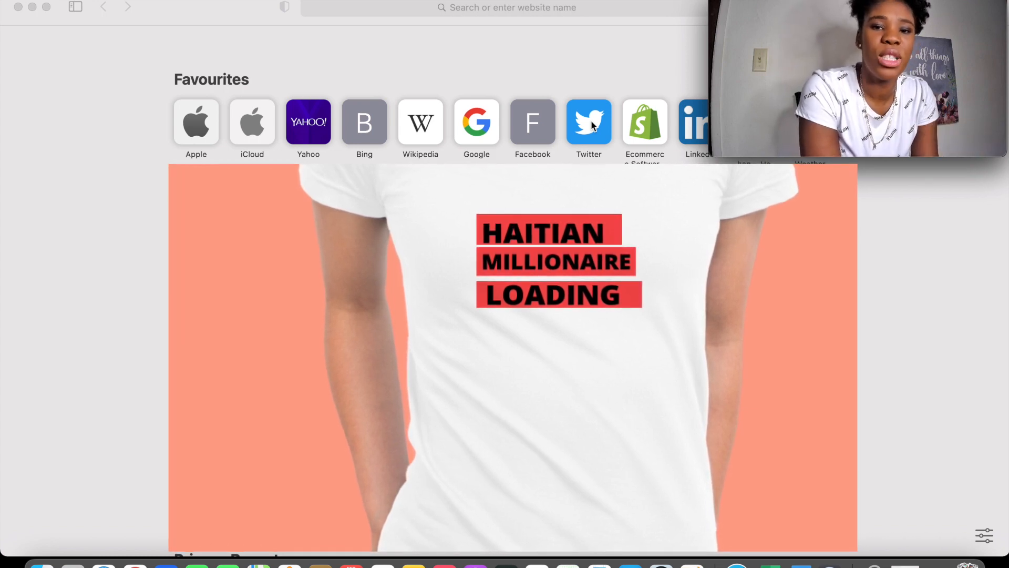
Load the Namelix business name site in the browser
left_click(470, 117)
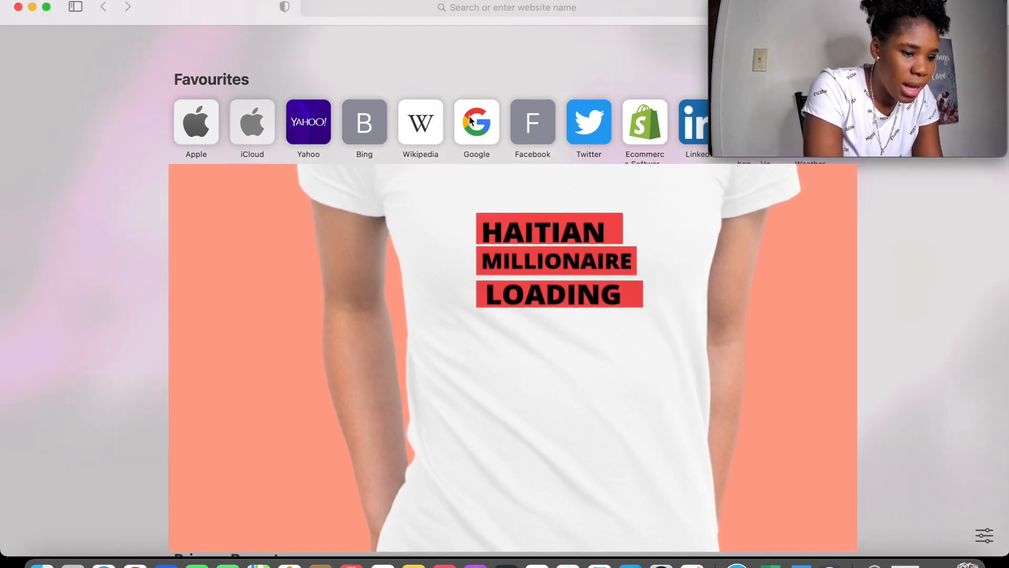
left_click(465, 9)
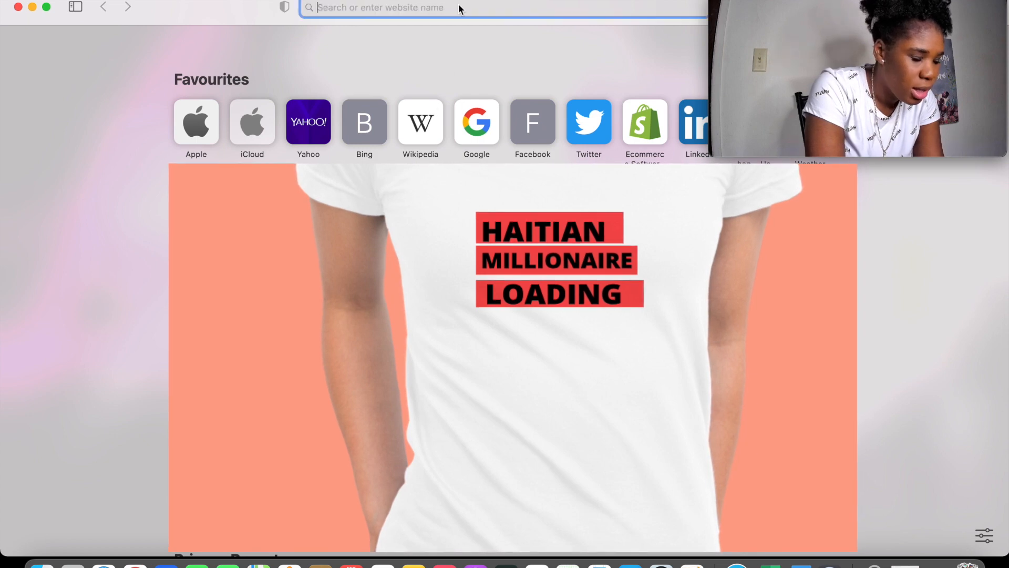
type("nam")
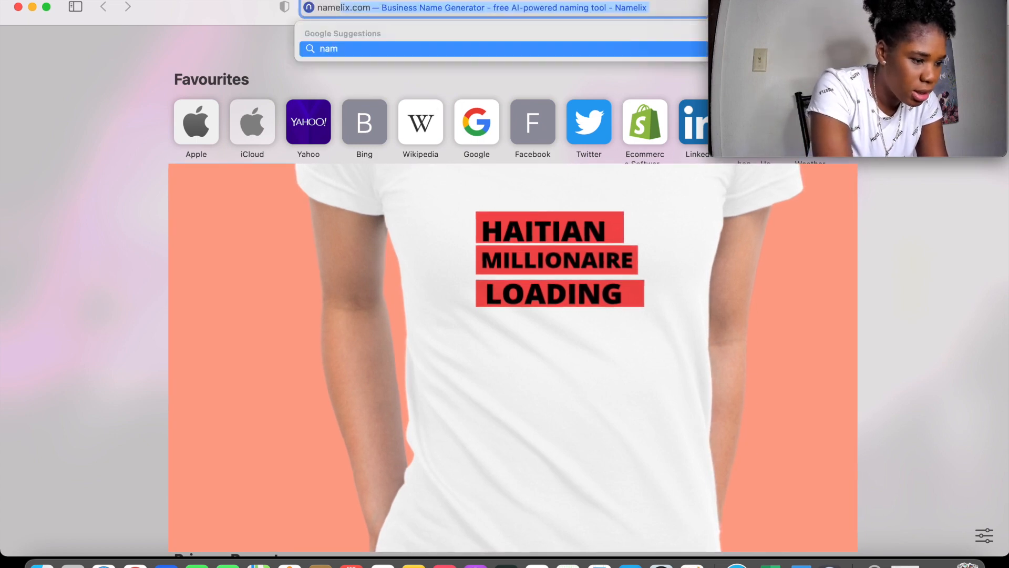
key("Return")
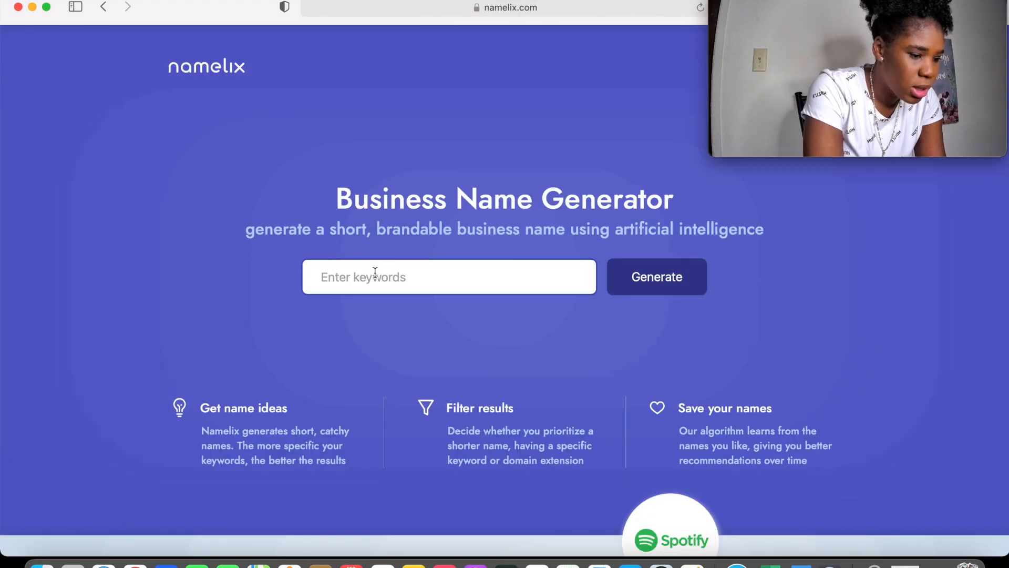
Generate brand name ideas from a hair keyword, keeping Short and Medium lengths
left_click(376, 272)
type("Hair")
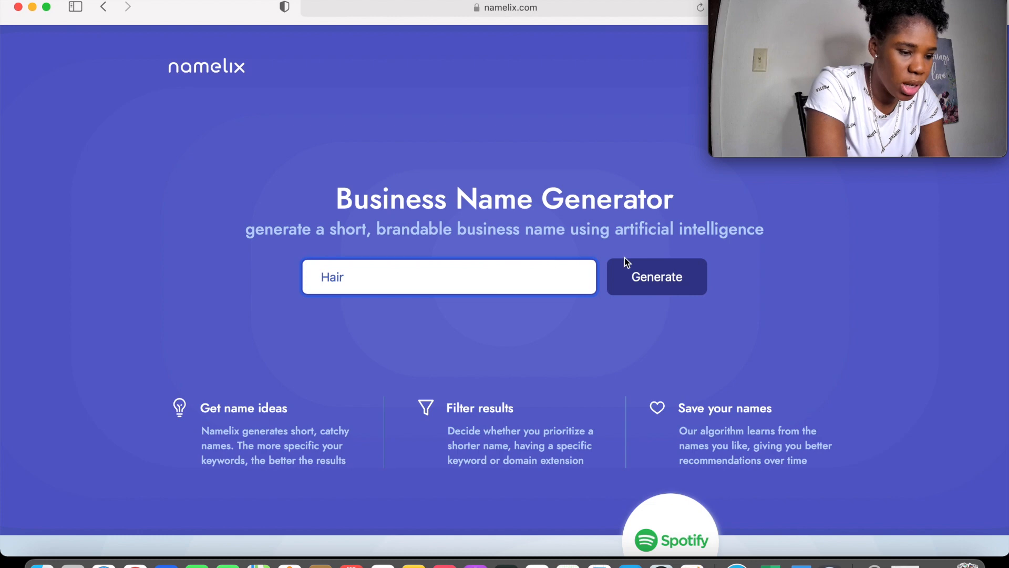
left_click(679, 274)
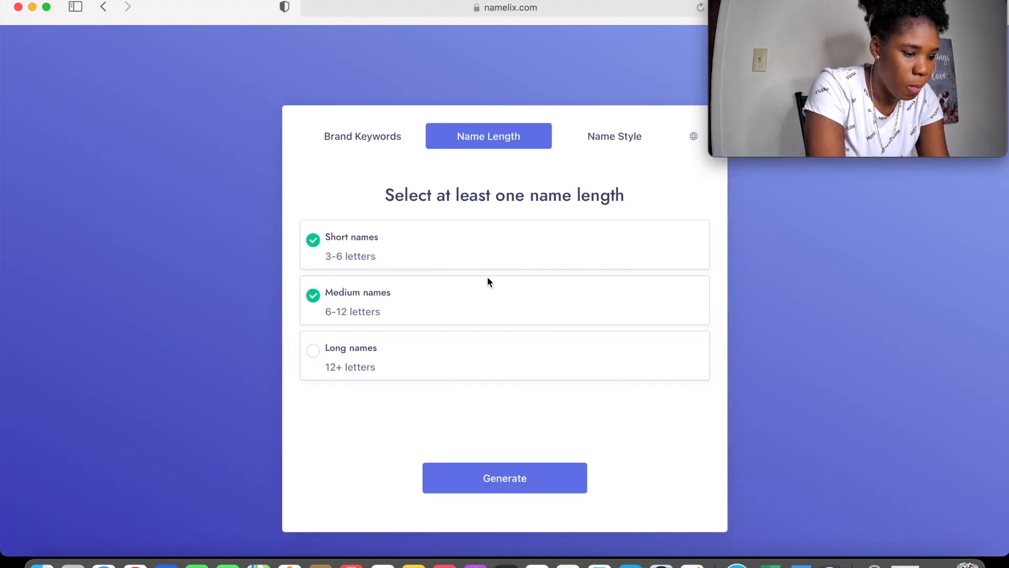
left_click(526, 470)
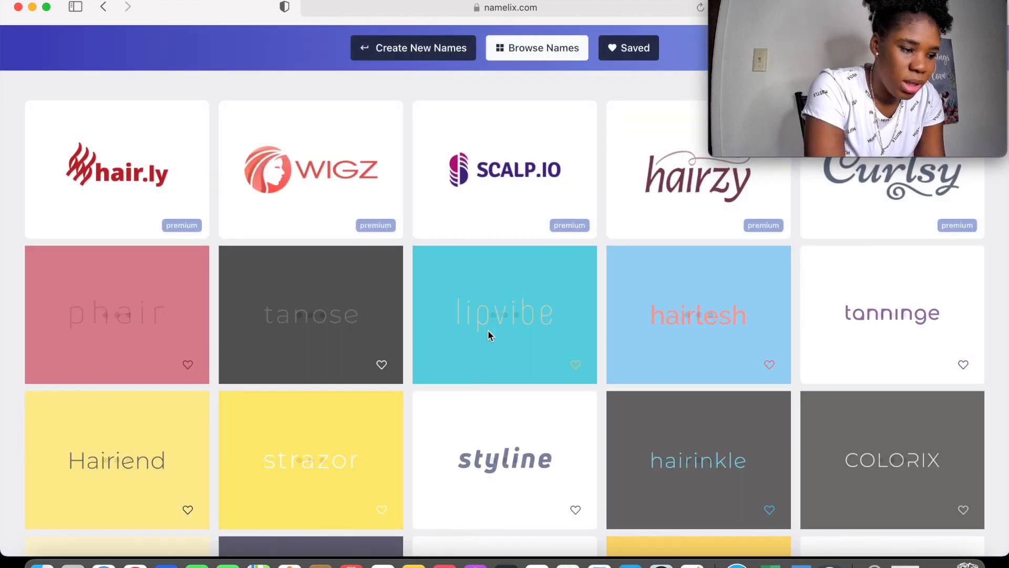
Browse the generated names such as redhair and hairlesh, then close the browser window
mouse_move(490, 336)
mouse_move(85, 181)
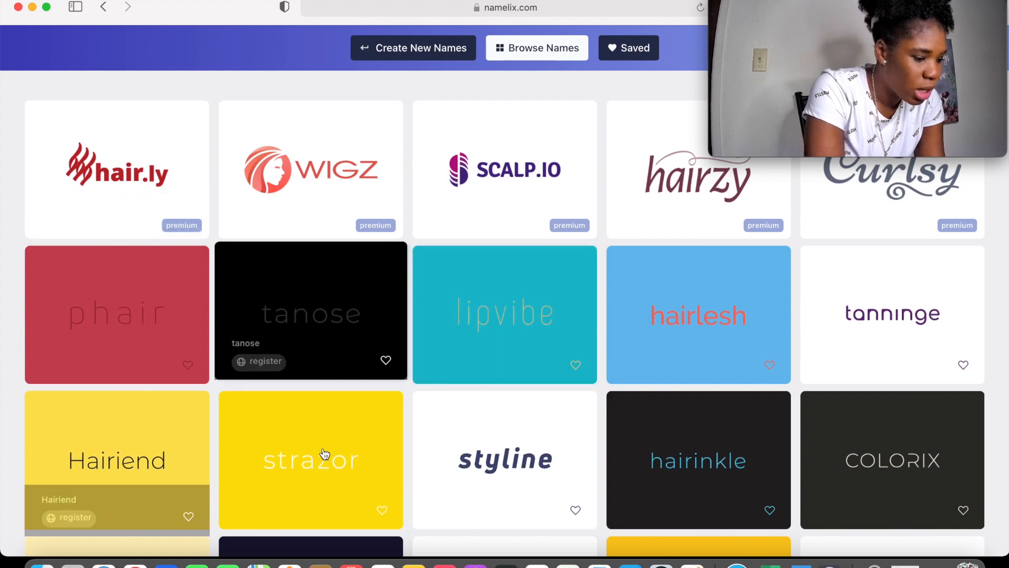
scroll(323, 452, "down", 20)
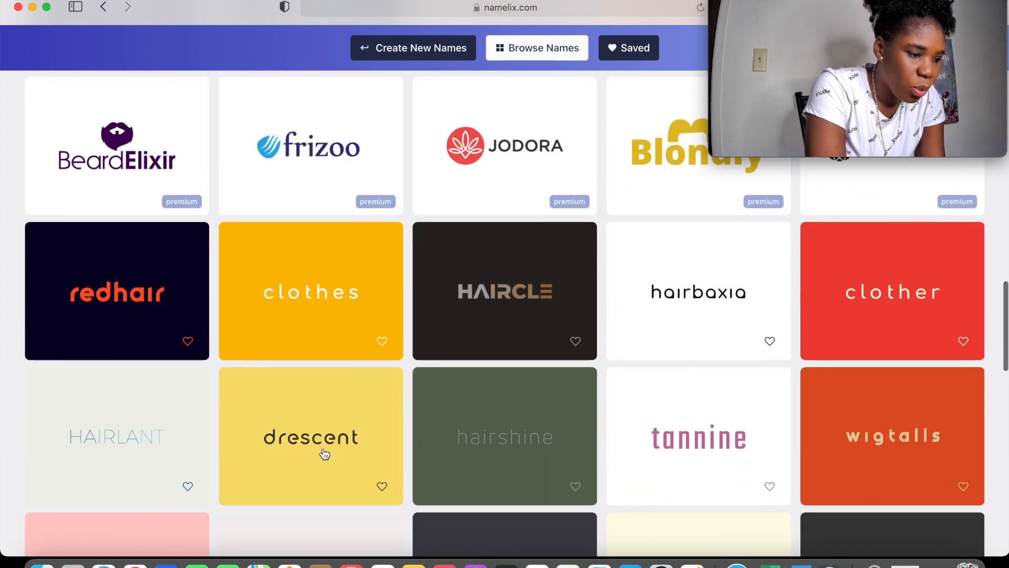
mouse_move(324, 453)
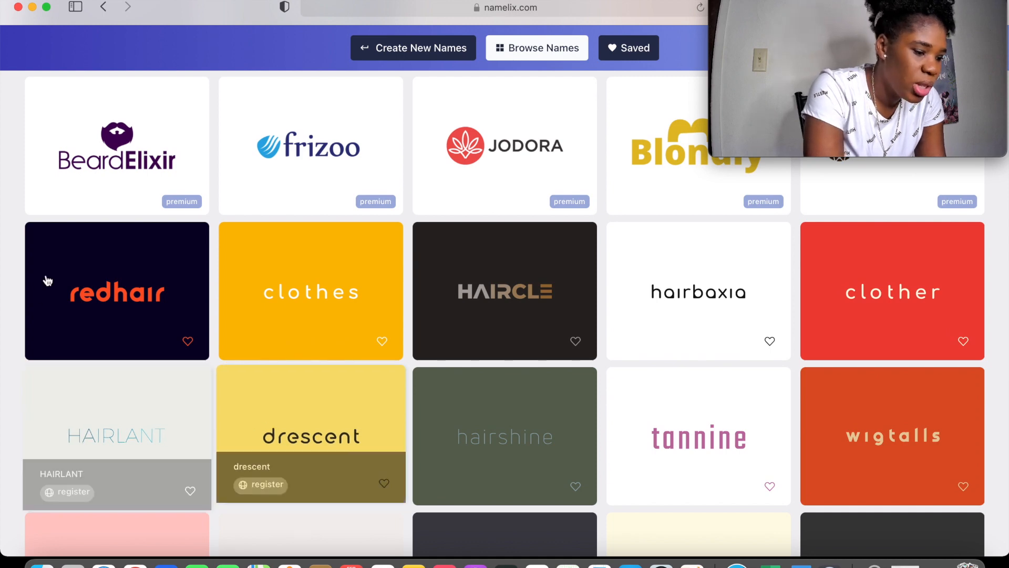
mouse_move(90, 305)
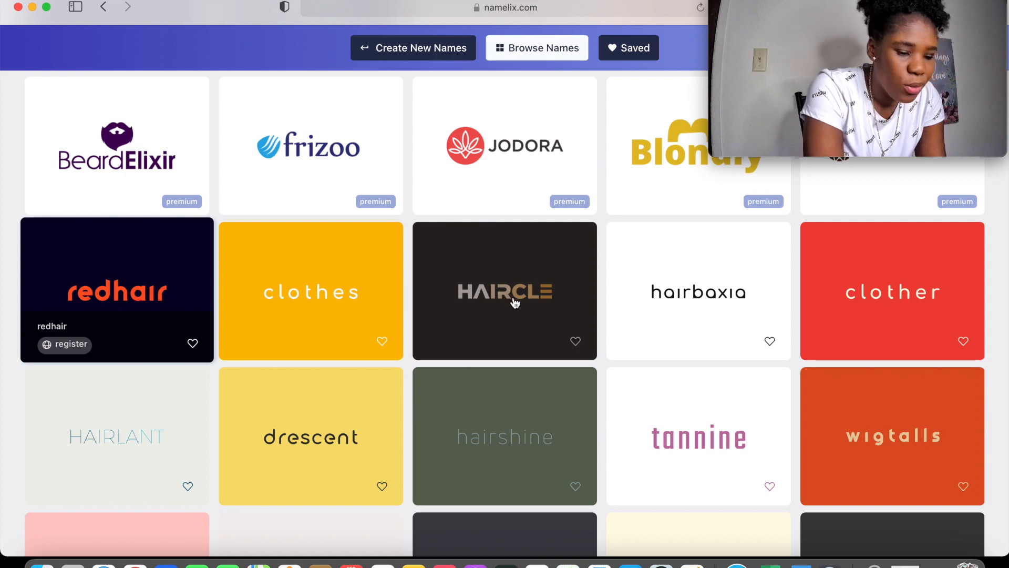
left_click(18, 8)
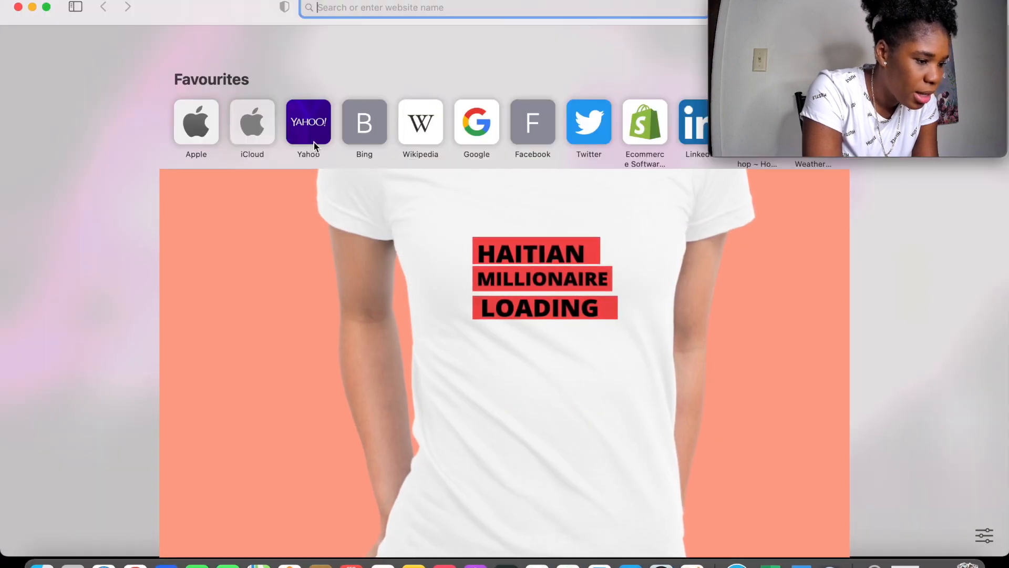
Search Google for 'shameless', then return to the Favourites start page
type("sh")
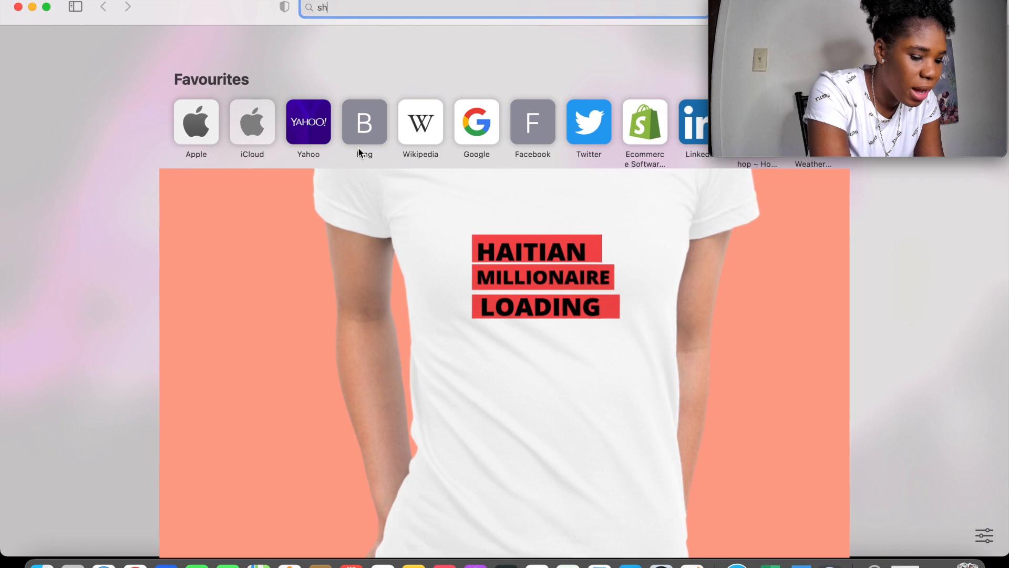
left_click(652, 153)
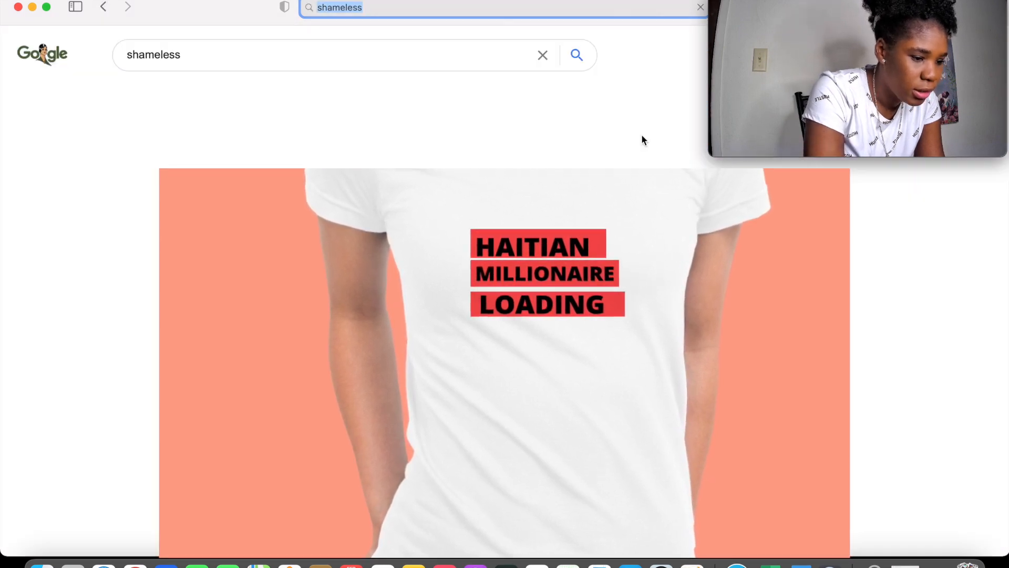
left_click(103, 8)
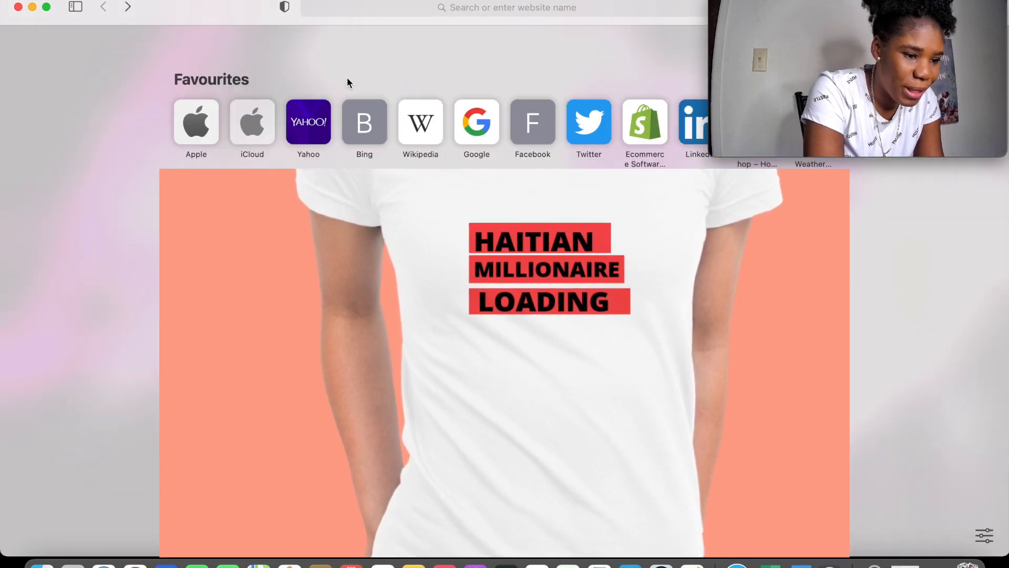
Start a Shopify free trial, entering the account e-mail and password
left_click(644, 127)
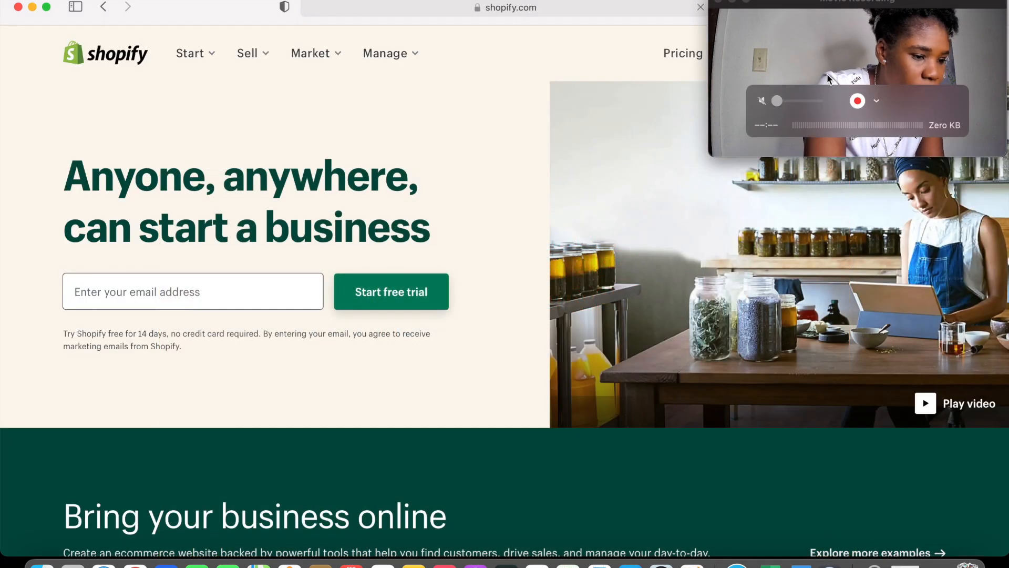
left_click_drag(827, 74, 126, 156)
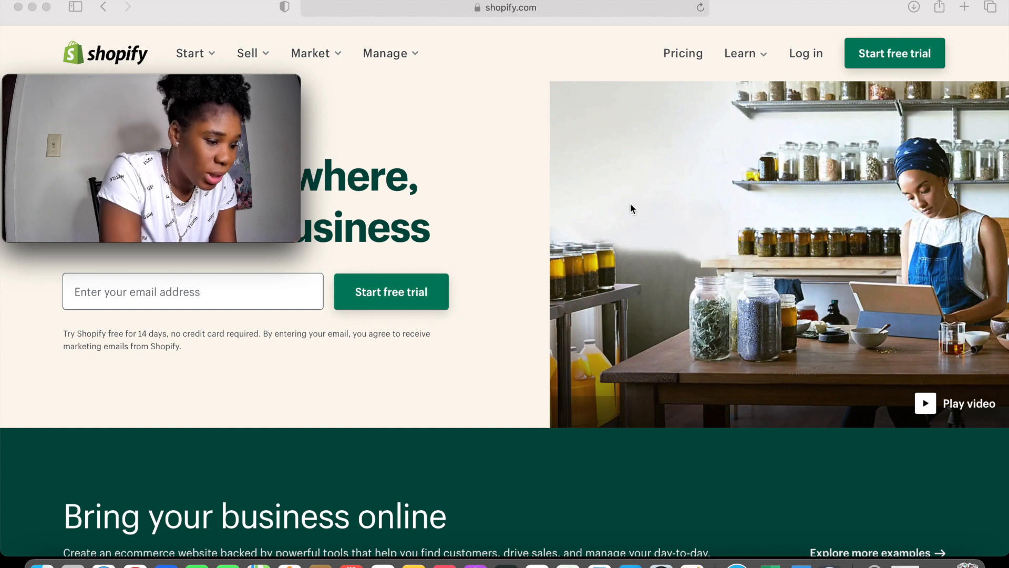
left_click(874, 60)
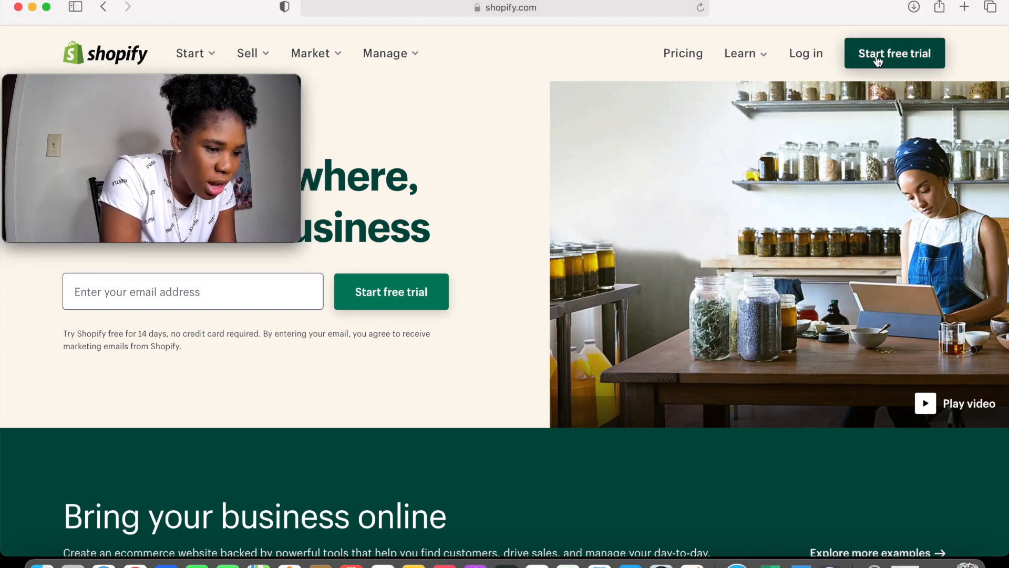
left_click(887, 58)
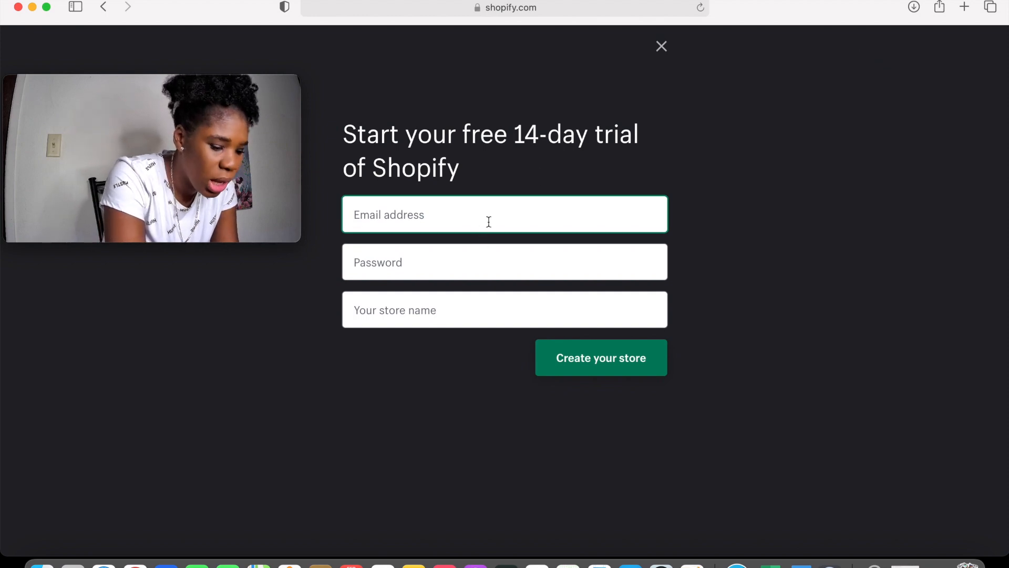
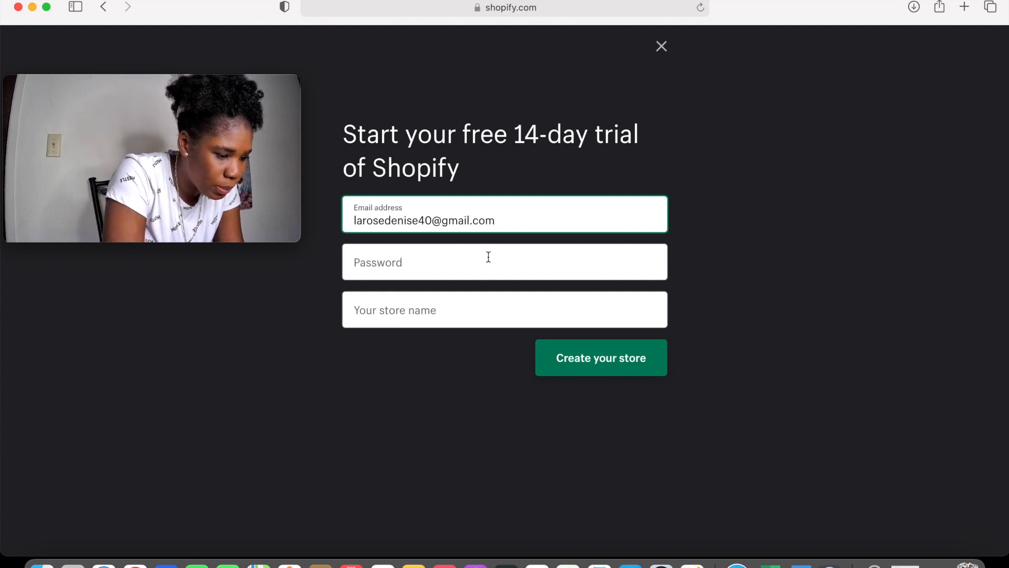
left_click(488, 257)
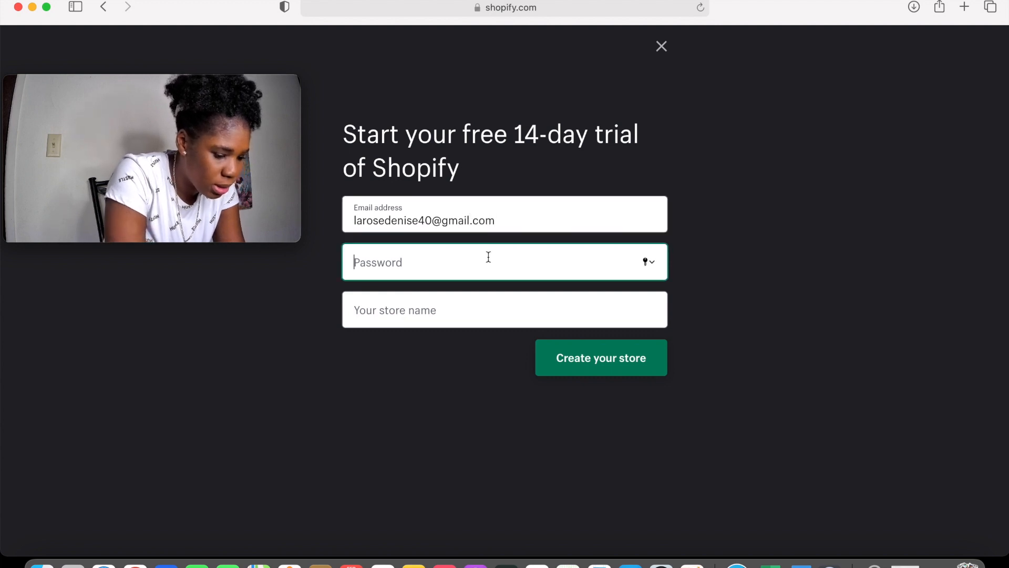
type("•")
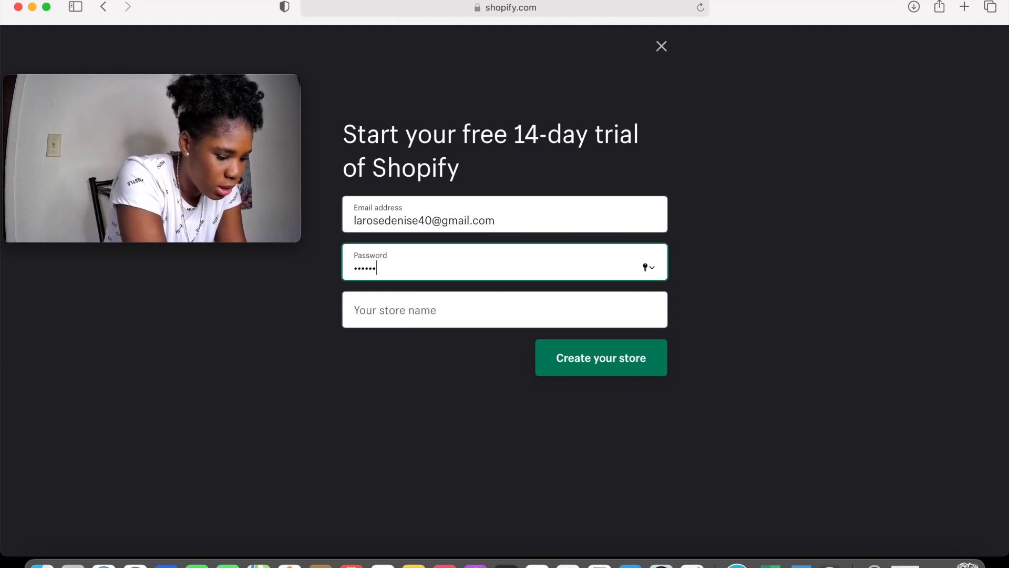
left_click(484, 310)
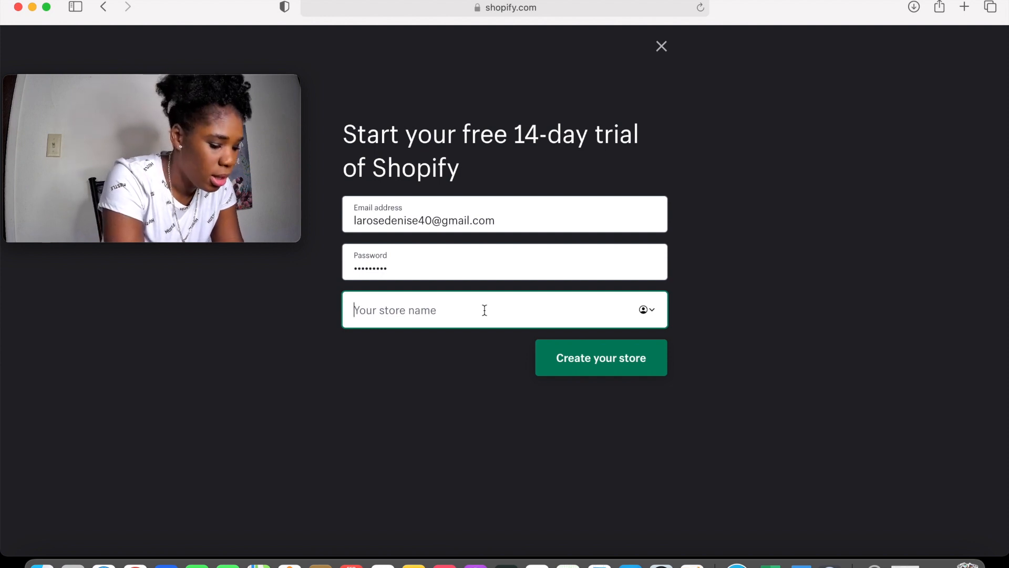
Name the store 'Hairlishbeauty.com' and submit the form to create it
type("H")
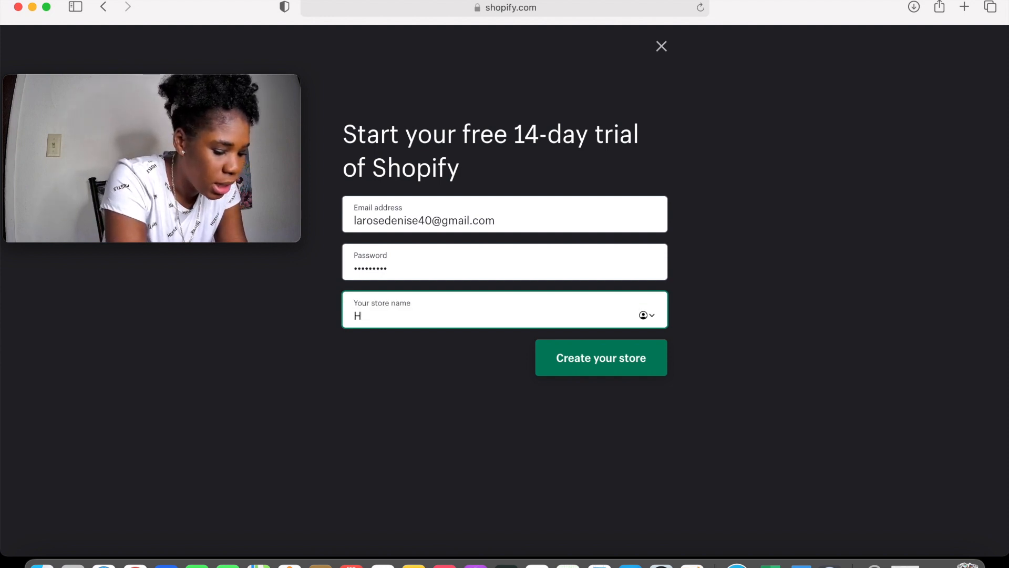
type("air")
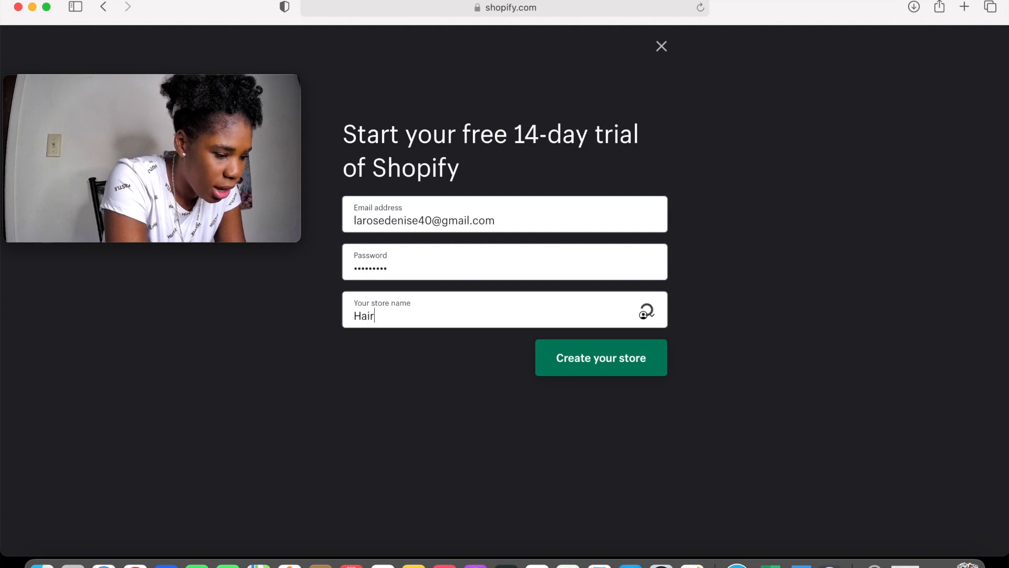
type("li")
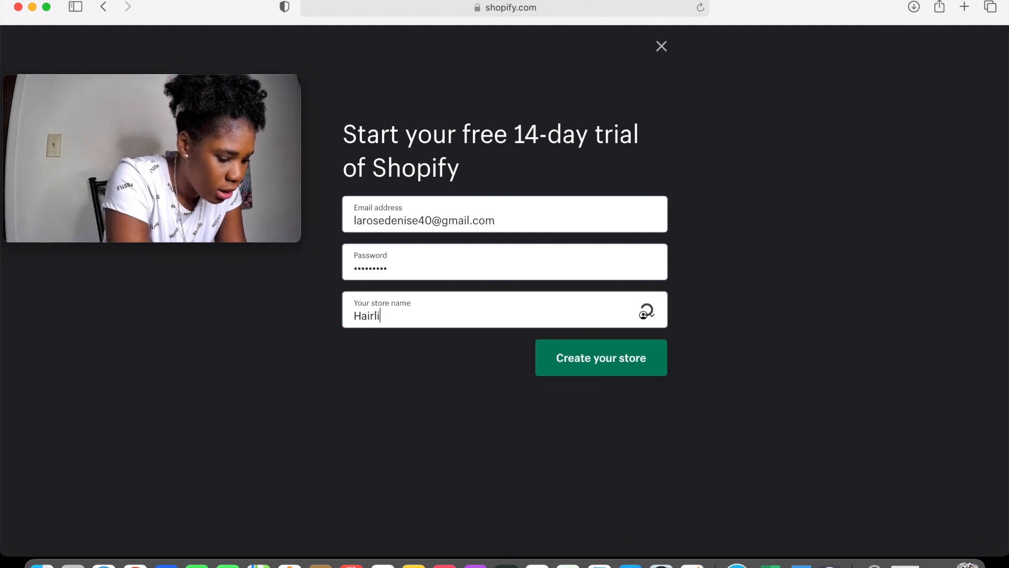
type("sh")
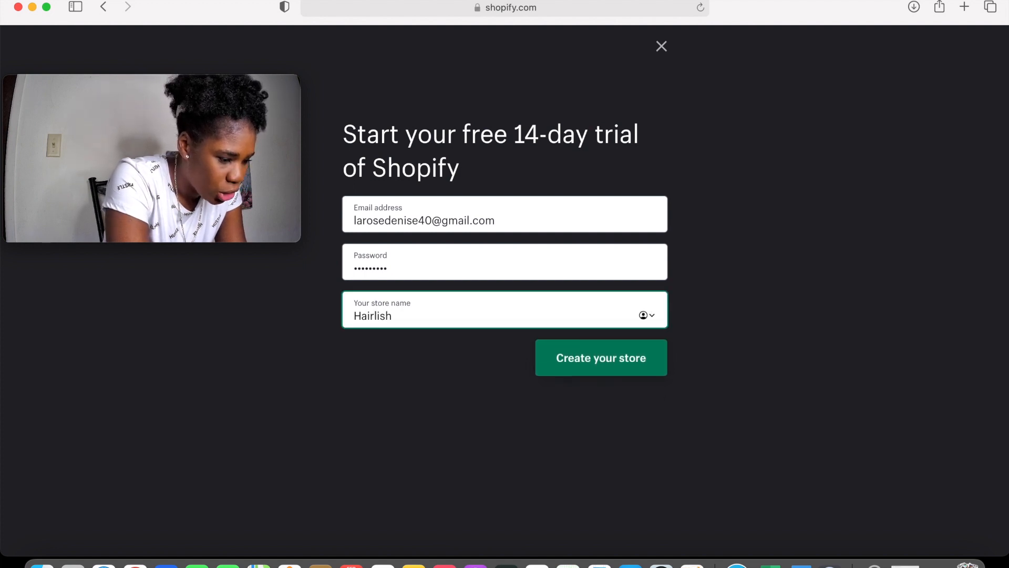
key("BackSpace")
key("BackSpace")
key("BackSpace")
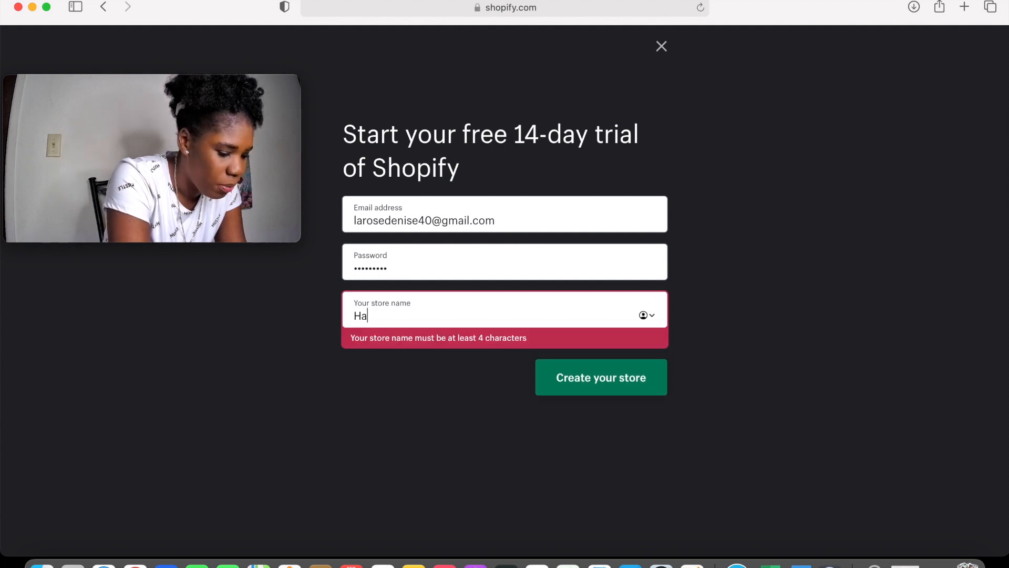
type("irlish.com")
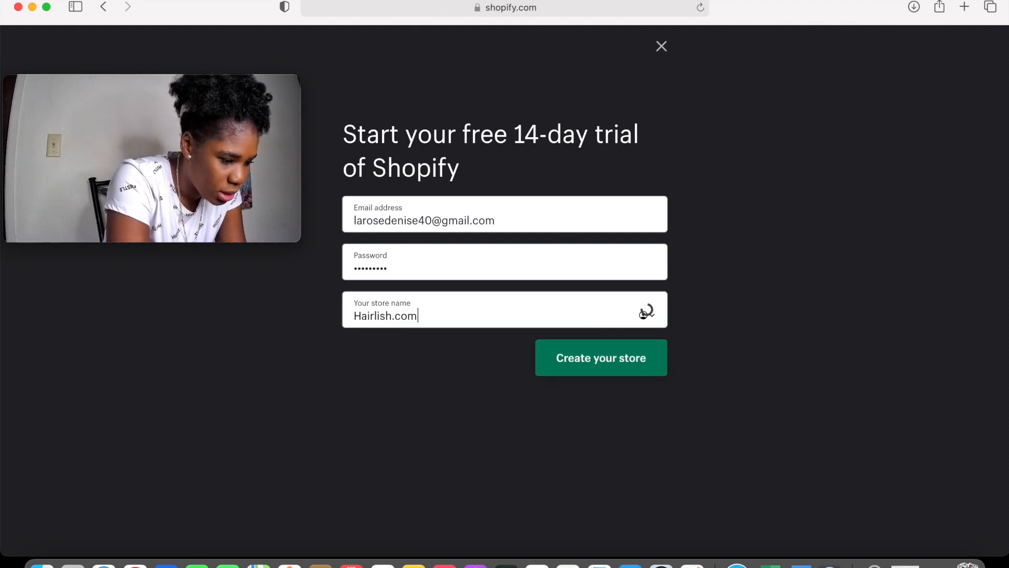
key("BackSpace")
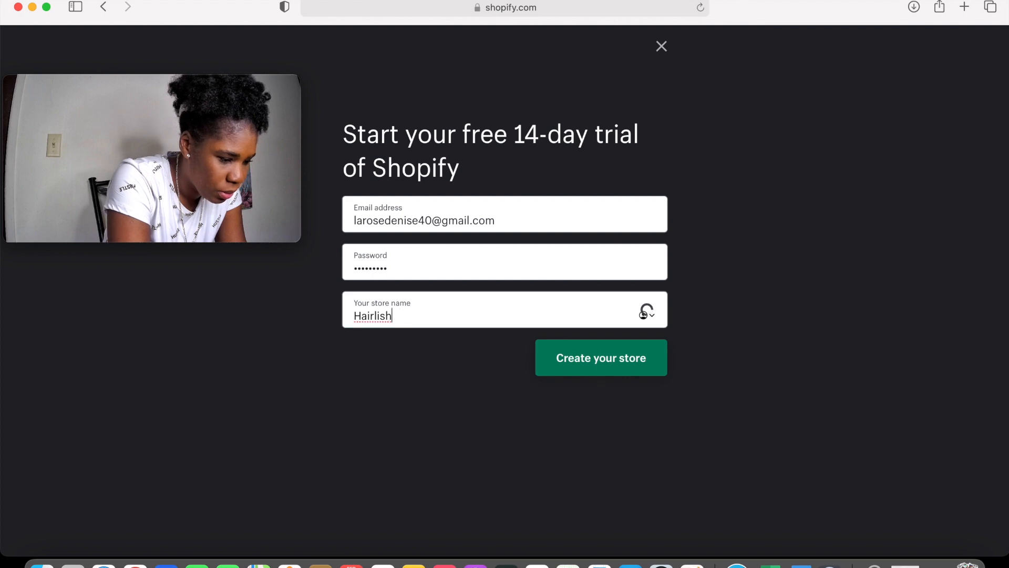
type("beat")
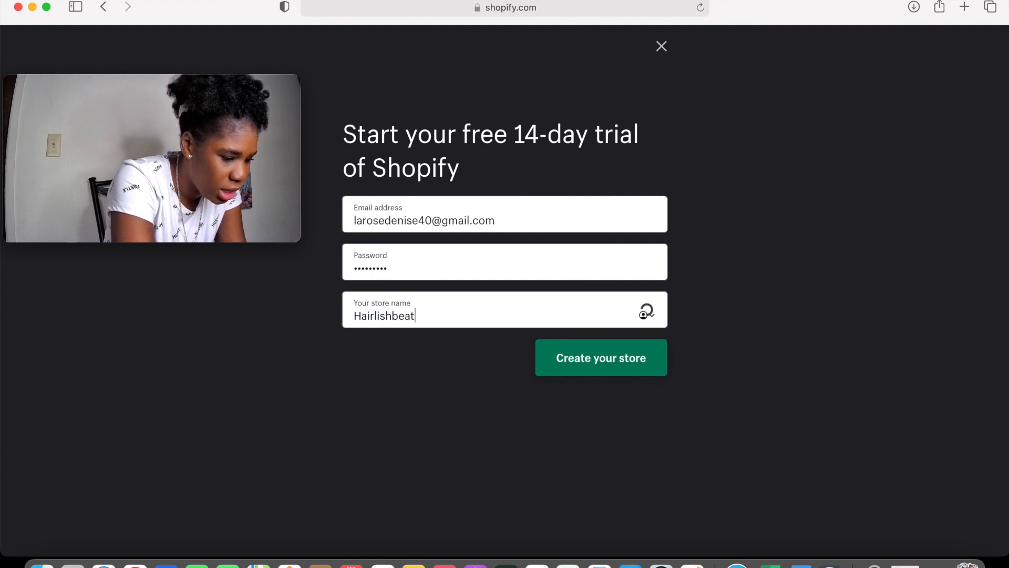
key("BackSpace")
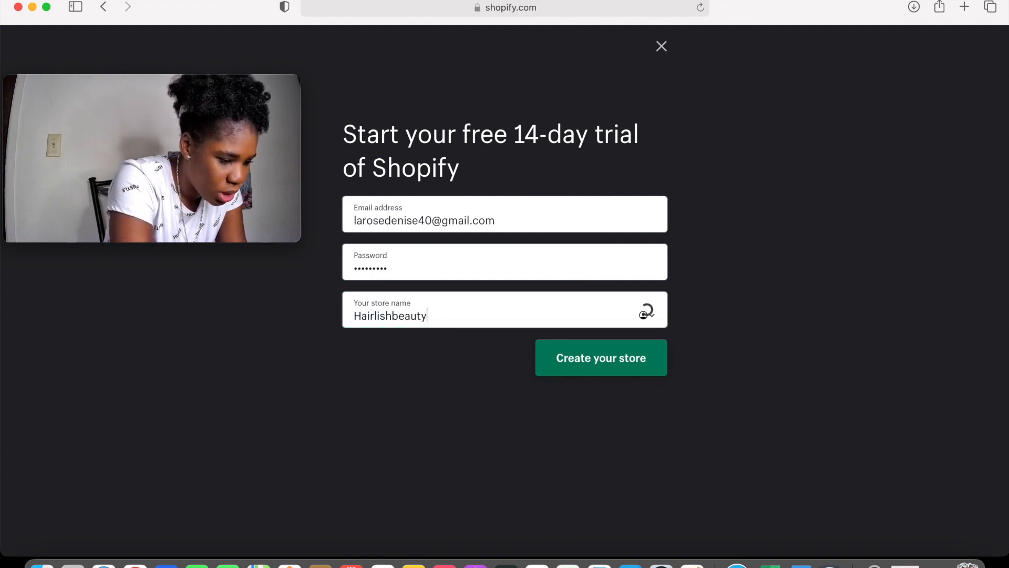
type("uty.com")
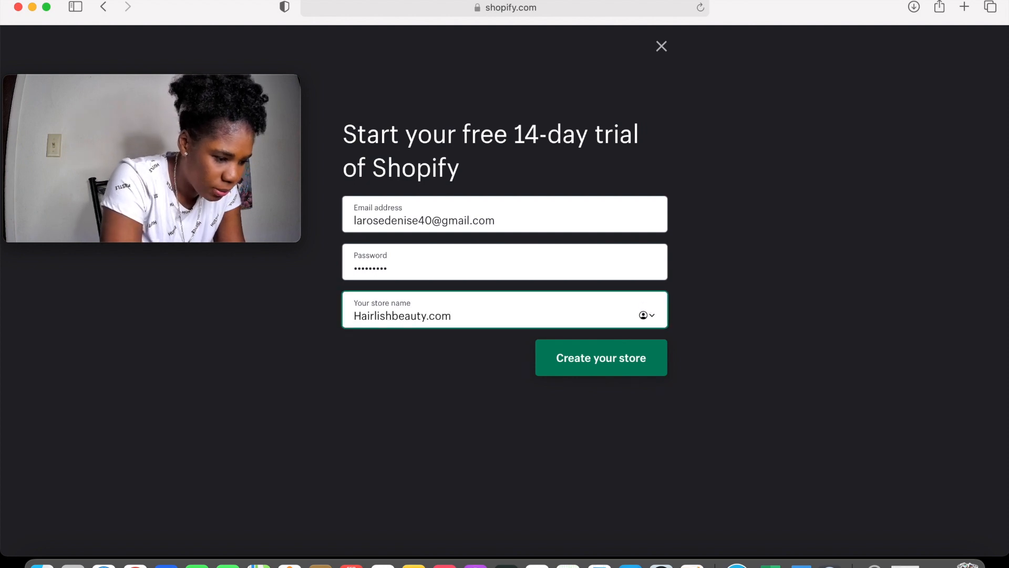
left_click(616, 359)
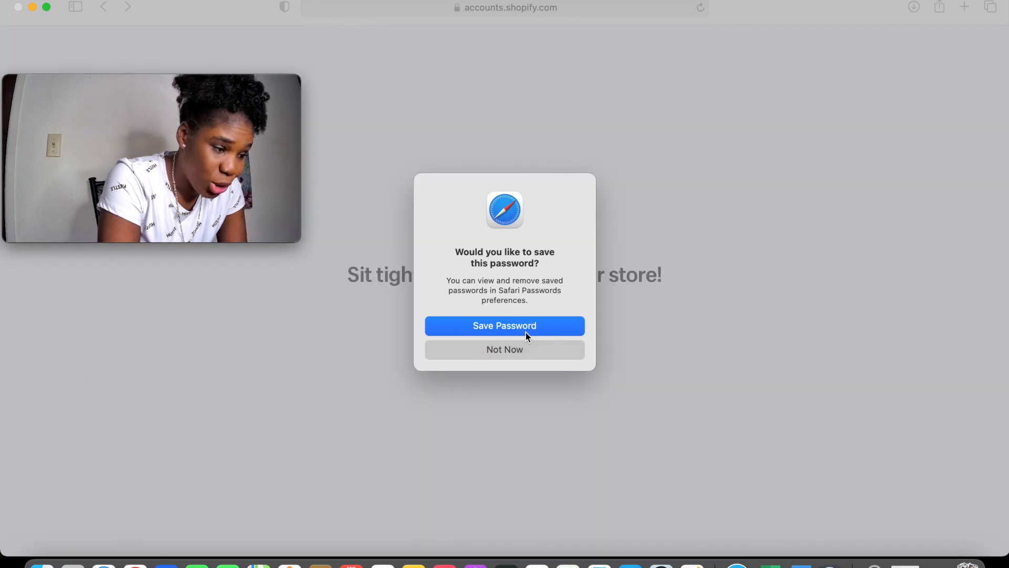
Save the account password in Safari's prompt while the store initializes
left_click(526, 330)
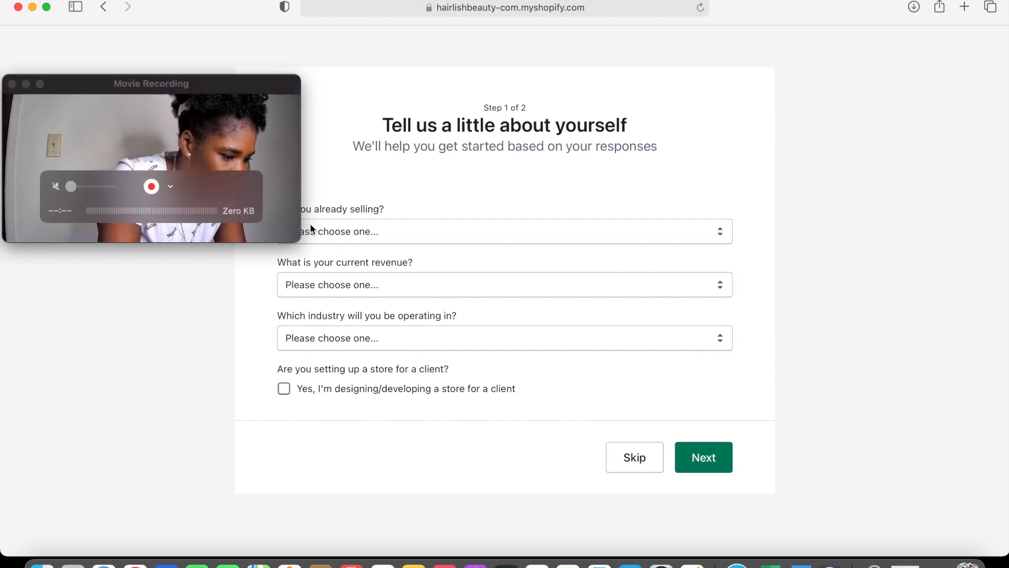
Answer the already-selling question with 'I'm selling, just not online'
left_click(386, 237)
left_click(388, 242)
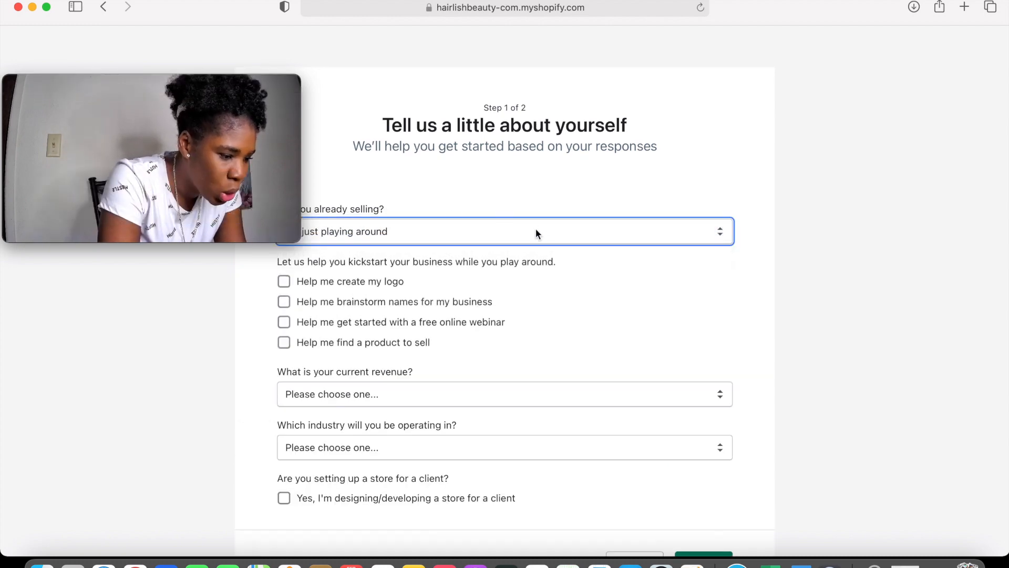
left_click(759, 155)
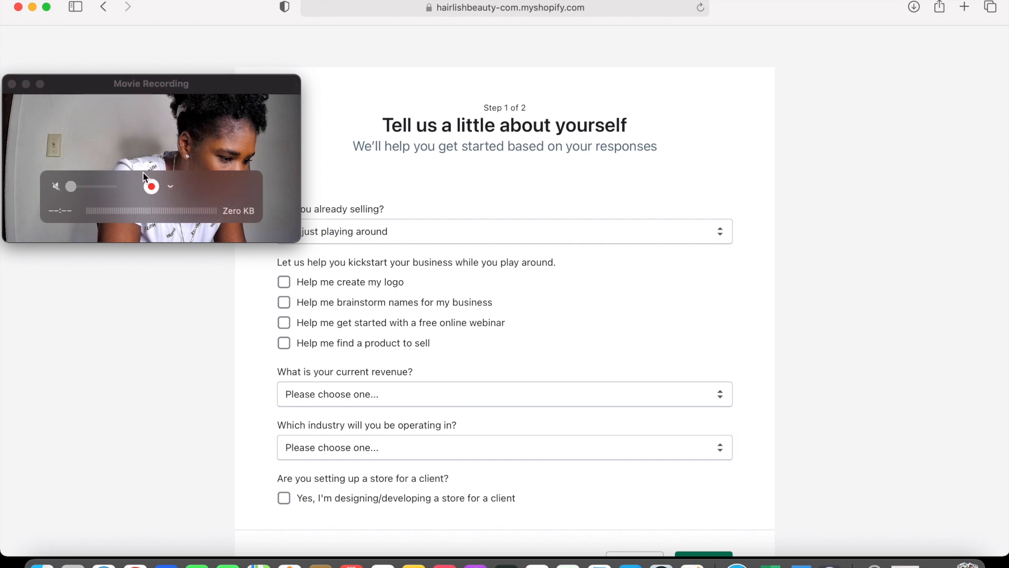
left_click(148, 176)
mouse_move(163, 170)
left_click_drag(163, 171, 844, 93)
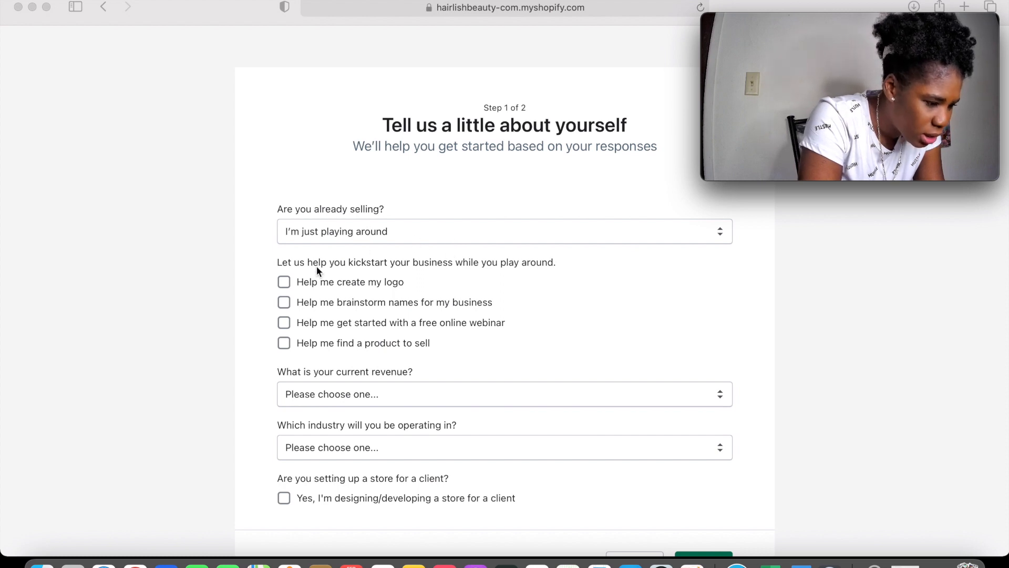
left_click(480, 239)
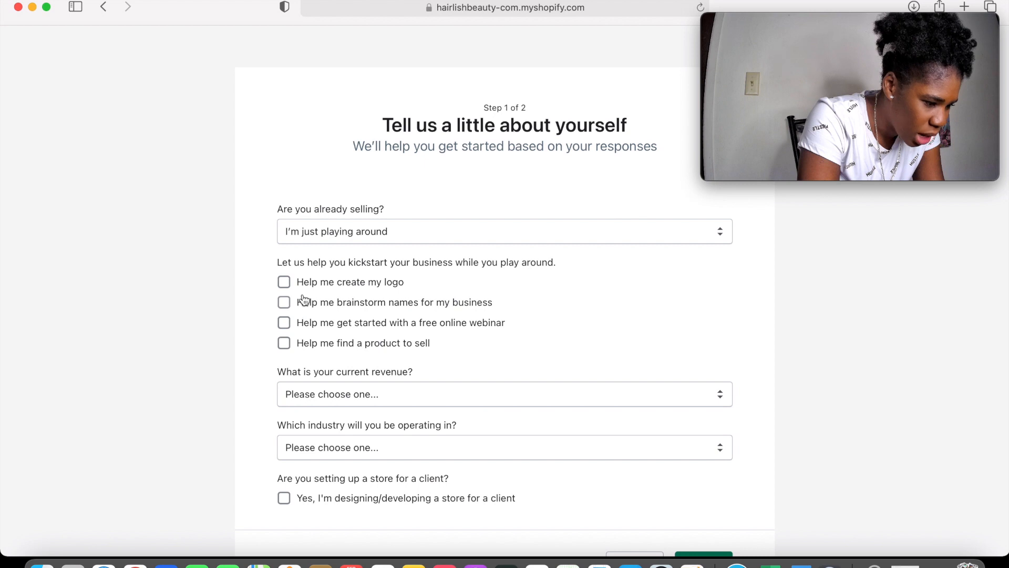
left_click(408, 241)
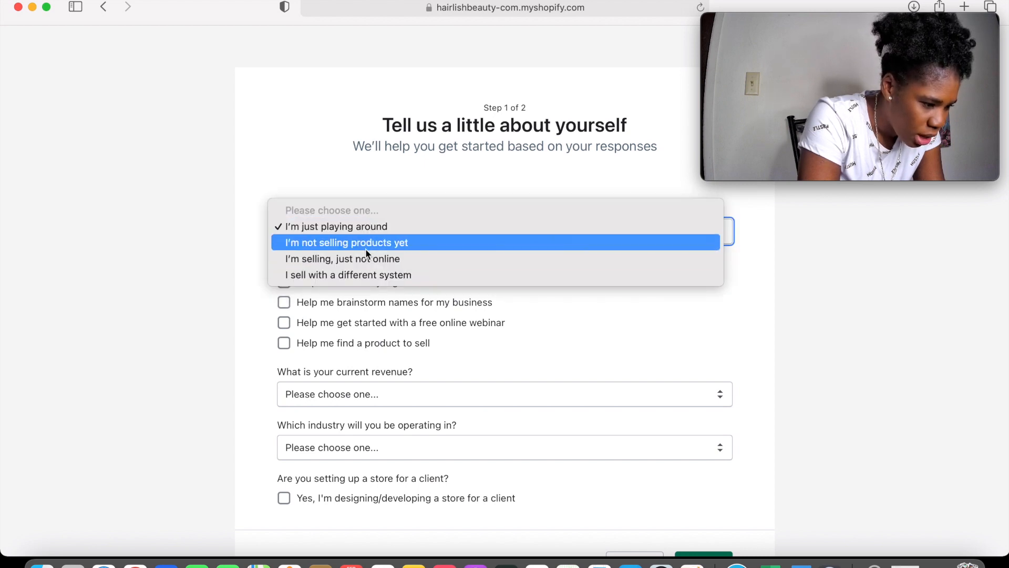
left_click(362, 277)
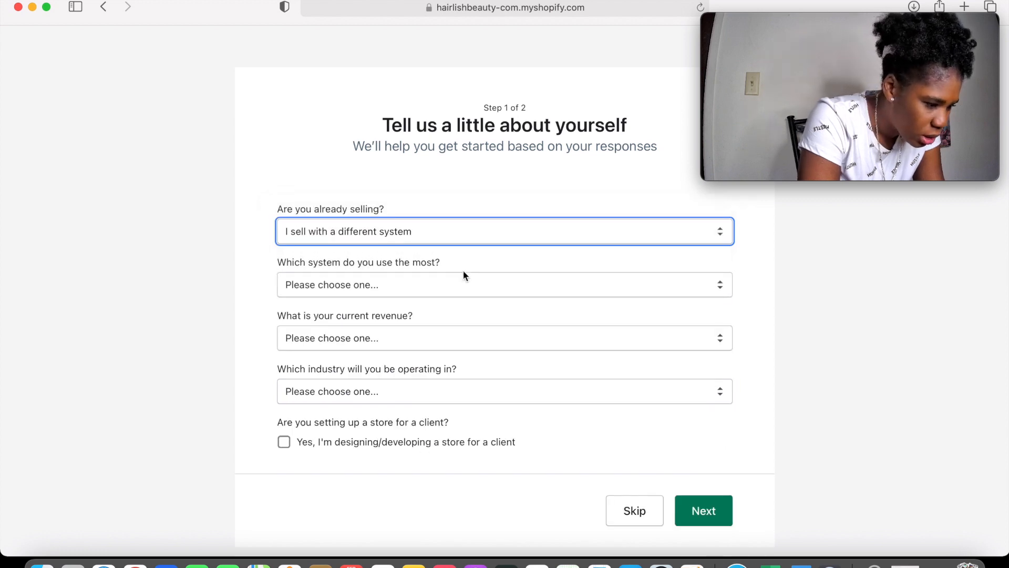
left_click(383, 285)
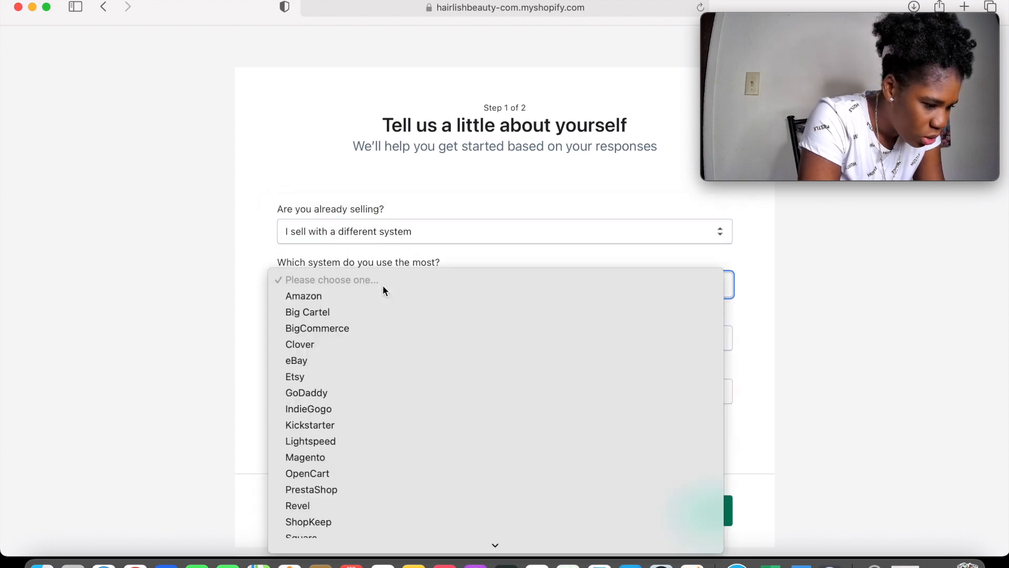
left_click(747, 279)
left_click(723, 239)
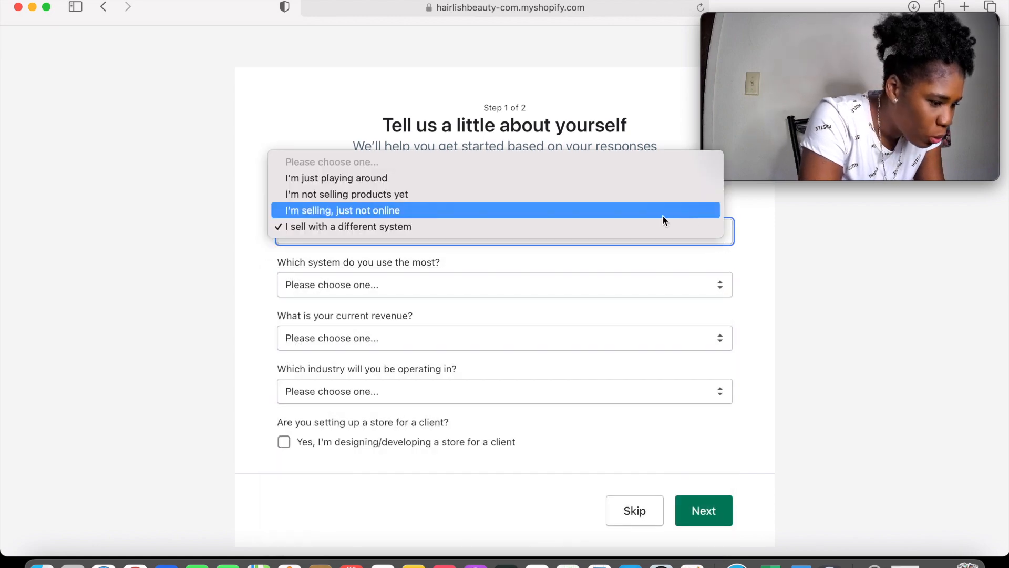
left_click(481, 212)
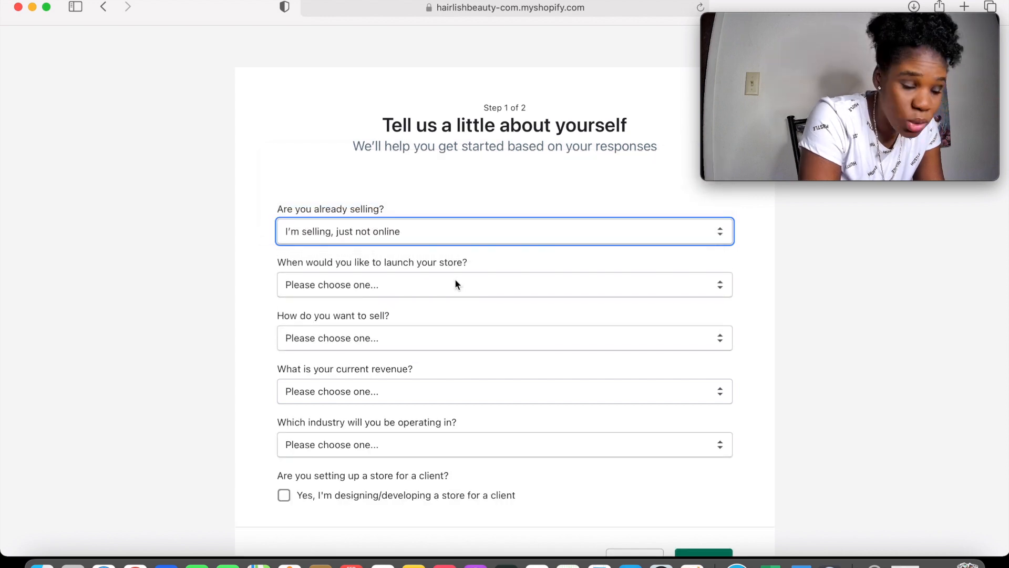
Set launch timing to 'I'm ready to go' and selling method to Online only
left_click(455, 284)
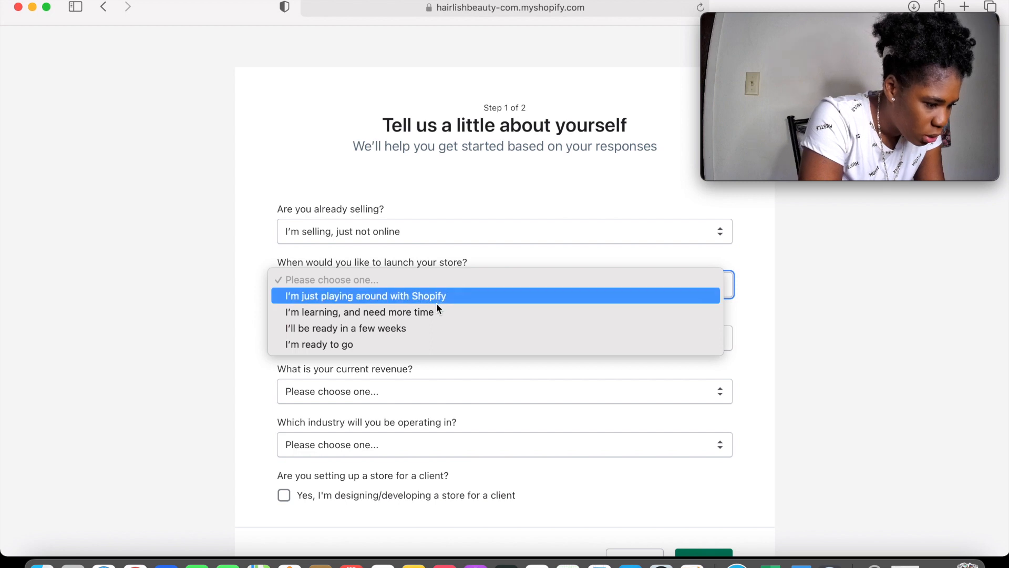
left_click(415, 345)
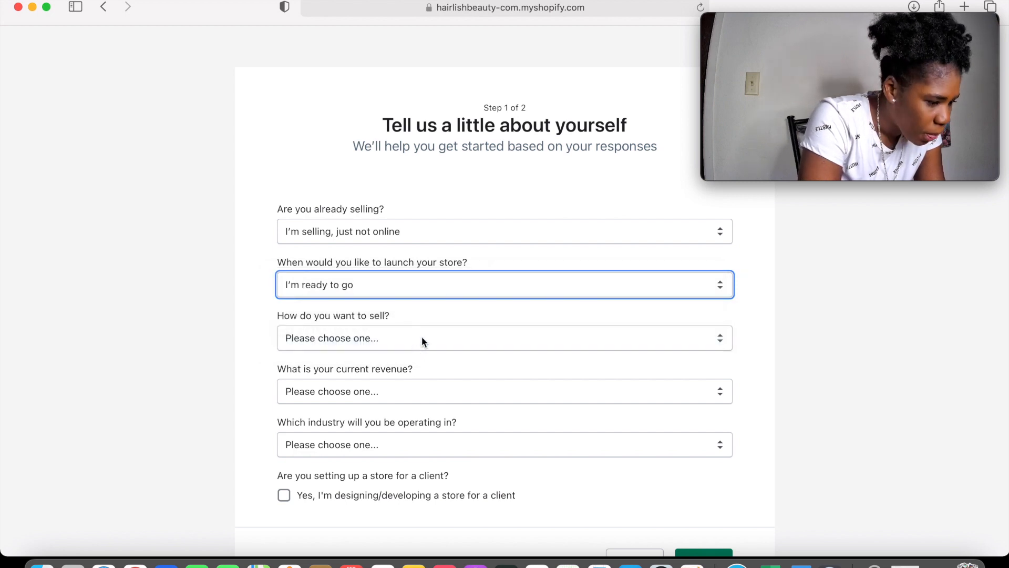
left_click(422, 338)
left_click(407, 381)
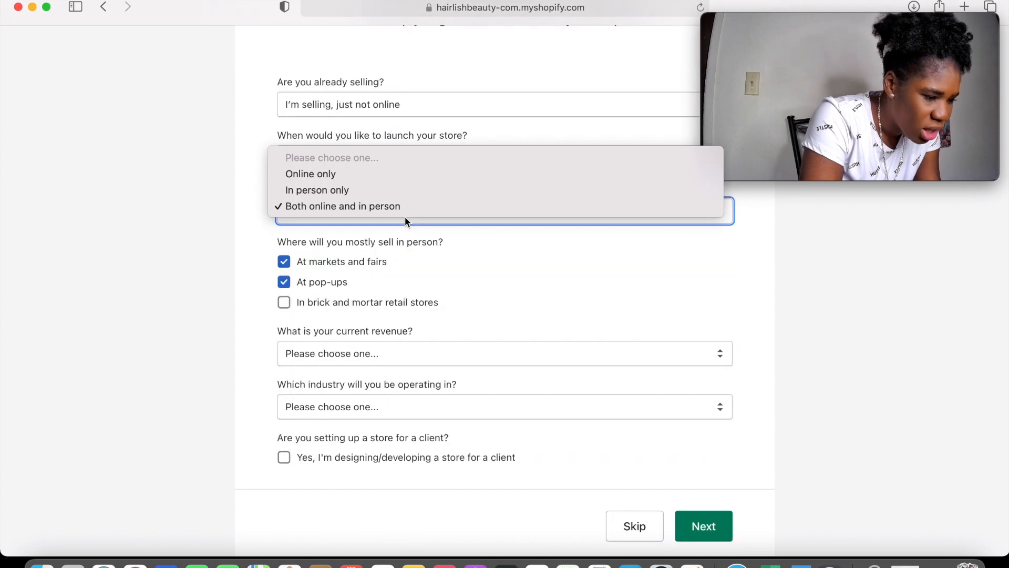
left_click(396, 178)
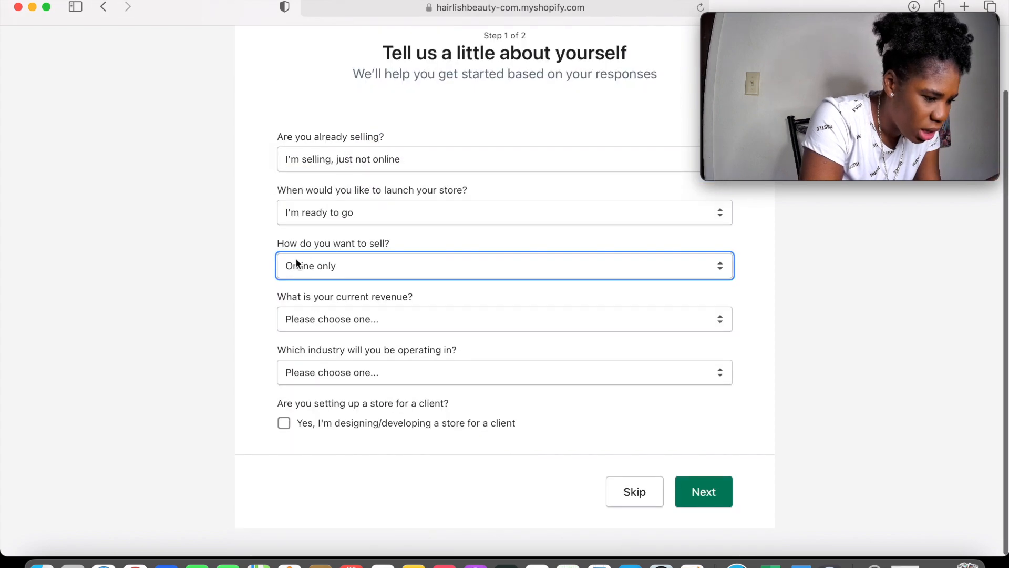
Set revenue to $0 USD and industry to Beauty, then continue to Step 2
left_click(386, 319)
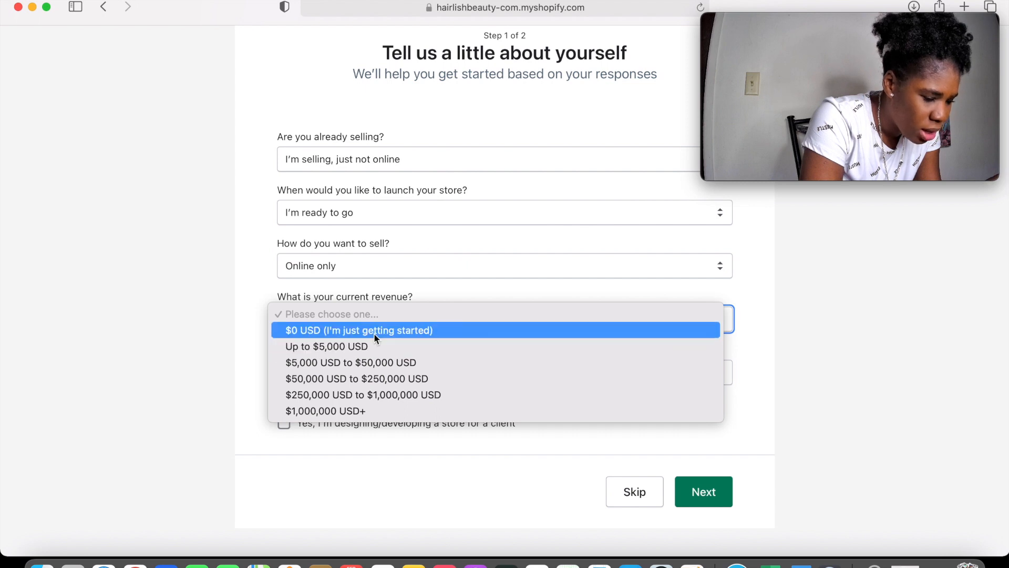
left_click(374, 330)
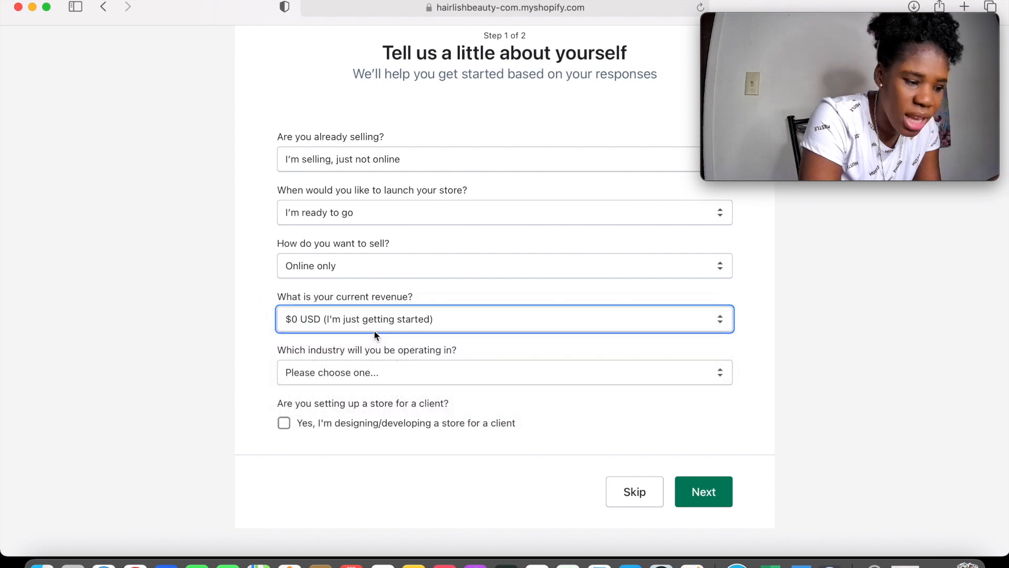
left_click(395, 372)
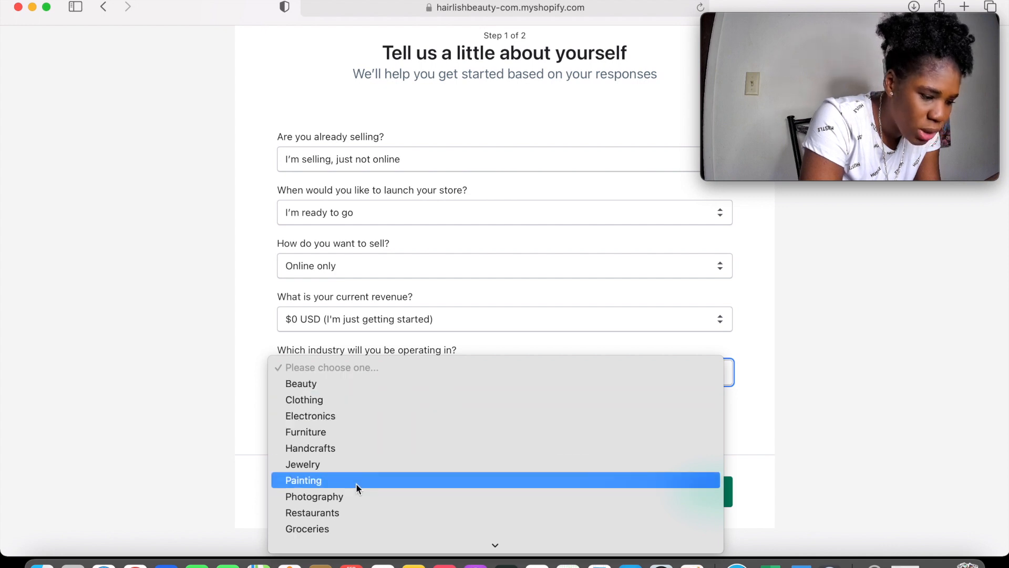
scroll(355, 483, "down", 3)
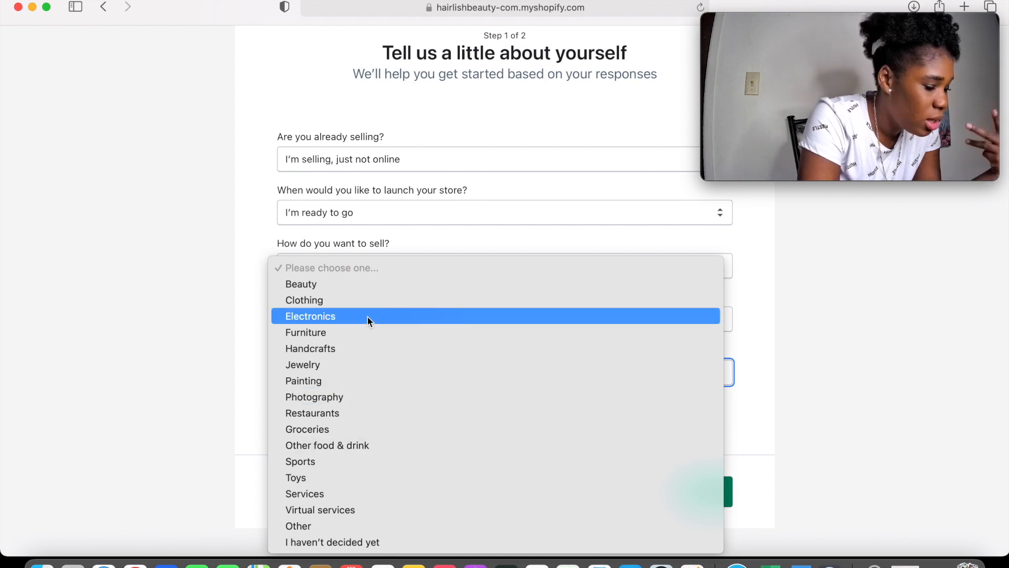
left_click(334, 286)
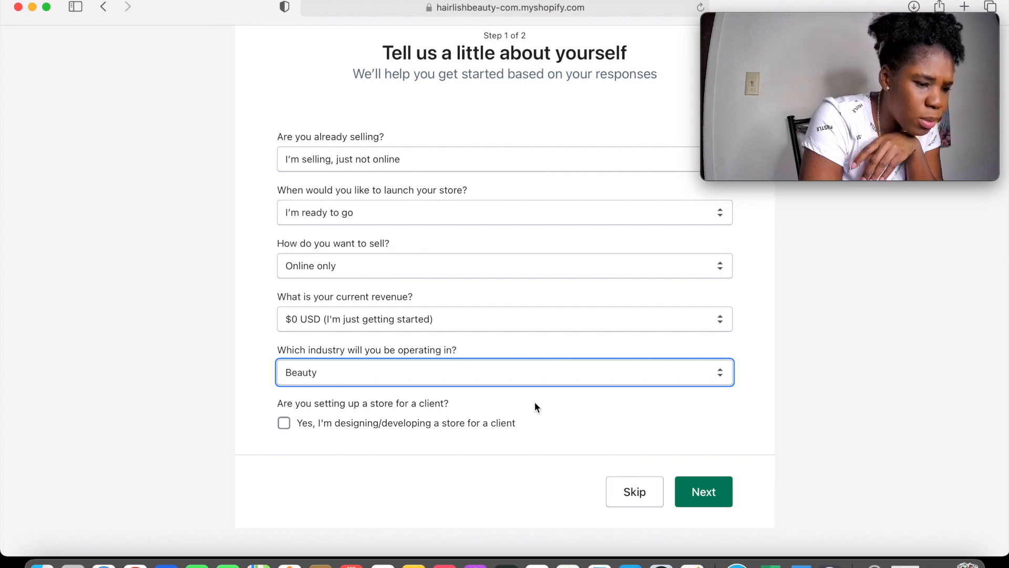
left_click(727, 495)
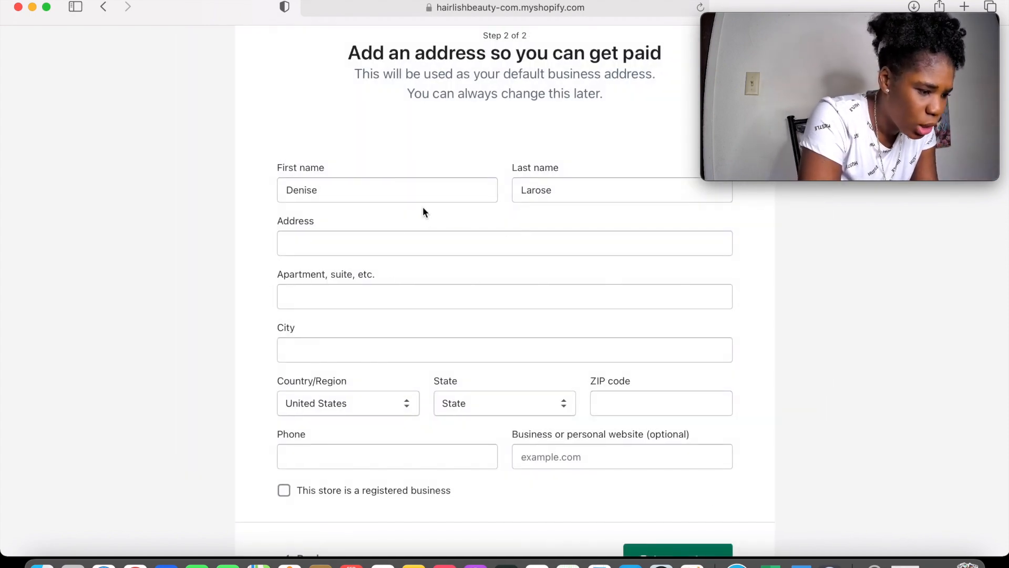
Fill in the business address from a suggestion and enter the store
left_click(416, 252)
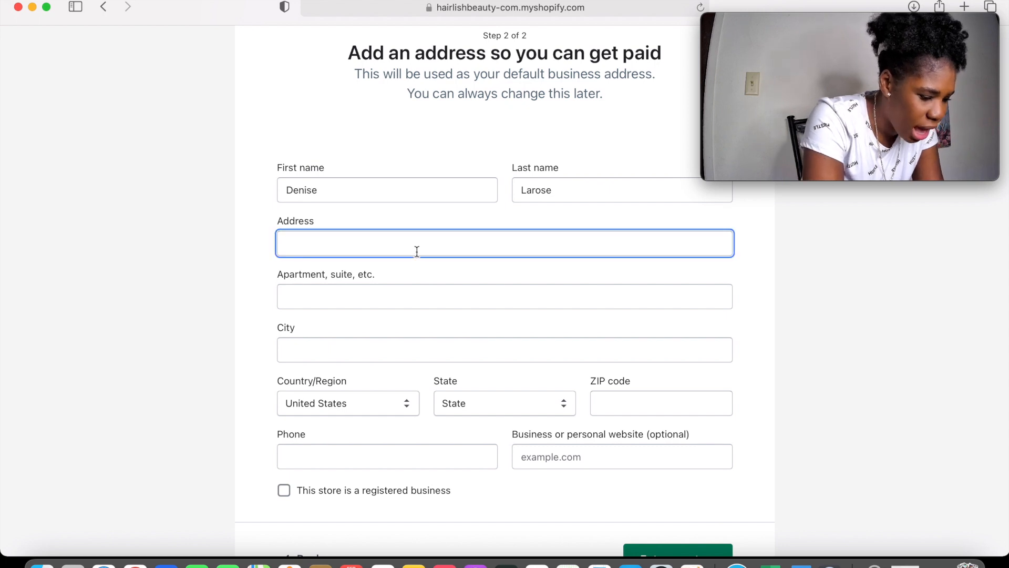
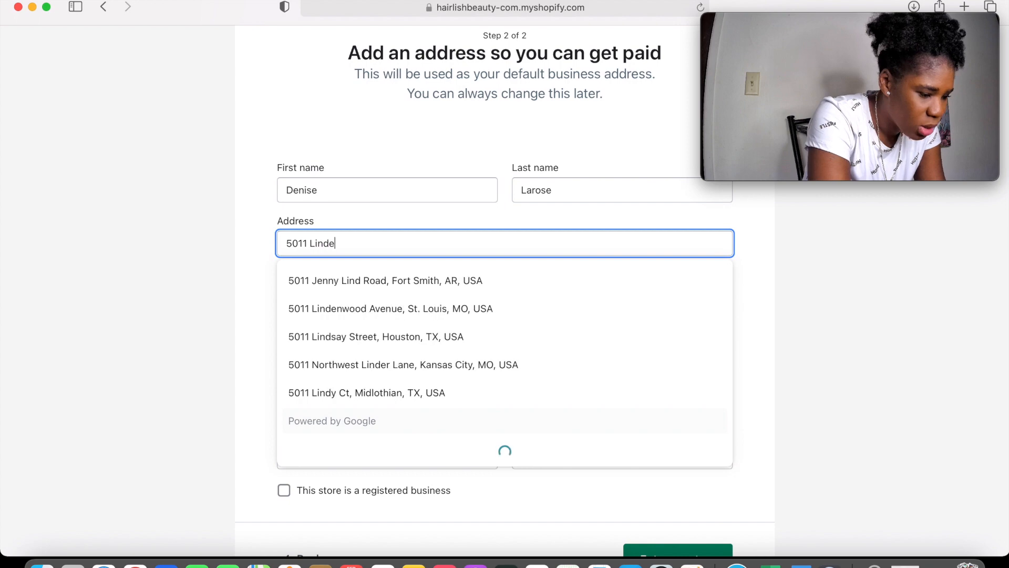
left_click(391, 309)
scroll(391, 308, "down", 3)
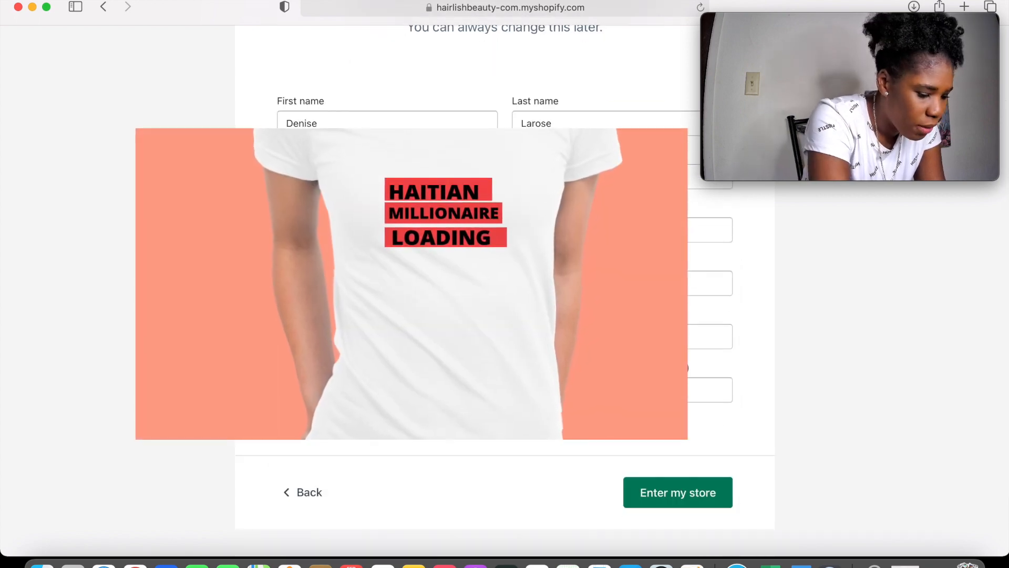
scroll(265, 395, "down", 1)
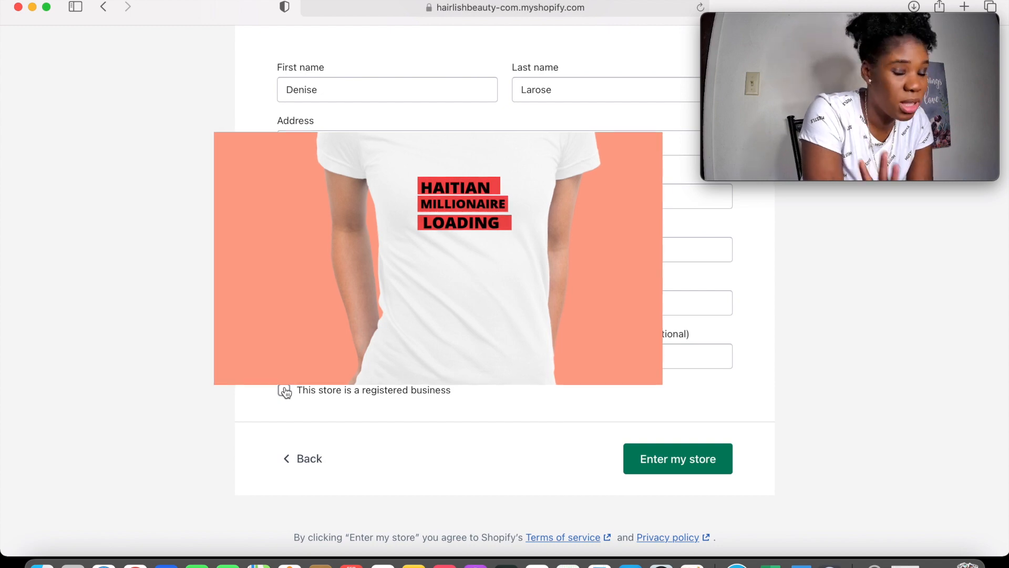
left_click(712, 465)
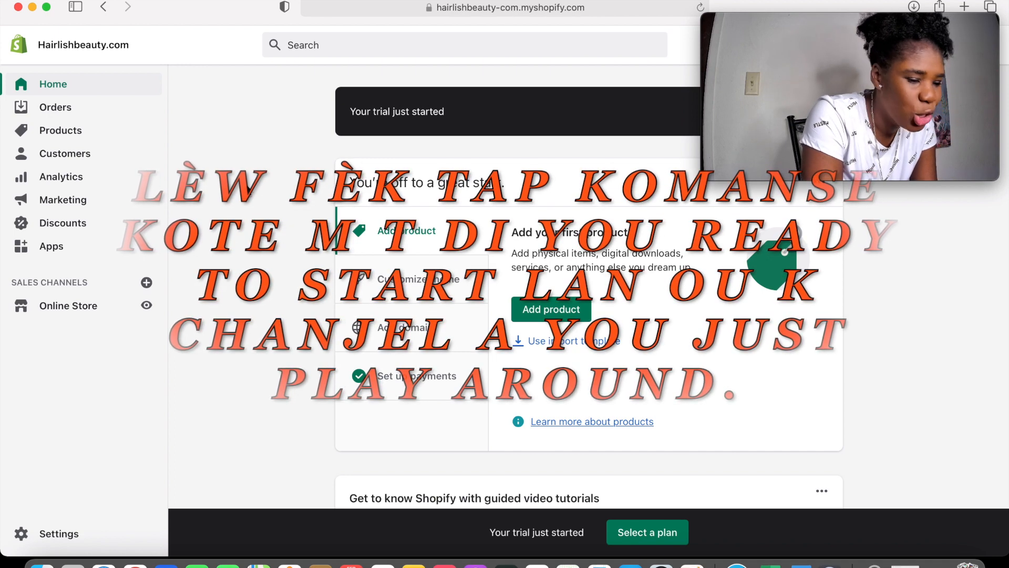
Go to the Apps page from the store admin sidebar
mouse_move(752, 81)
left_mouse_down()
mouse_move(759, 285)
mouse_move(749, 241)
mouse_move(758, 77)
left_mouse_up()
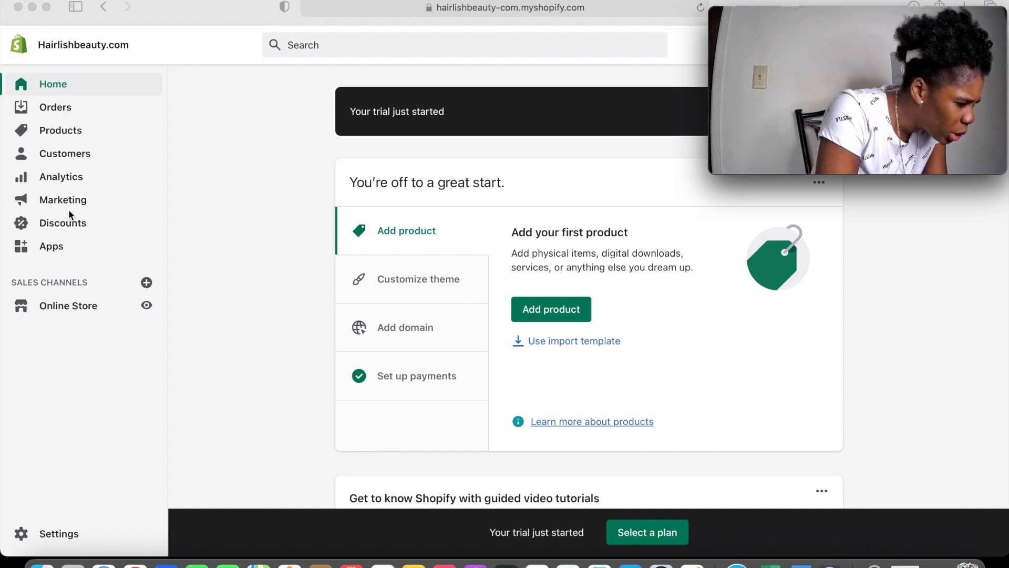
left_click(47, 255)
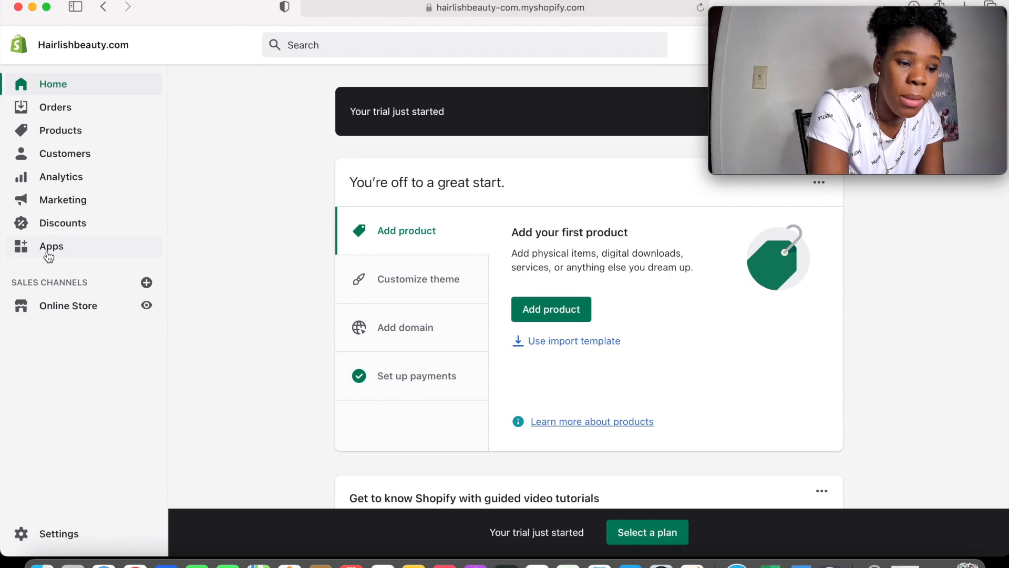
left_click(49, 248)
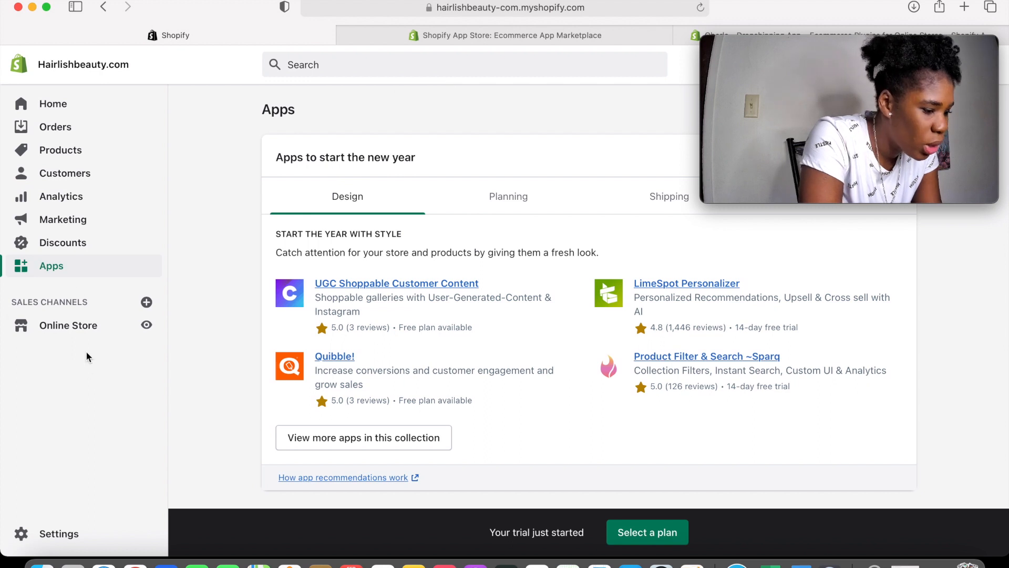
Search the admin for Oberlo, open its app listing and choose Add app
left_click(389, 61)
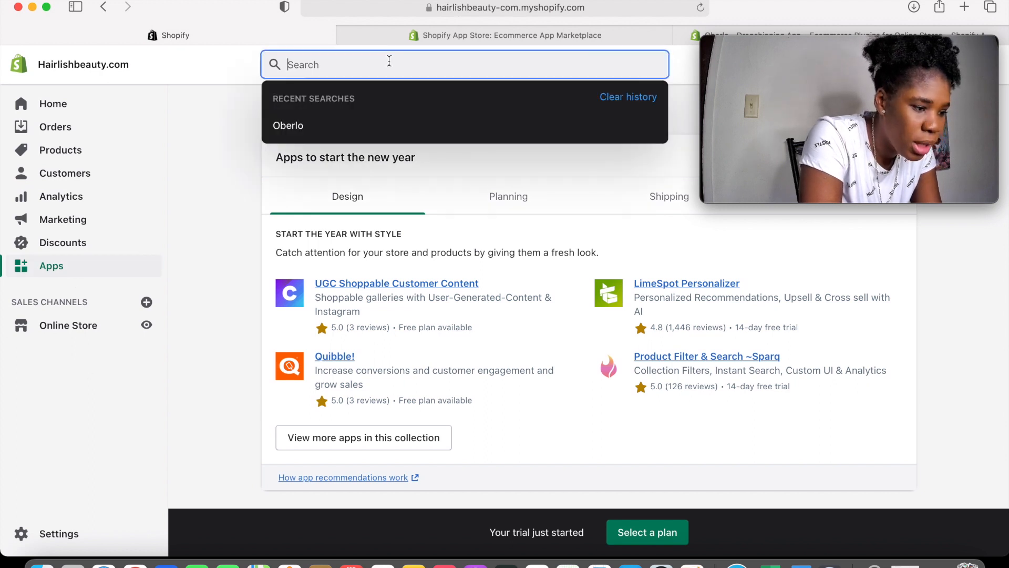
left_click(338, 126)
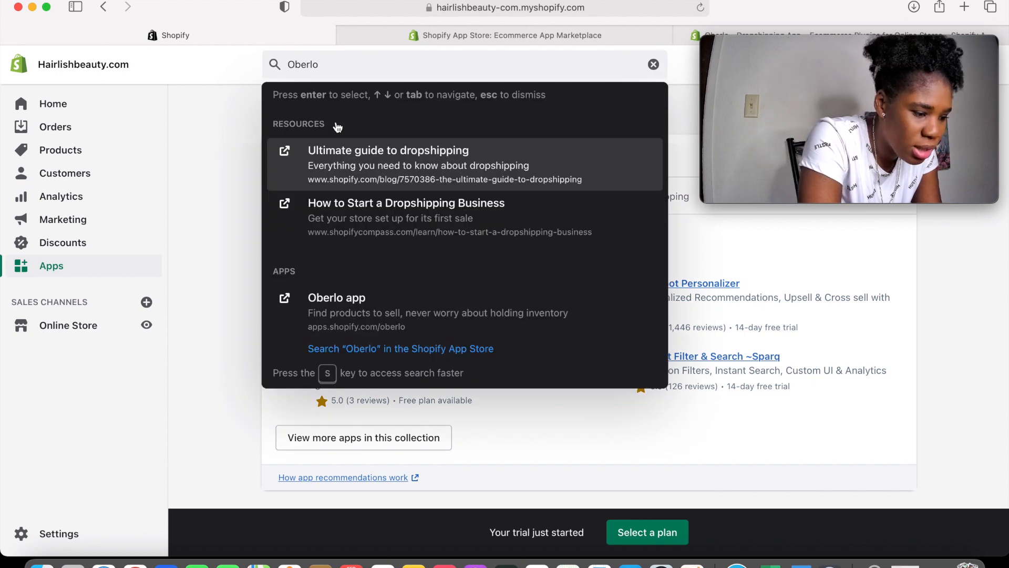
left_click(376, 326)
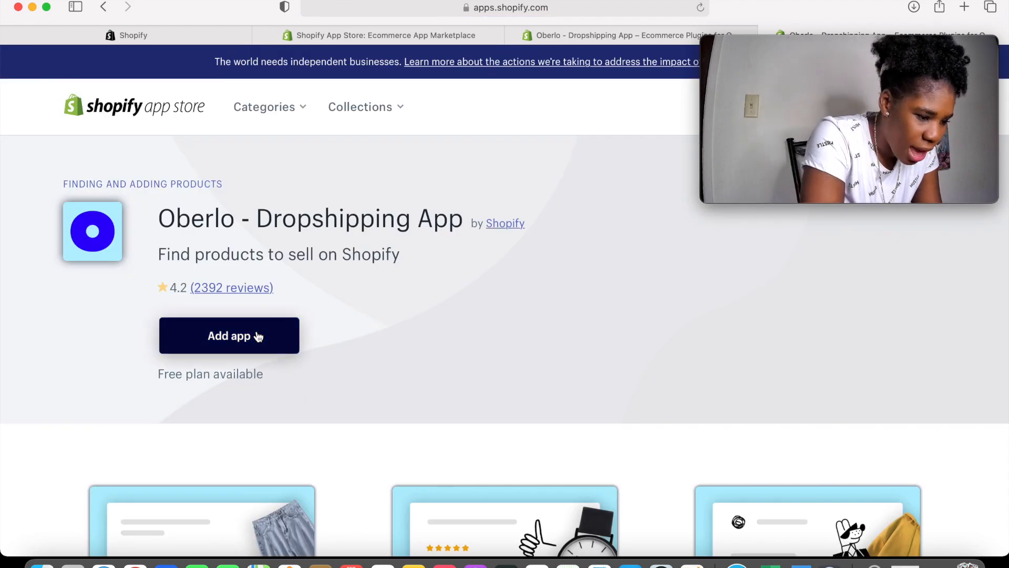
left_click(258, 336)
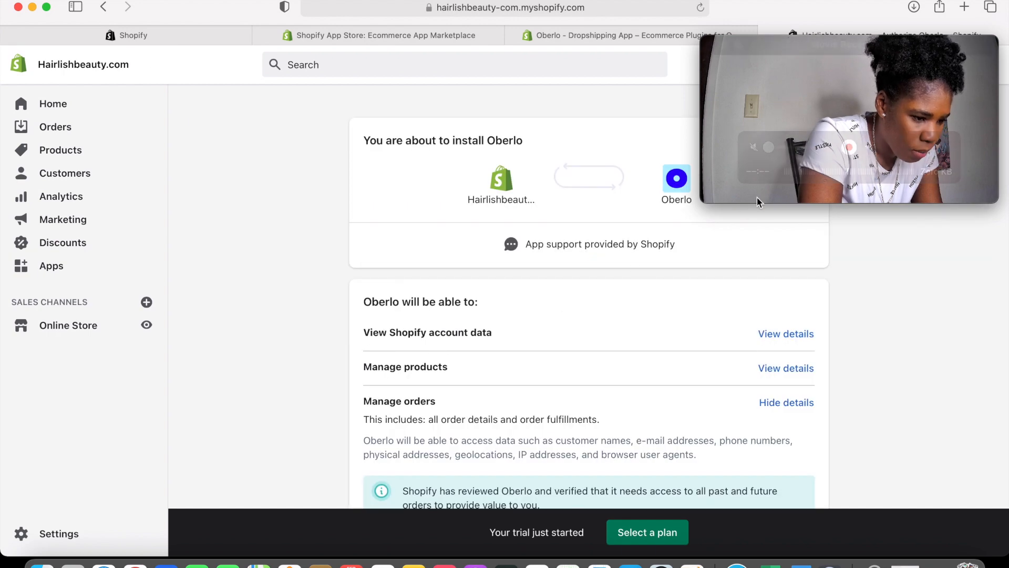
Approve installing Oberlo on the Hairlishbeauty store from the permissions page
left_click_drag(757, 198, 102, 227)
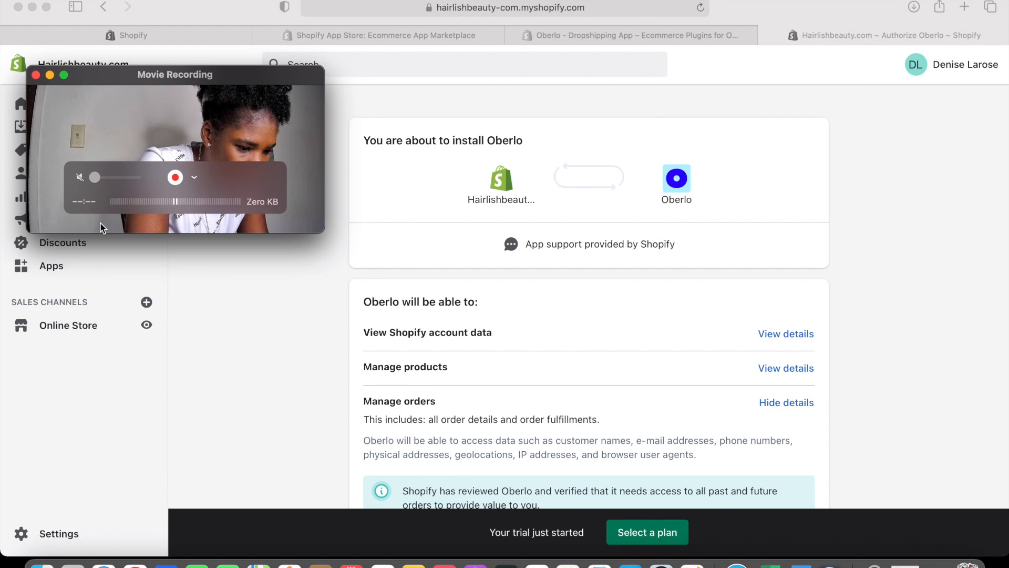
scroll(443, 248, "down", 5)
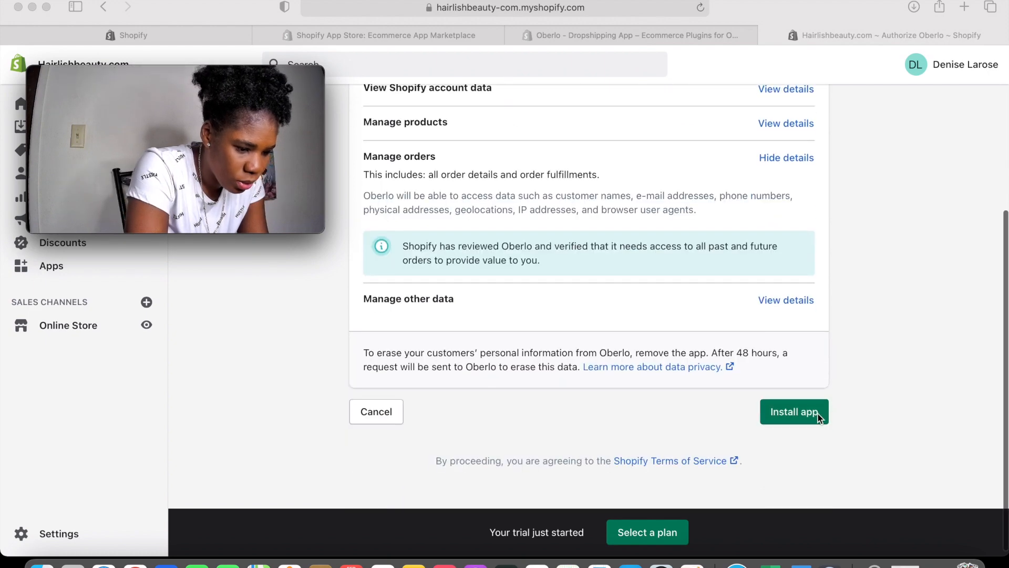
left_click(817, 415)
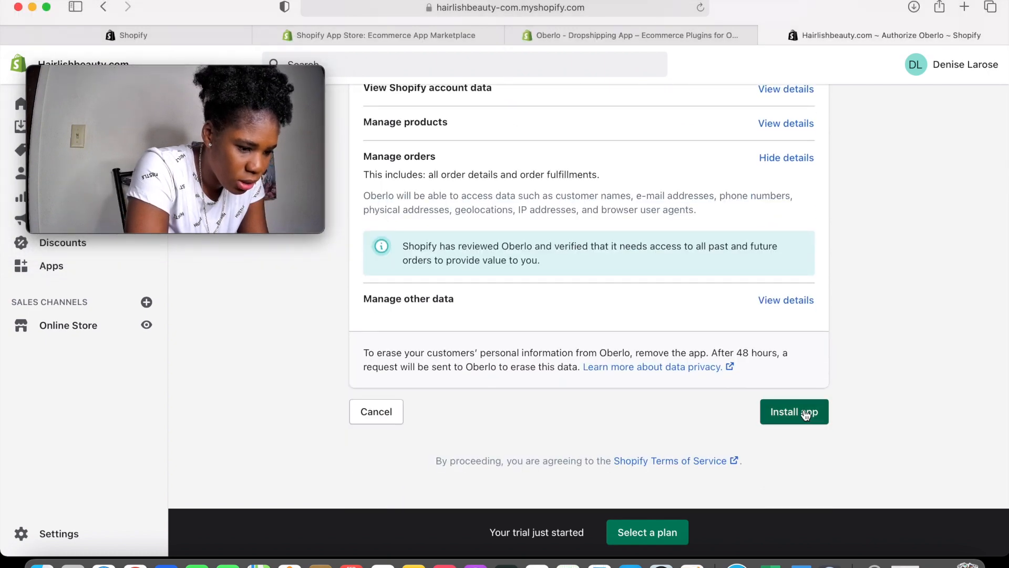
left_click(806, 414)
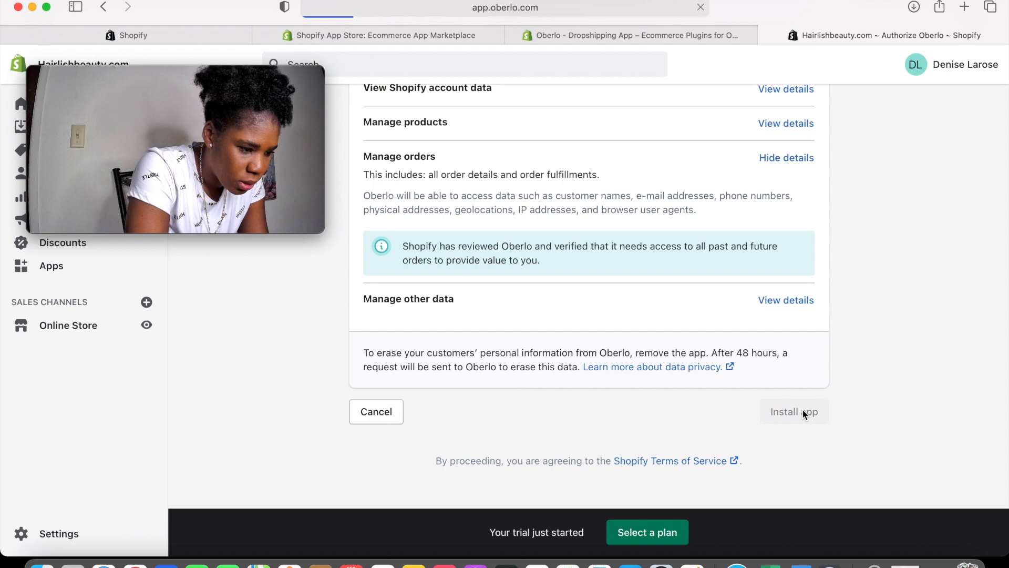
left_click_drag(192, 165, 866, 518)
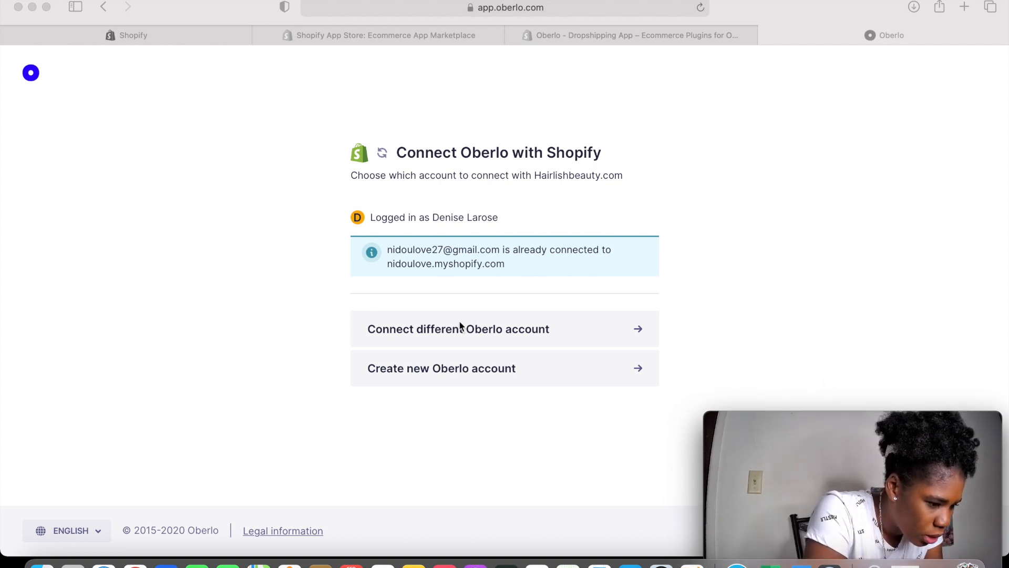
Create a separate free Oberlo account using an e-mail address and password
left_click(636, 328)
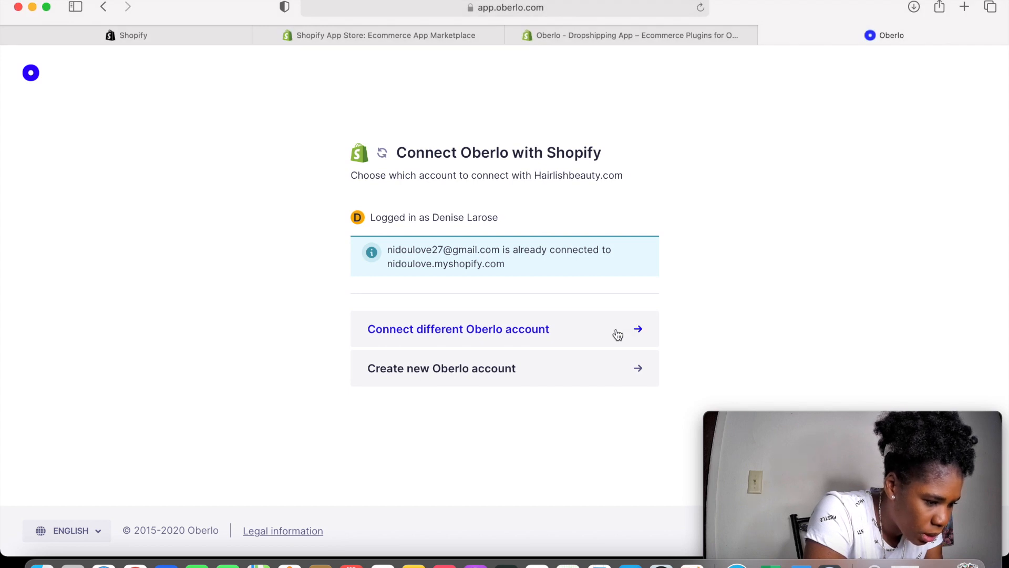
left_click(618, 334)
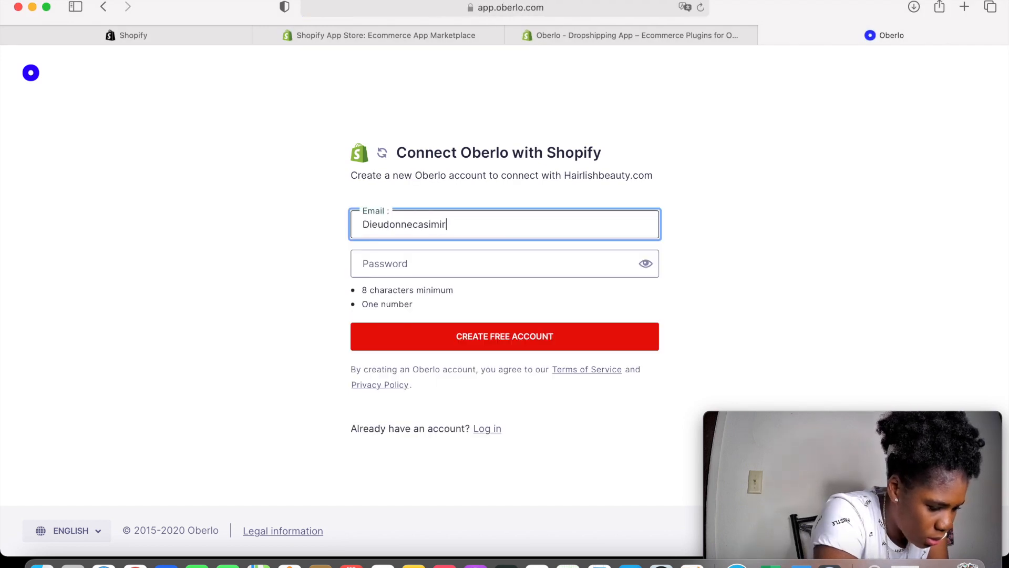
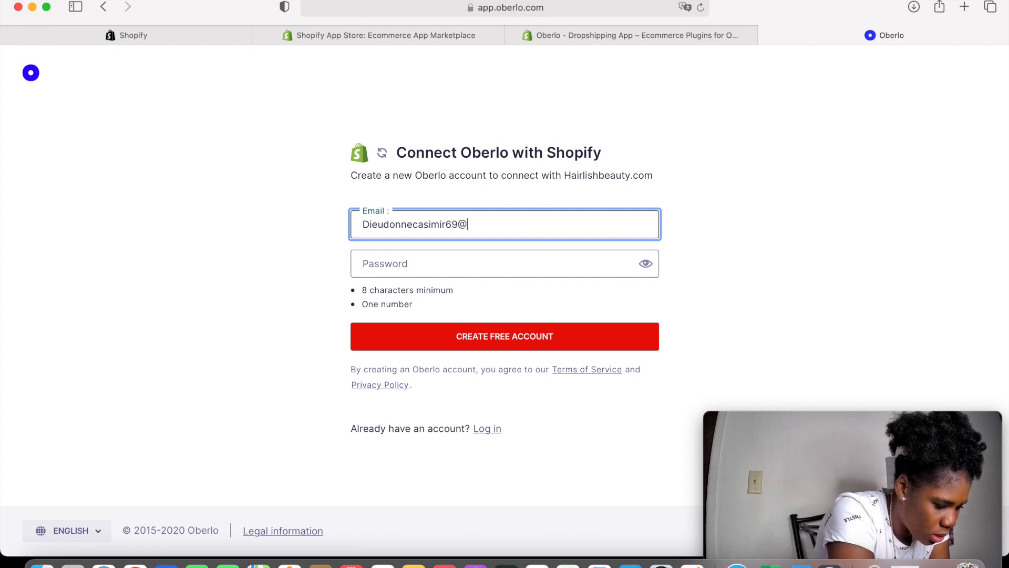
left_click(456, 261)
type("*********")
left_click(462, 336)
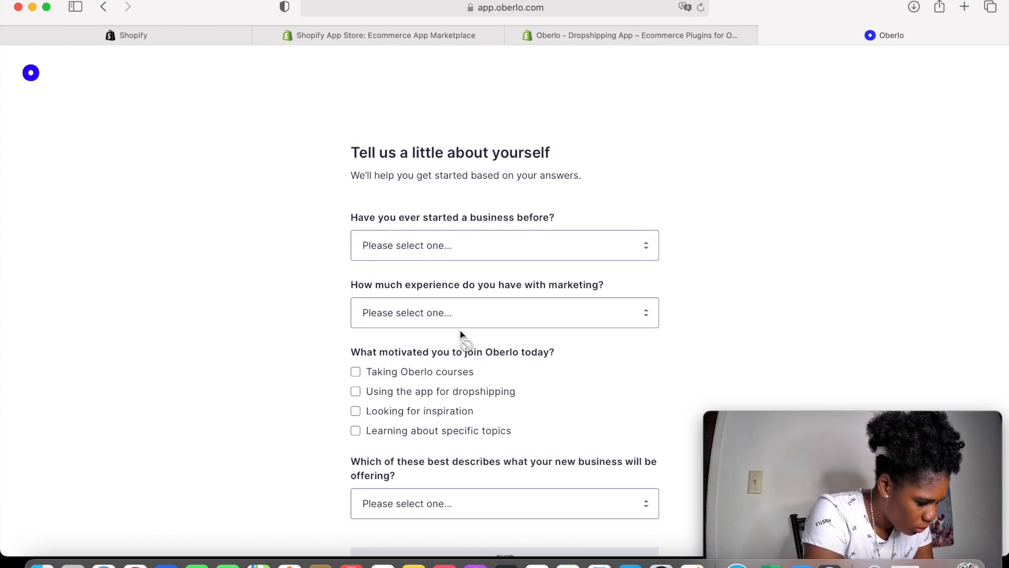
Answer the questionnaire: first business, Beginner marketing, taking Oberlo courses, Products I dropship, then enter Oberlo
left_click(552, 235)
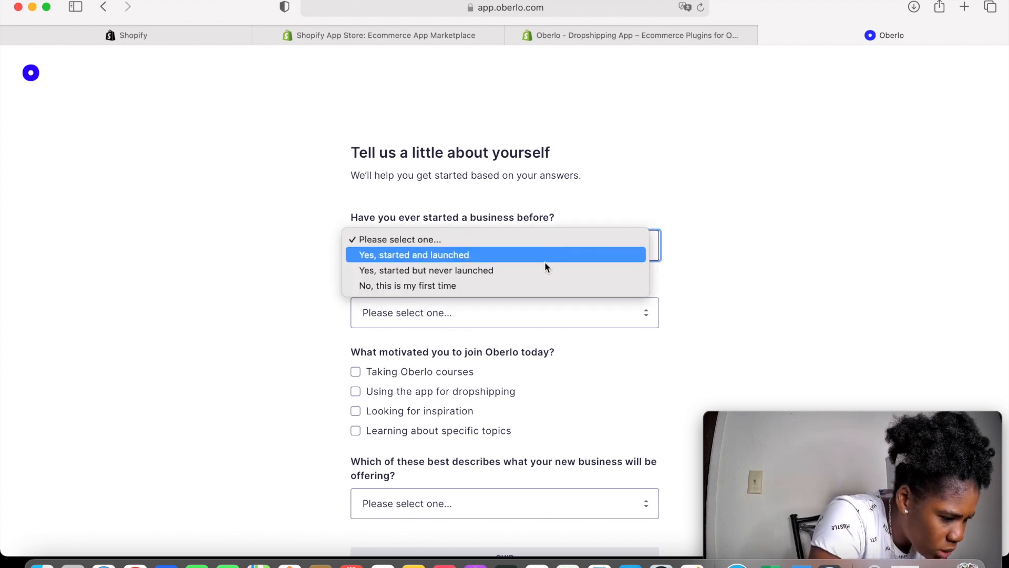
left_click(547, 311)
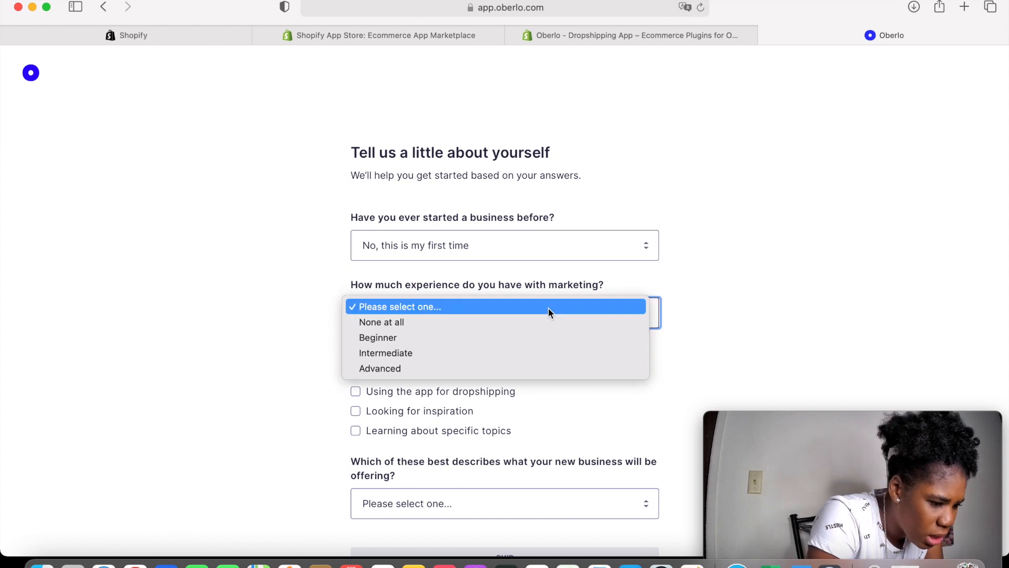
left_click(541, 339)
scroll(541, 338, "down", 1)
scroll(541, 339, "down", 2)
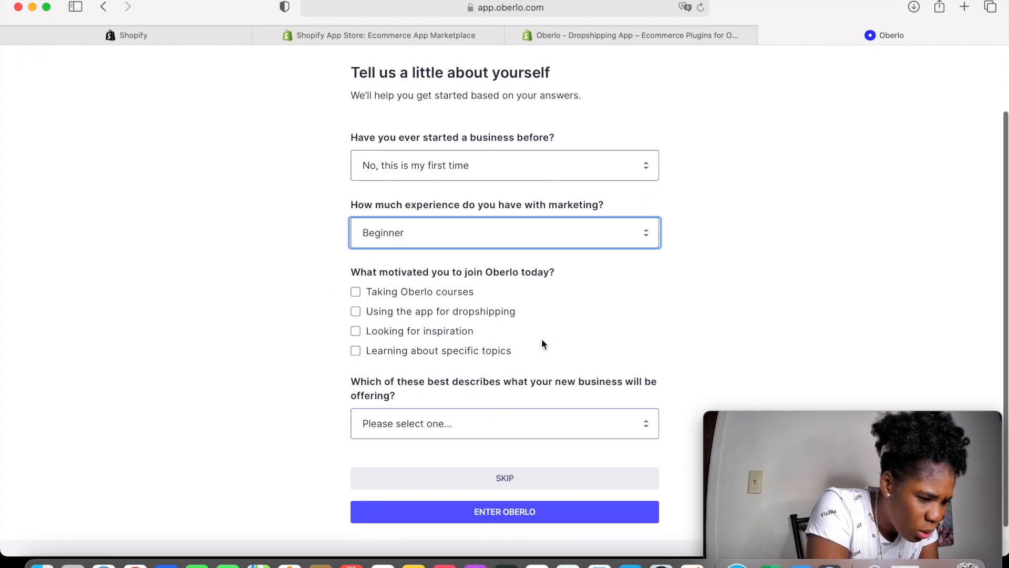
left_click(355, 293)
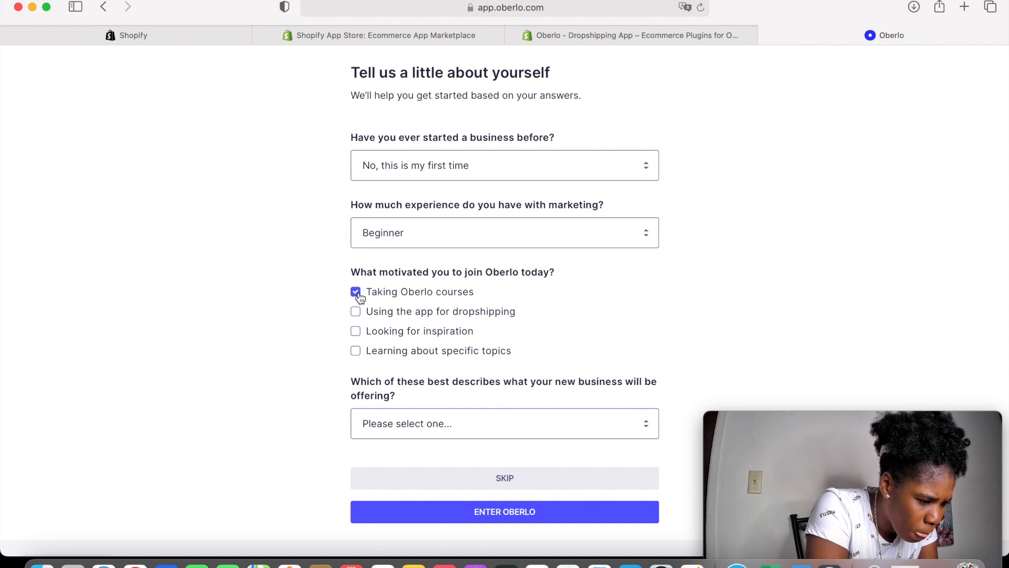
left_click(518, 435)
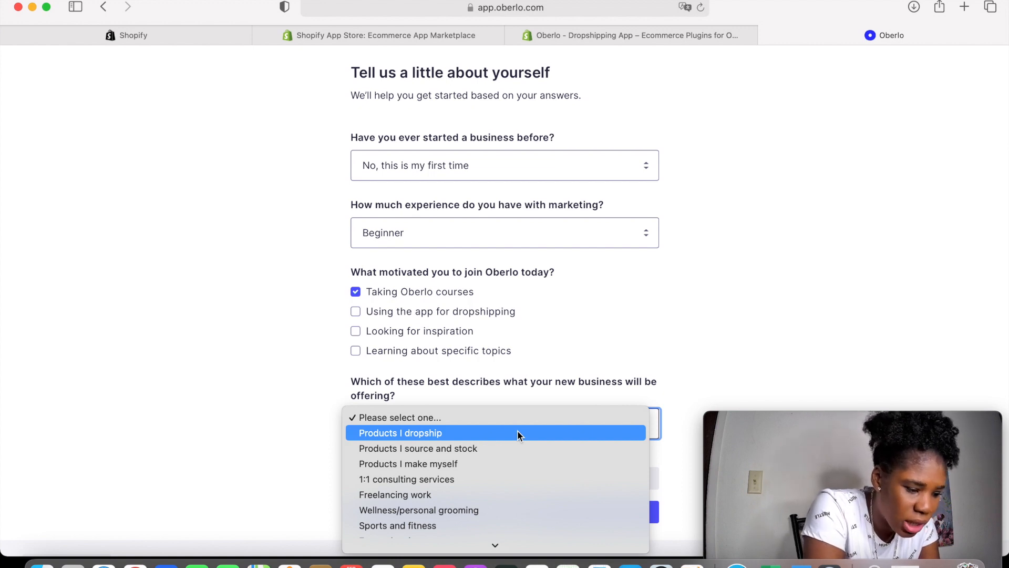
left_click(517, 432)
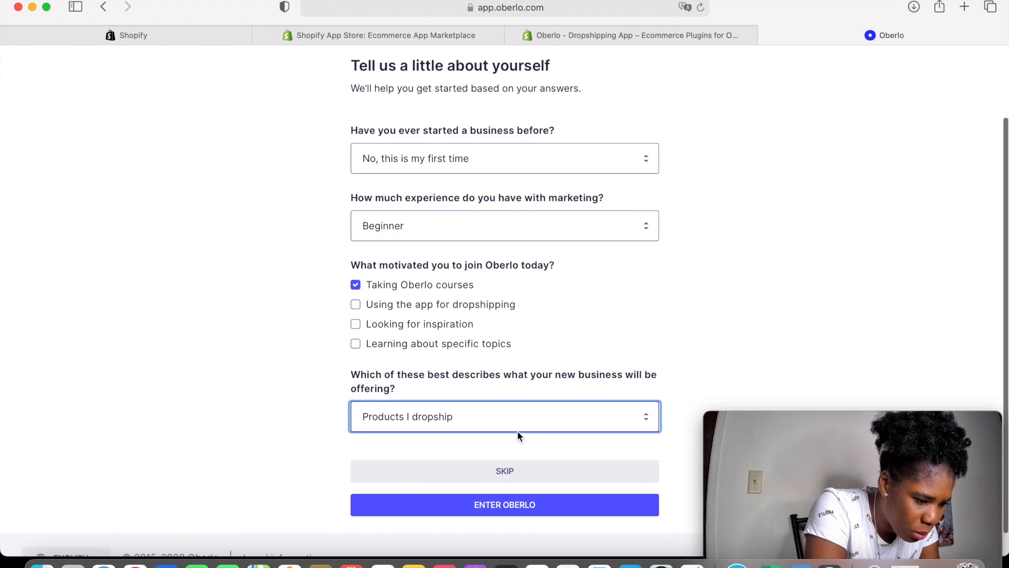
scroll(513, 446, "down", 1)
left_click(500, 484)
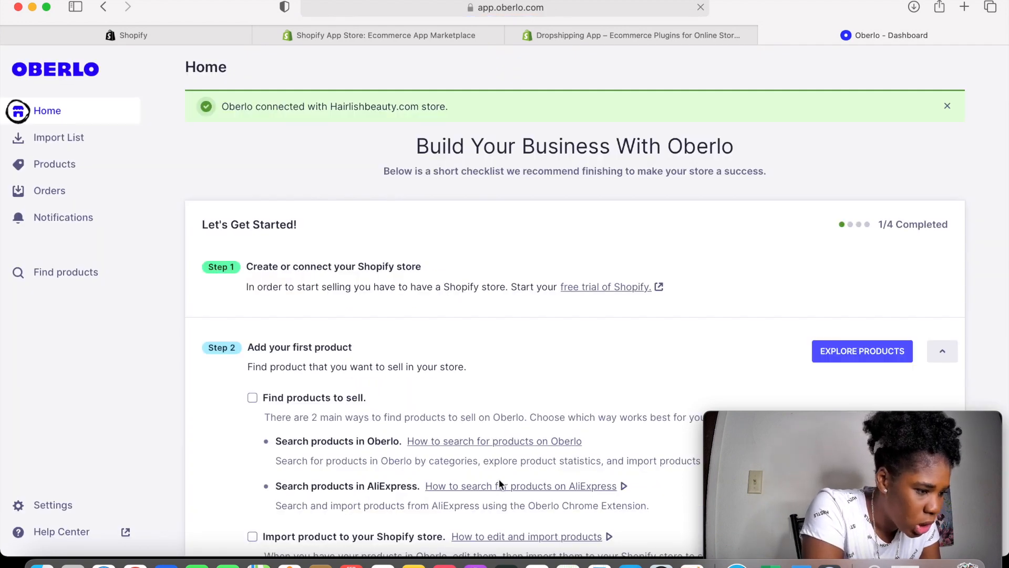
Return to the Shopify admin apps page and open the Shopify App Store in a new tab
left_click(194, 26)
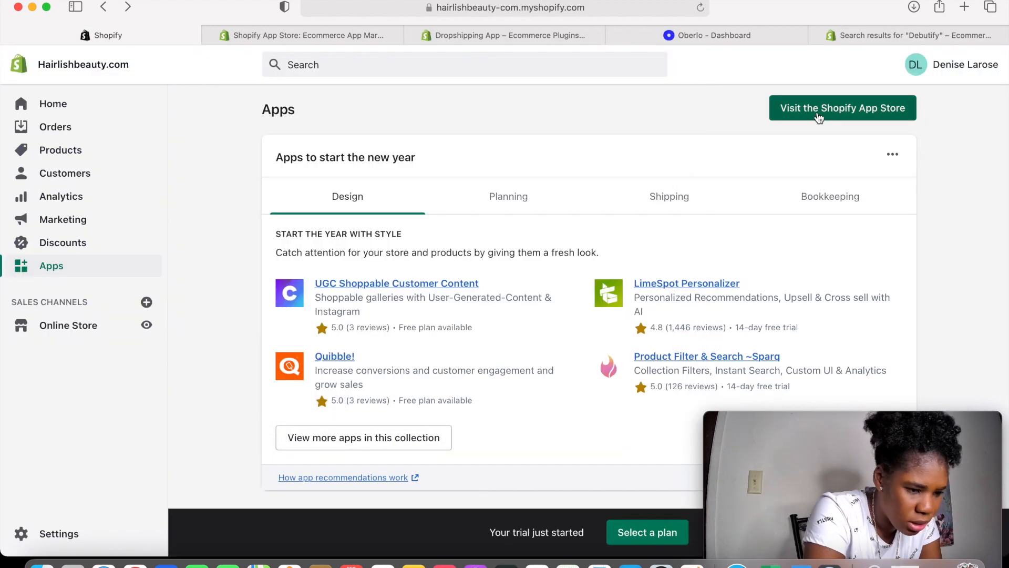
left_click(844, 109)
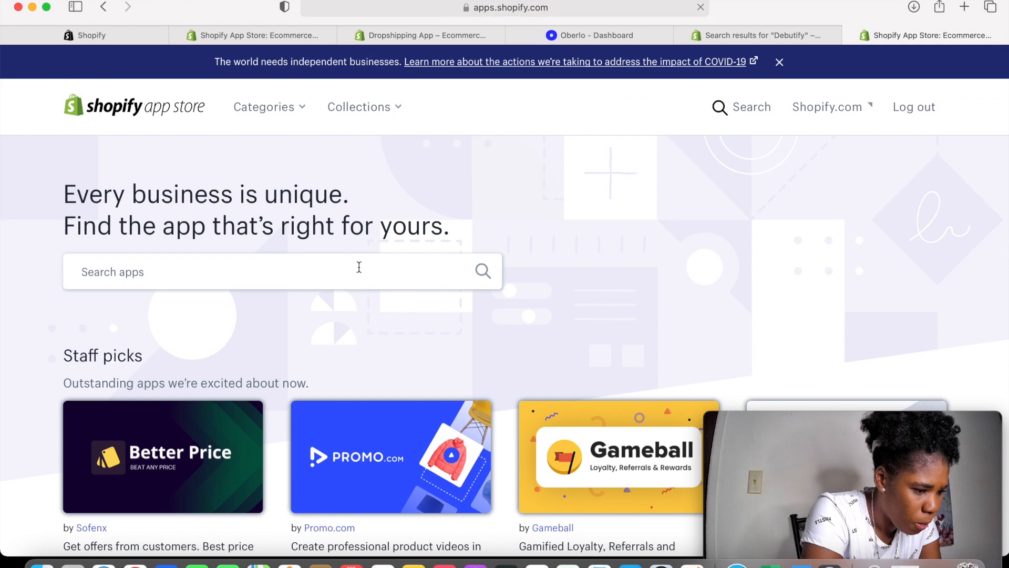
Search the App Store for 'Loox' and add the Loox Product Reviews Referrals app
left_click(359, 268)
type("Loox")
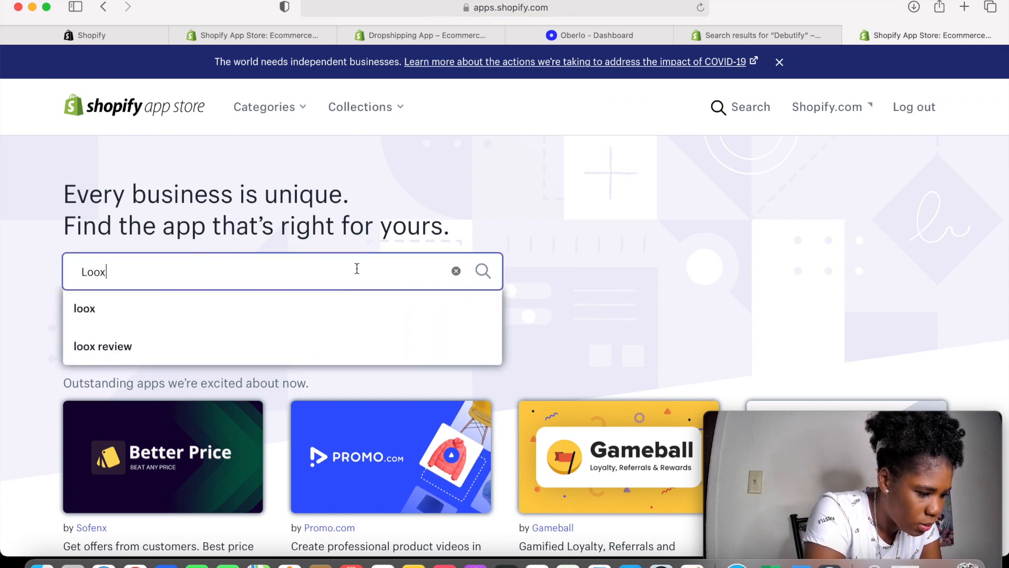
left_click(248, 350)
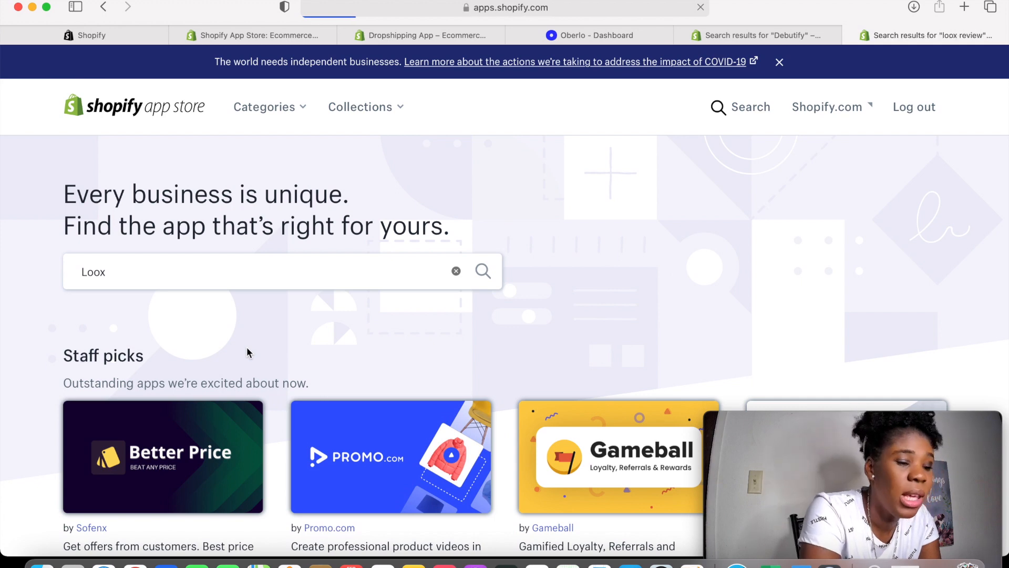
scroll(247, 350, "down", 3)
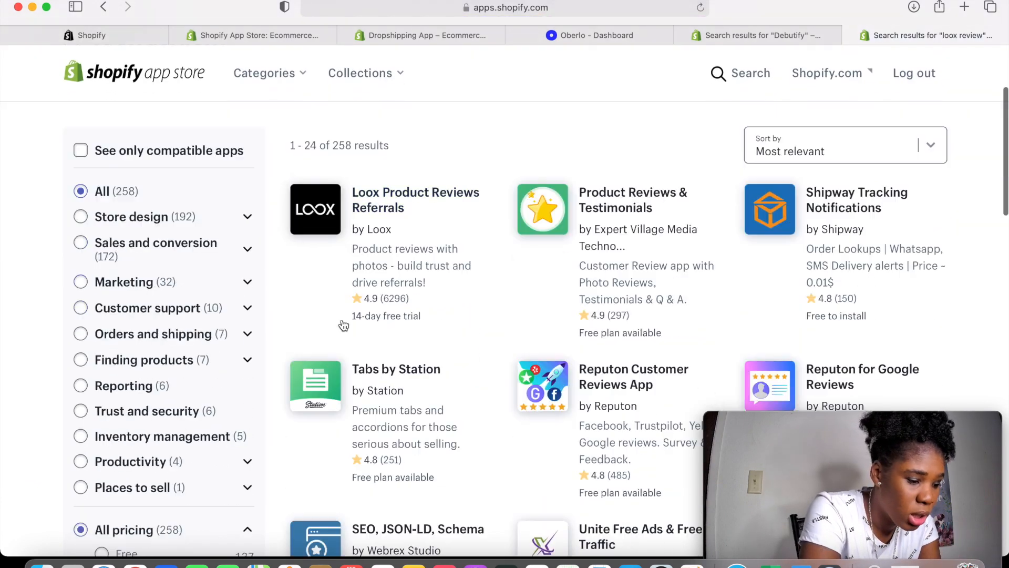
left_click(344, 225)
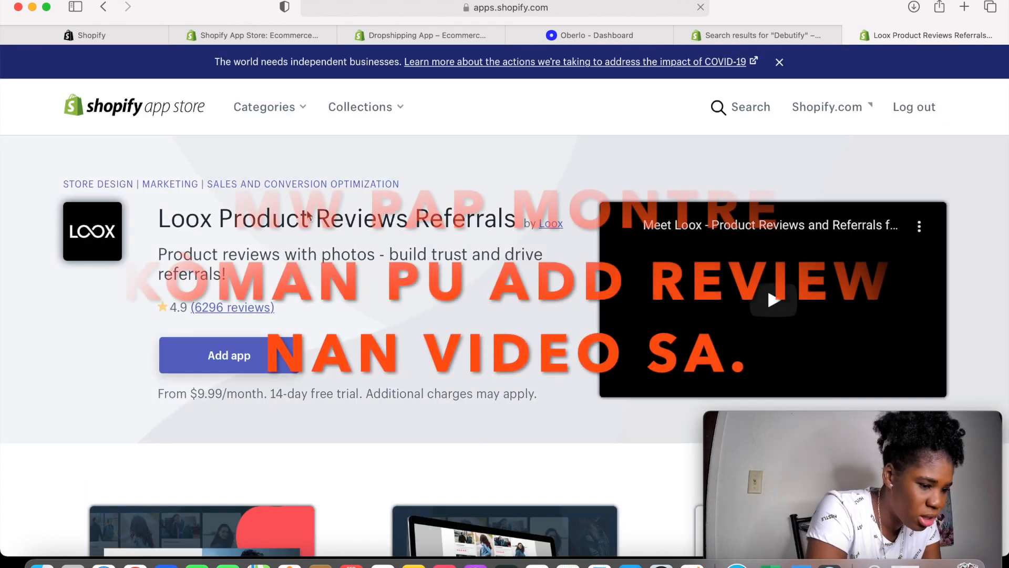
left_click(259, 355)
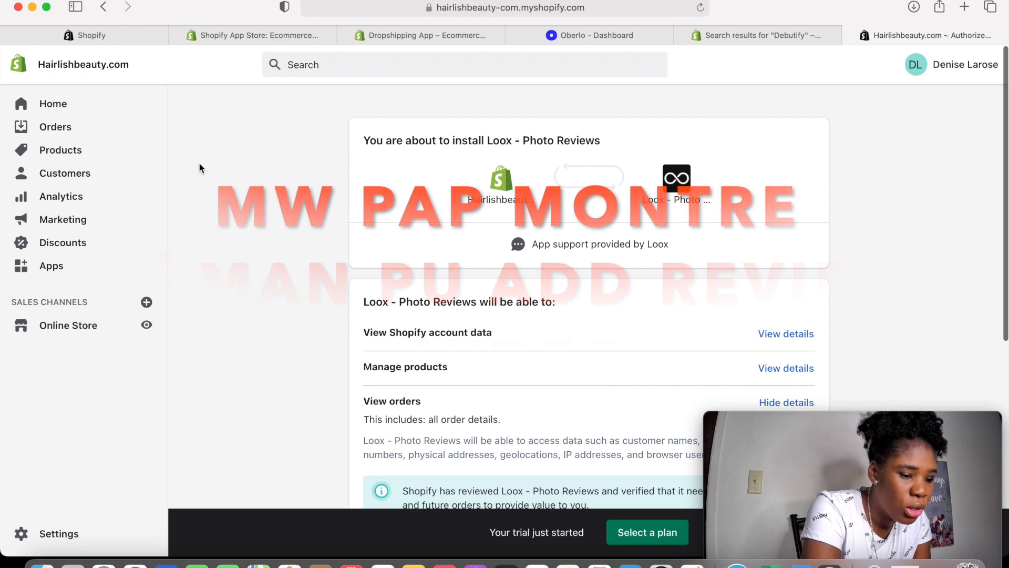
Approve installing Loox - Photo Reviews, then go to the store admin's Online Store themes
scroll(204, 163, "down", 10)
left_click(794, 403)
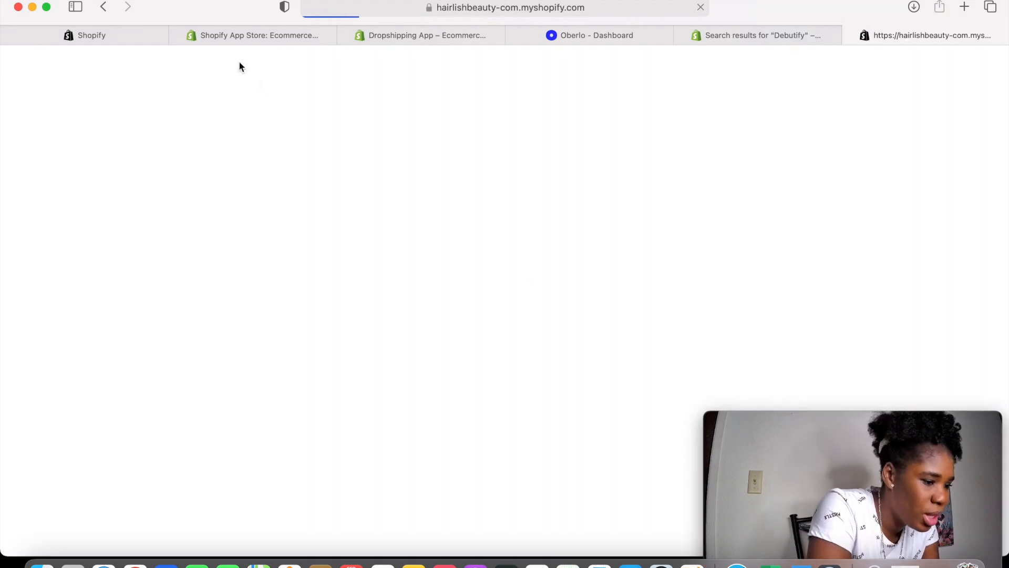
left_click(111, 32)
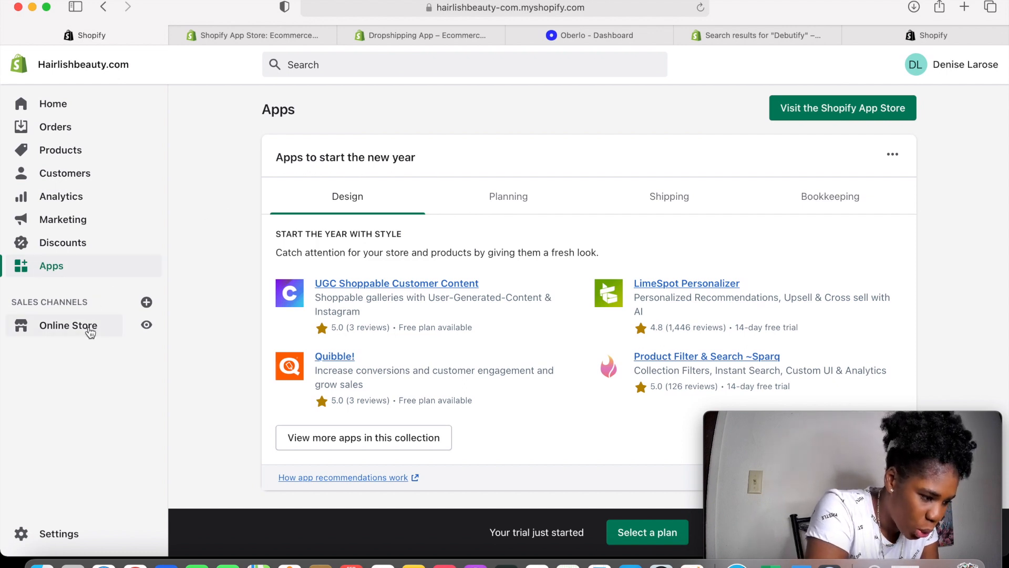
left_click(68, 325)
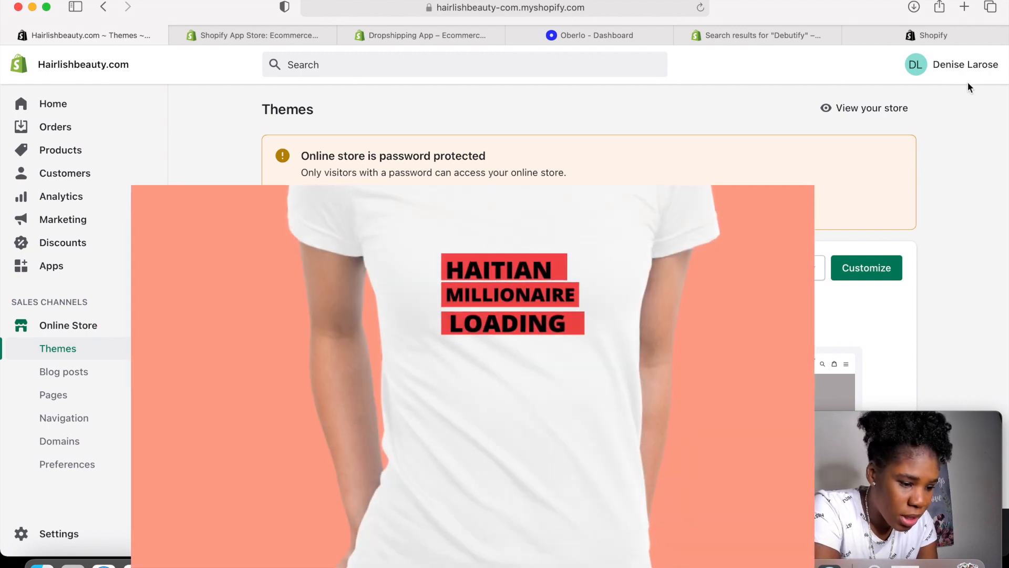
Google 'canva' in a new Safari tab and open the canva.com site
left_click(964, 7)
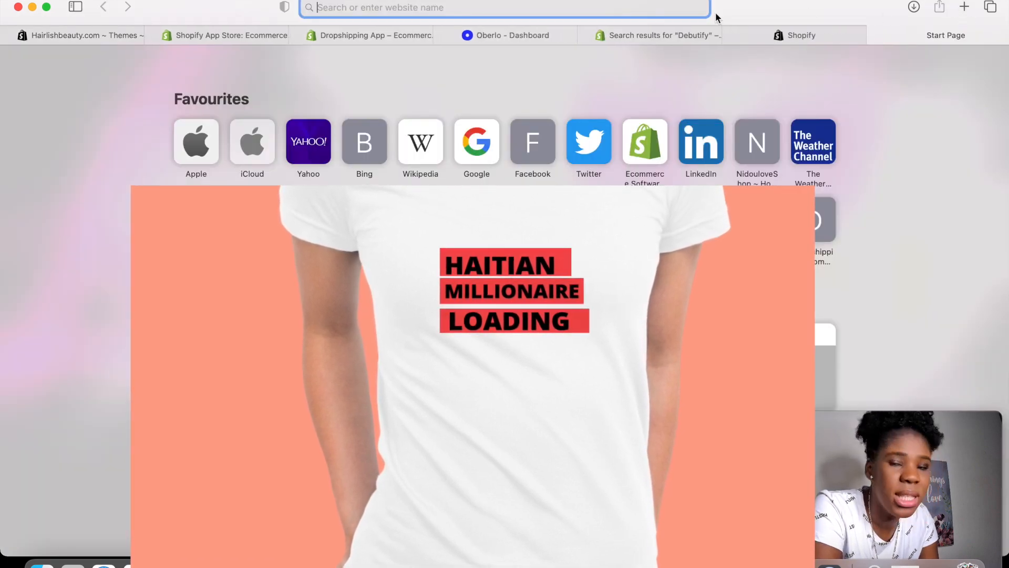
type("canva")
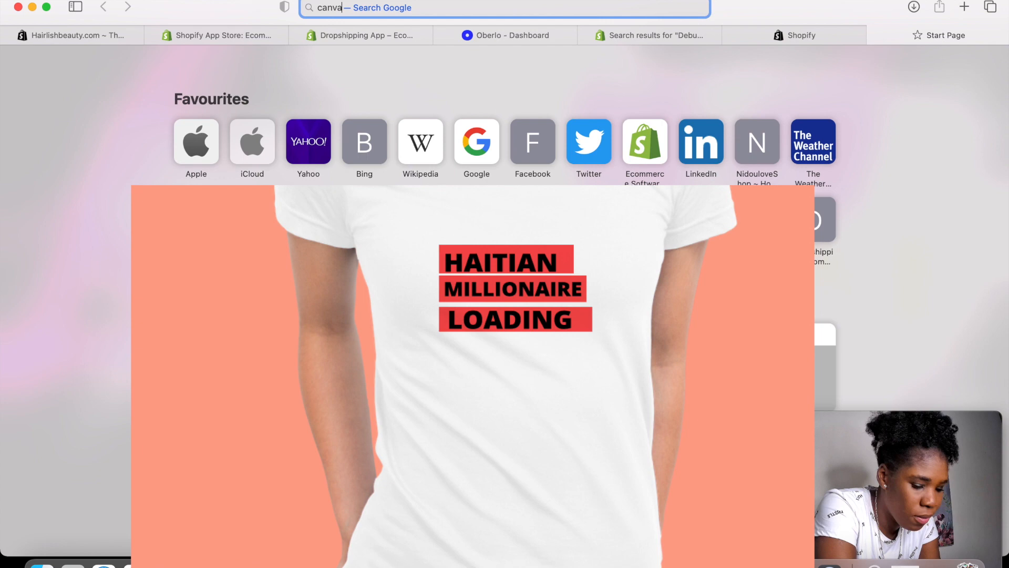
key("Escape")
key("Return")
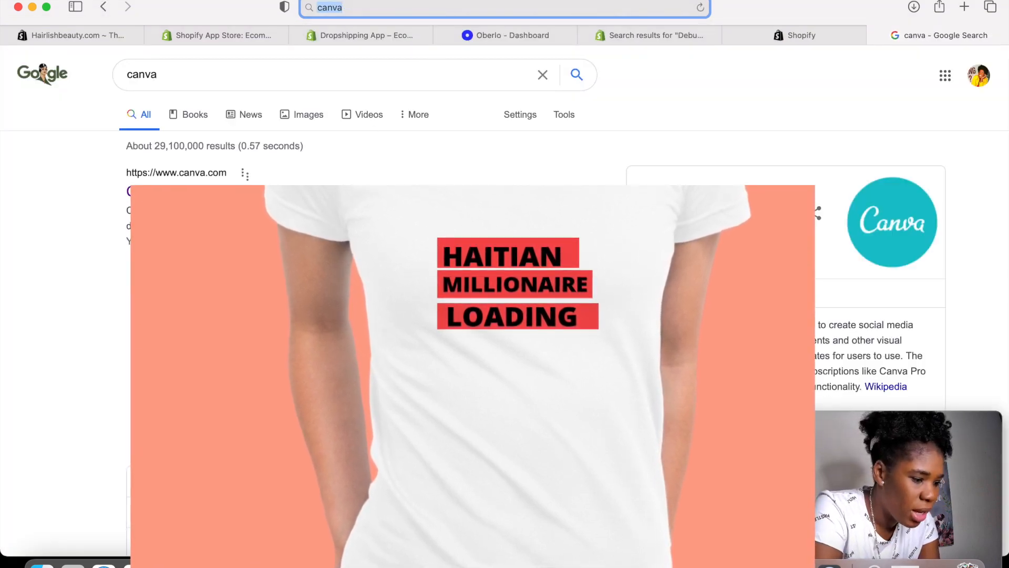
left_click(210, 191)
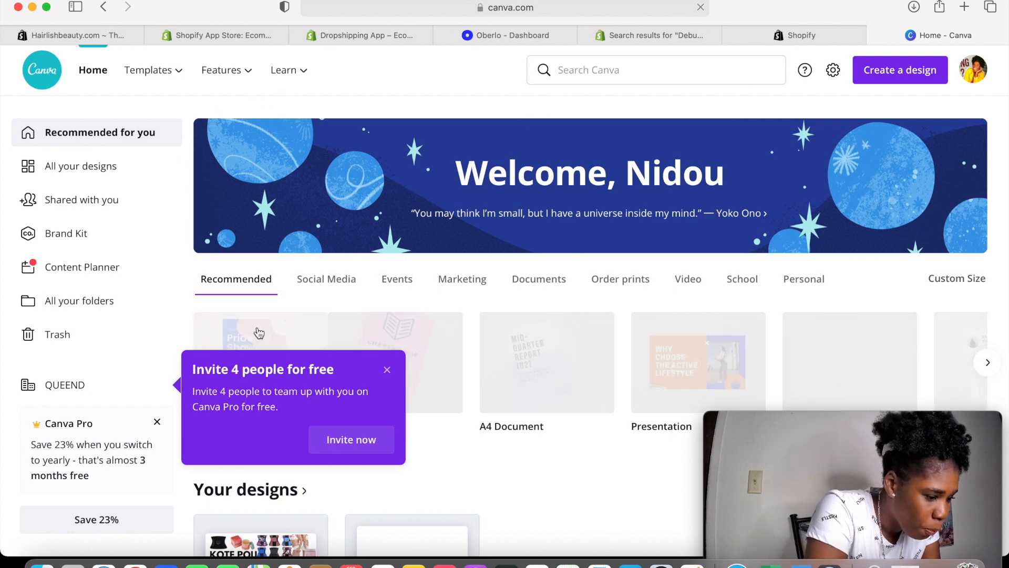
Dismiss the invite popup and start a new Logo design in Canva
left_click(388, 371)
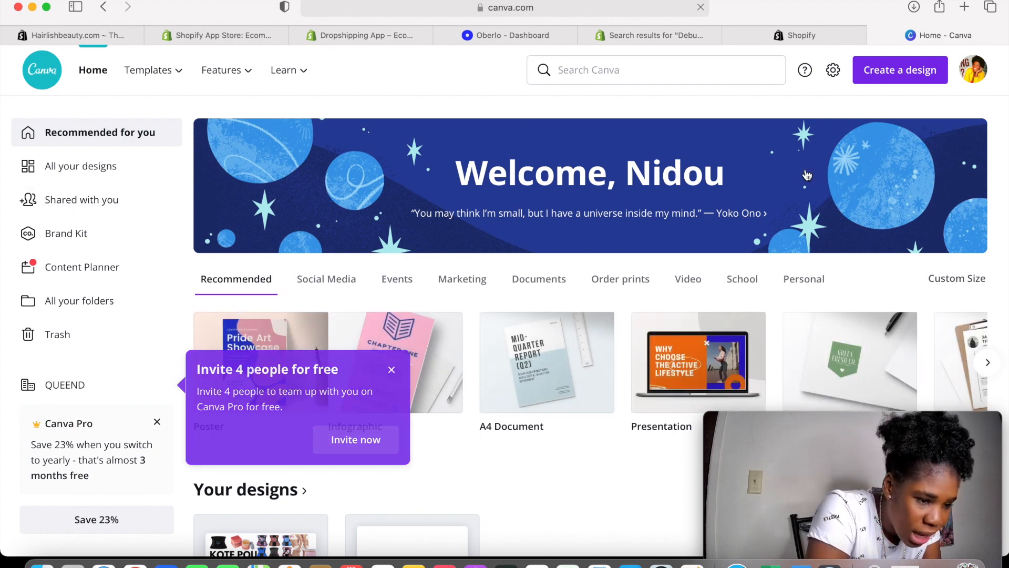
left_click(885, 79)
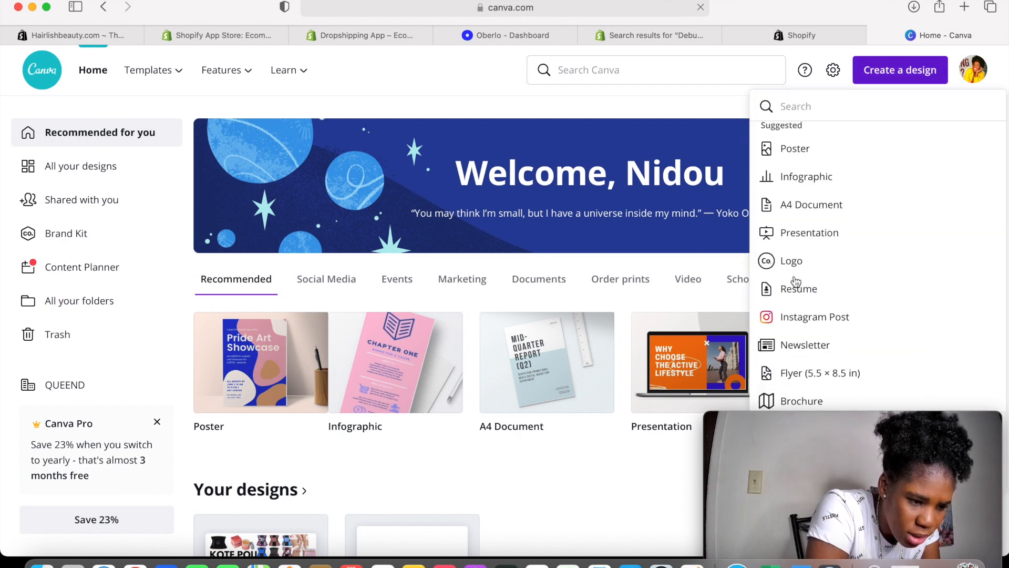
left_click(794, 279)
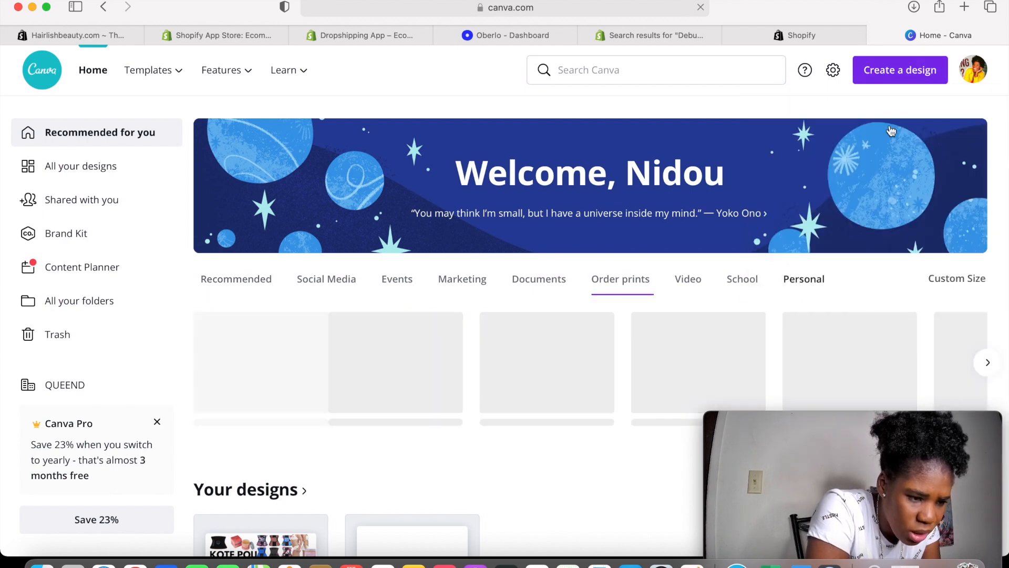
left_click(900, 75)
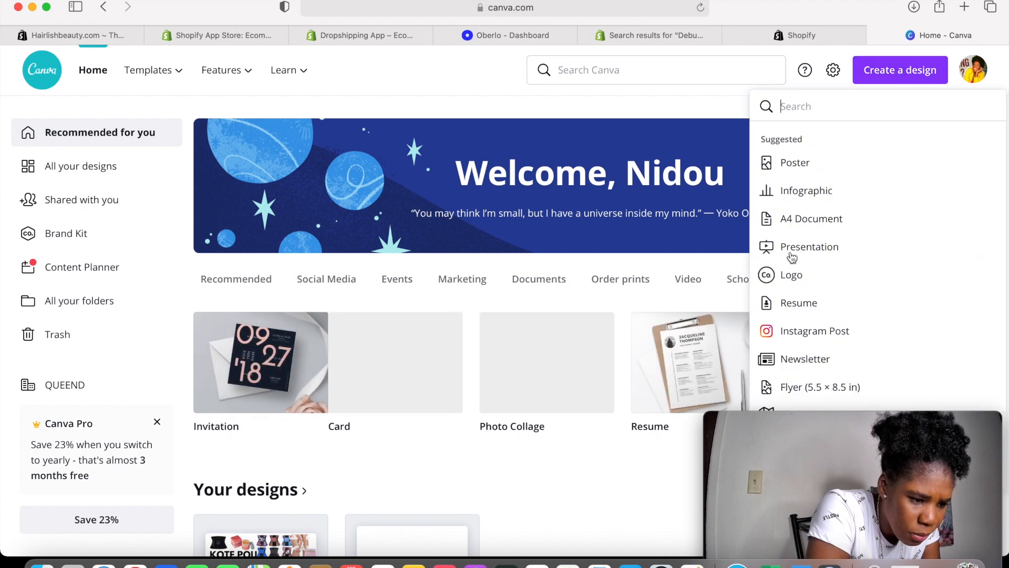
left_click(787, 272)
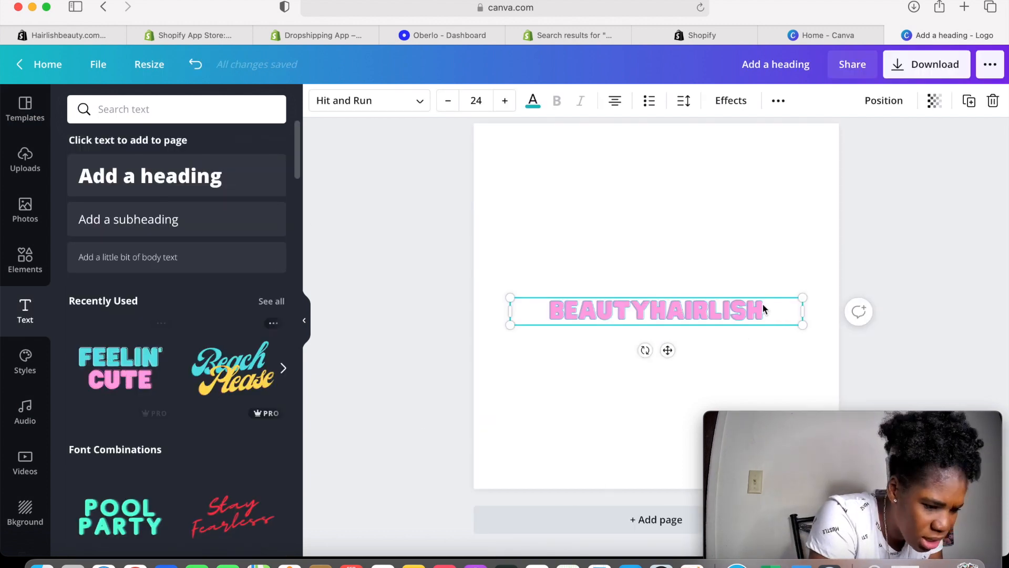
Add the dark curly-haired woman graphic from the Hair elements behind the heading, then deselect it
left_click(27, 258)
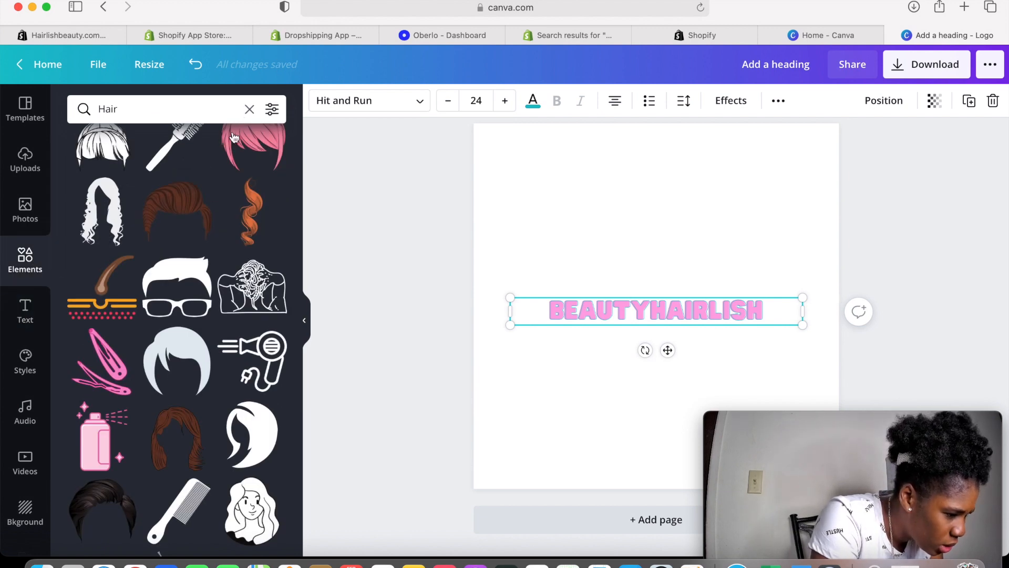
scroll(214, 193, "up", 2)
scroll(214, 194, "down", 10)
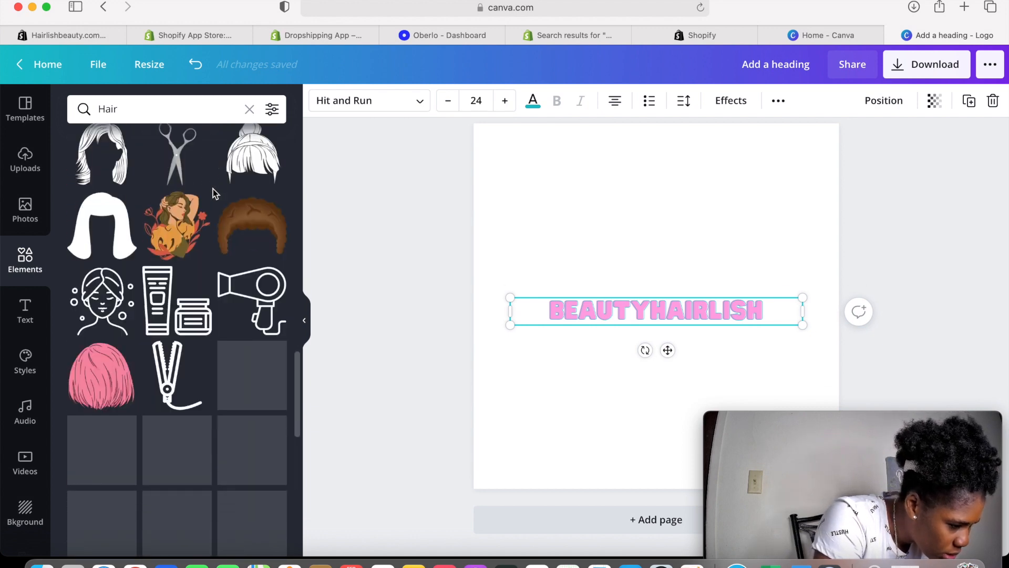
scroll(214, 194, "down", 1)
scroll(214, 194, "down", 7)
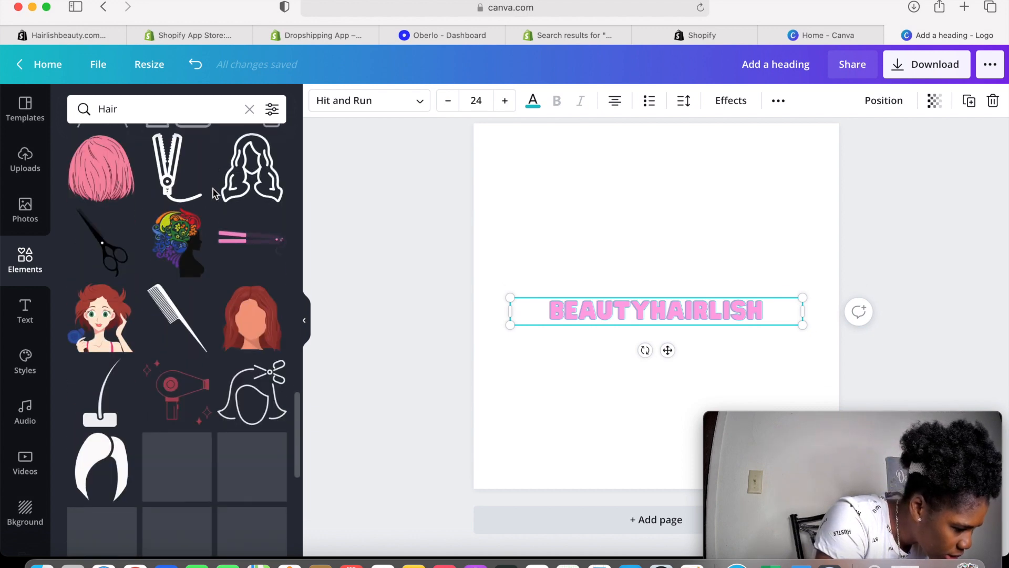
scroll(214, 193, "down", 4)
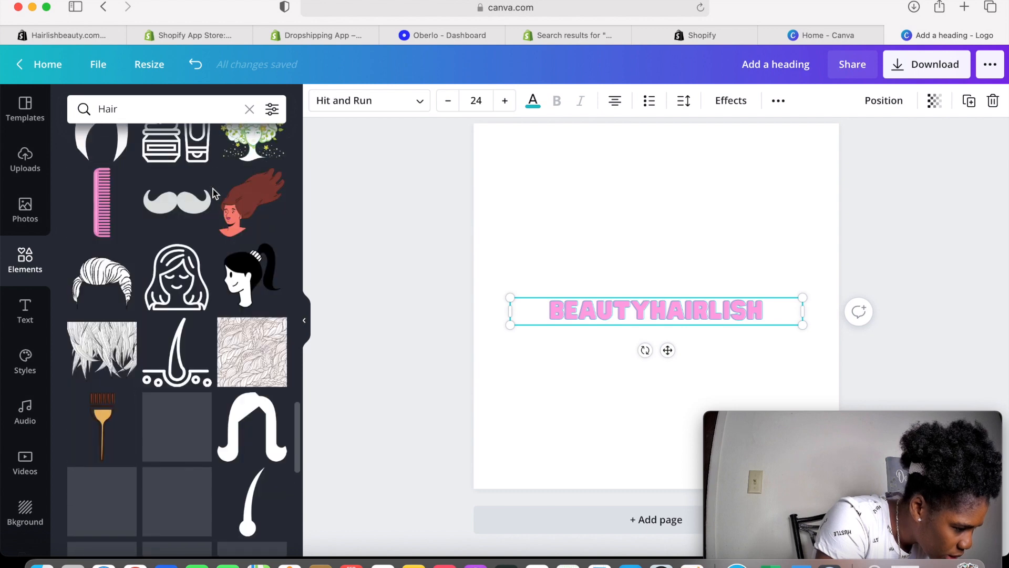
scroll(214, 194, "down", 10)
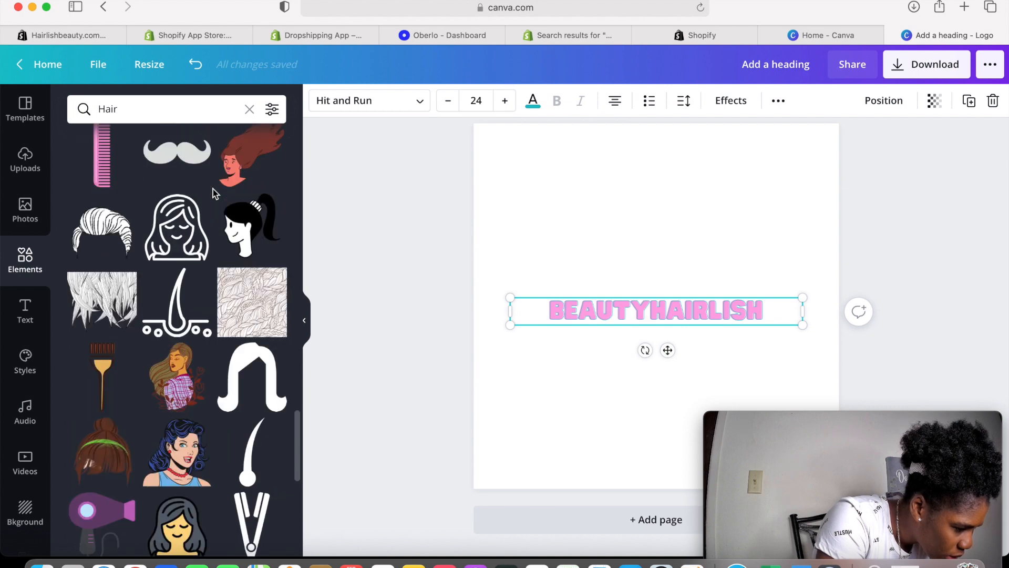
scroll(128, 336, "down", 4)
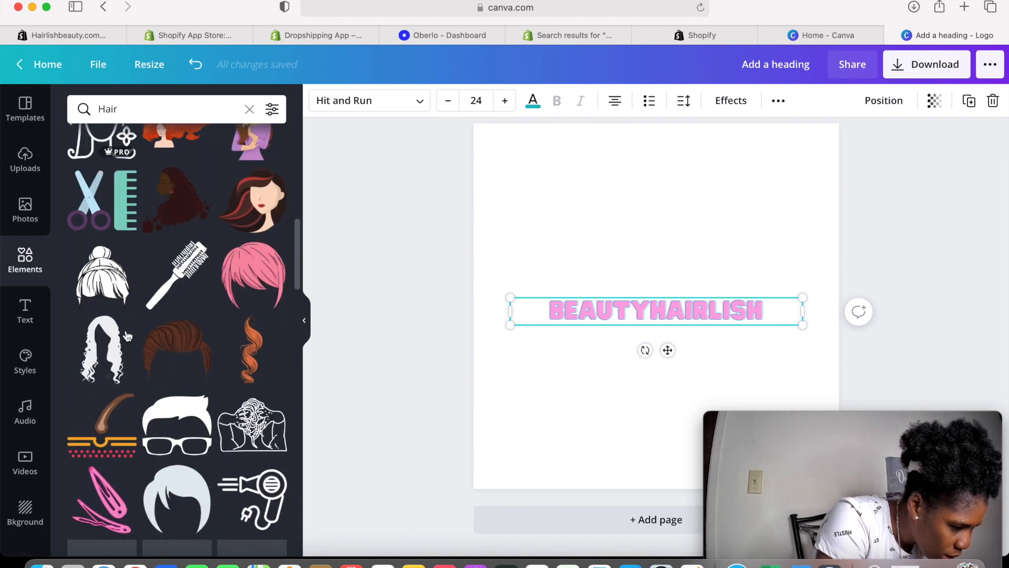
scroll(128, 336, "down", 1)
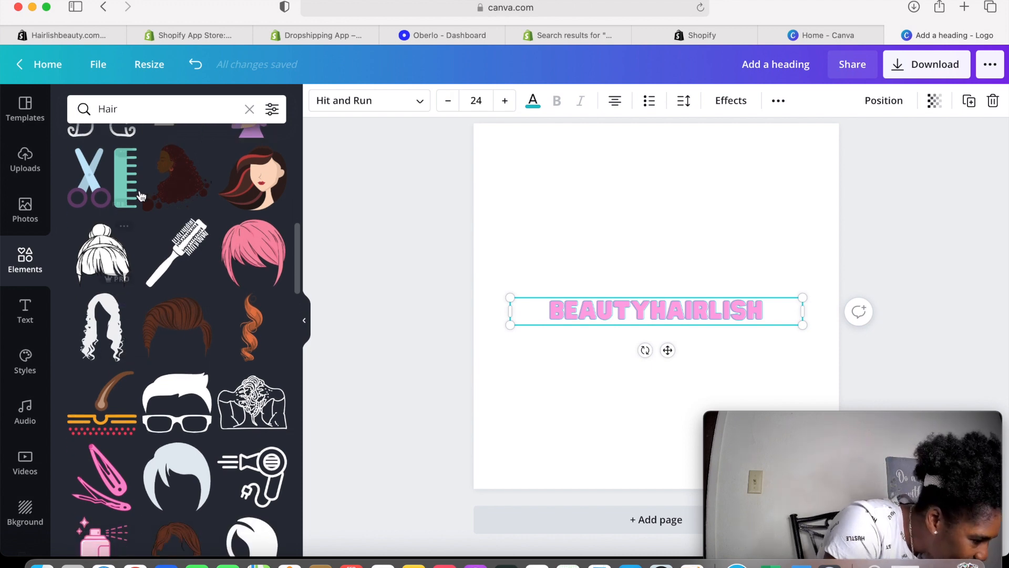
left_click(175, 183)
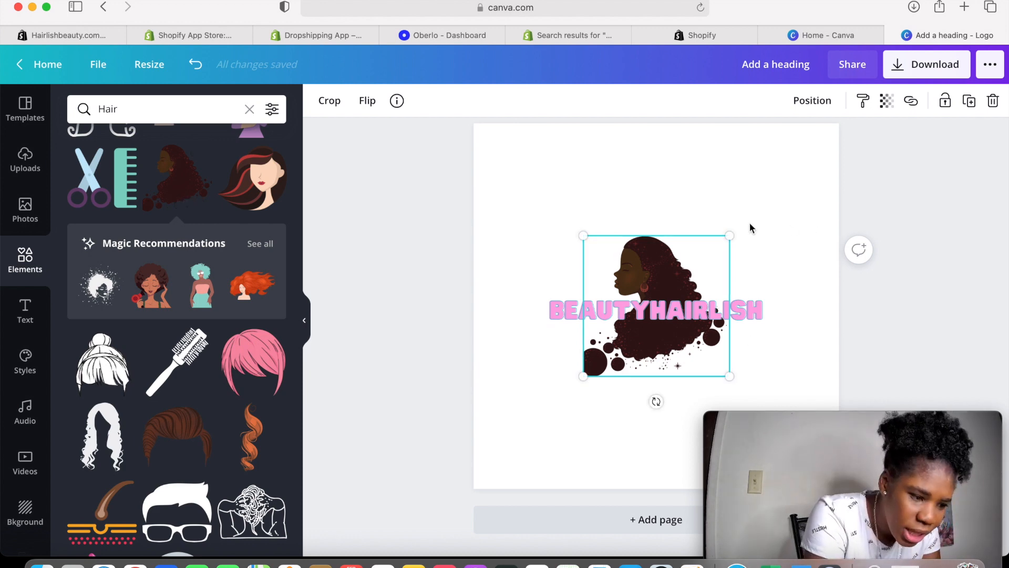
left_click(947, 166)
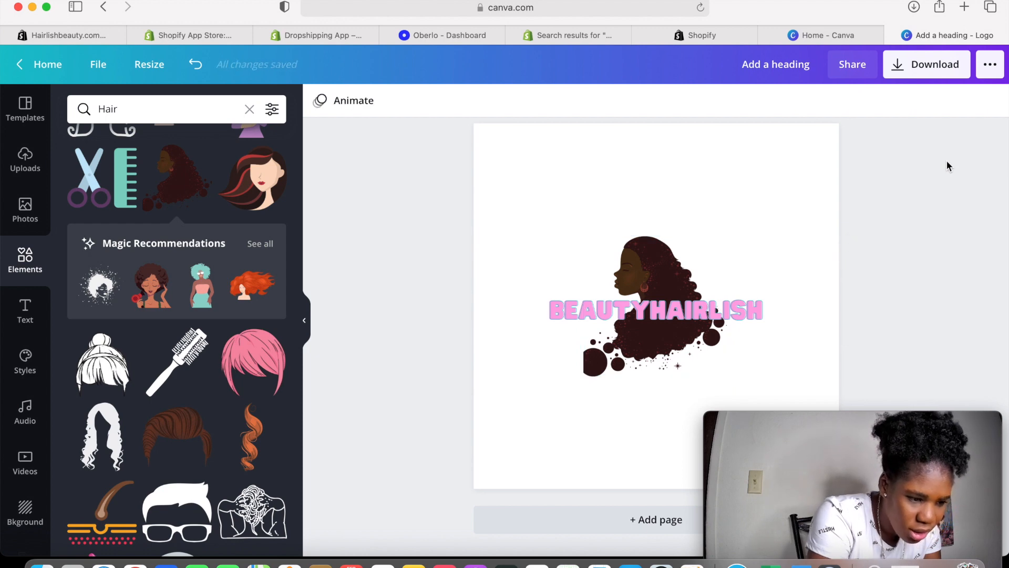
Download the logo as a transparent PNG, save it to Photos, and dismiss the business-card offer
left_click(902, 73)
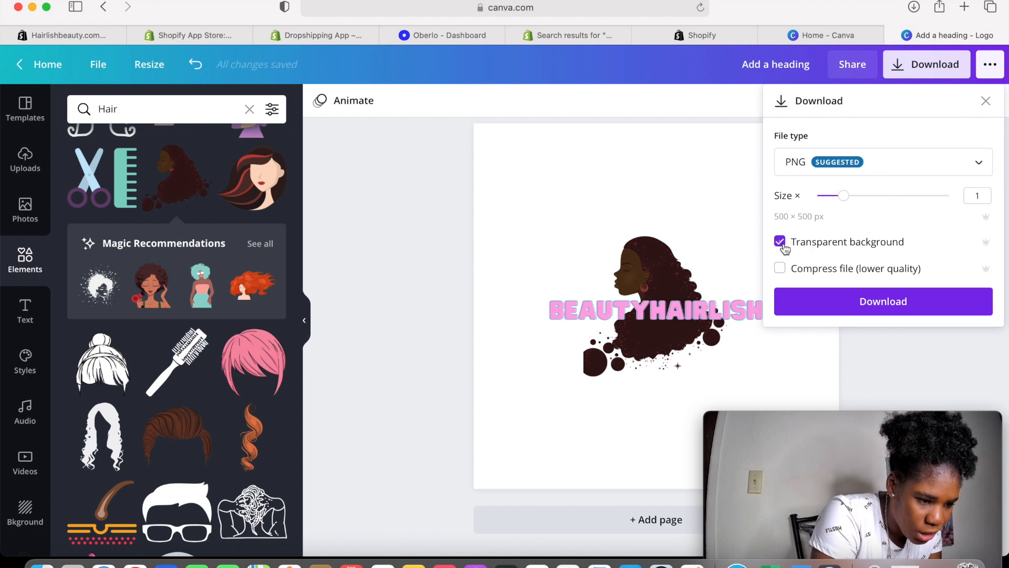
left_click(874, 313)
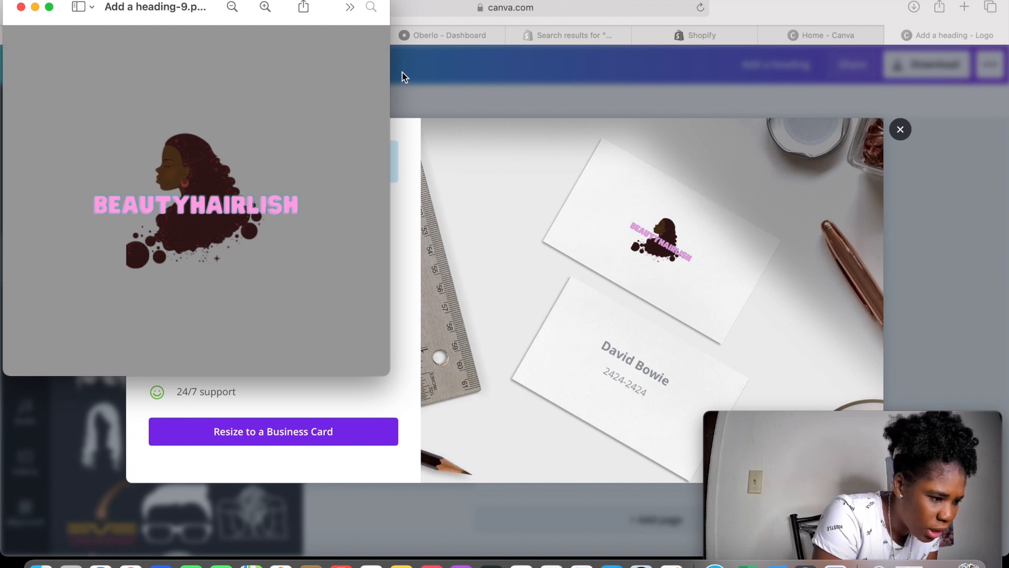
left_click(298, 8)
left_click(331, 107)
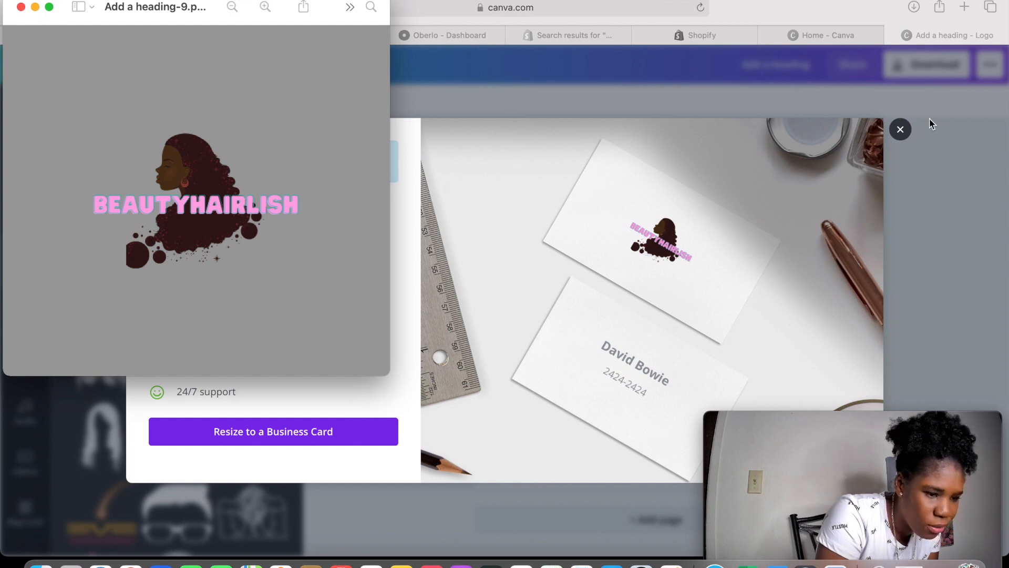
left_click(902, 131)
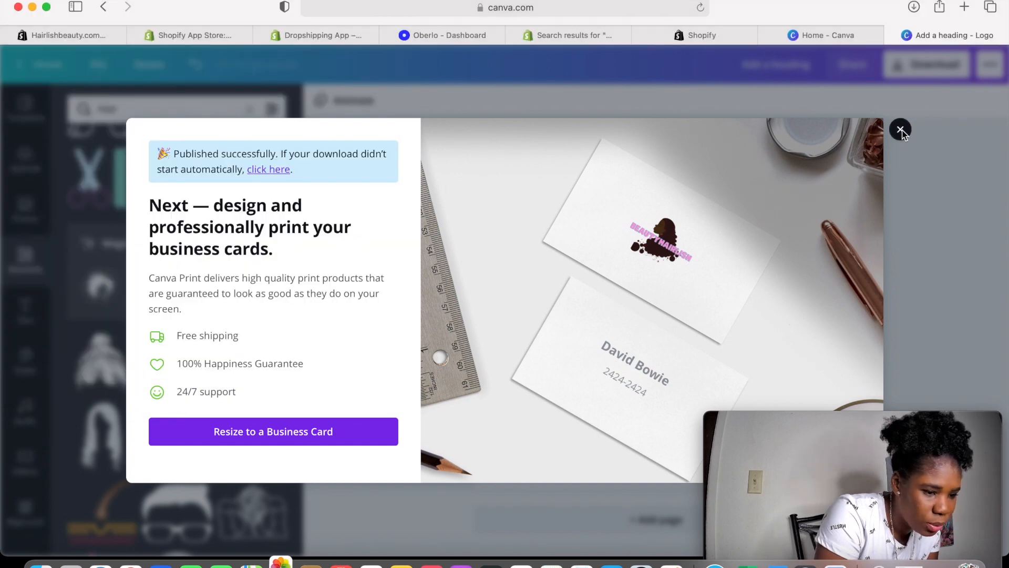
Return to the store admin's Themes page and open the Explore free themes gallery
left_click(685, 35)
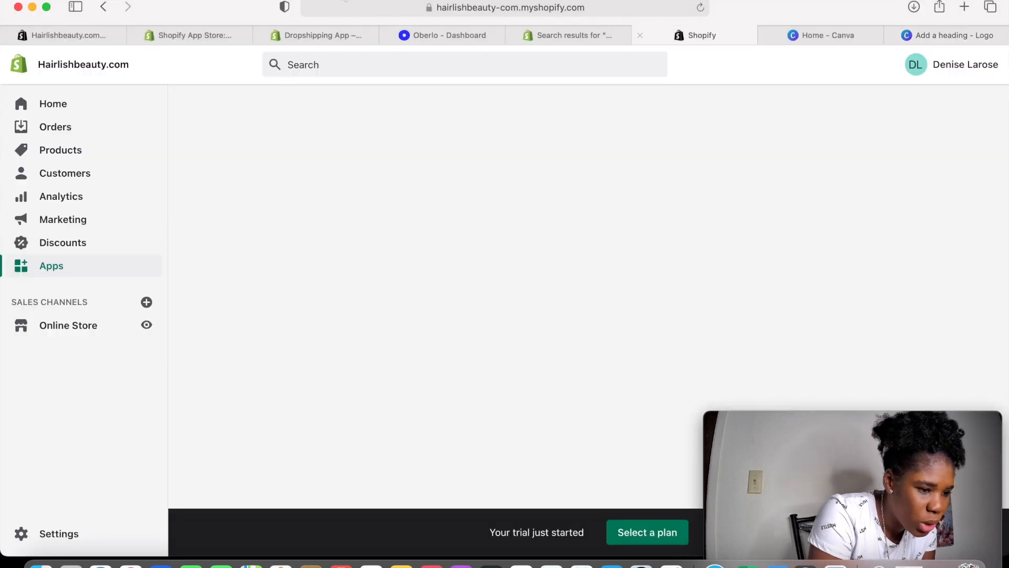
left_click(195, 32)
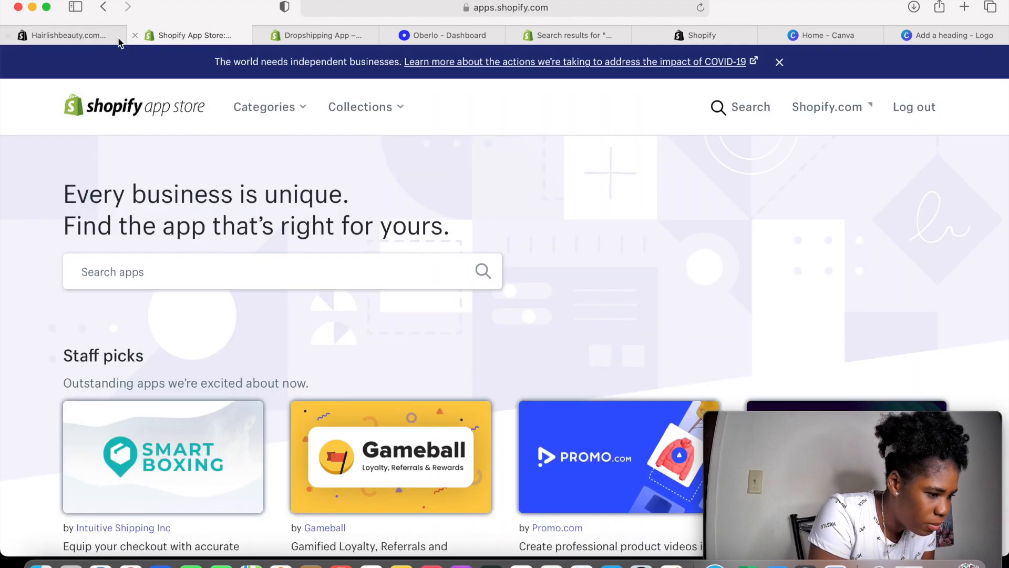
left_click(104, 39)
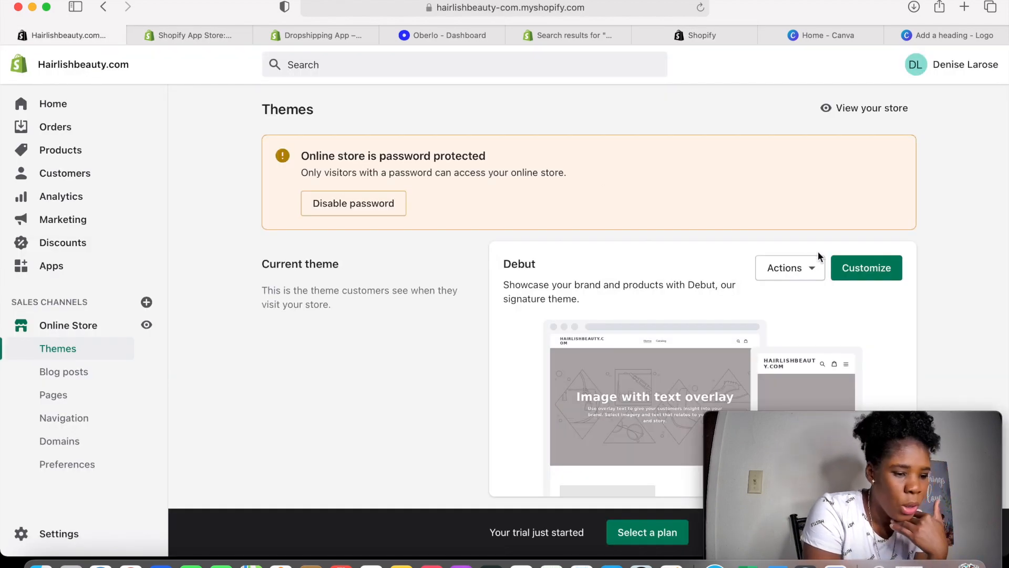
scroll(463, 339, "down", 3)
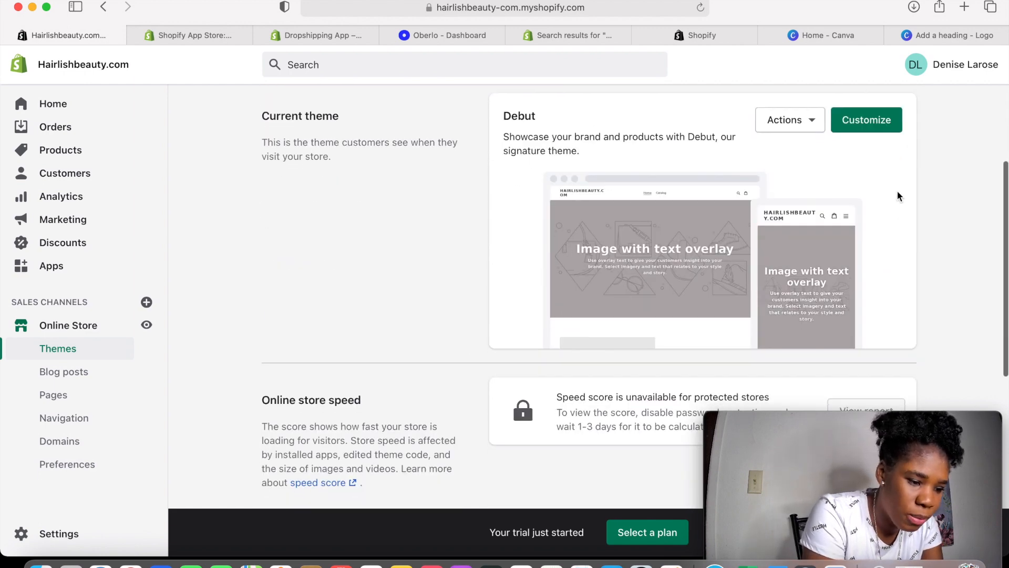
scroll(771, 231, "down", 5)
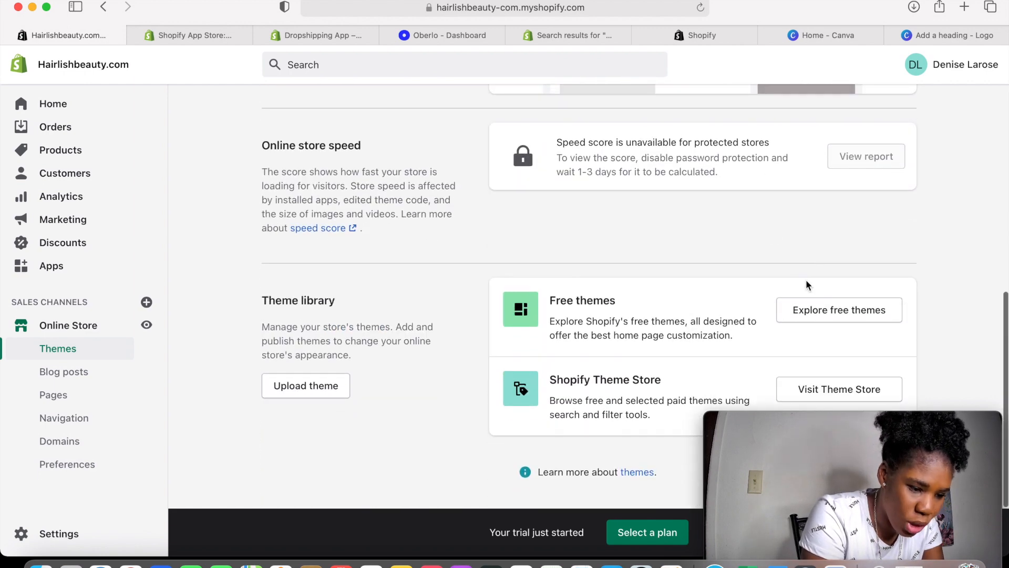
left_click(809, 314)
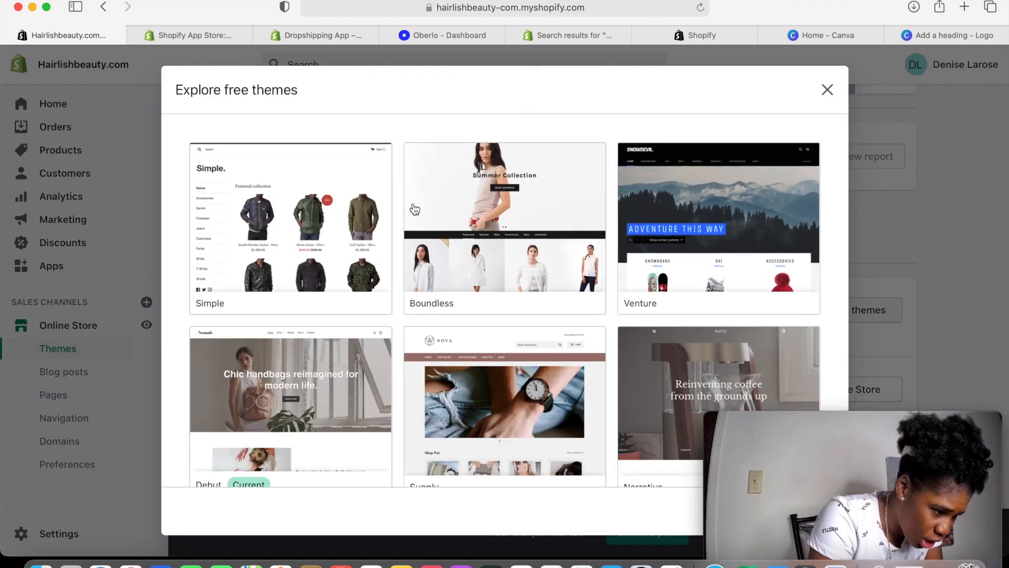
Add the Brooklyn free theme, Classic style, to the store's theme library
scroll(638, 232, "down", 5)
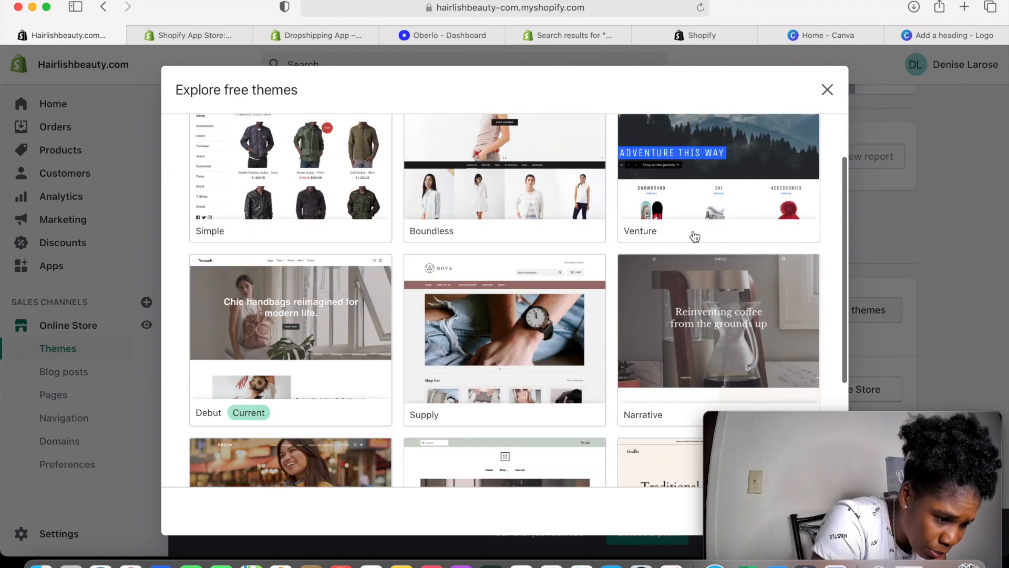
scroll(434, 275, "down", 3)
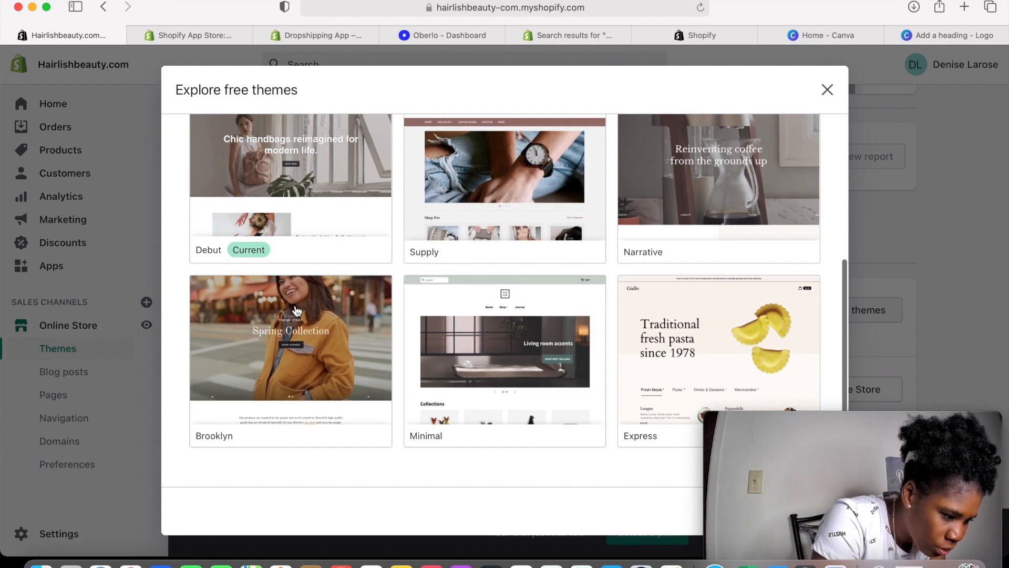
scroll(317, 349, "up", 5)
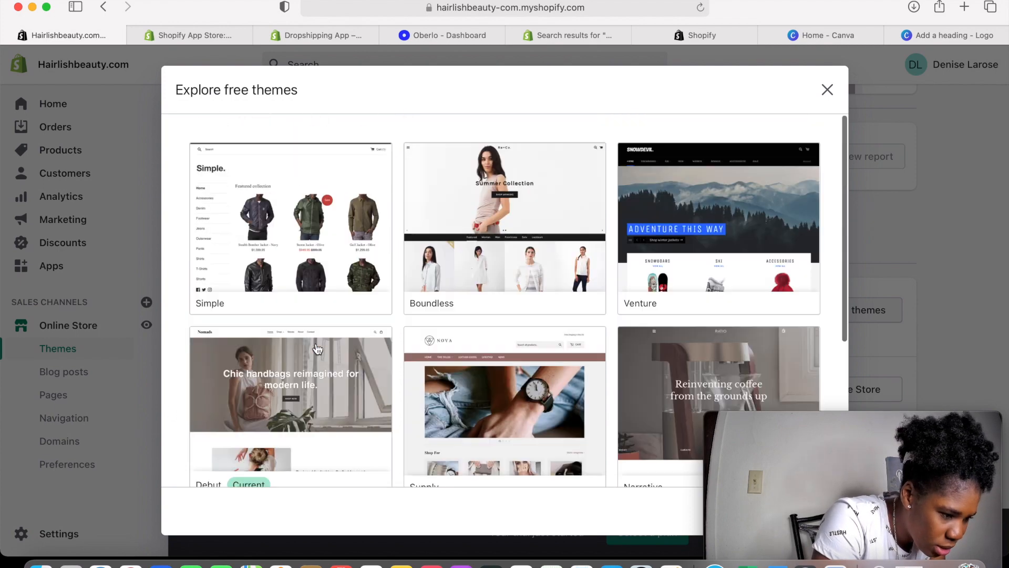
scroll(317, 349, "down", 5)
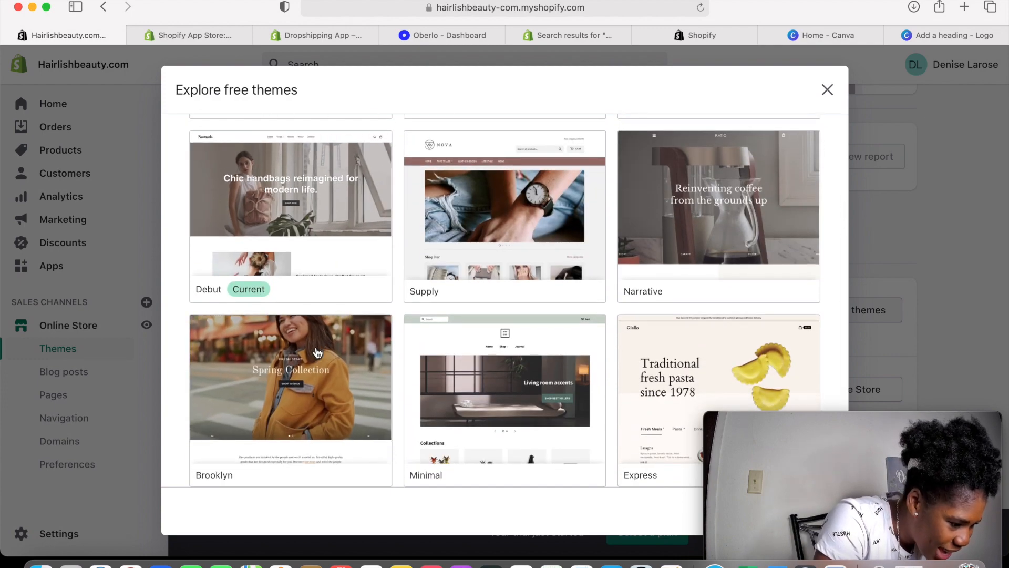
scroll(315, 344, "down", 2)
left_click(311, 338)
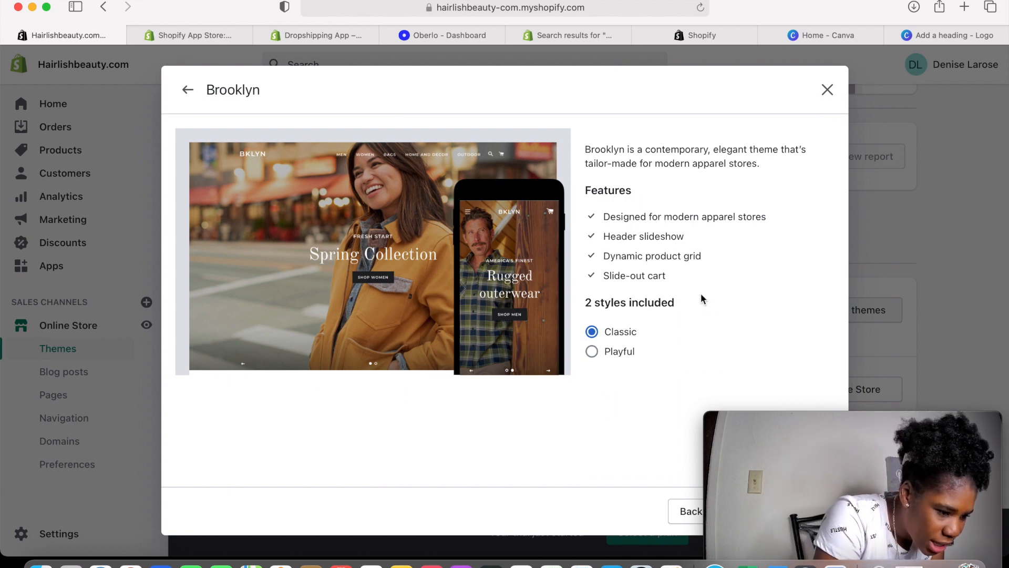
mouse_move(768, 446)
left_click_drag(787, 466, 831, 323)
left_click(784, 518)
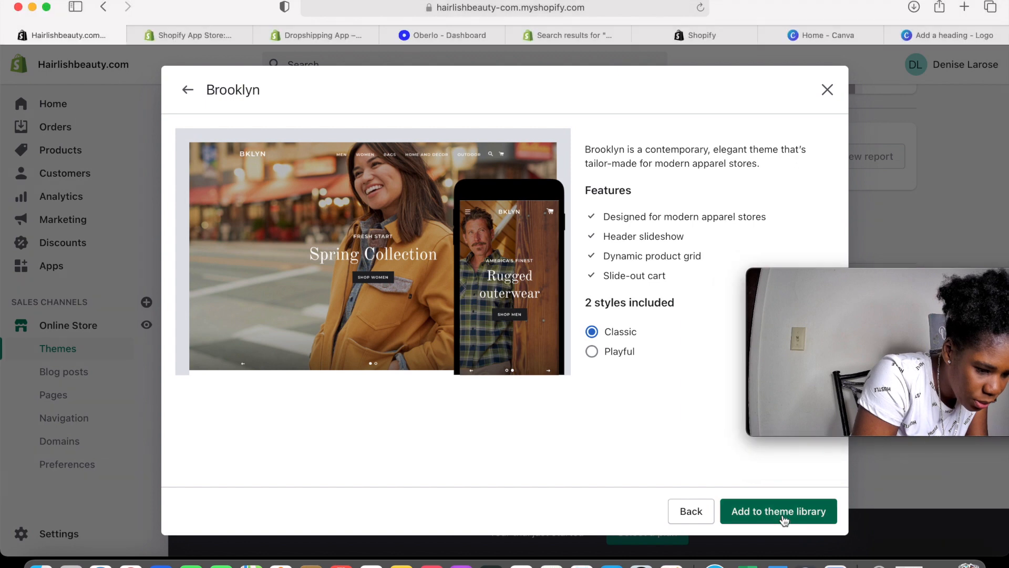
left_click(779, 517)
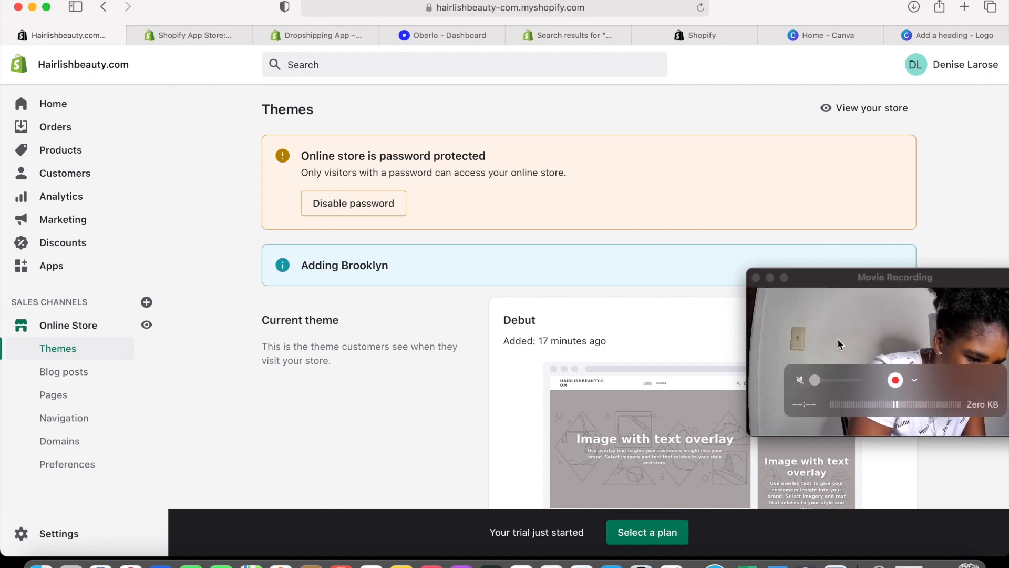
Start customizing the newly added Brooklyn theme from the Theme library
left_click_drag(840, 343, 836, 404)
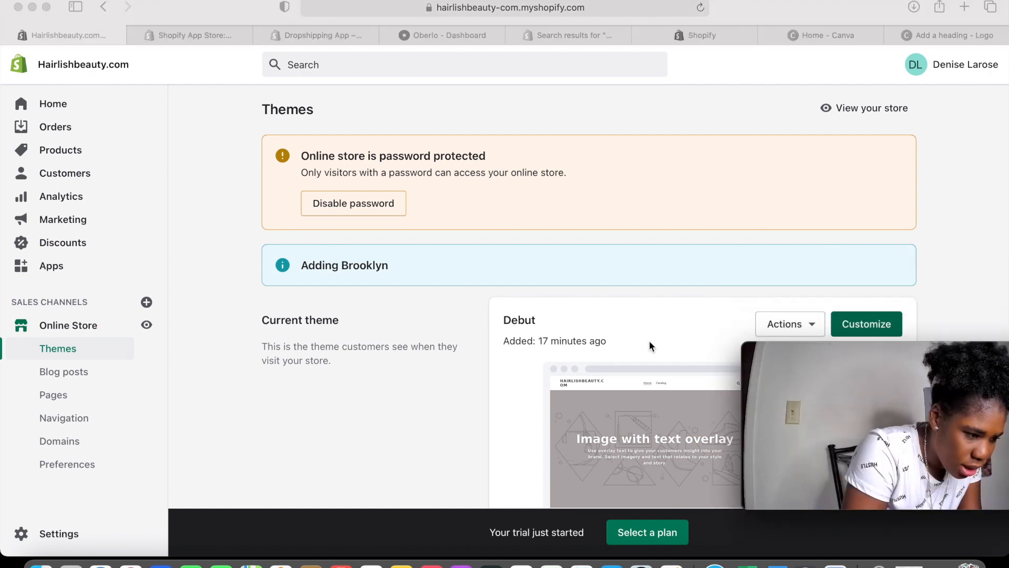
scroll(648, 339, "down", 10)
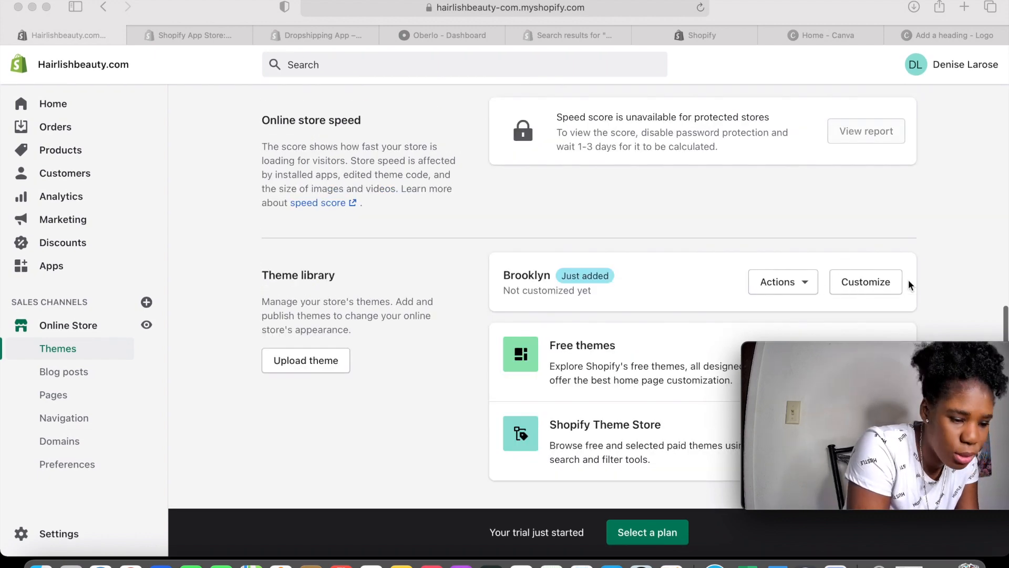
left_click(860, 283)
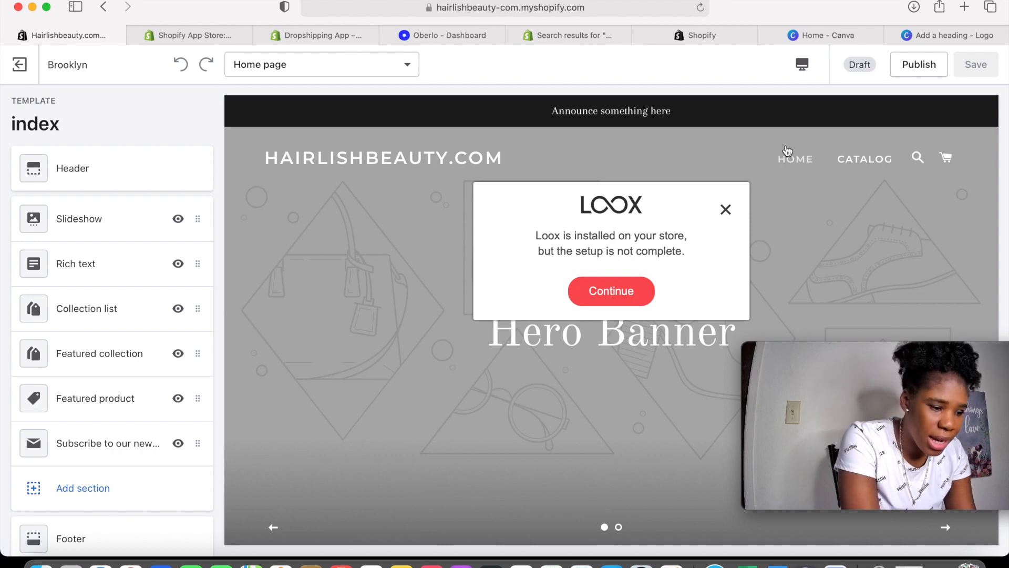
Dismiss the Loox setup reminder and open the Header section in the Brooklyn editor
left_click(727, 210)
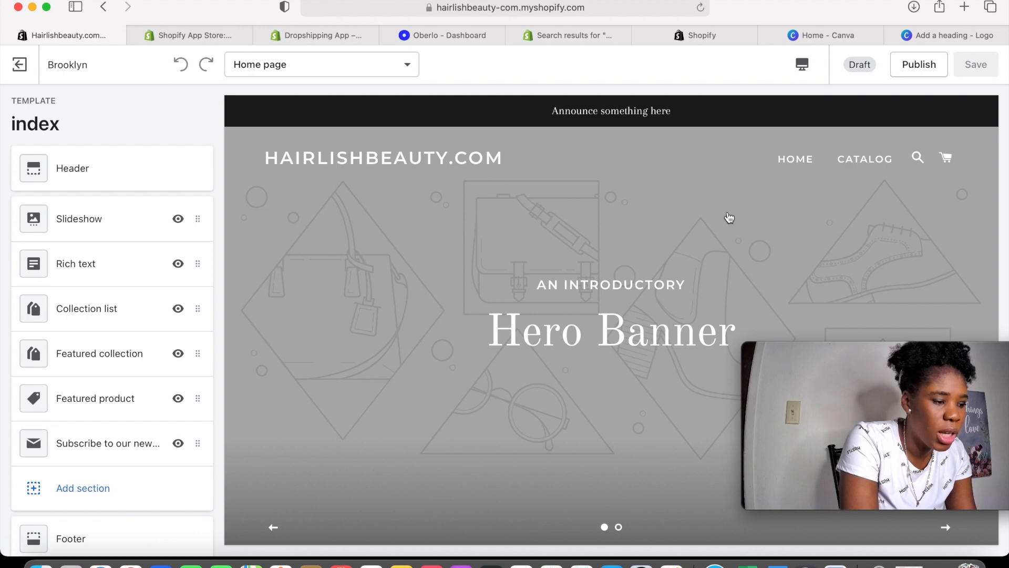
left_click(415, 35)
left_click(198, 36)
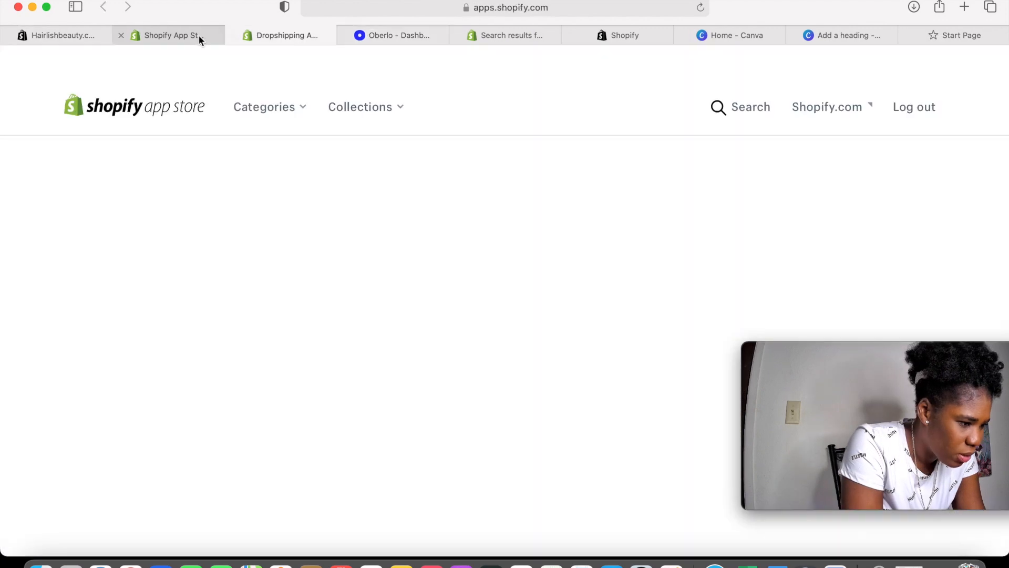
left_click(95, 34)
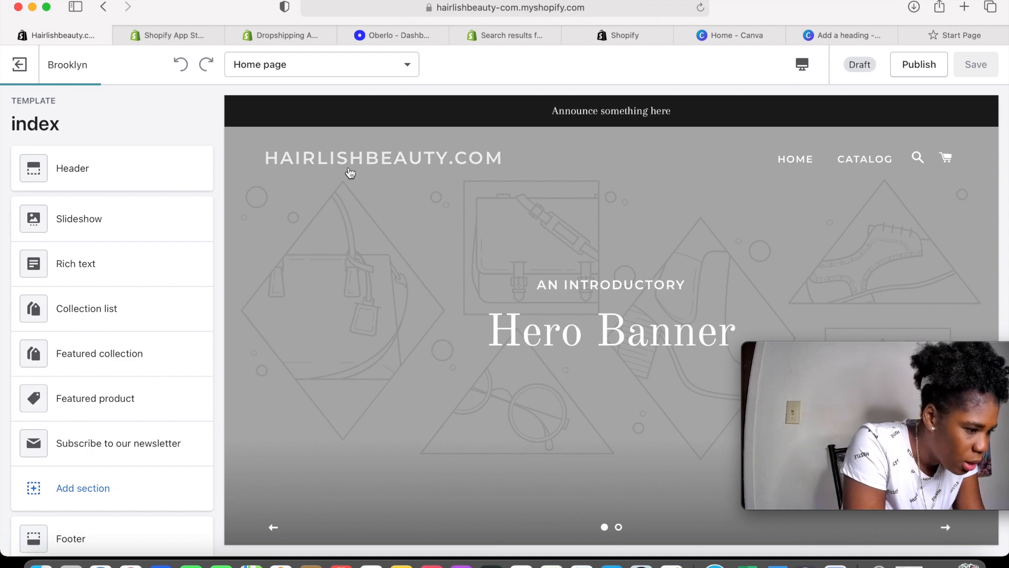
left_click(94, 174)
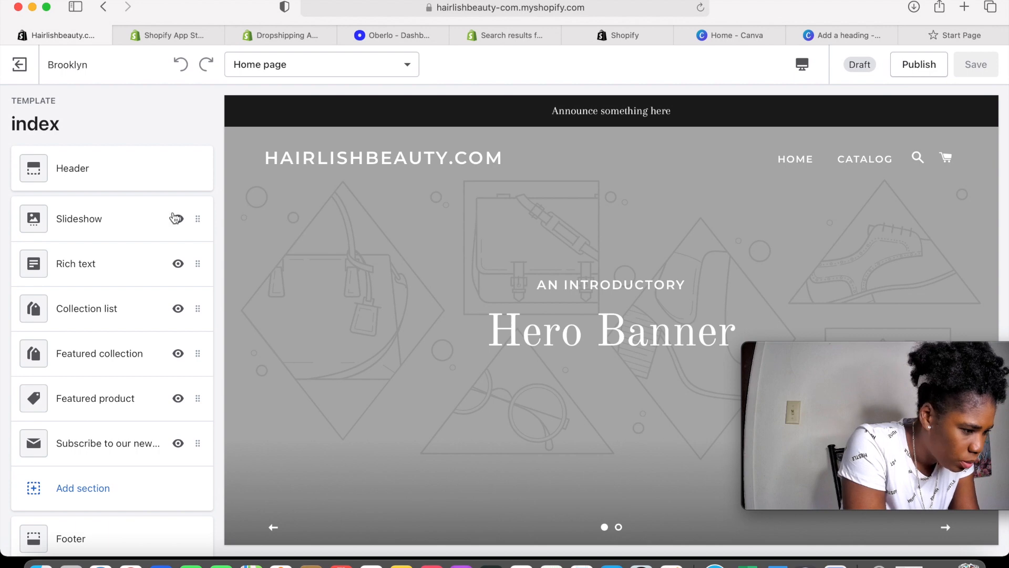
left_click(75, 178)
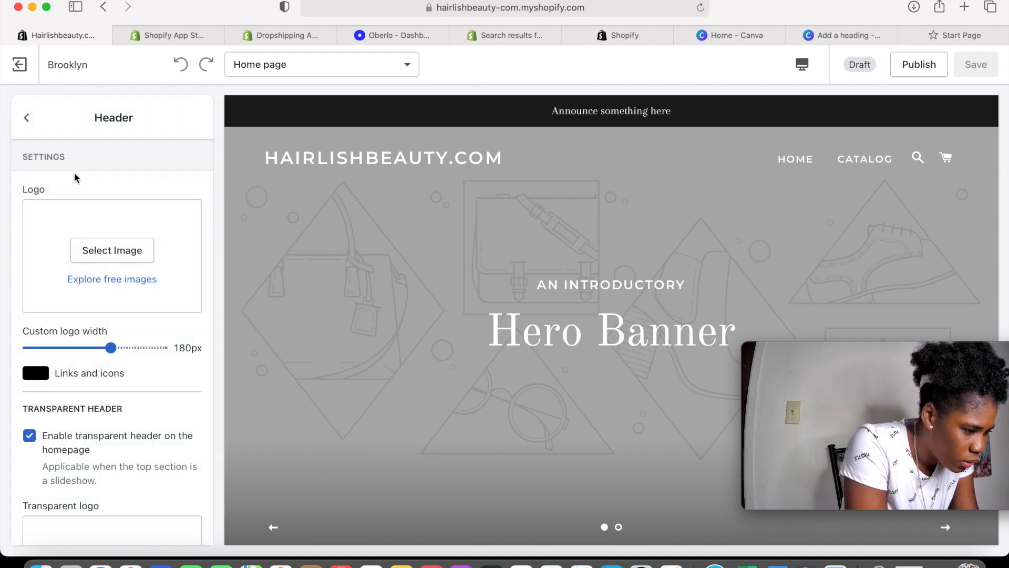
Open the header logo image picker and browse Shopify's free stock images
left_click(136, 257)
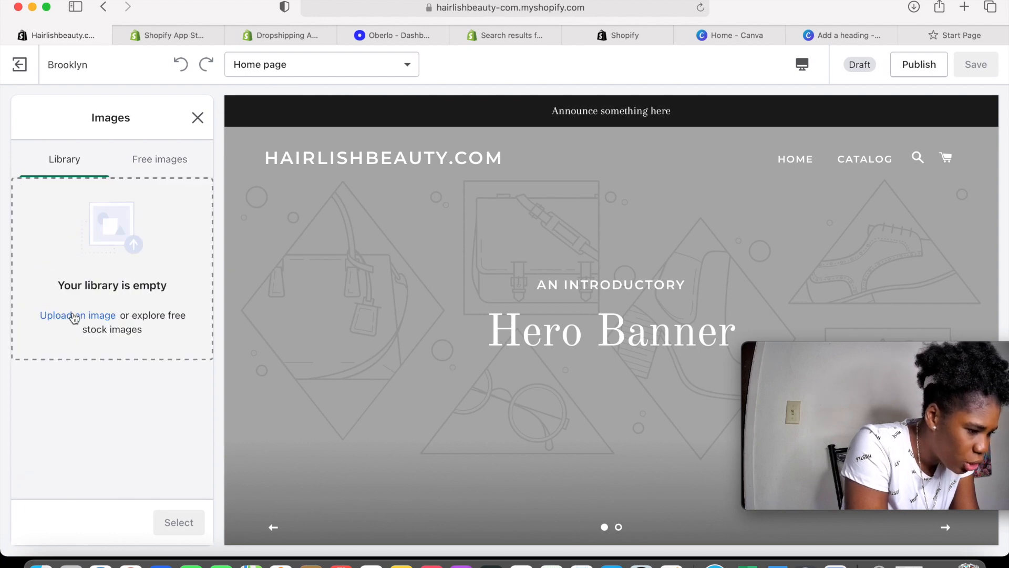
left_click(75, 317)
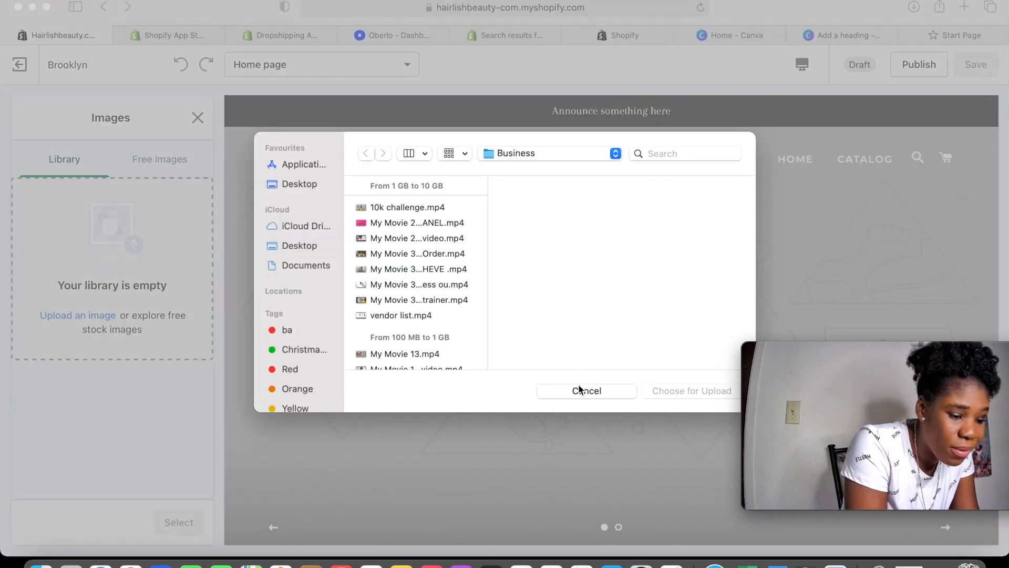
left_click(579, 390)
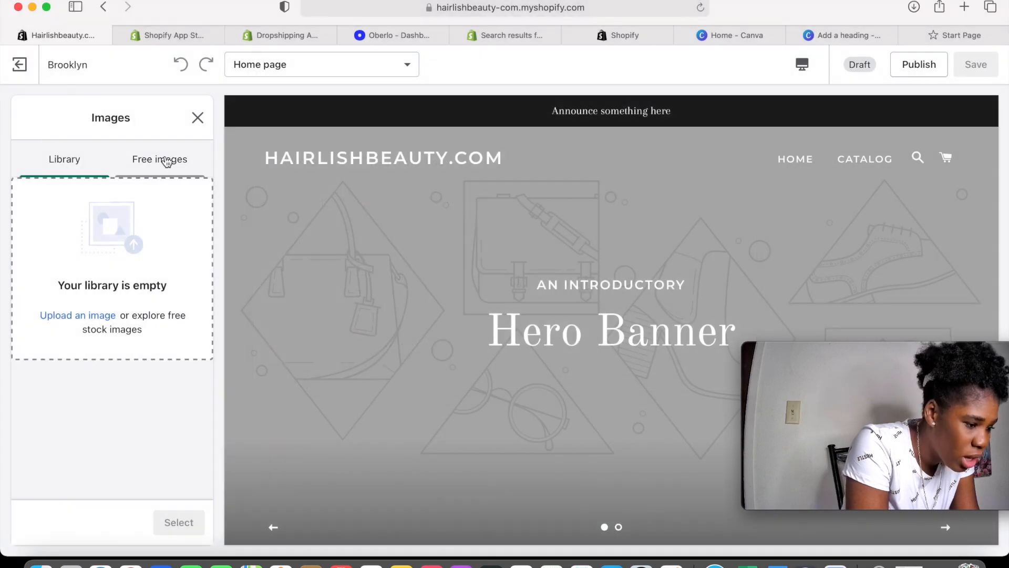
left_click(167, 162)
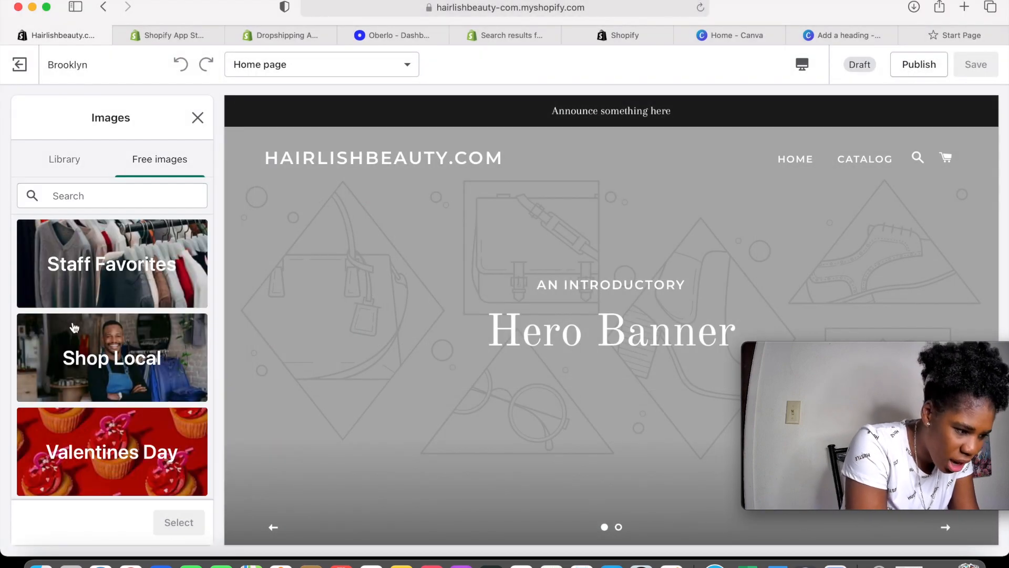
scroll(74, 327, "down", 15)
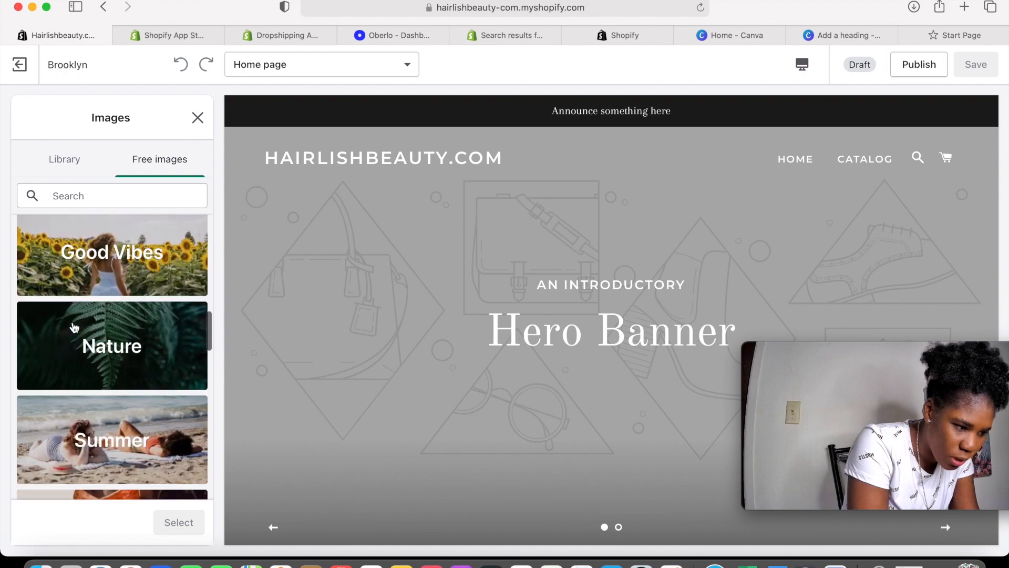
scroll(74, 327, "up", 10)
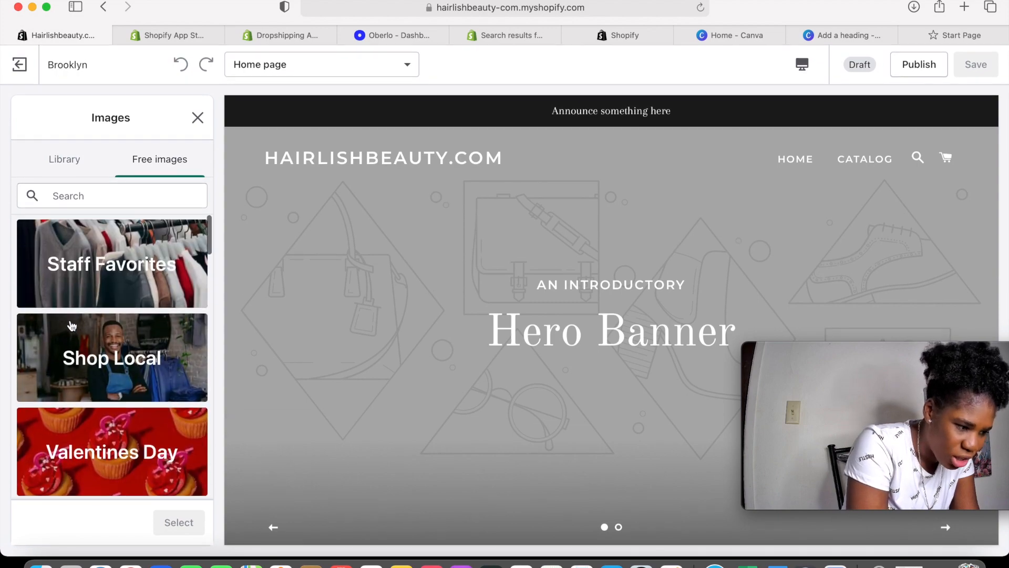
scroll(72, 326, "down", 6)
scroll(72, 325, "up", 6)
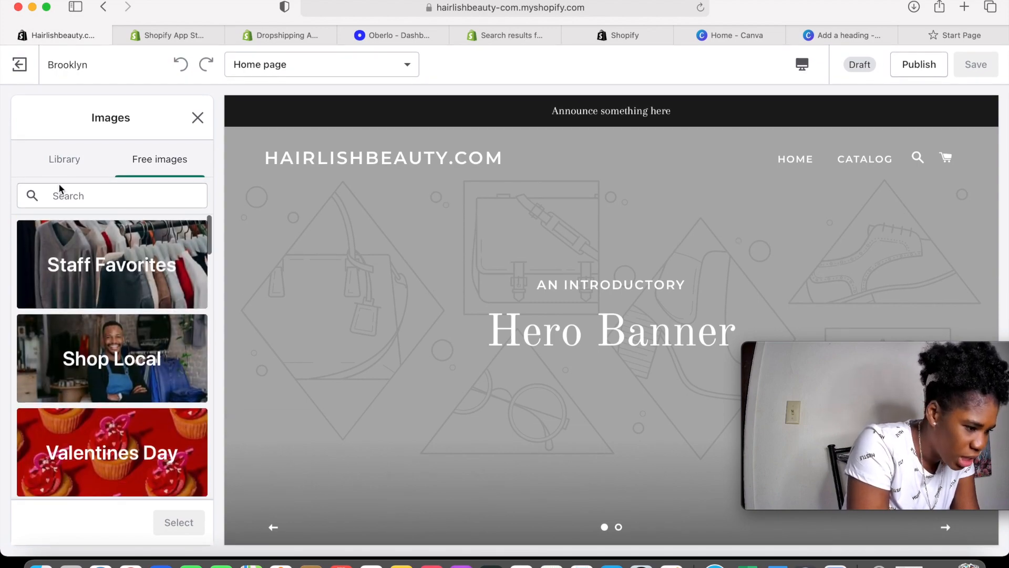
left_click(67, 161)
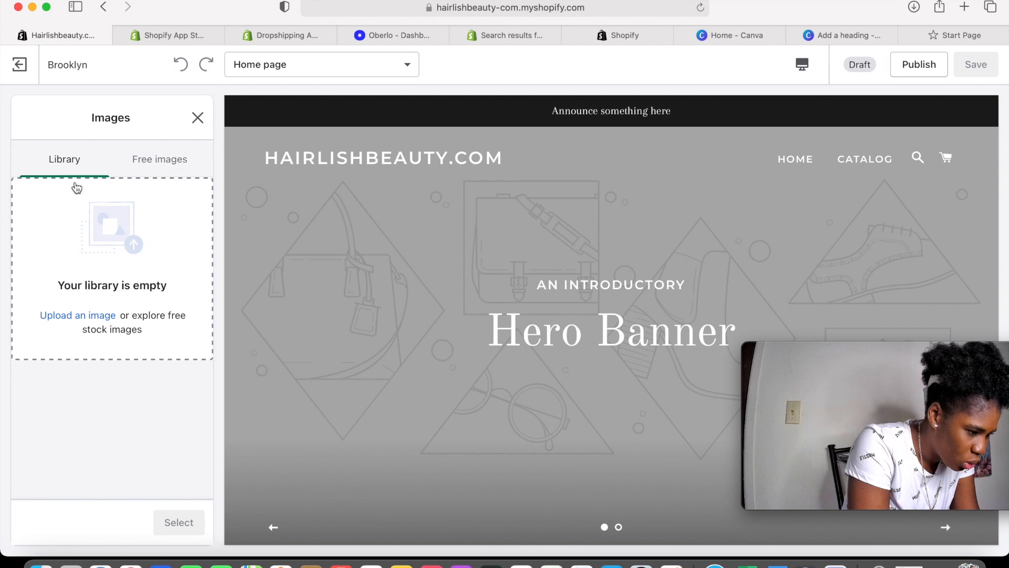
Upload the pink BEAUTYHAIRLISH logo from Photos as the header logo and save
left_click(95, 315)
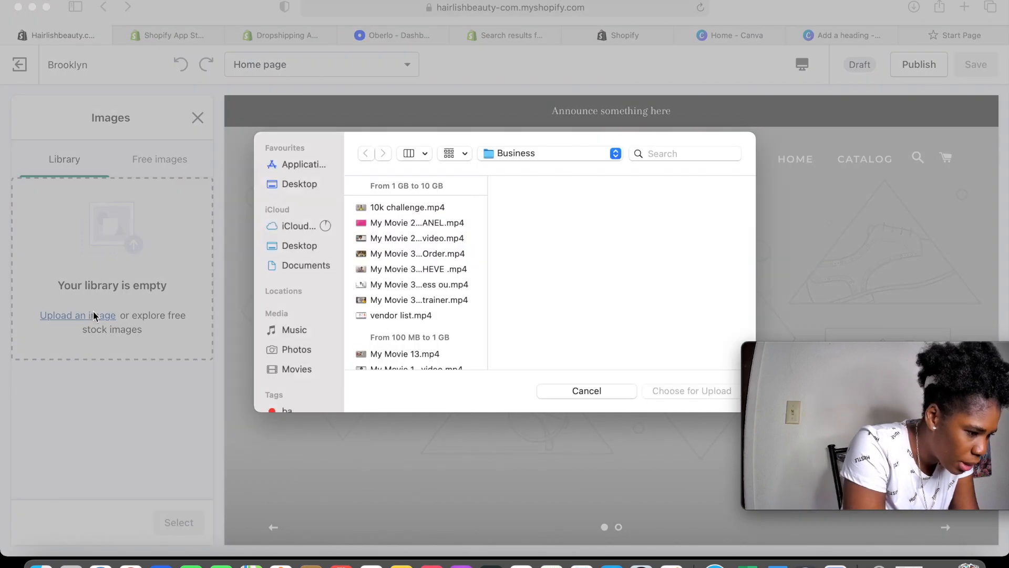
left_click(304, 351)
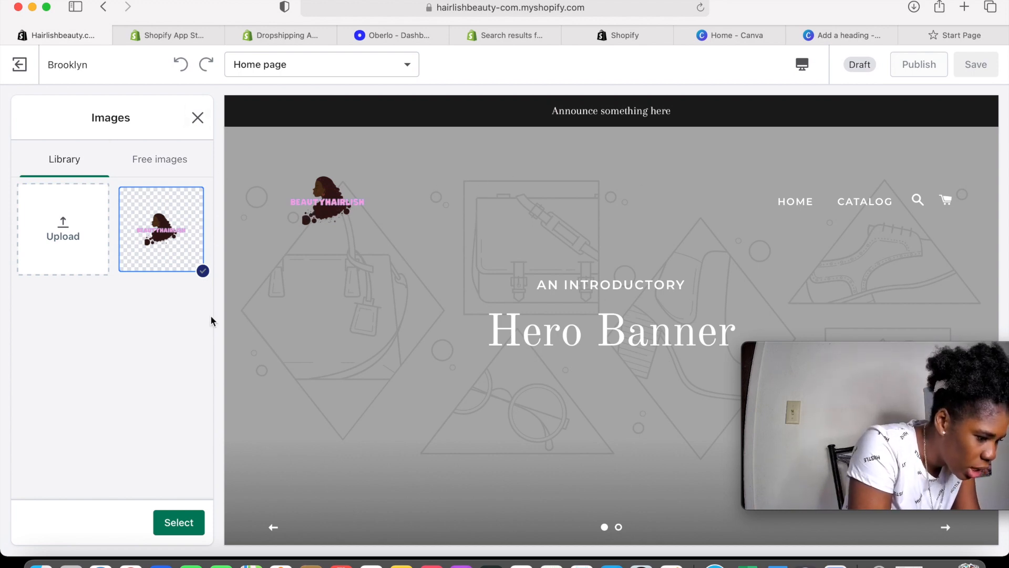
left_click(178, 526)
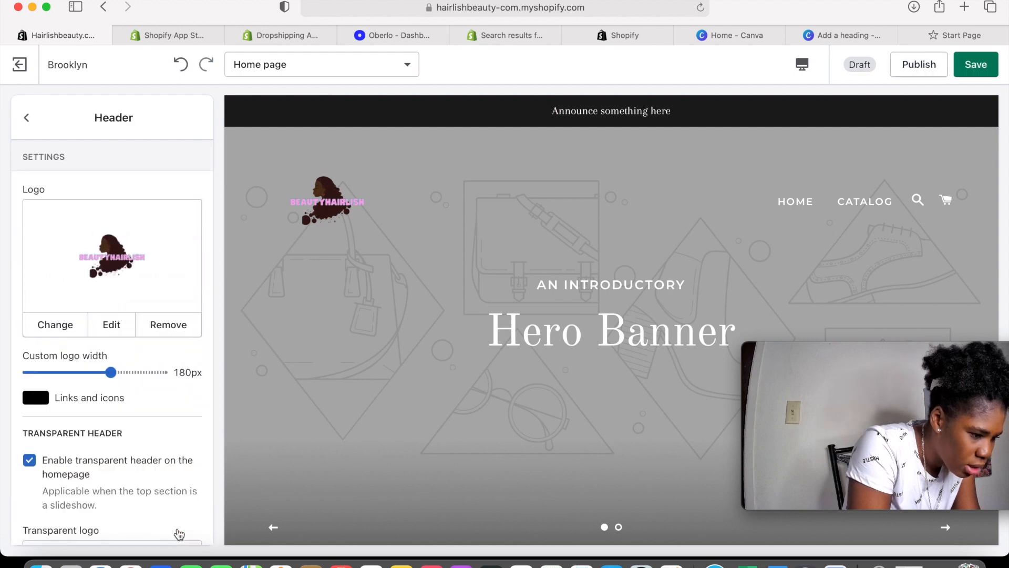
scroll(132, 386, "down", 5)
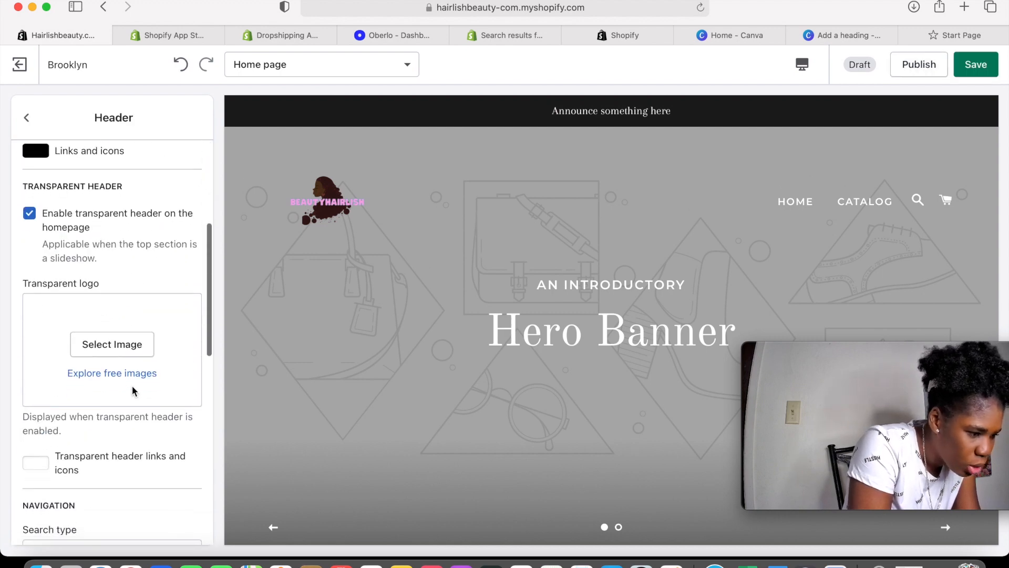
left_click(989, 73)
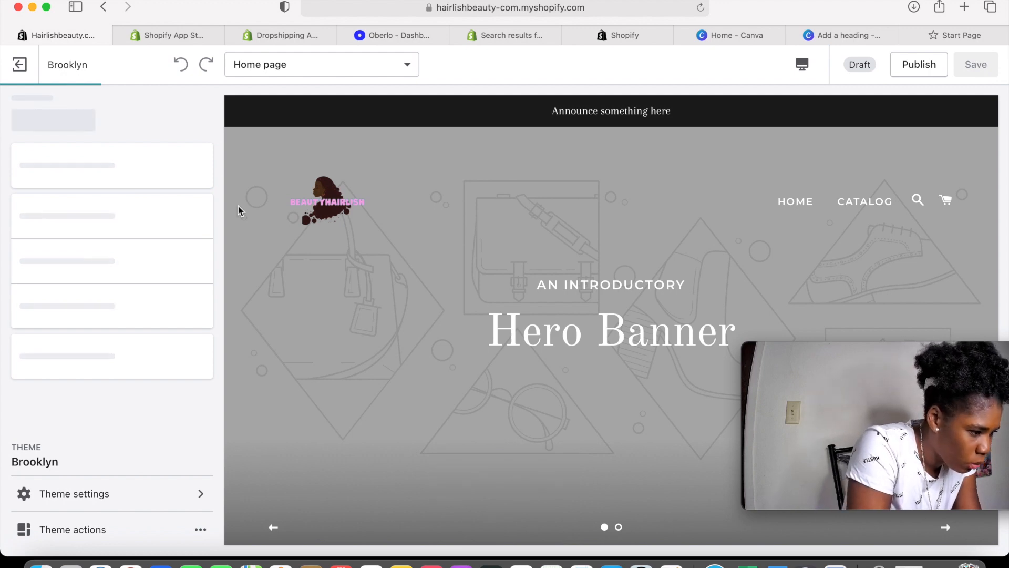
Scroll the preview, check the AliExpress hair tabs, and return to the theme editor
scroll(238, 207, "down", 8)
scroll(238, 206, "down", 15)
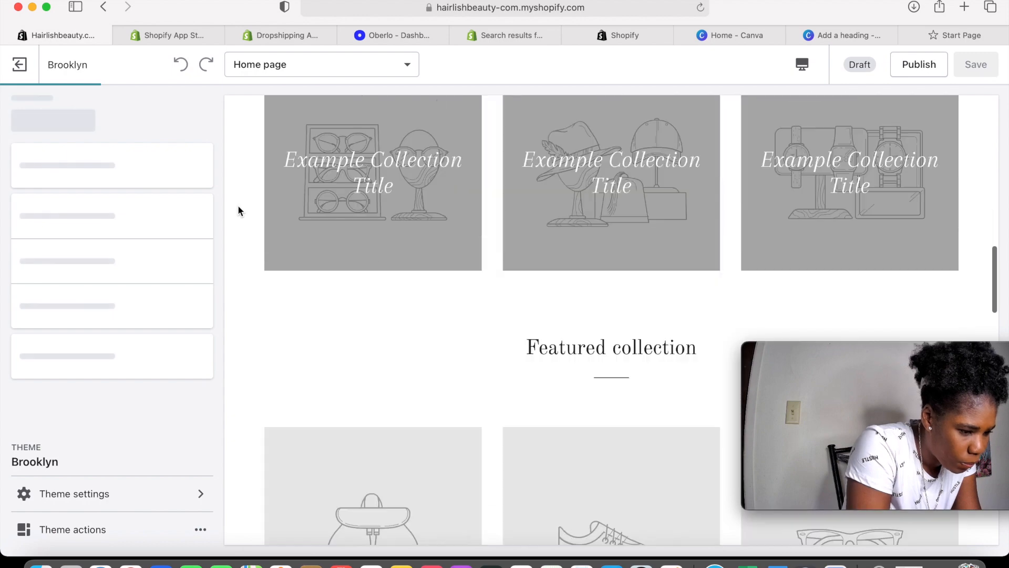
scroll(239, 206, "up", 20)
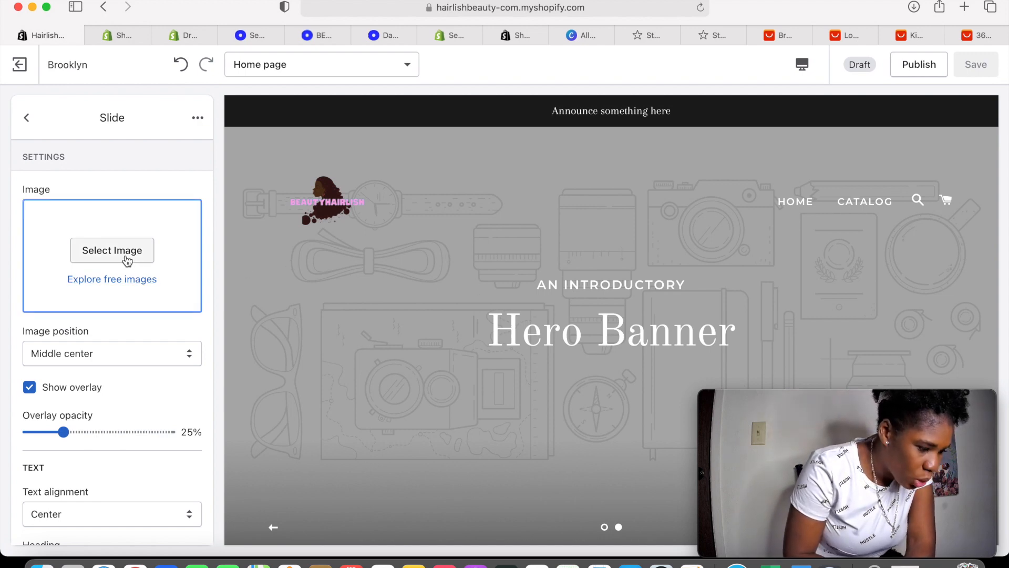
left_click(911, 35)
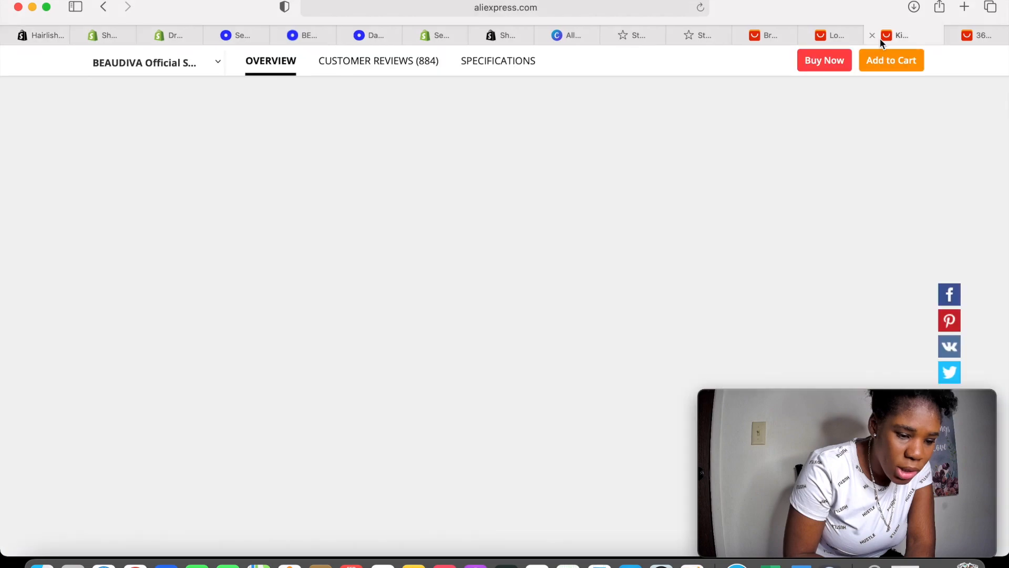
left_click(769, 35)
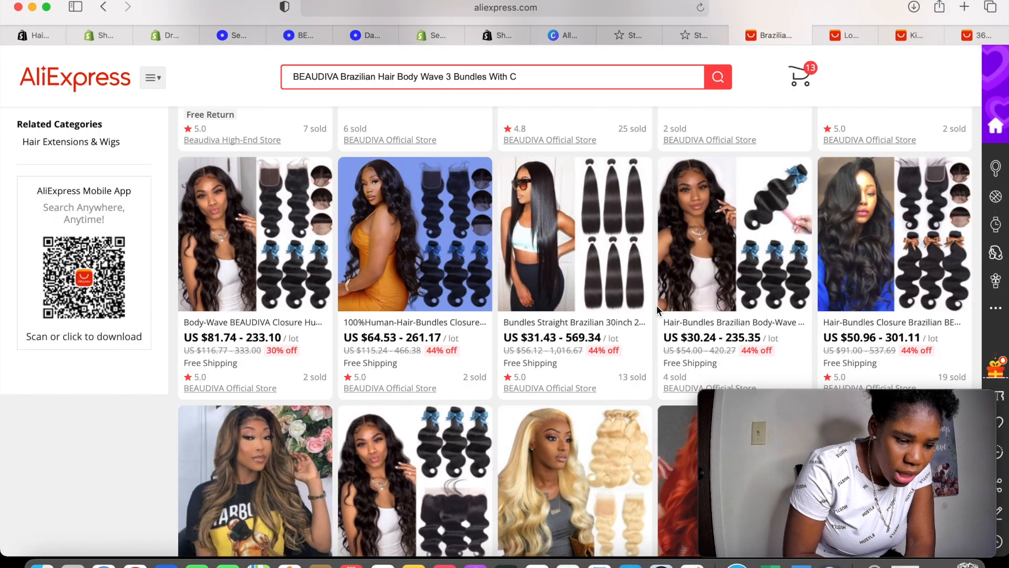
scroll(657, 307, "down", 15)
scroll(657, 310, "up", 15)
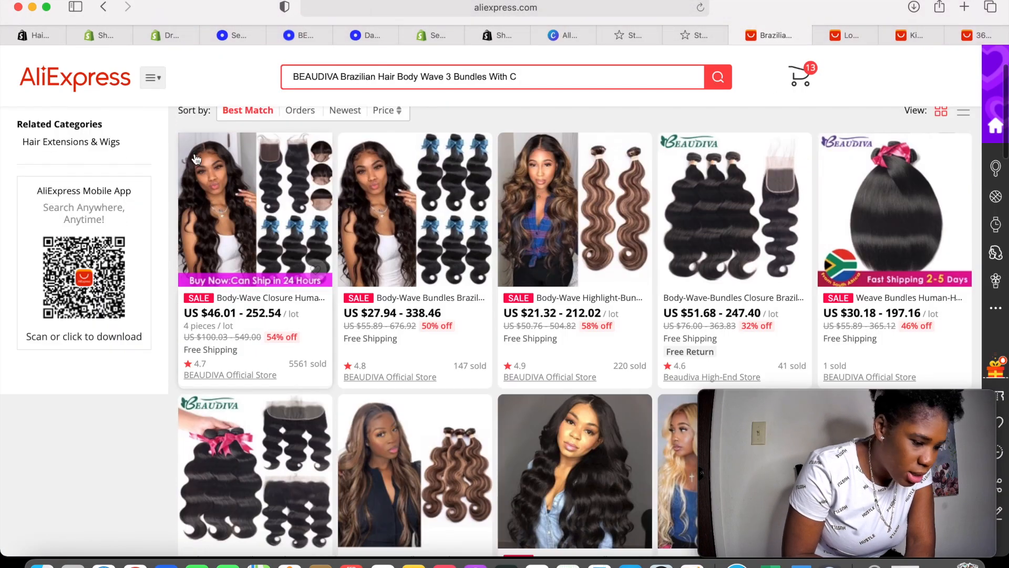
left_click(43, 36)
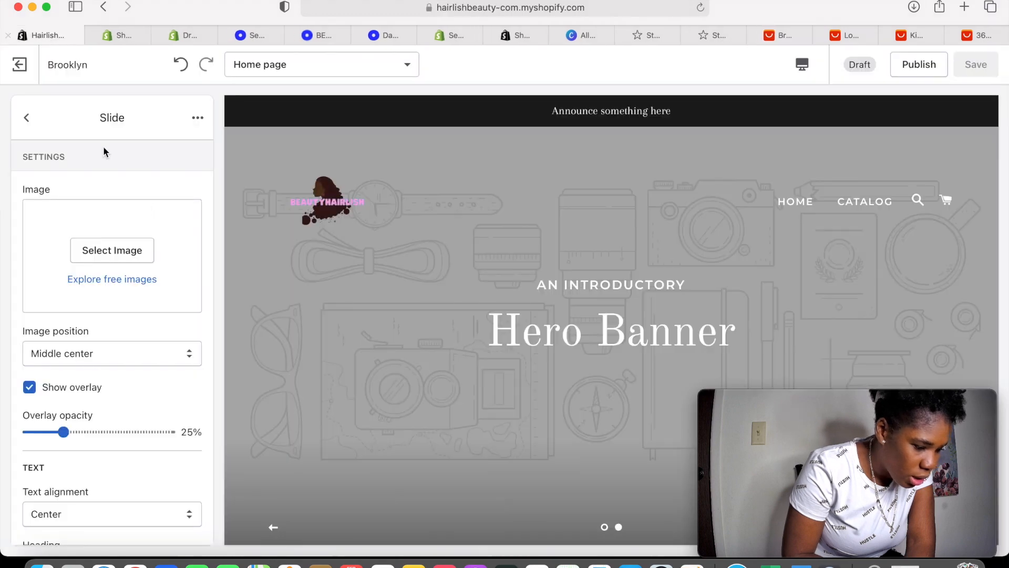
Set the slide background to the body-wave hair photo from the library and save
left_click(108, 249)
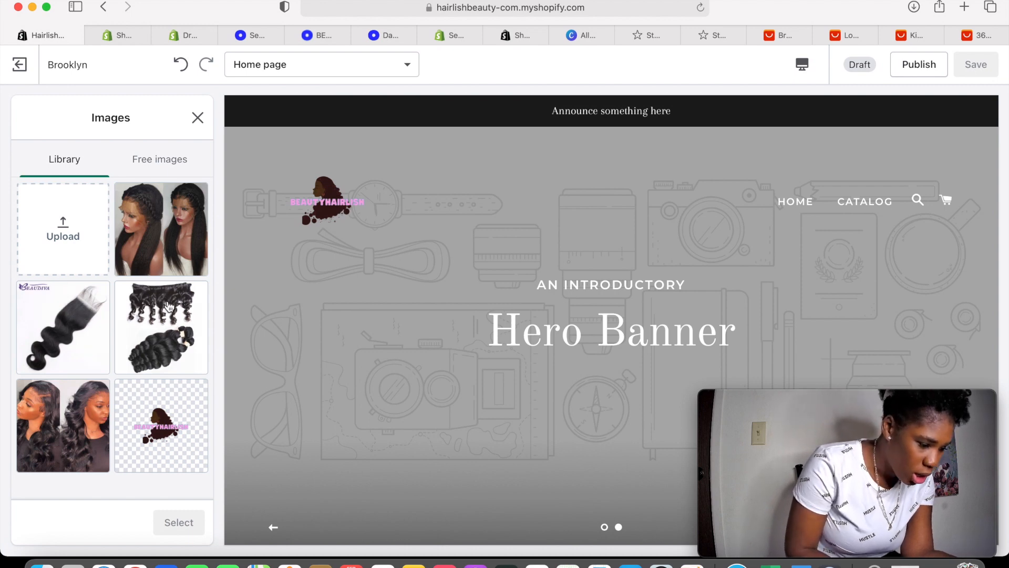
left_click(71, 412)
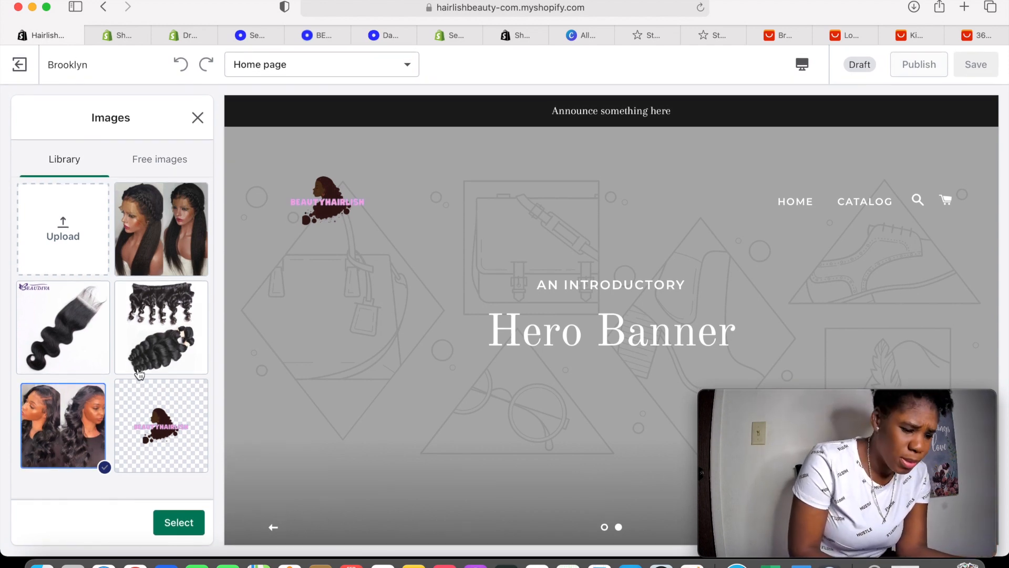
left_click(175, 531)
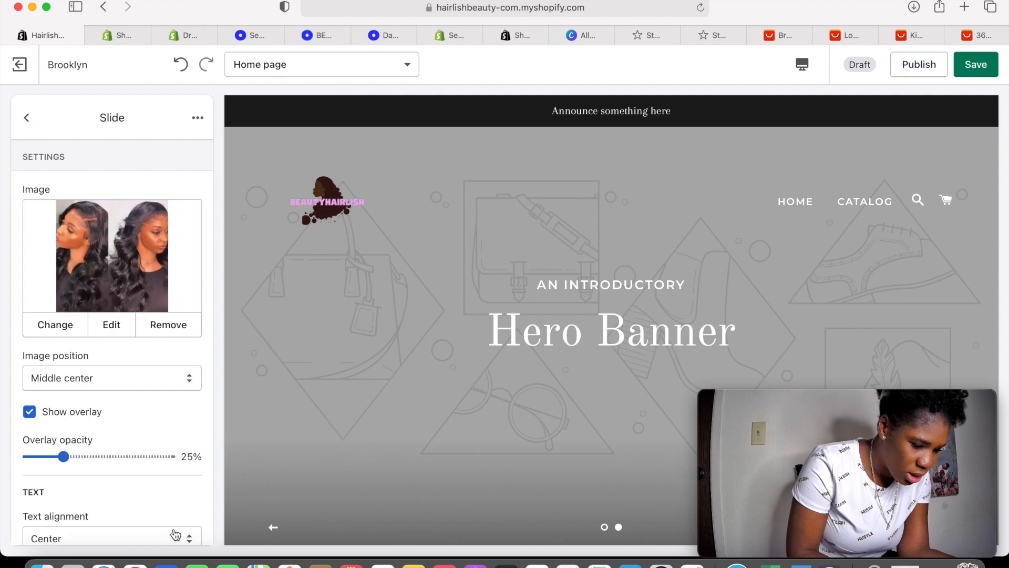
scroll(417, 385, "down", 5)
scroll(192, 384, "down", 5)
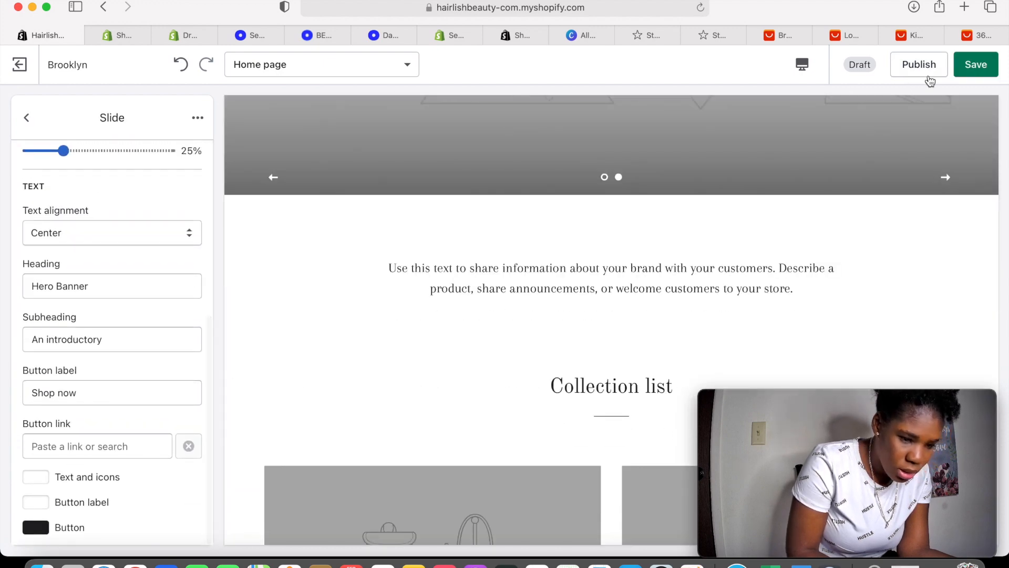
left_click(971, 74)
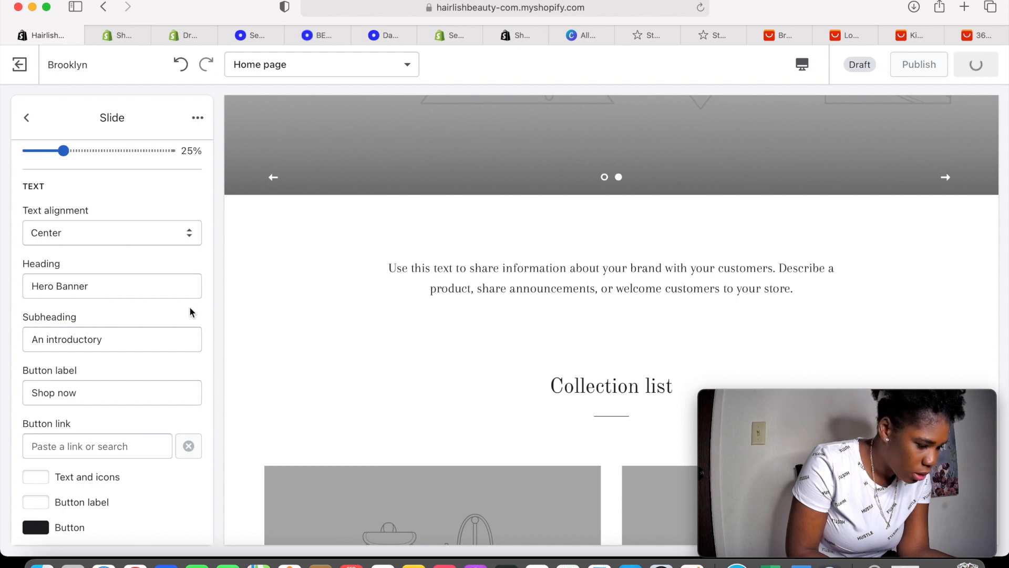
scroll(190, 306, "up", 6)
scroll(190, 312, "down", 3)
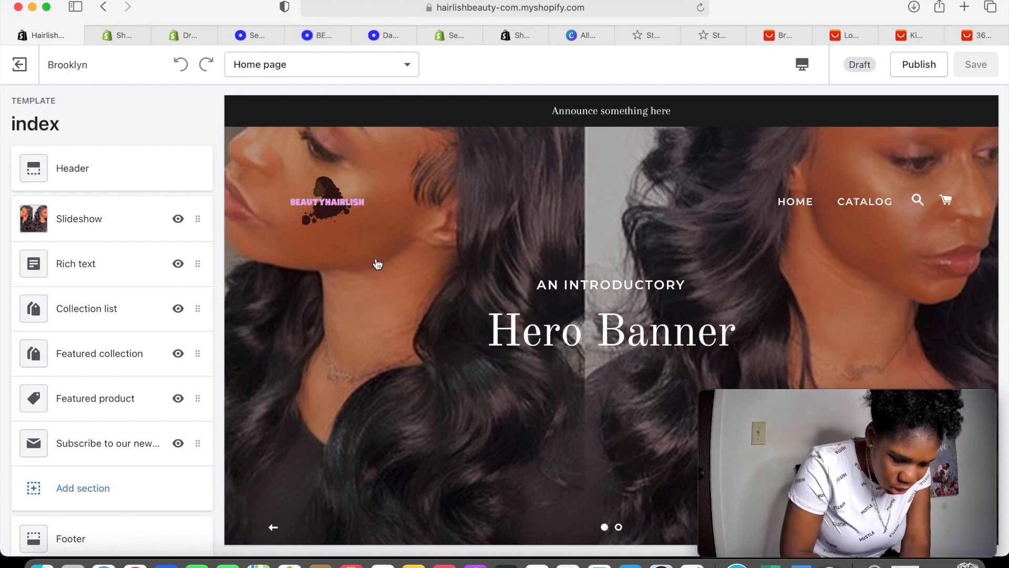
Open the second slideshow slide's settings and its image picker
scroll(609, 370, "down", 4)
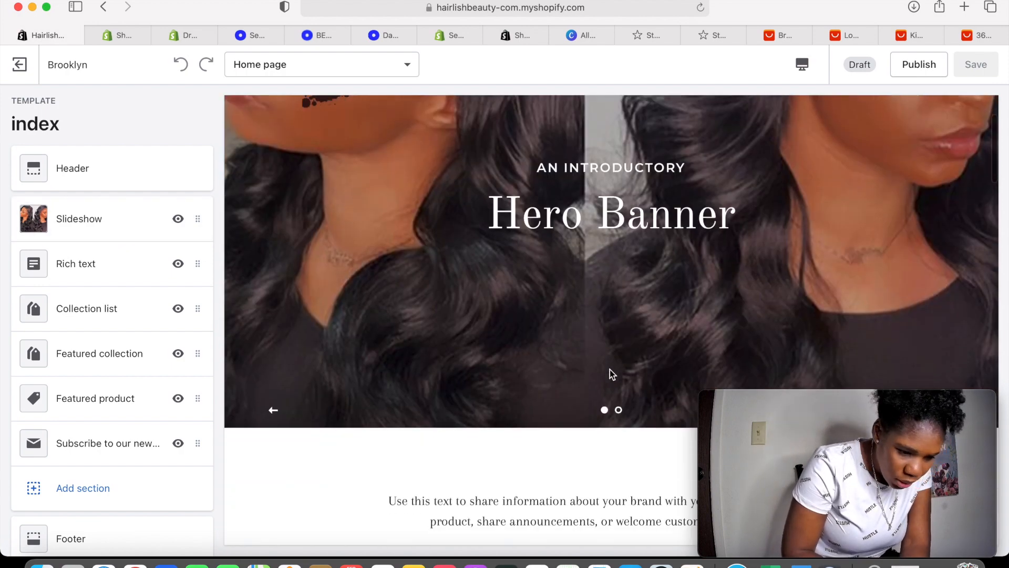
left_click(942, 332)
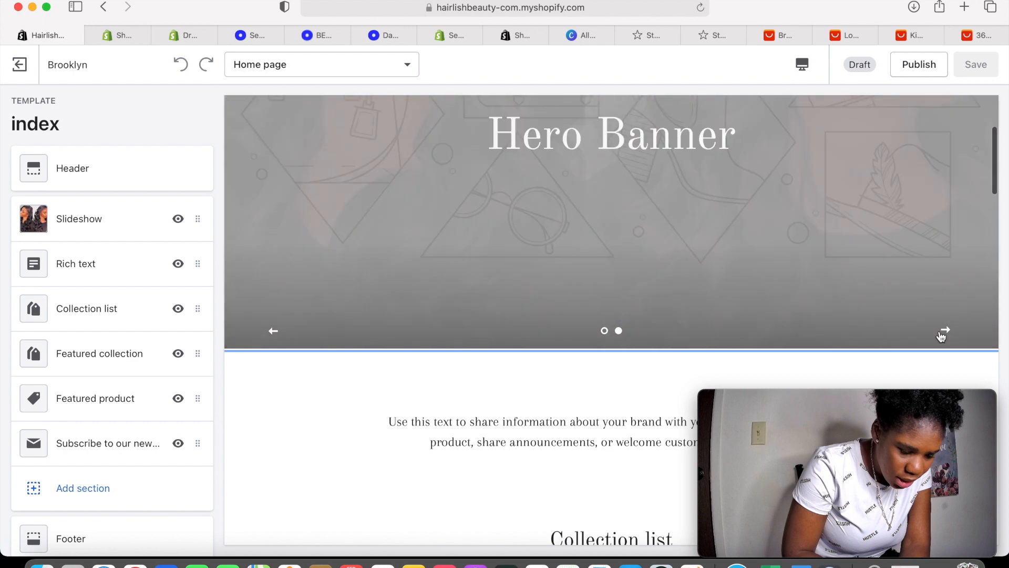
scroll(440, 239, "up", 4)
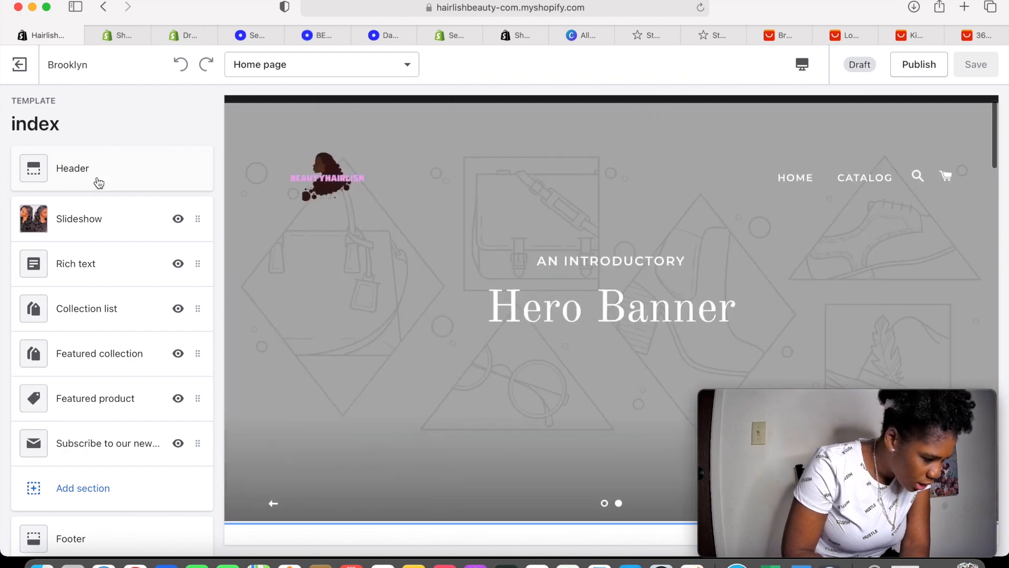
left_click(196, 223)
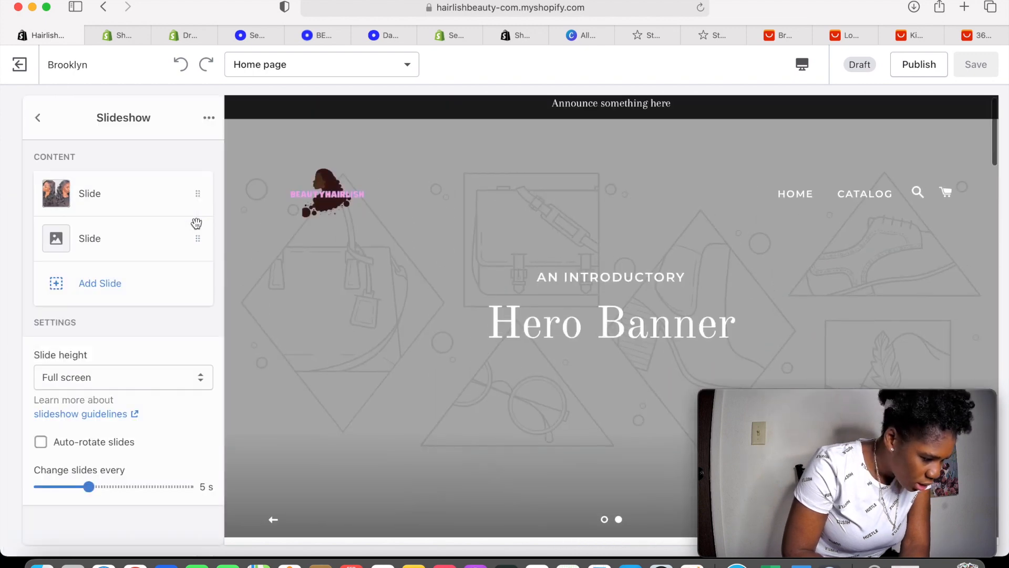
left_click(55, 244)
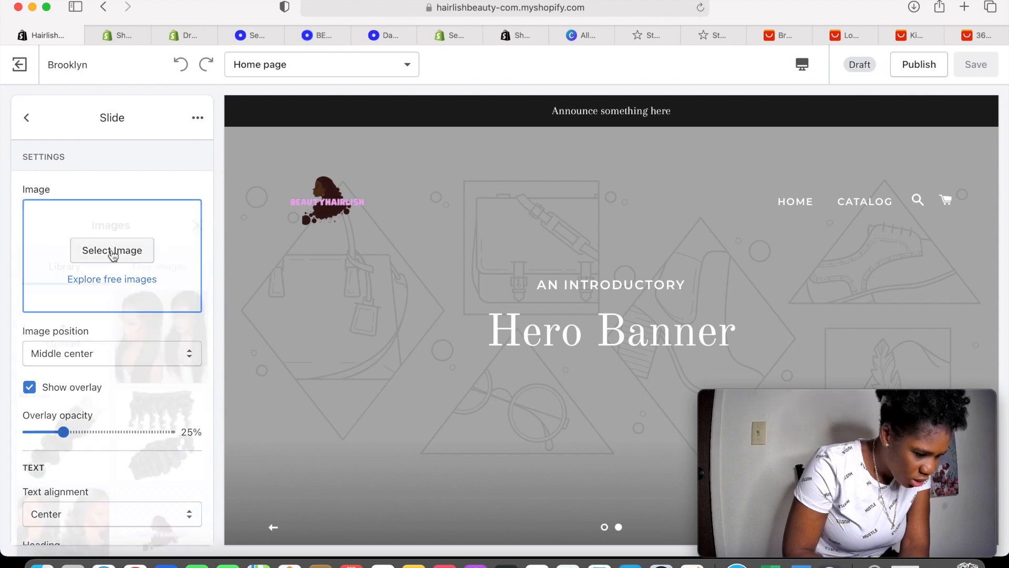
left_click(110, 250)
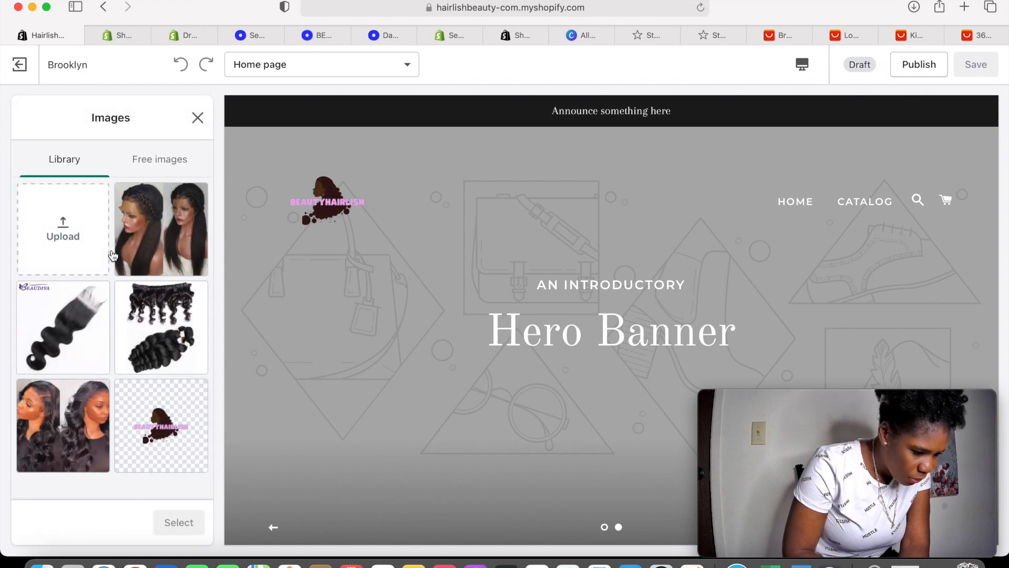
left_click(162, 331)
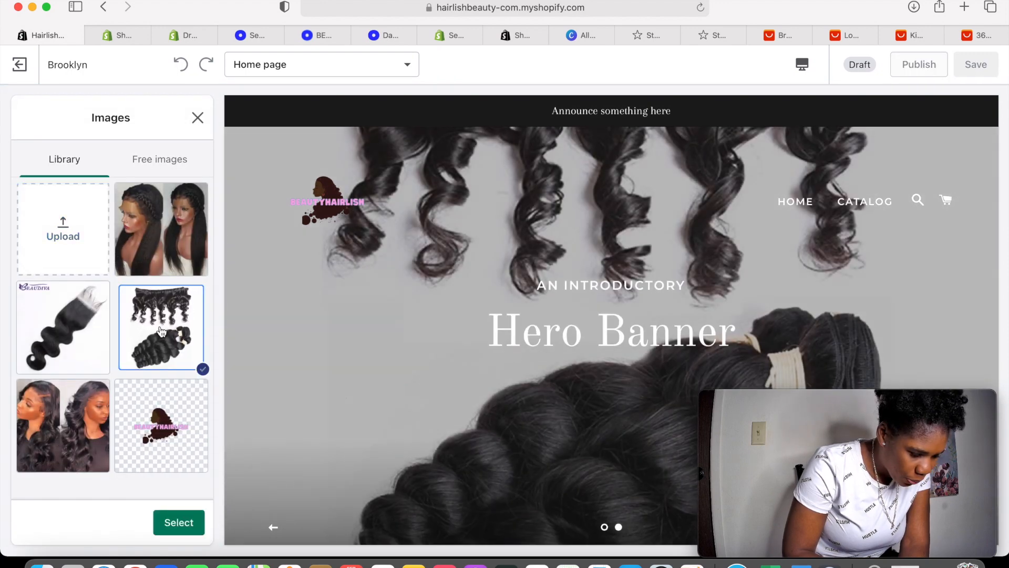
Upload the photo of two women facing each other from Photos and apply it to the slide
scroll(425, 361, "down", 4)
scroll(426, 364, "up", 4)
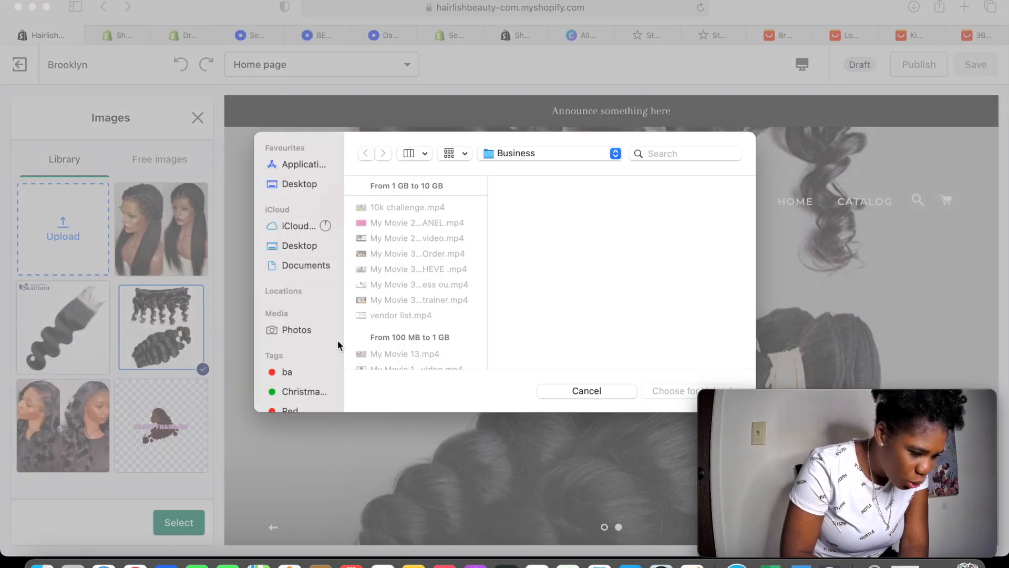
left_click(311, 331)
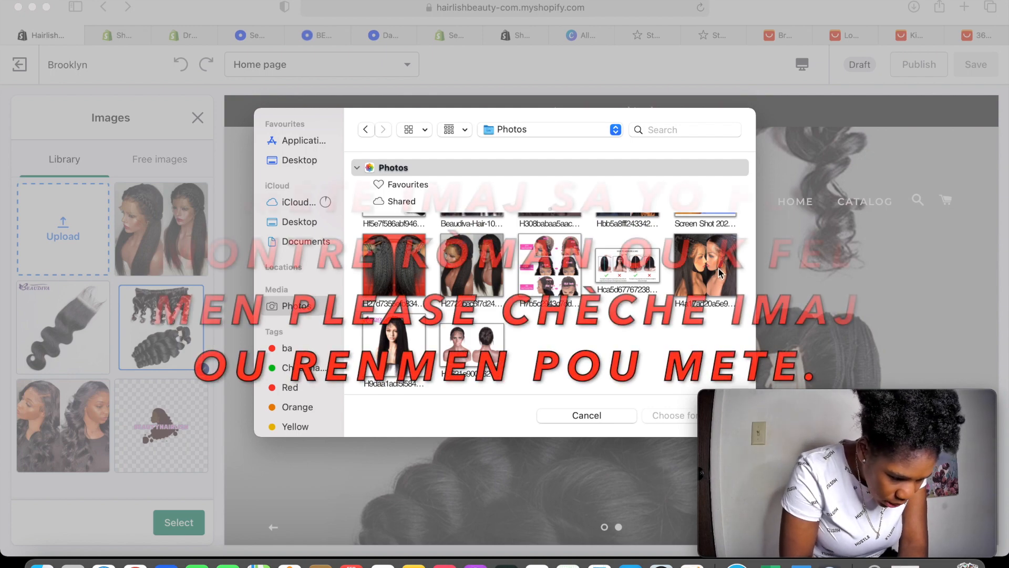
scroll(473, 352, "up", 3)
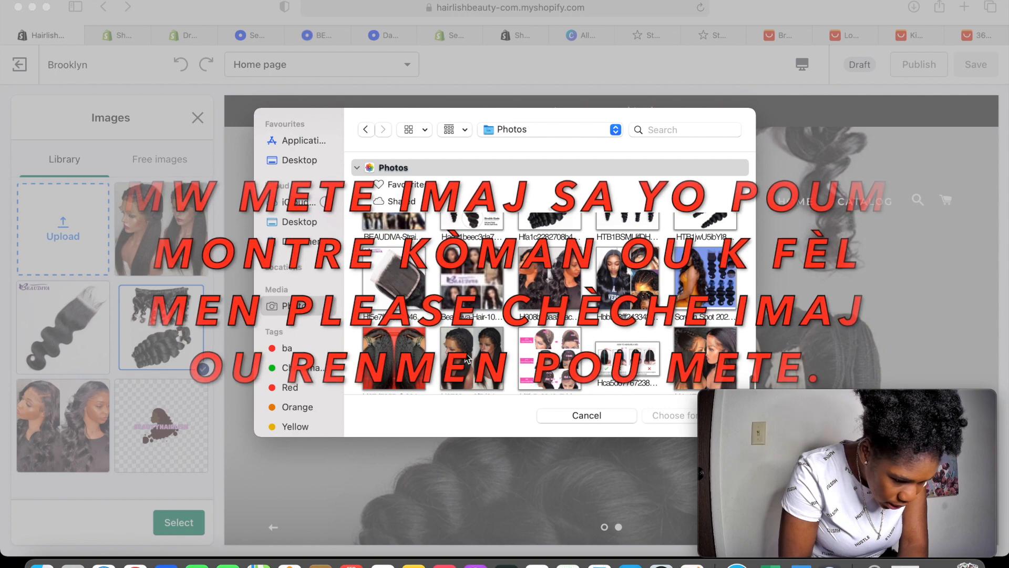
scroll(468, 359, "up", 4)
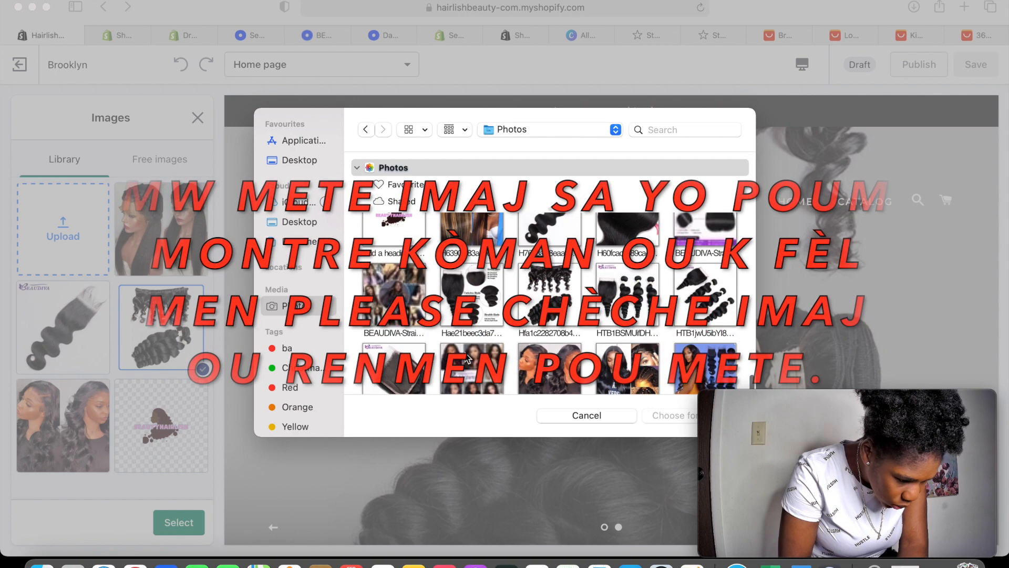
scroll(468, 359, "up", 3)
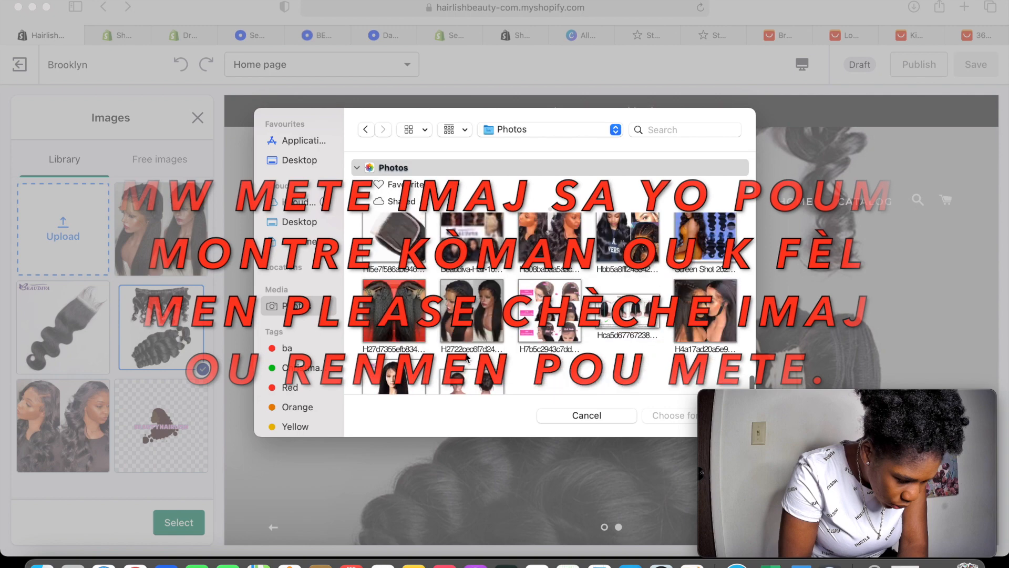
scroll(468, 359, "up", 1)
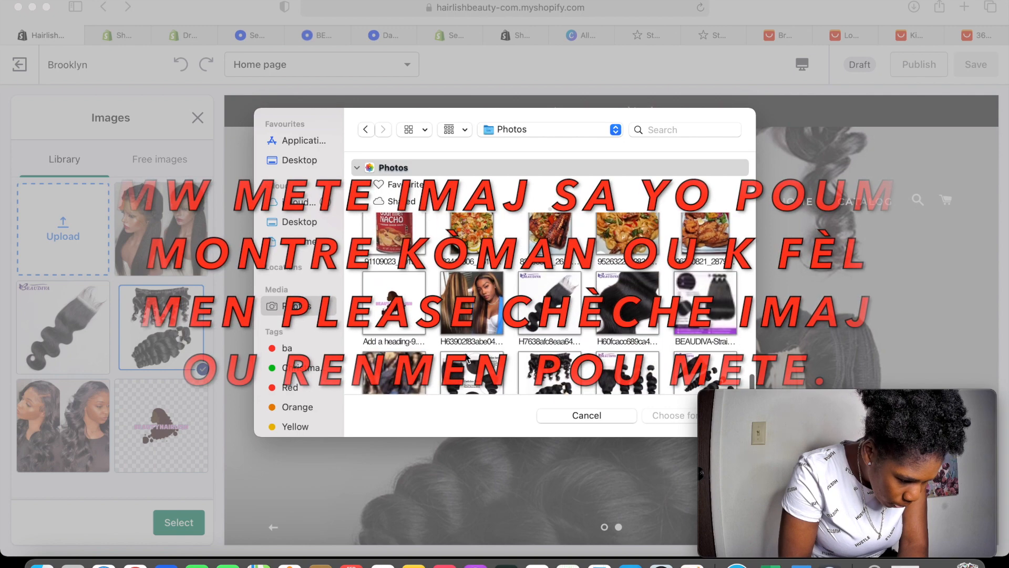
scroll(641, 355, "down", 15)
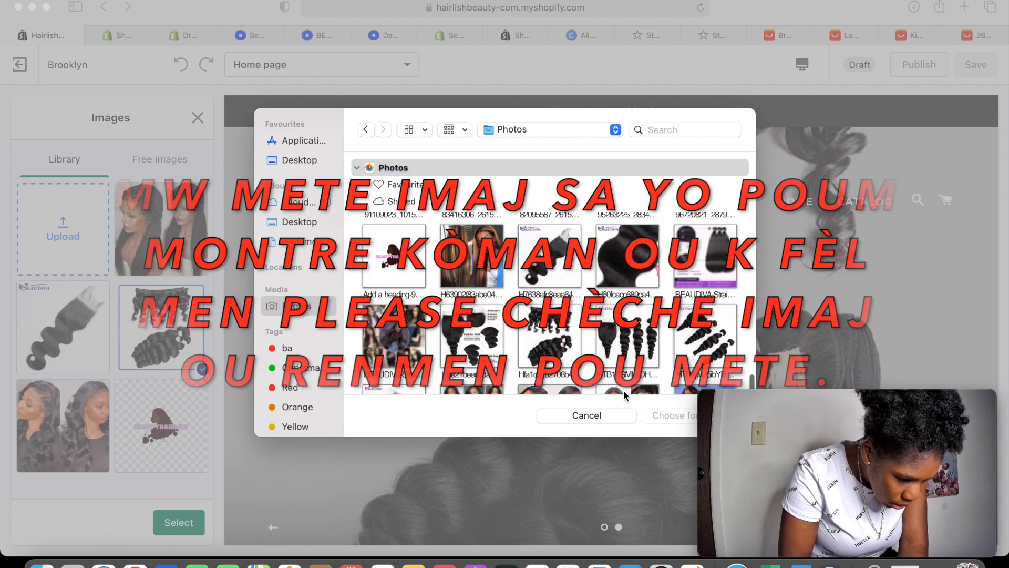
left_click(704, 266)
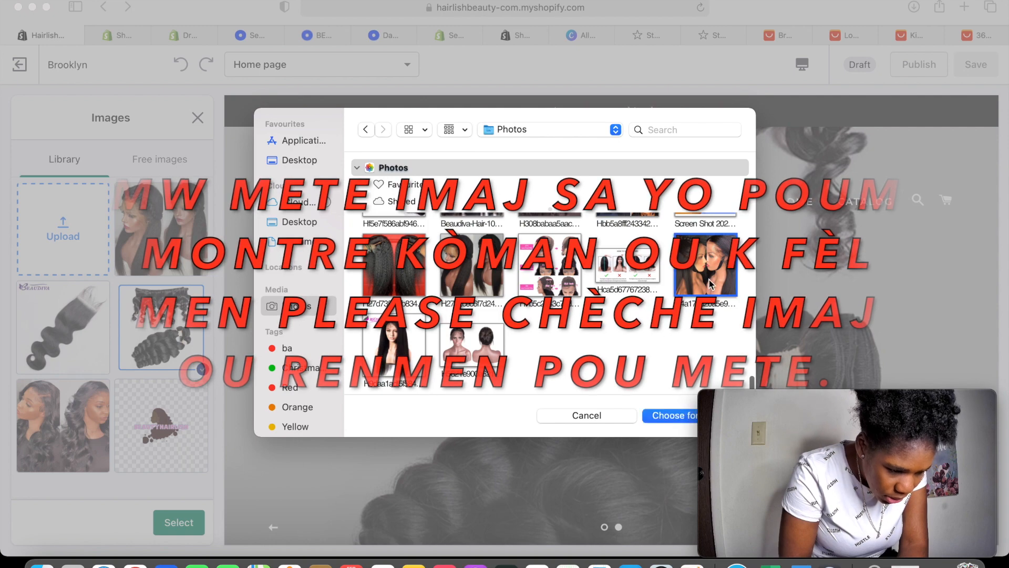
left_click(679, 415)
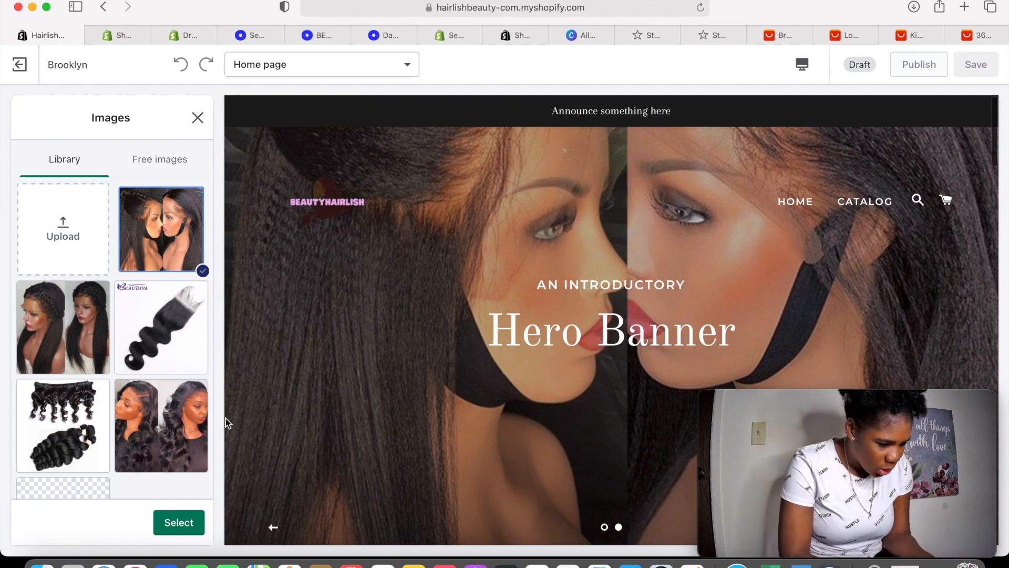
left_click(193, 523)
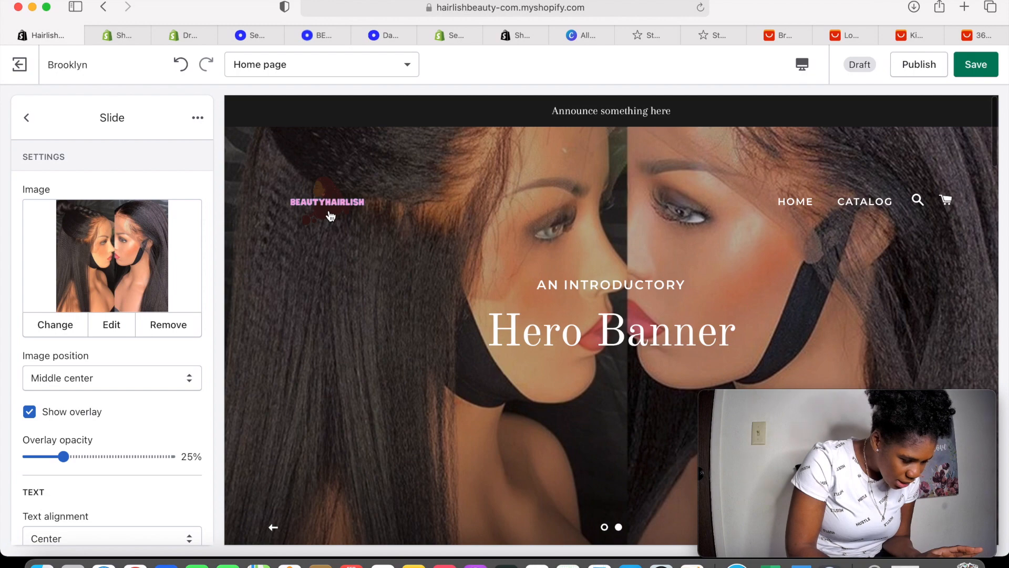
Save the slide photo and open a slide's text settings under Slideshow
scroll(520, 341, "down", 5)
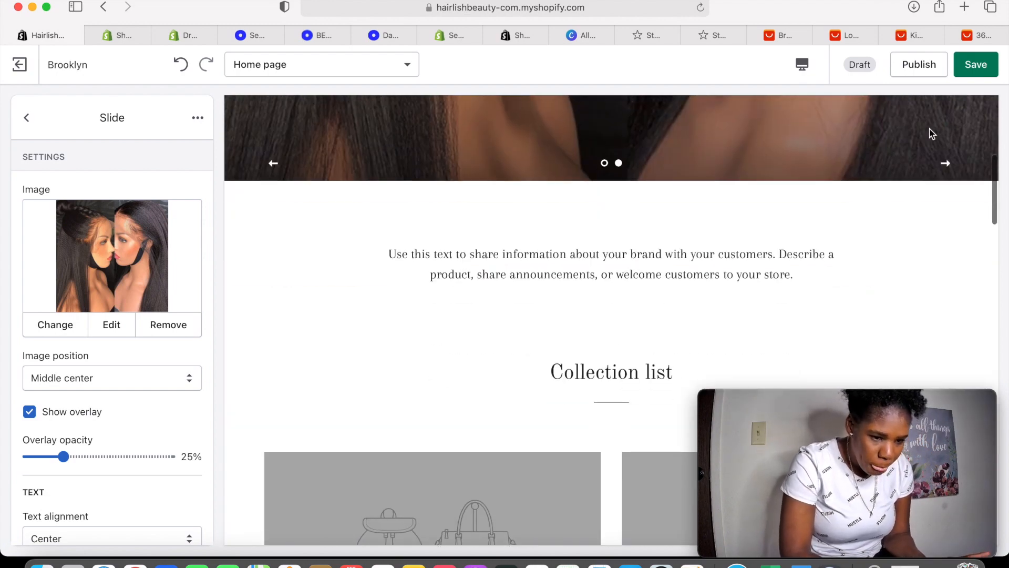
left_click(974, 70)
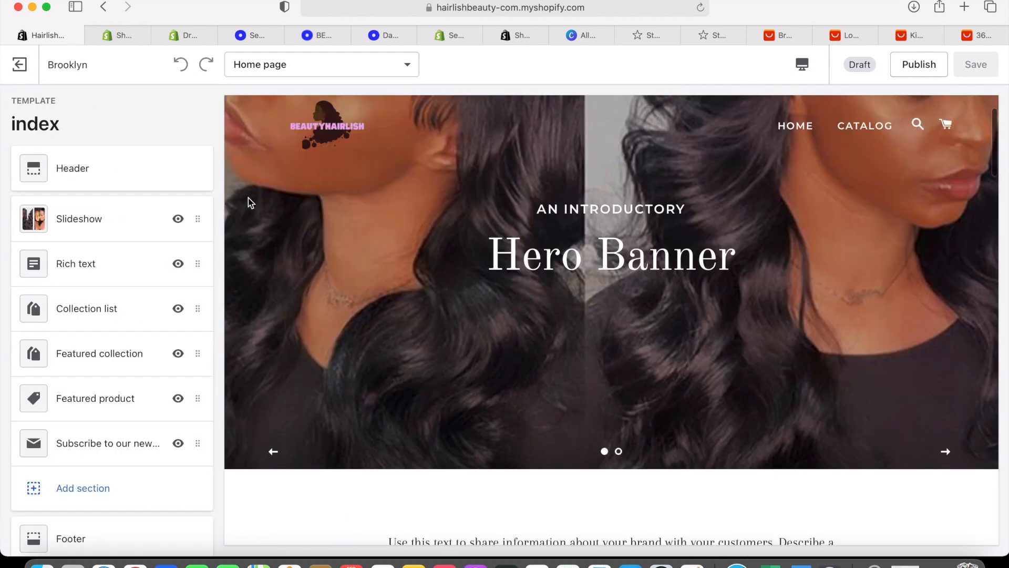
left_click(135, 216)
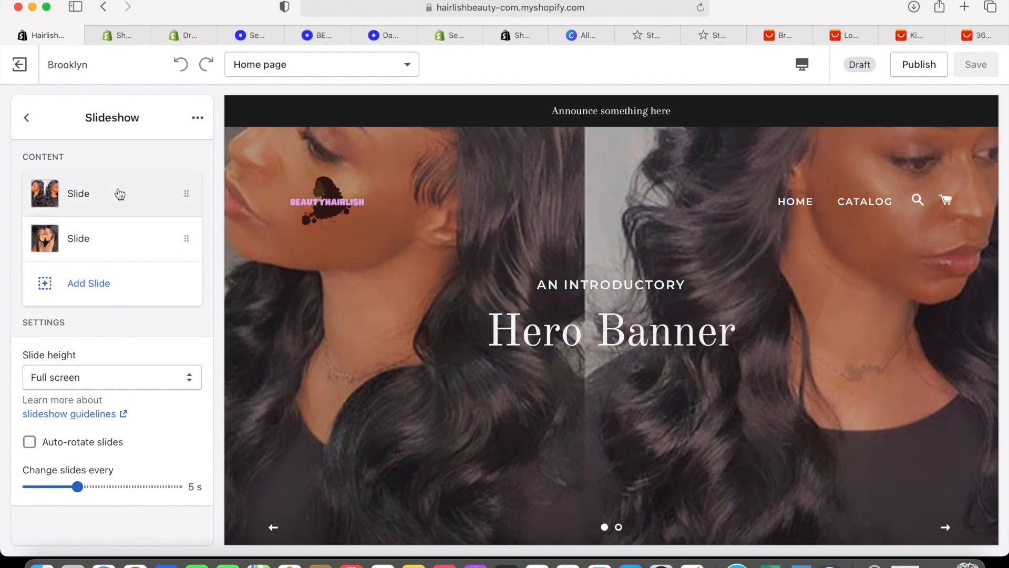
left_click(117, 192)
scroll(142, 308, "down", 5)
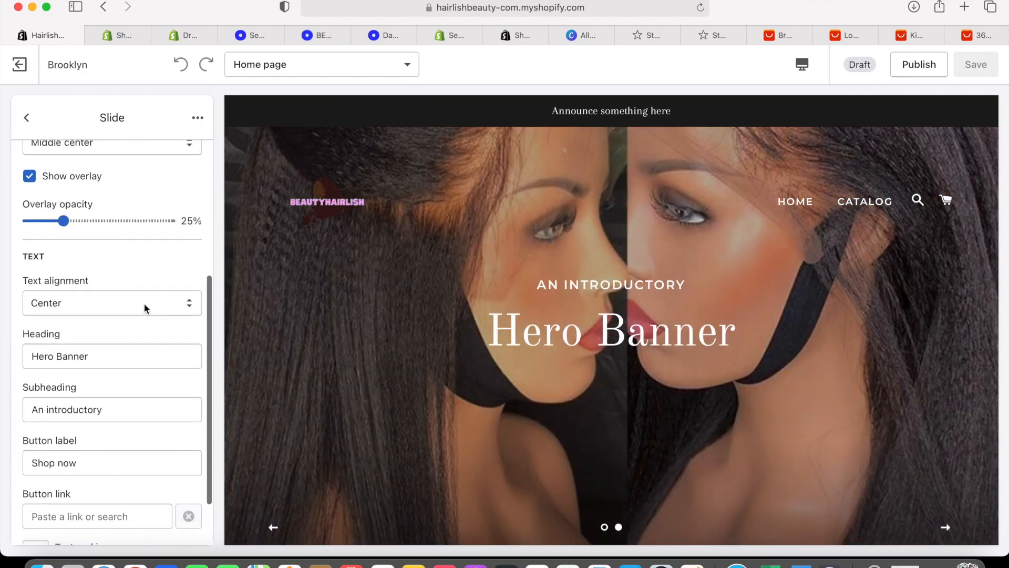
scroll(155, 319, "down", 3)
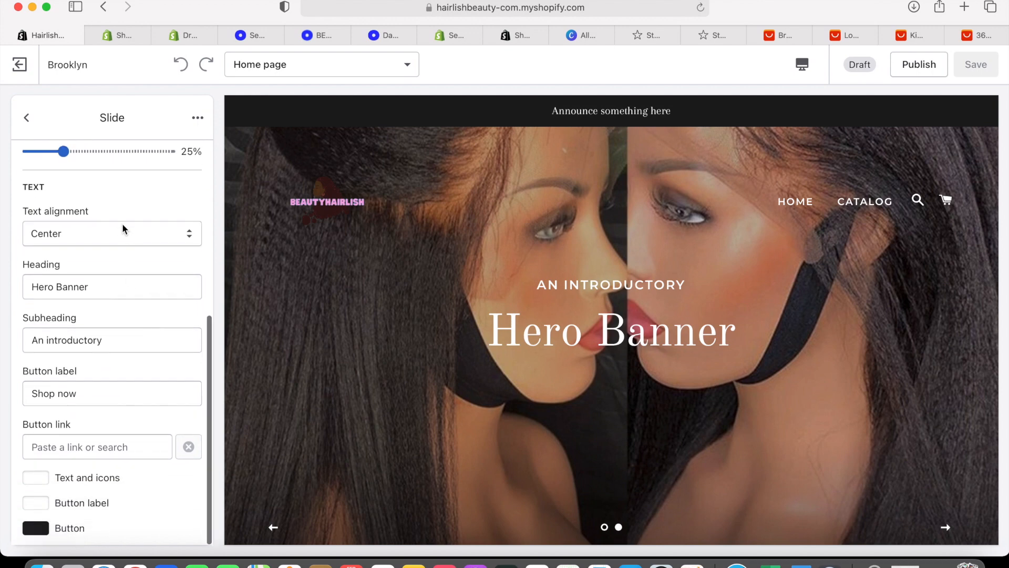
Clear the wavy-hair slide's Hero Banner heading and its subheading
left_click(121, 288)
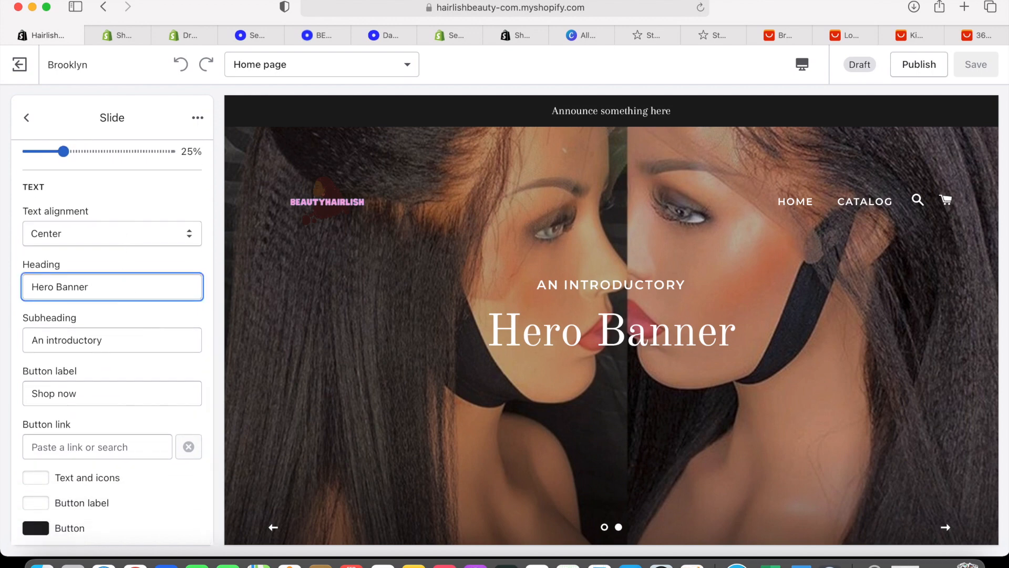
key("BackSpace")
key("BackSpace")
key("BackSpace")
key("BackSpace")
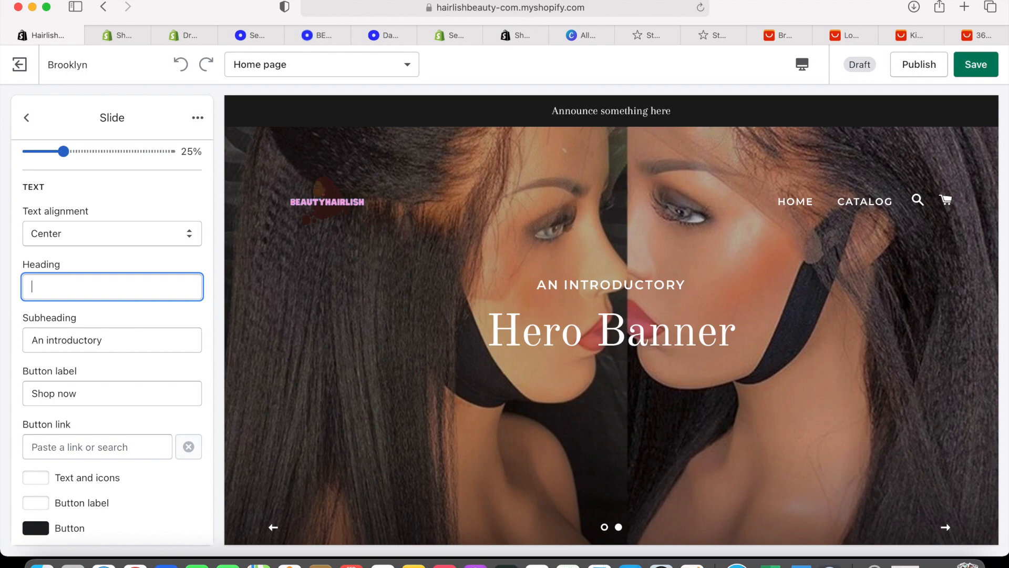
left_click(149, 349)
key("BackSpace")
key("BackSpace")
key("BackSpace")
key("BackSpace")
key("BackSpace")
key("BackSpace")
key("BackSpace")
key("BackSpace")
key("BackSpace")
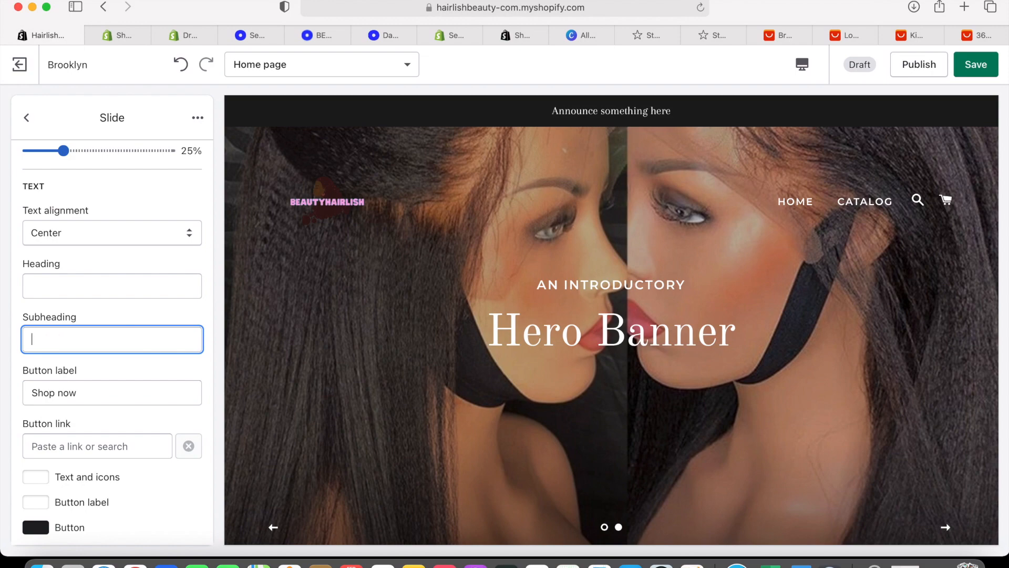
Keep the Shop now label, link the button to All Products, and save
left_click(88, 390)
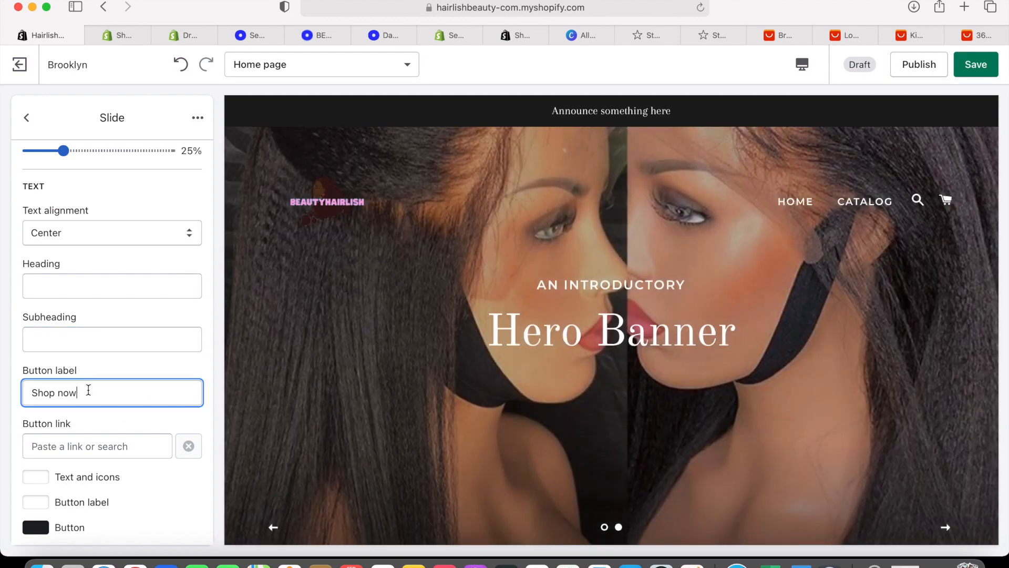
scroll(105, 389, "down", 1)
scroll(421, 331, "down", 1)
left_click(273, 529)
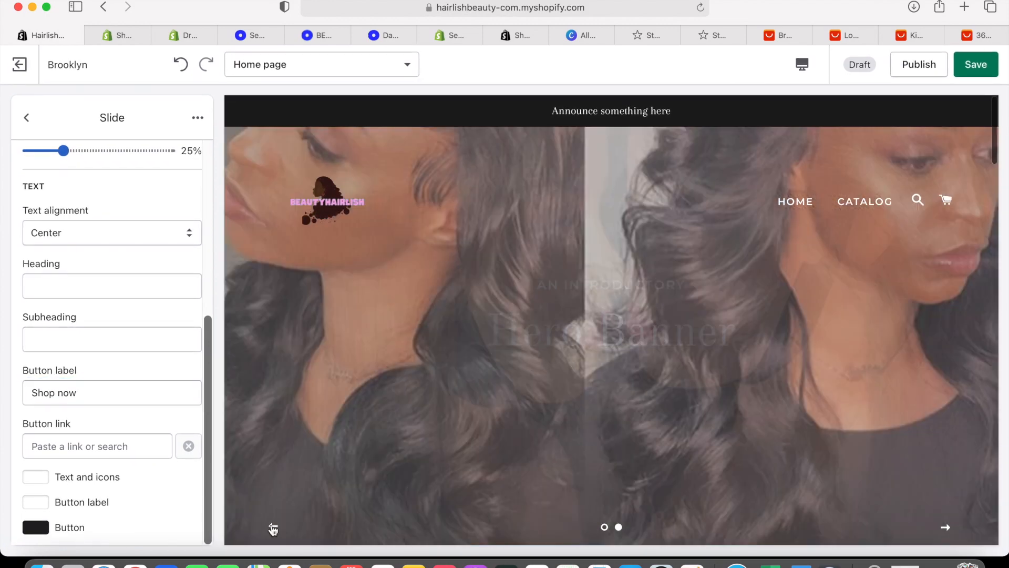
left_click(50, 394)
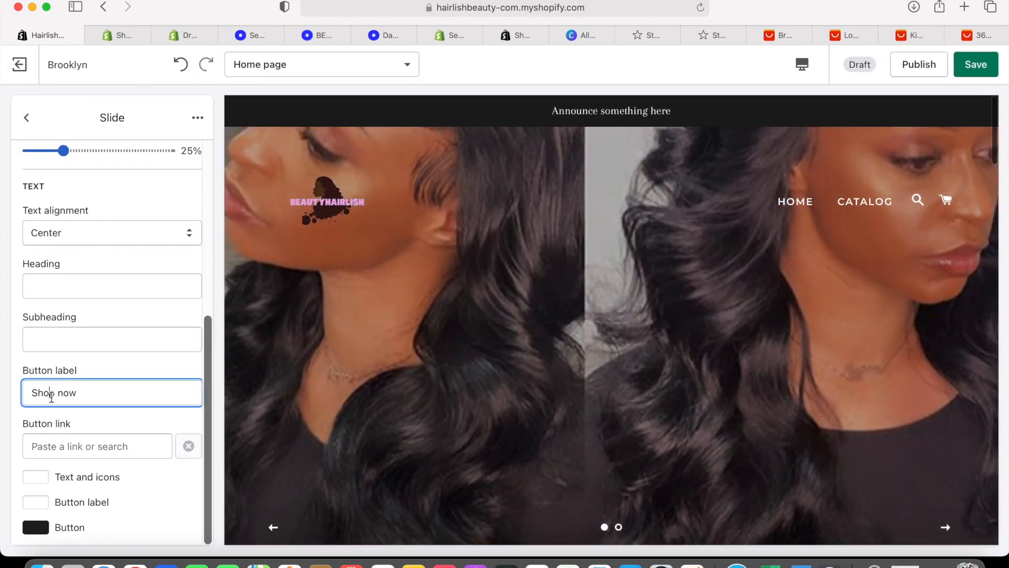
left_click(120, 446)
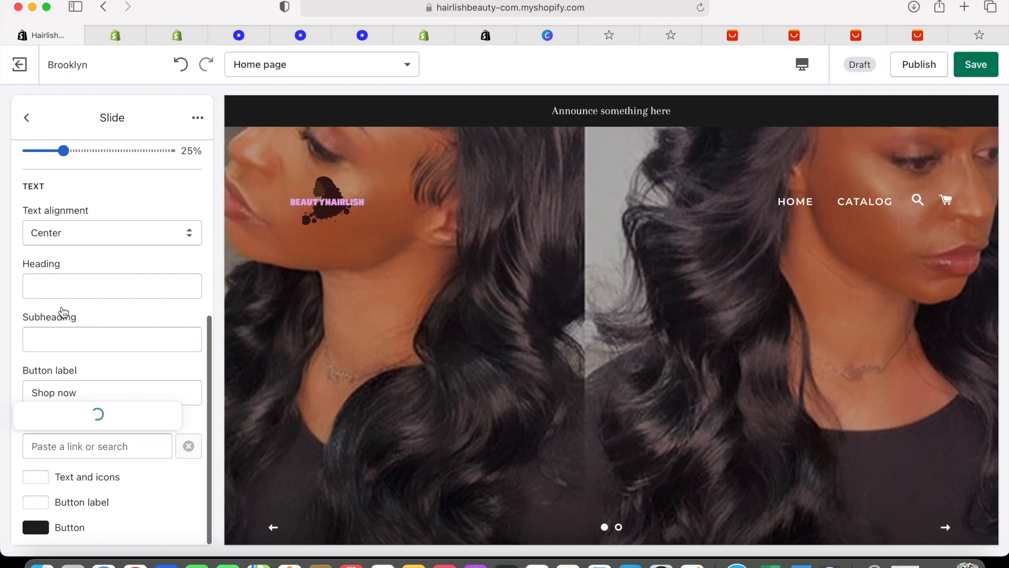
left_click(107, 418)
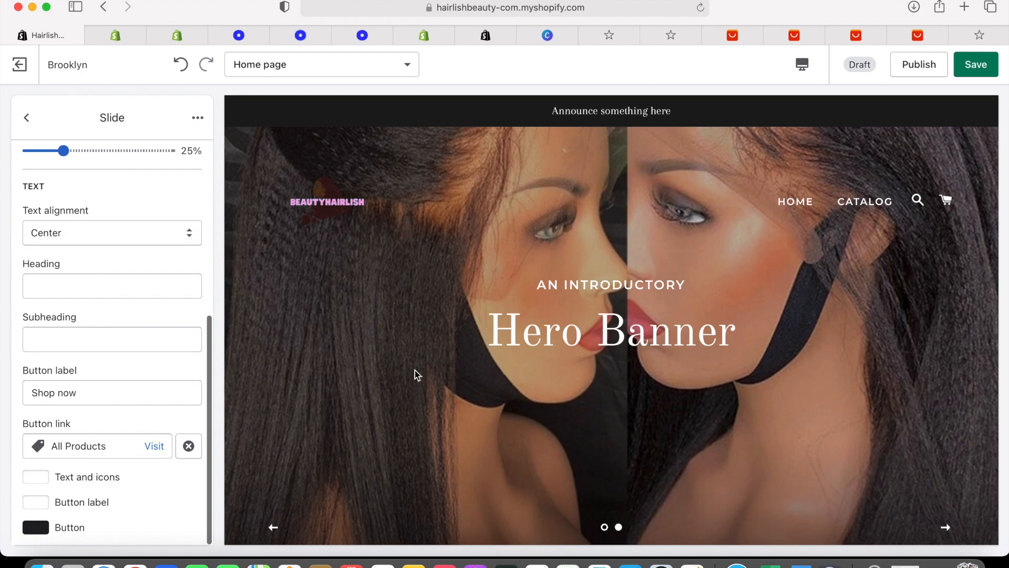
left_click(273, 527)
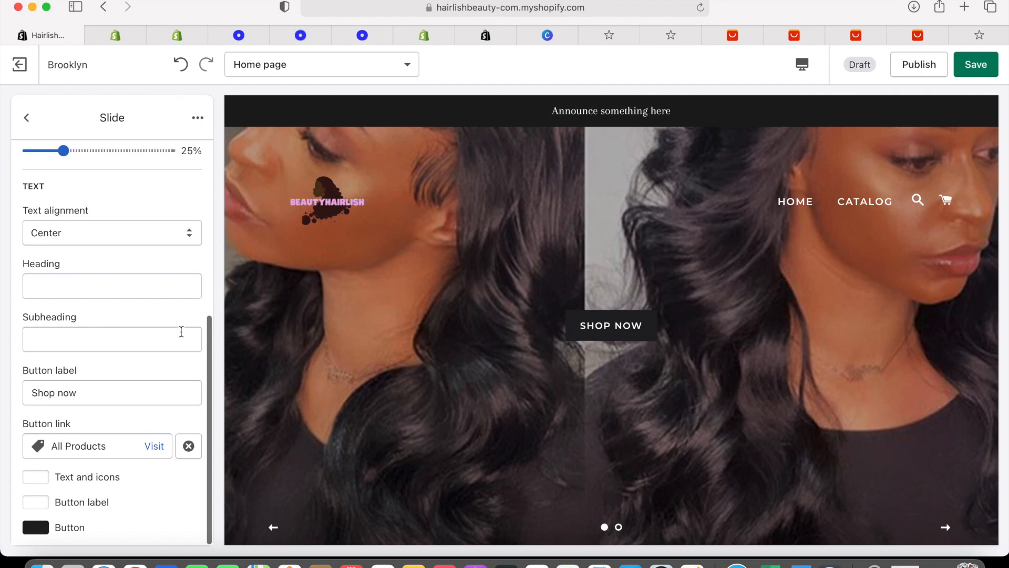
left_click(988, 72)
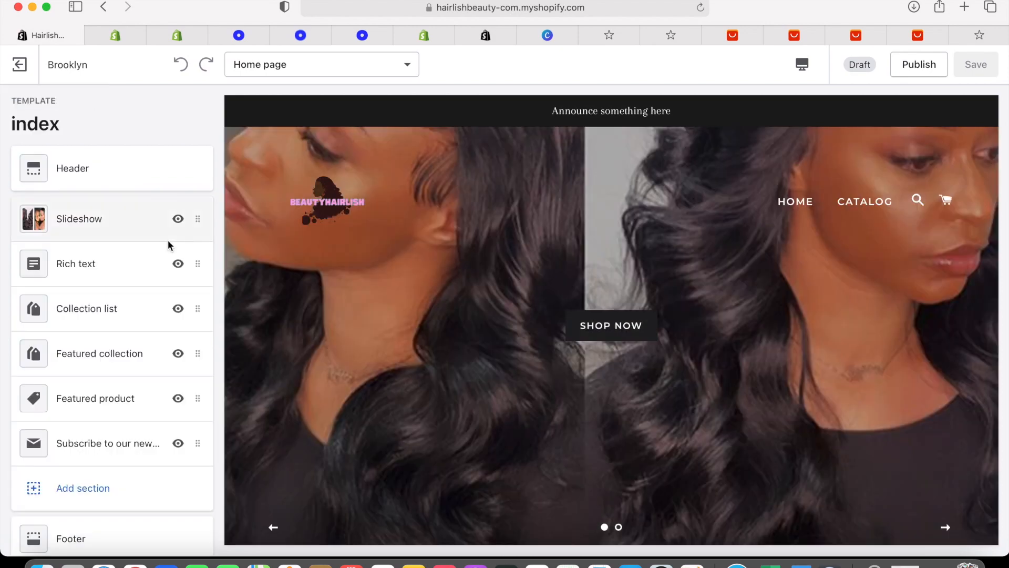
On the two-women slide, keep text centered and erase the heading, subheading and button label
left_click(160, 225)
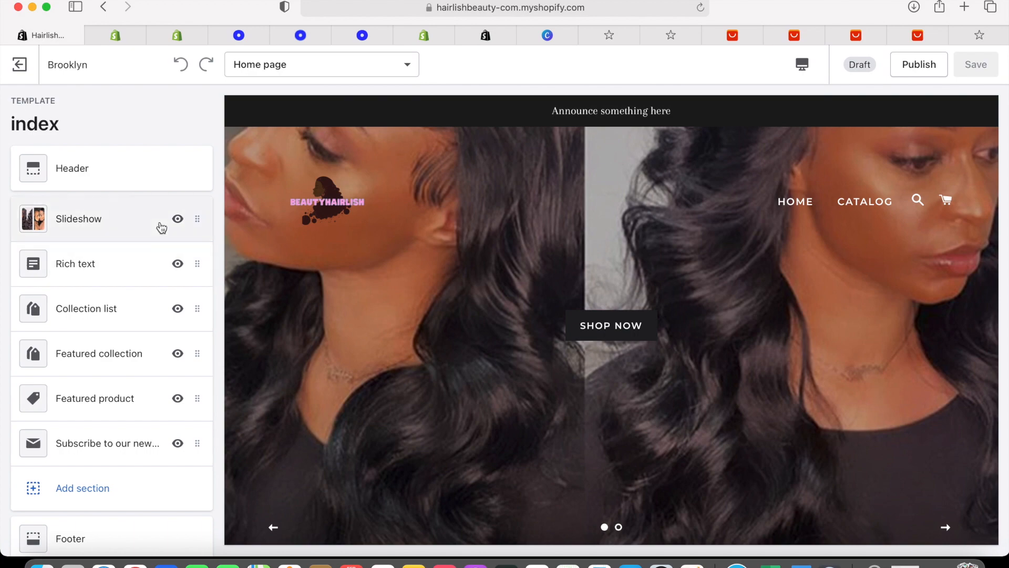
left_click(103, 240)
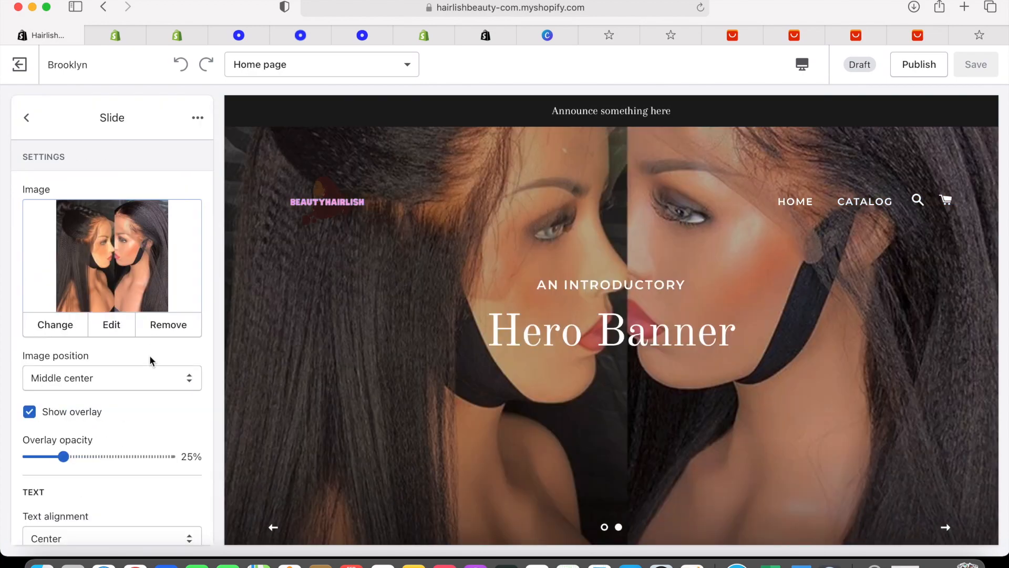
scroll(149, 355, "down", 5)
left_click(42, 339)
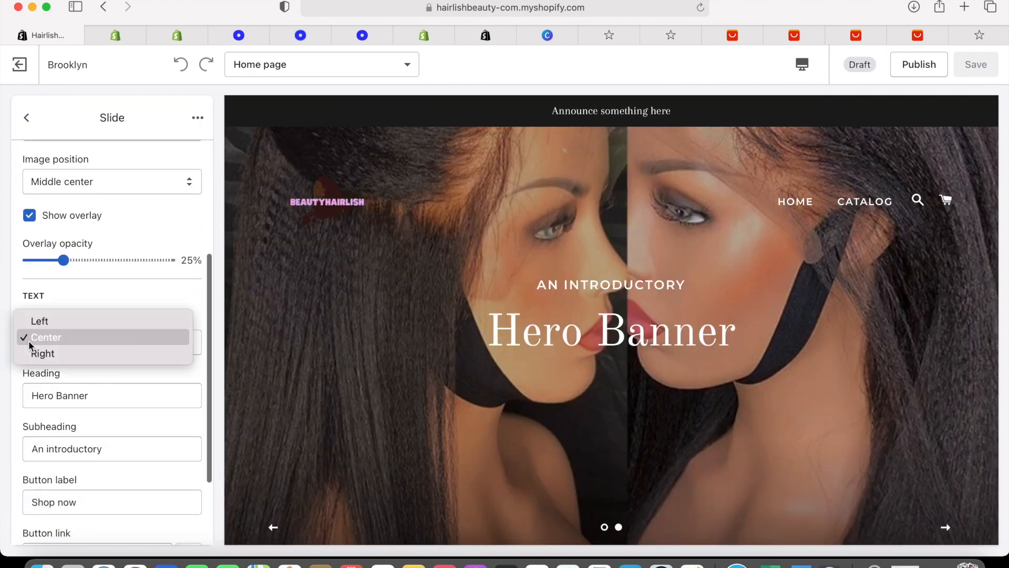
left_click(57, 342)
left_click(103, 405)
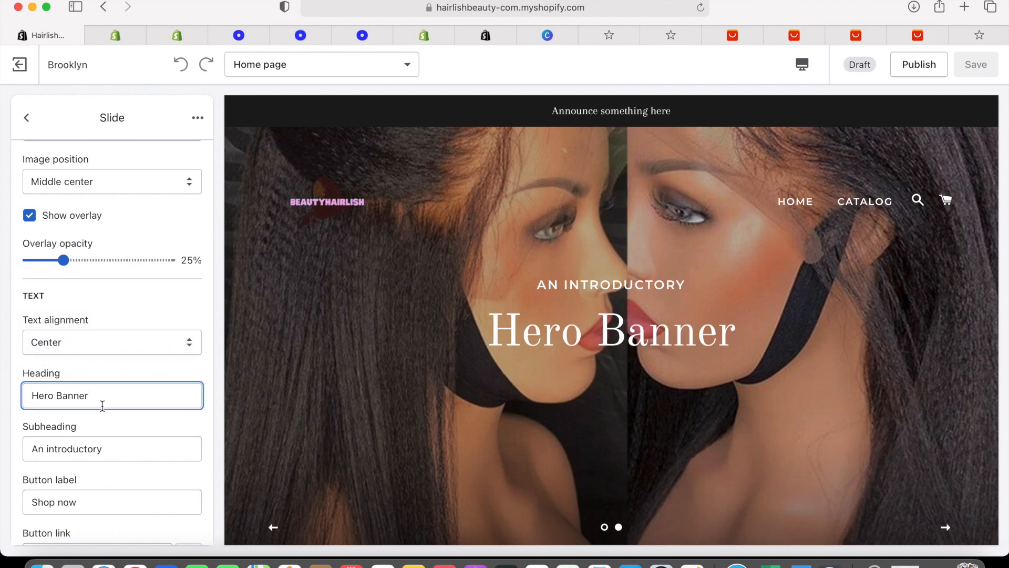
key("BackSpace")
key("BackSpace")
key("BackSpace")
key("BackSpace")
key("BackSpace")
key("BackSpace")
key("BackSpace")
key("BackSpace")
key("BackSpace")
key("BackSpace")
key("BackSpace")
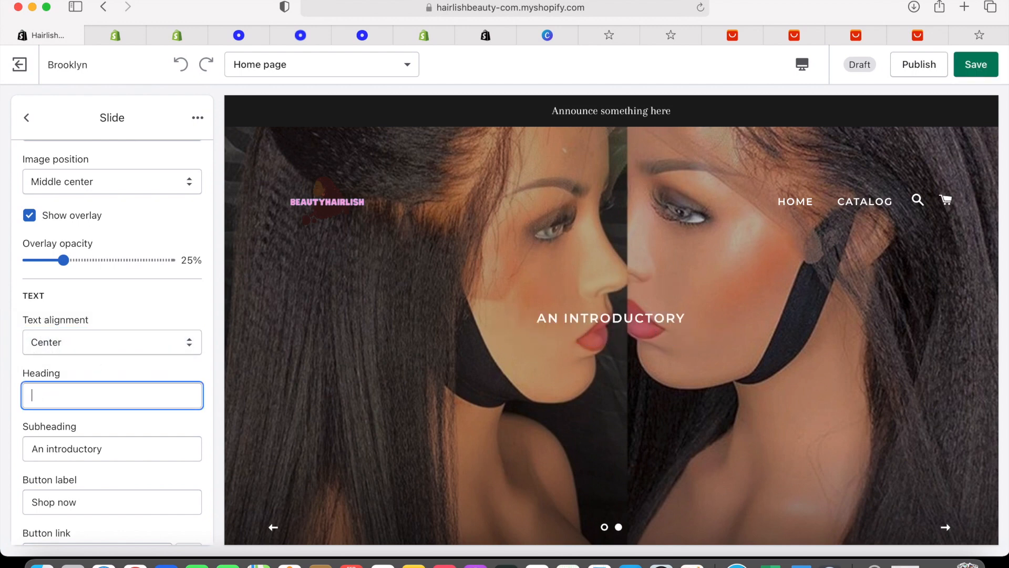
scroll(119, 343, "down", 3)
left_click(120, 343)
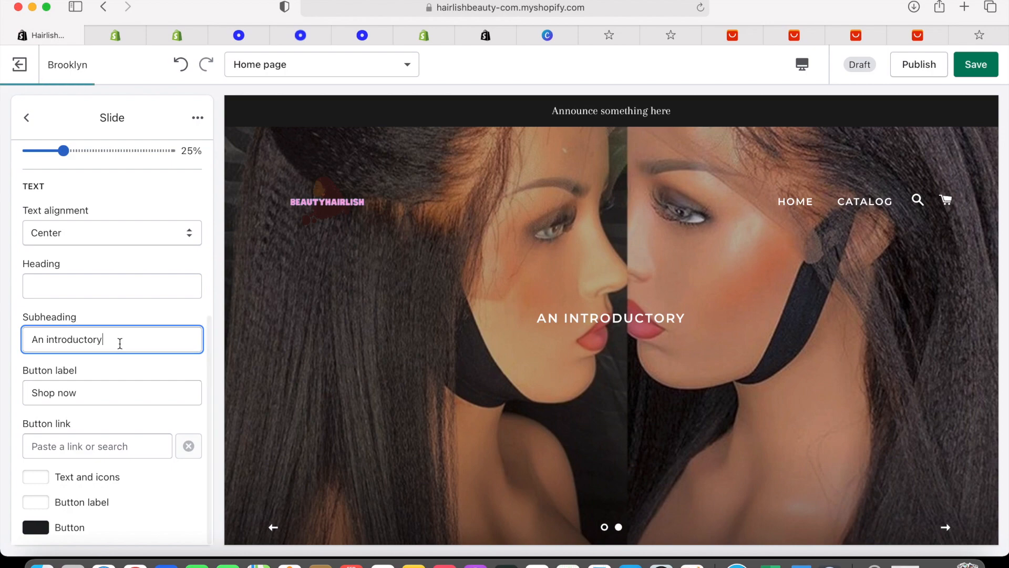
key("BackSpace")
key("BackSpace")
key("BackSpace")
key("BackSpace")
key("BackSpace")
key("BackSpace")
key("BackSpace")
key("BackSpace")
key("BackSpace")
key("BackSpace")
key("BackSpace")
key("BackSpace")
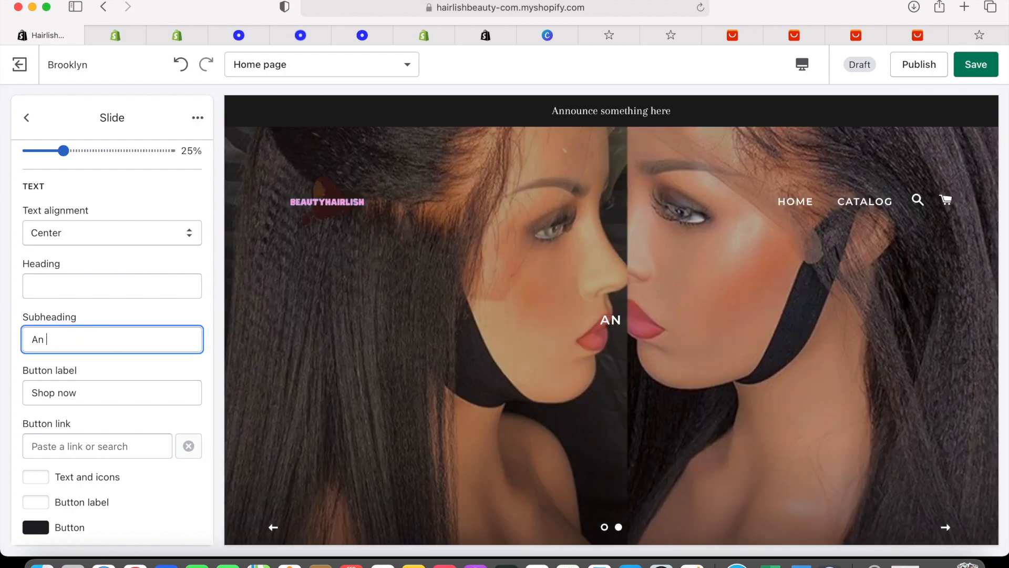
left_click(148, 392)
key("BackSpace")
key("BackSpace")
key("BackSpace")
key("BackSpace")
key("BackSpace")
key("BackSpace")
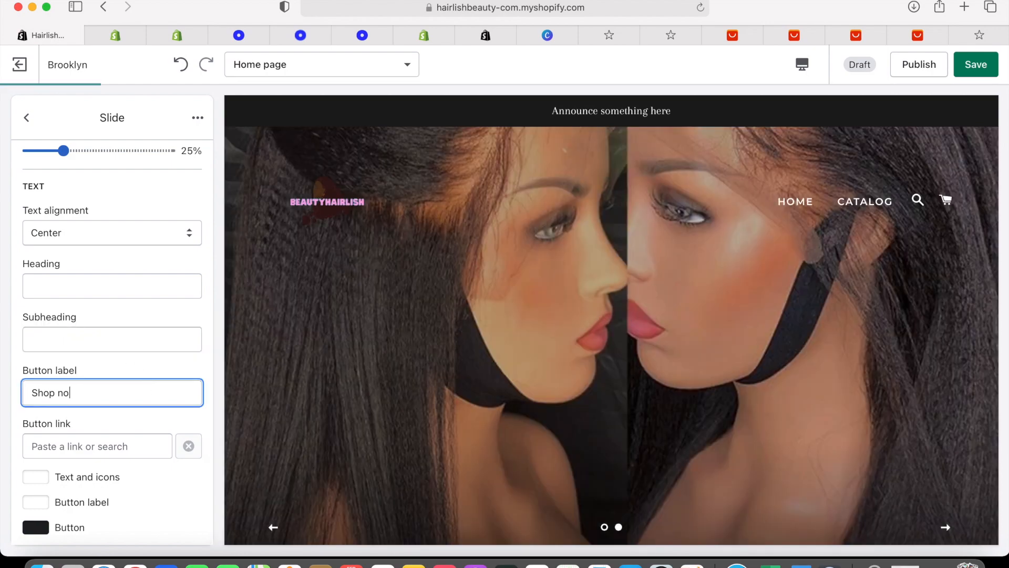
key("BackSpace")
key("BackSpace")
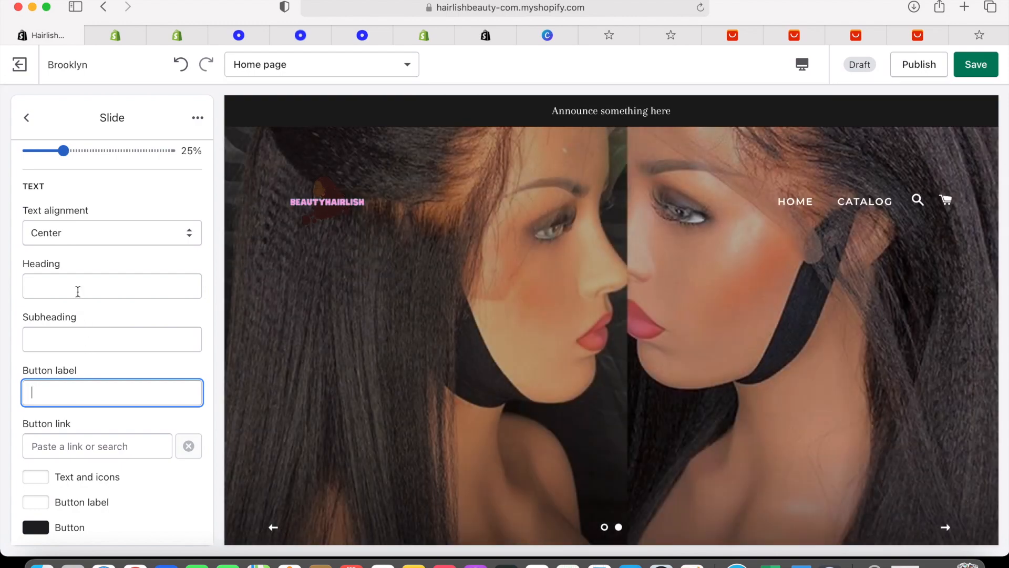
Set the heading to 'All the beauty you need it's right here.' with lowercase 'right'
left_click(78, 291)
type("All")
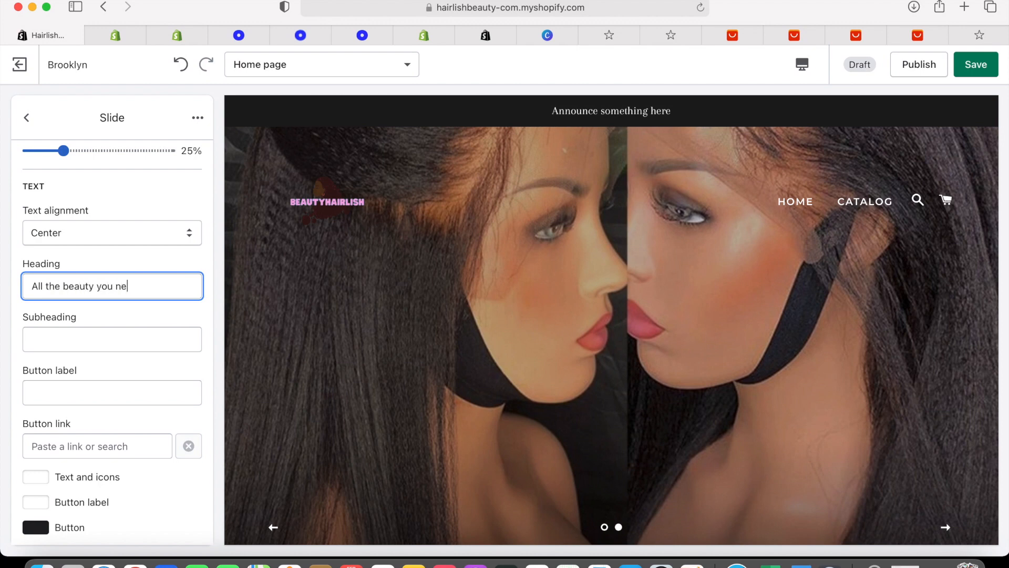
type("the beauty you need it's")
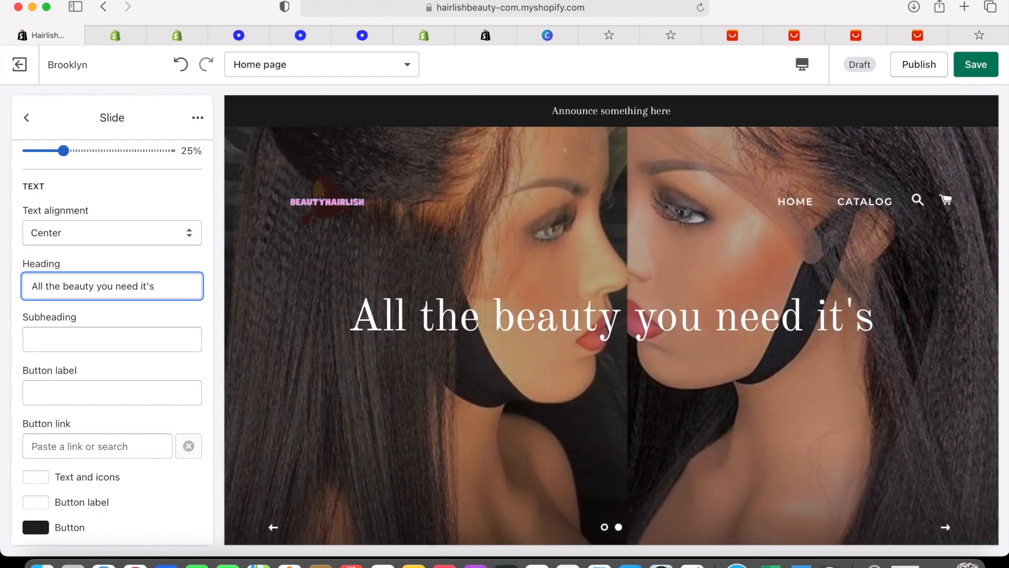
type("Right")
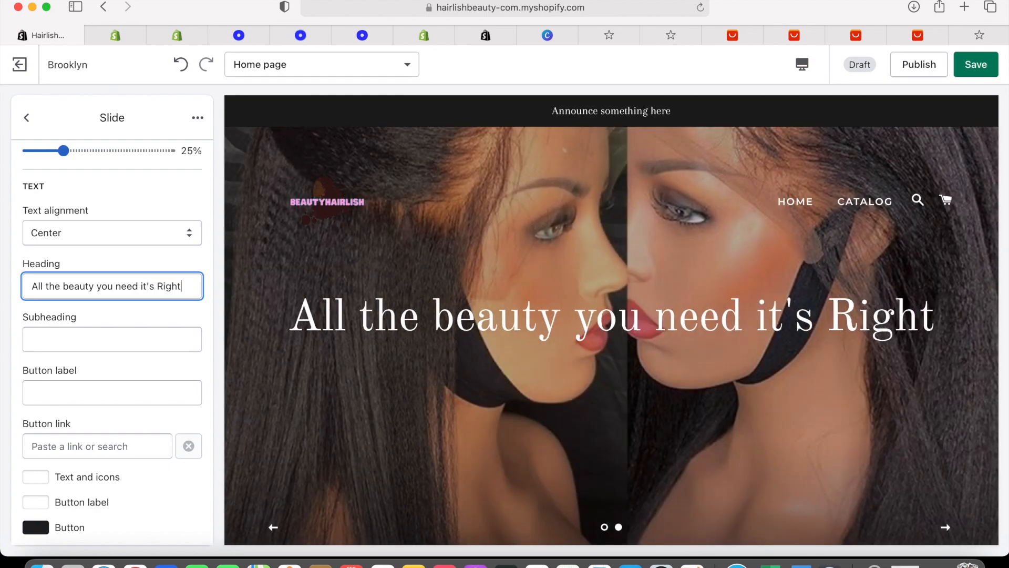
type(" here")
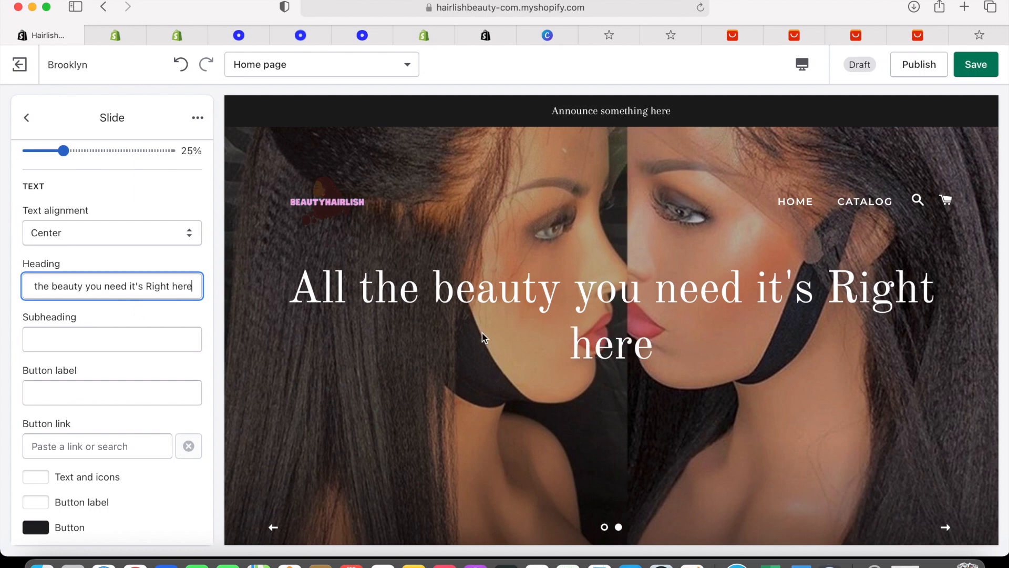
type(".")
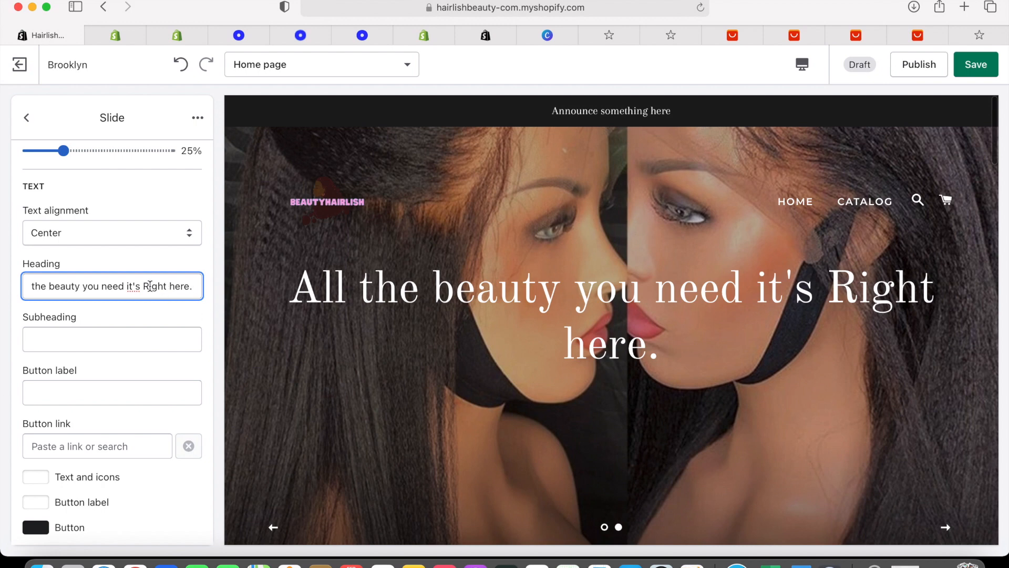
key("BackSpace")
type("r")
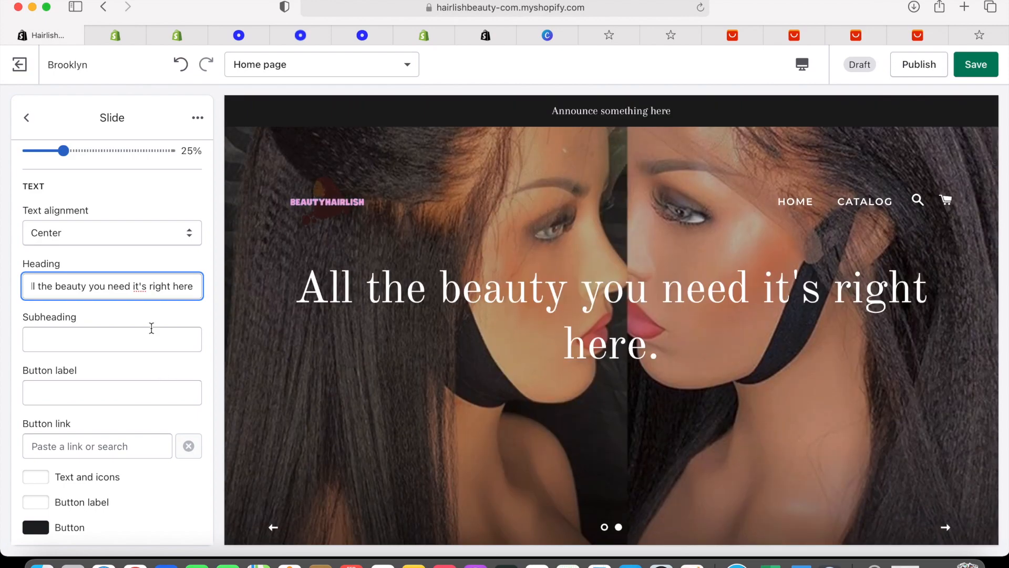
scroll(108, 345, "down", 1)
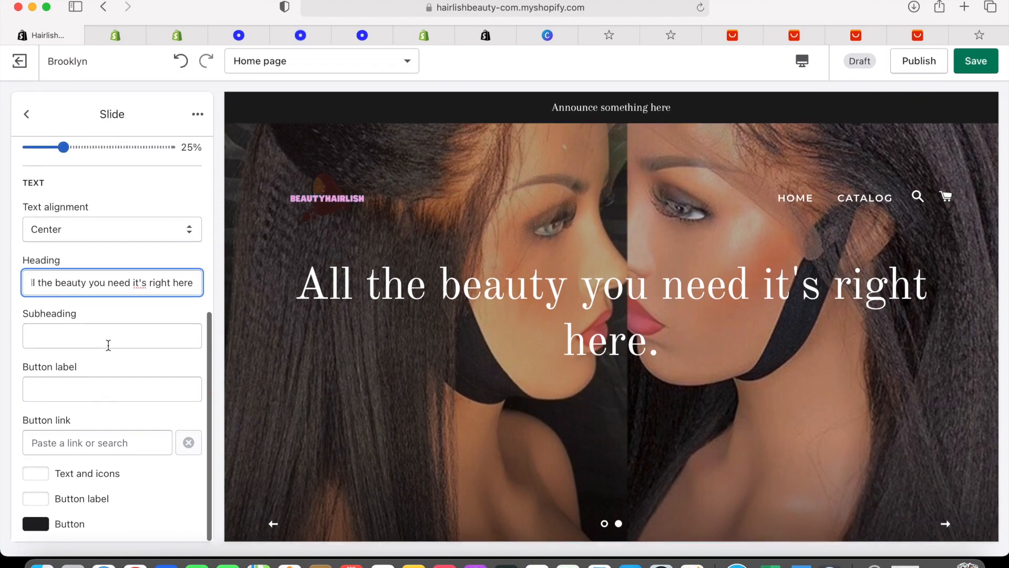
Set the second slide's button colour to magenta #C61BBB
left_click(44, 532)
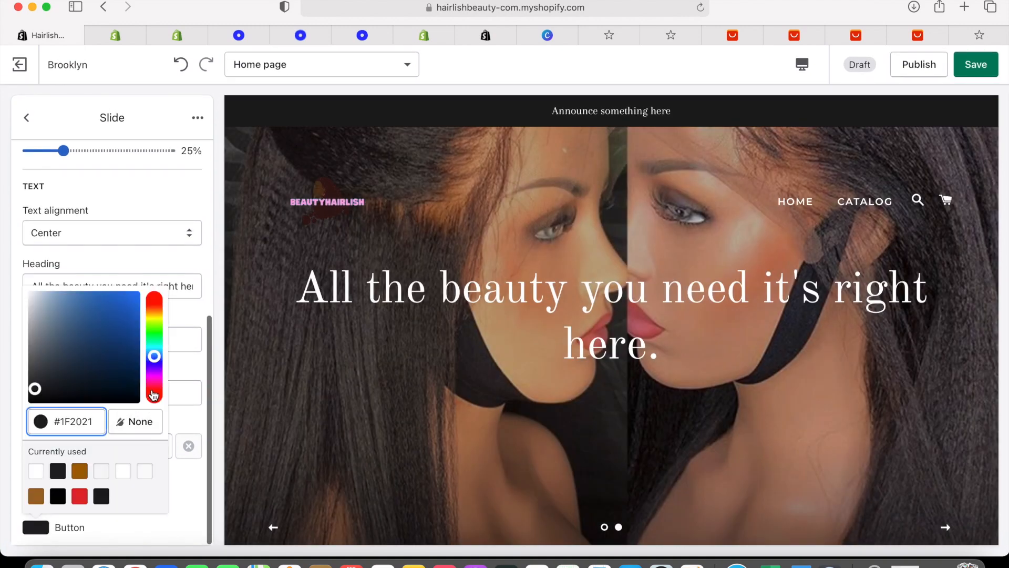
left_click(154, 371)
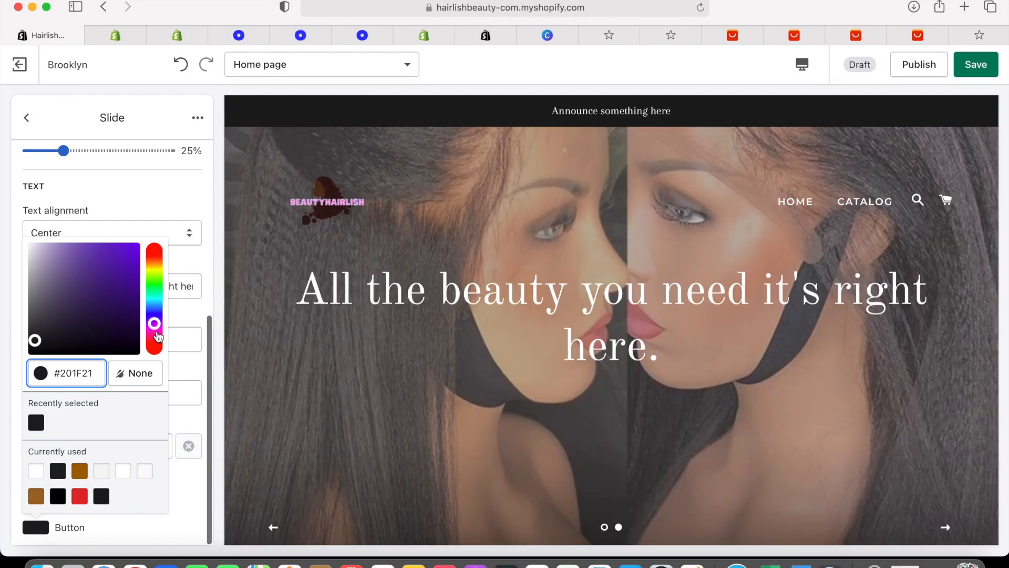
left_click(155, 332)
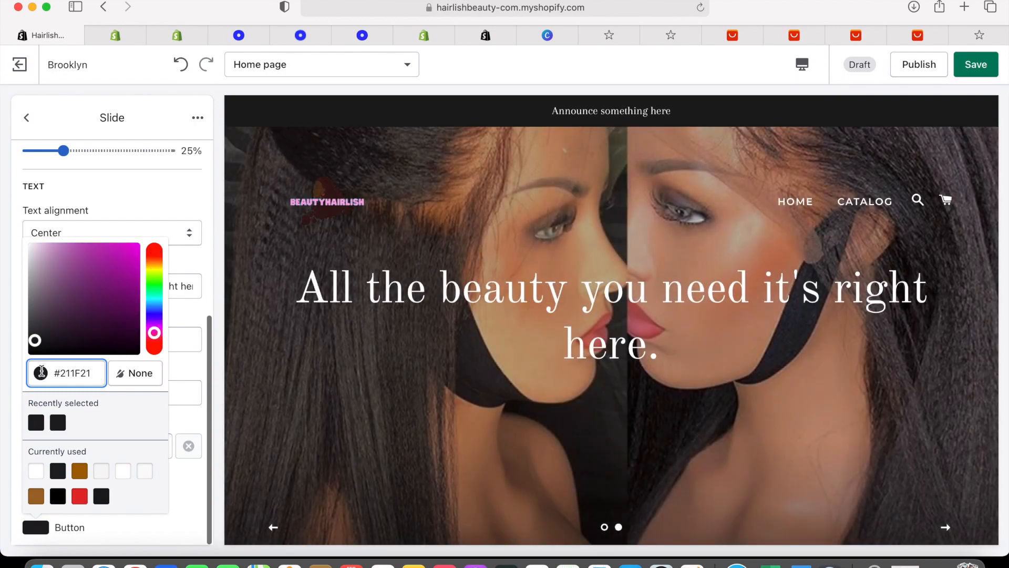
left_click(41, 372)
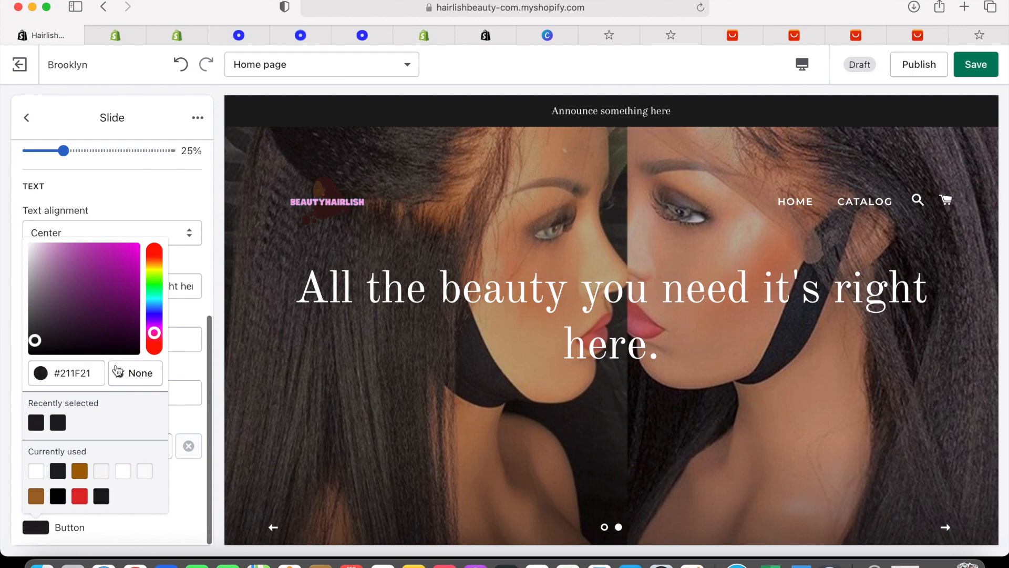
mouse_move(154, 331)
left_mouse_down()
mouse_move(154, 308)
mouse_move(157, 336)
left_mouse_up()
left_click(125, 269)
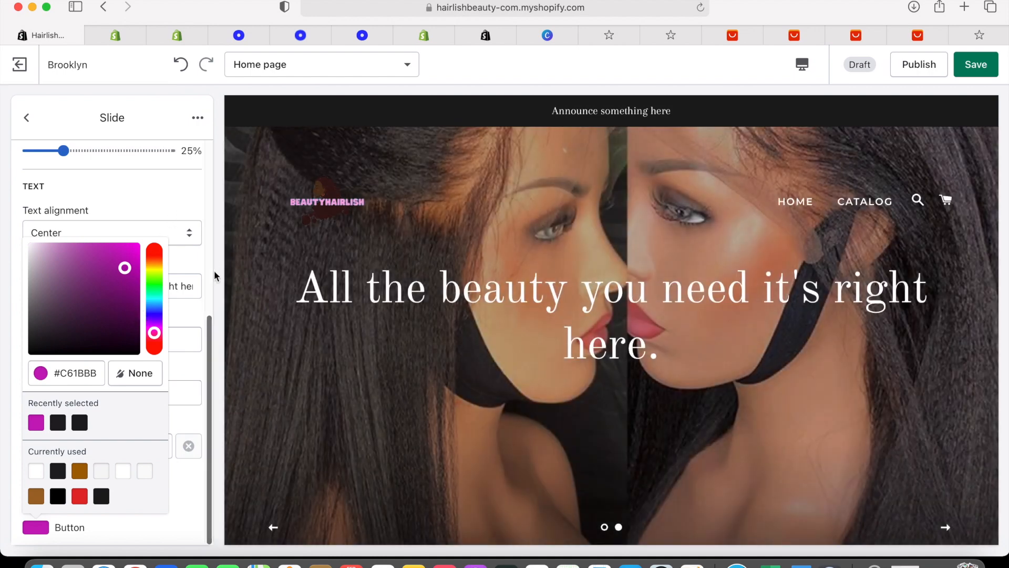
left_click(212, 267)
Check the slide in the preview and save the theme changes
scroll(107, 402, "down", 5)
scroll(106, 404, "down", 5)
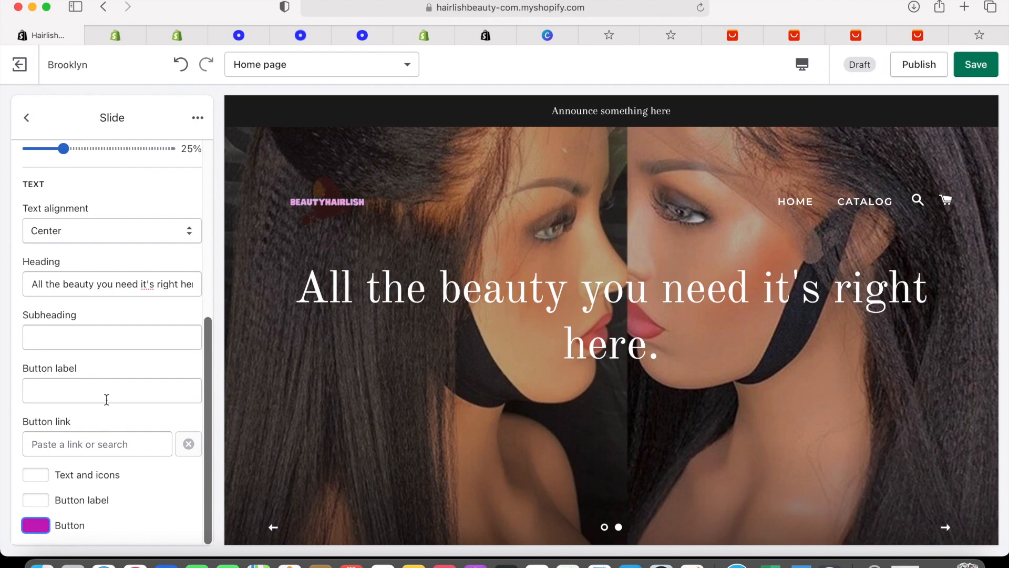
left_click(273, 526)
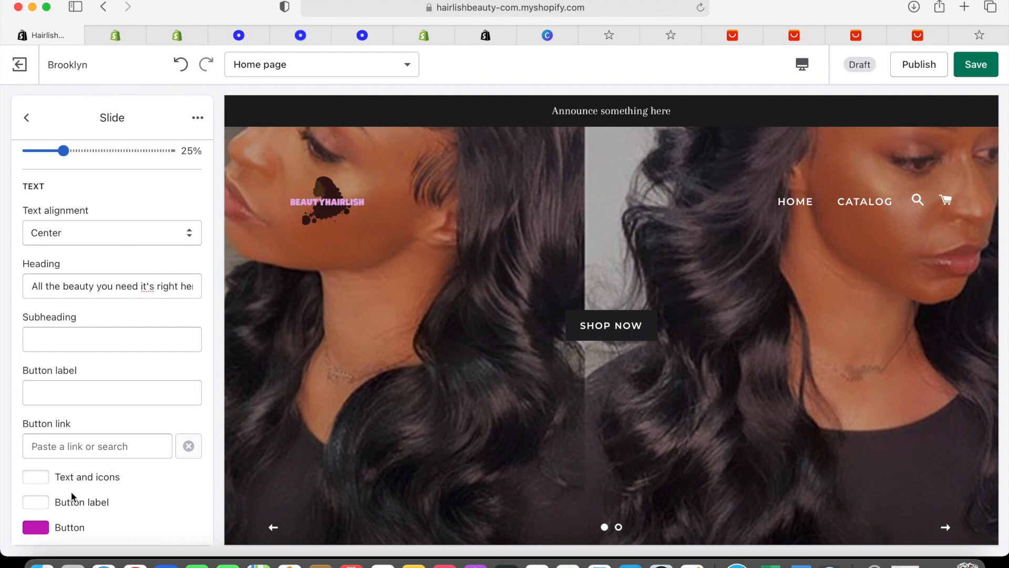
scroll(133, 377, "up", 6)
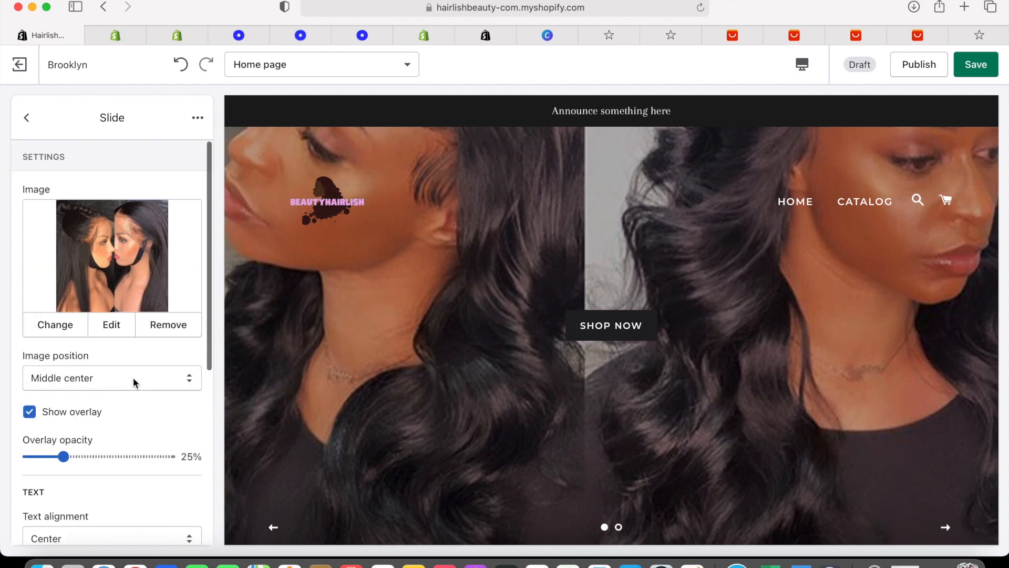
left_click(987, 71)
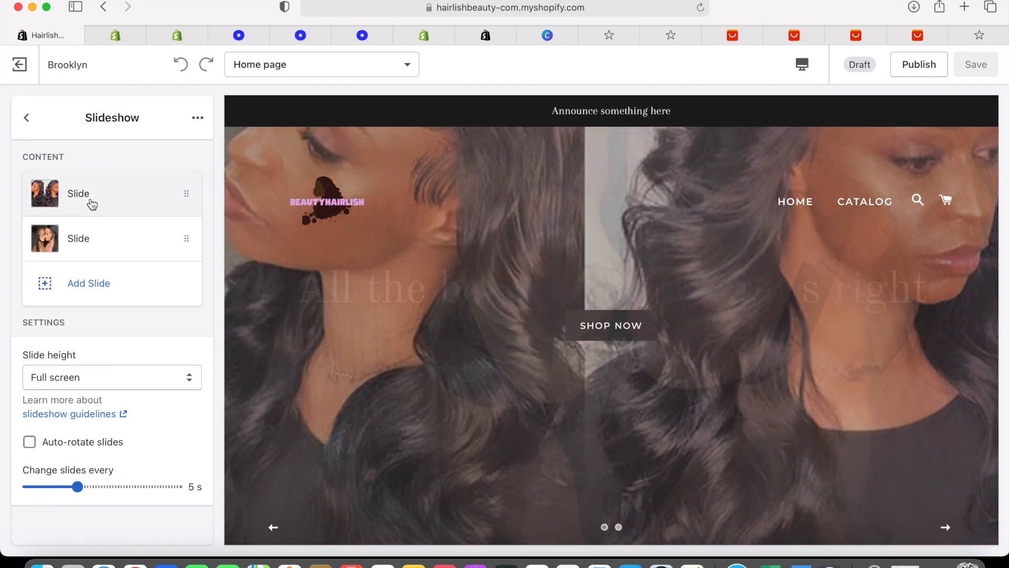
Set the first slide's button colour to bright magenta #E407E1
left_click(88, 199)
scroll(122, 322, "down", 1)
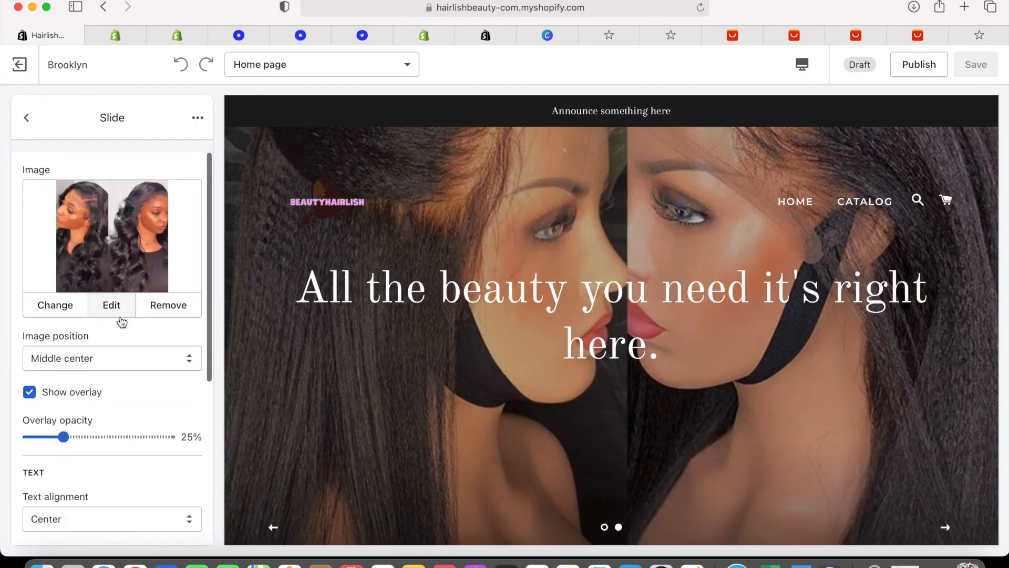
scroll(121, 322, "down", 5)
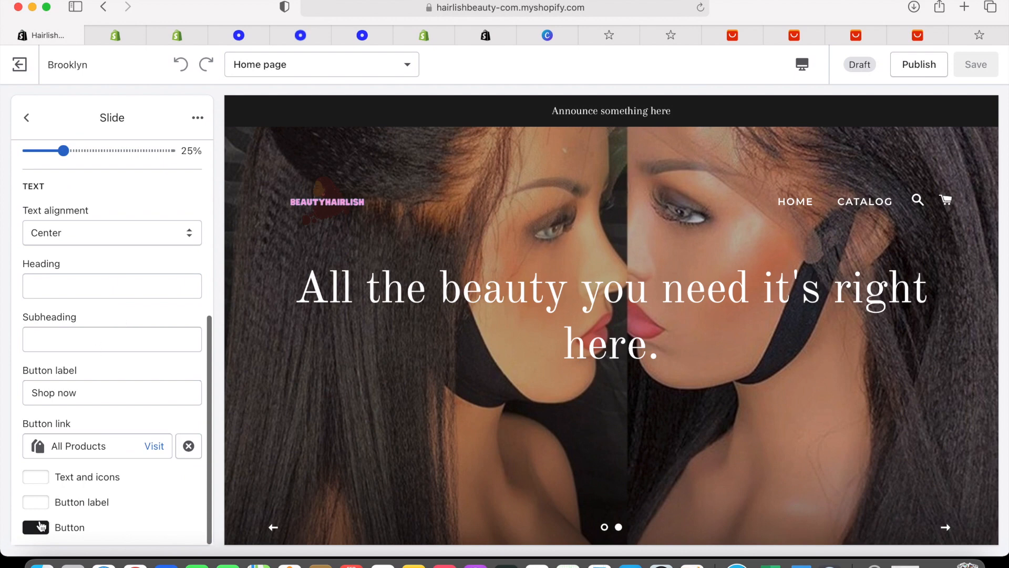
left_click(36, 526)
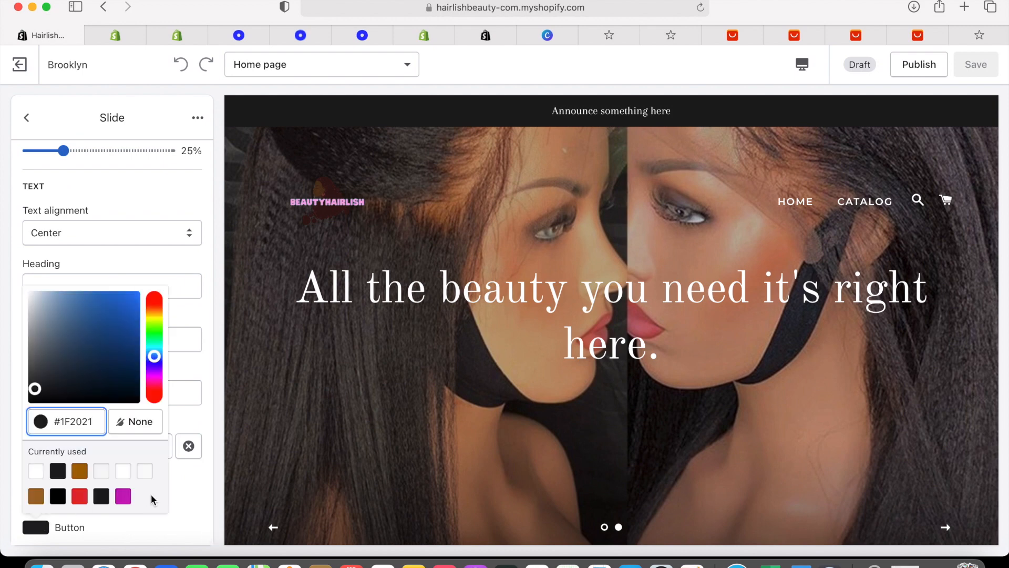
left_click_drag(155, 371, 155, 380)
left_click_drag(118, 279, 137, 259)
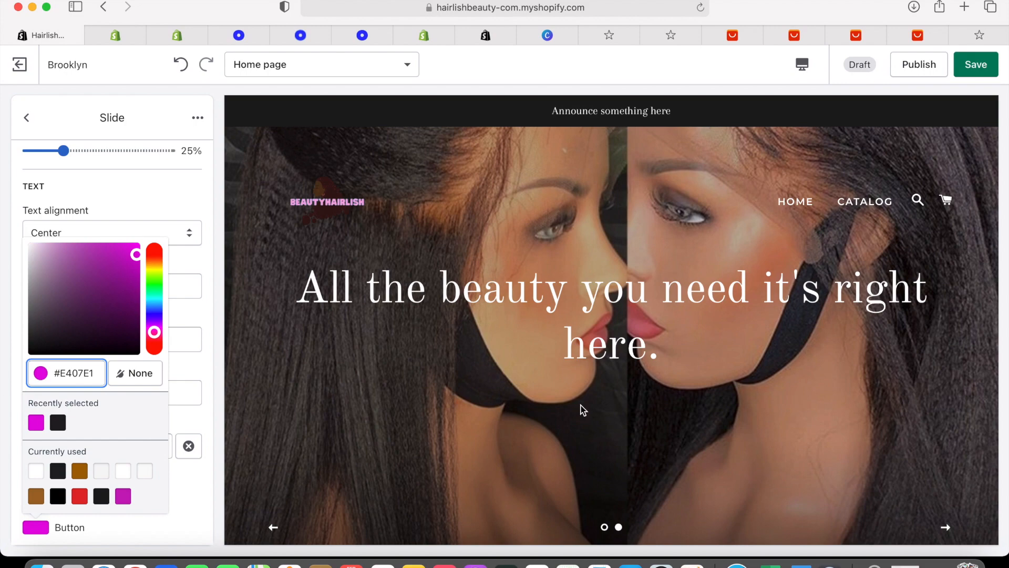
Save the magenta button change and step through the slideshow preview to check it
left_click(271, 528)
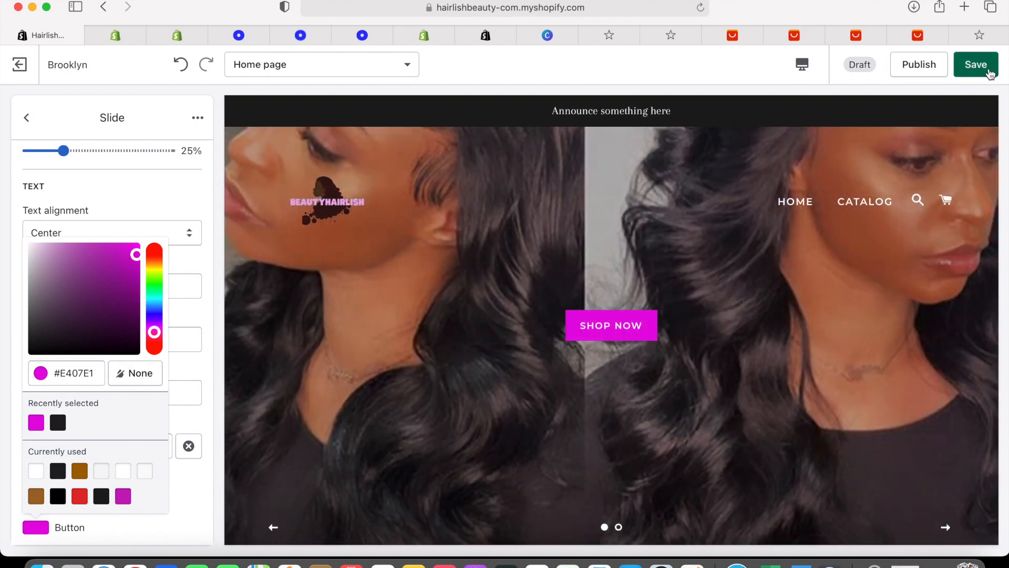
left_click(966, 64)
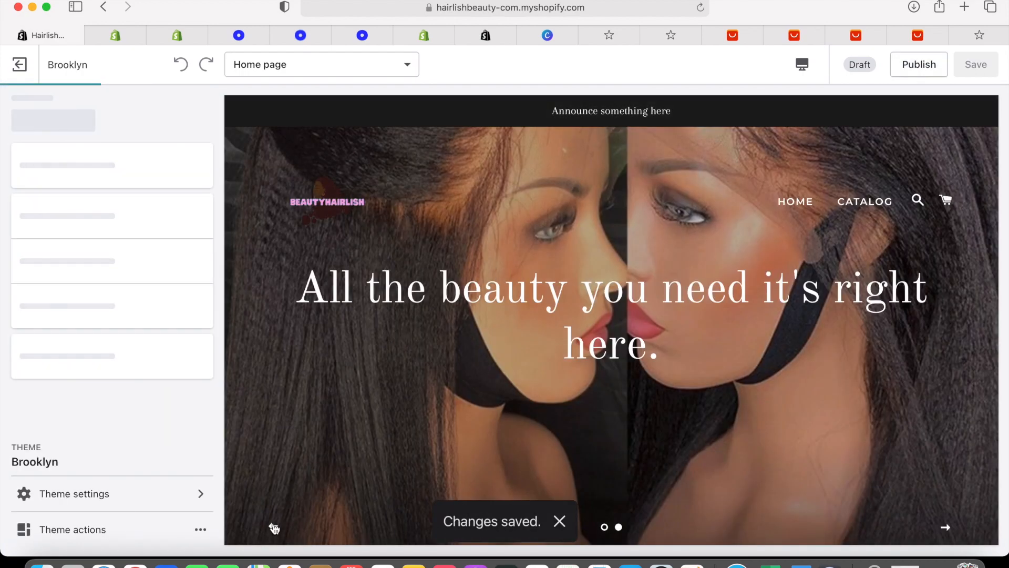
left_click(273, 527)
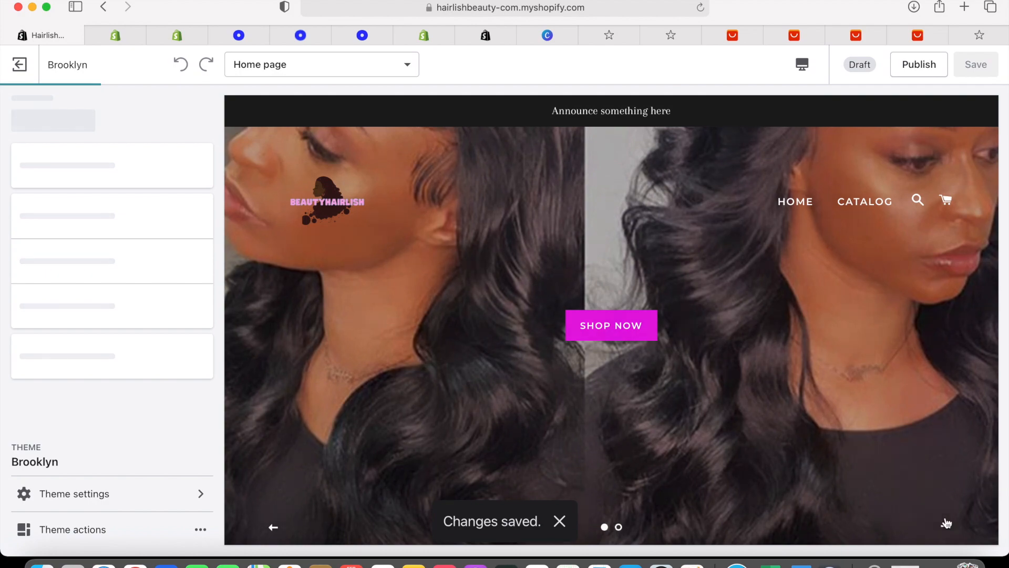
left_click(946, 523)
Scroll through the home page preview in the theme editor
scroll(736, 402, "down", 15)
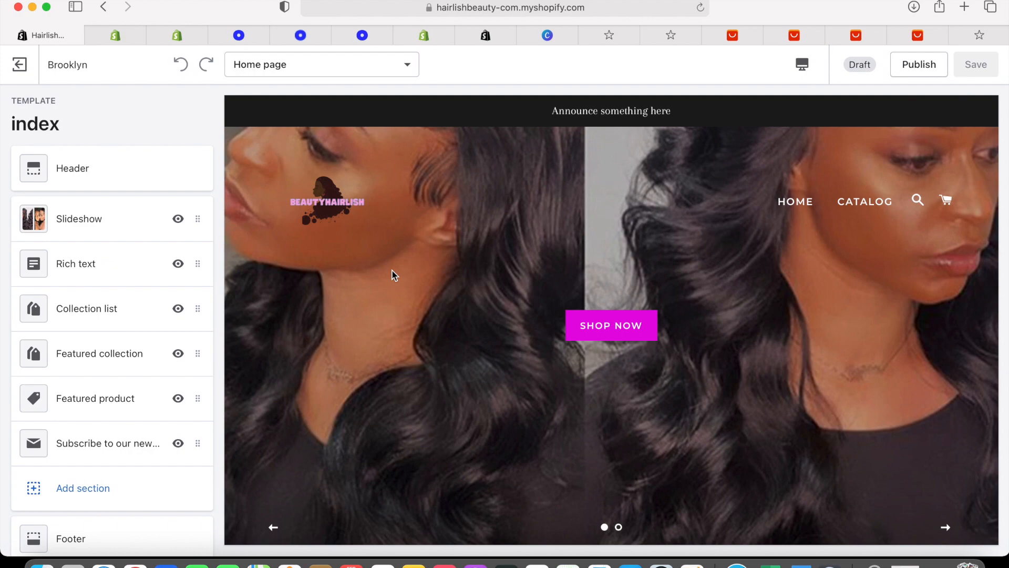
scroll(95, 273, "down", 5)
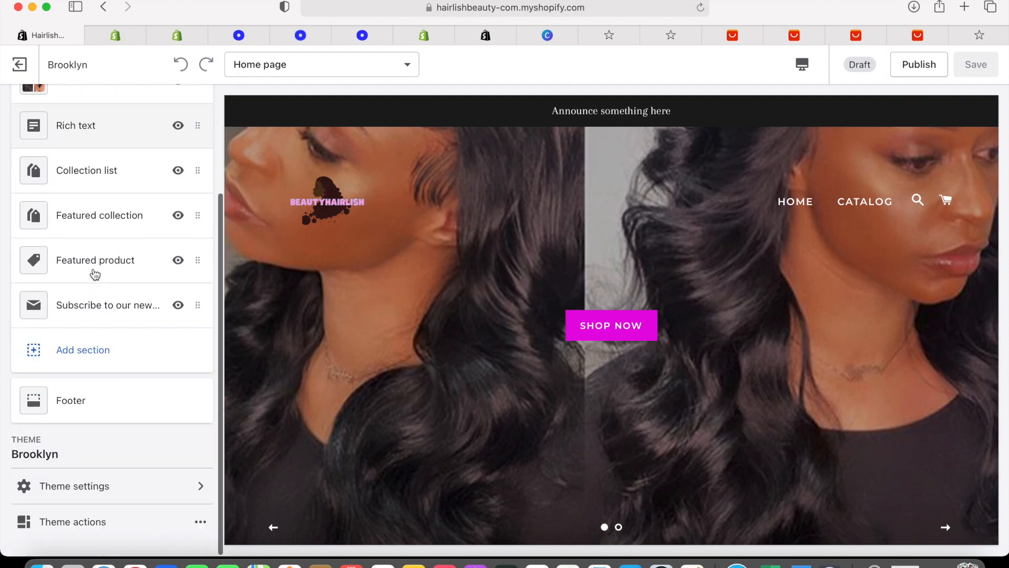
scroll(392, 284, "down", 10)
scroll(392, 283, "up", 4)
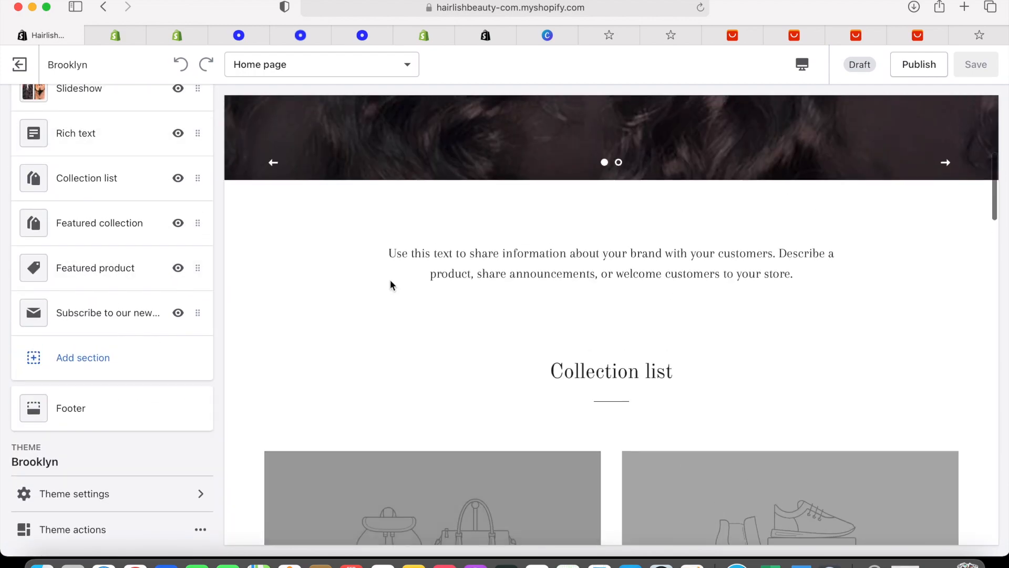
scroll(392, 284, "up", 4)
scroll(94, 219, "up", 3)
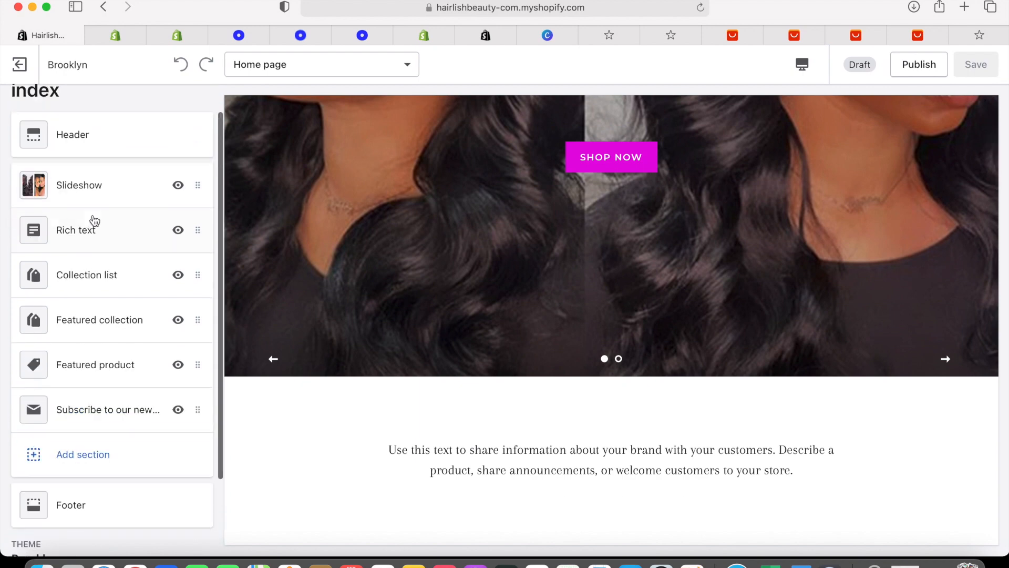
Delete the Rich text section's placeholder paragraph, leaving its text empty
left_click(101, 232)
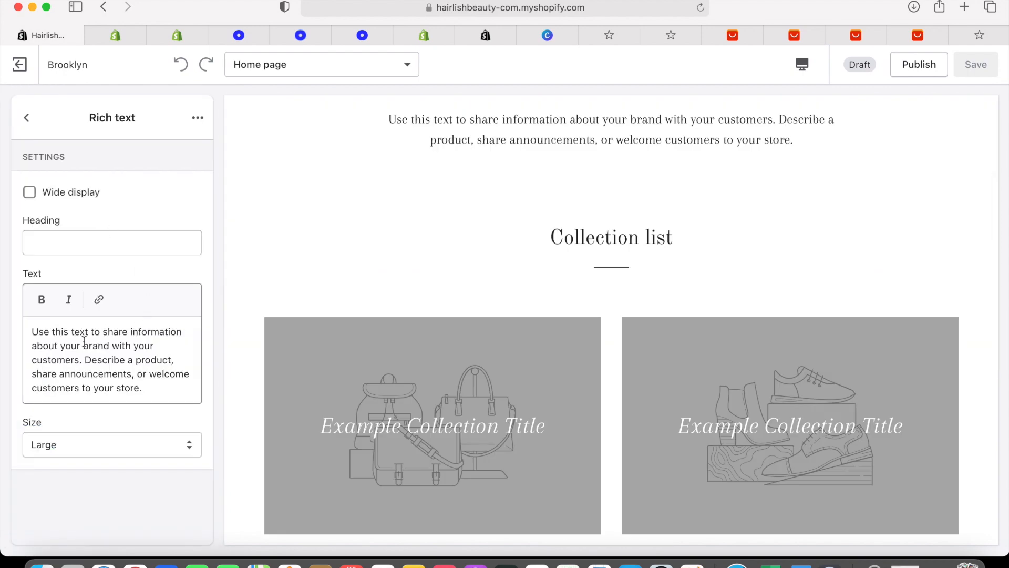
left_click_drag(33, 331, 168, 385)
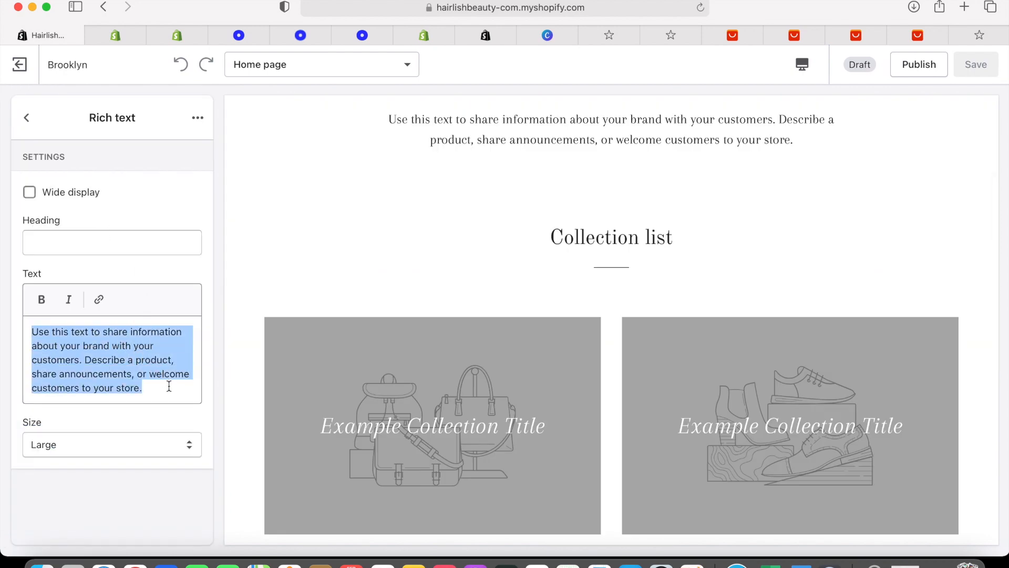
key("BackSpace")
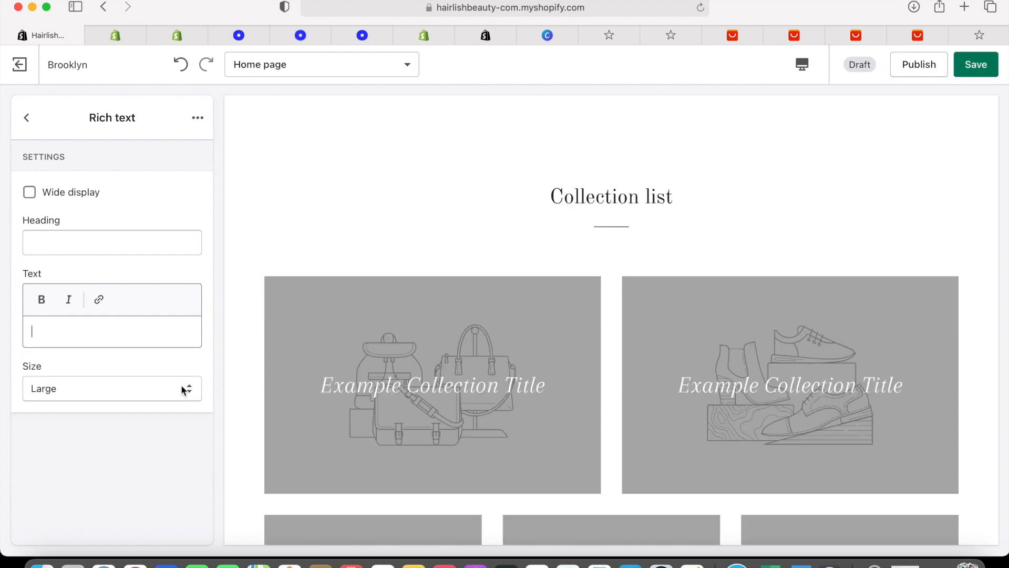
scroll(275, 277, "up", 10)
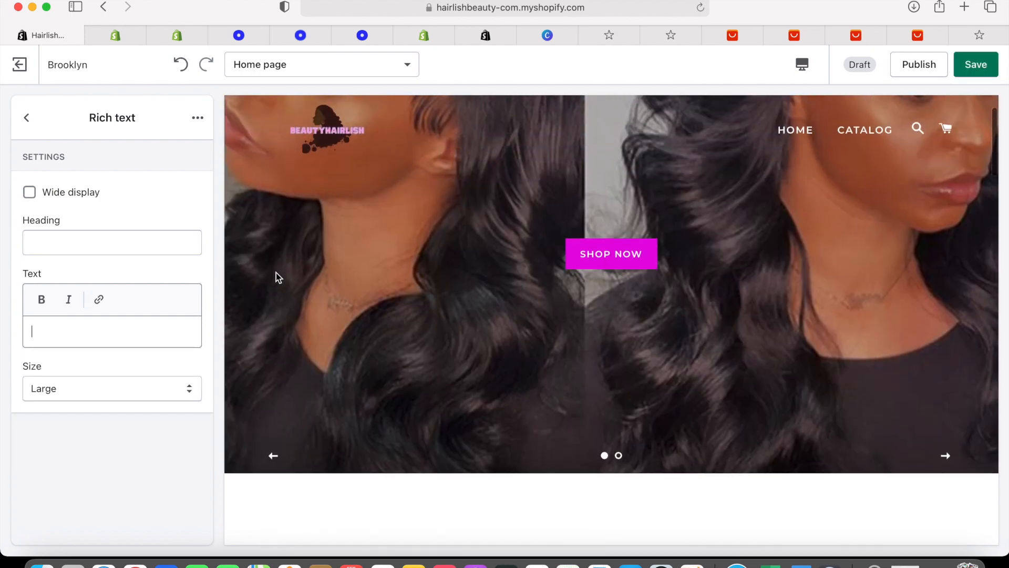
scroll(276, 273, "down", 15)
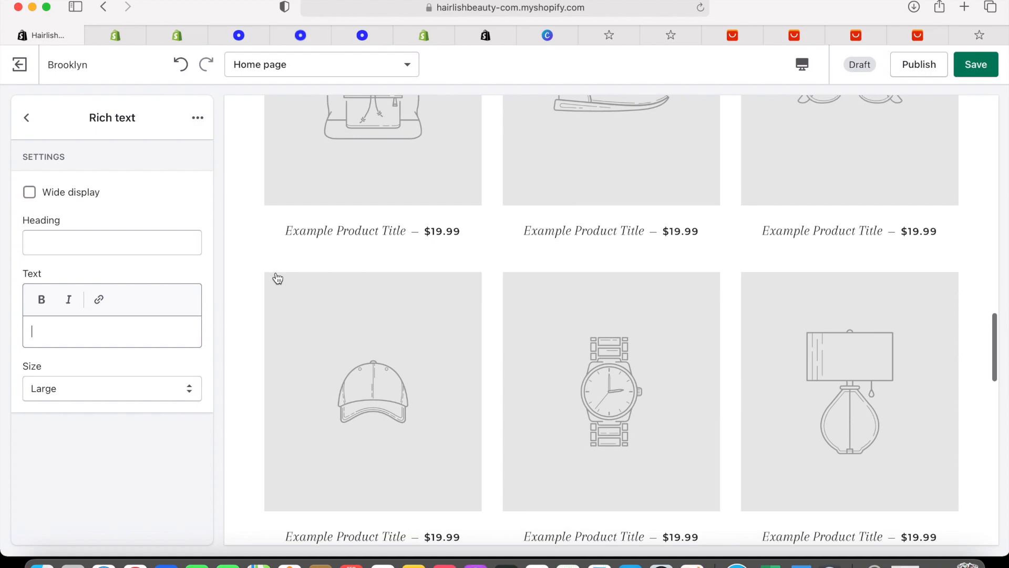
Browse the AliExpress hair bundle results and wig listings, then return to the Shopify editor
left_click(743, 41)
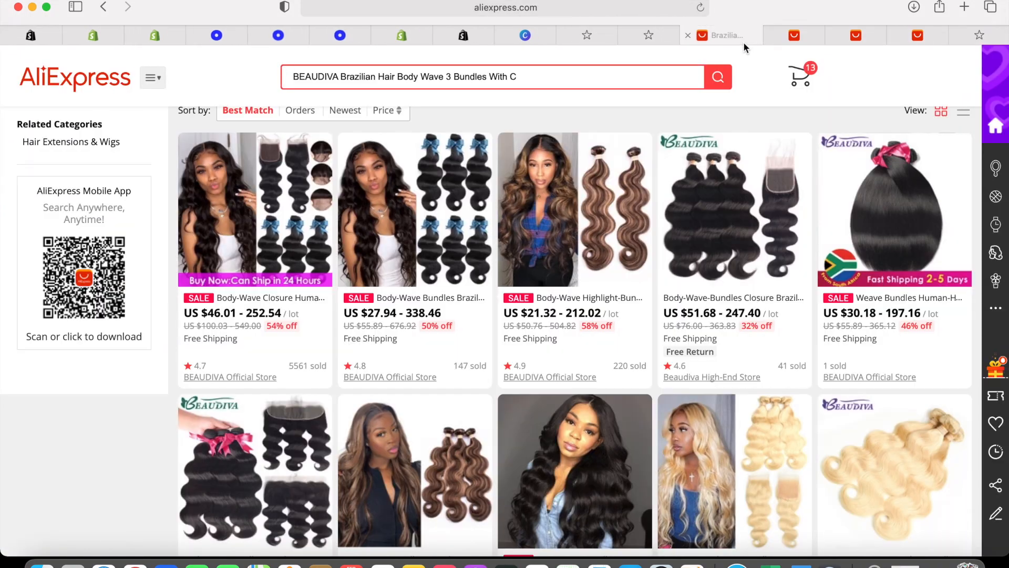
left_click(855, 35)
scroll(992, 48, "down", 15)
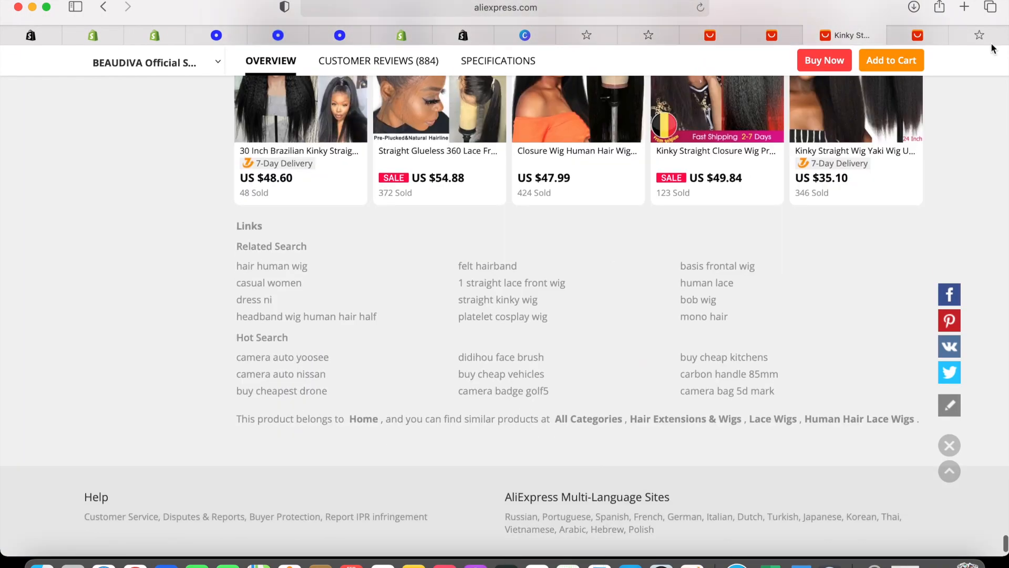
left_click(917, 35)
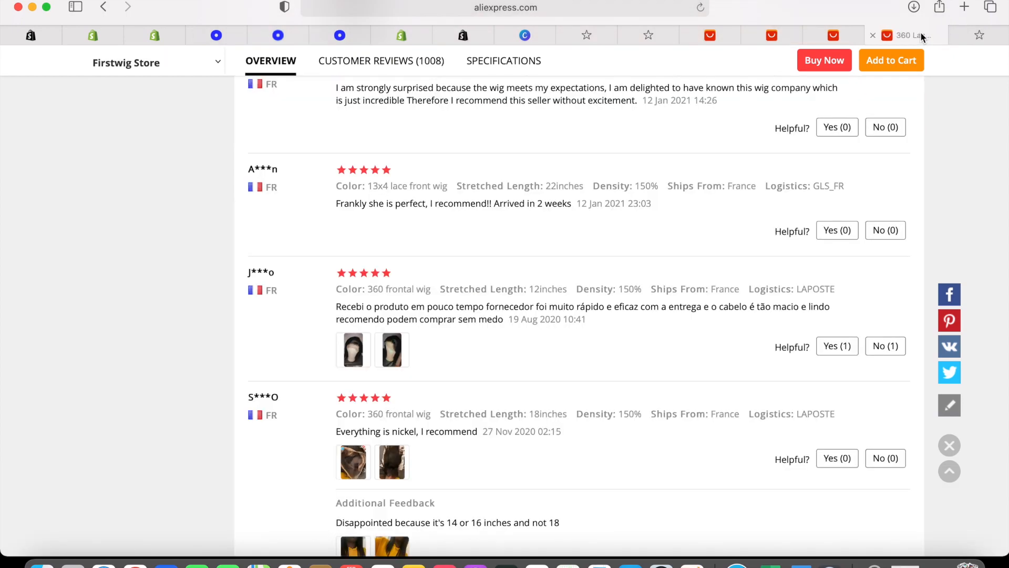
scroll(547, 287, "up", 5)
scroll(546, 286, "up", 20)
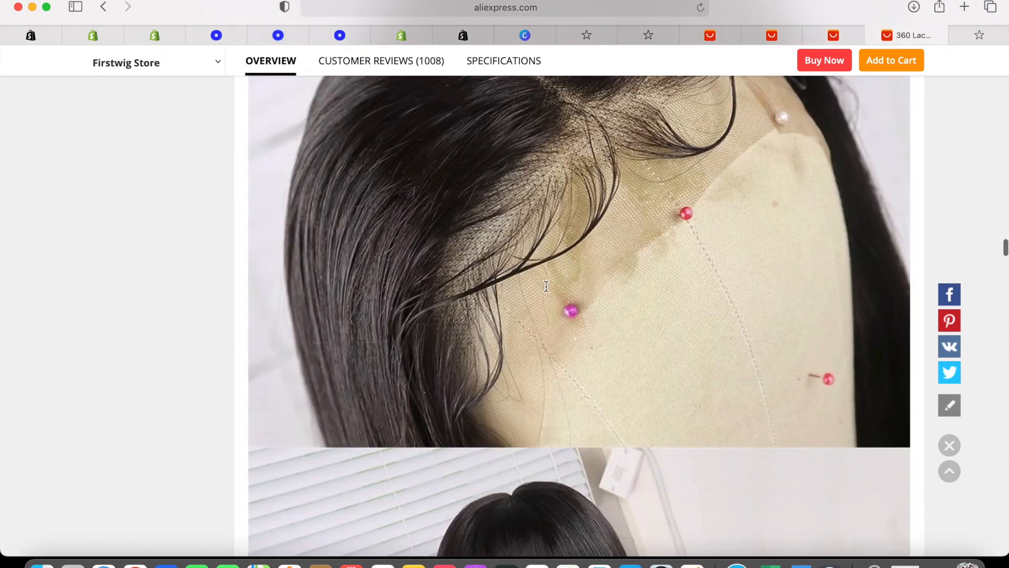
key("ctrl+Tab")
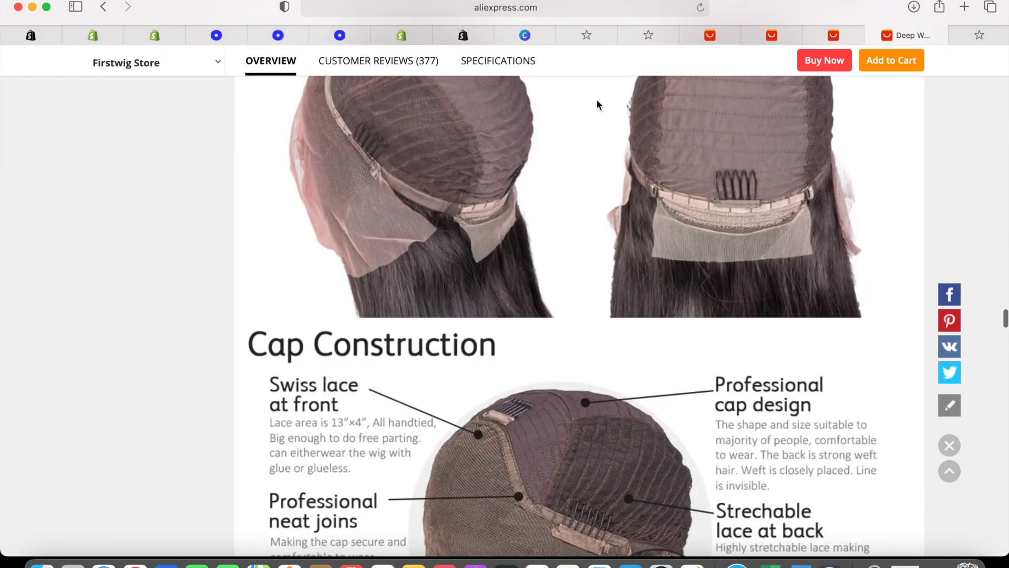
left_click(55, 34)
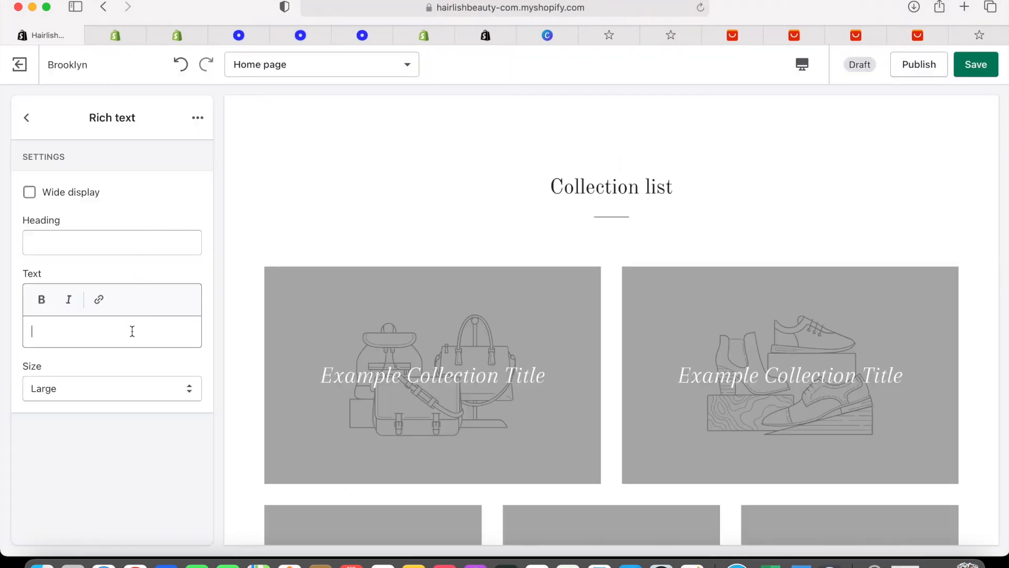
Enter 'Hello welcome to Hairlishbeautyshop' as the Rich text message and save it
type("Hello wel")
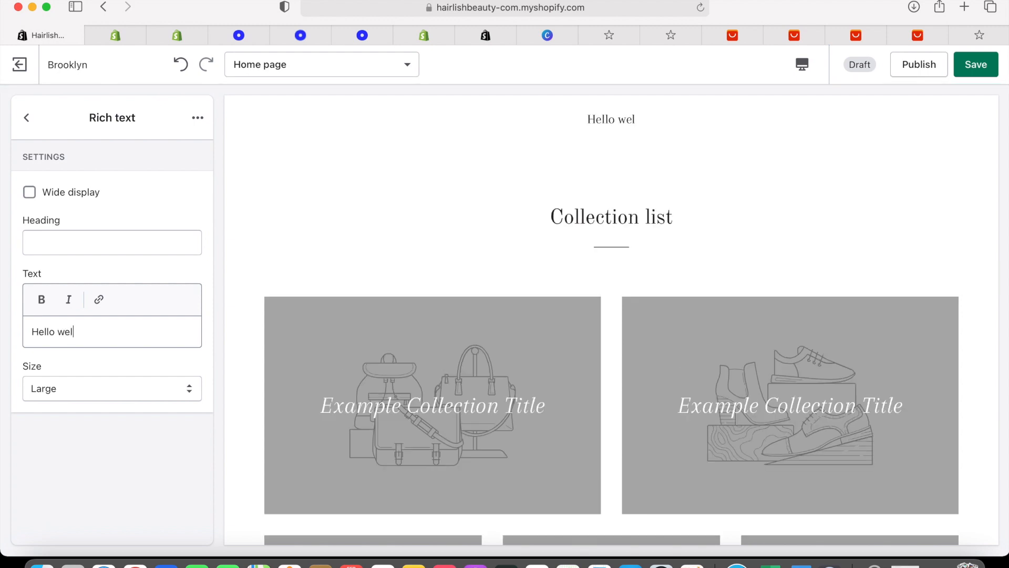
type("comw")
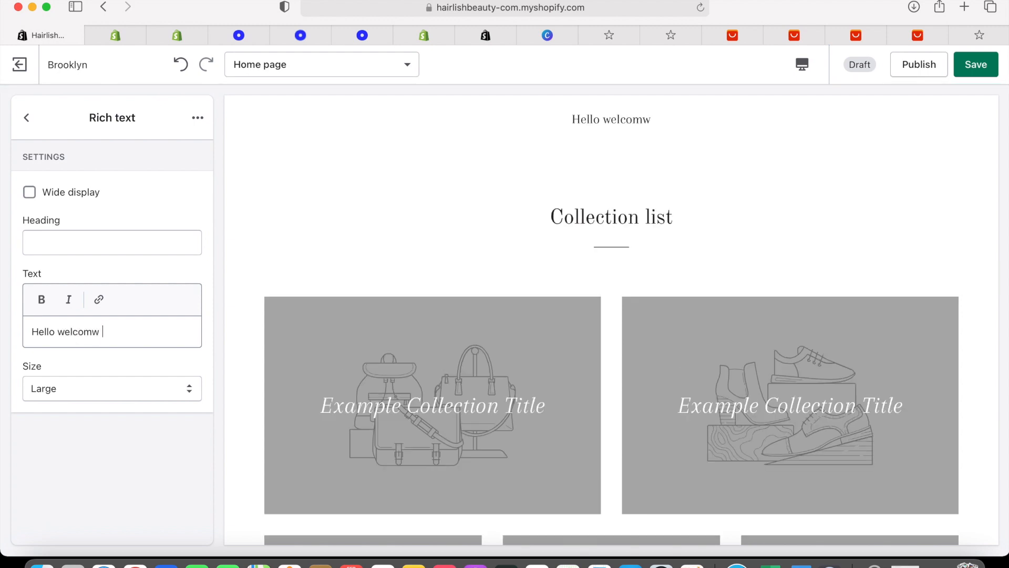
key("BackSpace")
type("e to ")
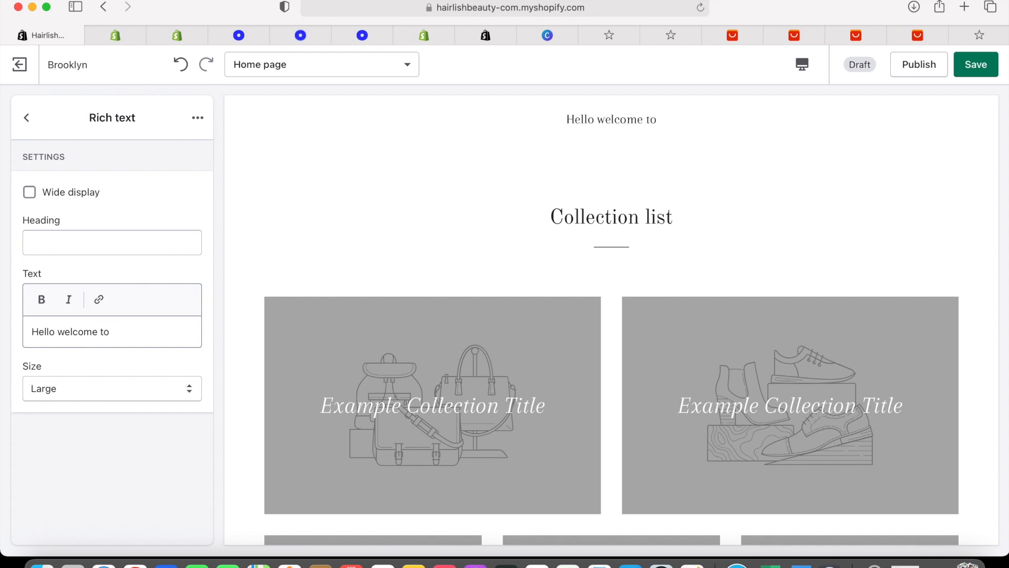
type("Hairl")
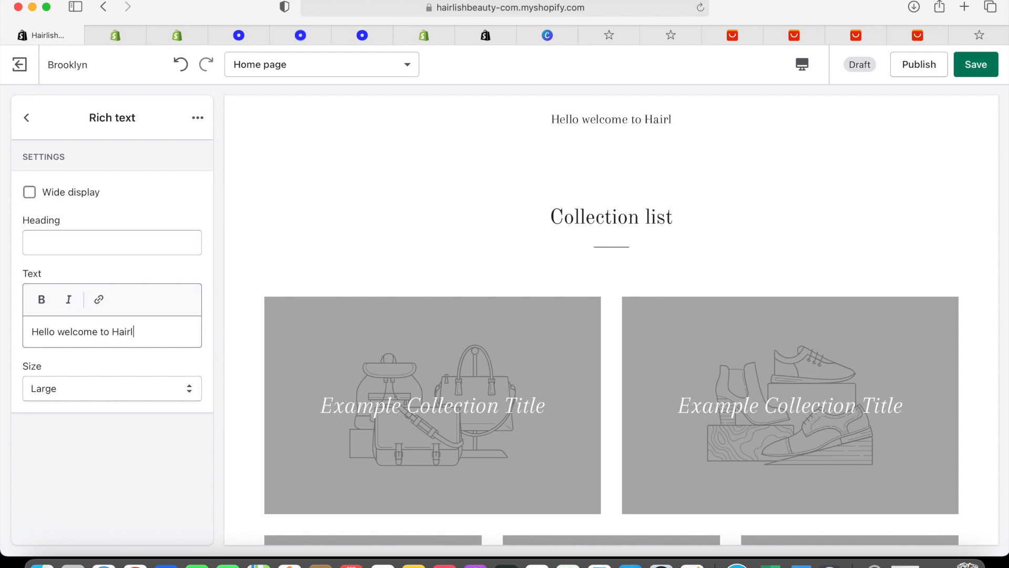
type("ishbeauty")
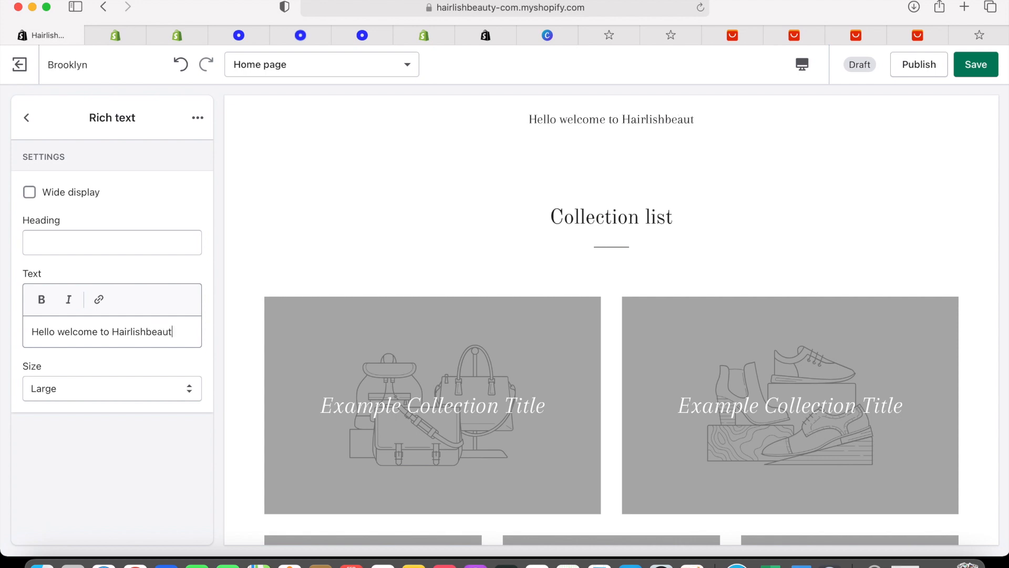
type("shop")
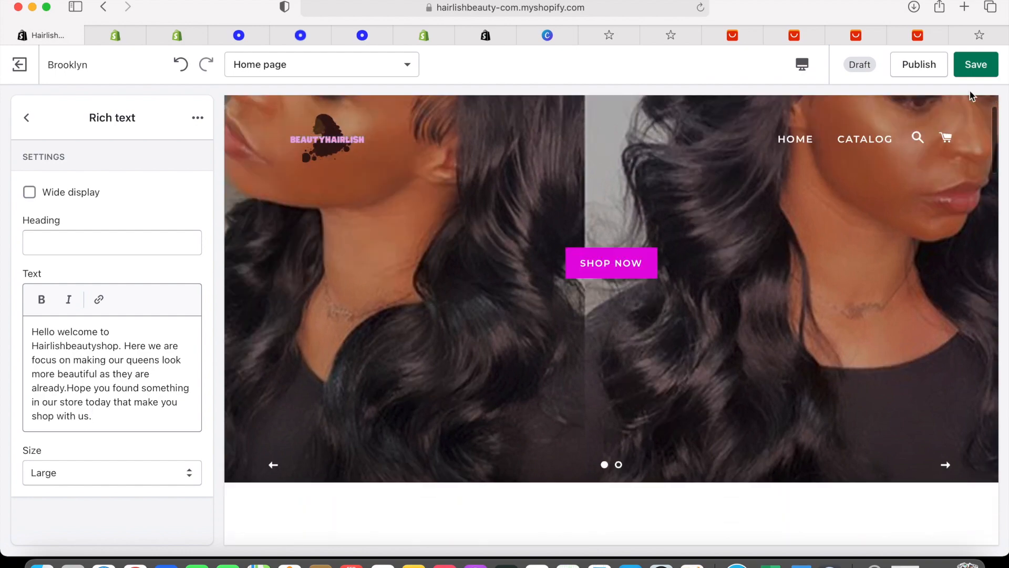
left_click(976, 64)
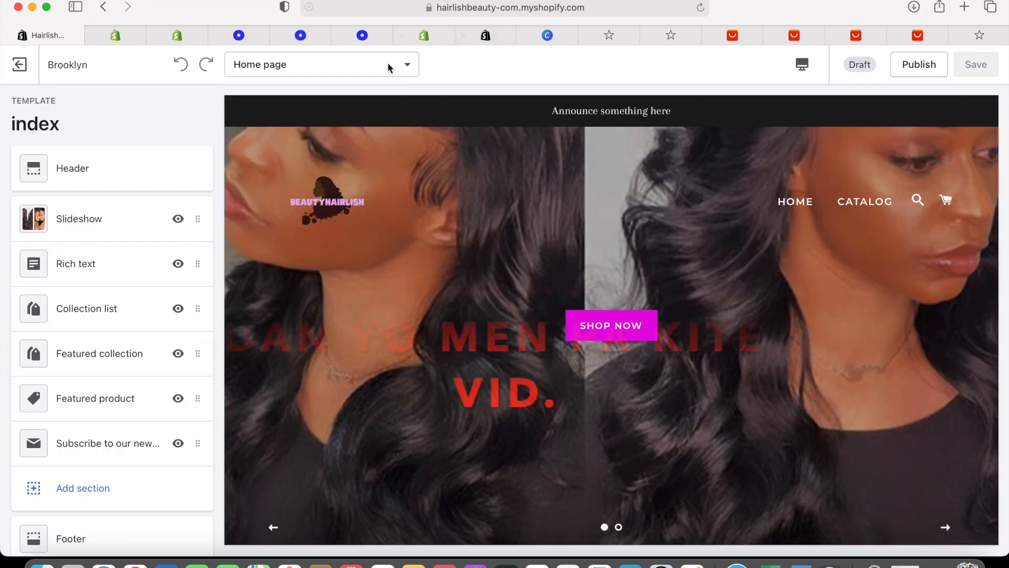
Hide the Featured product and Featured collection sections from the home page
scroll(382, 225, "down", 5)
scroll(383, 225, "down", 10)
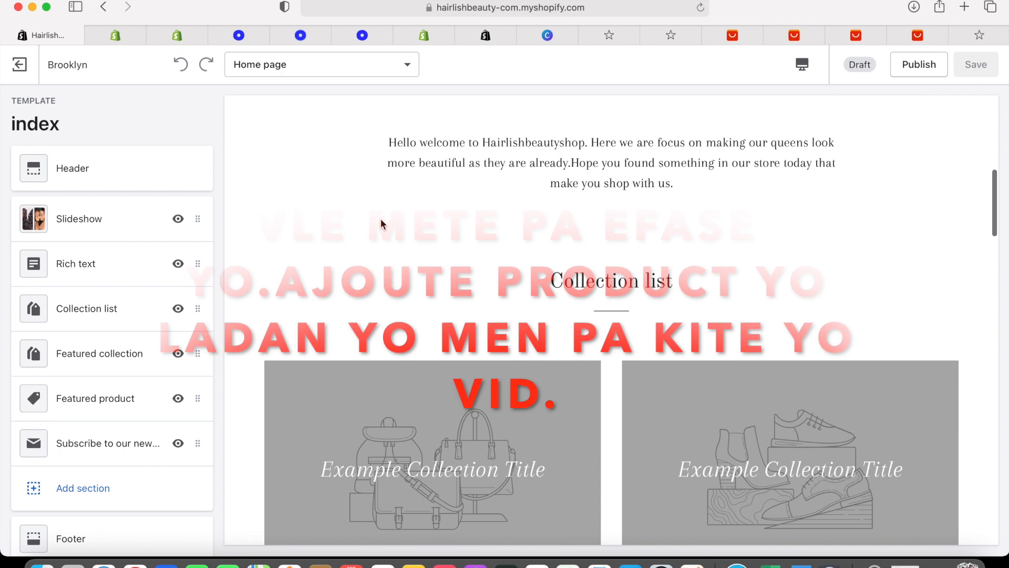
scroll(683, 219, "down", 10)
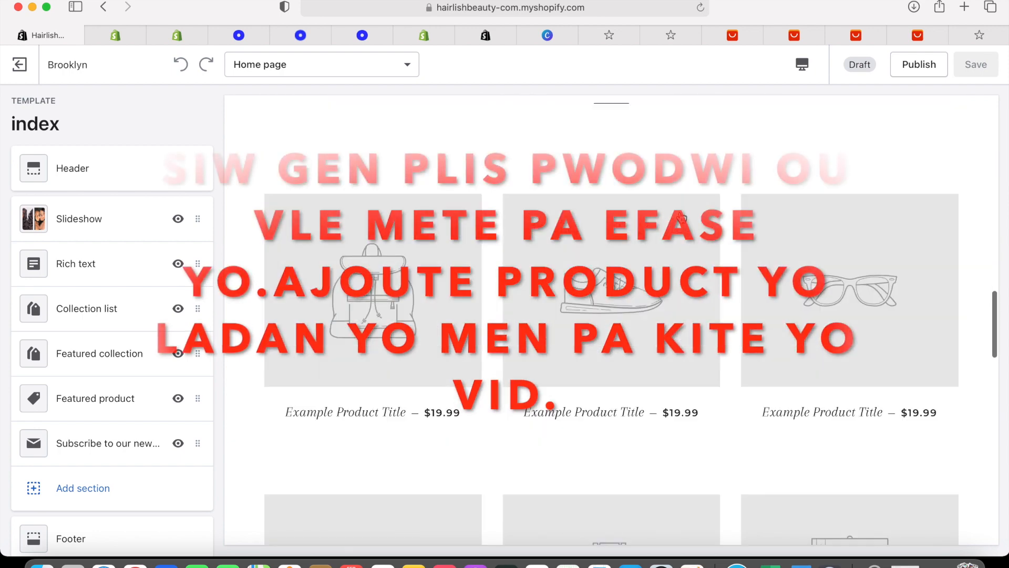
scroll(683, 217, "down", 15)
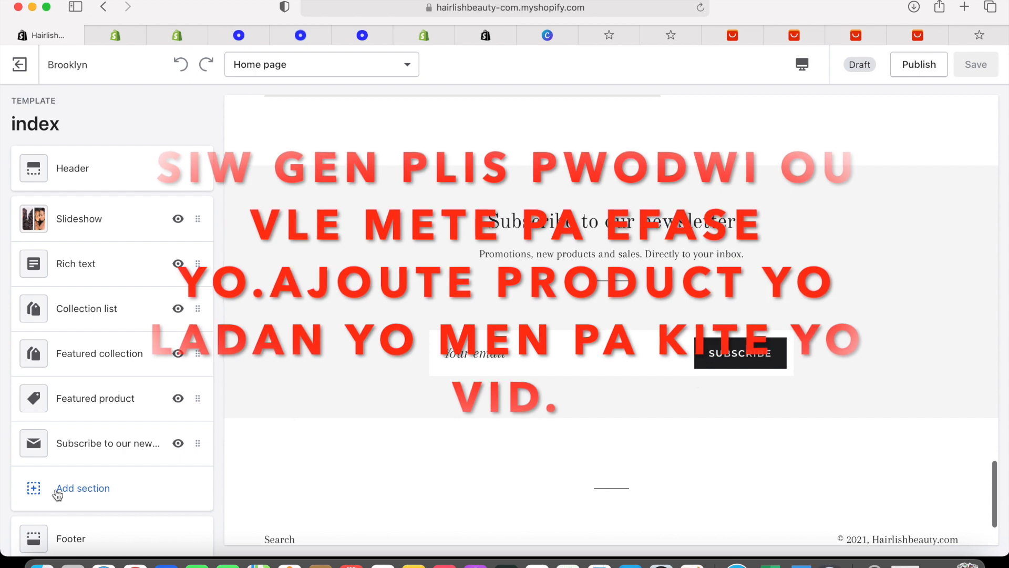
scroll(113, 343, "down", 3)
scroll(113, 343, "down", 1)
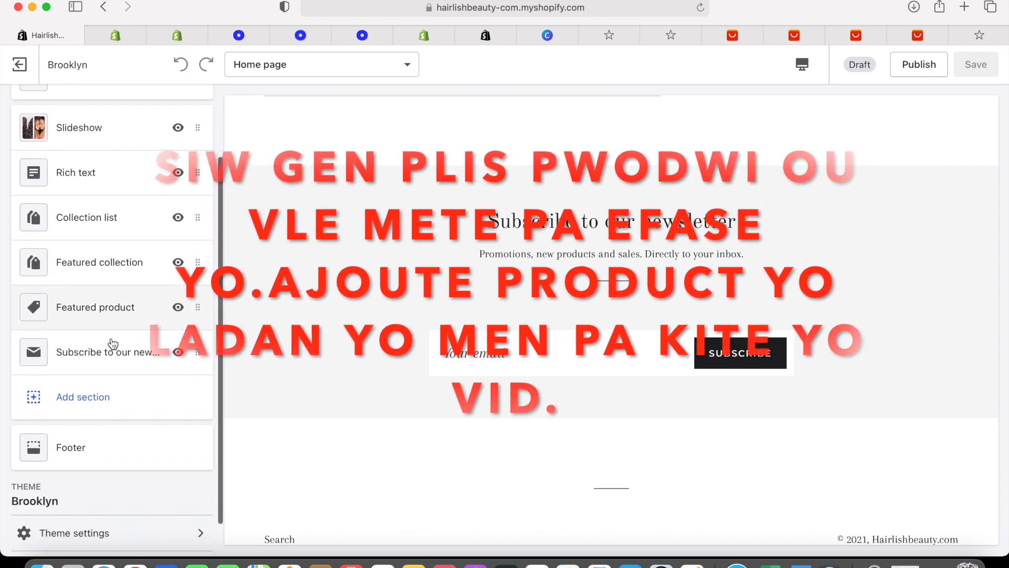
left_click(178, 310)
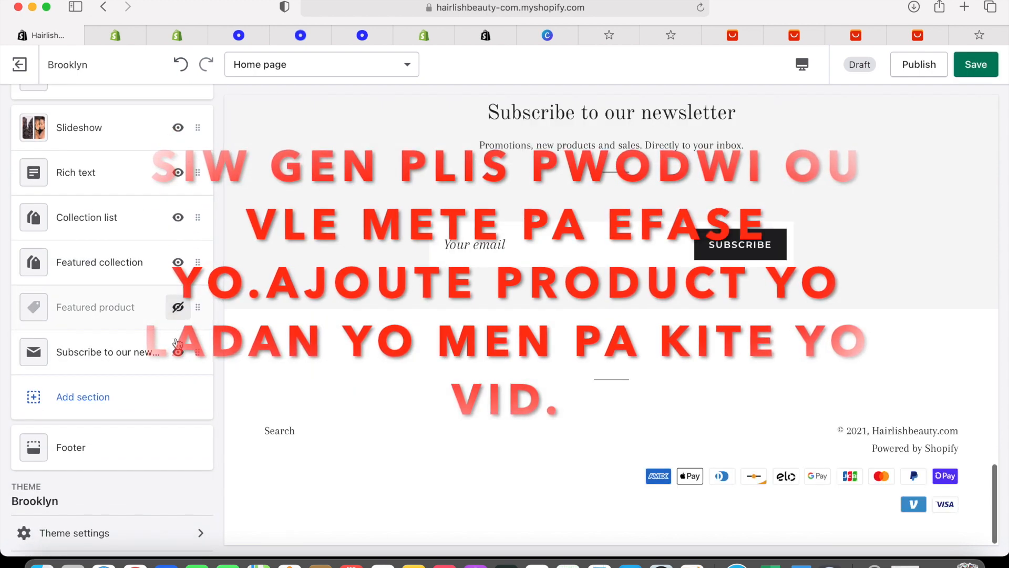
left_click(171, 261)
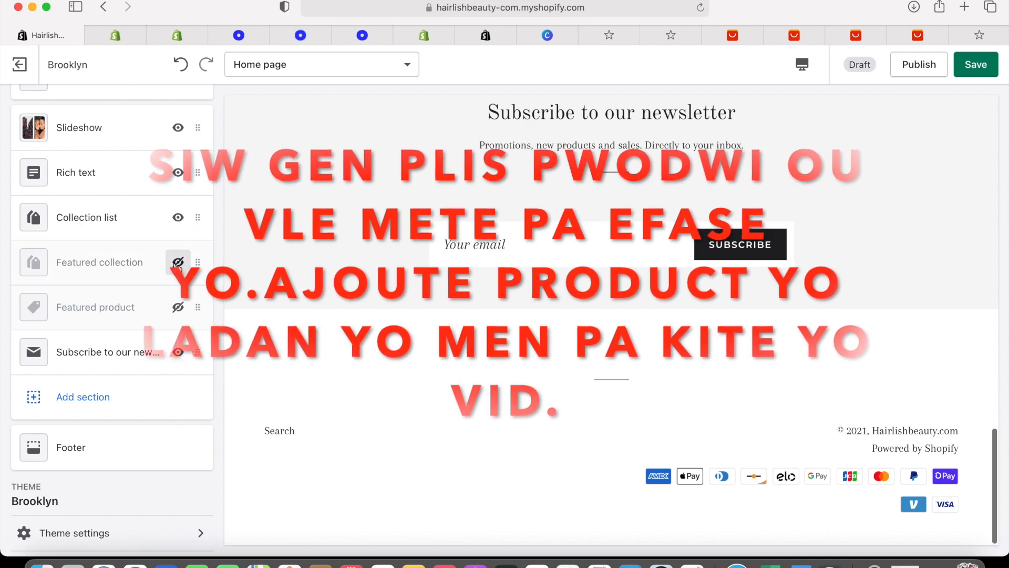
Check the preview shows the newsletter signup below the collection list, then save
scroll(272, 216, "up", 15)
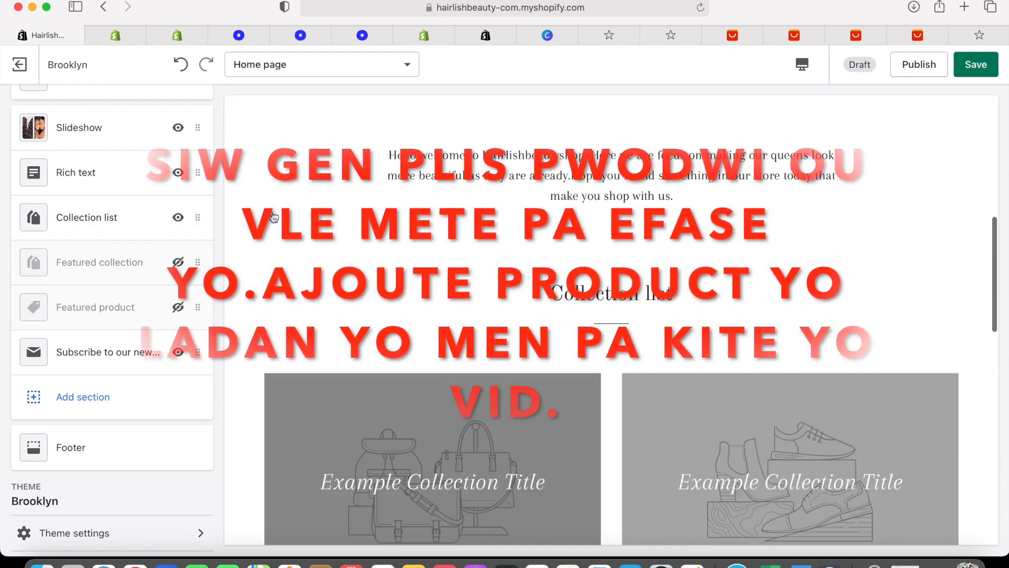
scroll(273, 217, "down", 6)
scroll(273, 217, "down", 1)
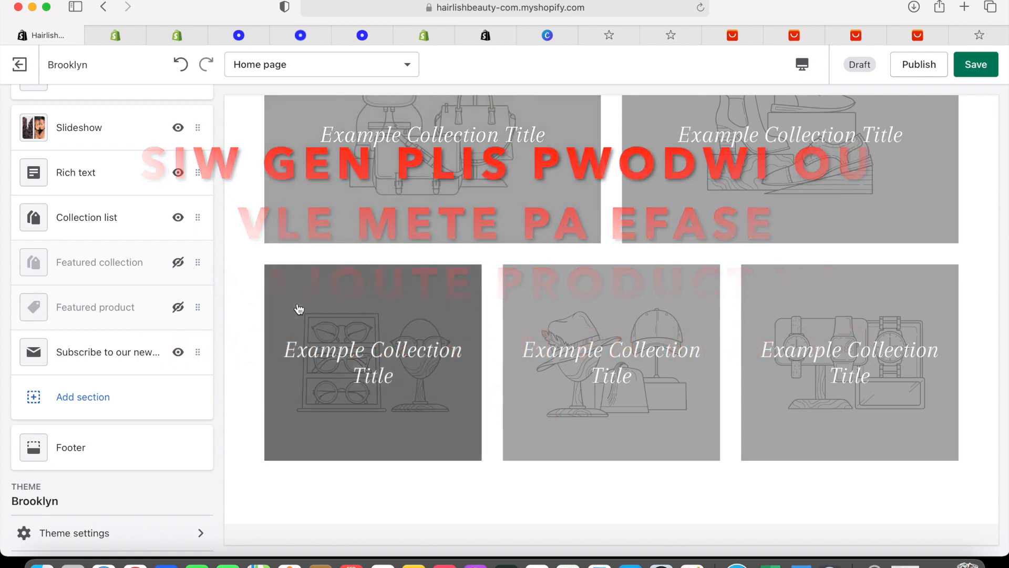
scroll(487, 277, "down", 4)
scroll(488, 275, "down", 8)
scroll(487, 275, "up", 20)
left_click(959, 70)
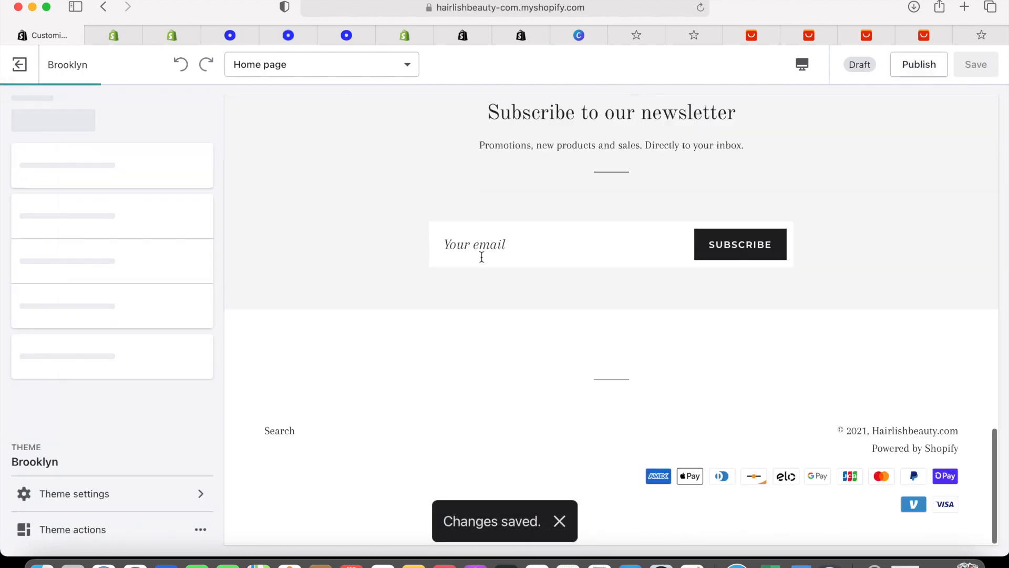
scroll(482, 257, "up", 15)
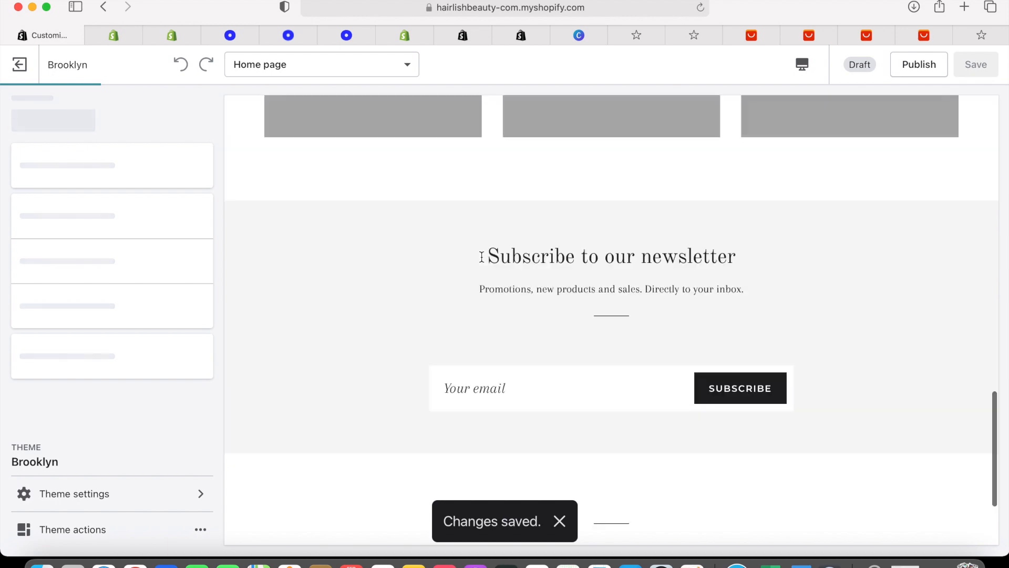
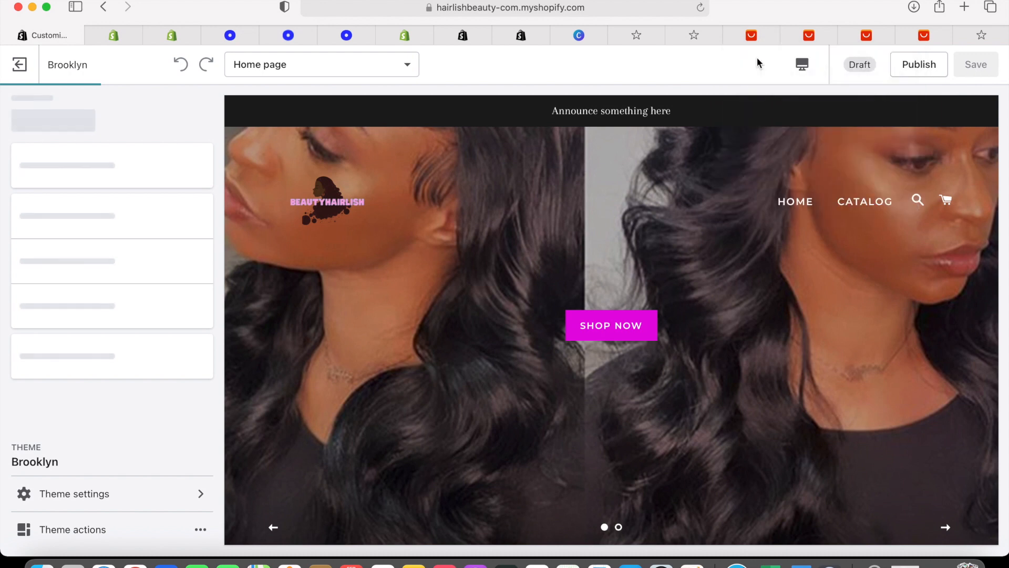
Replace the 'Announce something here' placeholder with 'Free Shipping Over 200'
scroll(130, 256, "down", 10)
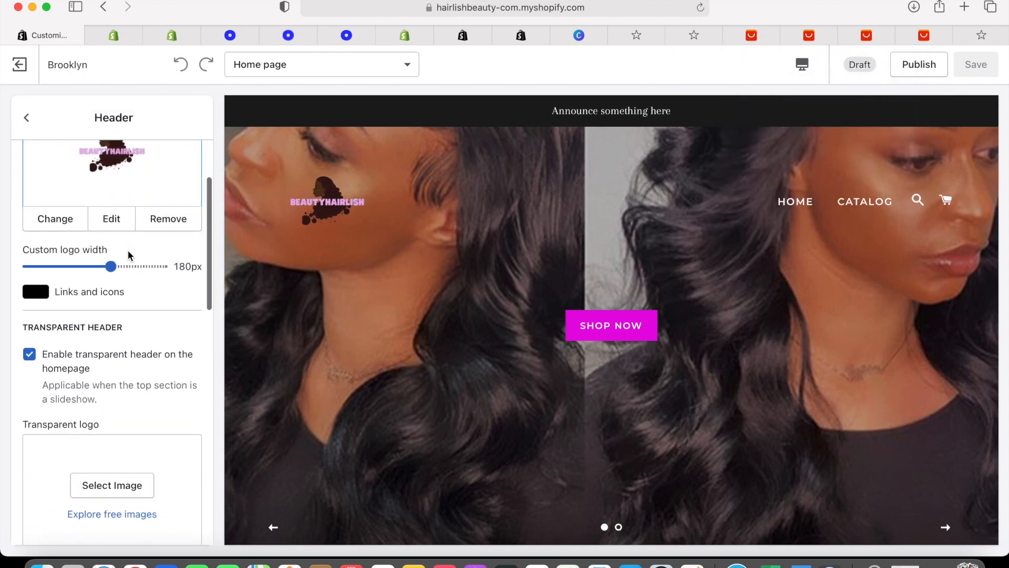
scroll(128, 255, "down", 10)
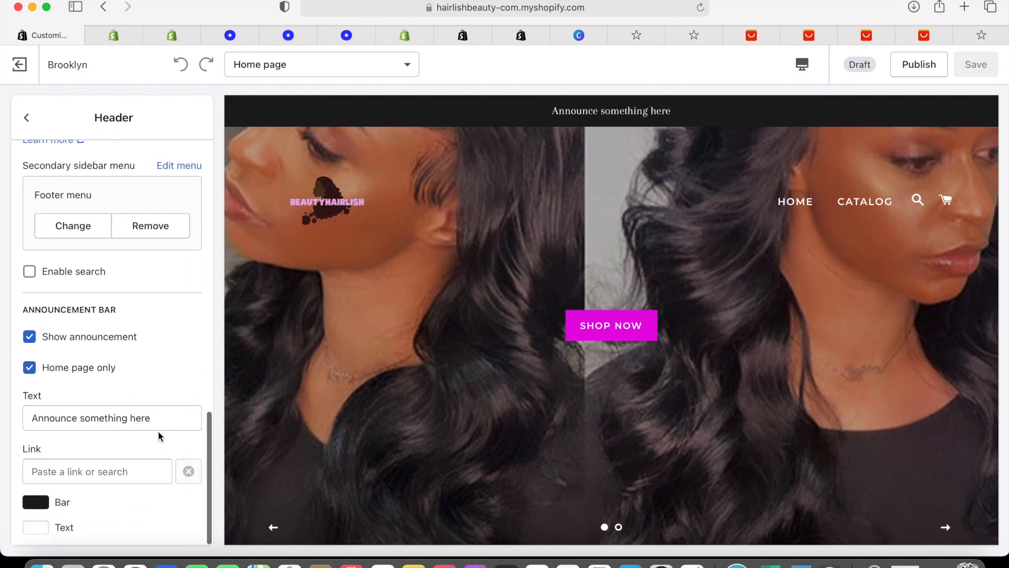
left_click_drag(155, 417, 29, 418)
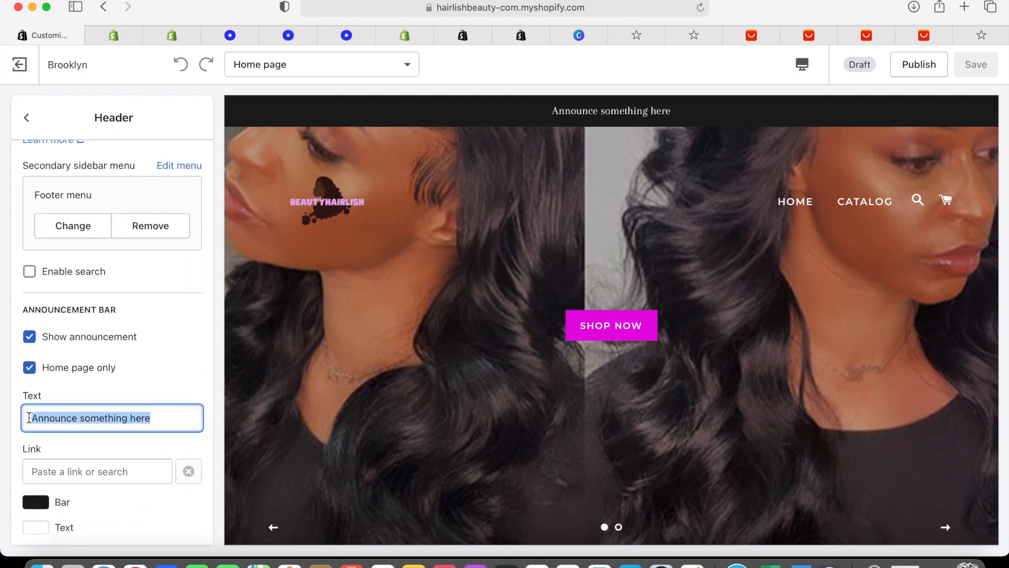
key("BackSpace")
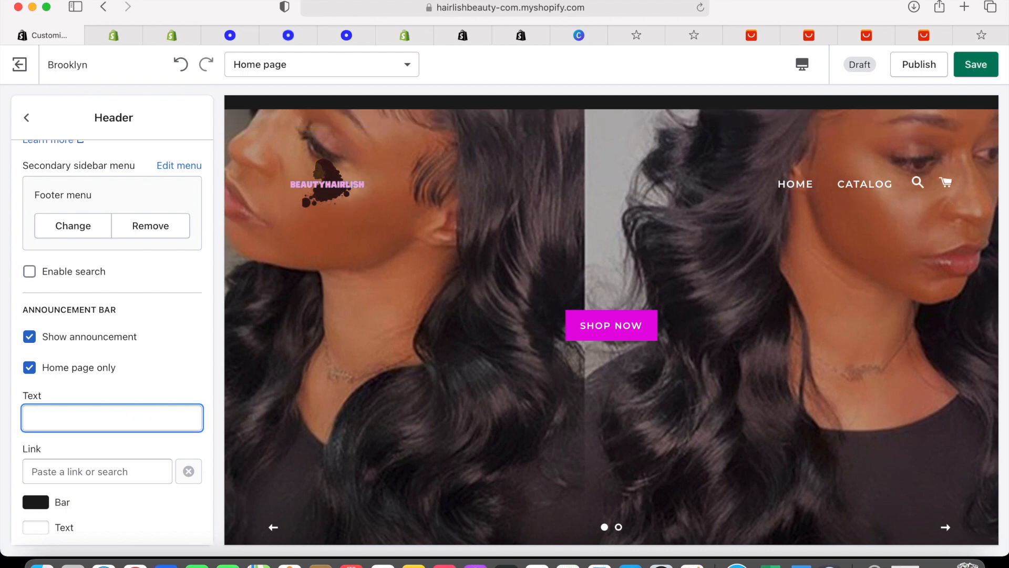
type("Free Sh")
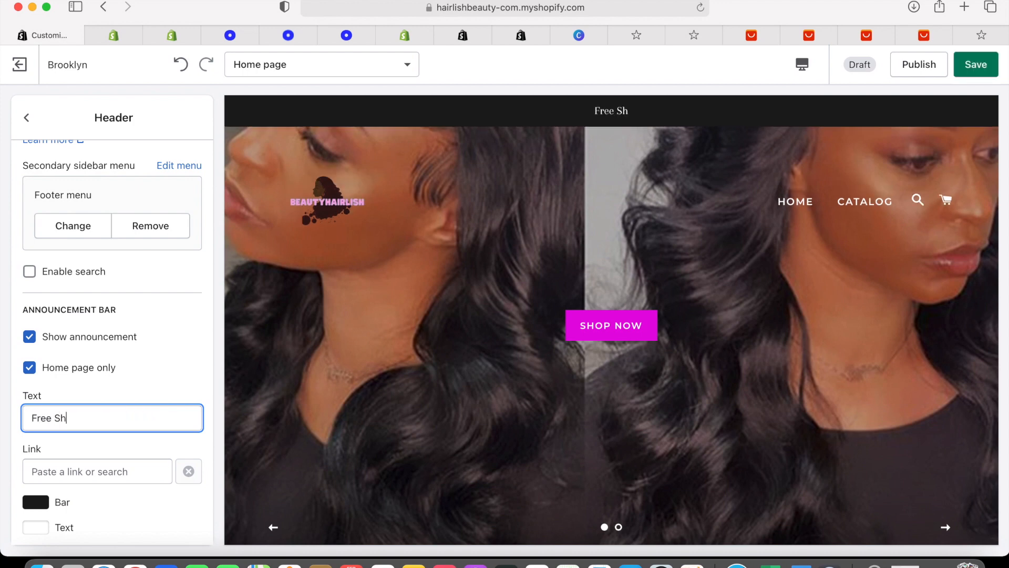
type("ipping Over 200")
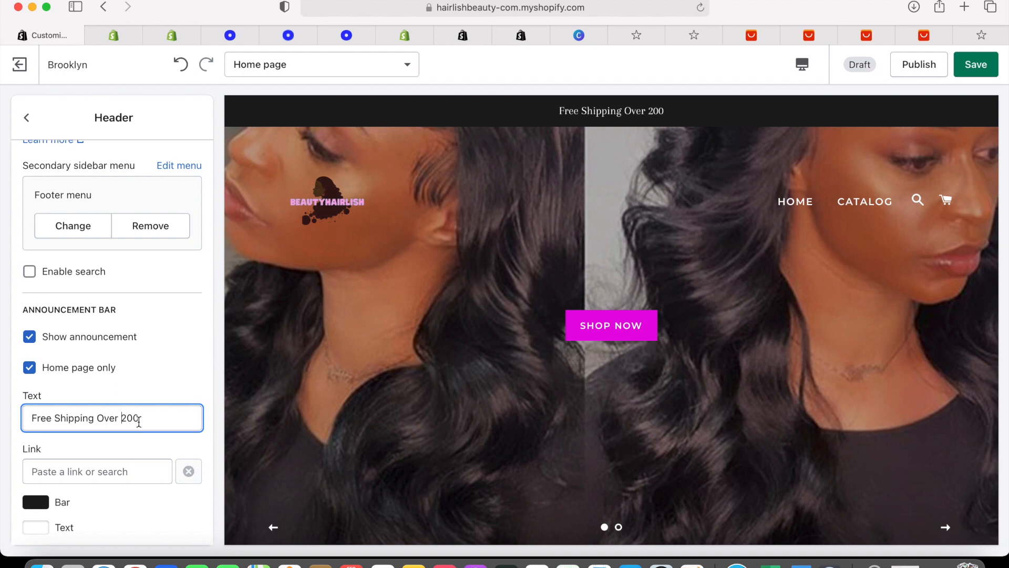
Reword the announcement to 'Free Shipping On Everything'
left_click_drag(143, 421, 164, 423)
key("BackSpace")
key("BackSpace")
key("BackSpace")
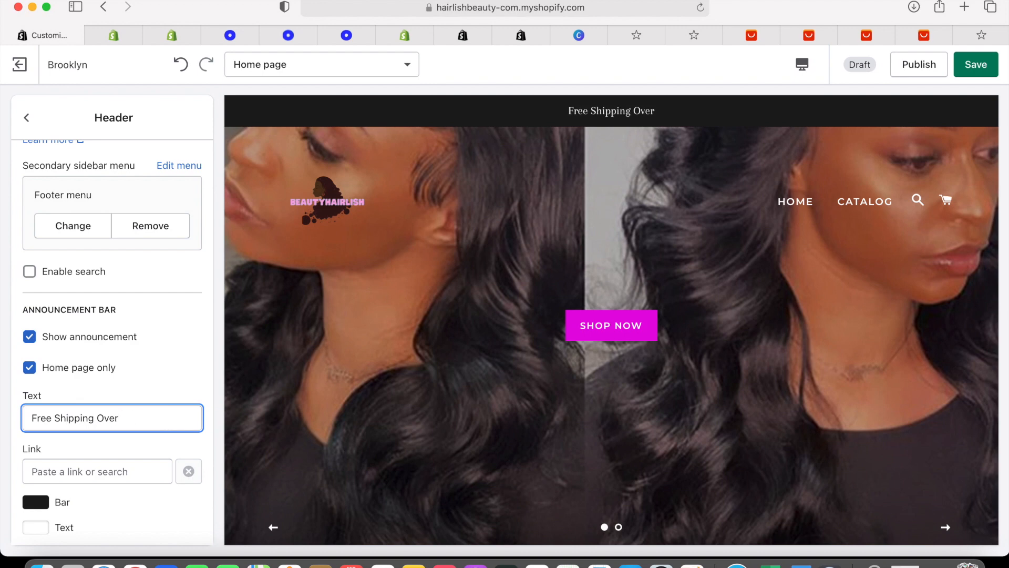
key("BackSpace")
key("BackSpace")
key("BackSpace")
key("BackSpace")
key("BackSpace")
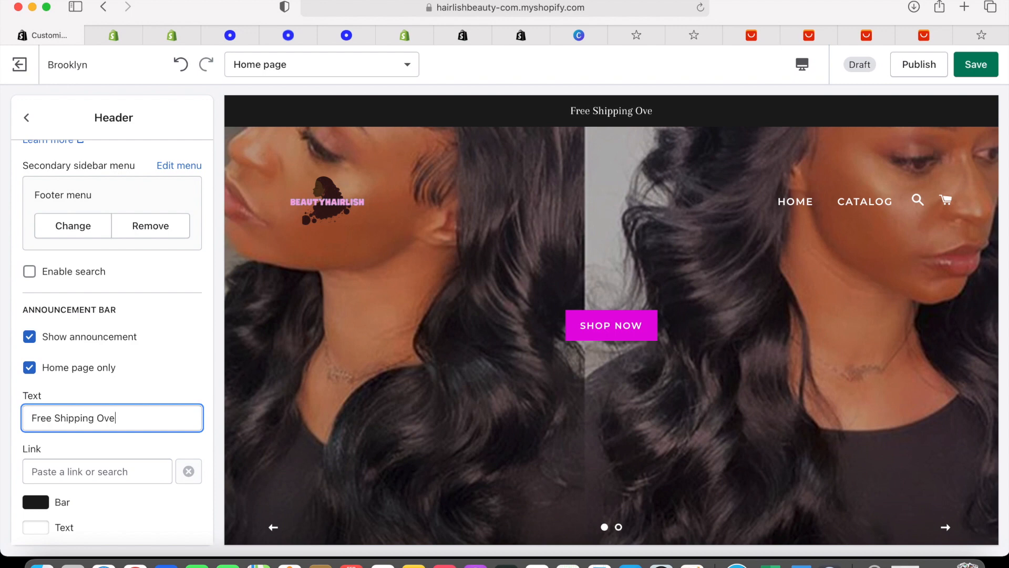
type("On")
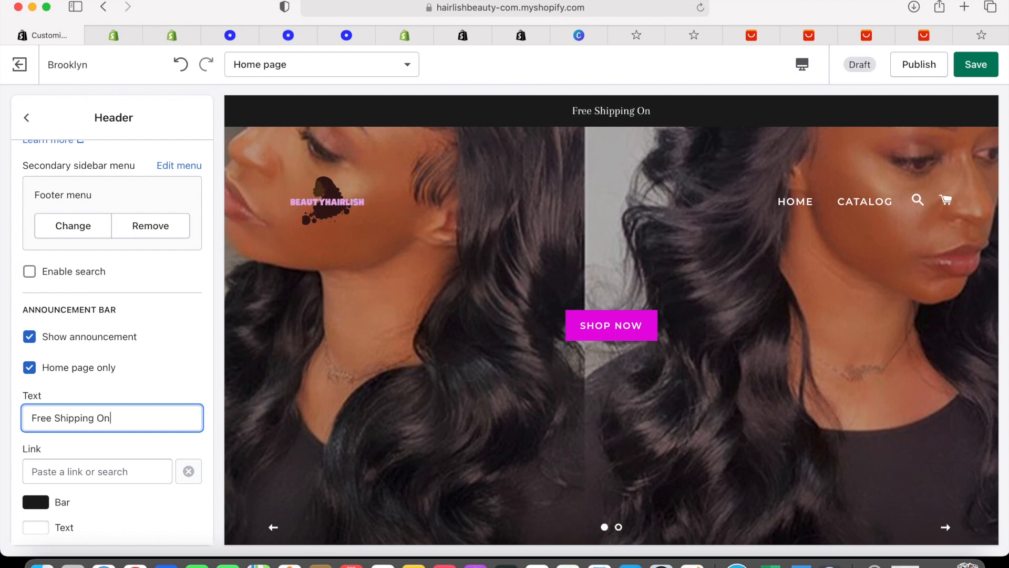
type(" E")
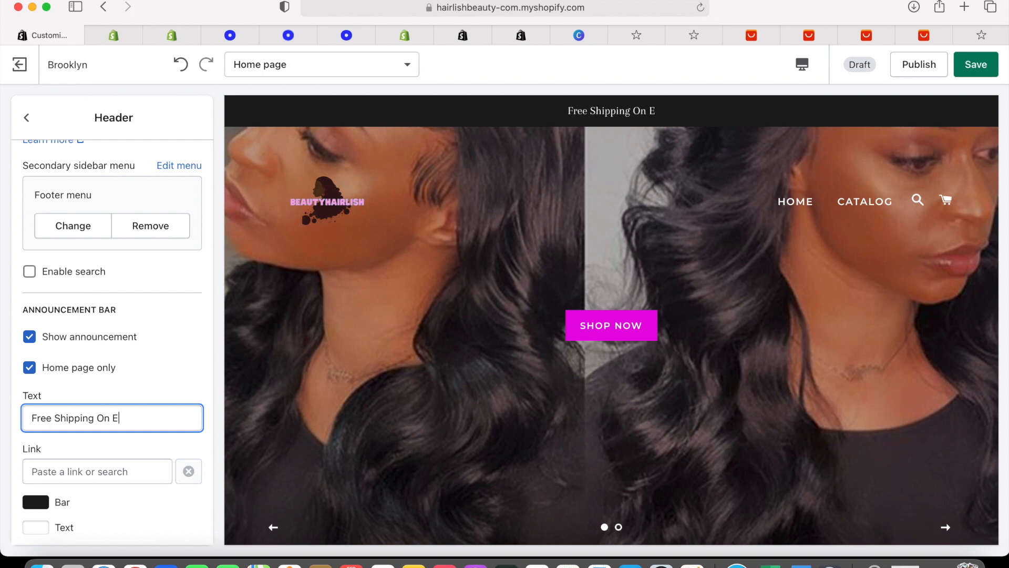
type("verything")
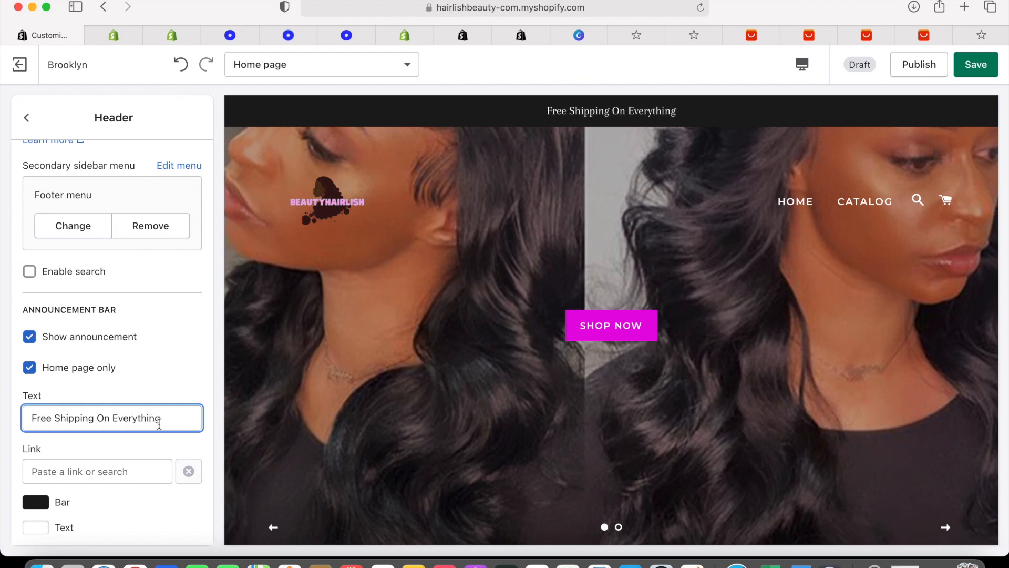
Check the bar colour and home-page-only announcement options, leaving both unchanged
left_click(36, 502)
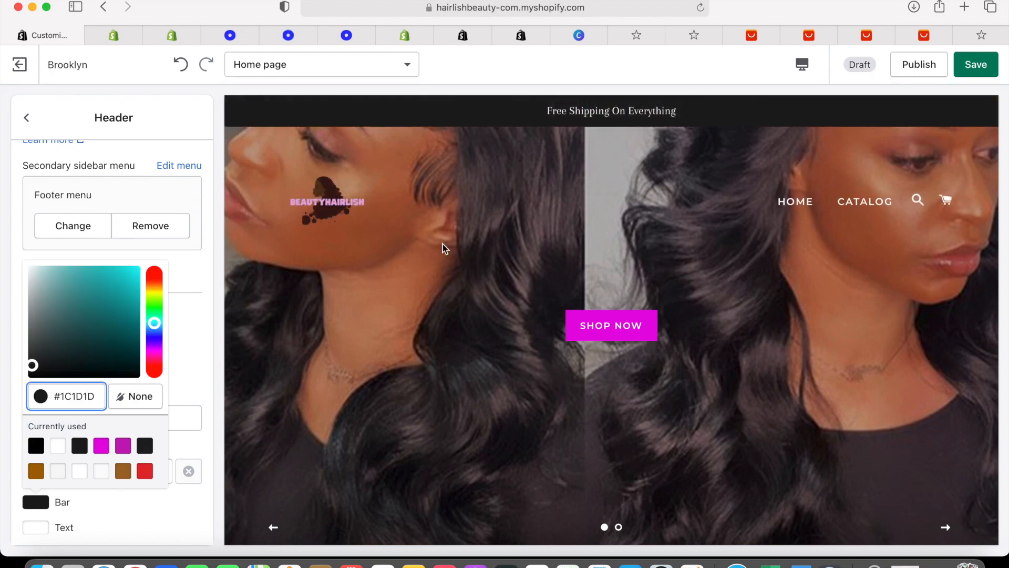
left_click(212, 286)
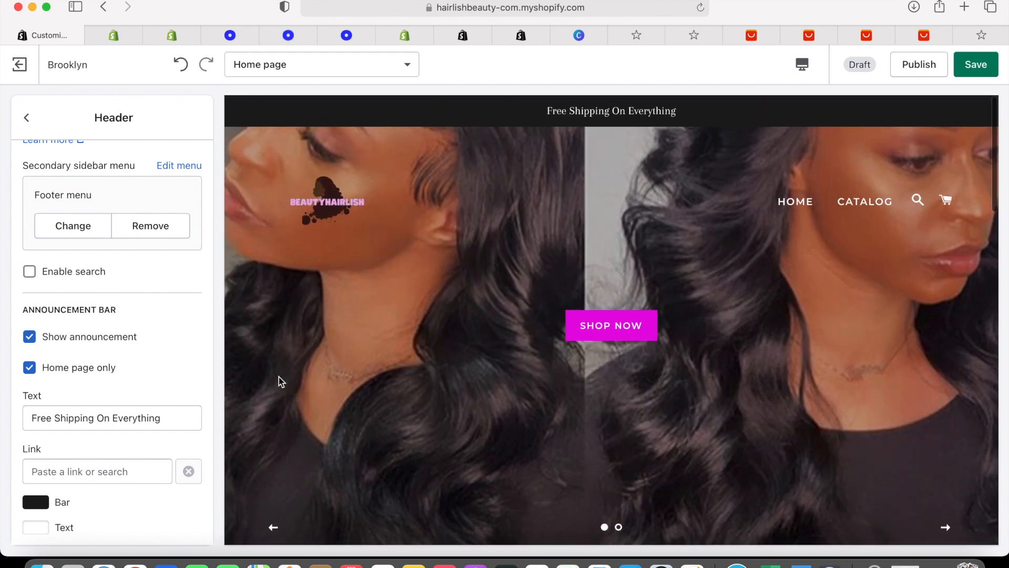
scroll(165, 378, "down", 1)
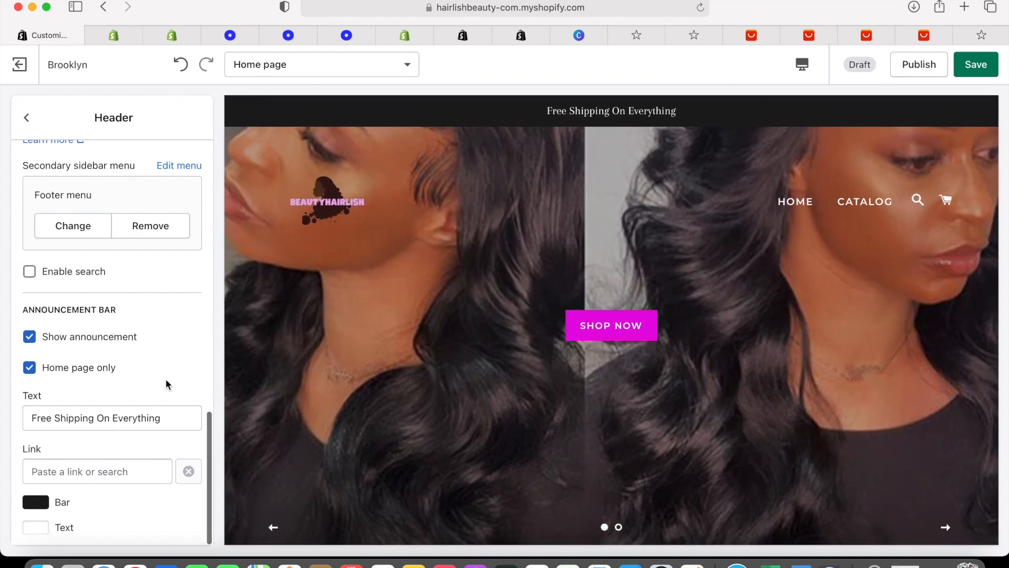
left_click(32, 370)
left_click(33, 370)
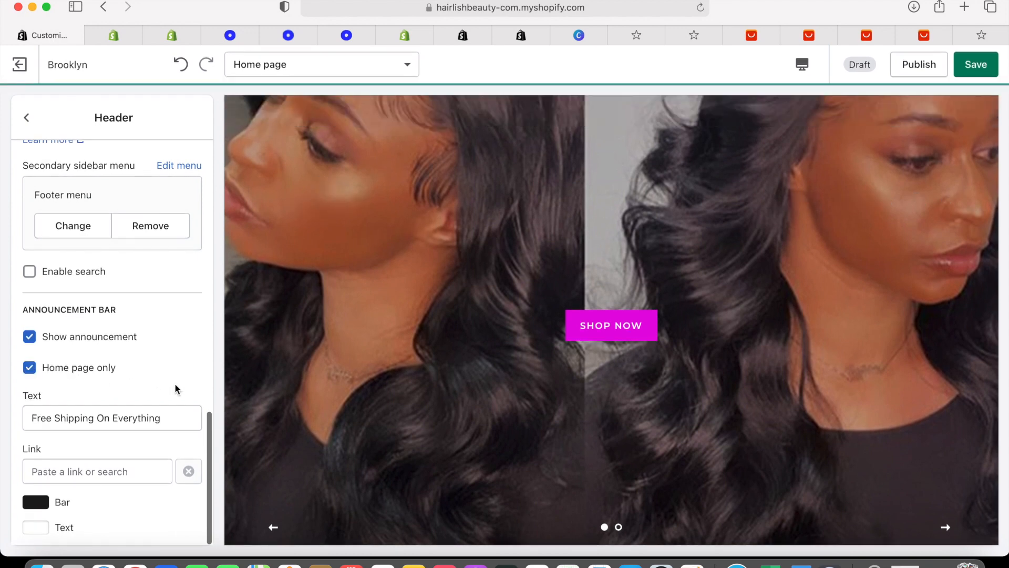
scroll(174, 383, "up", 5)
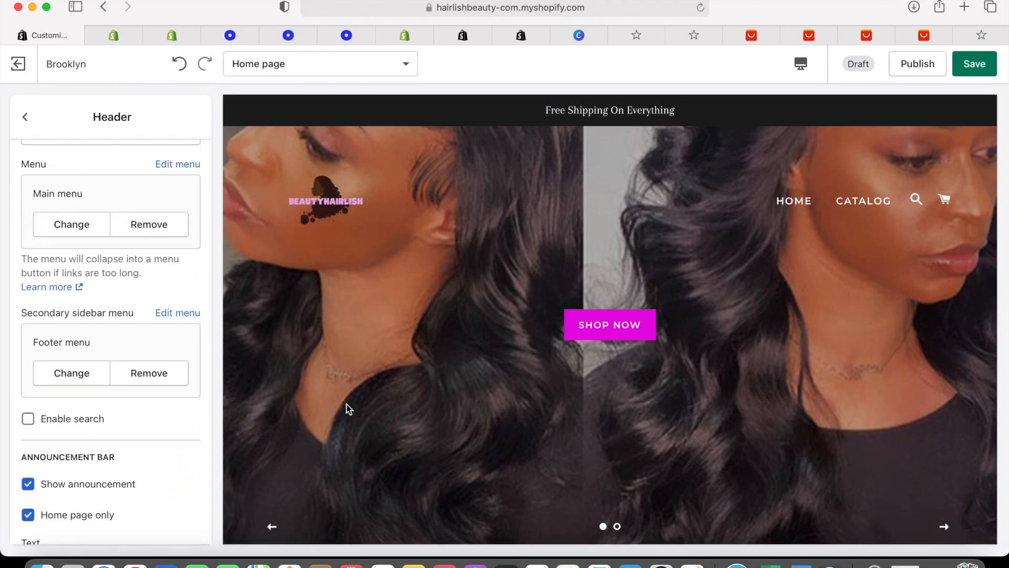
scroll(351, 420, "down", 1)
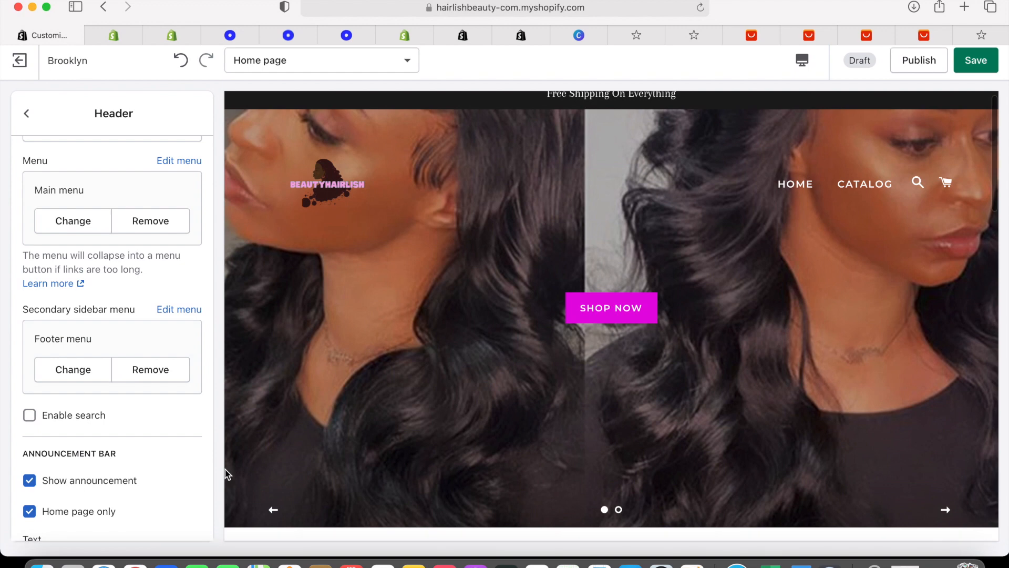
scroll(101, 439, "down", 5)
Make the announcement bar magenta (#E407E1) and save the theme
left_click(43, 502)
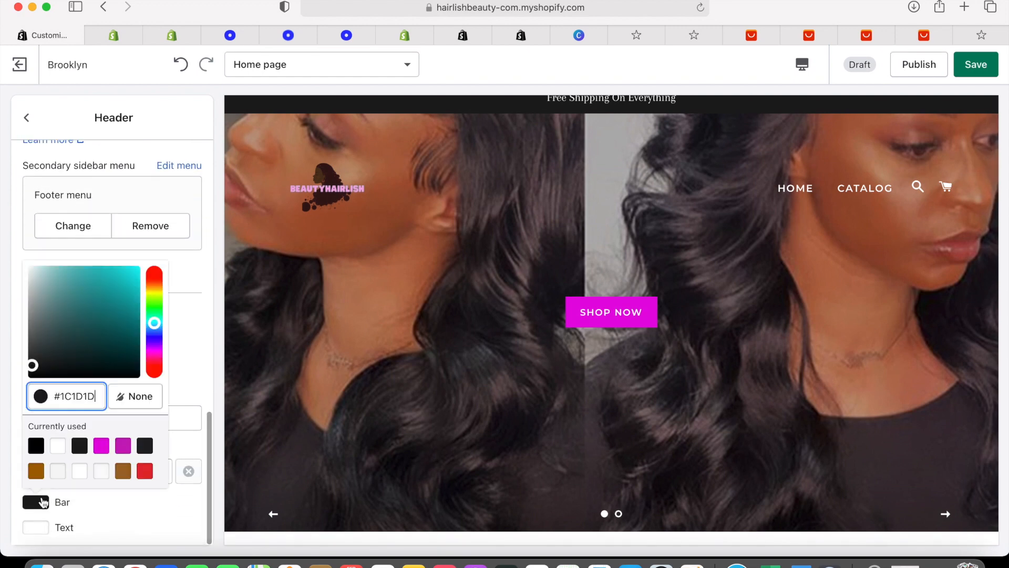
left_click(96, 445)
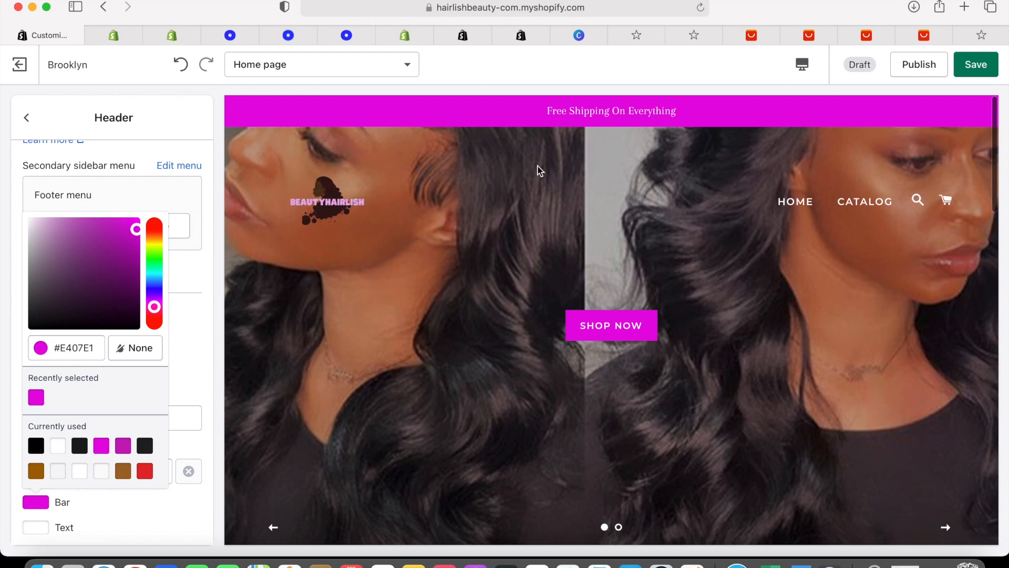
left_click(973, 74)
left_click(975, 67)
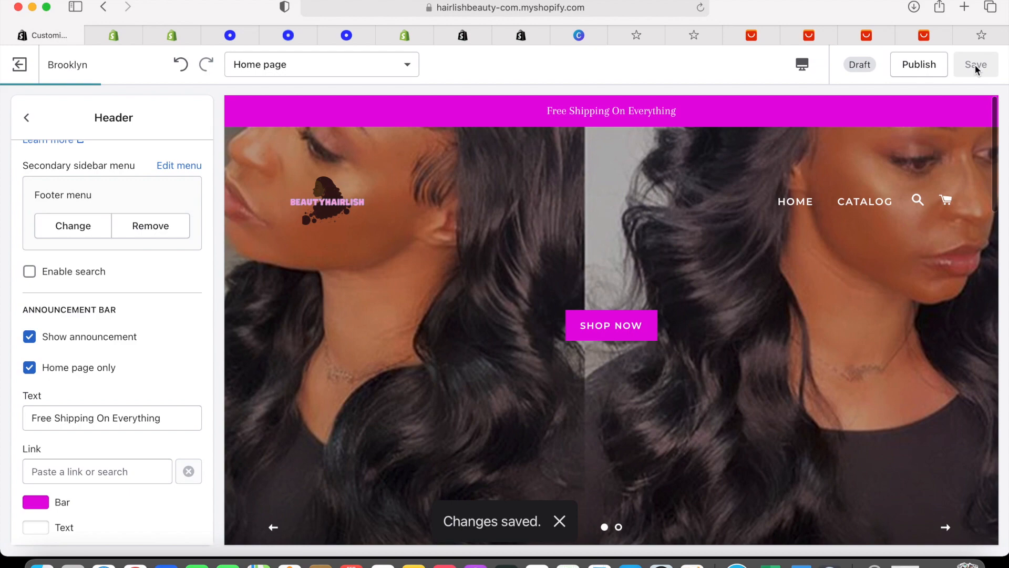
Exit the theme editor and launch Oberlo from the installed Apps list
scroll(610, 318, "down", 10)
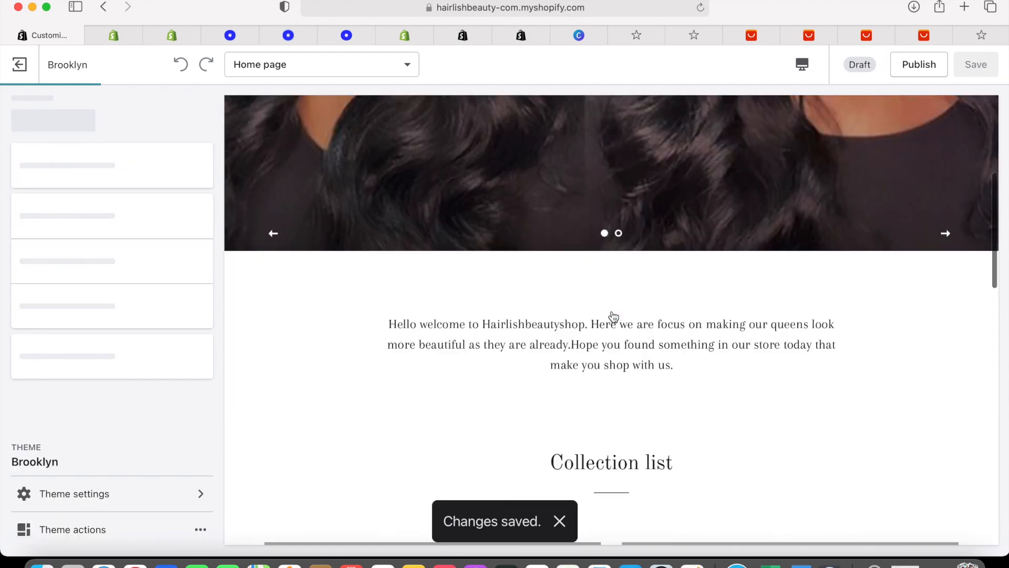
scroll(612, 316, "down", 10)
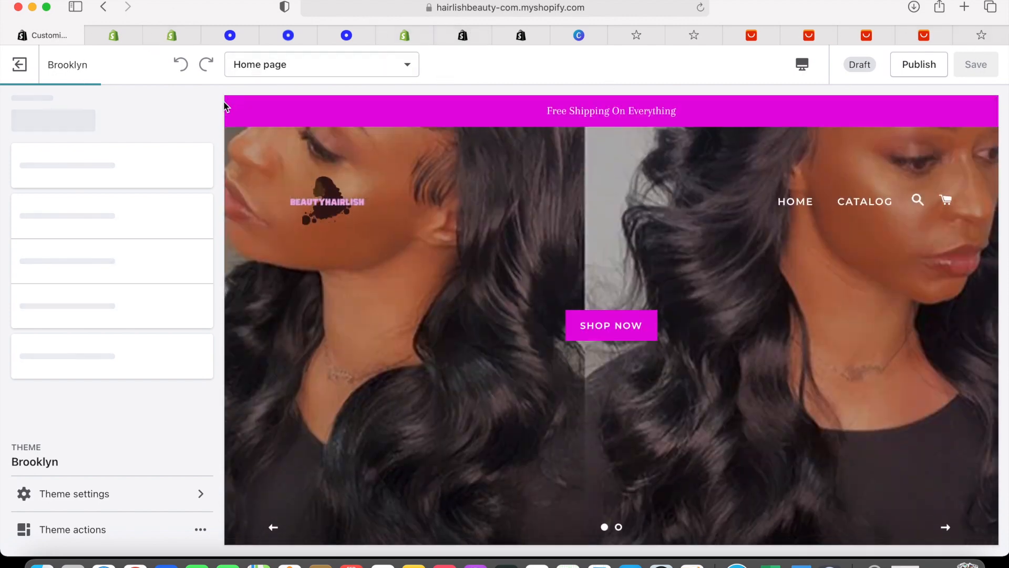
left_click(25, 68)
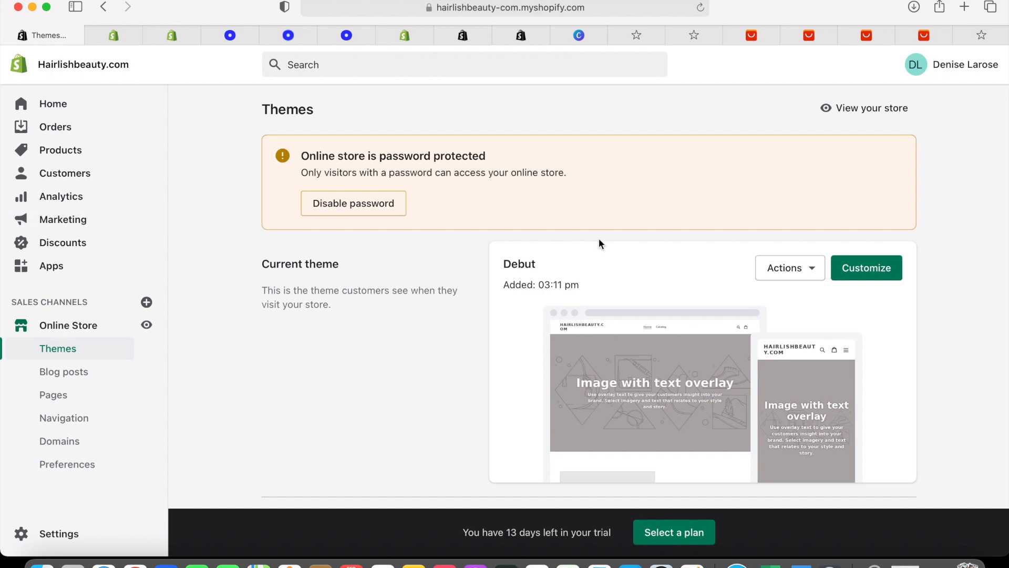
scroll(598, 238, "down", 8)
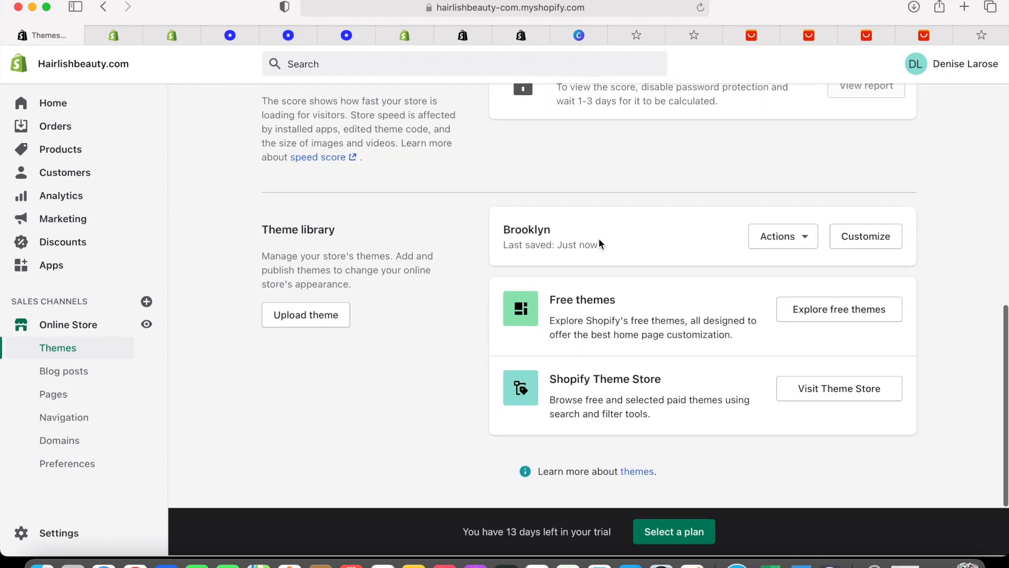
scroll(677, 270, "up", 8)
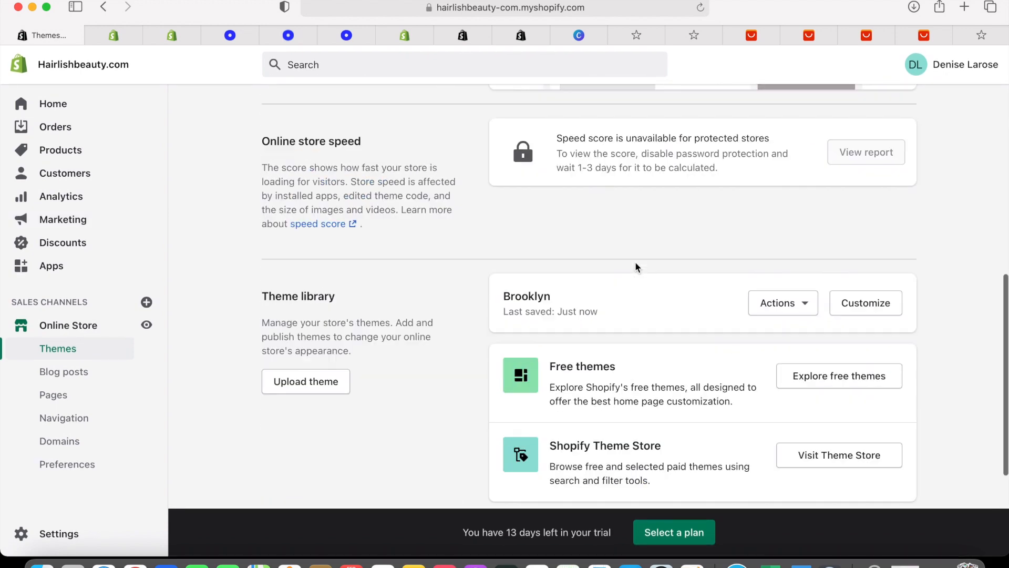
left_click(60, 269)
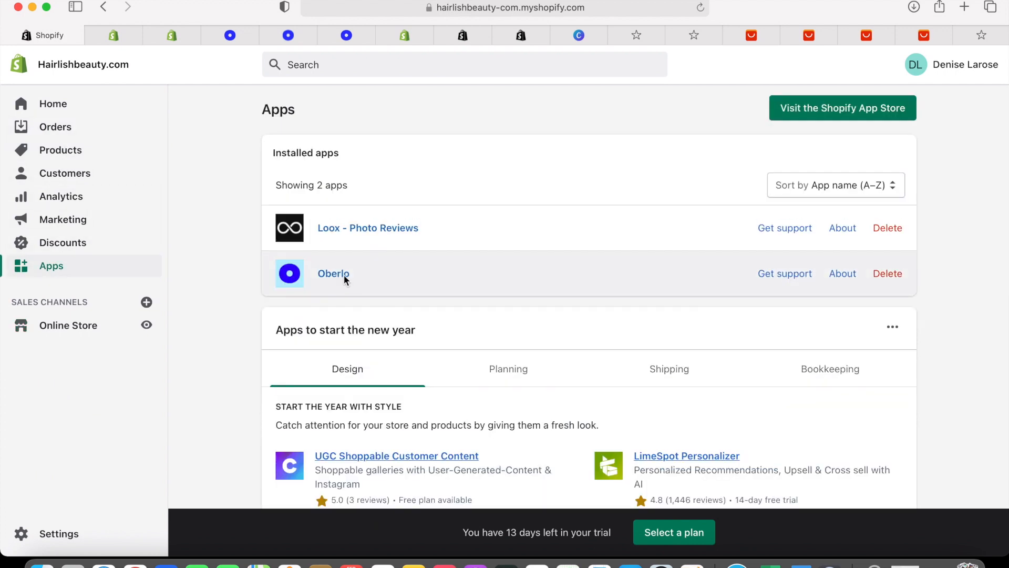
left_click(344, 277)
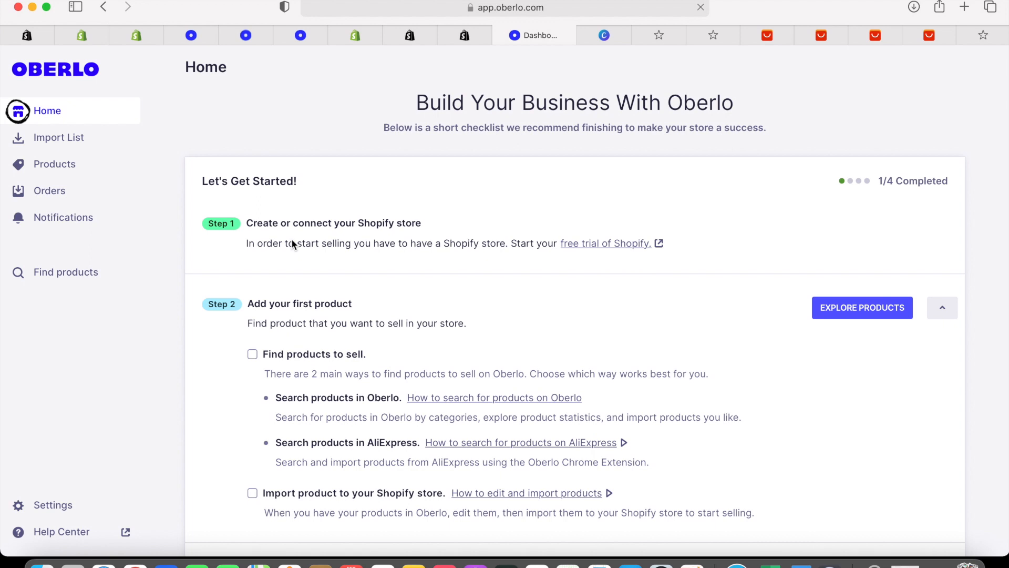
Search Oberlo's AliExpress catalogue for Sports products
left_click(80, 273)
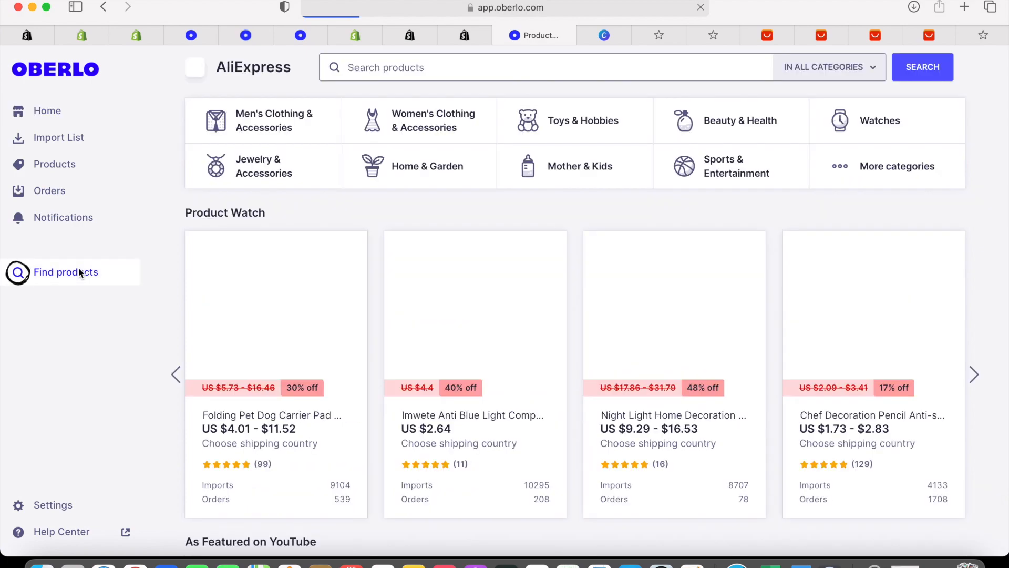
scroll(289, 205, "down", 5)
scroll(289, 205, "up", 5)
left_click(377, 67)
type("S")
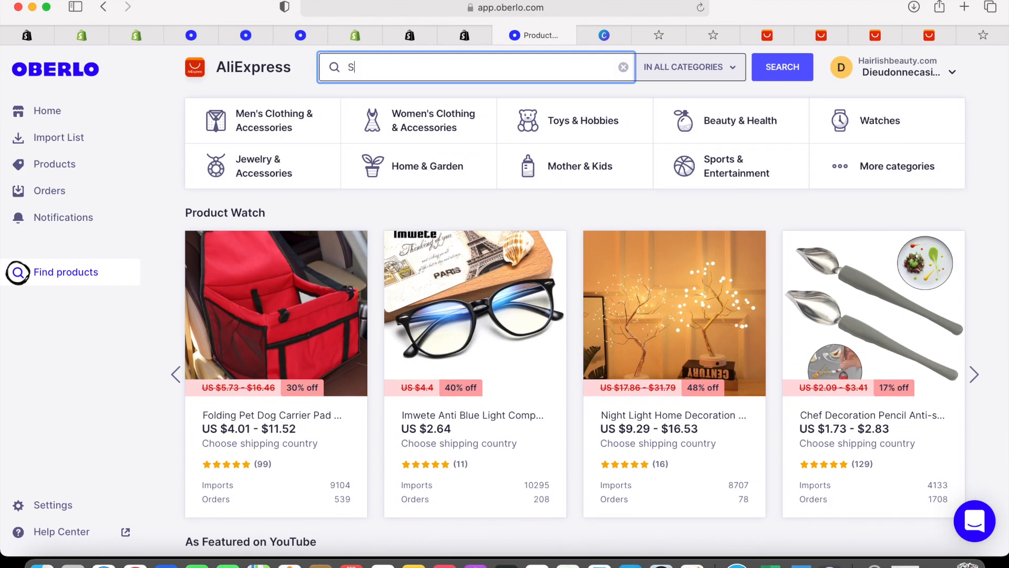
type("poe")
key("BackSpace")
key("Return")
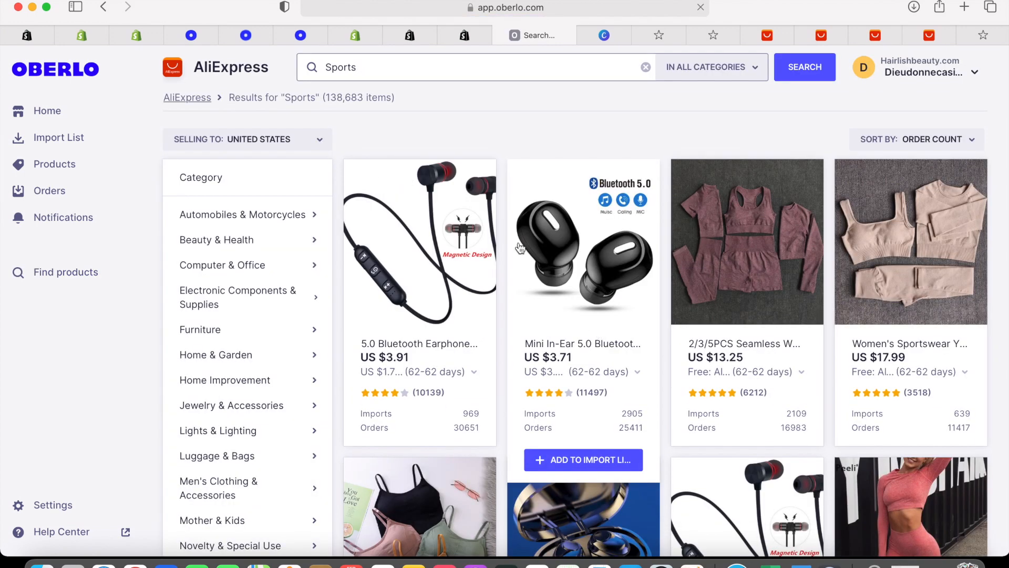
Look through the Sports results, then search for 'Hair wig' instead
scroll(669, 338, "down", 7)
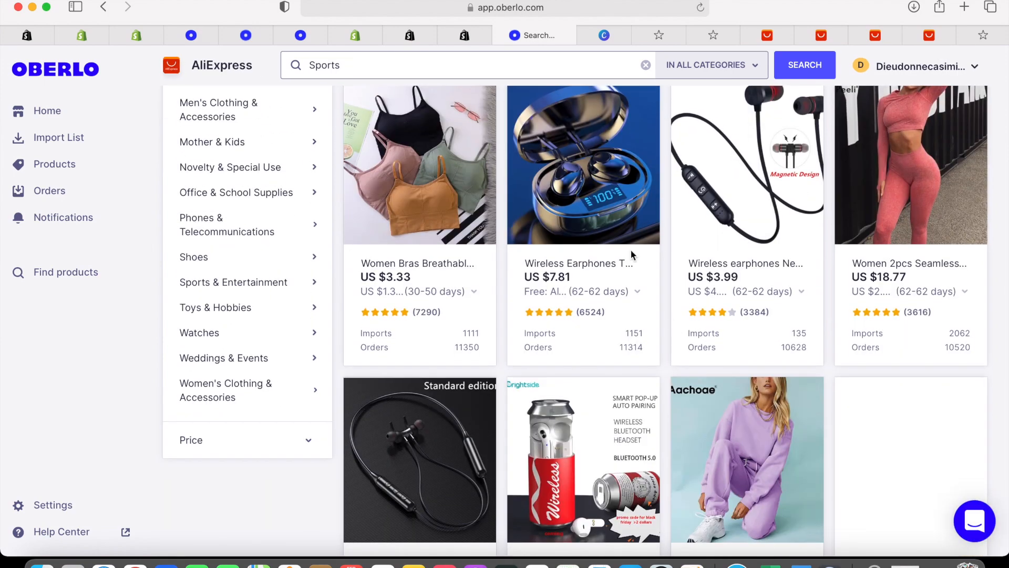
scroll(657, 348, "down", 8)
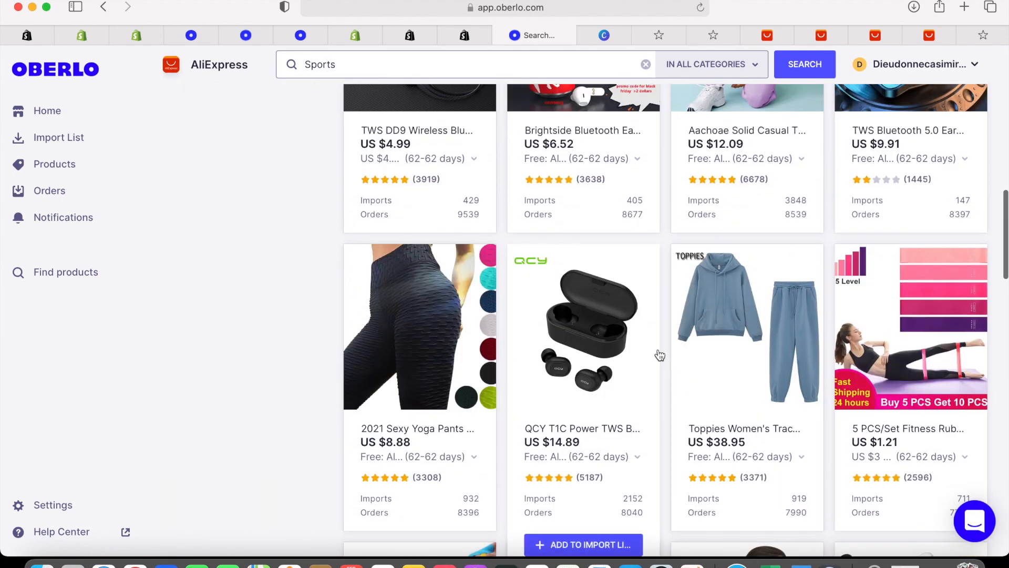
scroll(660, 355, "down", 7)
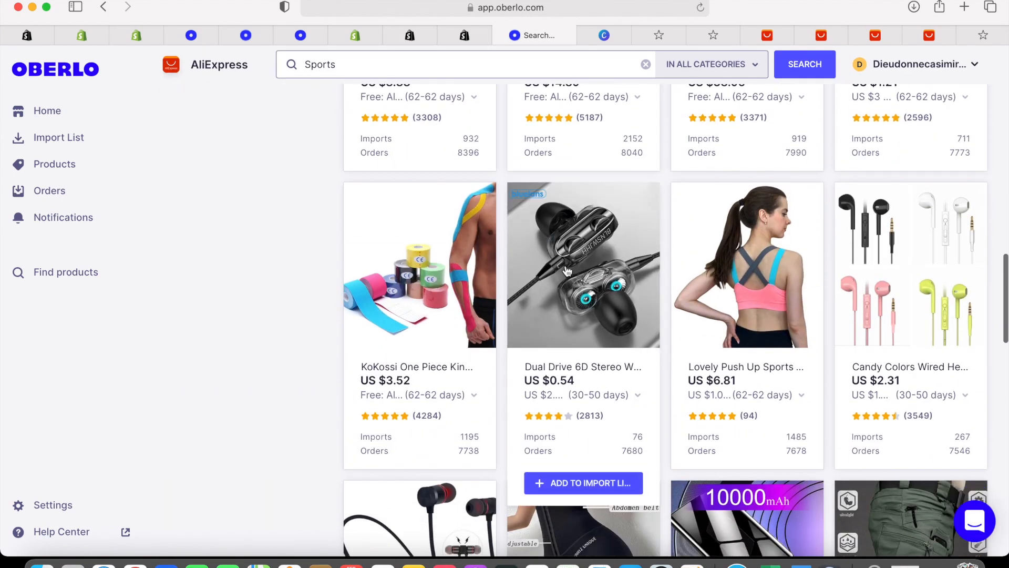
scroll(697, 420, "down", 3)
scroll(697, 421, "up", 15)
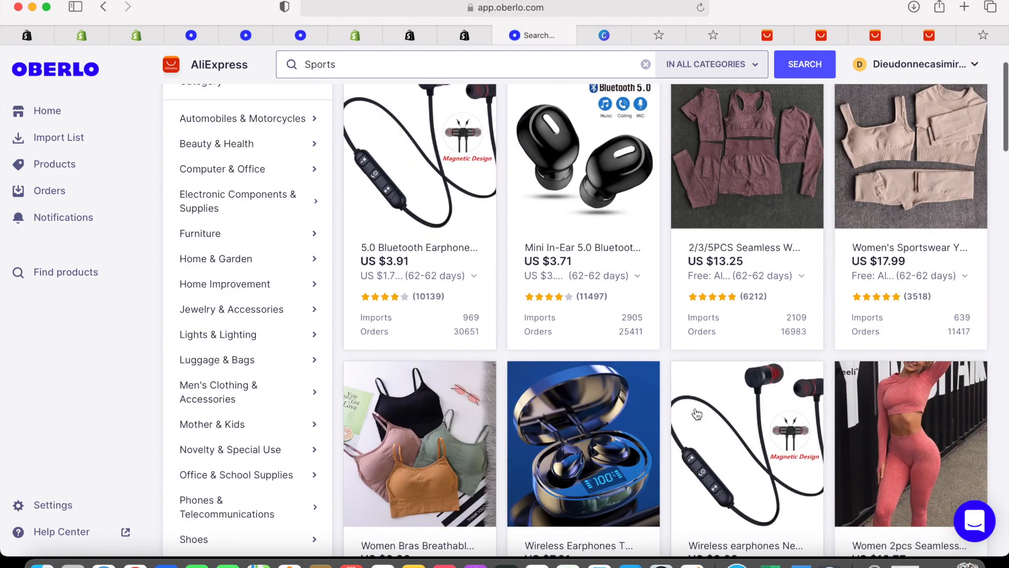
scroll(516, 288, "up", 3)
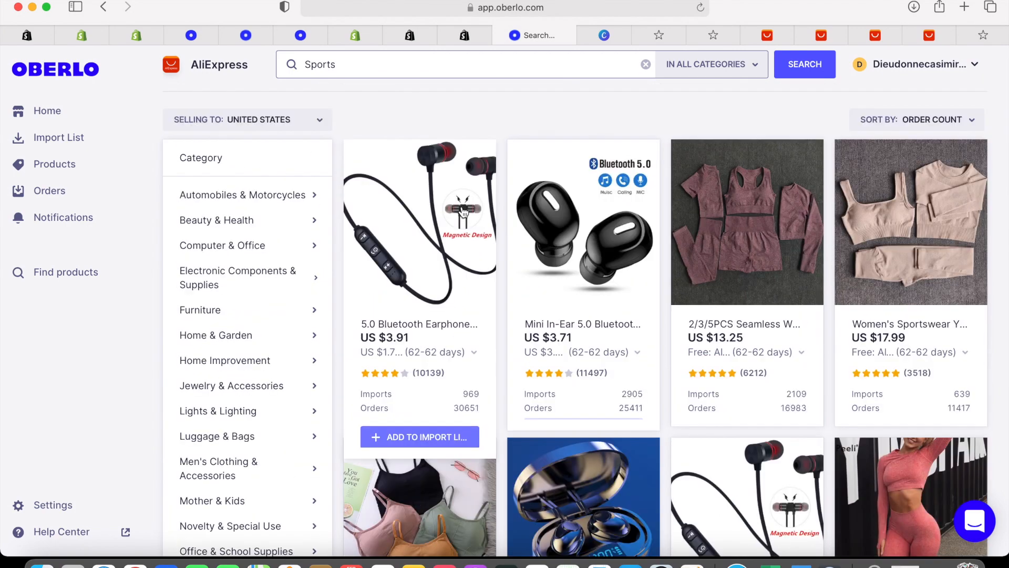
scroll(644, 244, "down", 7)
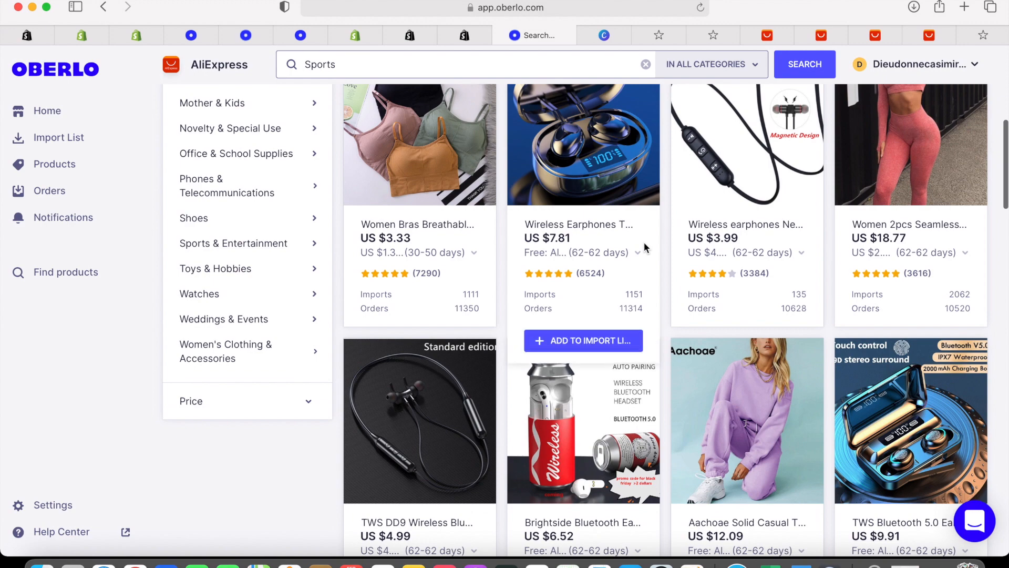
scroll(683, 265, "down", 10)
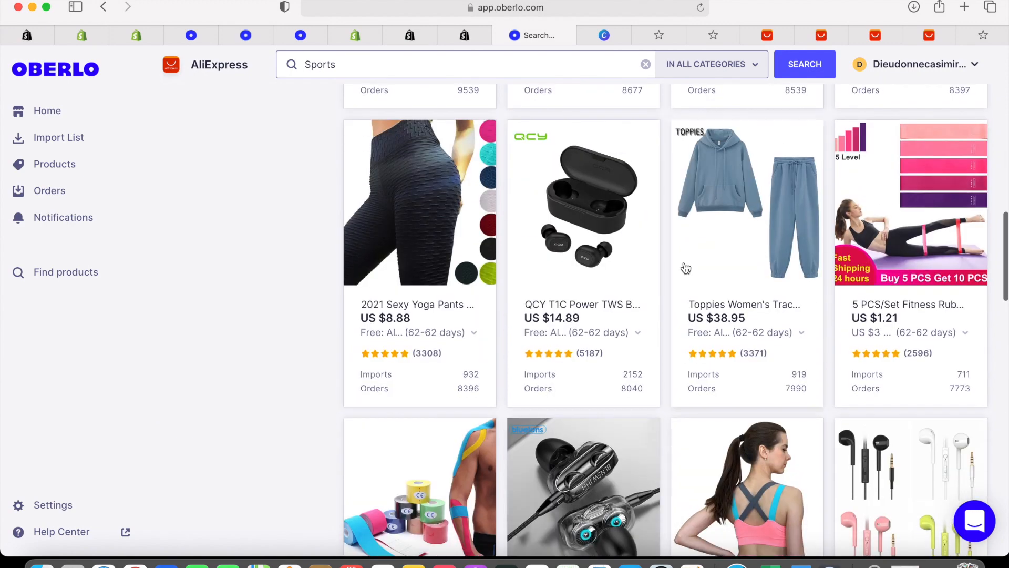
scroll(685, 268, "down", 5)
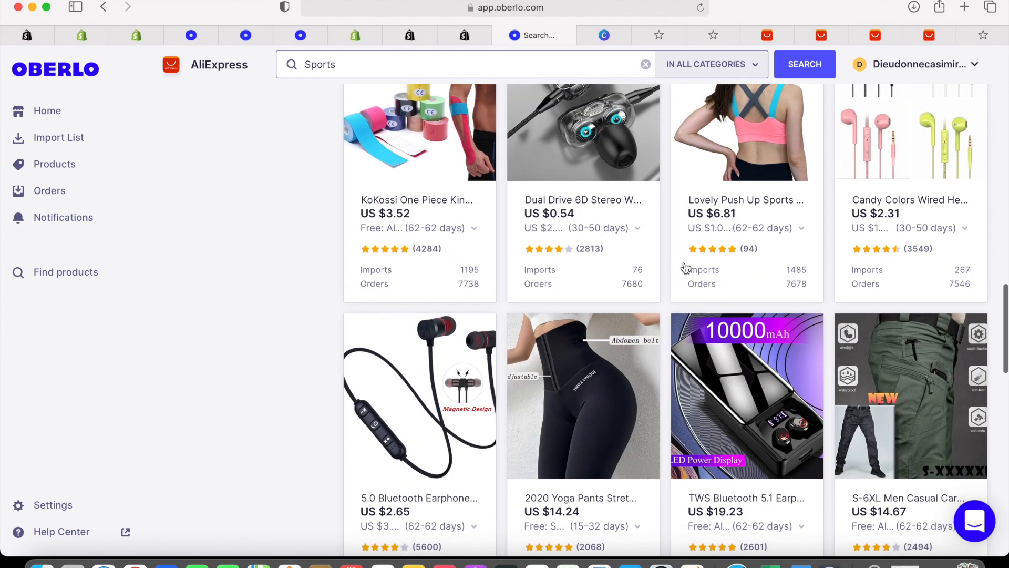
scroll(684, 267, "down", 10)
scroll(683, 260, "up", 20)
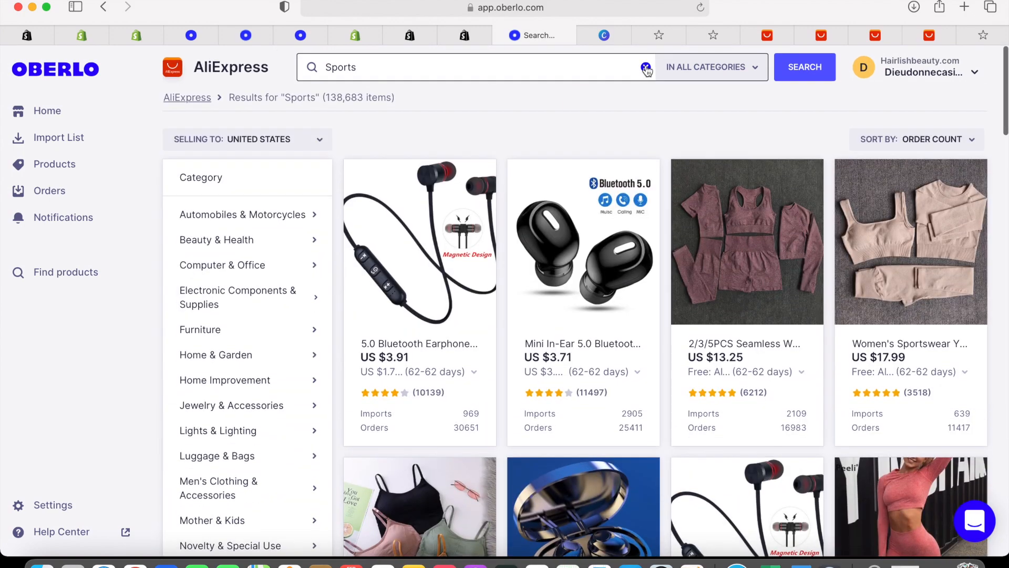
left_click(646, 67)
type("Hair wi")
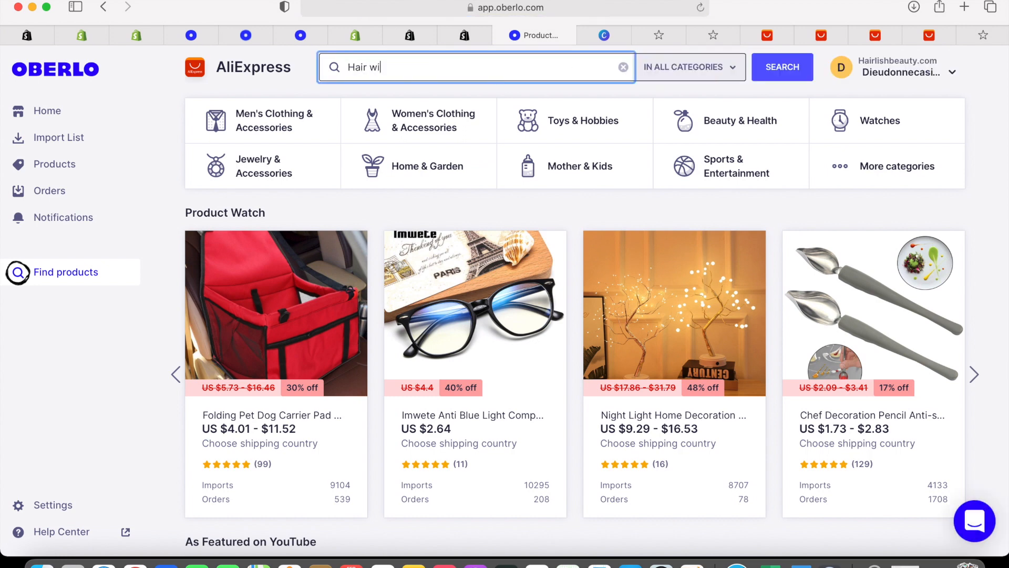
type("g")
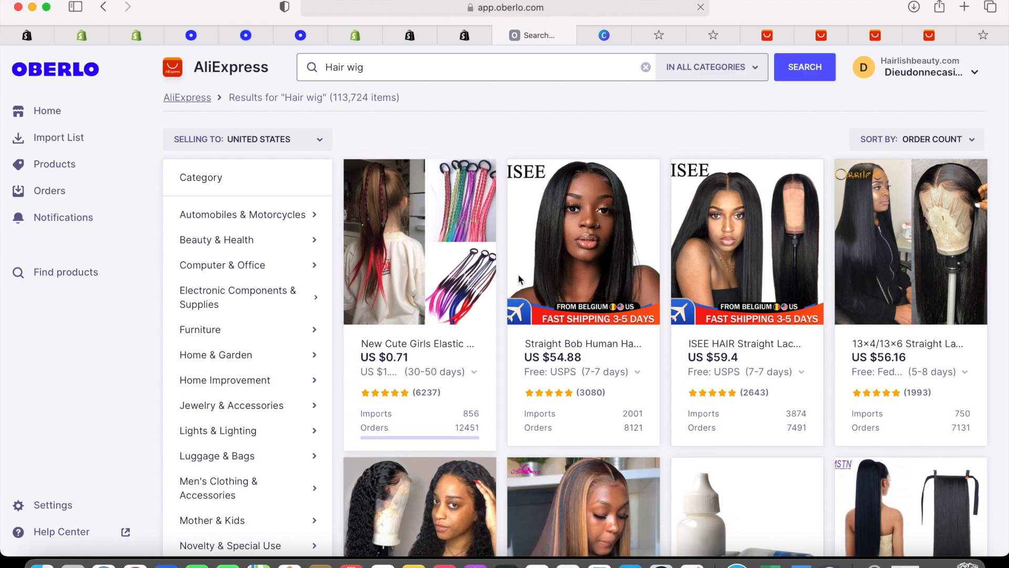
Add the $54.88 straight bob wig and $56.16 straight lace wig to the import list
mouse_move(570, 277)
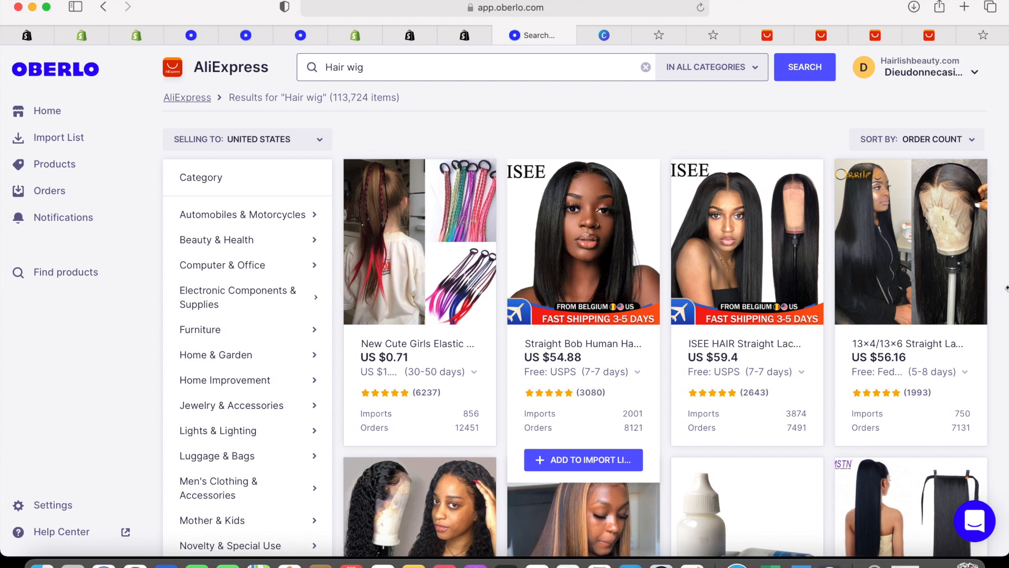
mouse_move(908, 250)
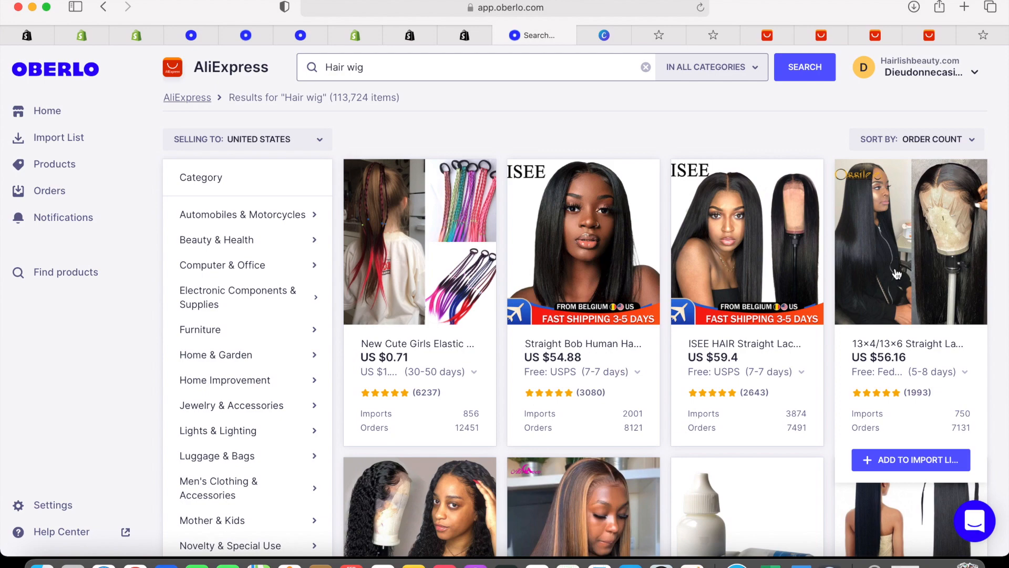
mouse_move(701, 394)
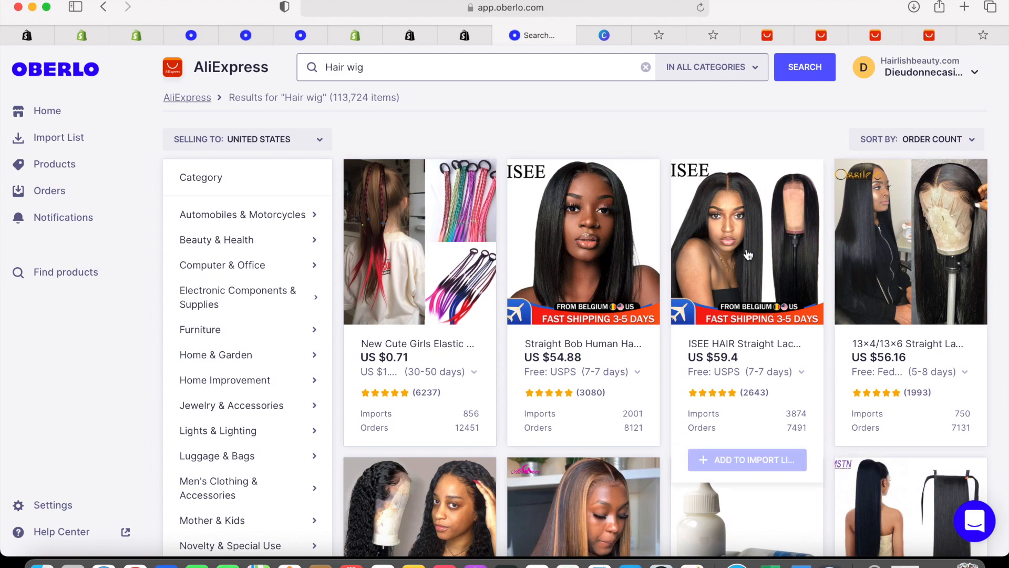
scroll(701, 394, "down", 1)
scroll(701, 397, "down", 2)
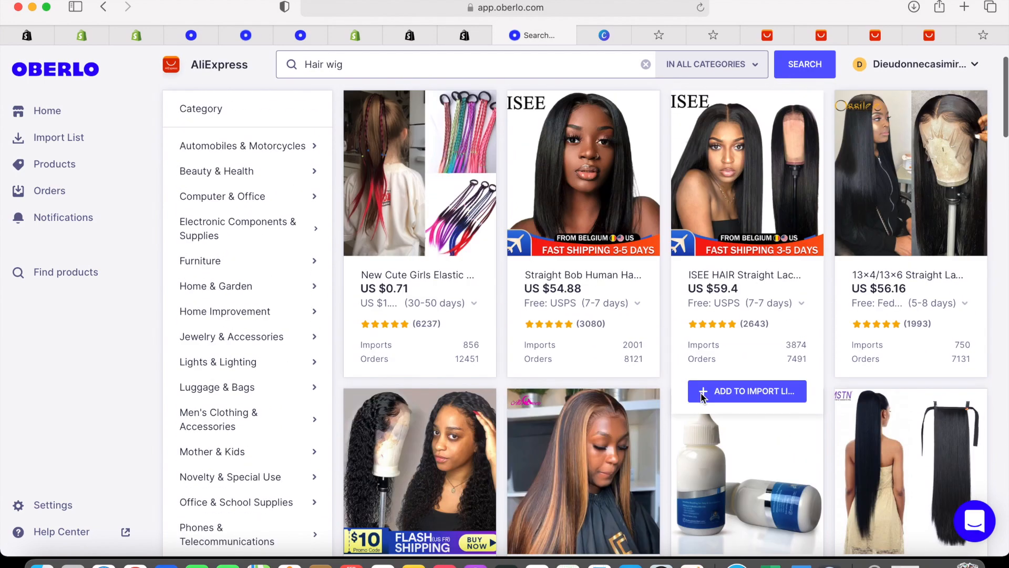
scroll(695, 394, "up", 3)
mouse_move(587, 432)
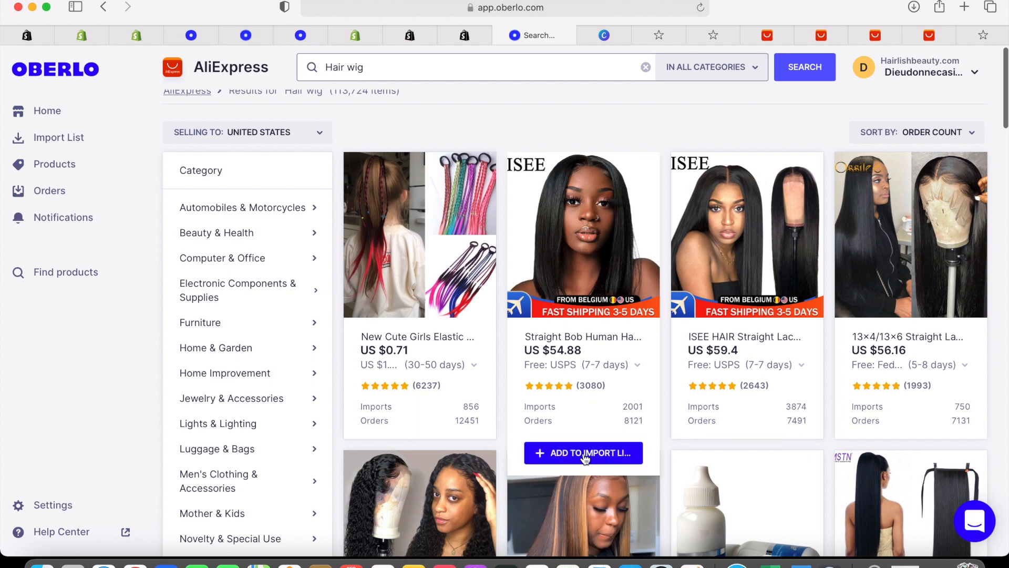
left_click(585, 455)
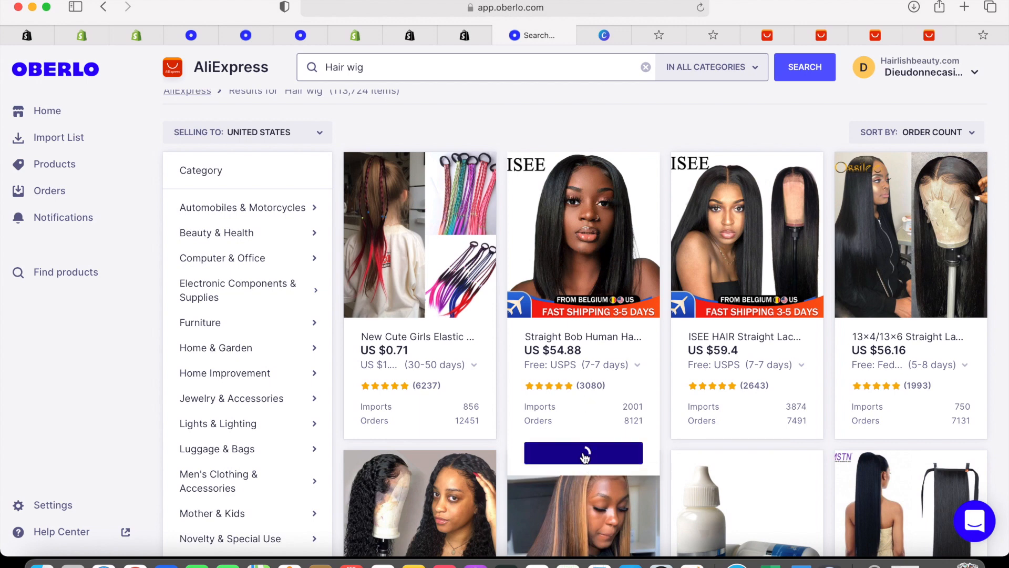
mouse_move(740, 454)
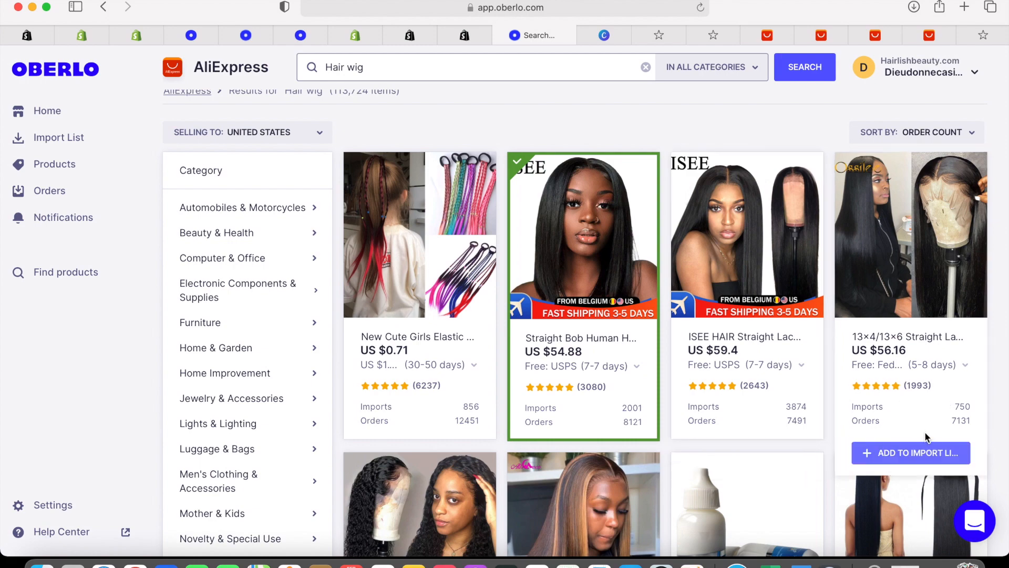
left_click(910, 453)
Move to the second page of Hair wig results
scroll(712, 373, "down", 12)
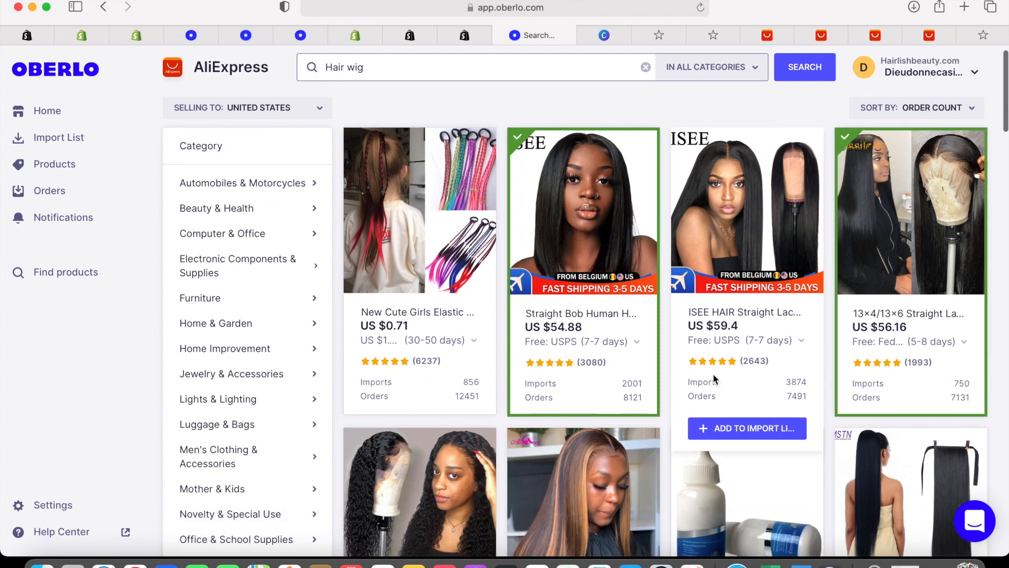
scroll(906, 408, "down", 20)
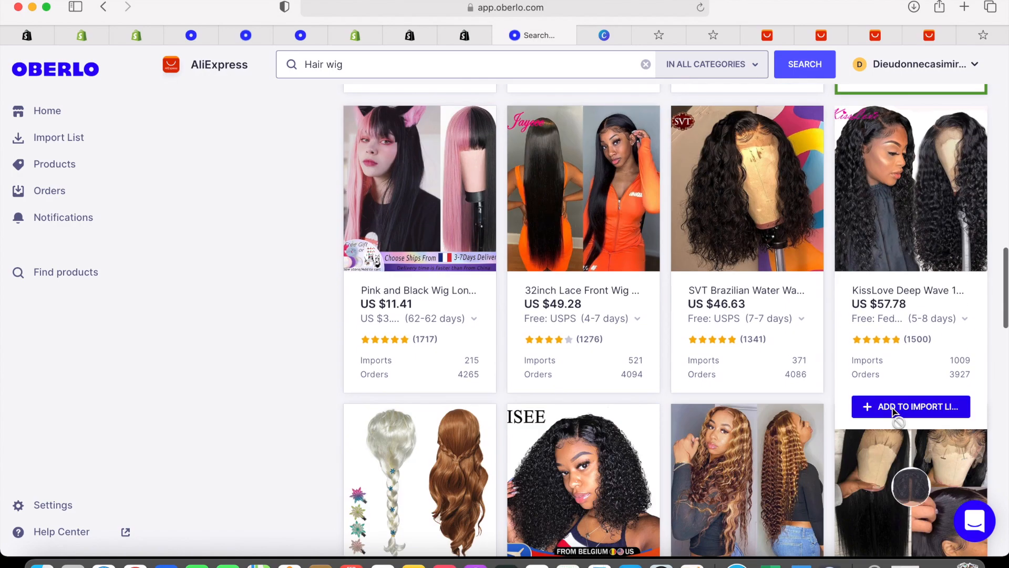
scroll(667, 406, "down", 10)
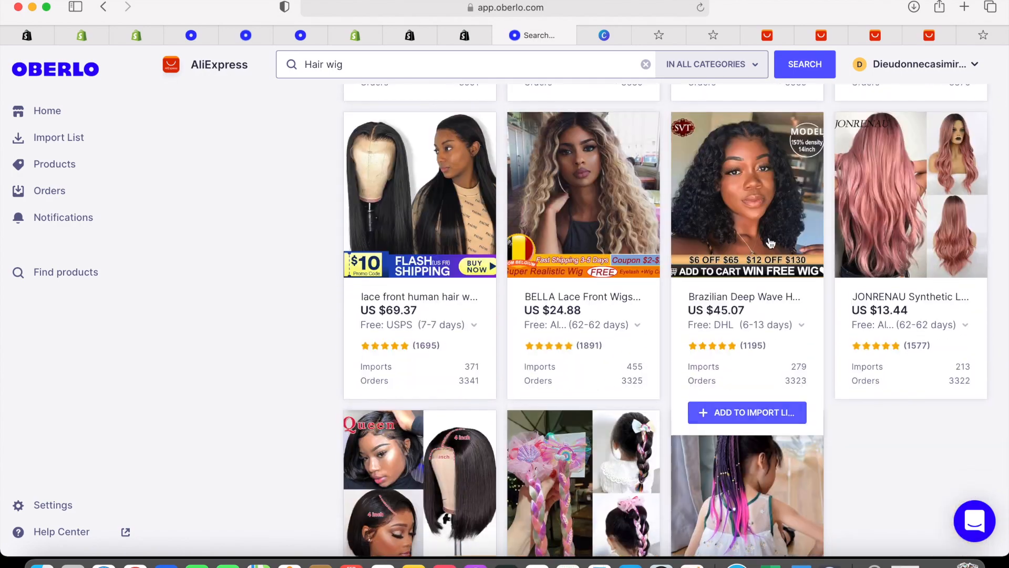
left_click(597, 534)
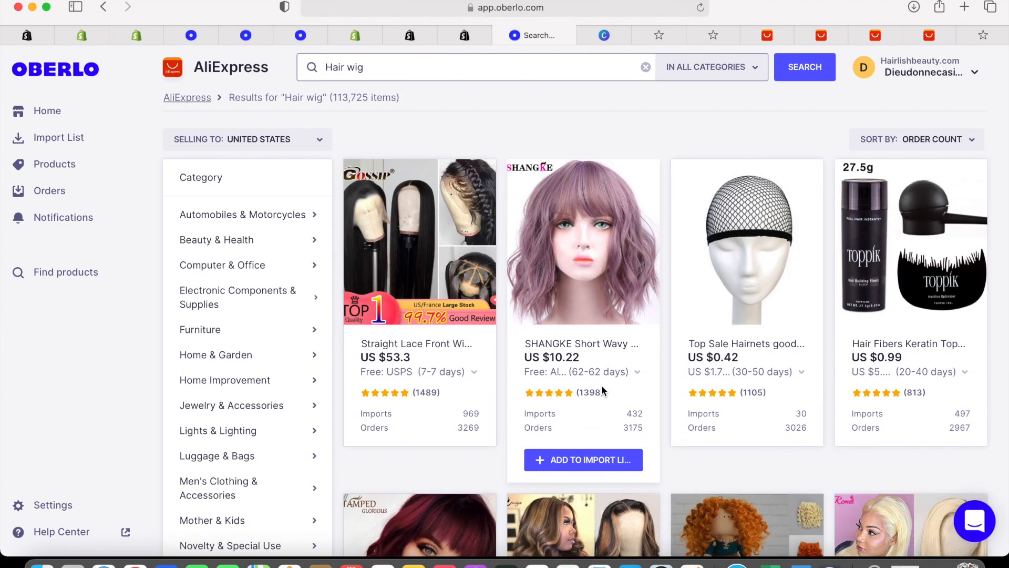
scroll(602, 385, "down", 18)
scroll(568, 403, "up", 20)
Put the first three imported wigs in the Home page collection
left_click(95, 138)
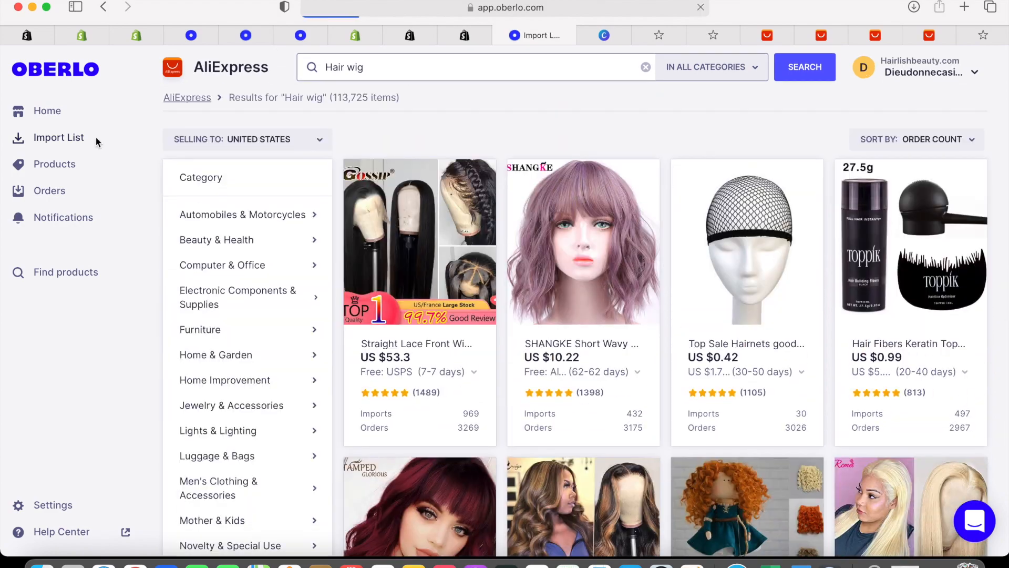
scroll(670, 365, "down", 1)
left_click(531, 301)
left_click(469, 335)
scroll(657, 358, "down", 2)
left_click(658, 356)
scroll(657, 356, "down", 4)
left_click(504, 317)
left_click(464, 352)
scroll(464, 356, "down", 5)
left_click(452, 275)
left_click(446, 307)
scroll(442, 296, "down", 10)
scroll(442, 295, "down", 6)
Add the WeWave wig and the remaining products to the Home page collection
left_click(442, 202)
left_click(442, 237)
scroll(442, 236, "down", 10)
left_click(440, 209)
scroll(438, 241, "down", 6)
left_click(438, 137)
left_click(436, 172)
left_click(447, 479)
scroll(447, 368, "up", 20)
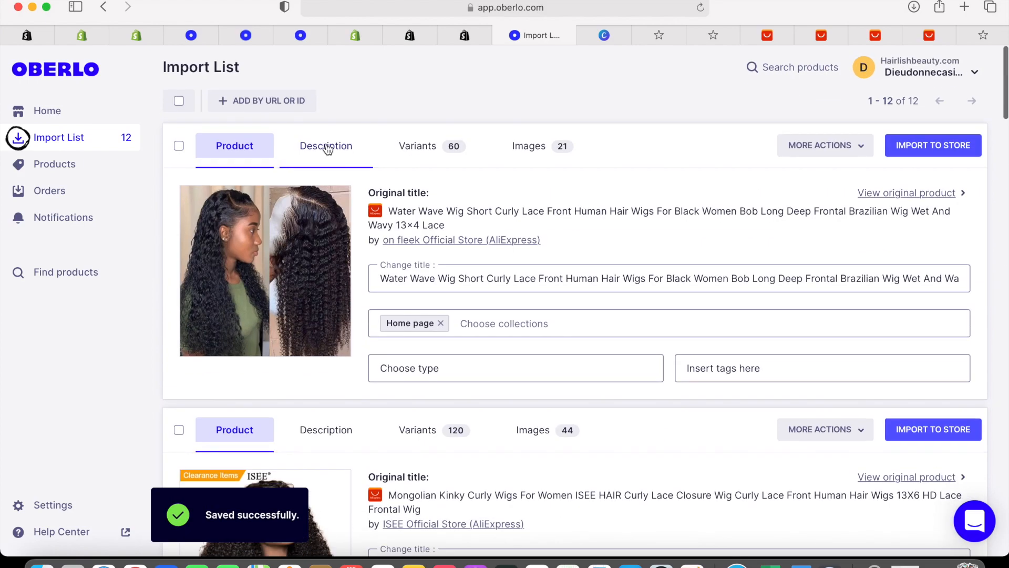
Read through the first wig's product description
left_click(327, 147)
scroll(498, 313, "down", 5)
scroll(497, 314, "down", 2)
scroll(498, 314, "up", 7)
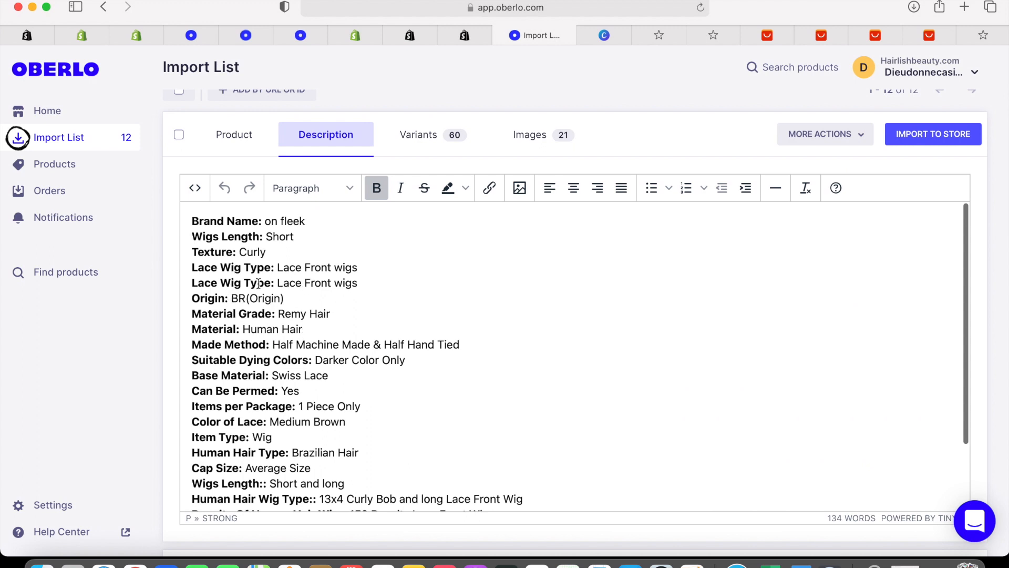
scroll(276, 355, "down", 3)
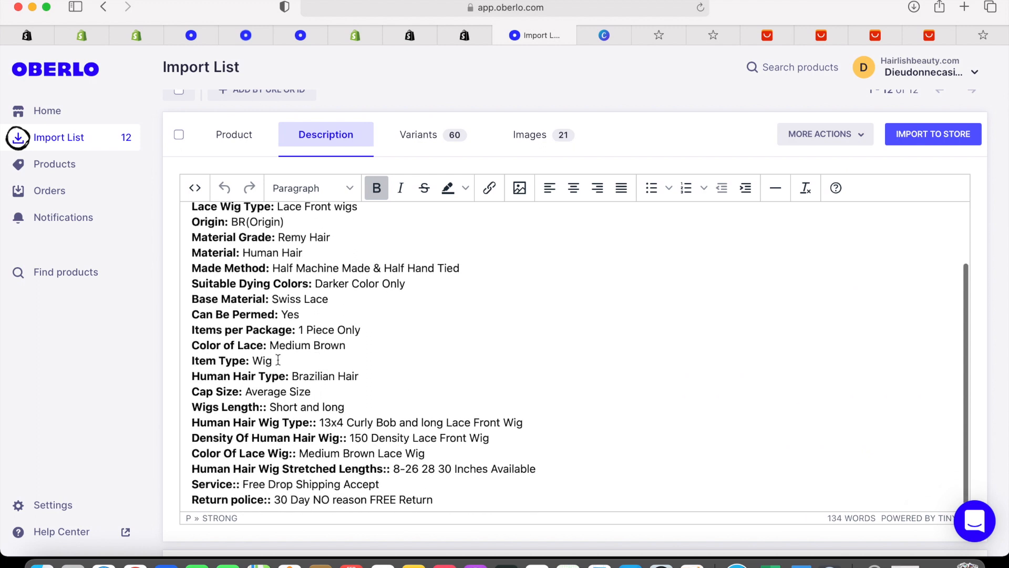
scroll(278, 359, "up", 1)
scroll(278, 360, "down", 1)
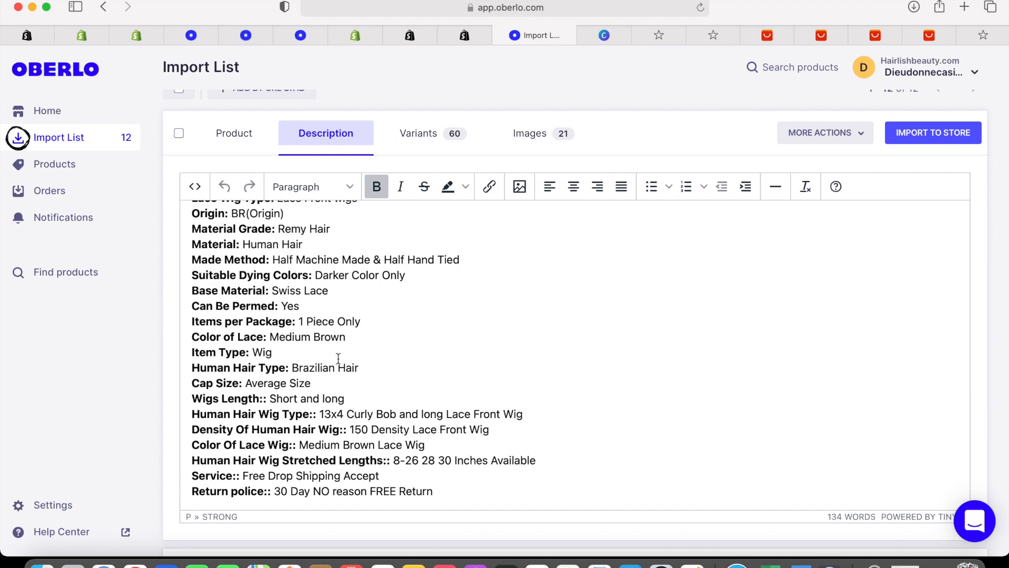
scroll(320, 337, "down", 7)
scroll(431, 390, "up", 3)
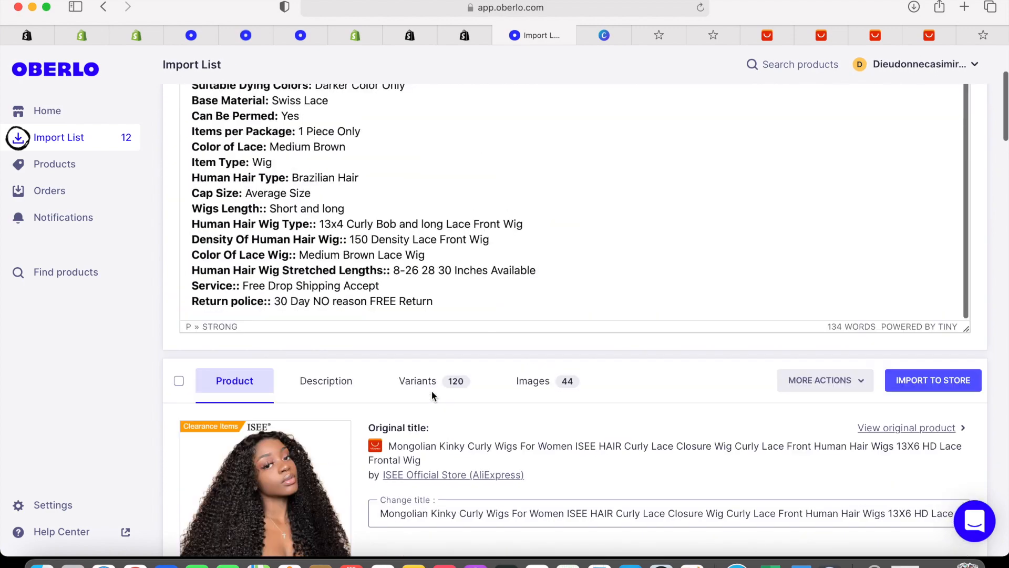
scroll(432, 395, "down", 10)
scroll(432, 395, "up", 20)
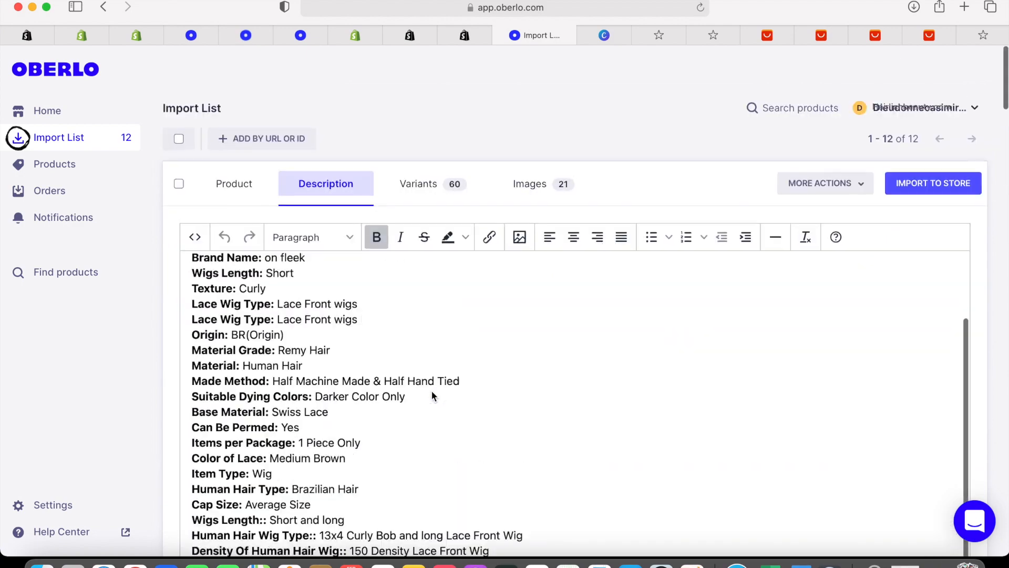
scroll(432, 391, "down", 10)
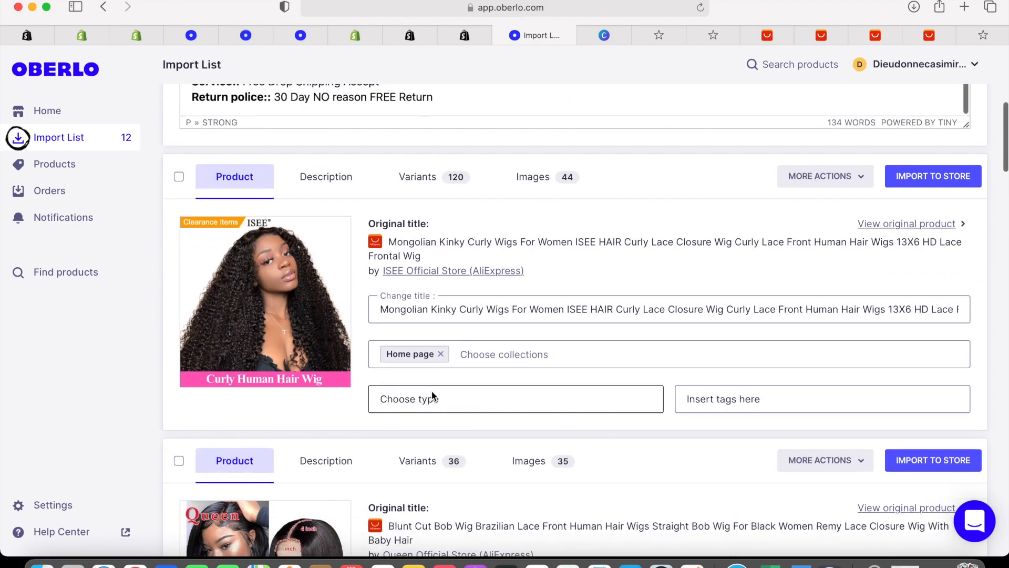
Delete the 'Brand Name: ISEE' line from the Mongolian curly wig's description
left_click(340, 173)
scroll(464, 299, "down", 3)
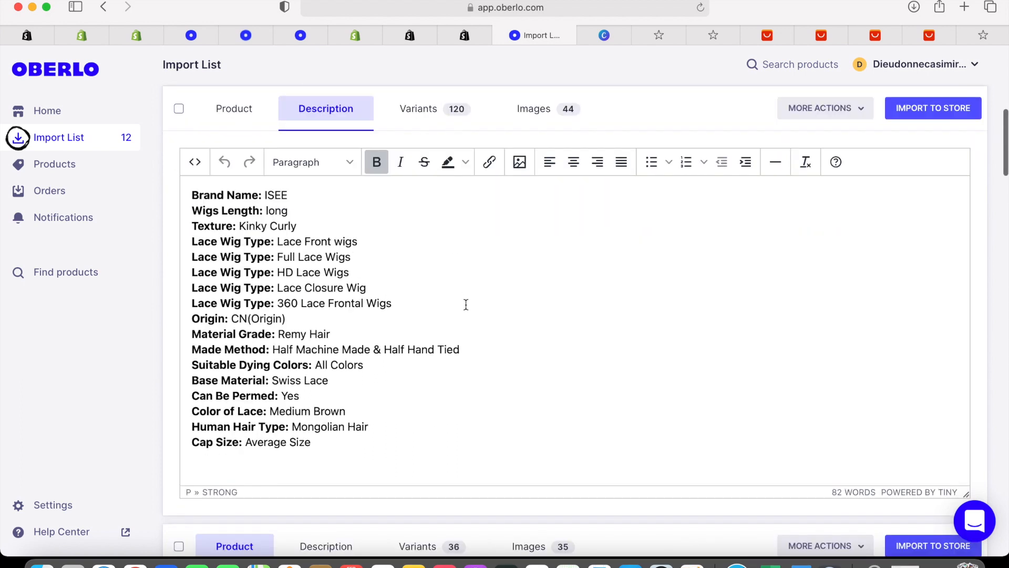
left_click_drag(195, 162, 303, 164)
key("BackSpace")
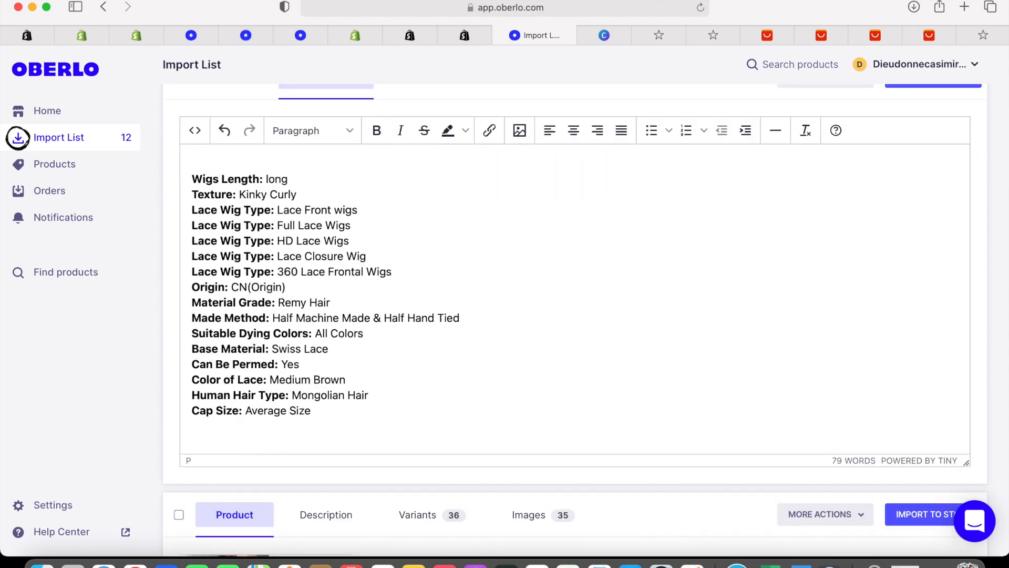
left_click(189, 182)
key("BackSpace")
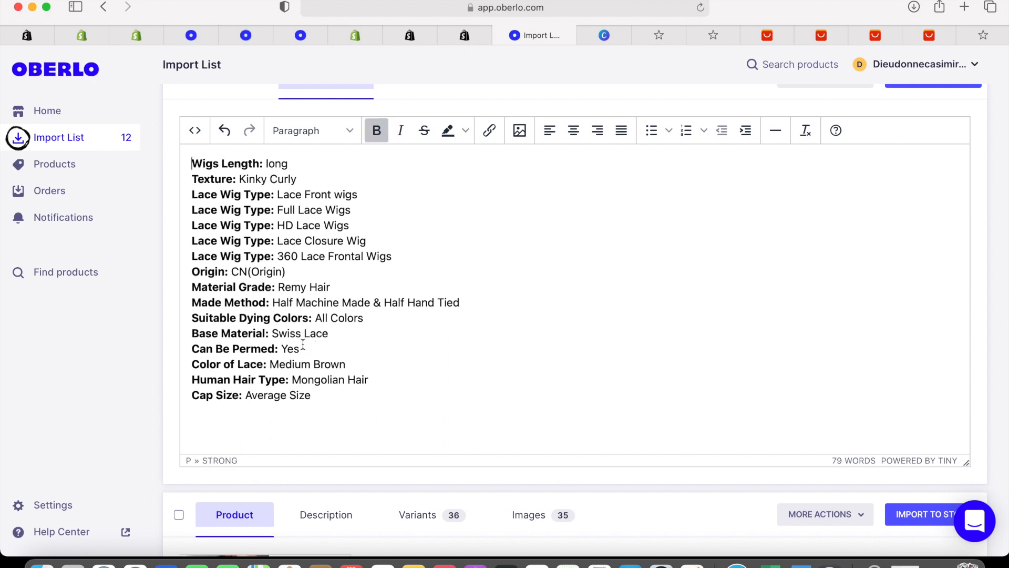
scroll(345, 391, "down", 10)
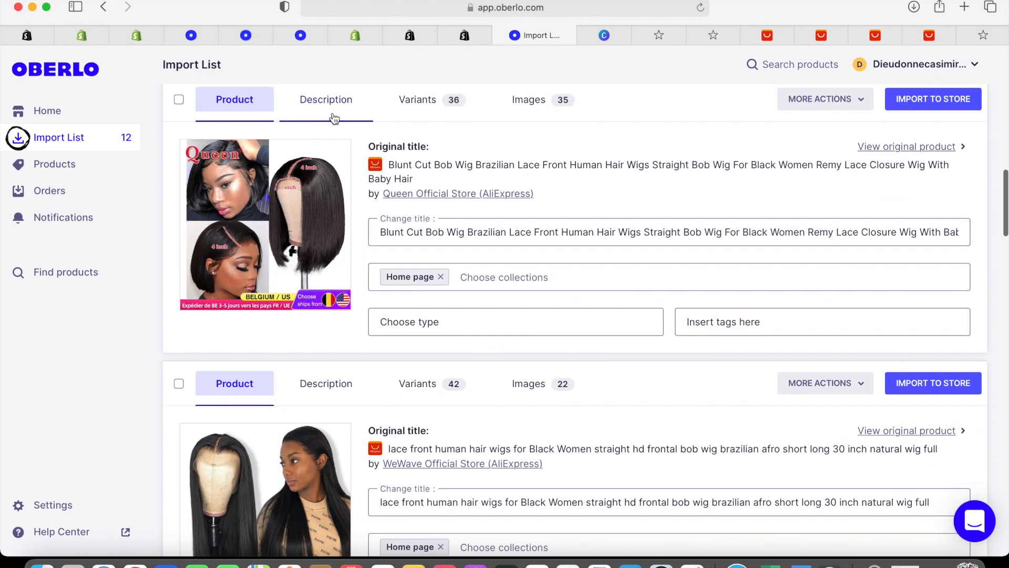
Remove the 'Brand Name: Queen' line and trailing empty line from the next wig's description
left_click(335, 117)
left_click_drag(193, 187, 311, 183)
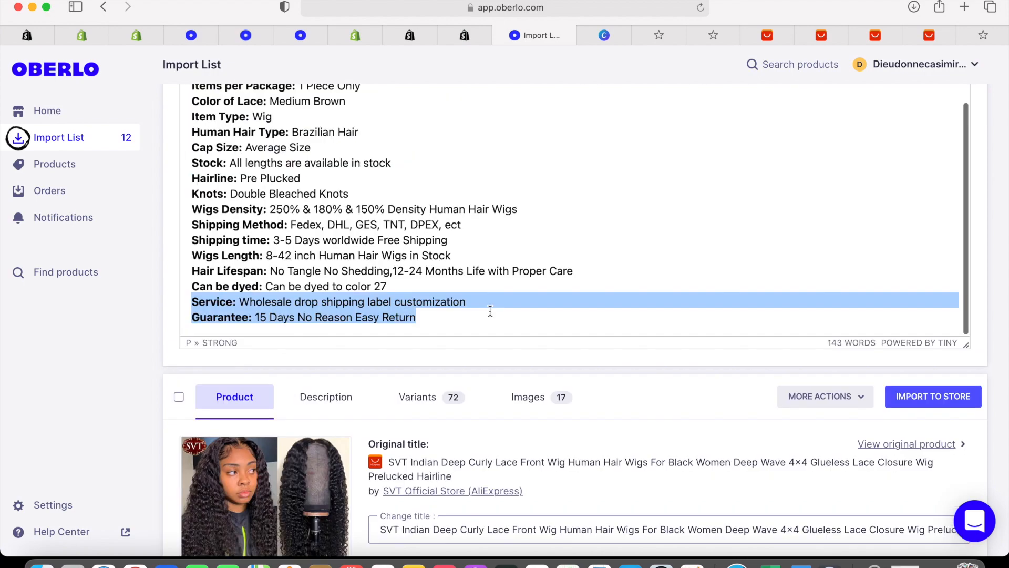
key("BackSpace")
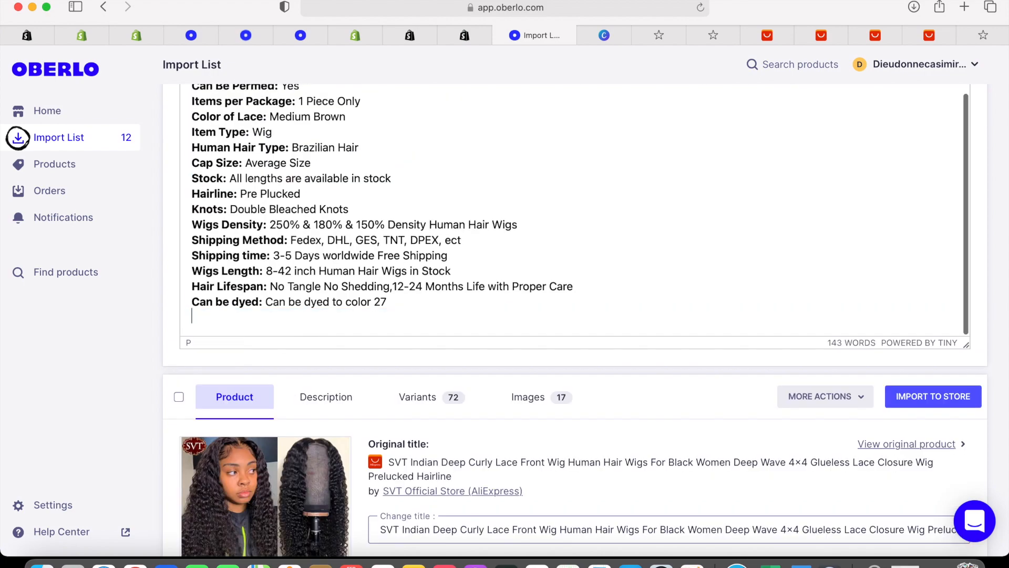
key("BackSpace")
scroll(578, 315, "down", 7)
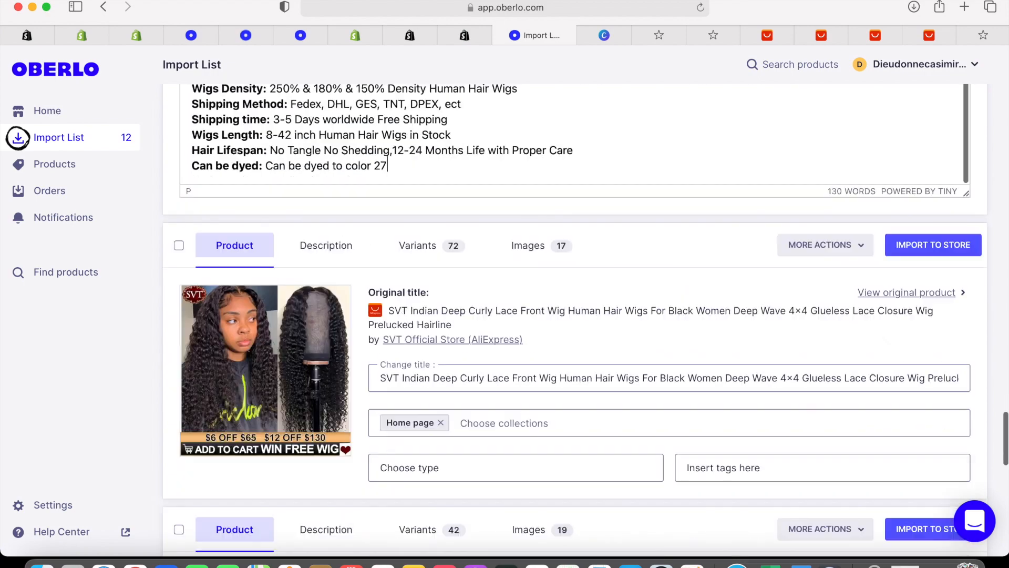
scroll(482, 279, "up", 2)
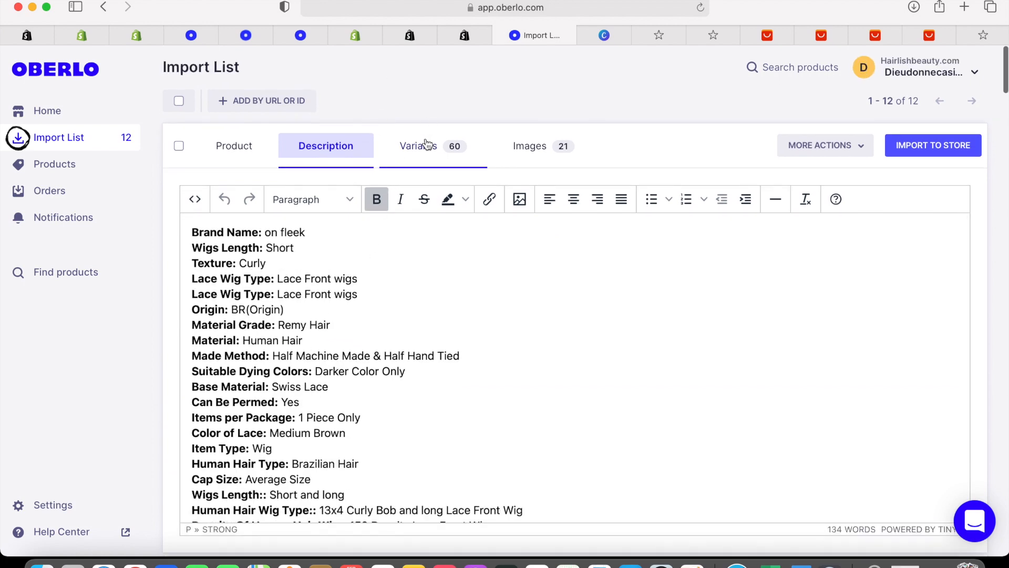
Scroll through the wig's variant costs and prices in the Variants tab
left_click(427, 144)
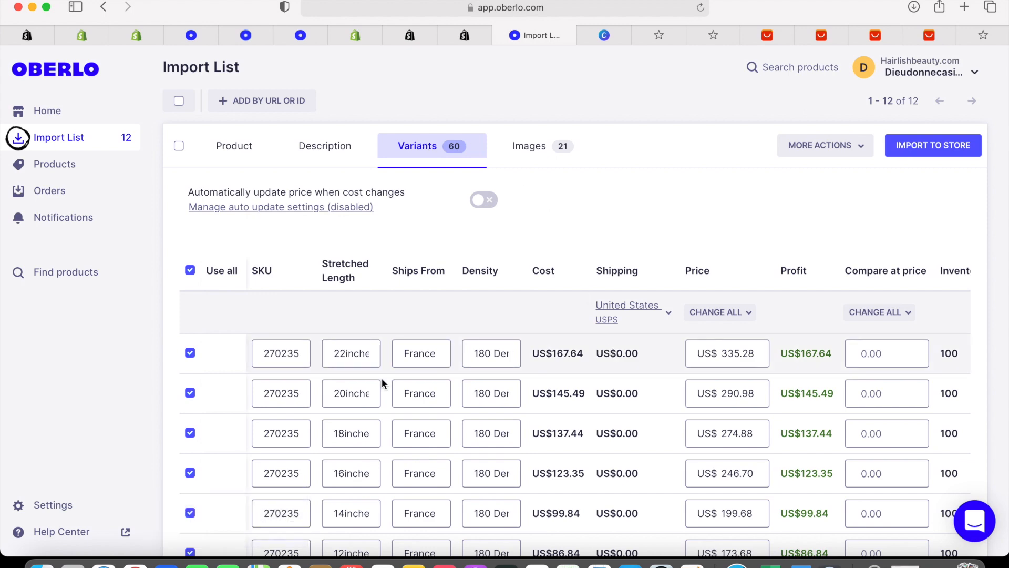
scroll(378, 411, "down", 15)
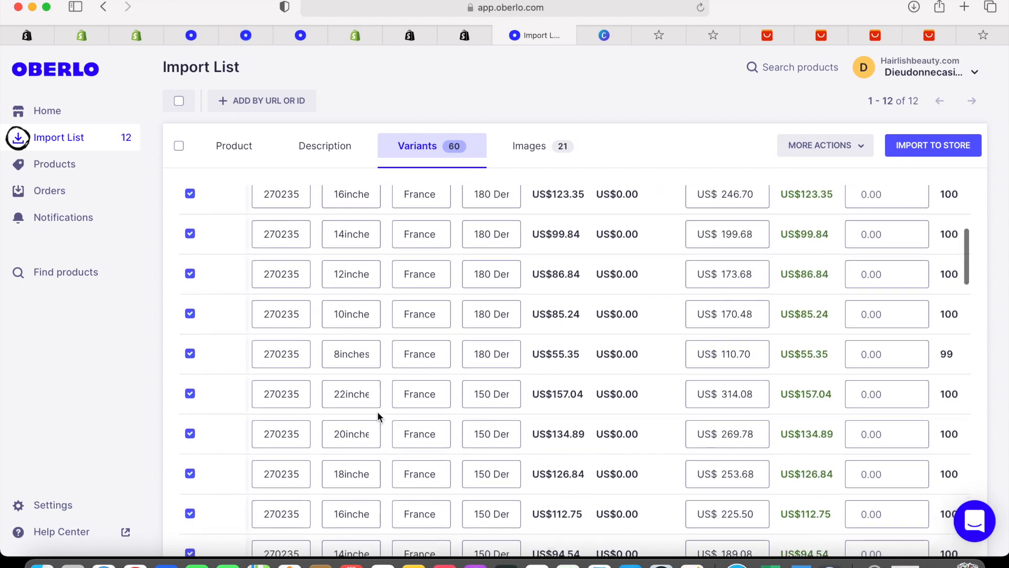
scroll(377, 411, "up", 15)
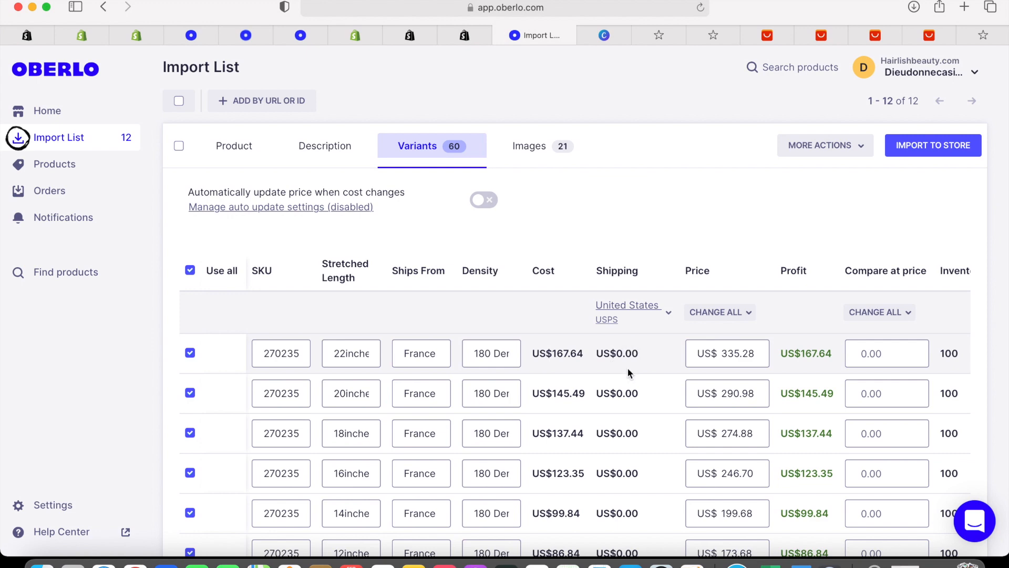
scroll(627, 367, "down", 10)
scroll(630, 427, "up", 15)
scroll(745, 446, "down", 10)
scroll(745, 445, "down", 7)
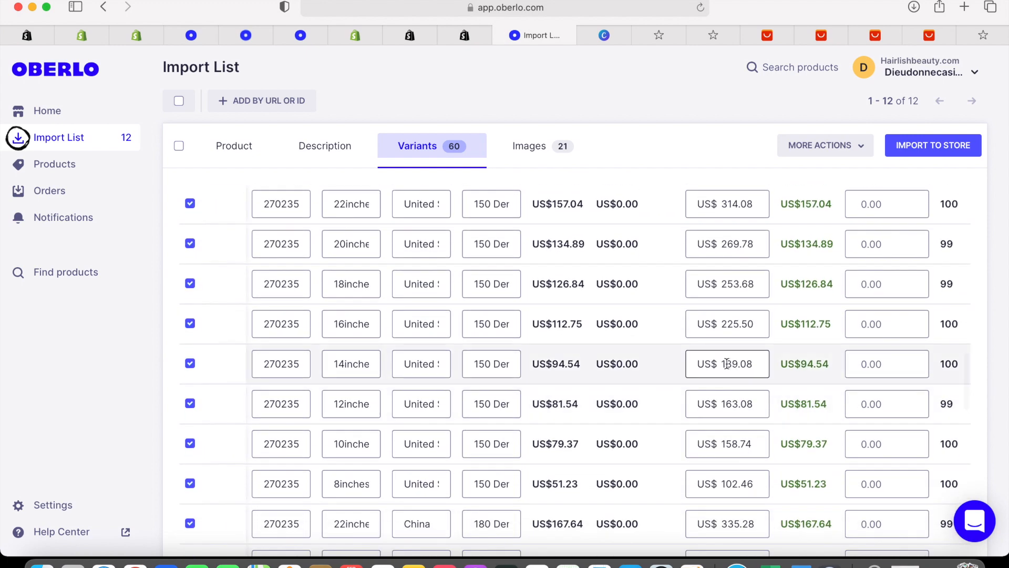
scroll(750, 368, "down", 1)
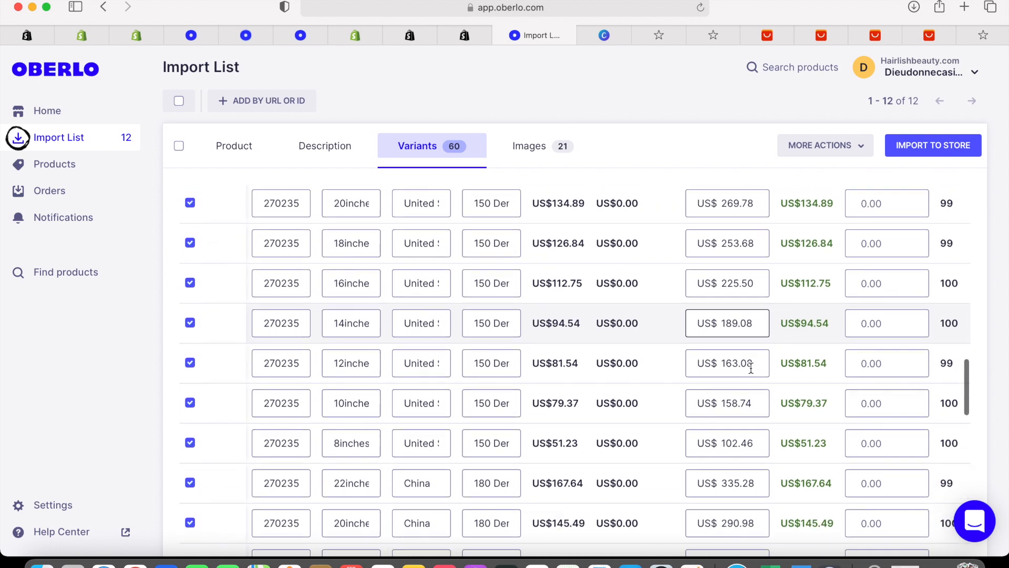
Compare the profit values for the 8 to 22 inch variant rows
left_click_drag(830, 322, 782, 325)
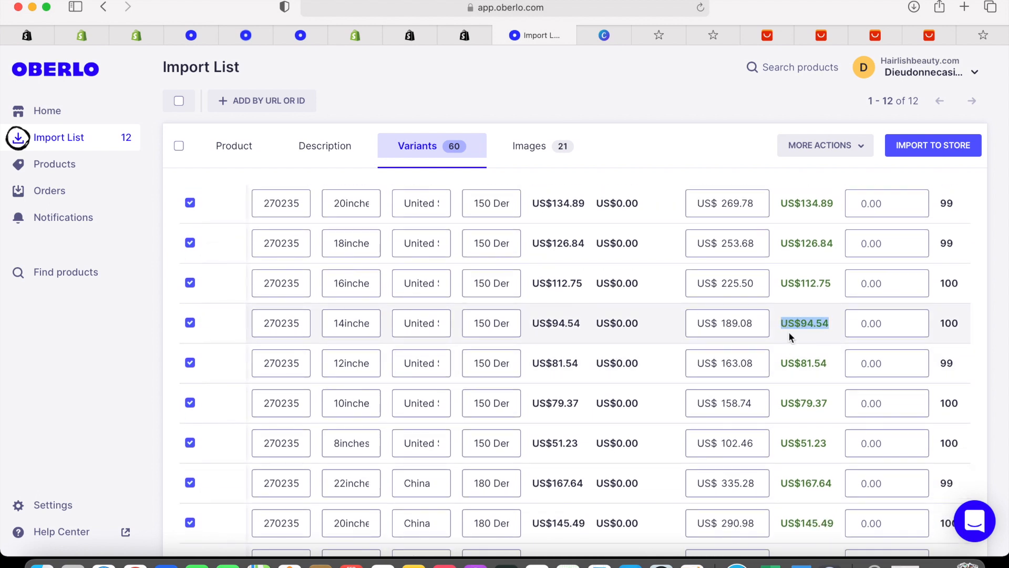
left_click_drag(781, 362, 826, 447)
left_click_drag(840, 369, 818, 500)
left_click(818, 500)
scroll(819, 500, "down", 5)
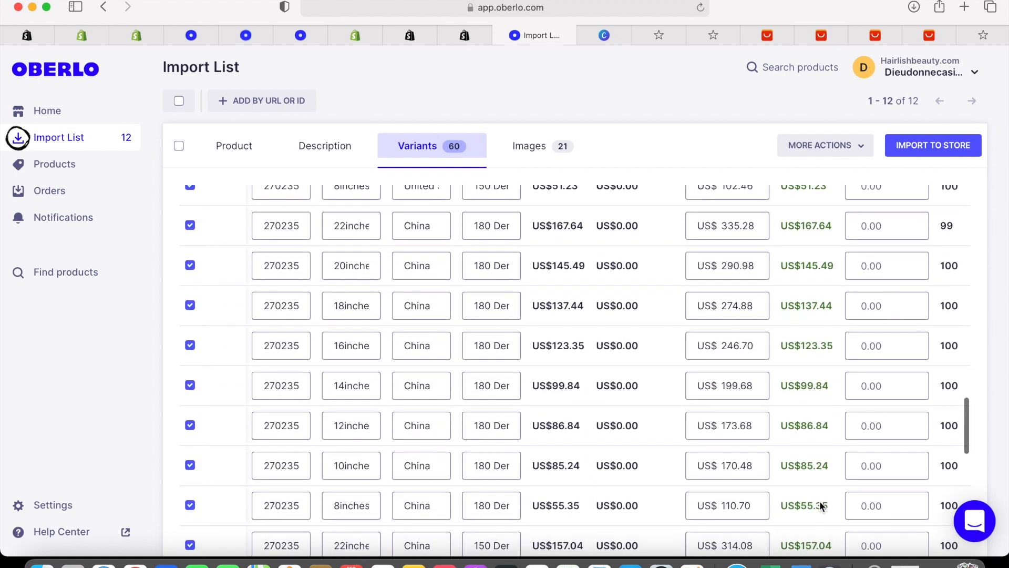
scroll(392, 401, "down", 1)
scroll(393, 401, "down", 14)
scroll(393, 401, "up", 16)
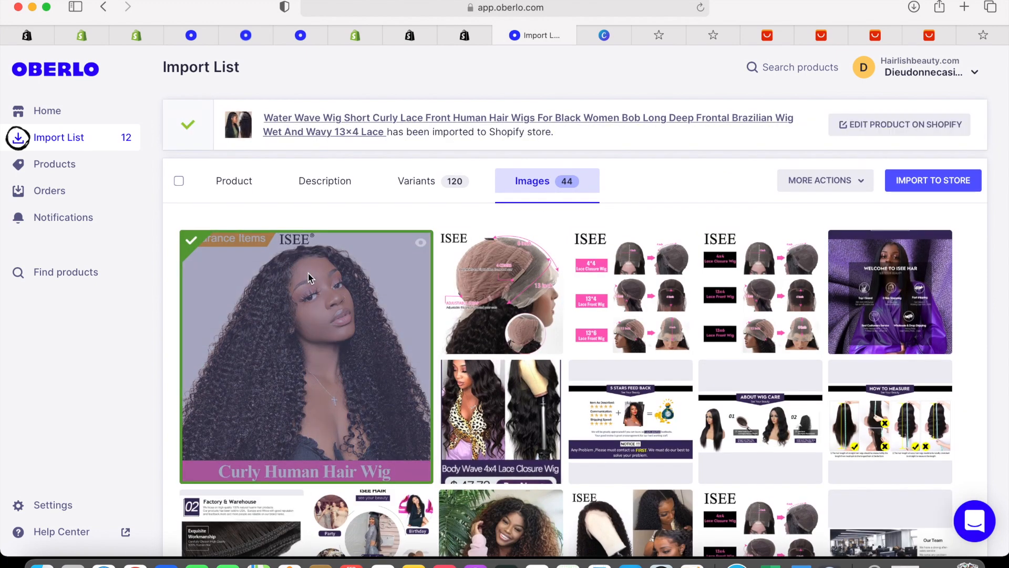
Drop the main curly wig image and add the lace close-up, third, fourth and purple banner photos
left_click(284, 287)
left_click(502, 286)
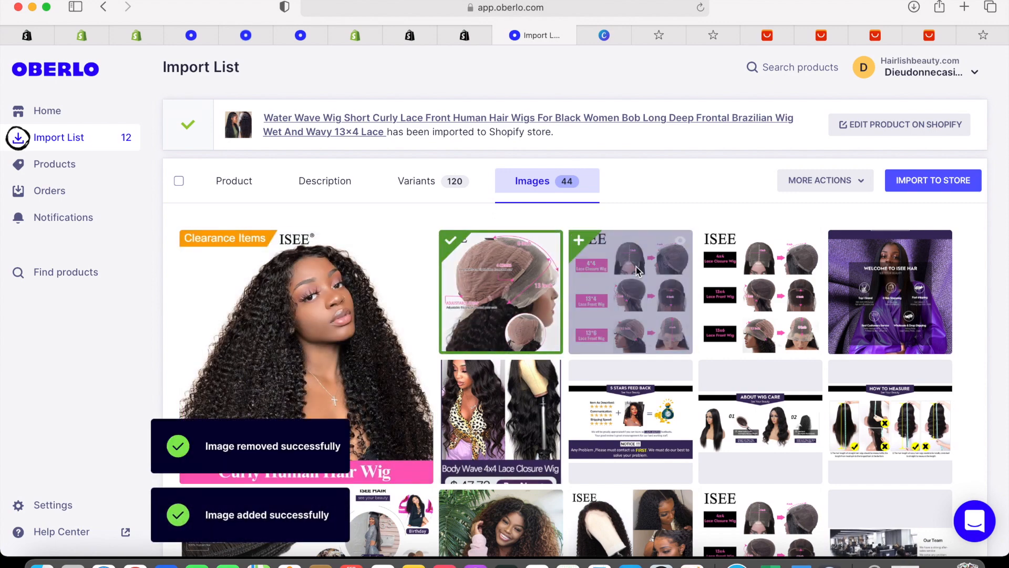
left_click(637, 271)
scroll(738, 268, "down", 3)
left_click(738, 269)
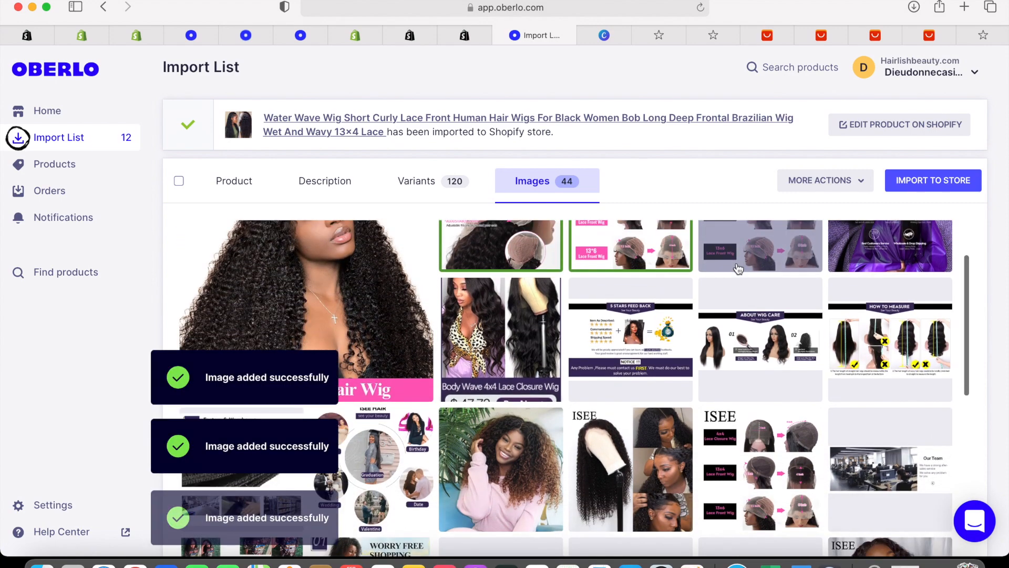
scroll(739, 269, "up", 3)
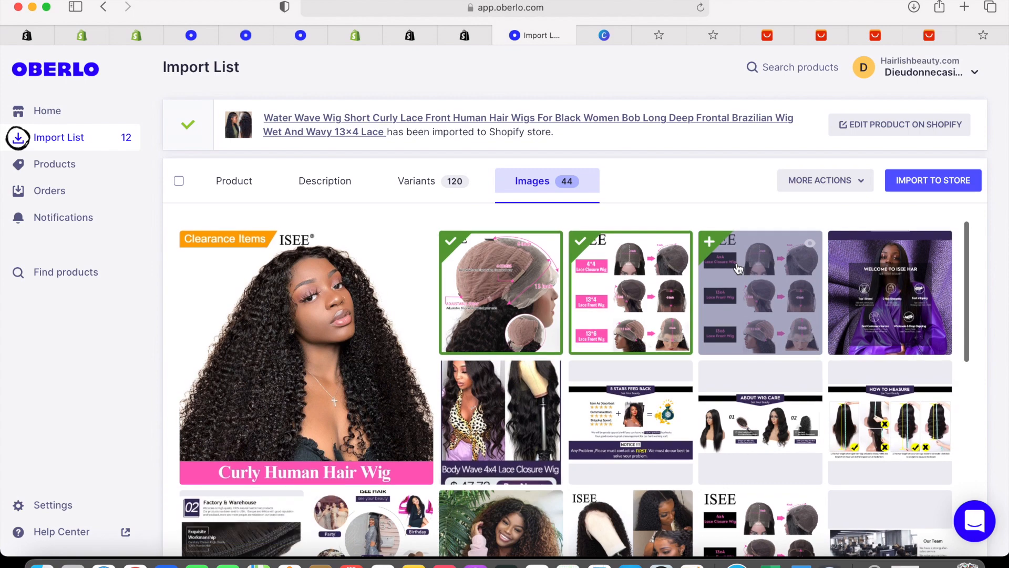
left_click(925, 276)
Add seven more photos, including Natural Looking, review screenshot, Pre Plucked and pink banner, then return to Shopify
scroll(931, 279, "down", 3)
scroll(934, 280, "down", 4)
scroll(933, 279, "up", 3)
scroll(933, 280, "down", 3)
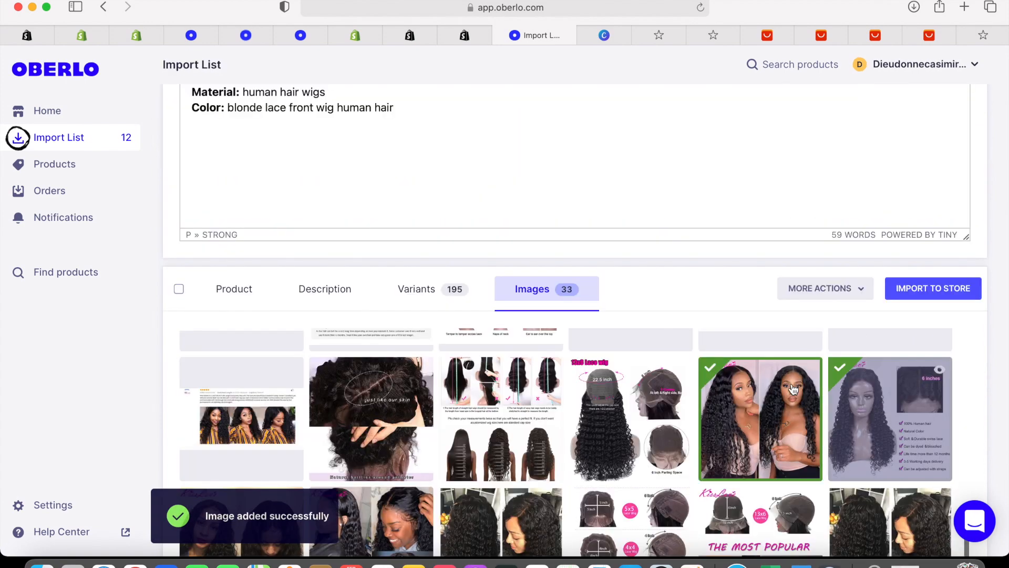
scroll(532, 401, "down", 5)
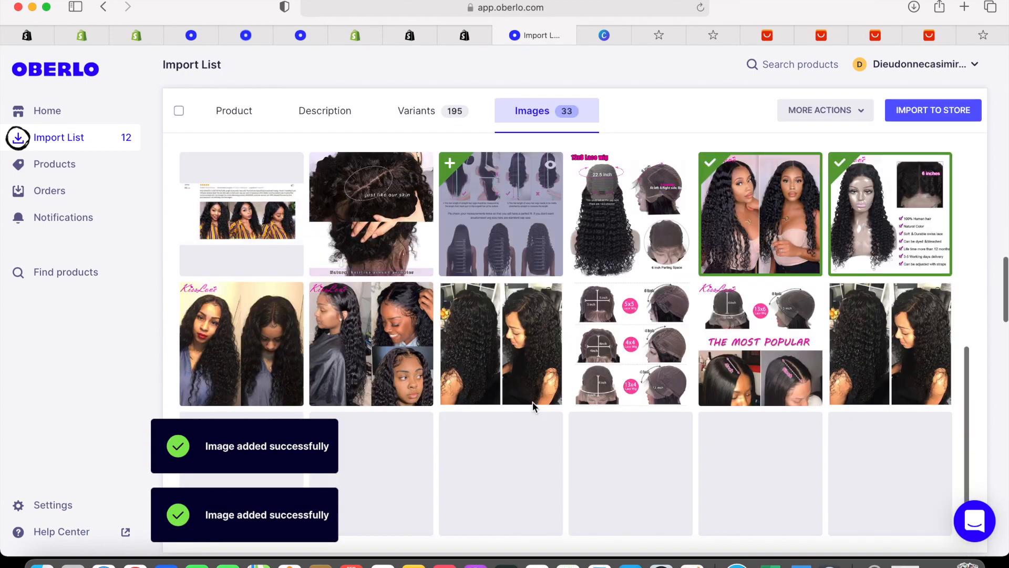
left_click(371, 336)
left_click(253, 388)
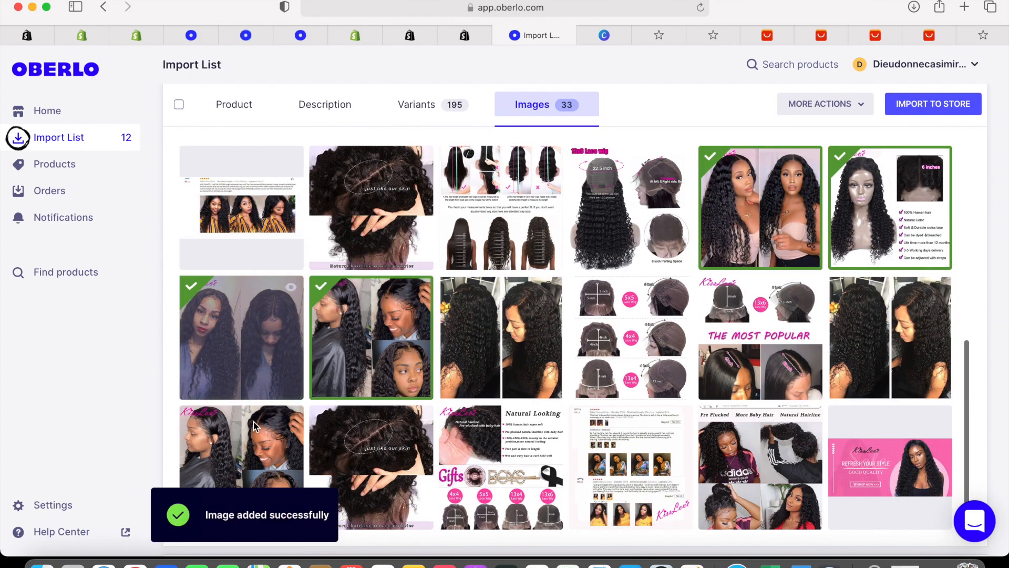
left_click(380, 423)
scroll(399, 424, "down", 4)
left_click(494, 280)
left_click(657, 294)
left_click(765, 290)
left_click(891, 295)
scroll(892, 295, "down", 3)
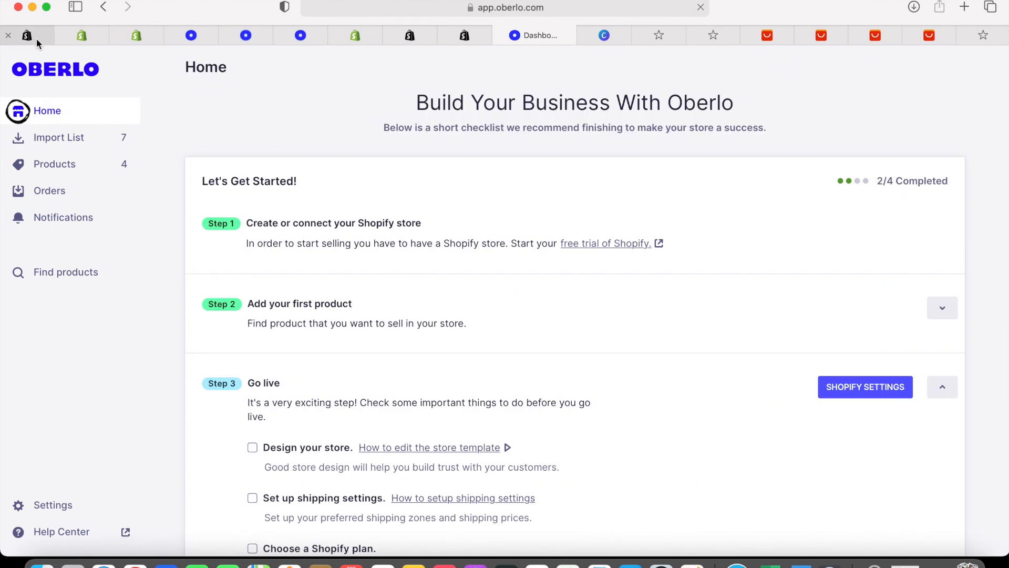
left_click(33, 36)
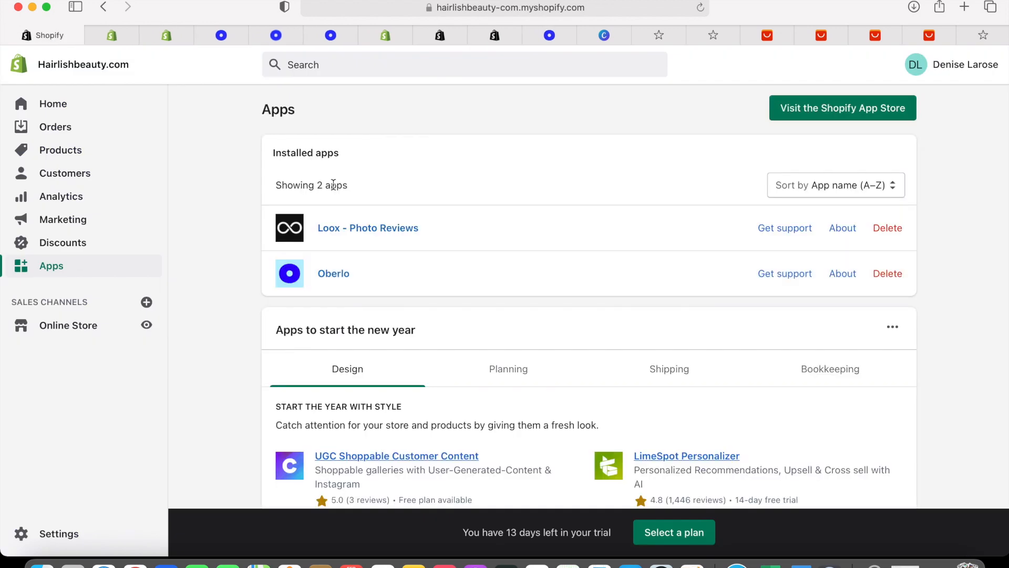
In the Brooklyn theme editor, open the home page Collection list's first block and its collection picker
left_click(91, 326)
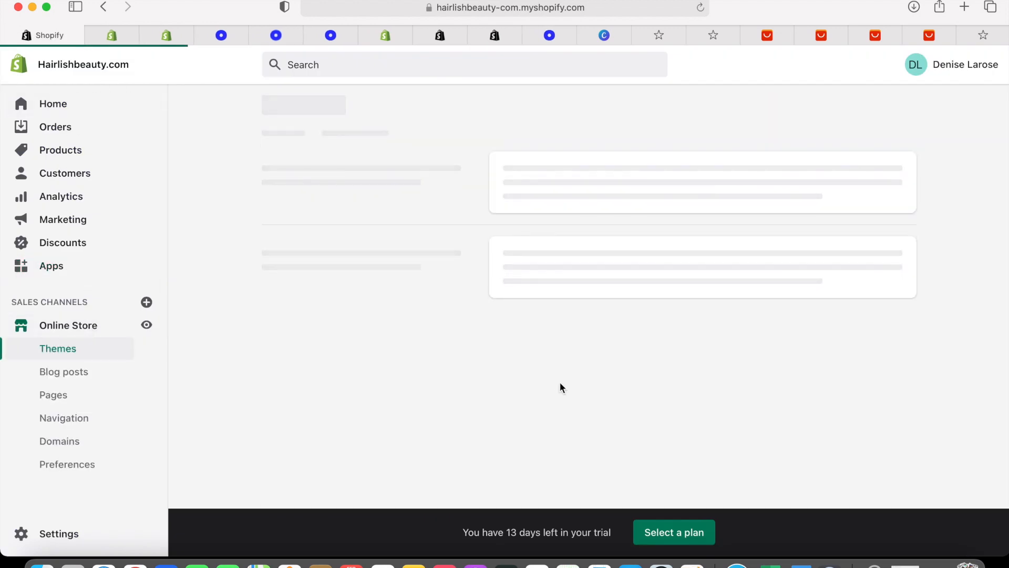
scroll(884, 318, "down", 5)
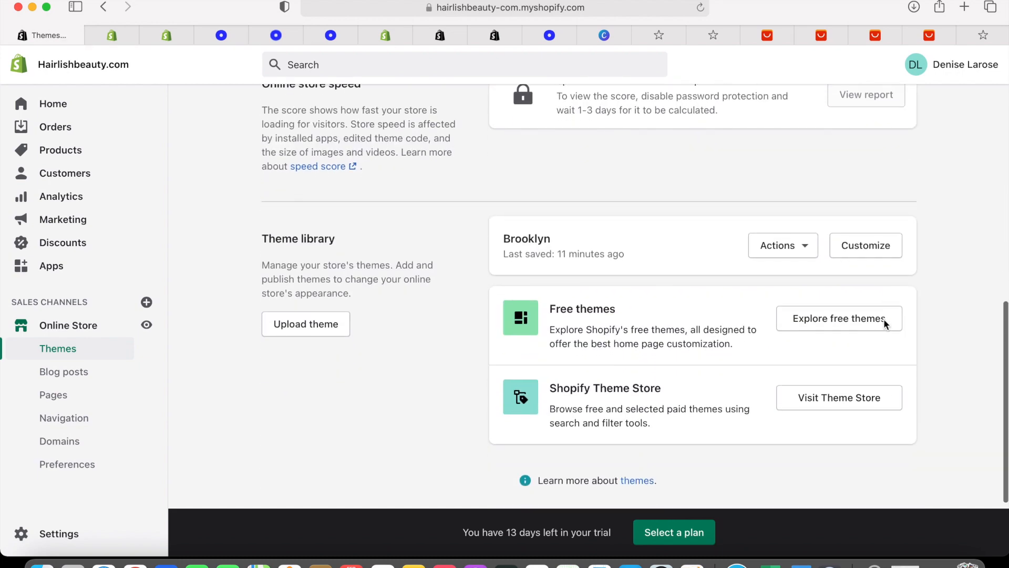
left_click(868, 249)
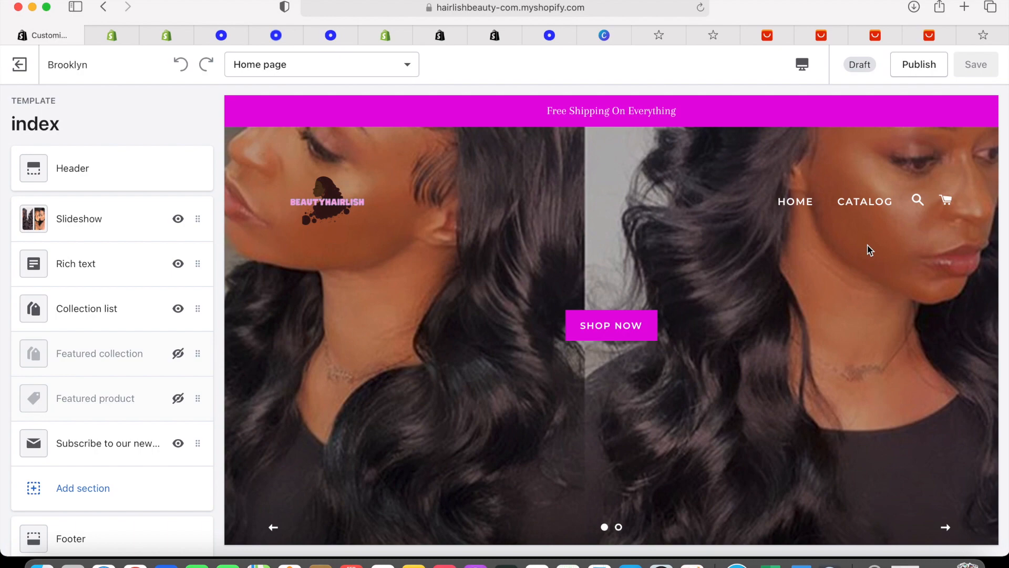
scroll(870, 250, "down", 20)
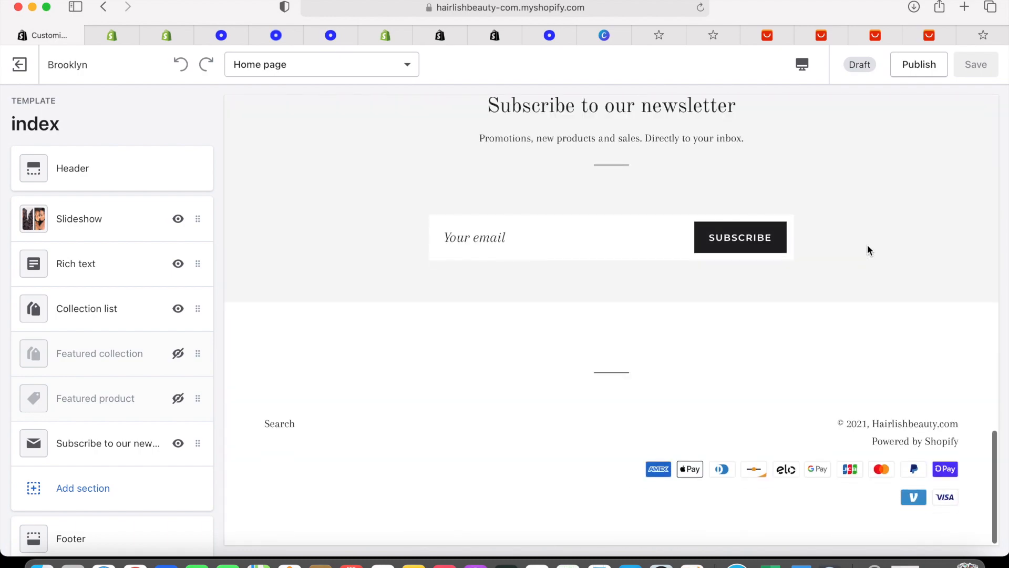
left_click(150, 322)
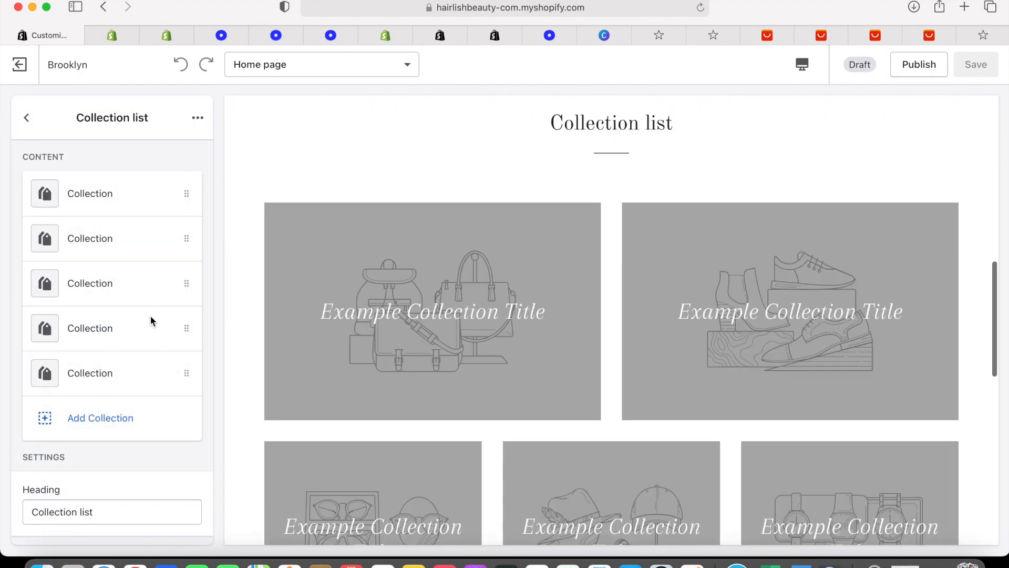
left_click(121, 190)
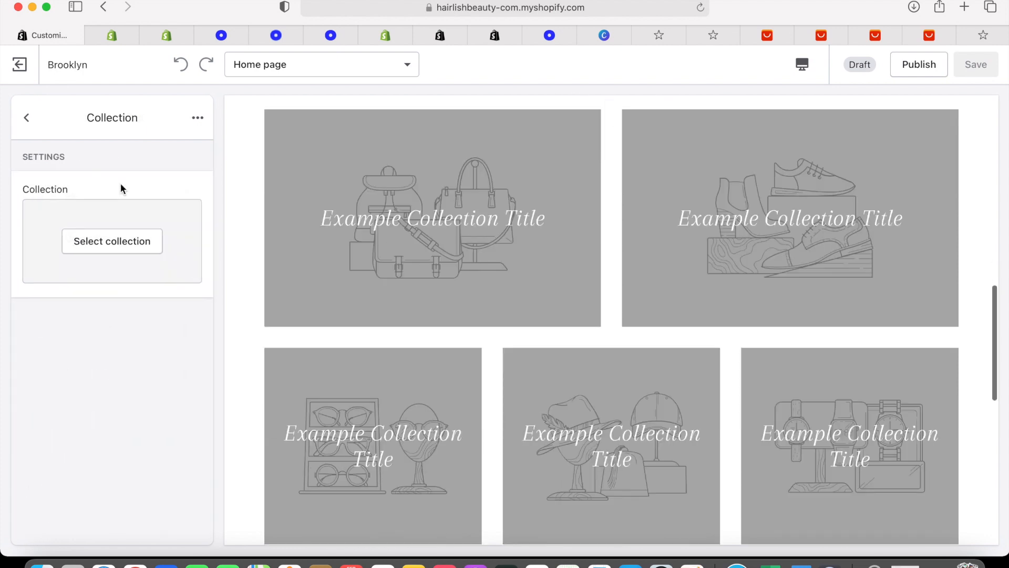
left_click(109, 243)
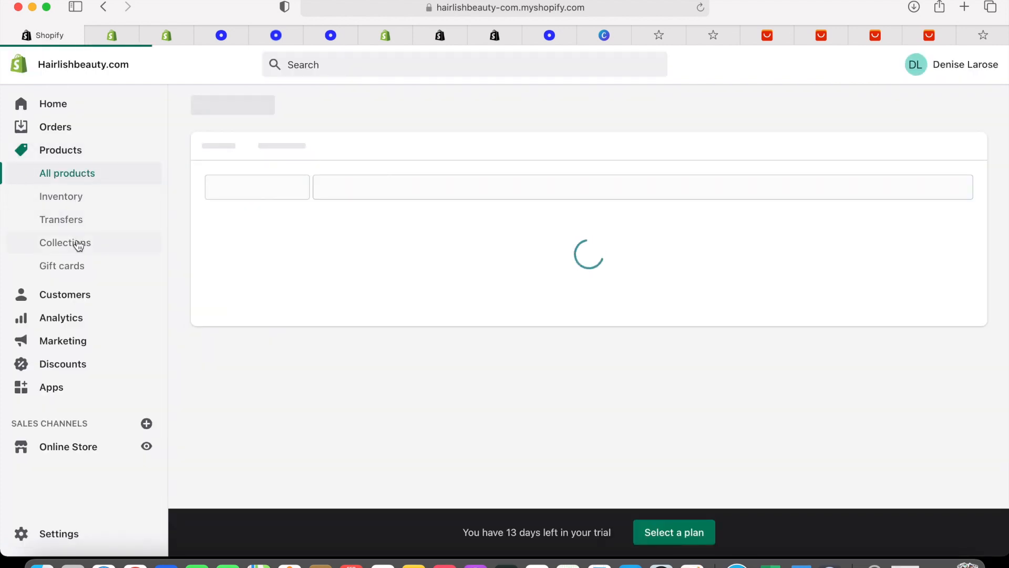
Open the ISEE HAIR curly lace front wig product from the full product list
left_click(77, 242)
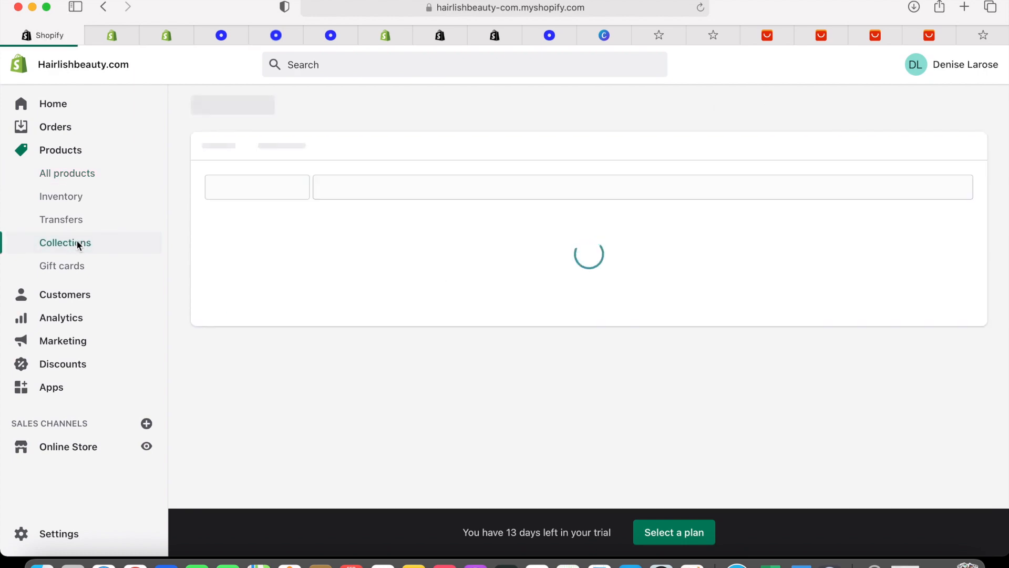
left_click(90, 174)
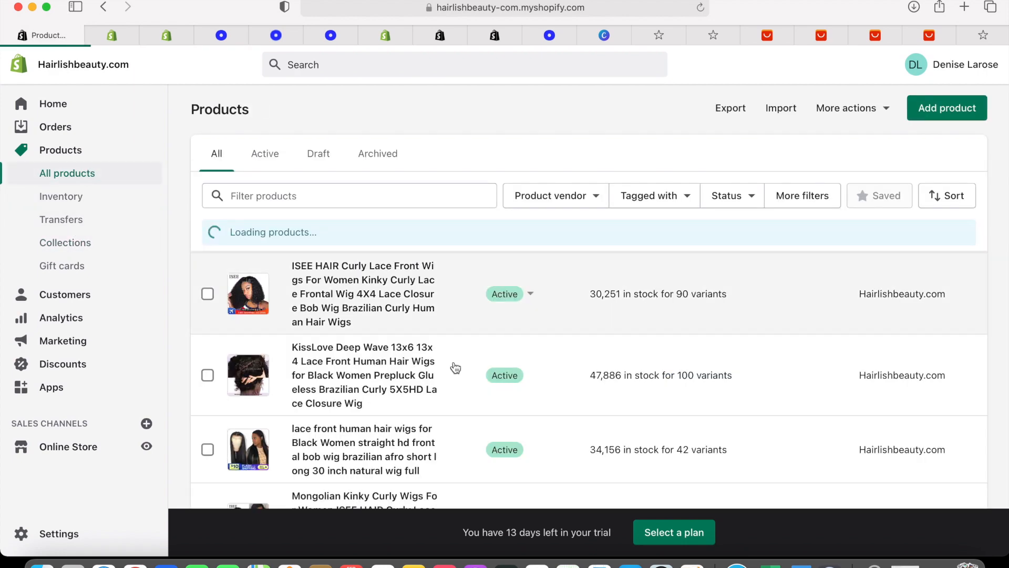
scroll(454, 368, "down", 2)
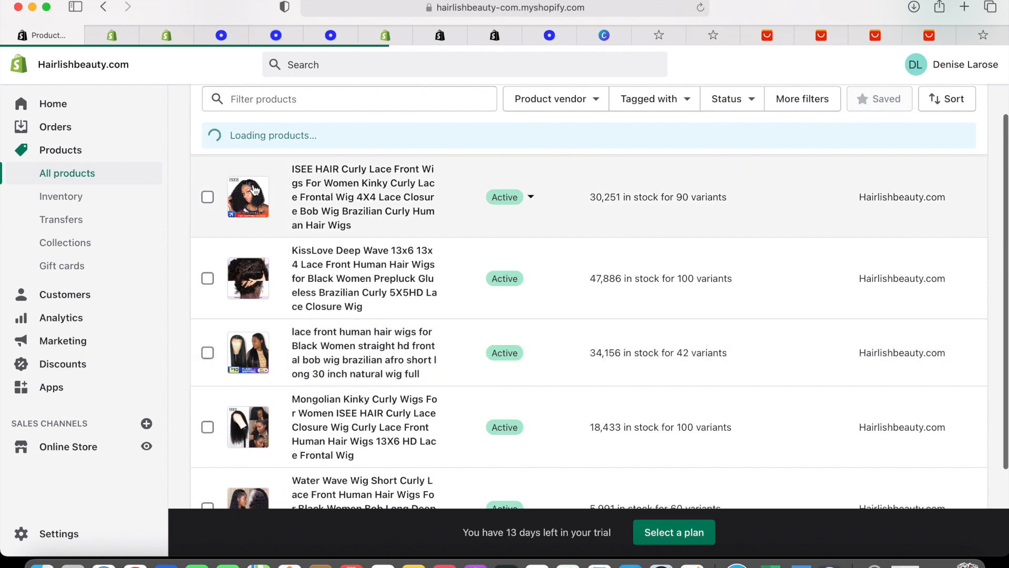
scroll(314, 208, "down", 2)
scroll(314, 208, "down", 2)
scroll(313, 210, "up", 5)
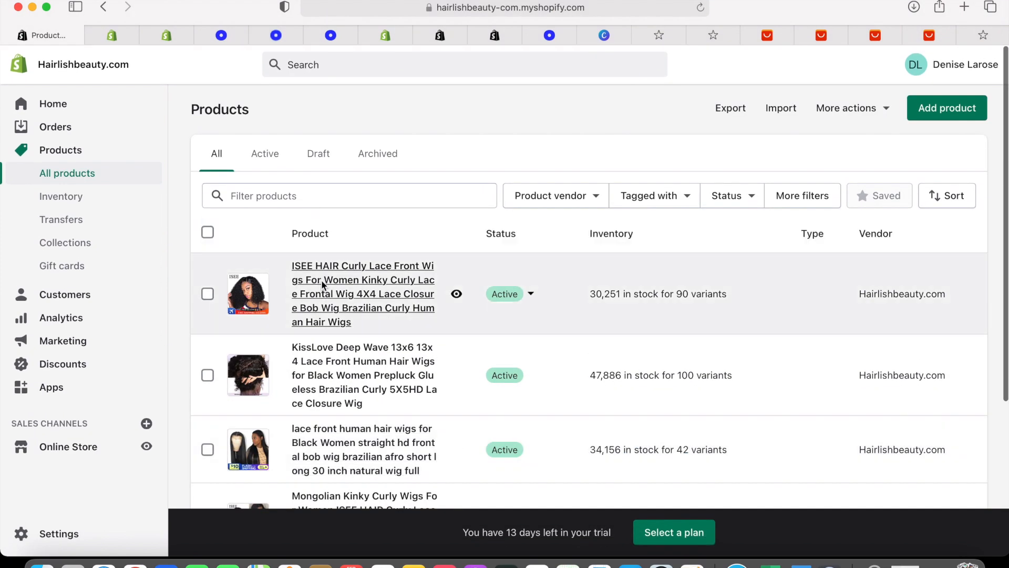
left_click(321, 281)
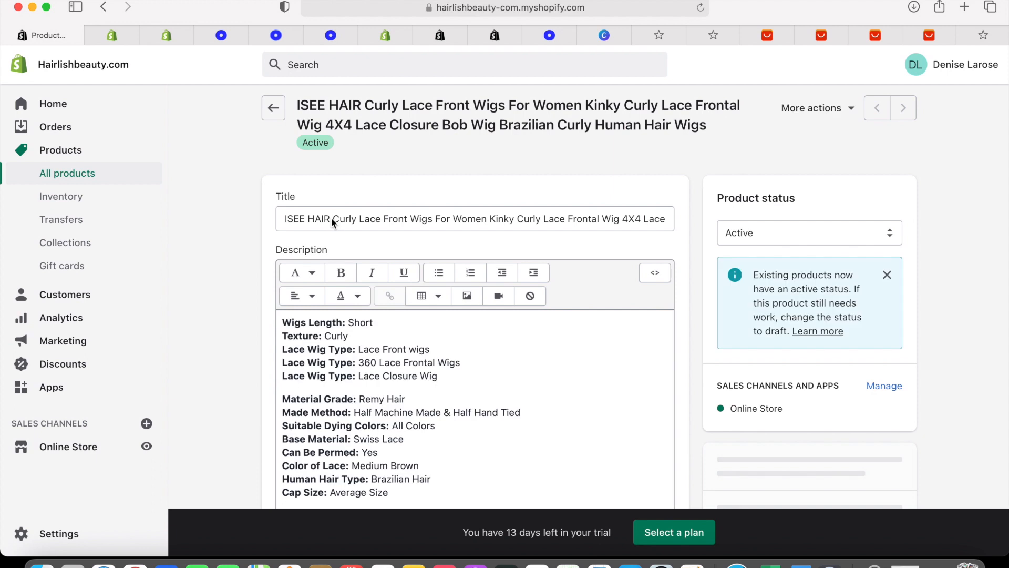
Delete 'ISEE HAIR ' so the title begins 'Curly Lace Front Wigs For Women'
mouse_move(331, 220)
left_mouse_down()
mouse_move(315, 220)
mouse_move(323, 216)
left_mouse_up()
key("BackSpace")
left_click(301, 217)
key("BackSpace")
key("BackSpace")
key("BackSpace")
key("BackSpace")
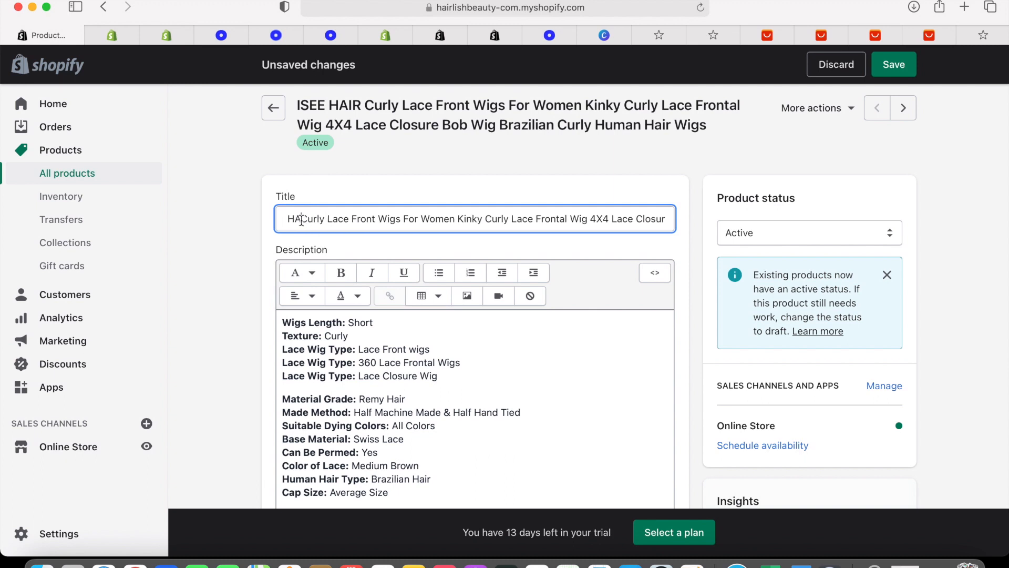
key("BackSpace")
key("BackSpace")
key("BackSpace")
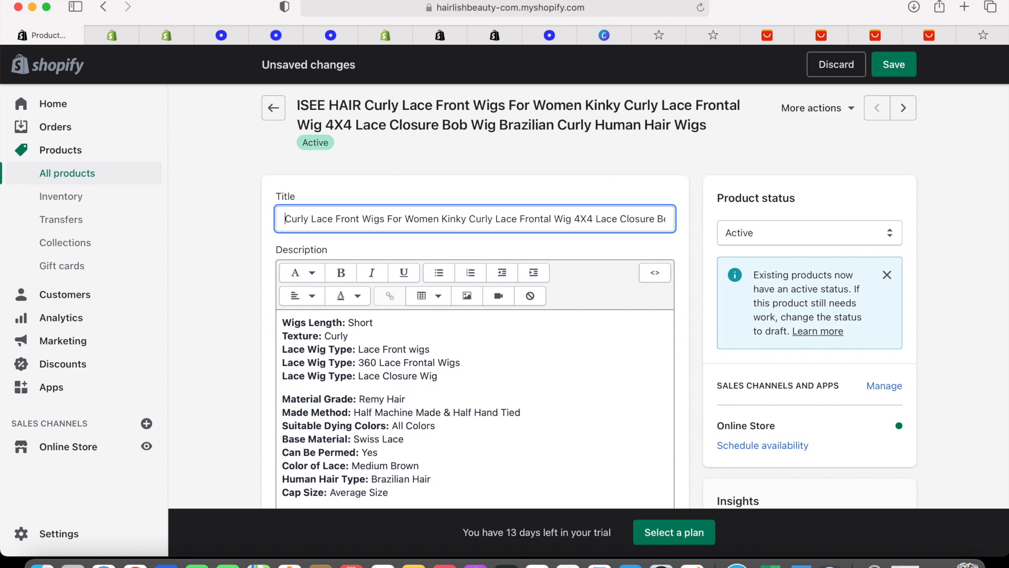
Locate the wig's product image in the Media section and toggle its selection
scroll(550, 277, "down", 10)
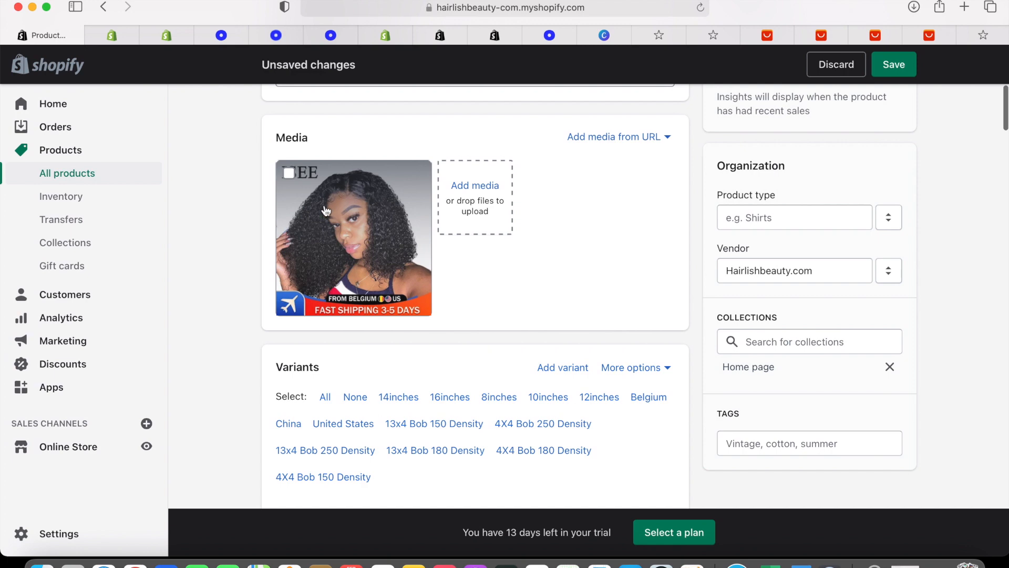
scroll(326, 211, "down", 15)
scroll(326, 210, "down", 20)
scroll(325, 211, "up", 20)
scroll(326, 211, "up", 10)
scroll(326, 211, "down", 8)
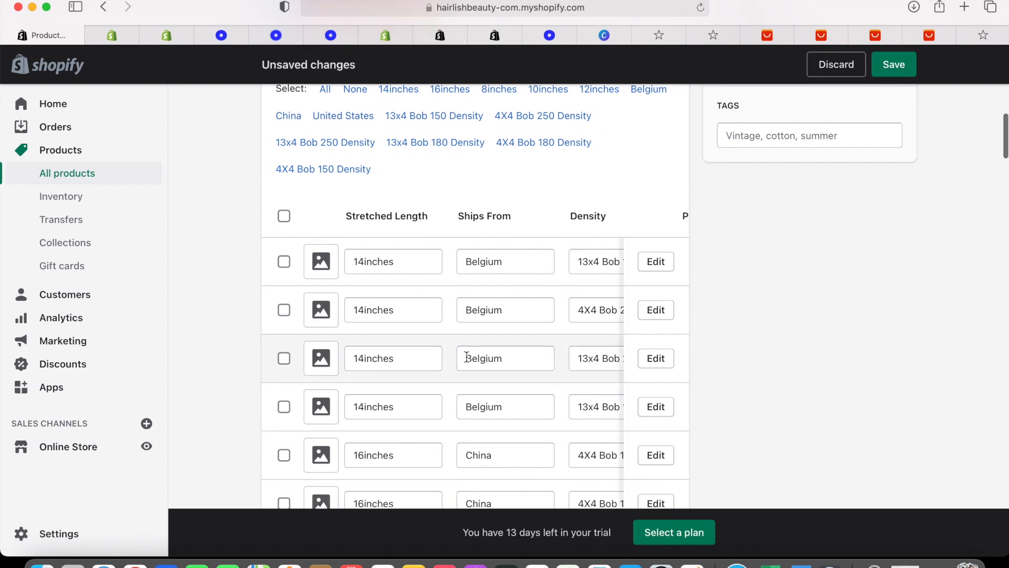
scroll(467, 357, "up", 10)
scroll(466, 358, "down", 6)
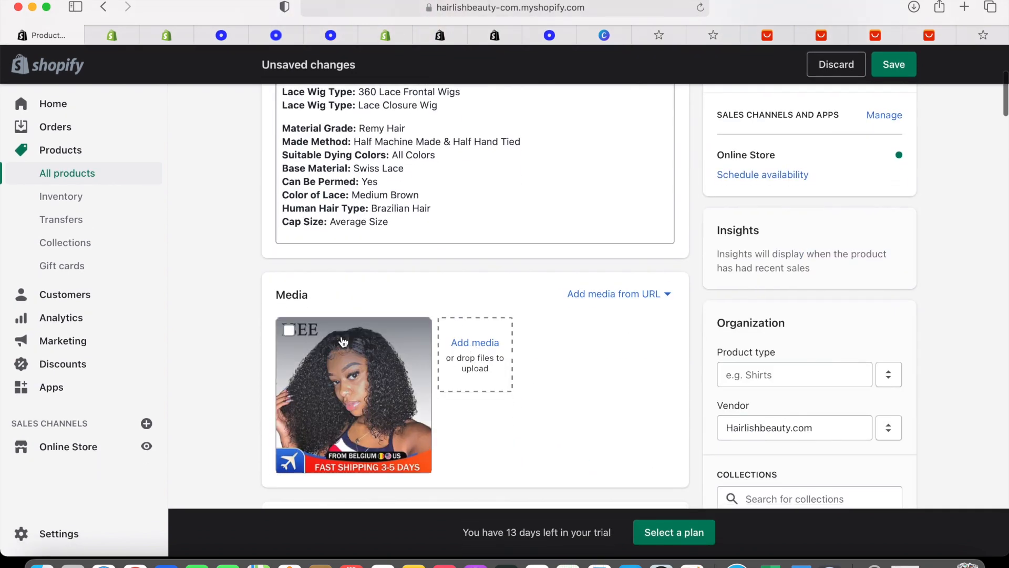
left_click(289, 330)
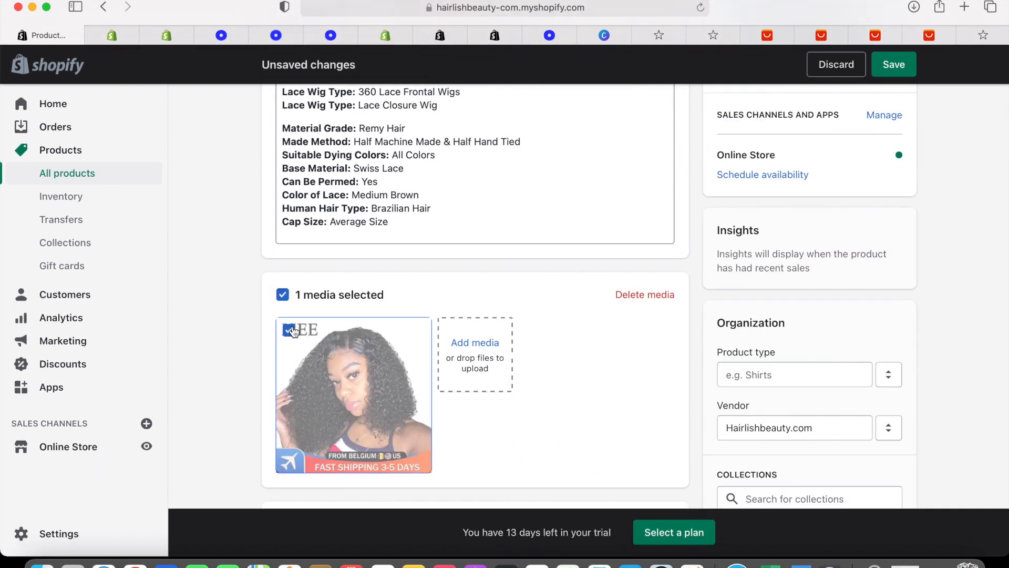
left_click(377, 362)
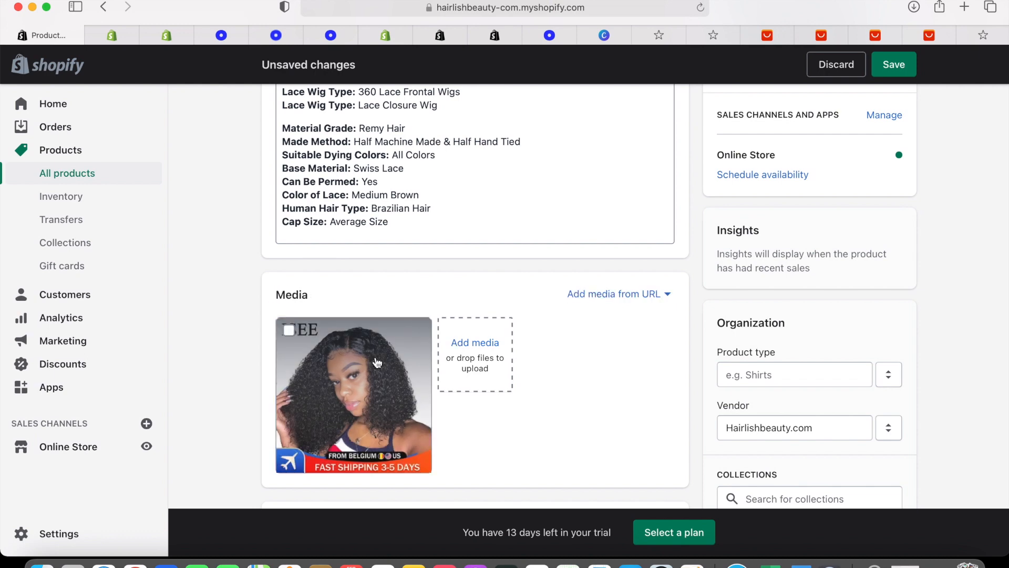
Delete the wig's only image via the media viewer, confirming Delete media
left_click(377, 363)
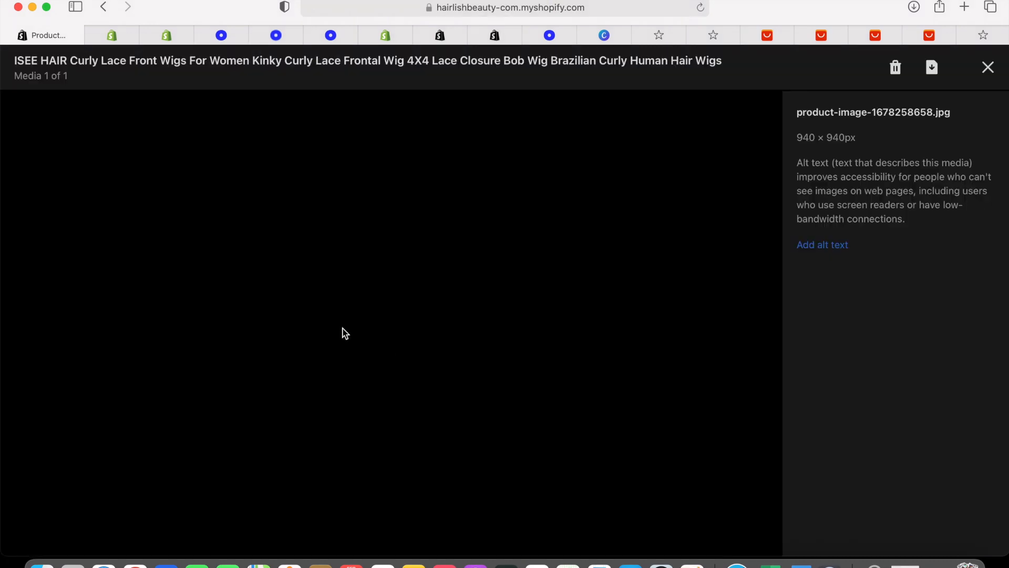
left_click(894, 66)
left_click(699, 345)
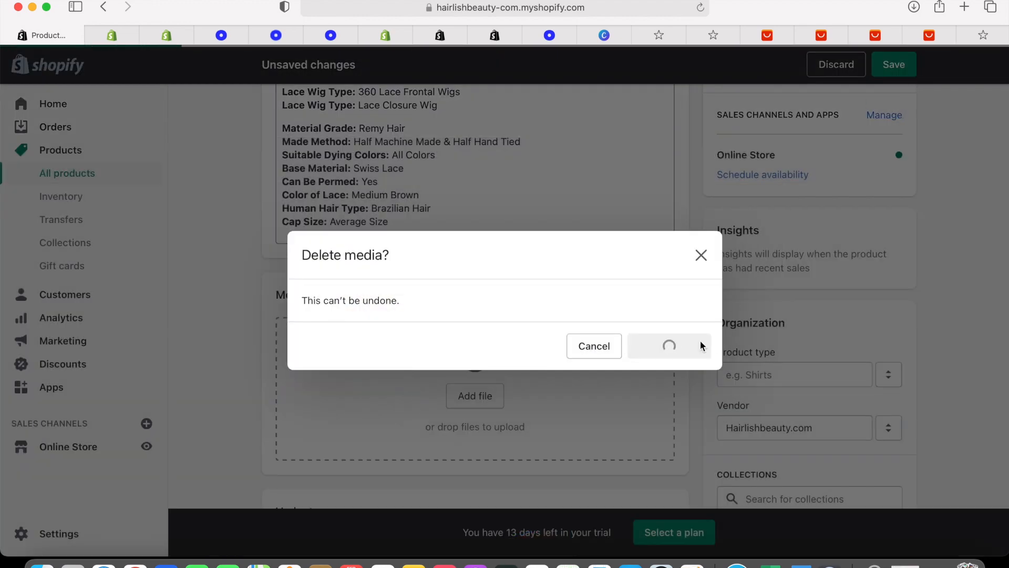
scroll(490, 377, "down", 15)
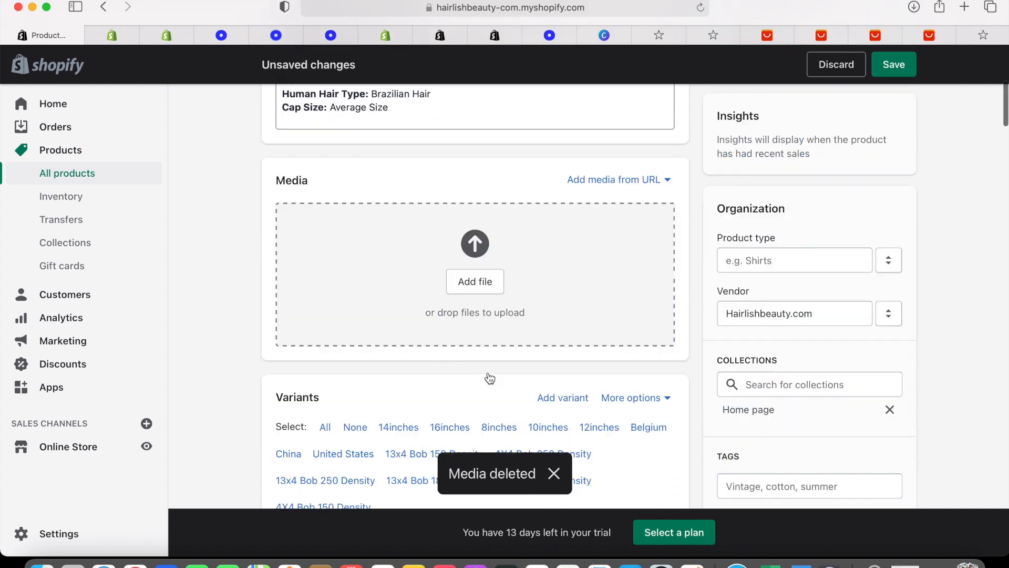
scroll(490, 378, "up", 15)
scroll(487, 377, "down", 5)
Upload the four-photo curly wig collage from Photos to the product's Media section
left_click(476, 295)
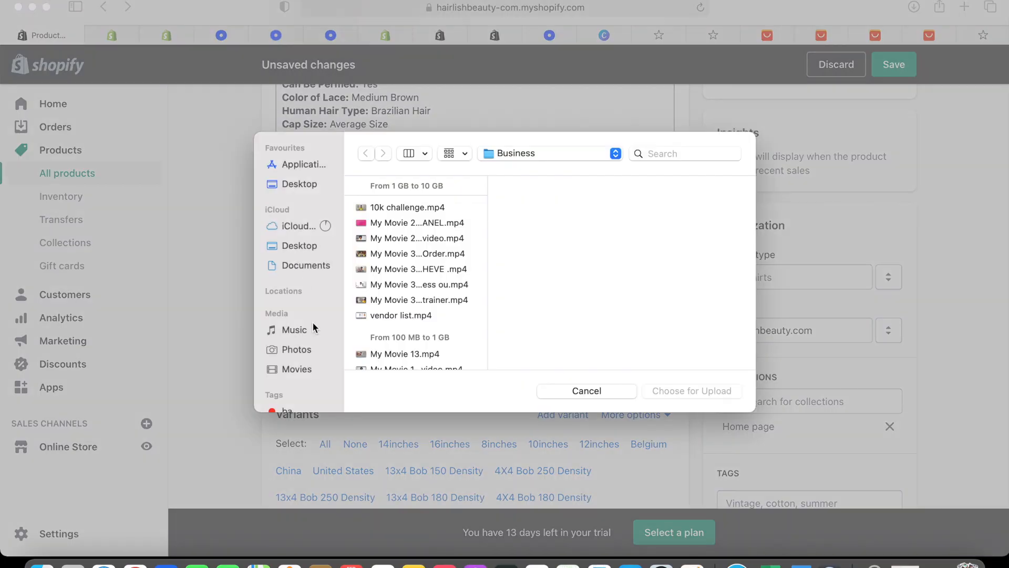
left_click(315, 349)
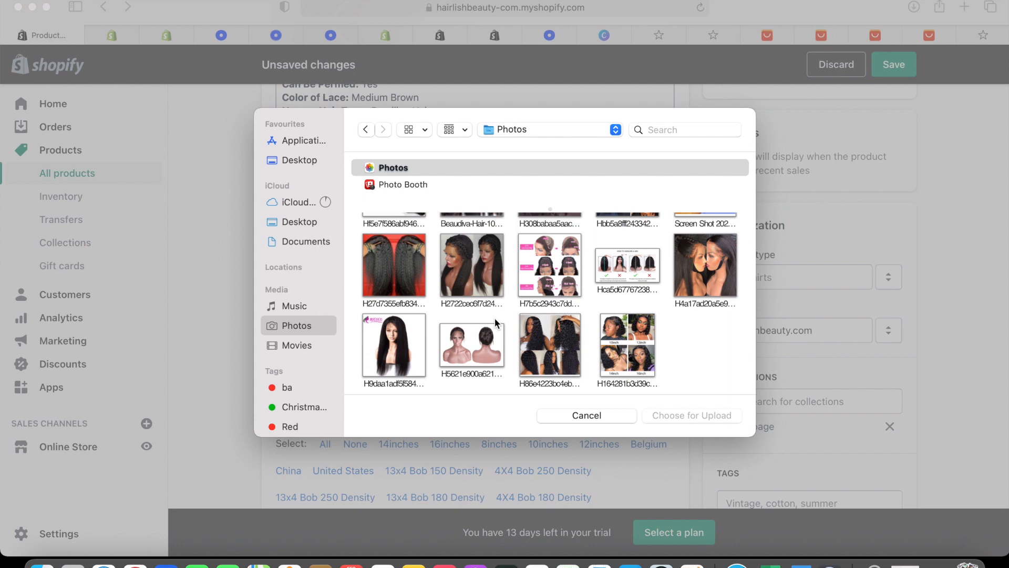
left_click(561, 338)
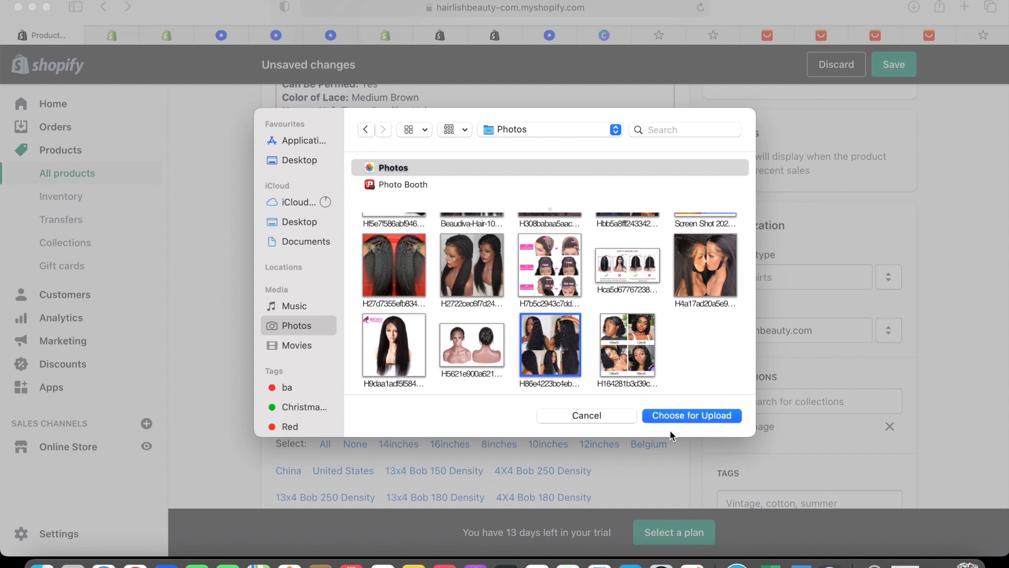
left_click(677, 415)
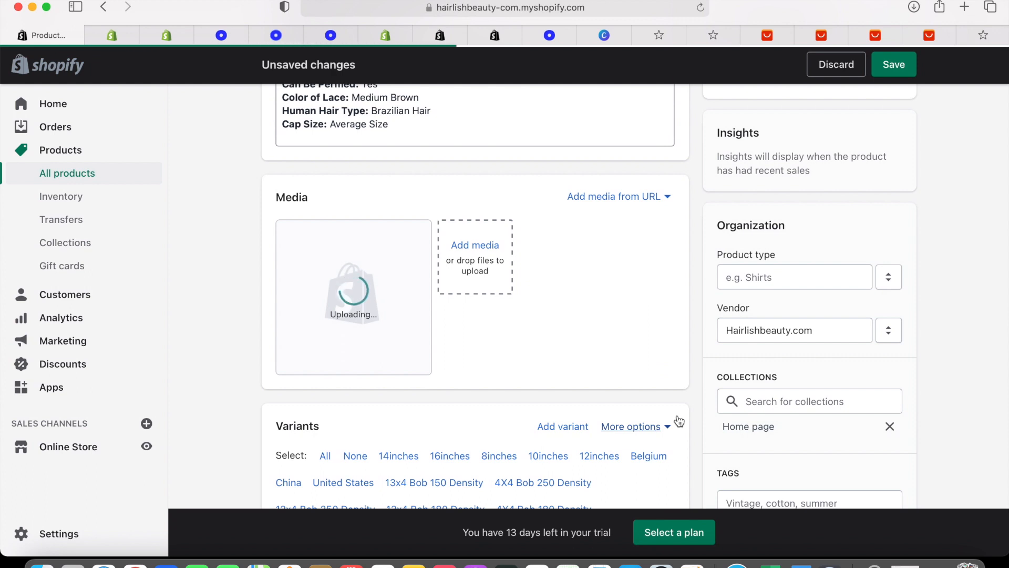
scroll(462, 363, "up", 5)
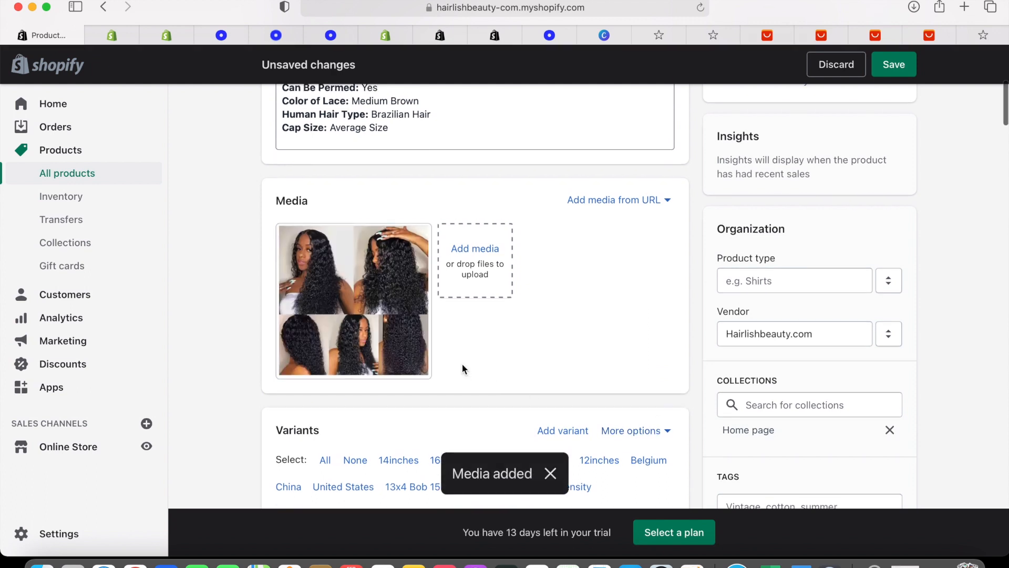
scroll(462, 368, "down", 10)
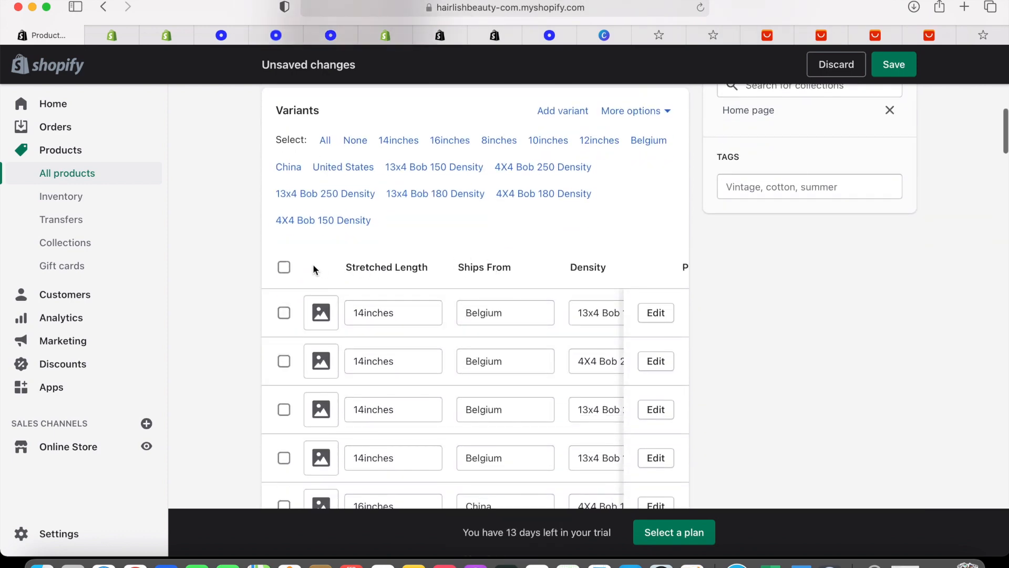
Remove Belgium, China and the whole Ships From option, deleting its 60 variants
left_click(659, 112)
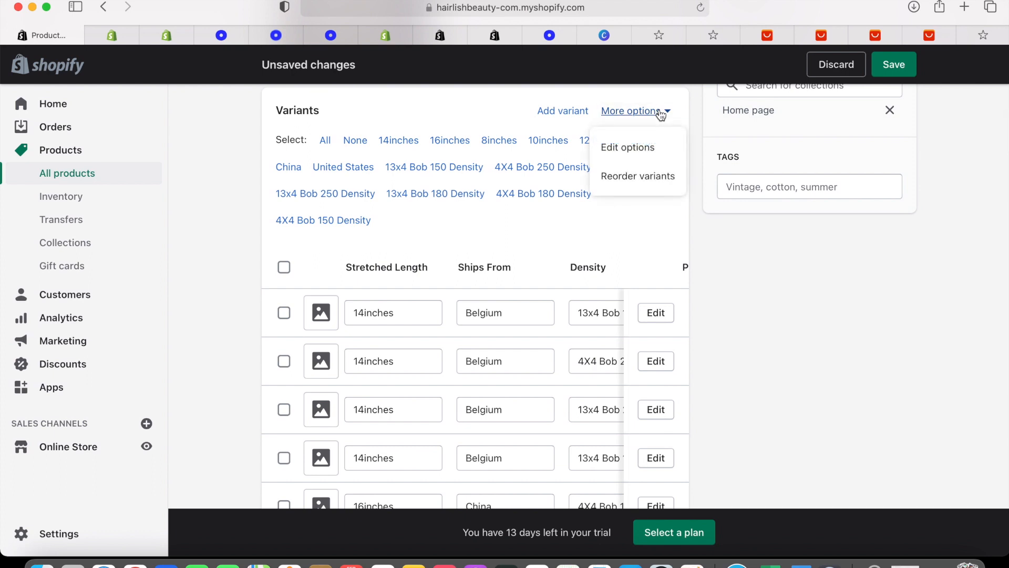
left_click(661, 152)
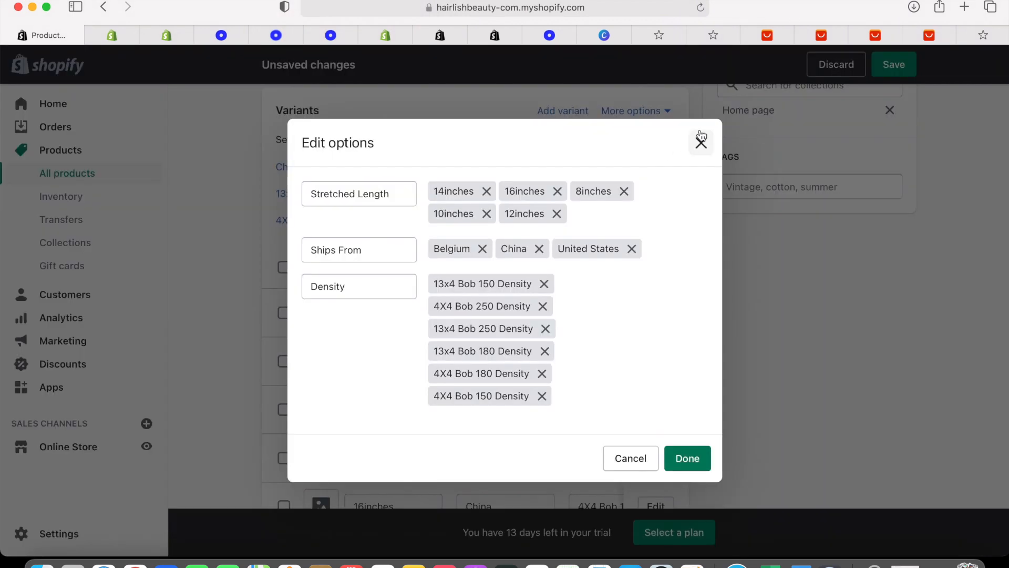
left_click(482, 249)
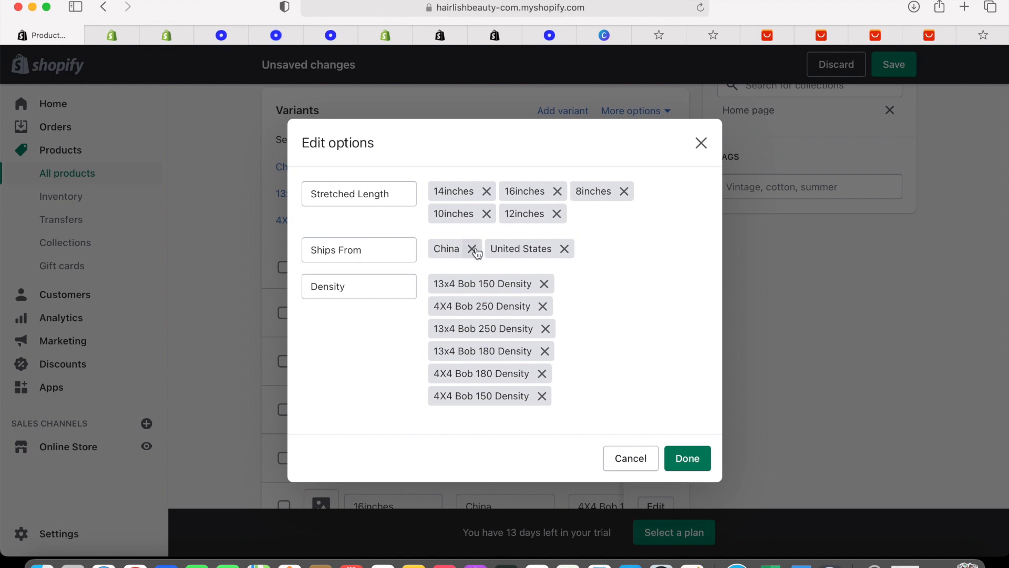
left_click(472, 249)
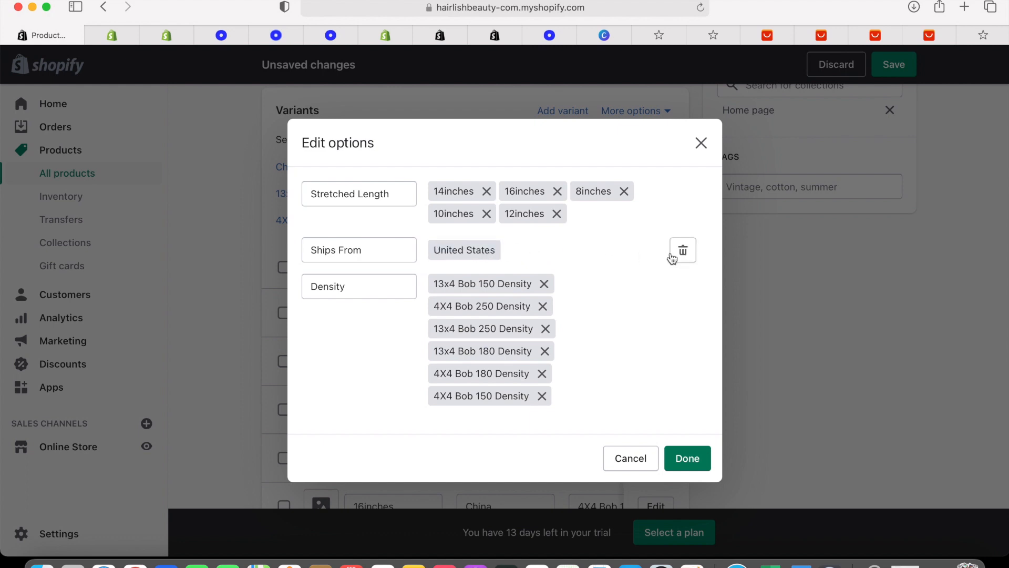
left_click(683, 251)
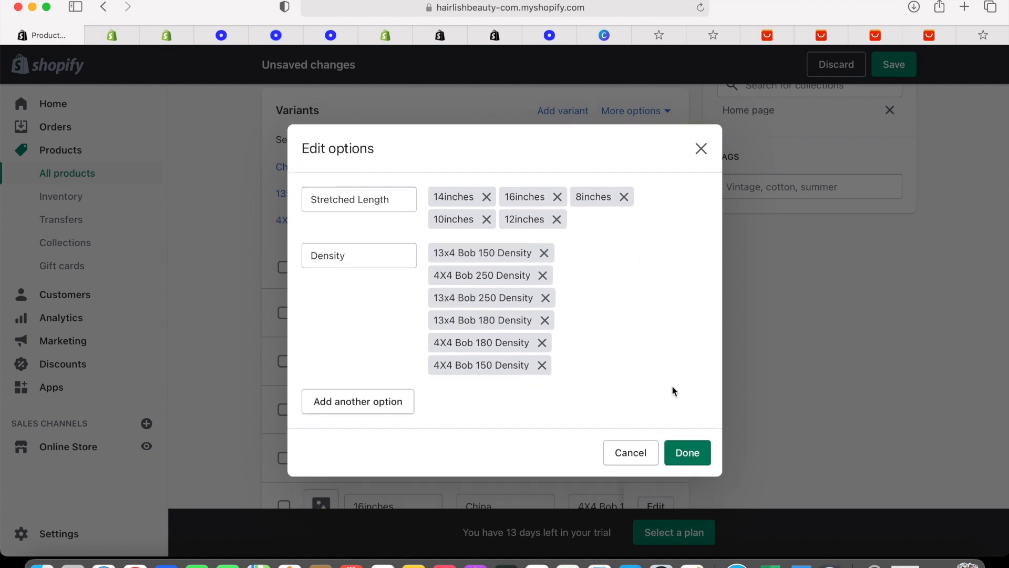
left_click(683, 453)
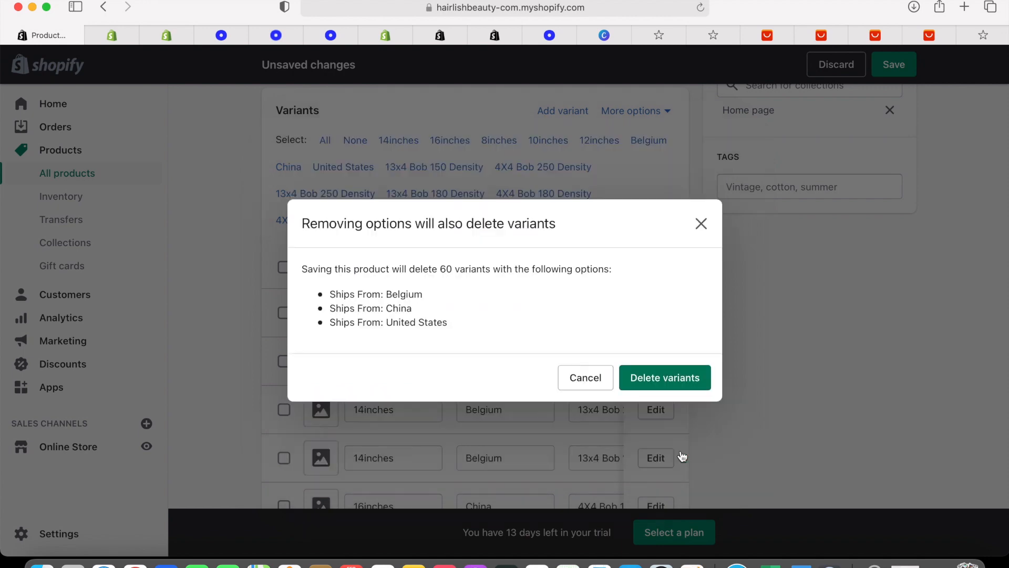
left_click(665, 370)
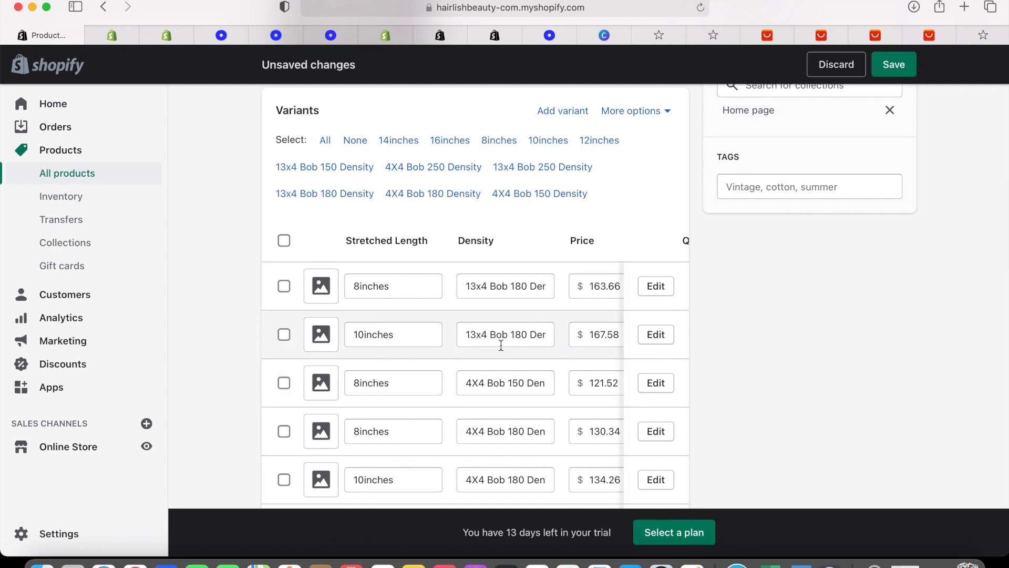
scroll(499, 342, "down", 10)
scroll(501, 345, "down", 12)
scroll(500, 345, "up", 19)
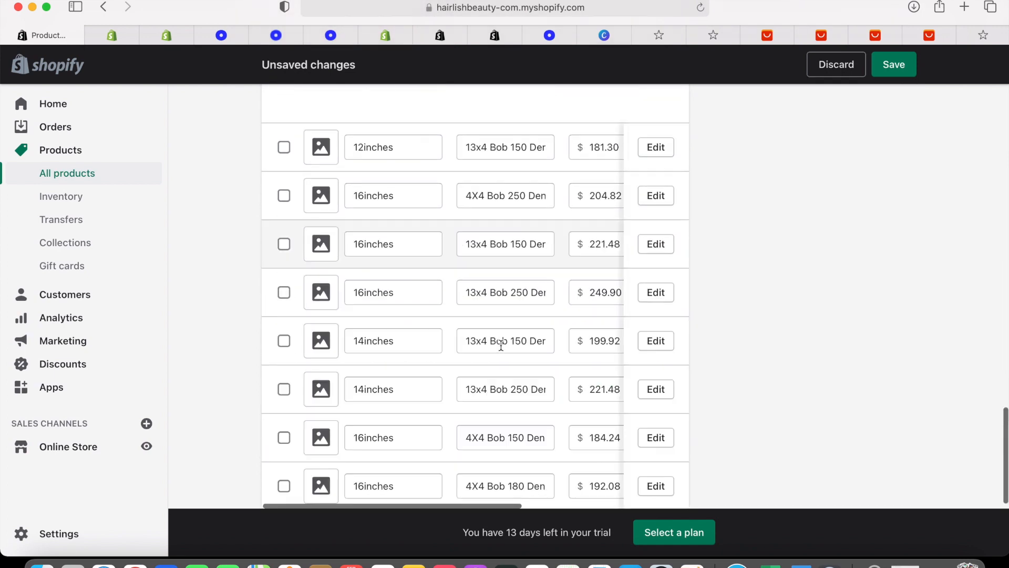
scroll(500, 345, "up", 1)
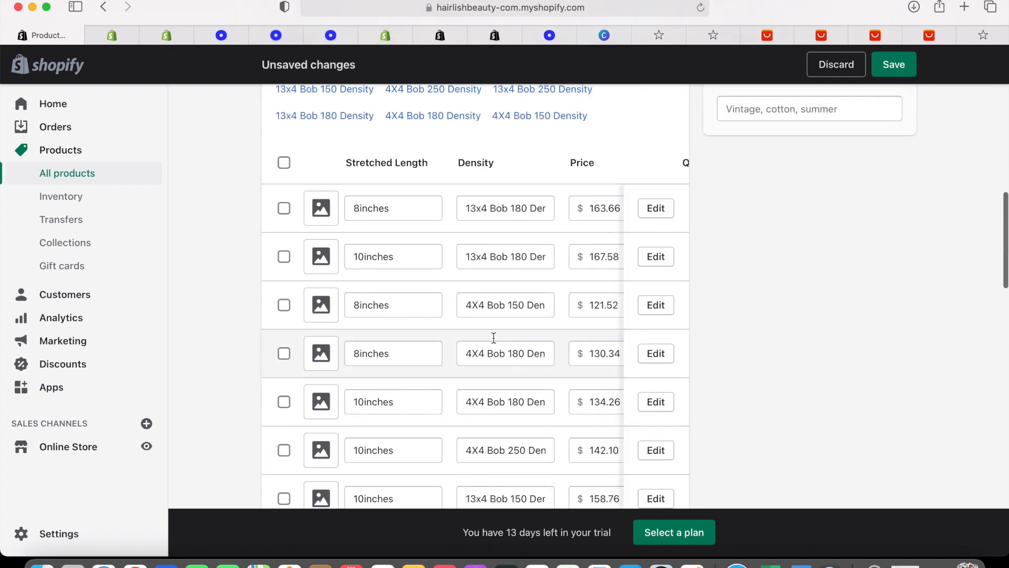
Assign the uploaded curly wig photo to the variant rows, including 8inches, then go to Collections
left_click(313, 210)
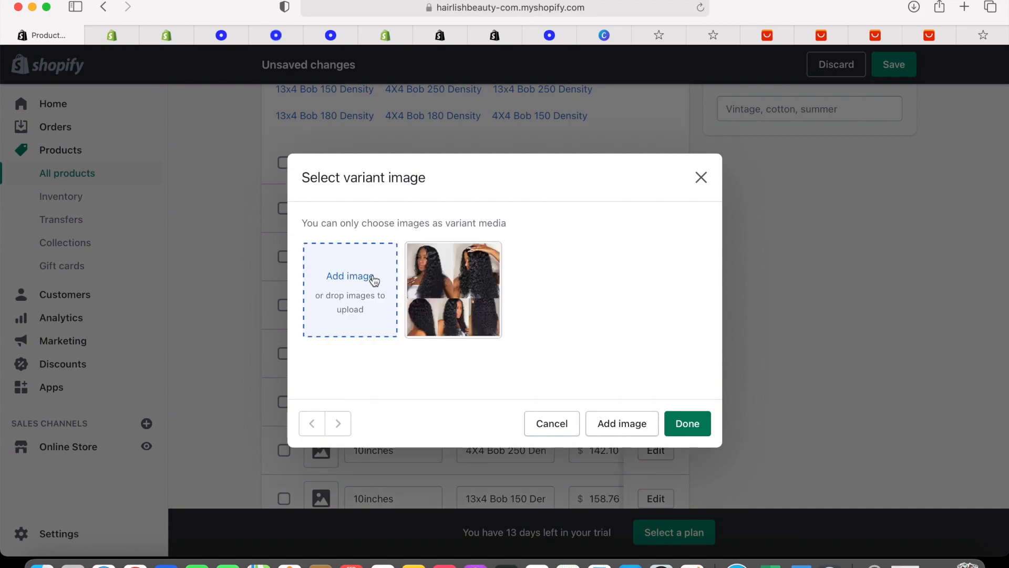
left_click(452, 289)
left_click(683, 422)
left_click(332, 307)
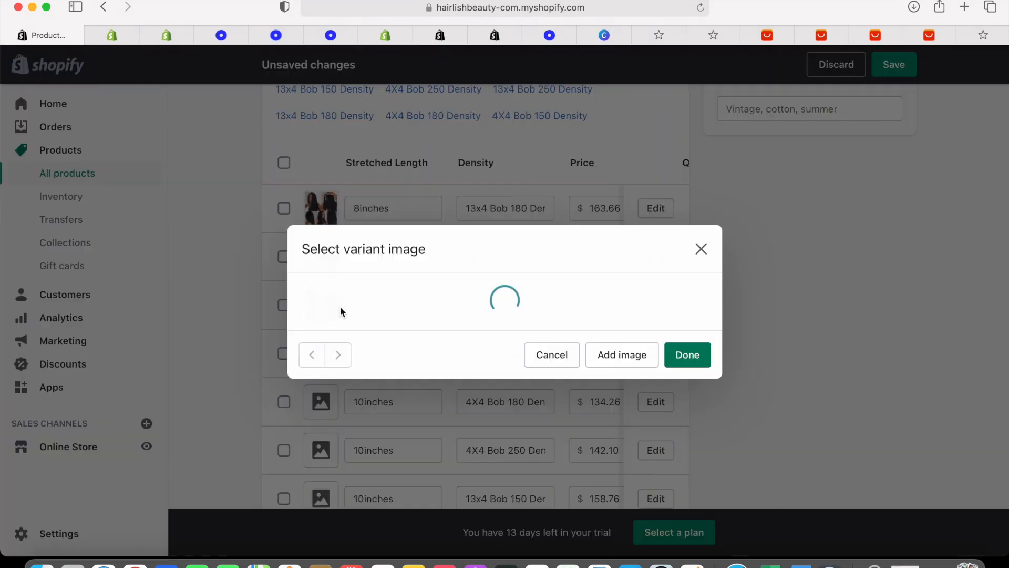
left_click(489, 287)
left_click(686, 421)
scroll(326, 221, "down", 4)
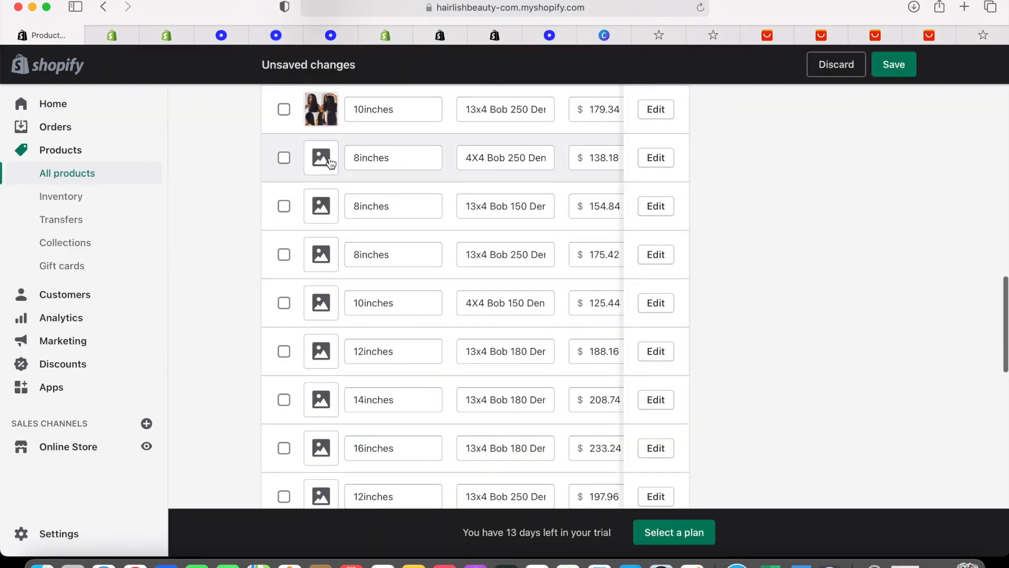
left_click(330, 162)
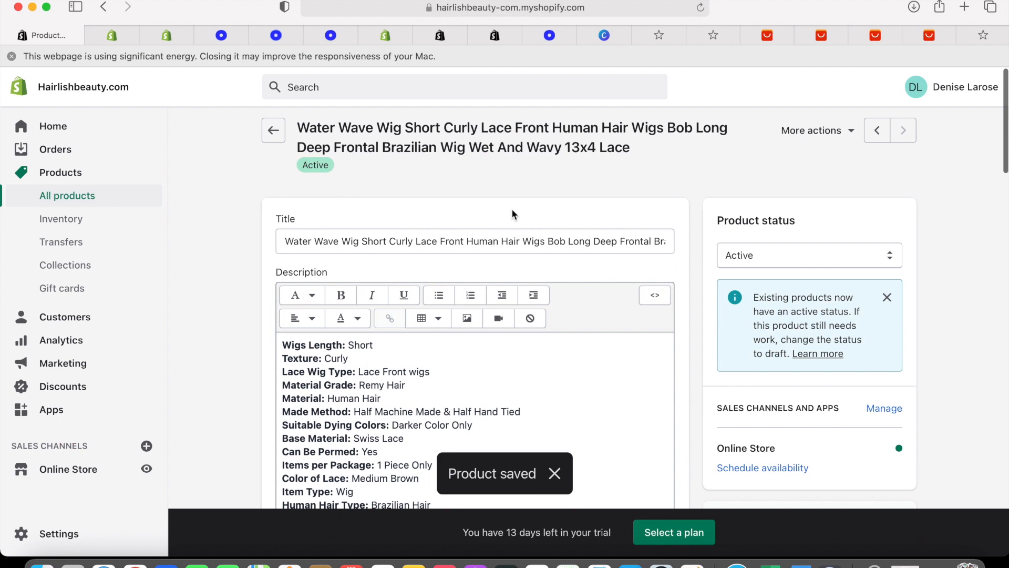
left_click(87, 268)
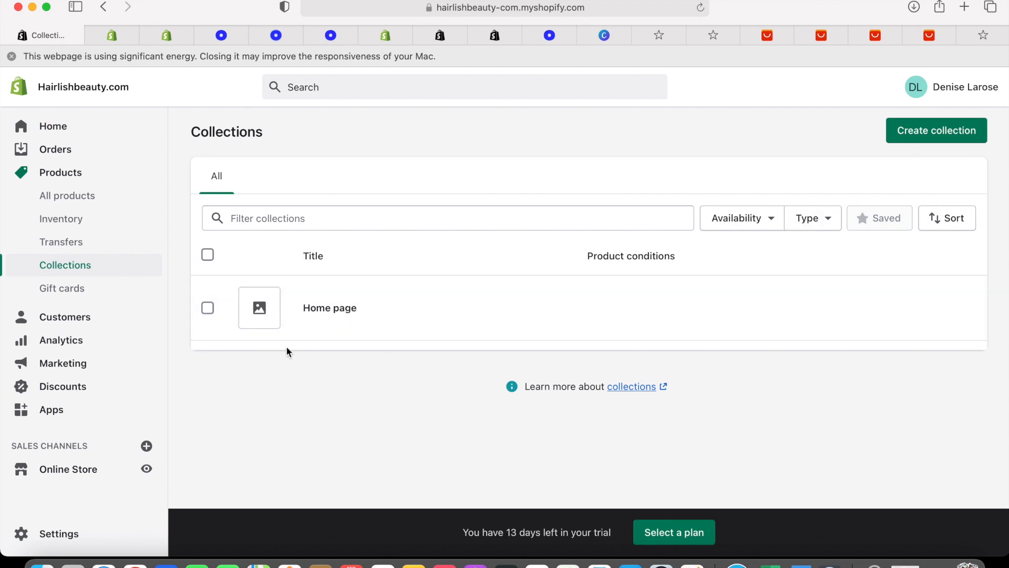
Retitle the Home page collection to 'Hair Collection' and save it
left_click(271, 318)
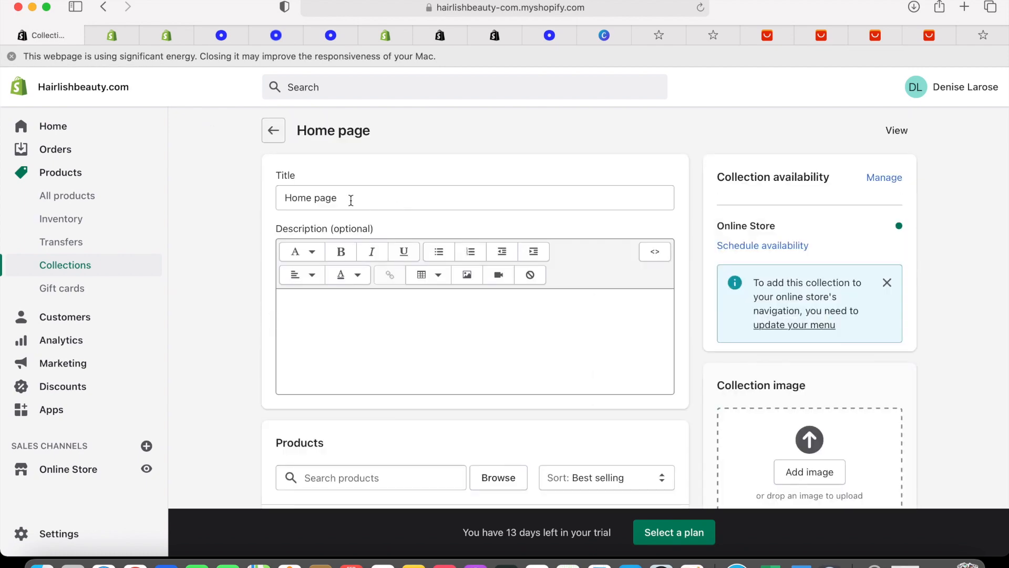
scroll(440, 282, "down", 7)
scroll(442, 279, "up", 7)
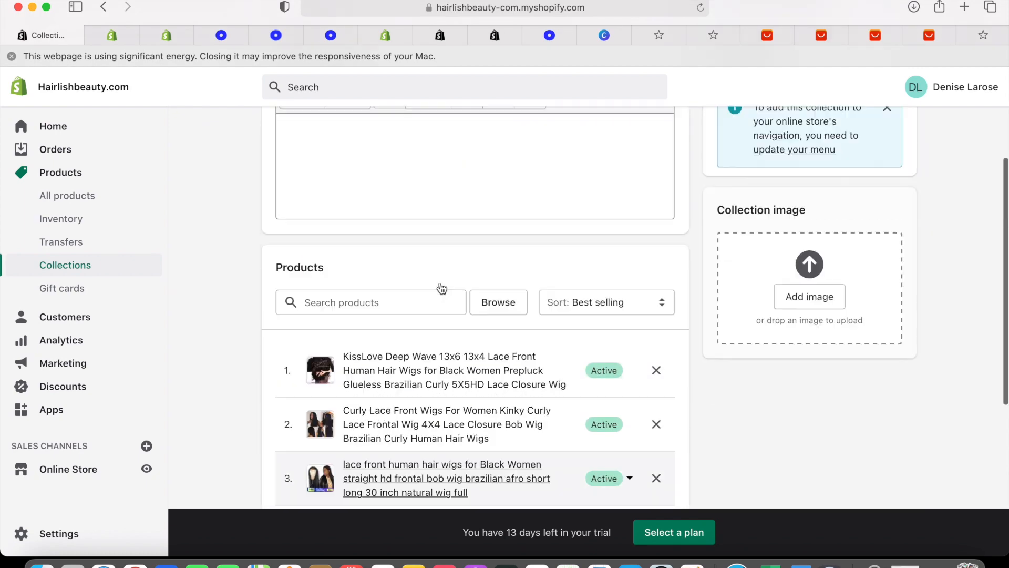
left_click_drag(344, 198, 267, 199)
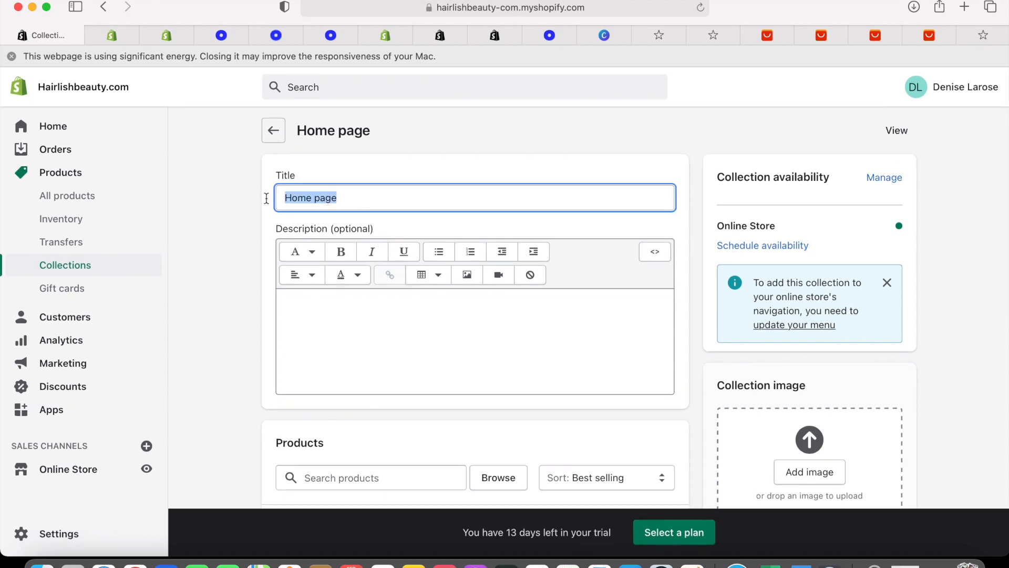
type("Hair Collection")
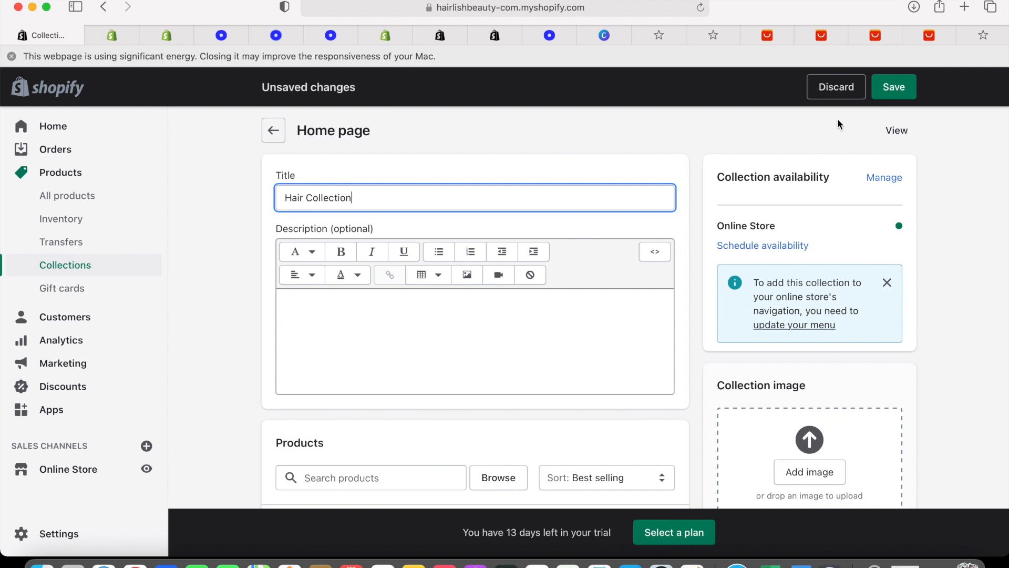
left_click(890, 90)
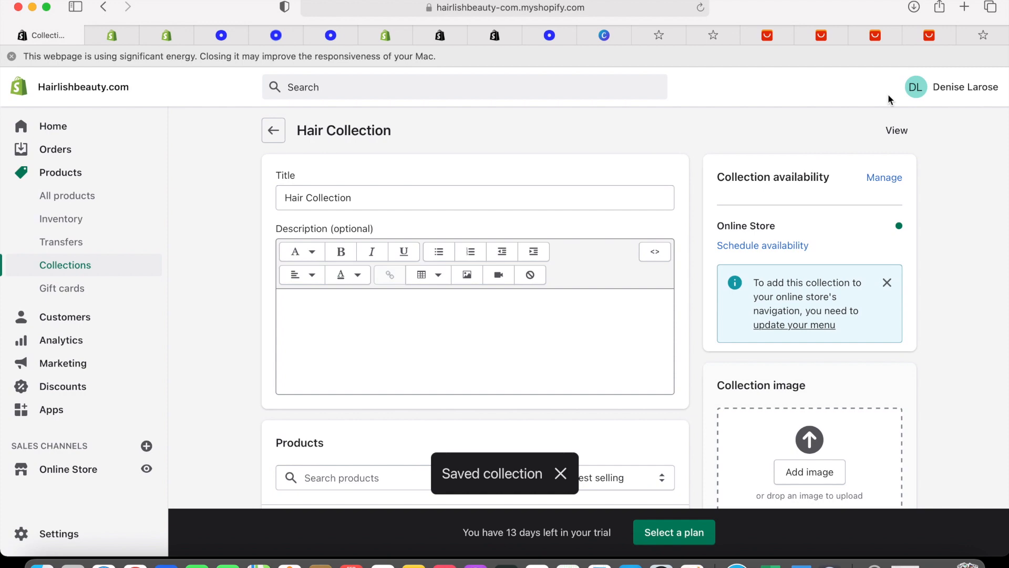
scroll(476, 206, "down", 10)
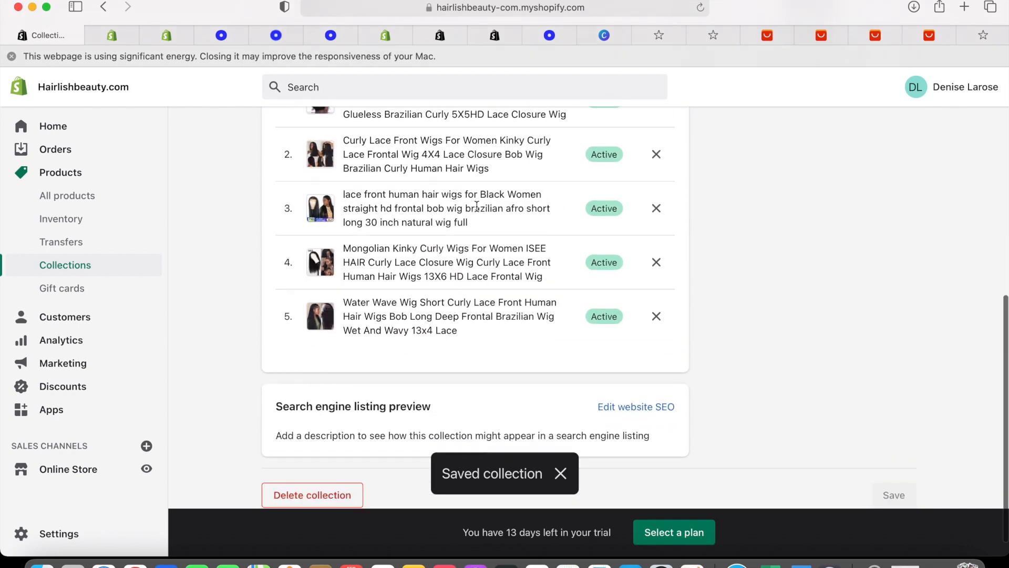
scroll(473, 204, "up", 10)
From the Home dashboard, go to Themes and open the Brooklyn theme in the customizer
left_click(99, 124)
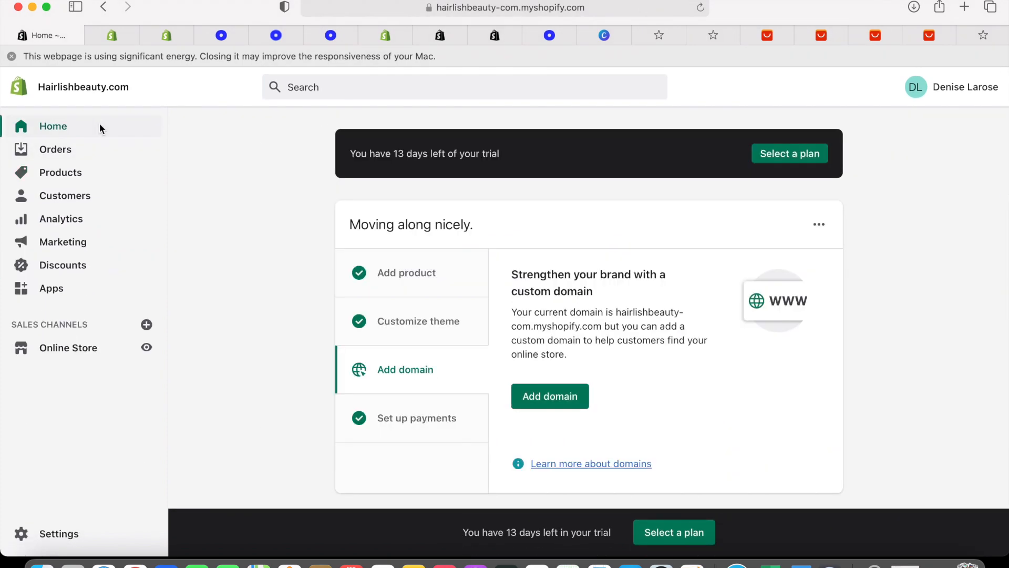
left_click(76, 356)
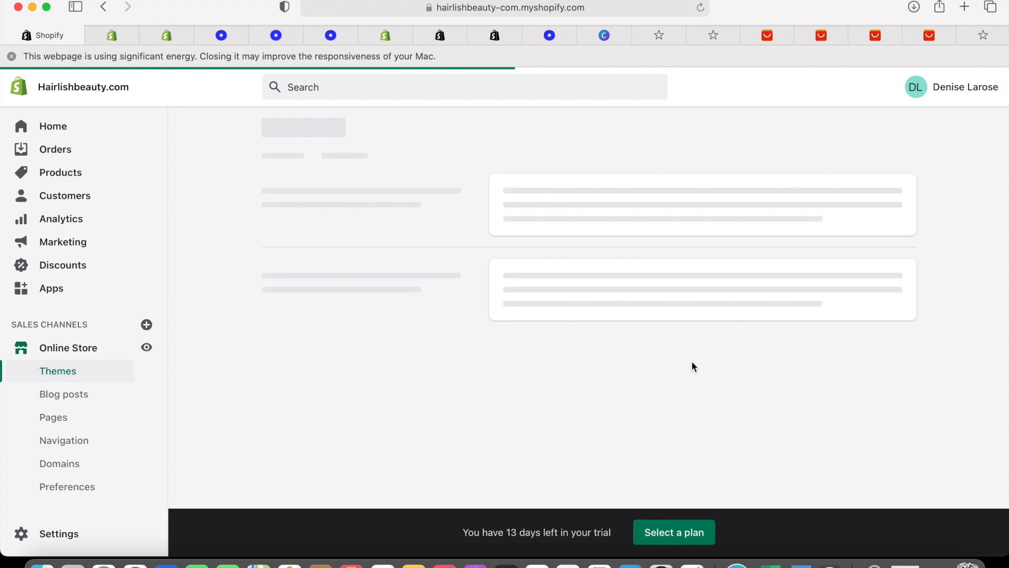
scroll(692, 363, "down", 5)
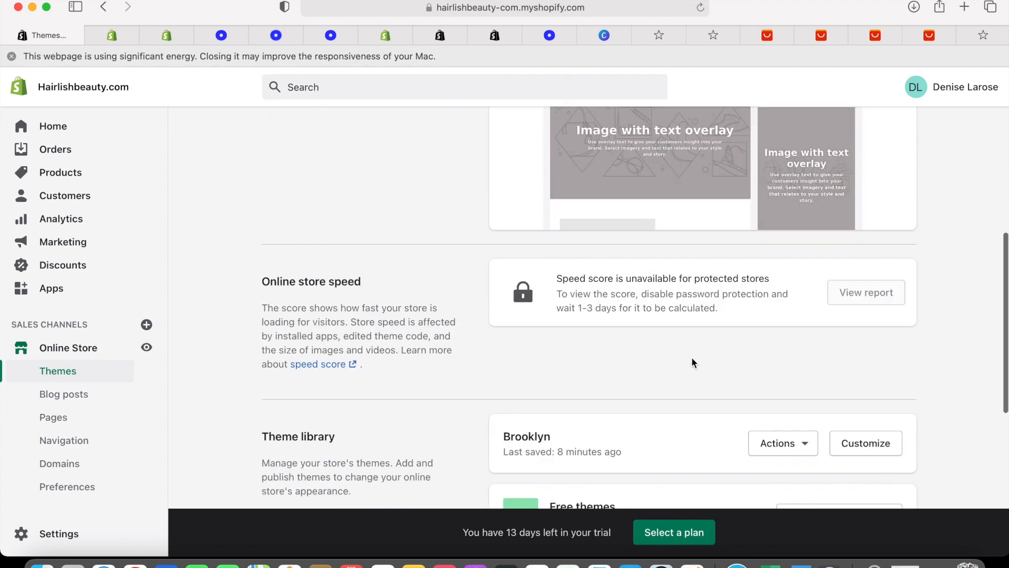
scroll(692, 362, "down", 3)
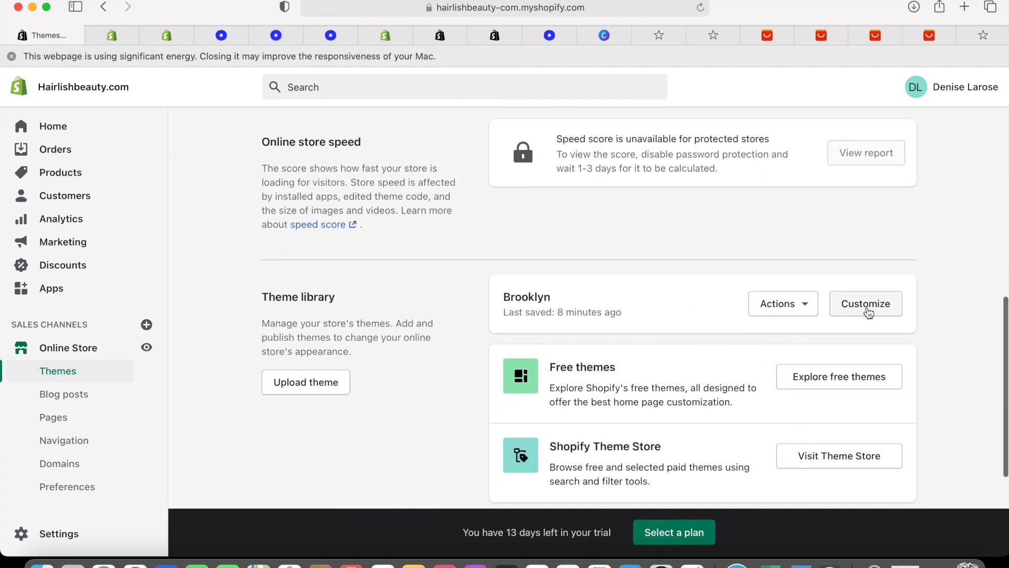
scroll(857, 285, "down", 1)
left_click(855, 273)
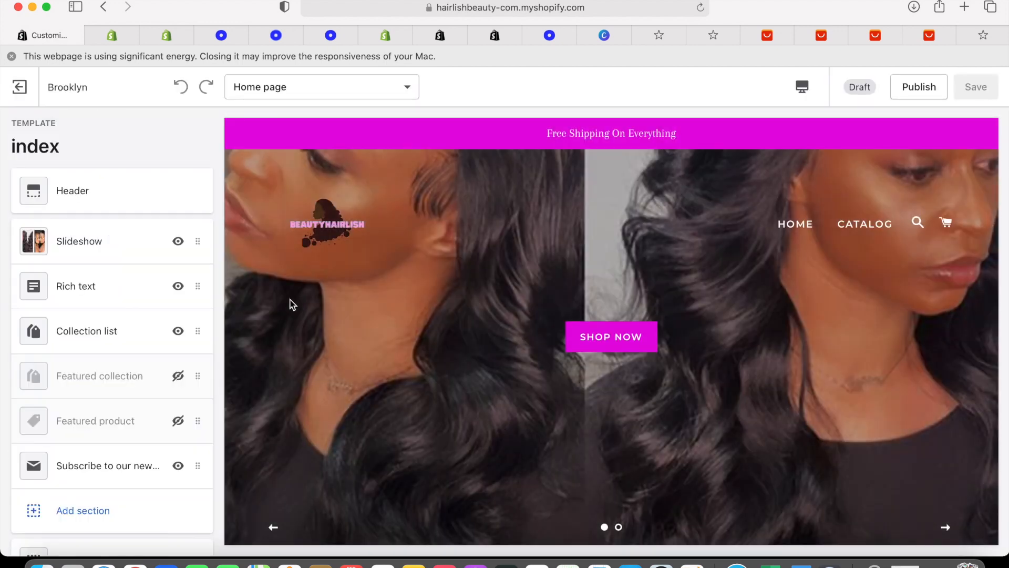
Set the home page Collection list block to Hair Collection and exit to the Themes page
left_click(104, 331)
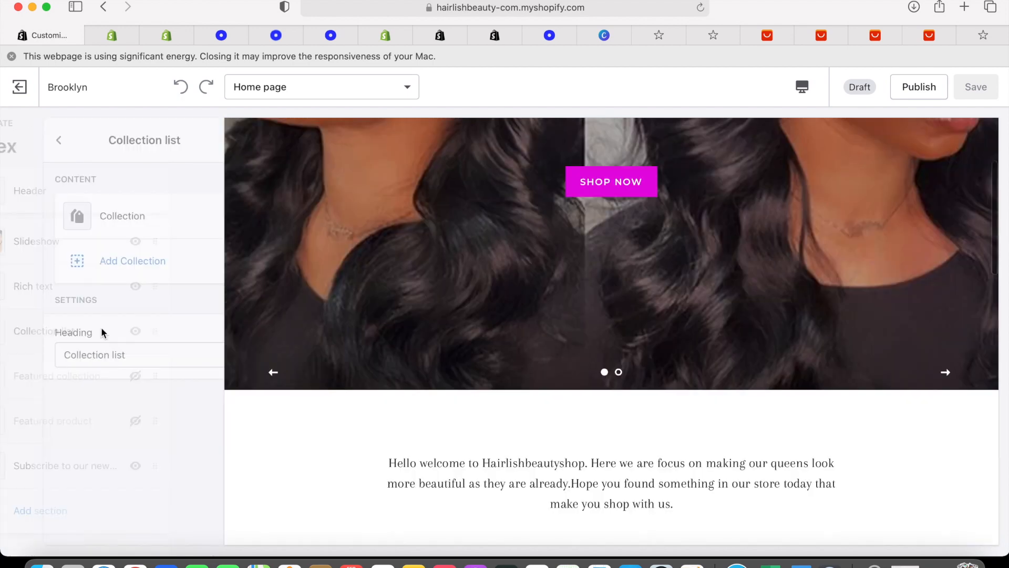
left_click(115, 220)
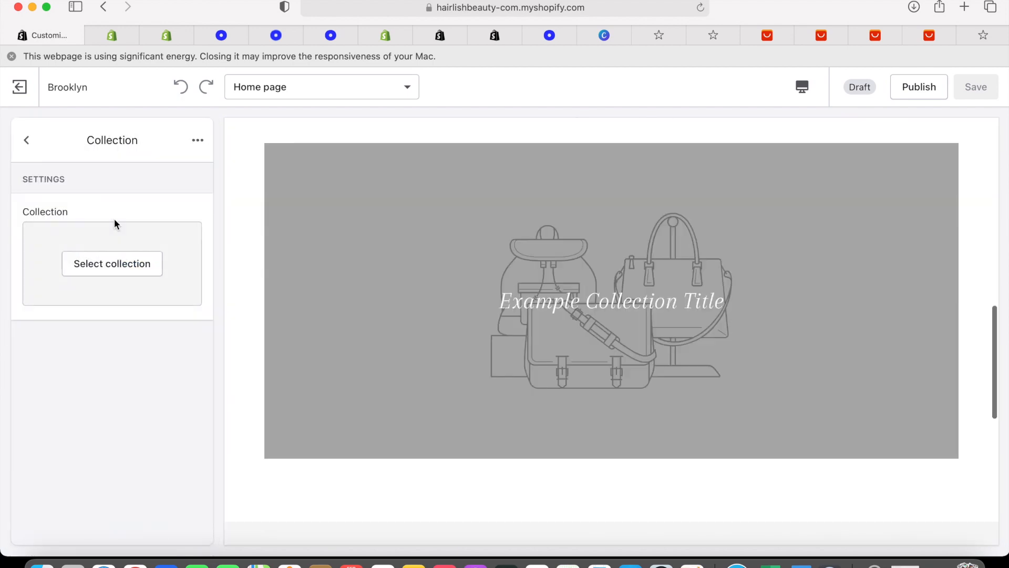
left_click(118, 267)
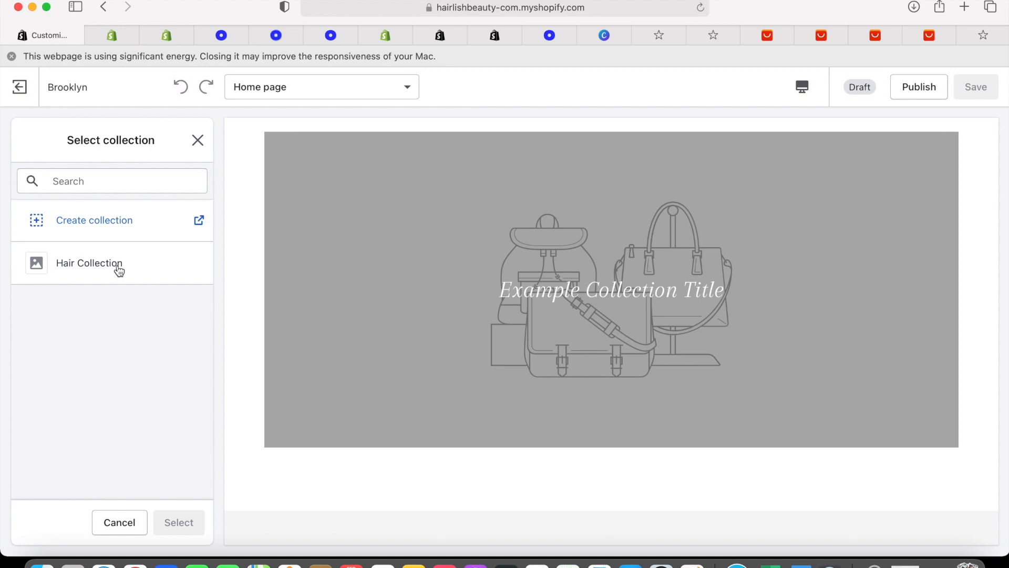
left_click(110, 268)
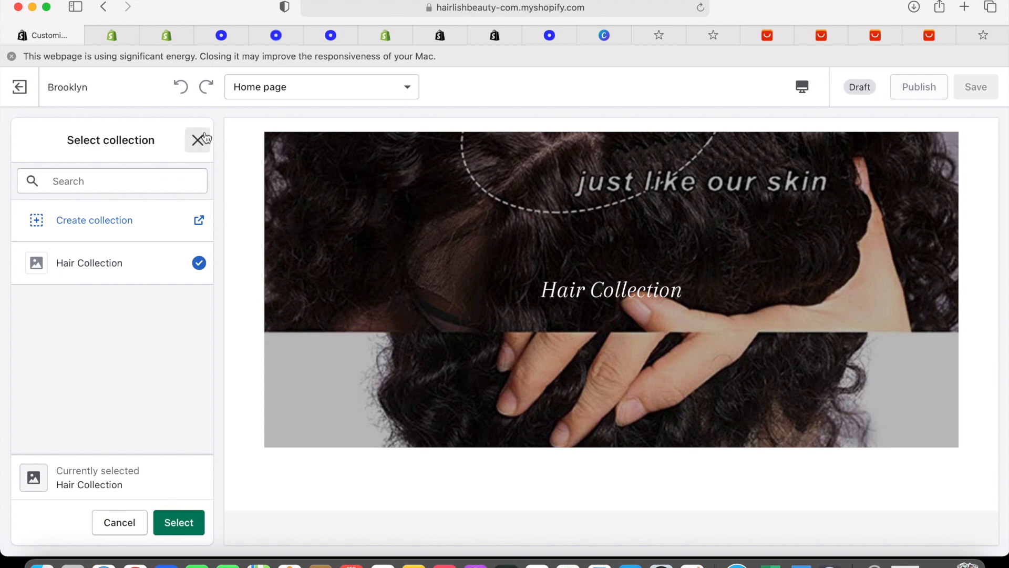
left_click(20, 87)
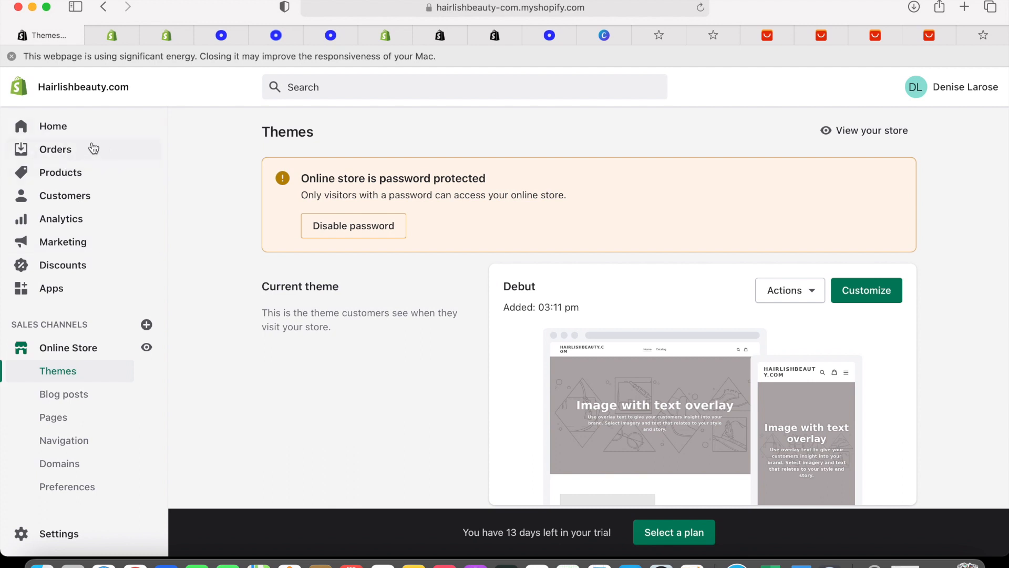
Go through Products to the Collections list and open Hair Collection for editing
left_click(77, 194)
left_click(80, 178)
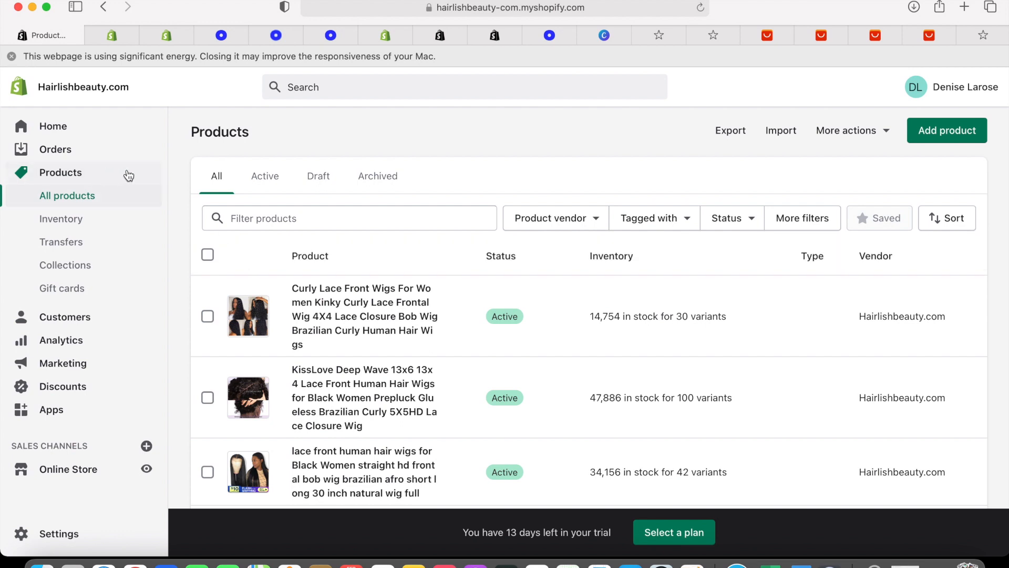
left_click(105, 270)
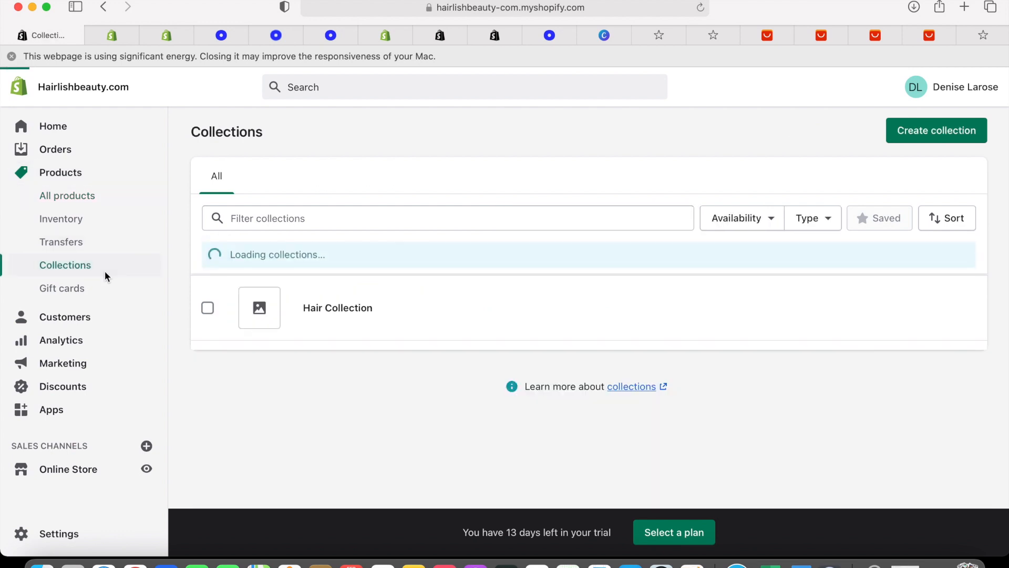
left_click(397, 313)
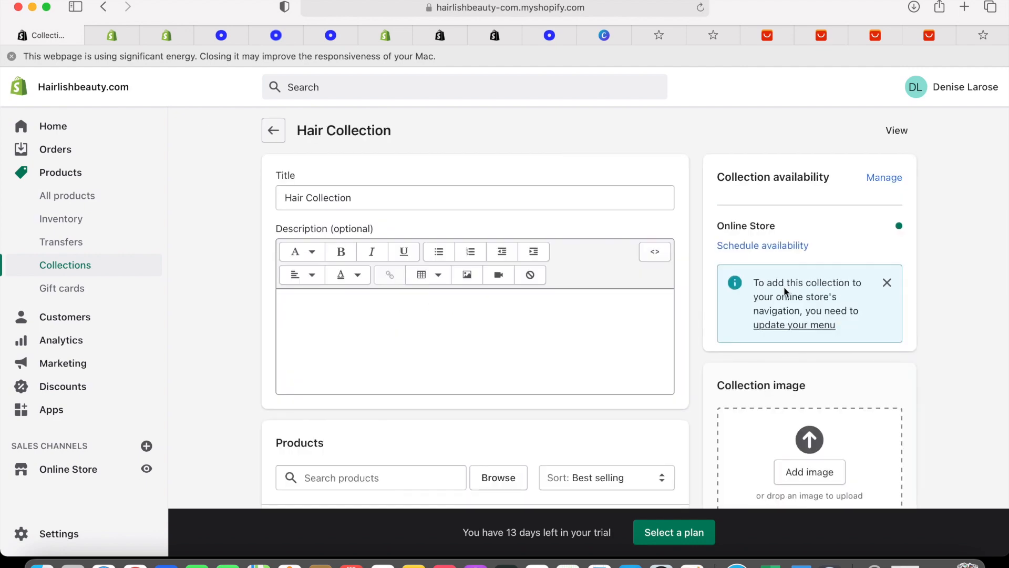
scroll(790, 307, "down", 3)
Upload the four wig models photo from Photos as Hair Collection's image and save
left_click(805, 370)
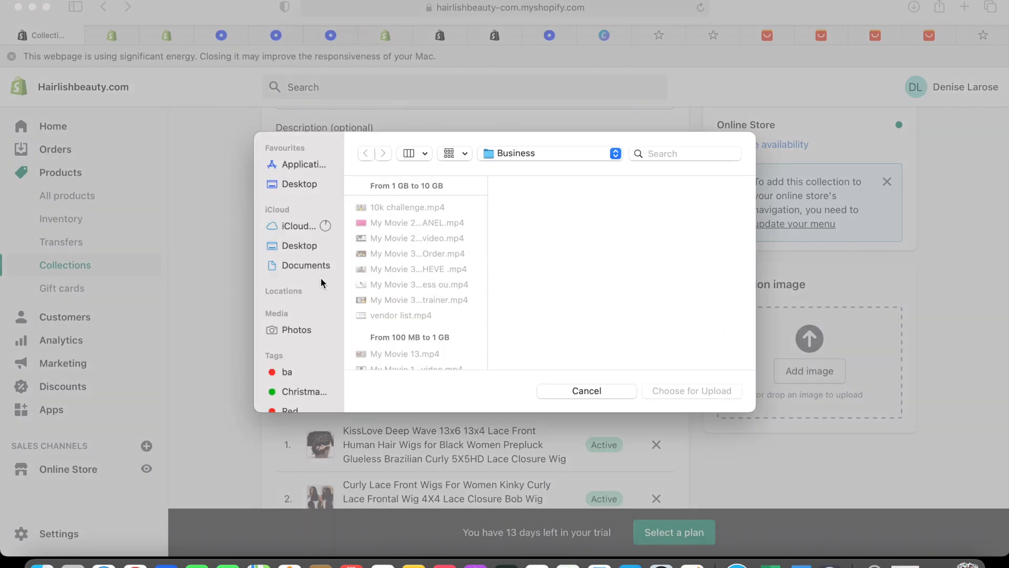
left_click(301, 331)
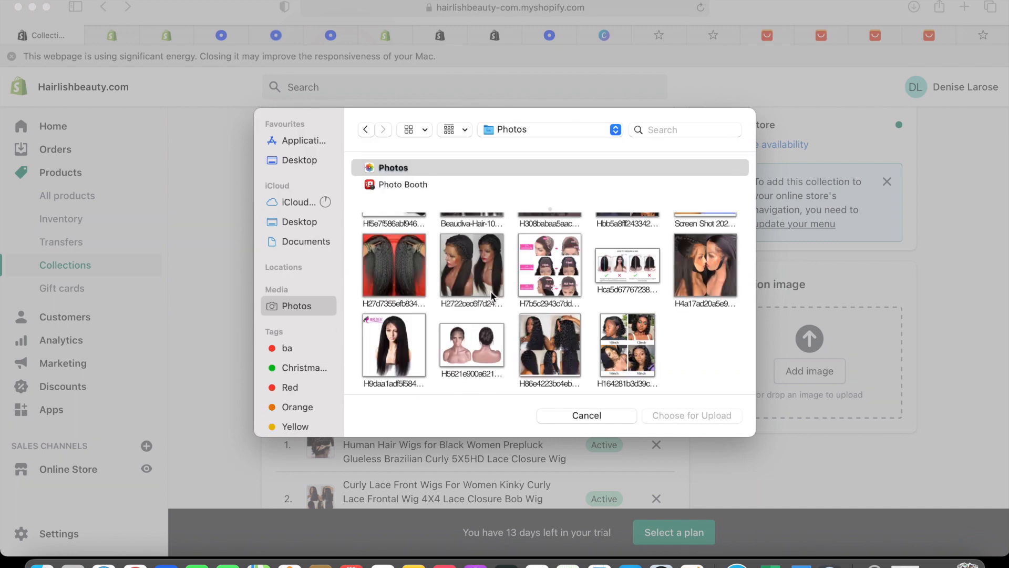
scroll(491, 291, "up", 3)
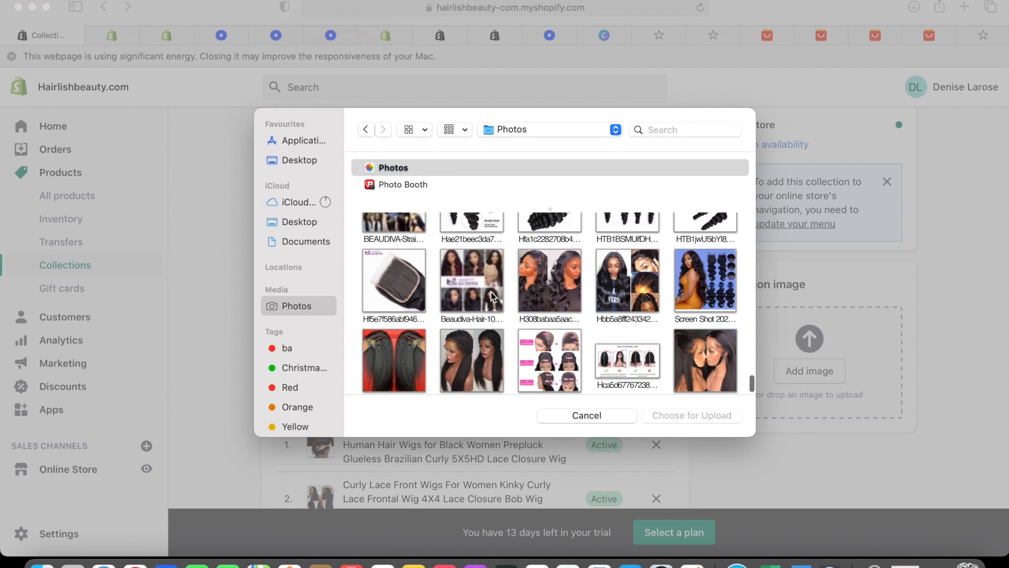
scroll(491, 292, "down", 3)
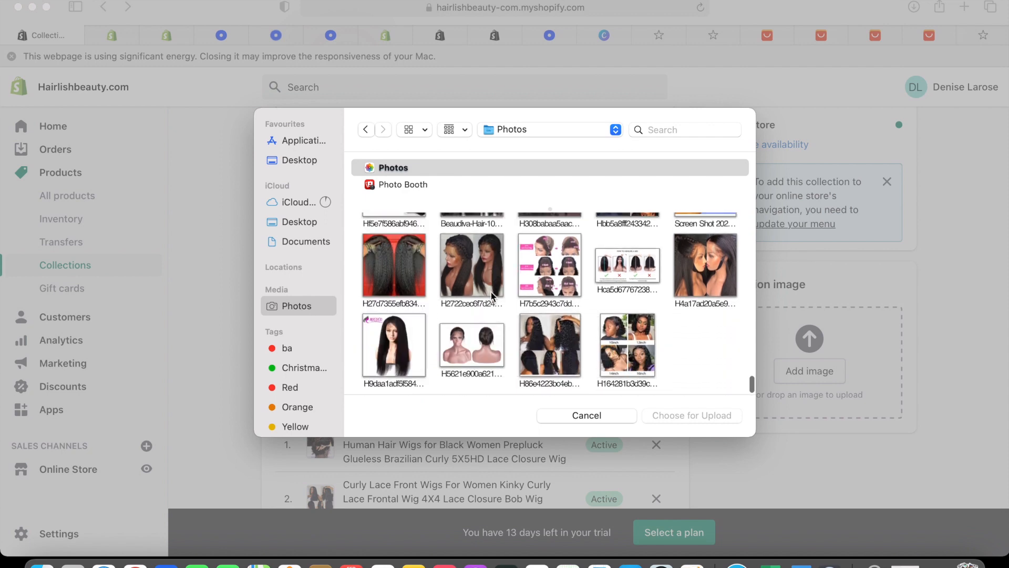
left_click(634, 338)
left_click(670, 416)
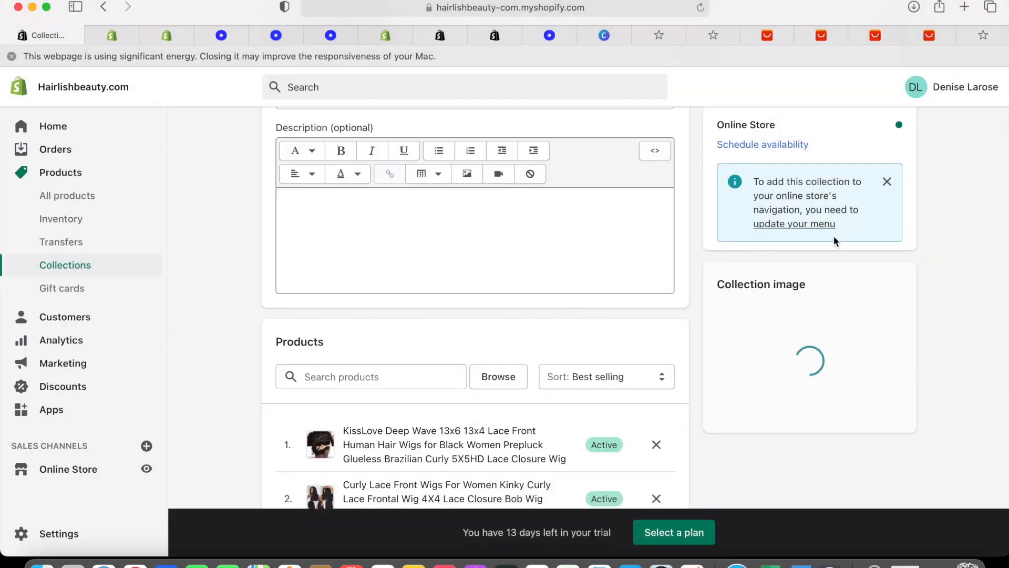
scroll(833, 235, "up", 2)
left_click(881, 92)
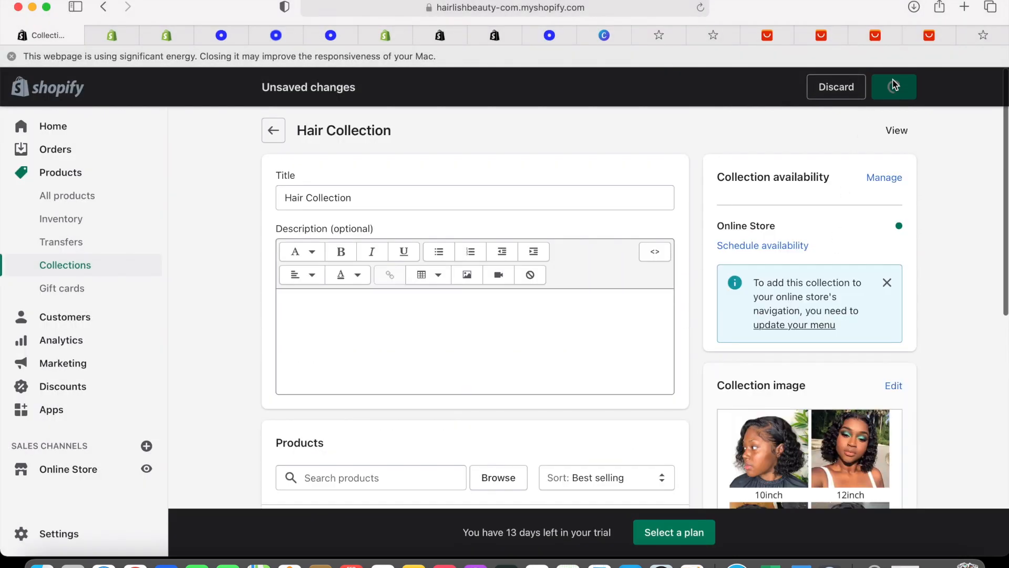
Return to the Shopify Home dashboard
scroll(843, 263, "down", 5)
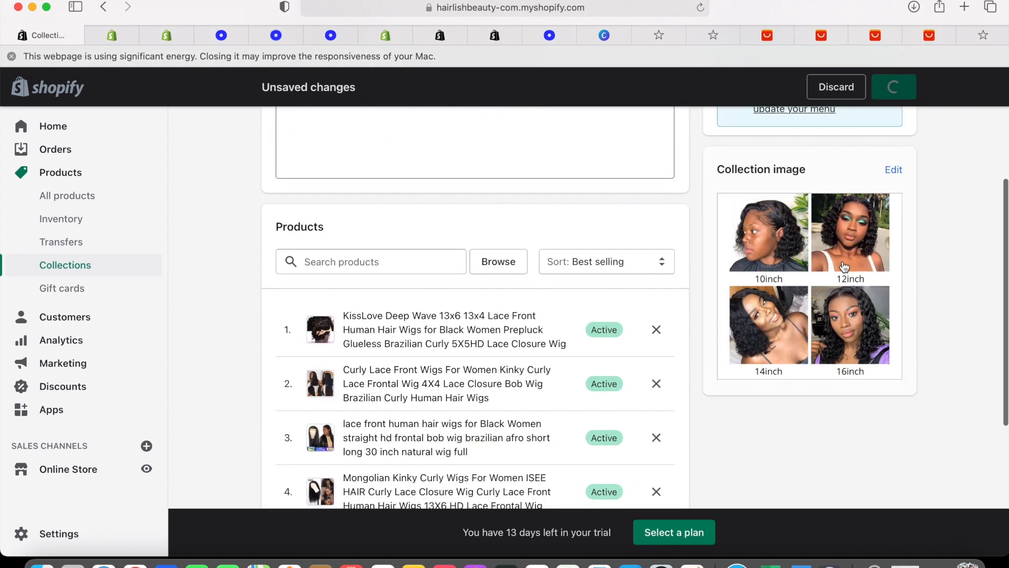
scroll(472, 257, "up", 5)
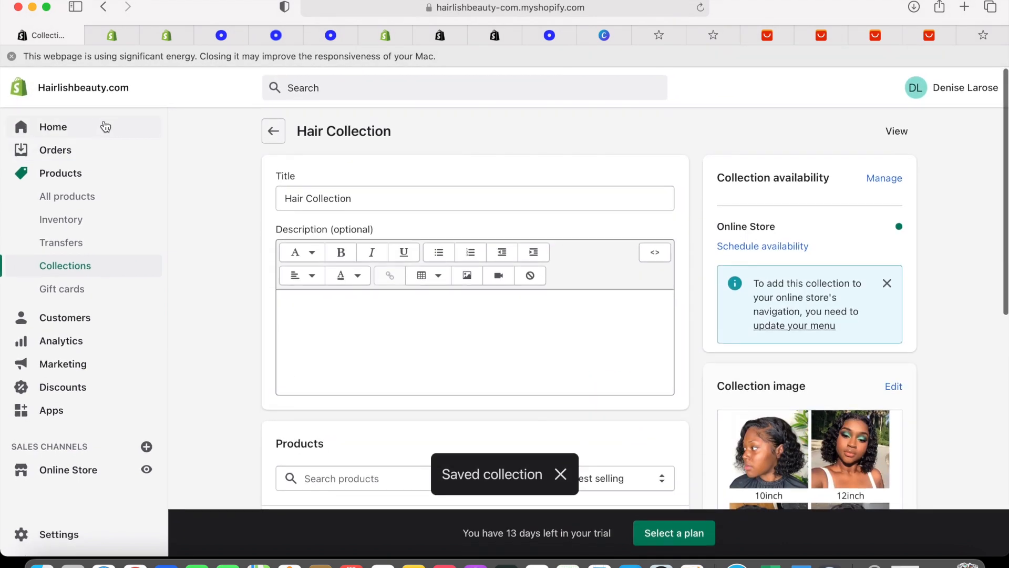
left_click(100, 117)
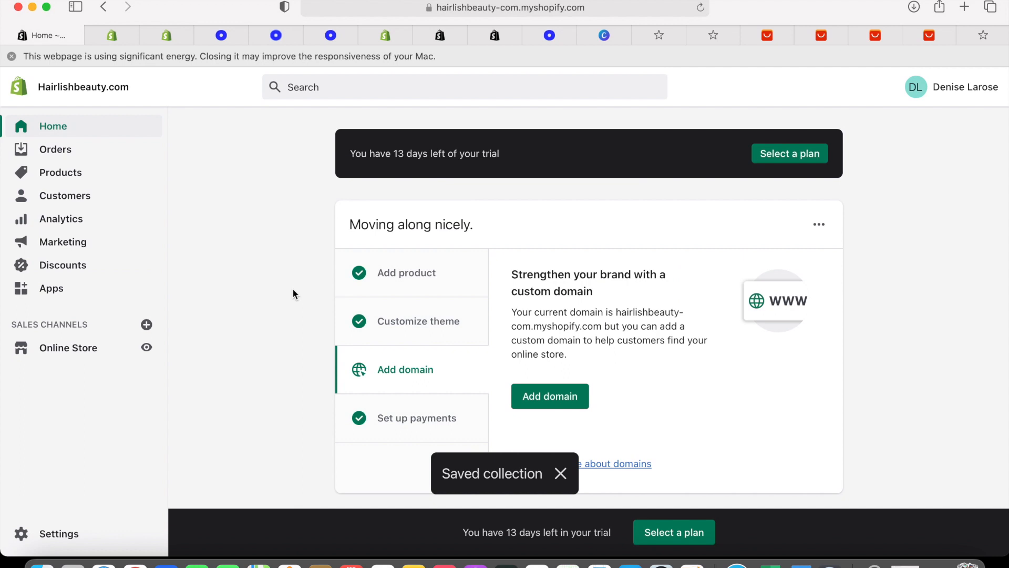
Open Debut in the theme editor, then go back and customize the Brooklyn theme instead
left_click(99, 345)
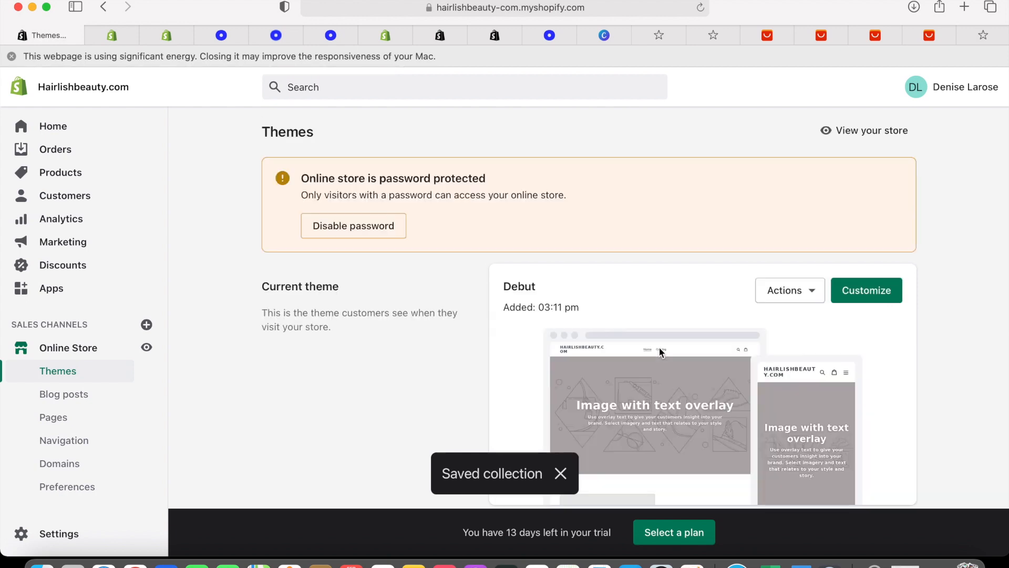
scroll(683, 337, "down", 1)
left_click(855, 273)
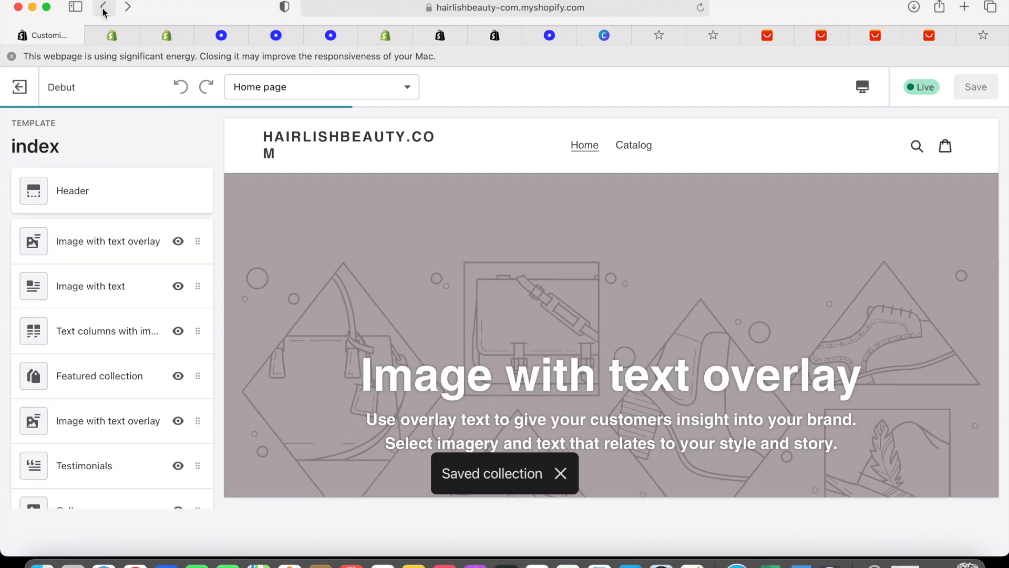
left_click(104, 7)
scroll(570, 336, "down", 8)
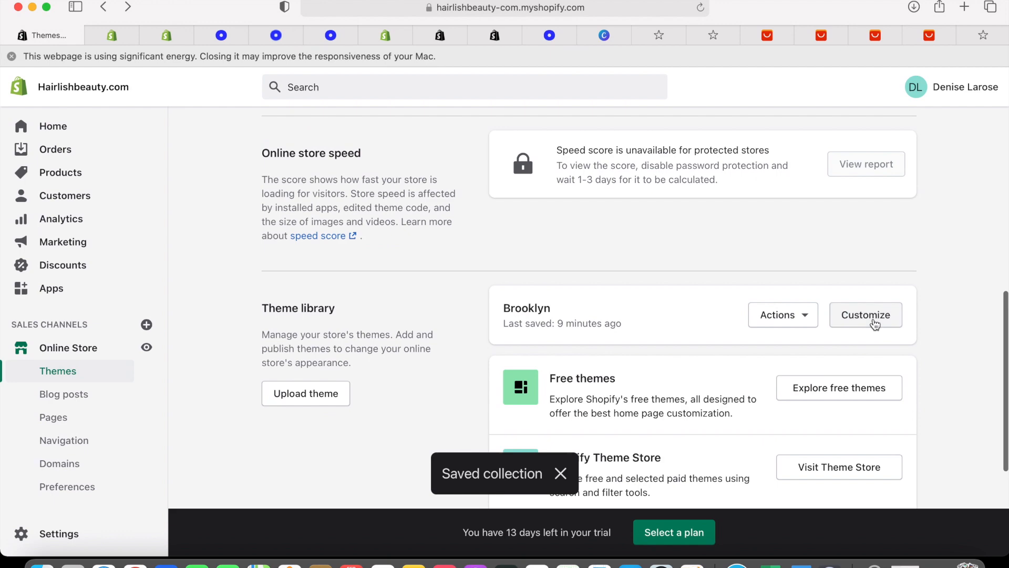
left_click(866, 315)
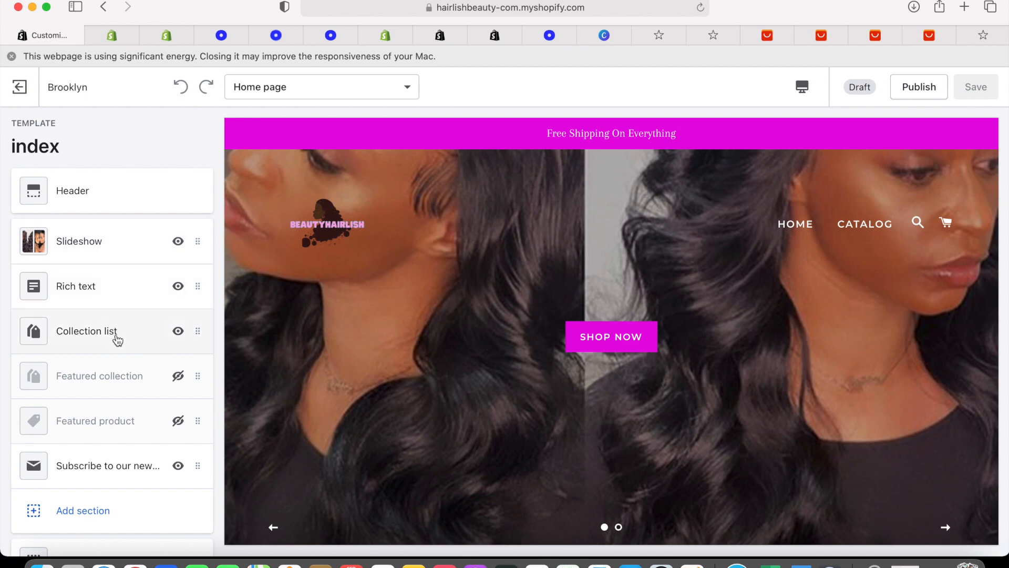
Add a new block to the home page Collection list, ticking Hair Collection but closing the picker unconfirmed
left_click(116, 335)
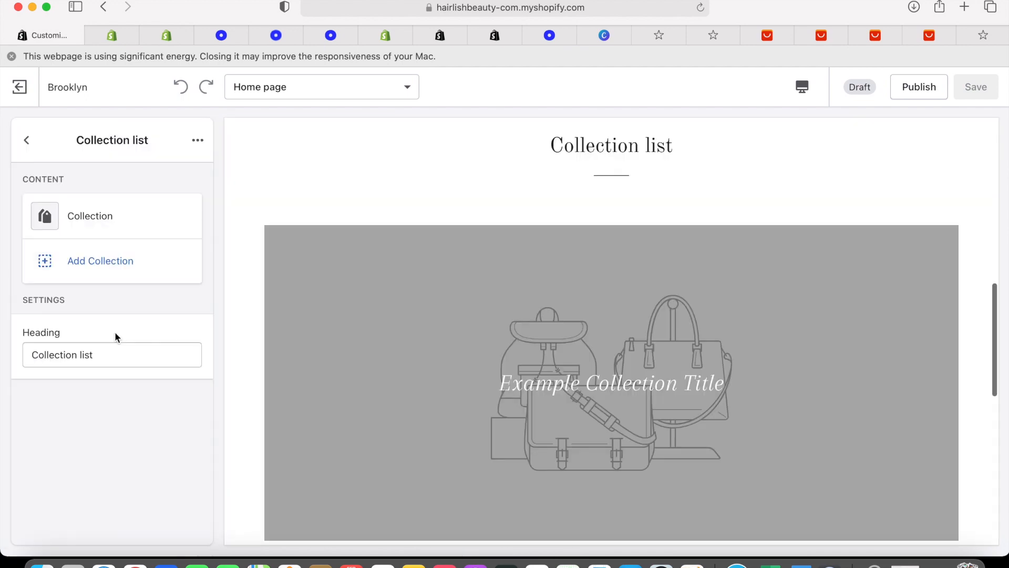
left_click(96, 262)
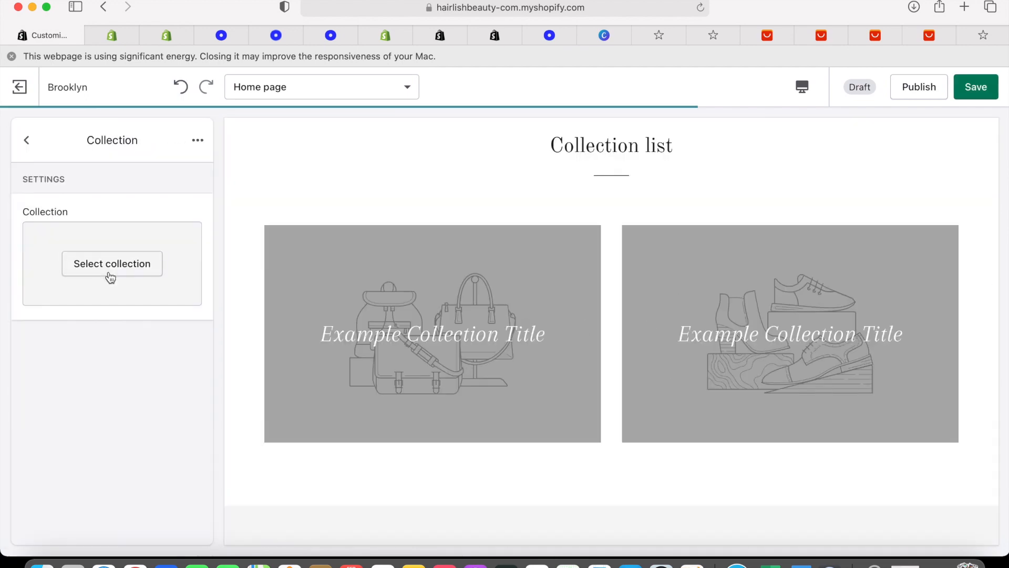
left_click(105, 270)
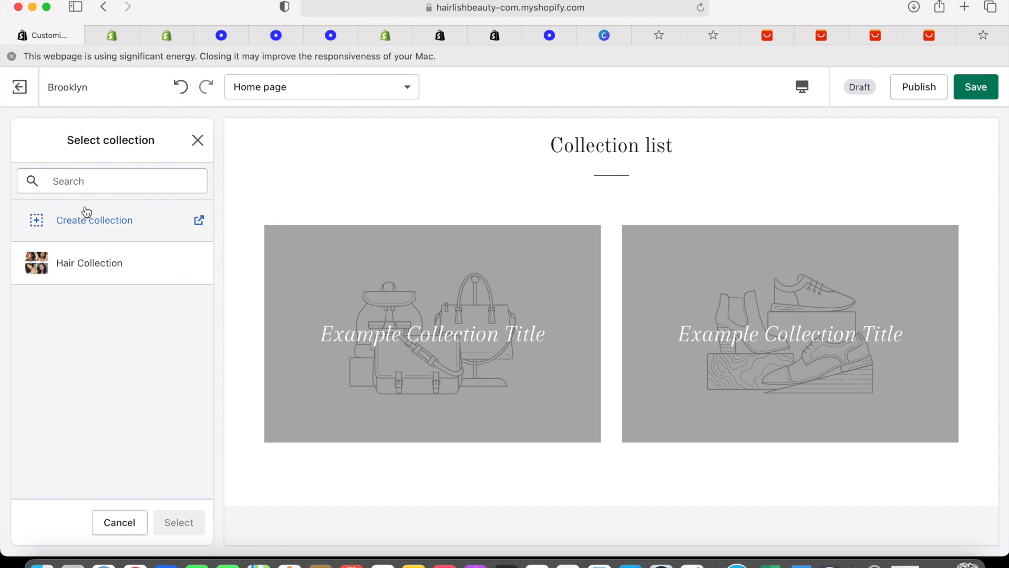
left_click(97, 261)
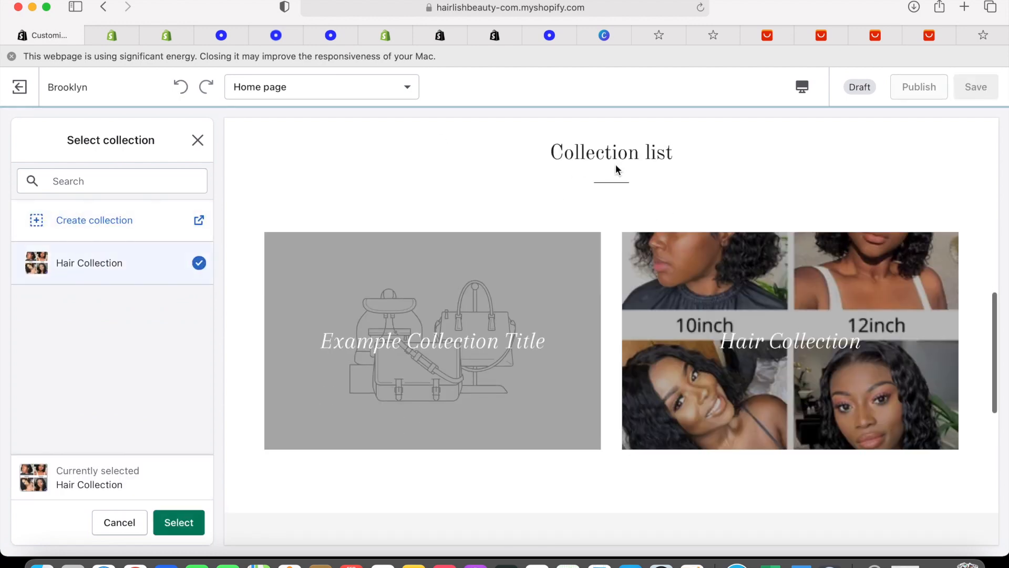
scroll(808, 202, "up", 4)
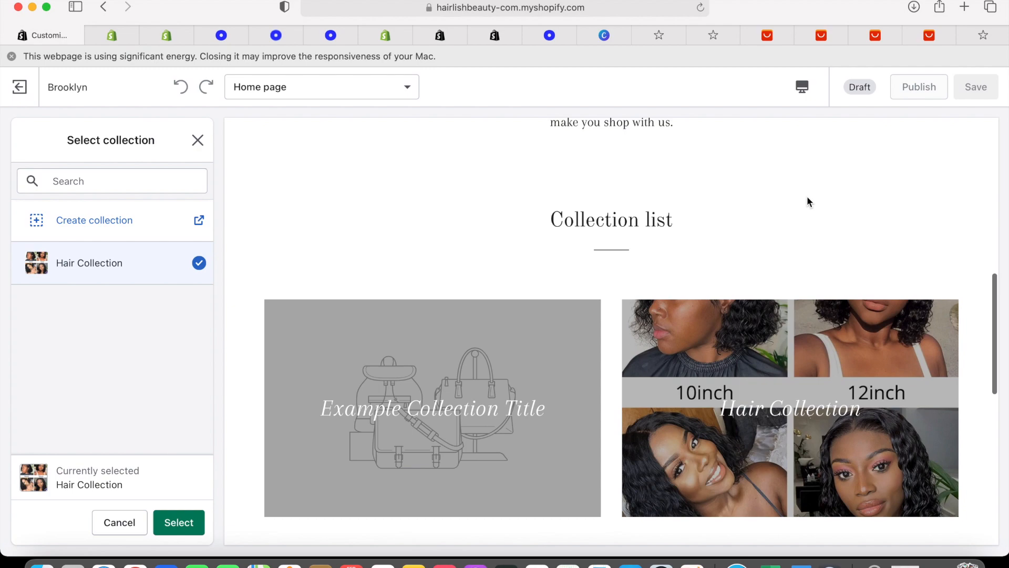
scroll(807, 201, "down", 10)
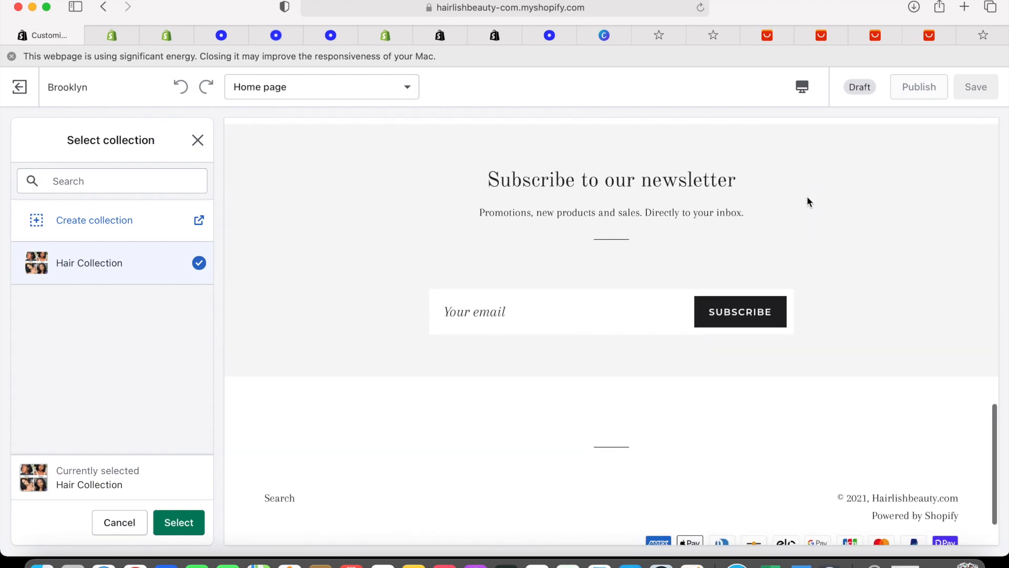
scroll(807, 200, "up", 5)
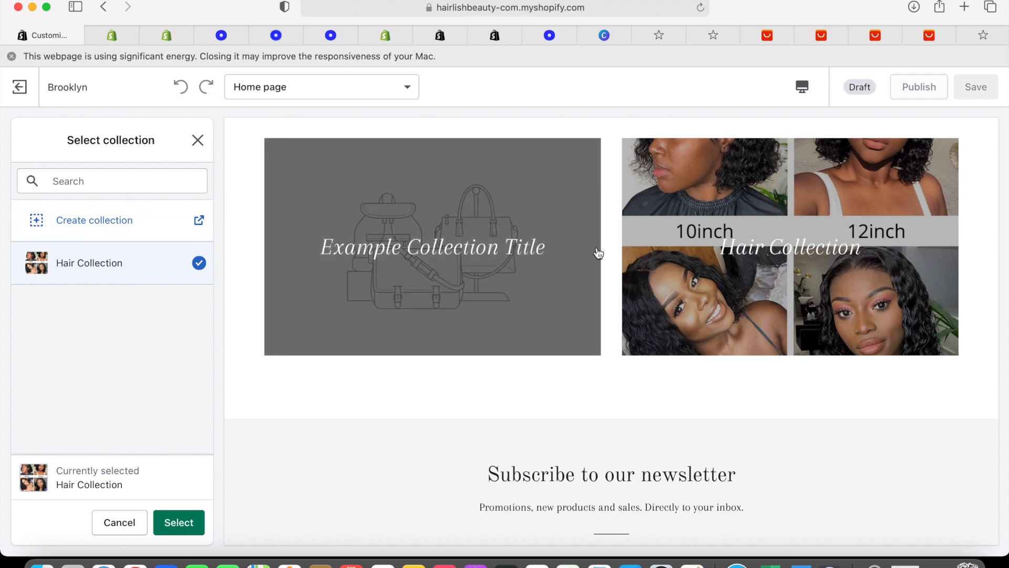
scroll(349, 242, "up", 3)
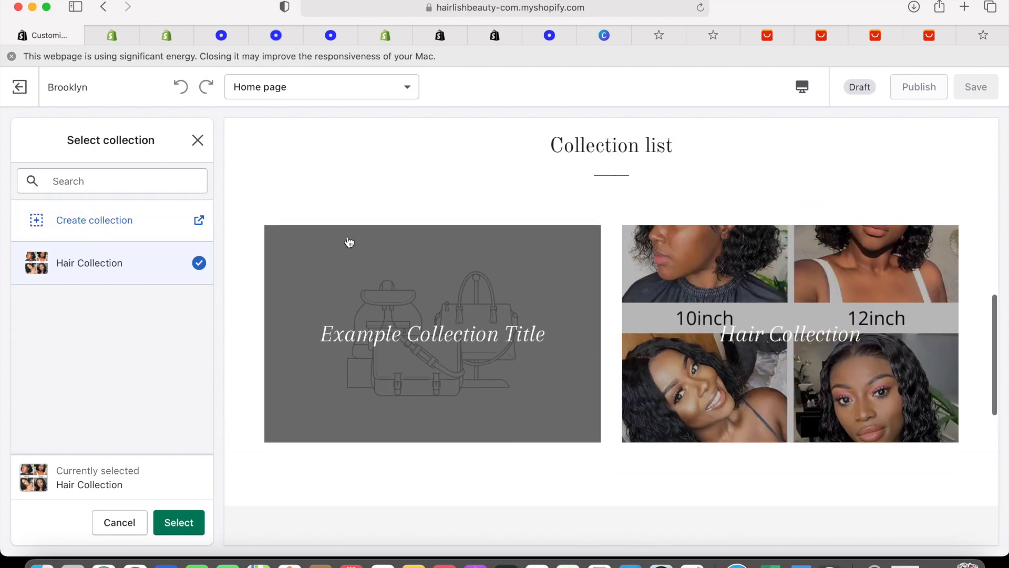
scroll(711, 337, "up", 5)
scroll(710, 336, "down", 20)
scroll(711, 335, "up", 8)
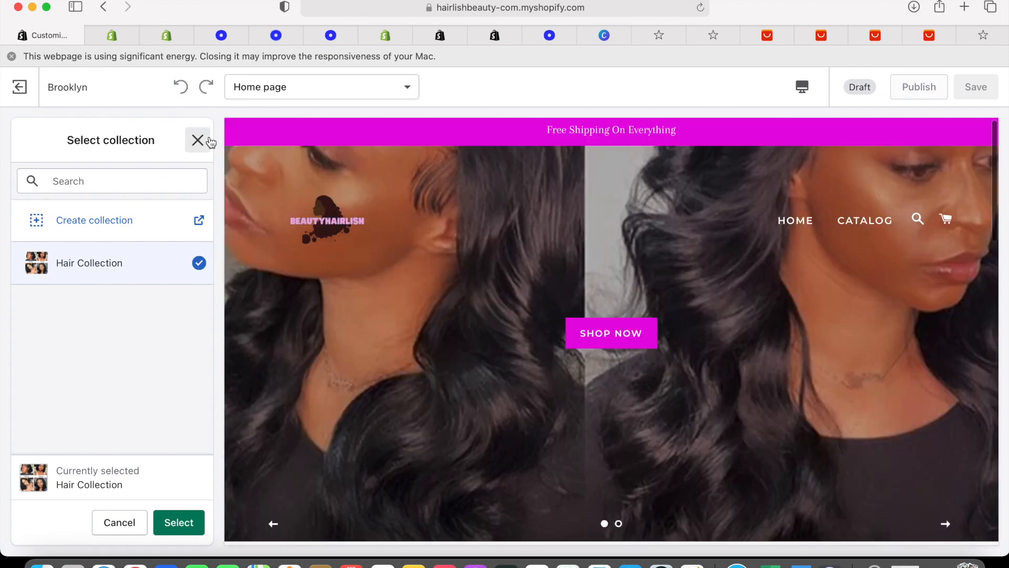
left_click(197, 139)
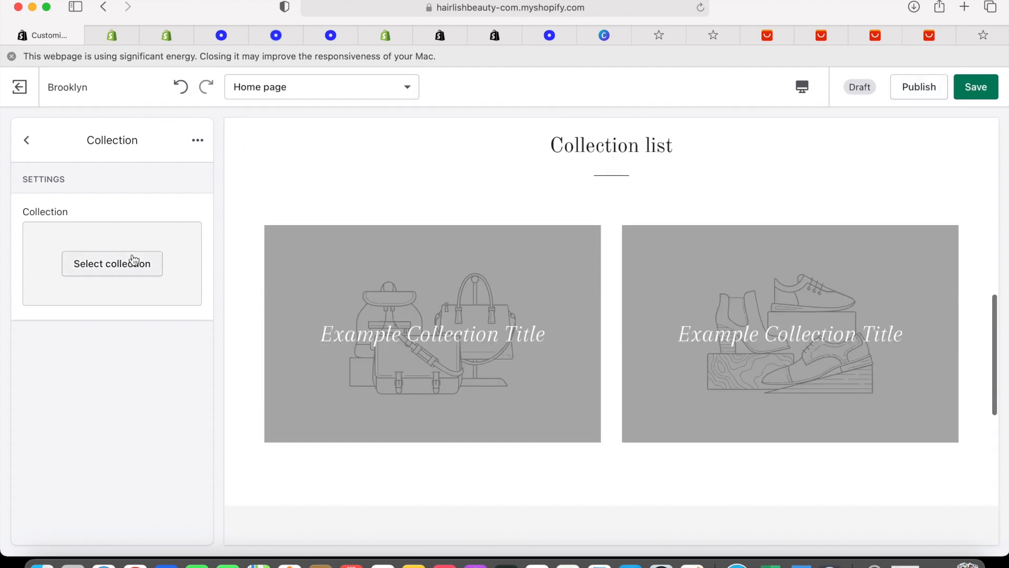
Assign Hair Collection to the new collection block and save the theme
left_click(134, 259)
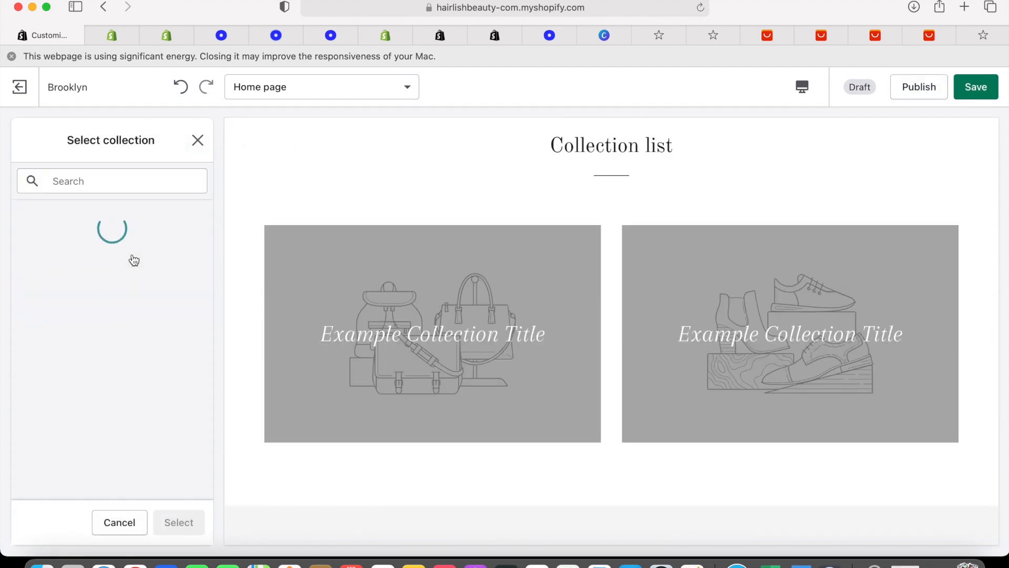
left_click(102, 269)
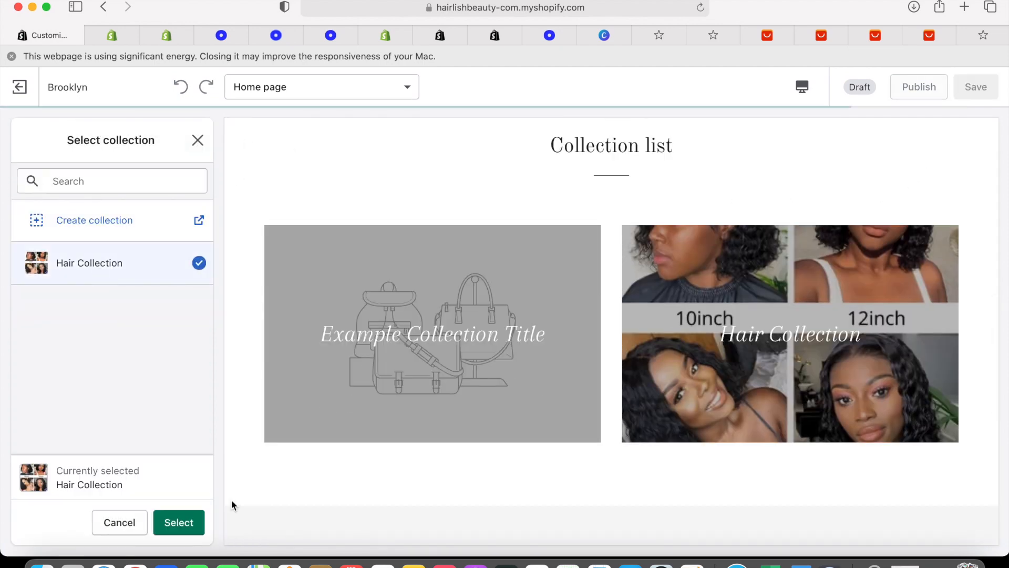
left_click(201, 517)
left_click(979, 85)
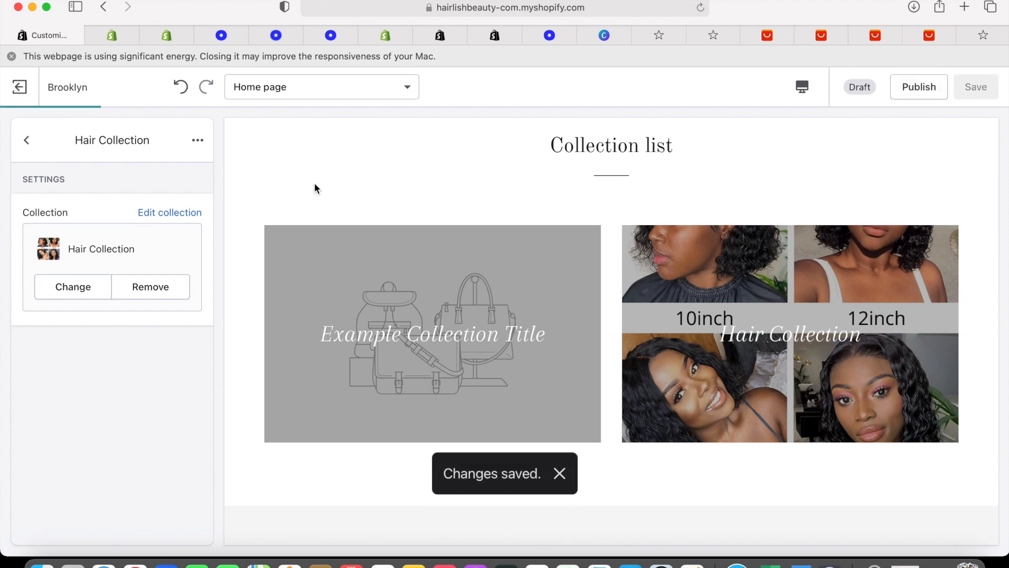
Return to the home page sections list and reload the theme editor to check the layout
left_click(28, 142)
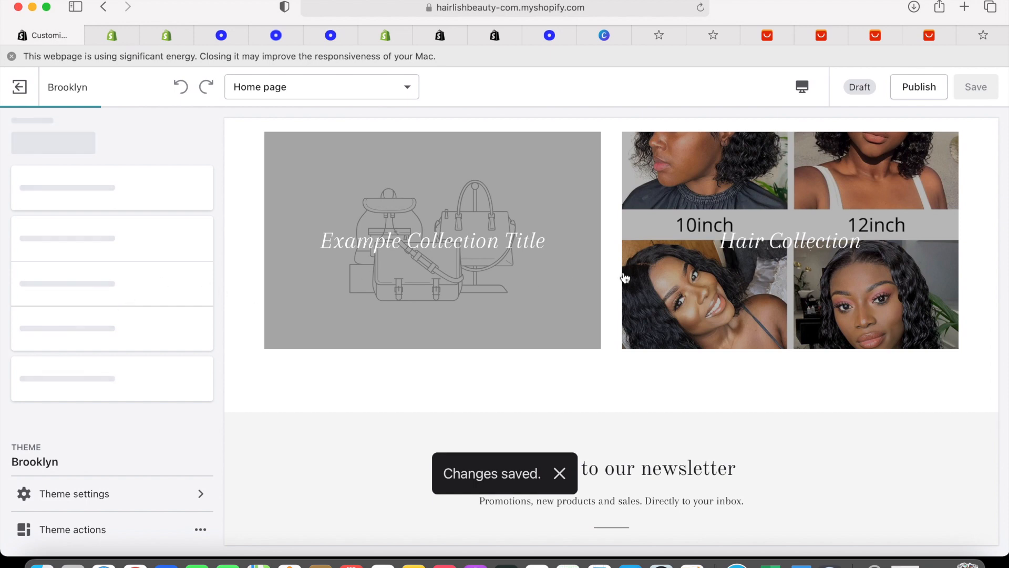
scroll(625, 278, "up", 5)
scroll(625, 278, "down", 2)
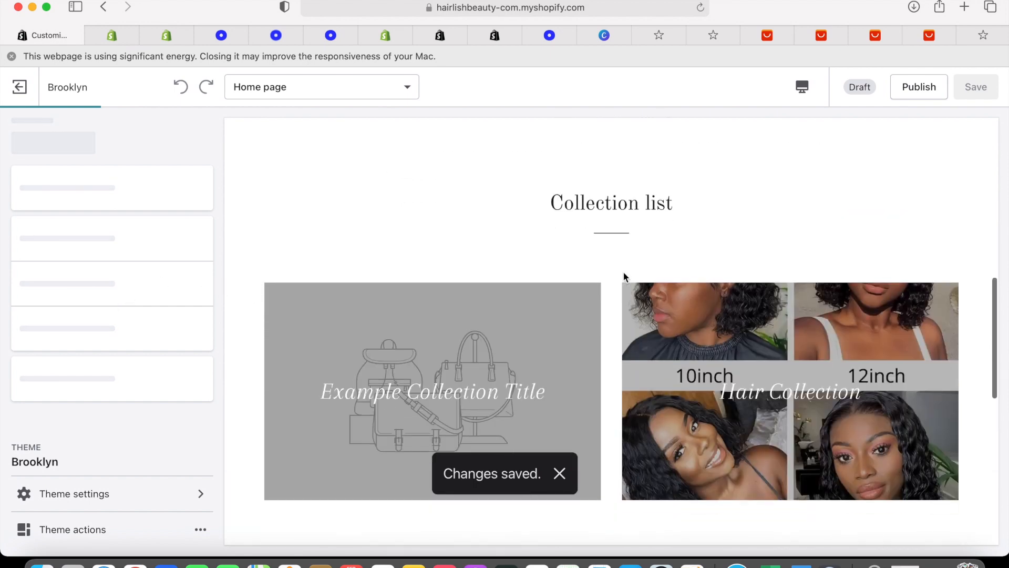
scroll(773, 271, "down", 3)
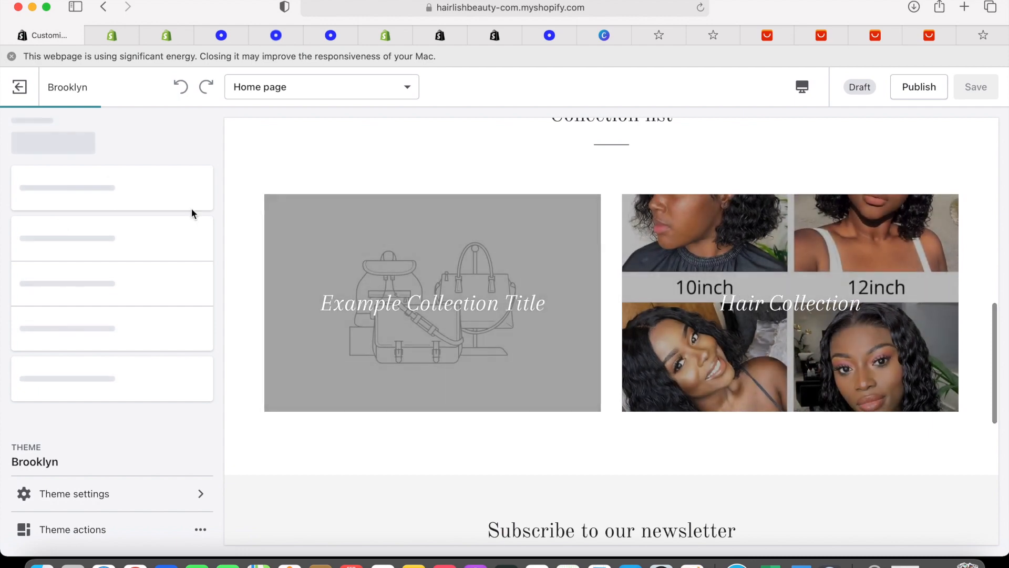
left_click(700, 7)
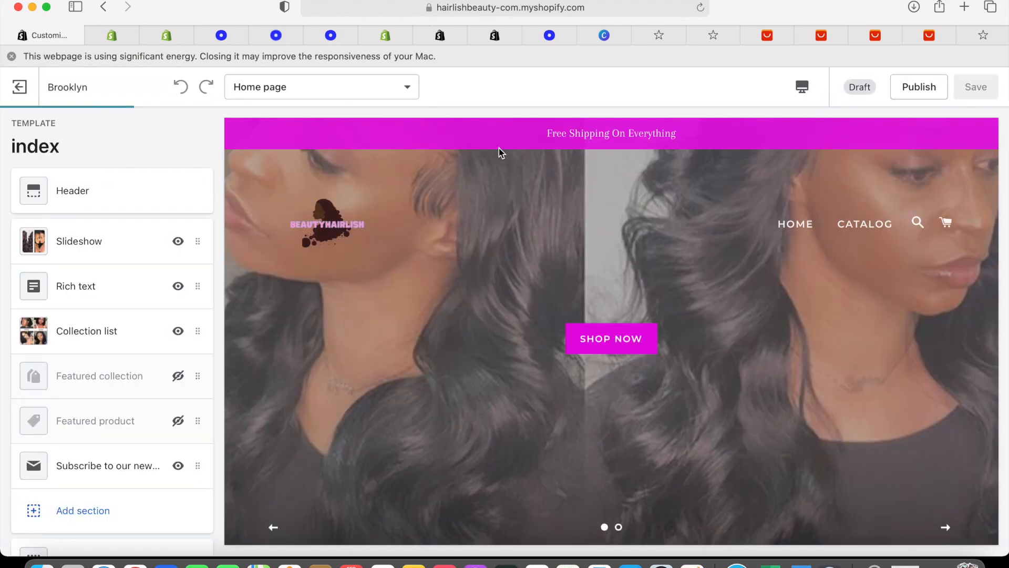
scroll(187, 403, "down", 1)
scroll(188, 403, "down", 3)
scroll(519, 354, "down", 10)
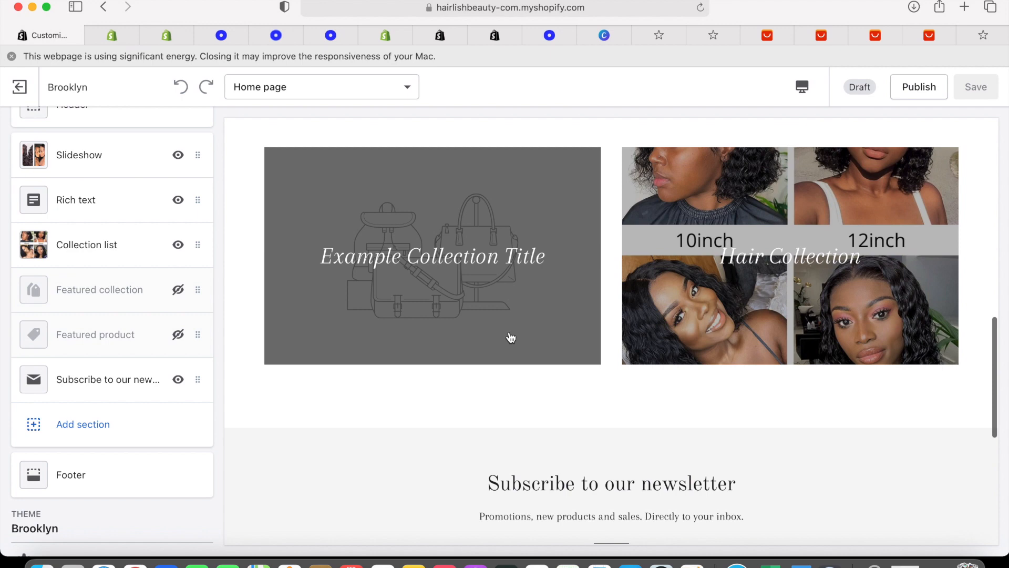
scroll(510, 336, "up", 1)
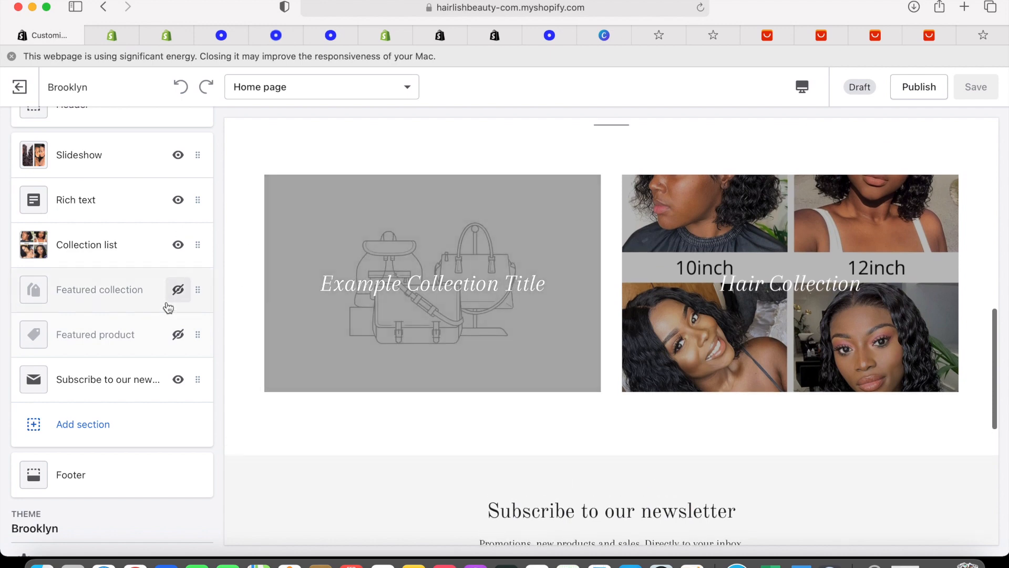
scroll(169, 308, "up", 3)
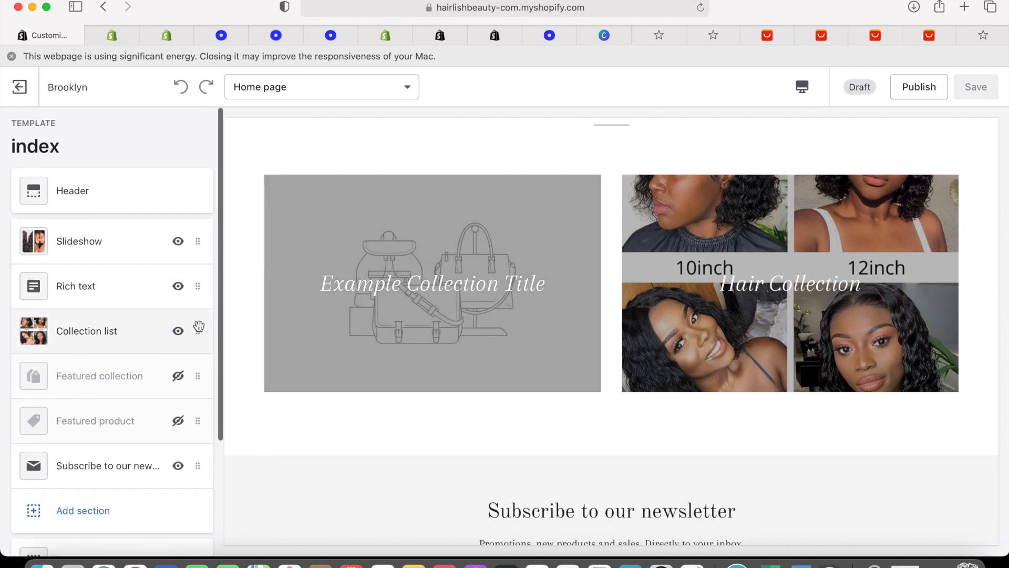
Remove the empty placeholder block from Collection list, leaving only Hair Collection, and save
left_click(198, 329)
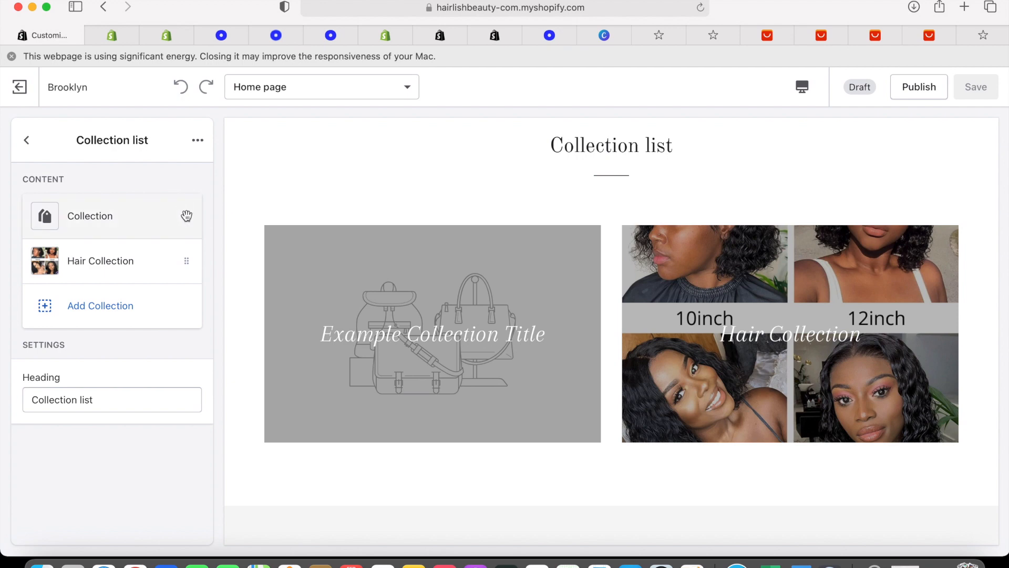
left_click(186, 216)
left_click(197, 140)
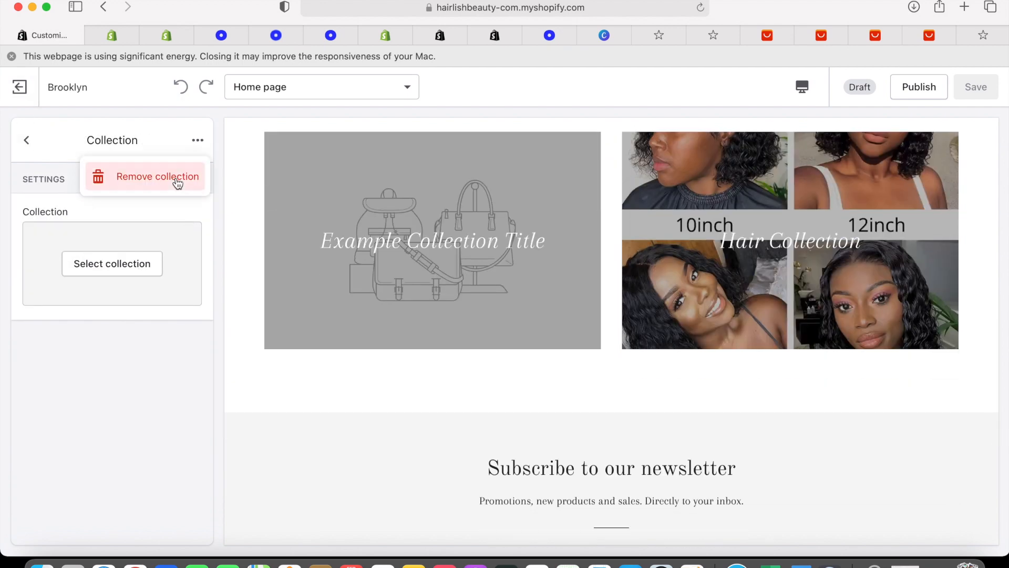
left_click(177, 179)
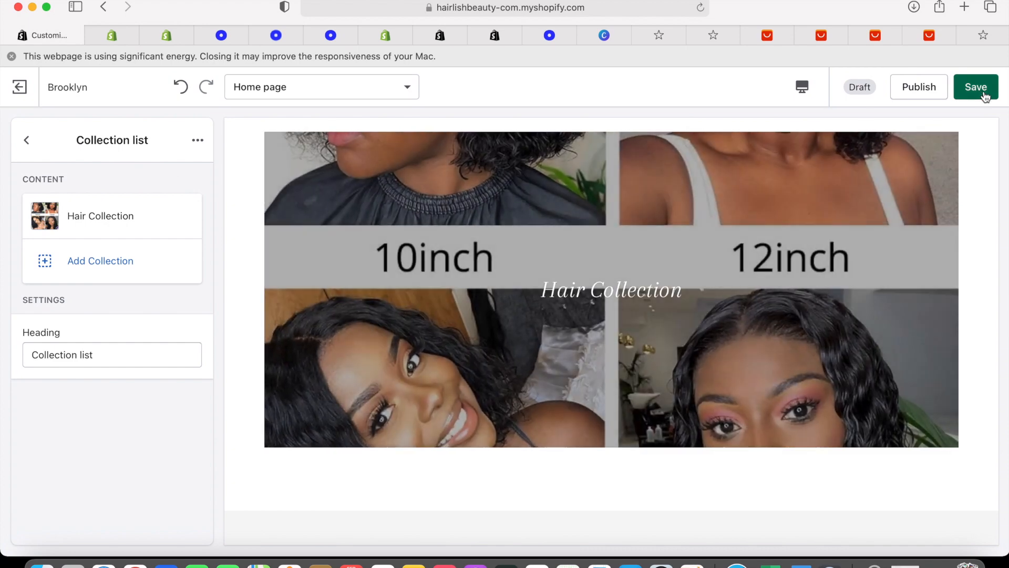
left_click(984, 94)
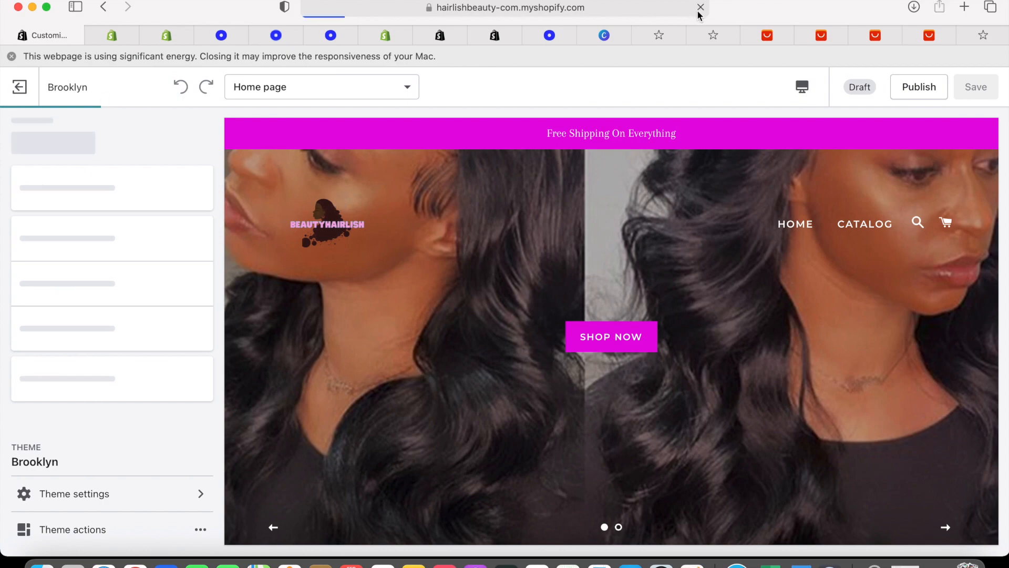
scroll(452, 342, "down", 5)
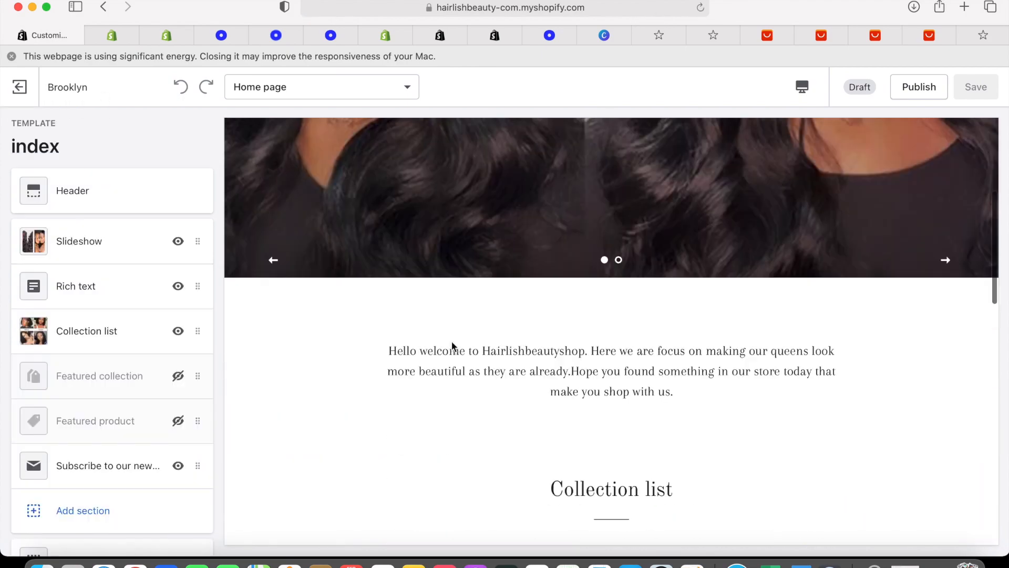
scroll(452, 337, "up", 5)
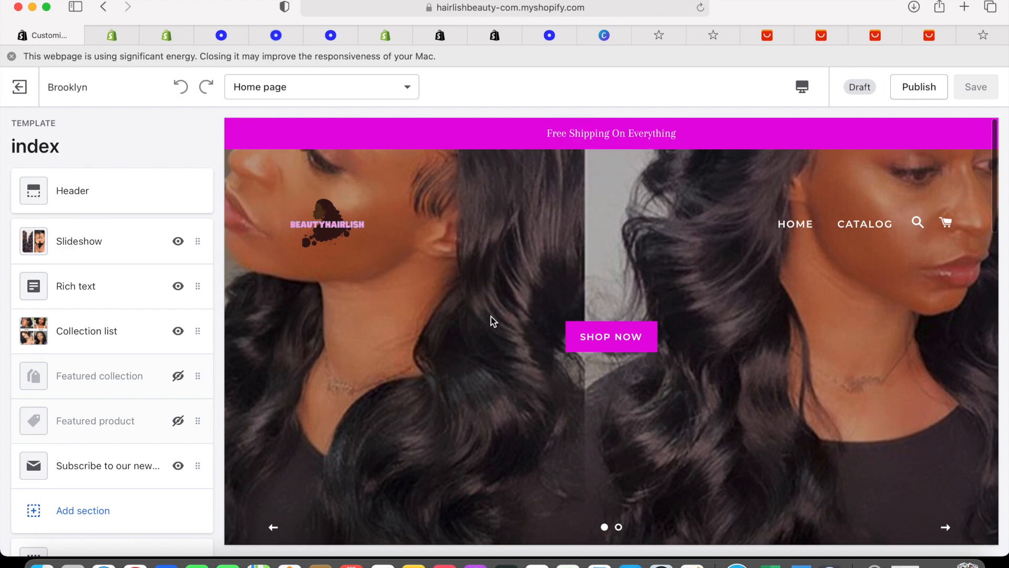
left_click(624, 345)
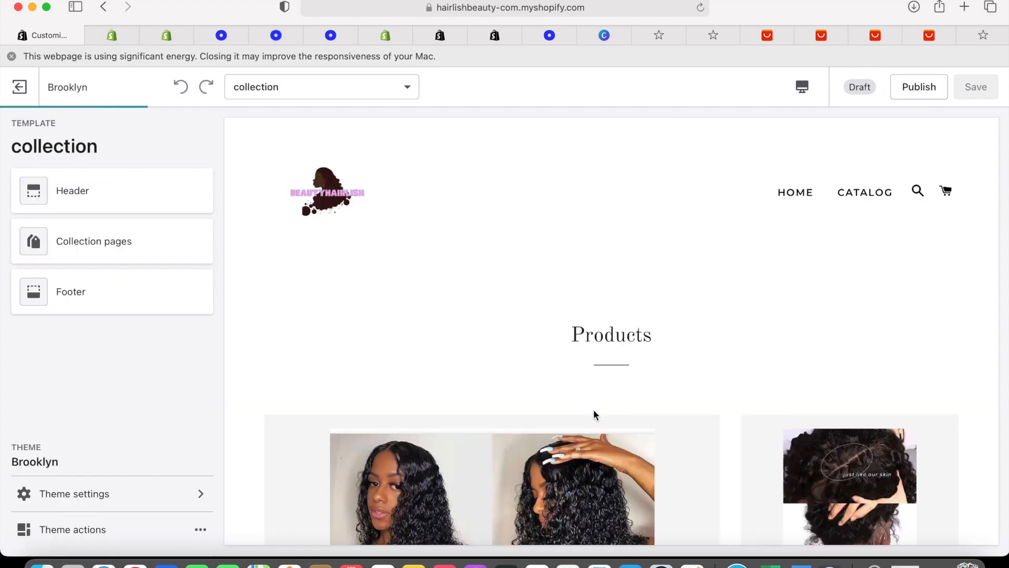
scroll(594, 412, "down", 5)
scroll(595, 414, "down", 4)
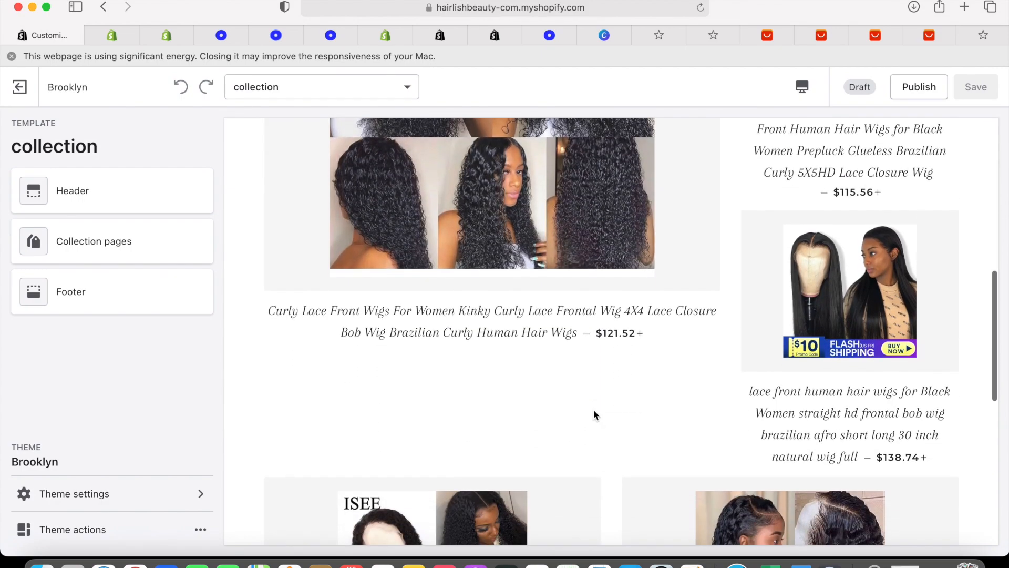
scroll(594, 415, "down", 5)
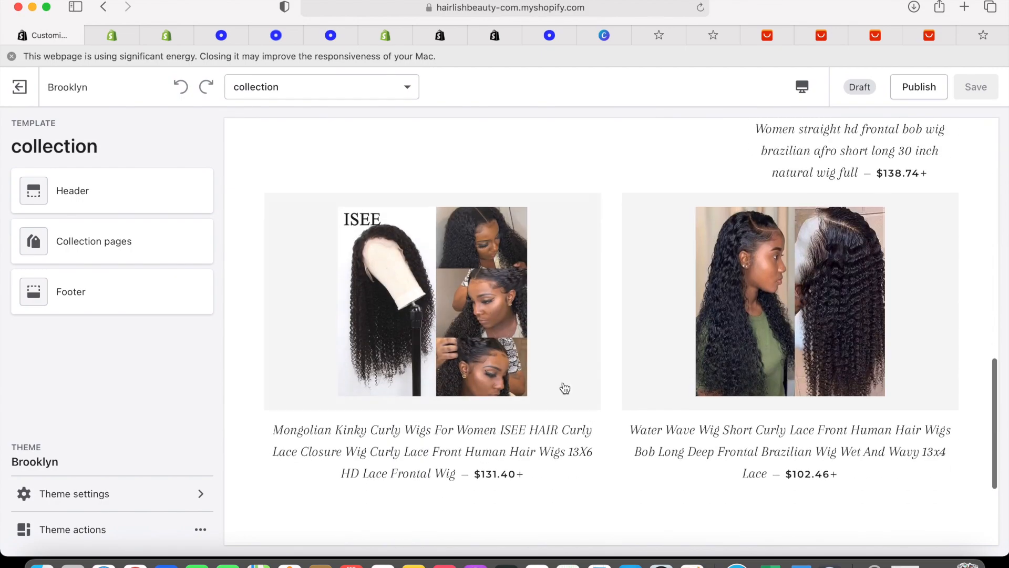
scroll(548, 333, "down", 3)
scroll(548, 333, "up", 15)
scroll(548, 333, "down", 4)
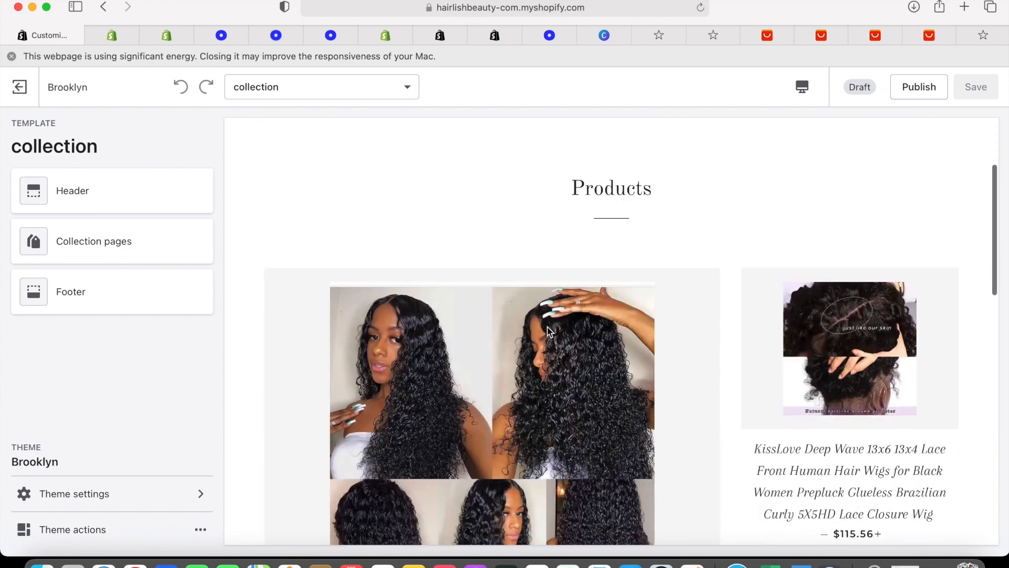
scroll(548, 332, "down", 2)
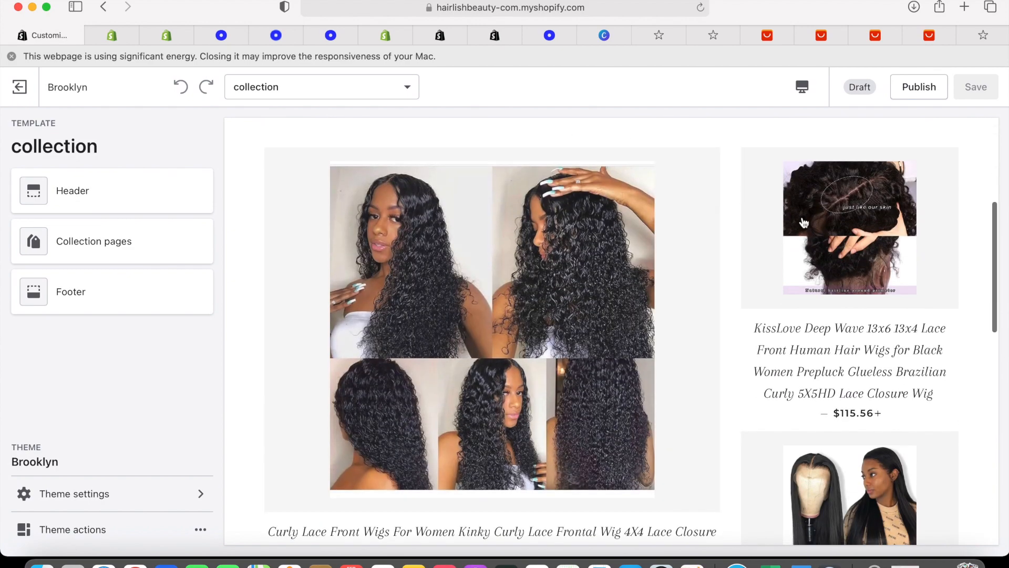
scroll(762, 301, "down", 5)
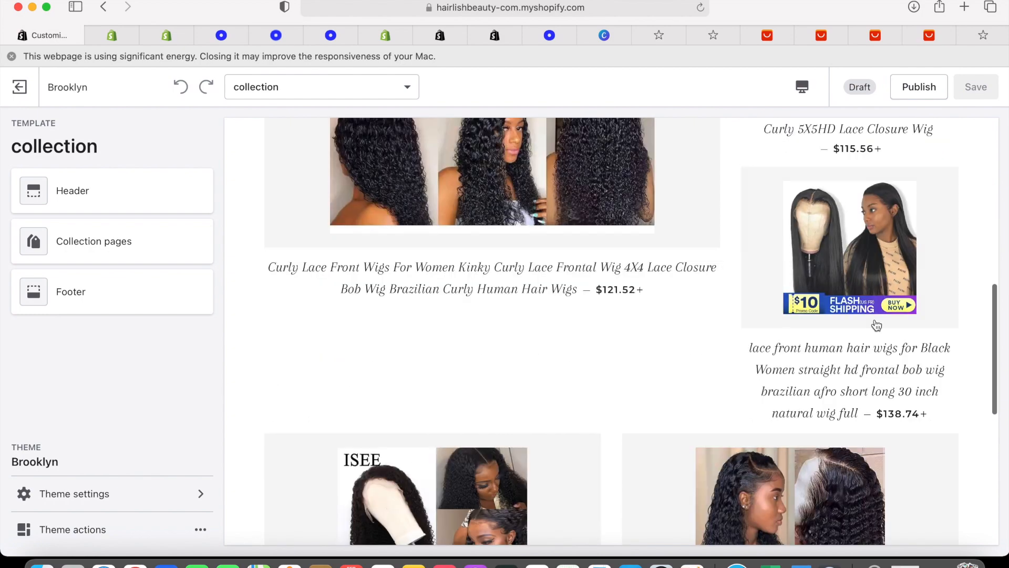
scroll(613, 460, "down", 6)
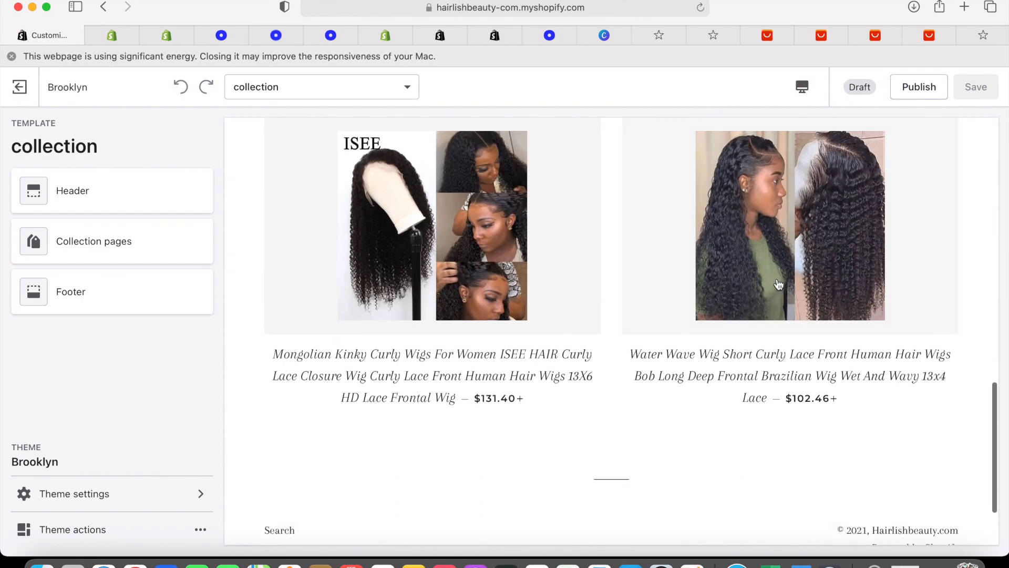
scroll(815, 282, "up", 2)
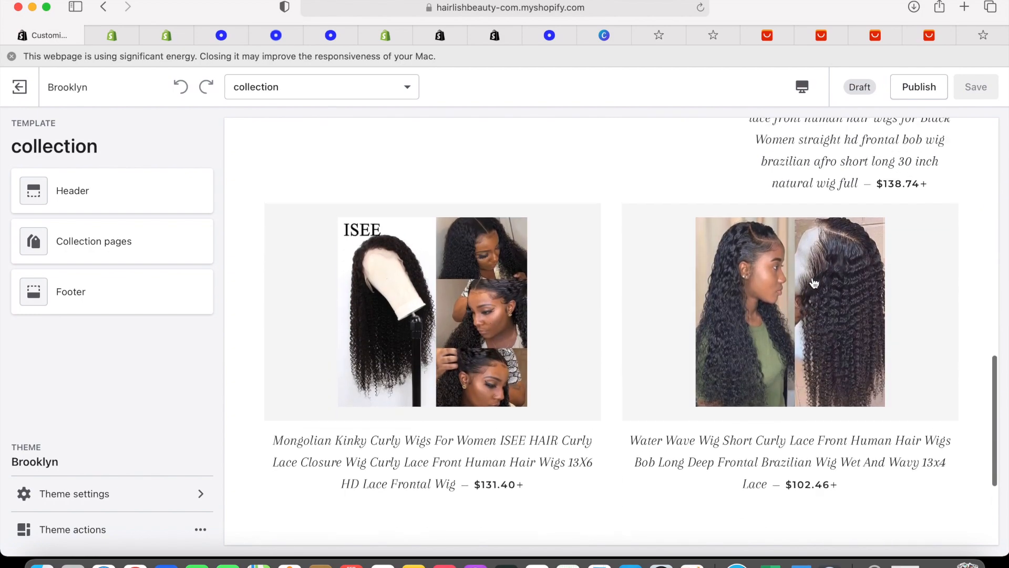
scroll(768, 326, "up", 5)
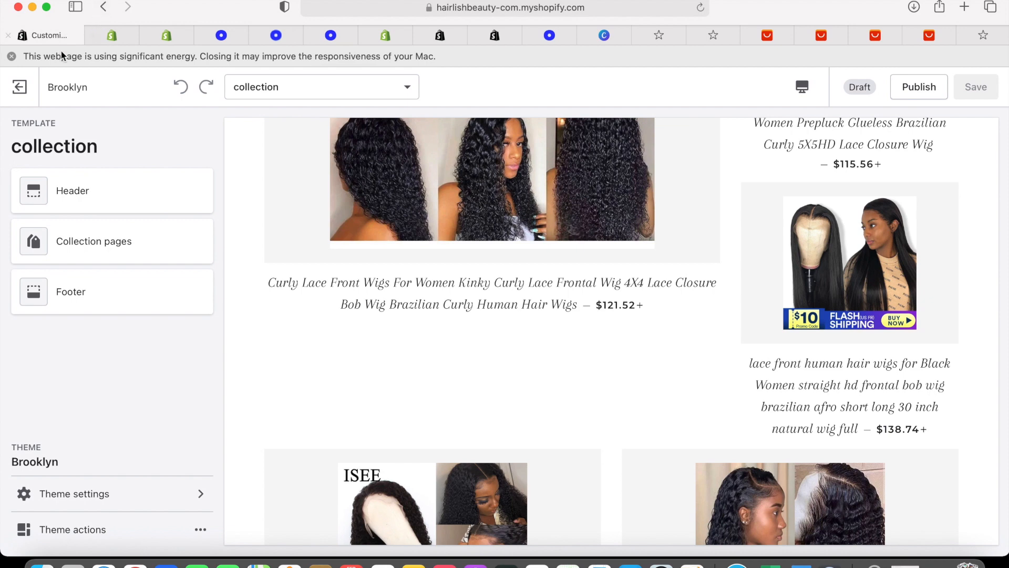
Exit the theme editor and open the Online Store Domains page
left_click(25, 83)
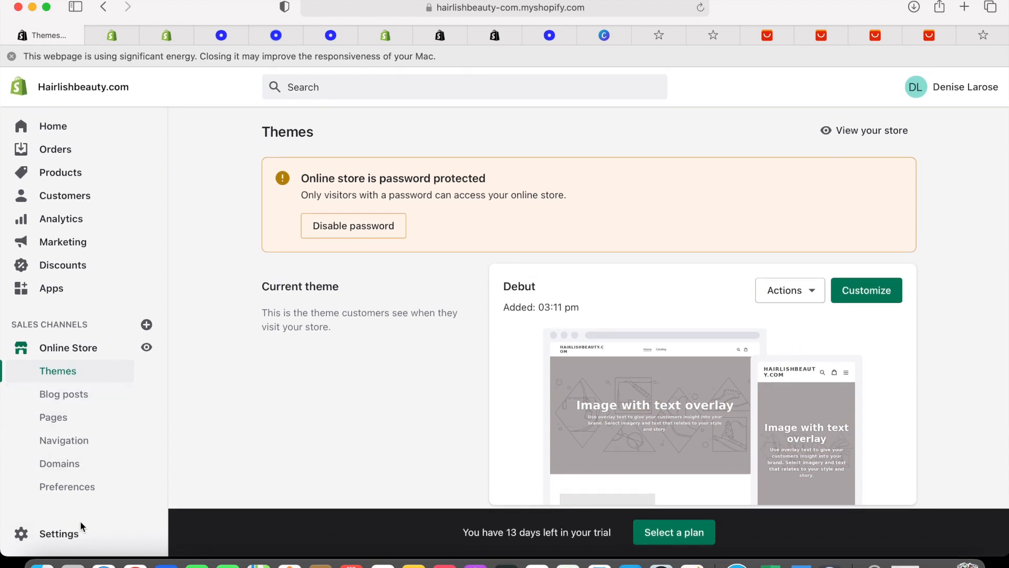
left_click(73, 465)
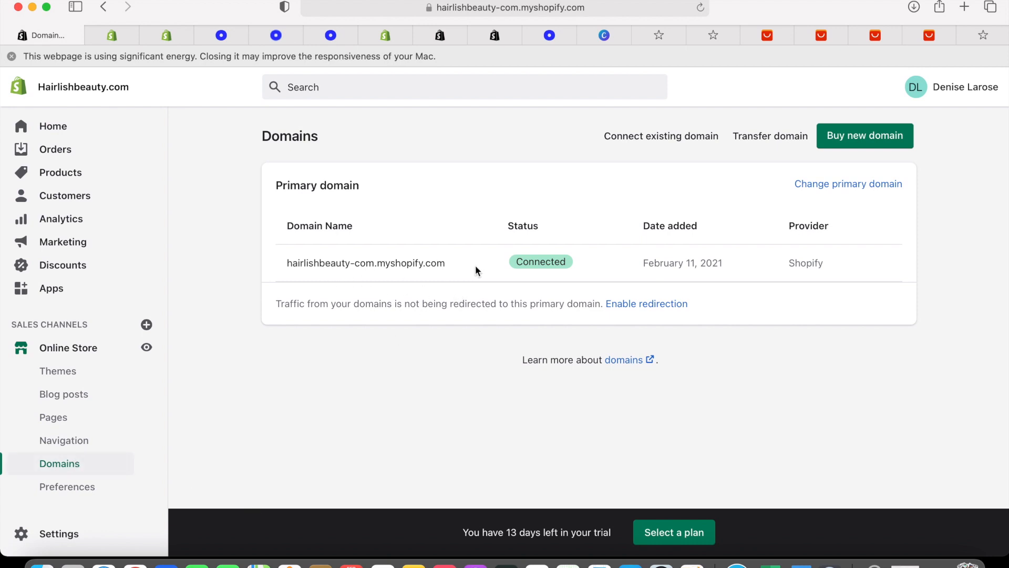
Search Buy new domain for 'Hairlishbeauty' and review the .com, .shop and other extension prices
left_click(846, 146)
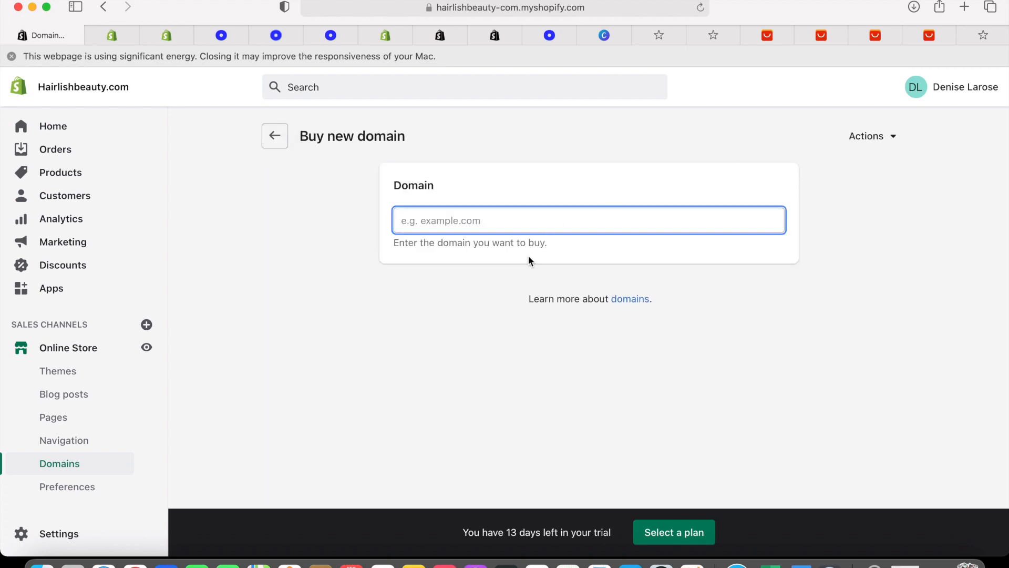
type("Hair")
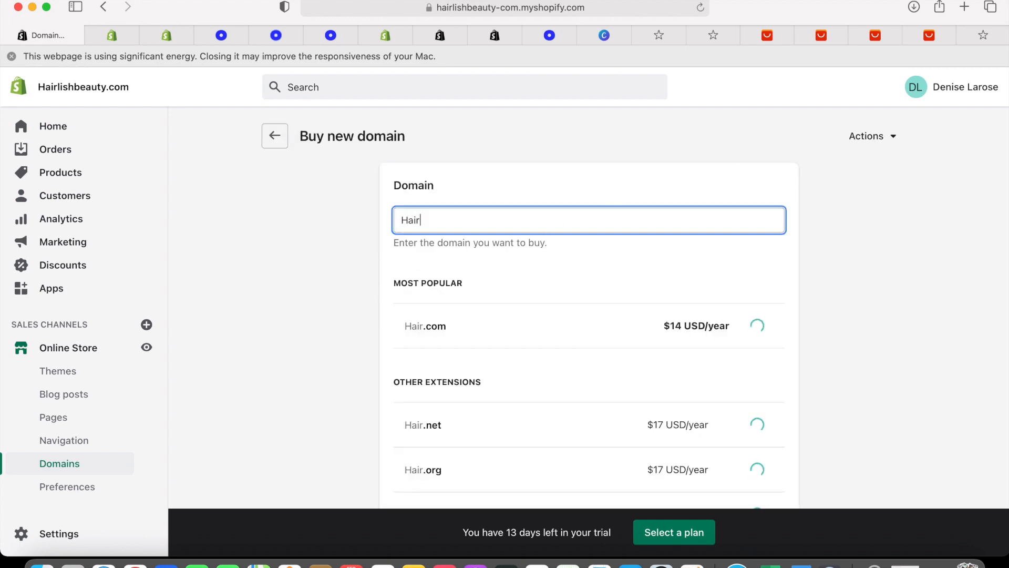
type("lish")
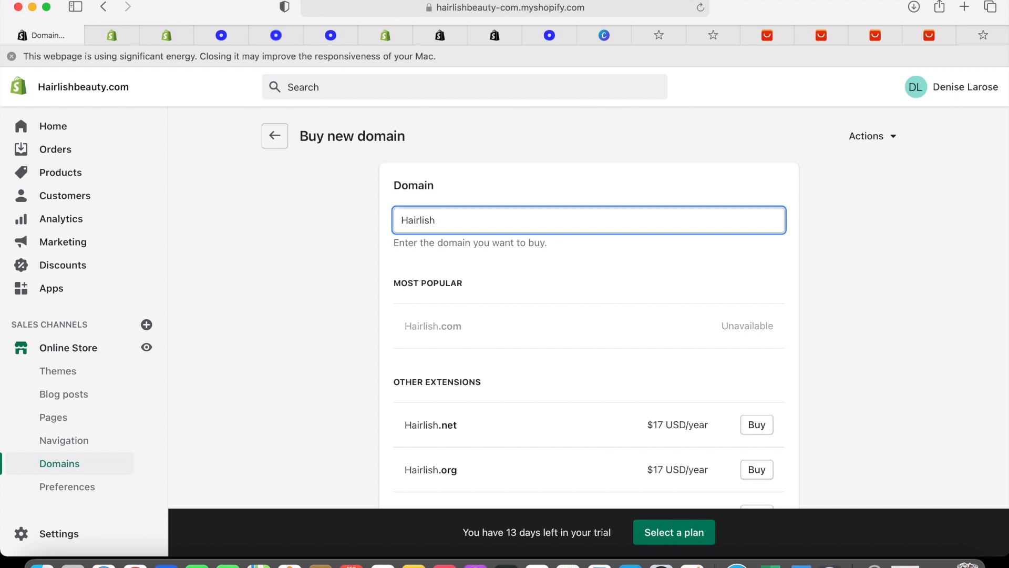
type("beauty")
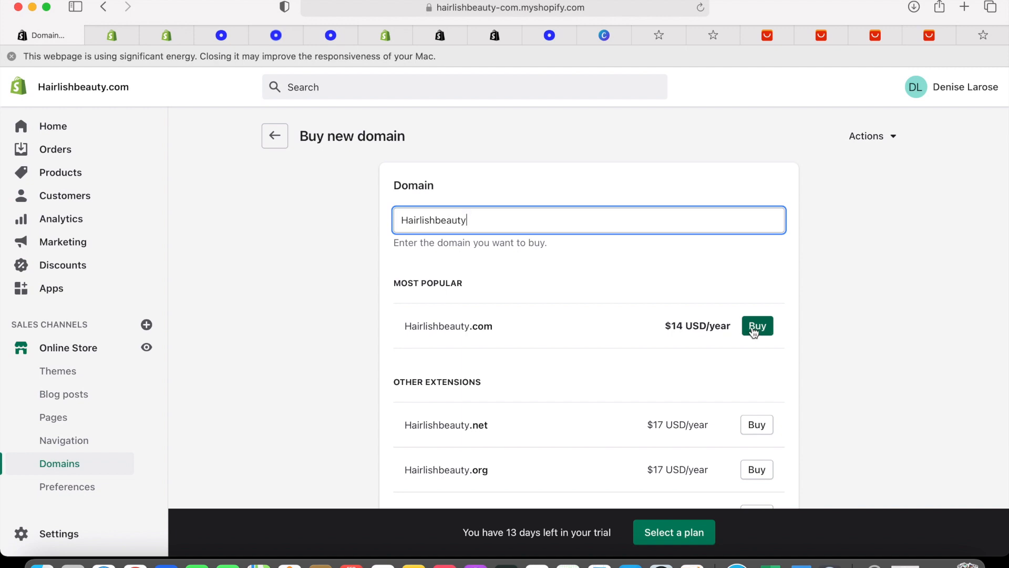
scroll(793, 307, "down", 5)
scroll(792, 307, "up", 4)
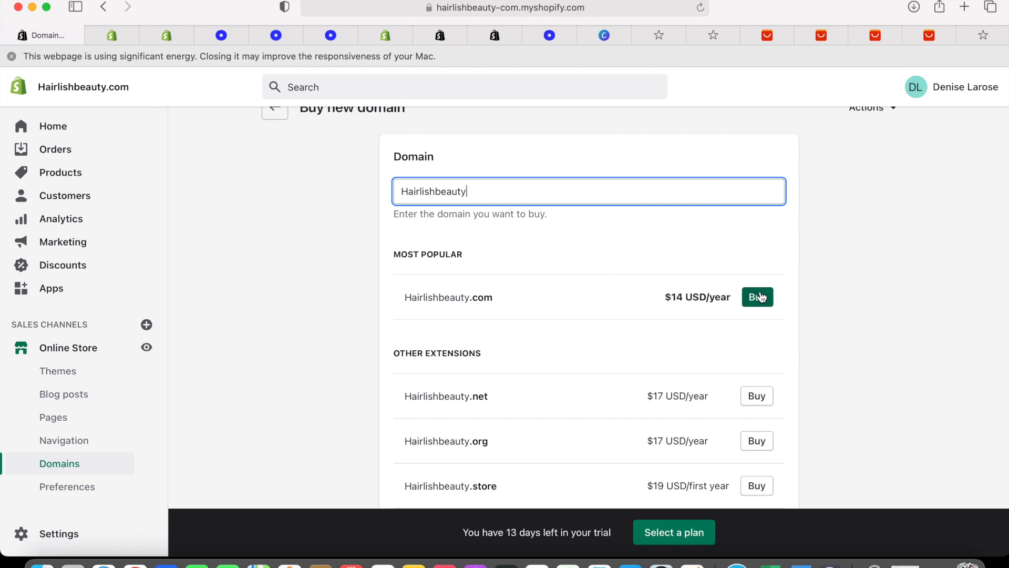
scroll(647, 237, "up", 2)
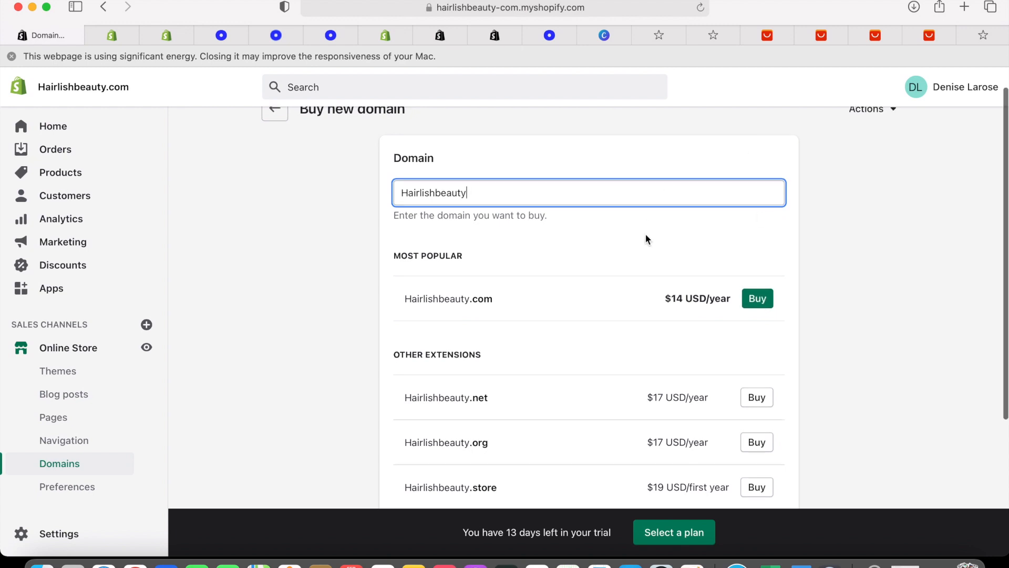
type(".c")
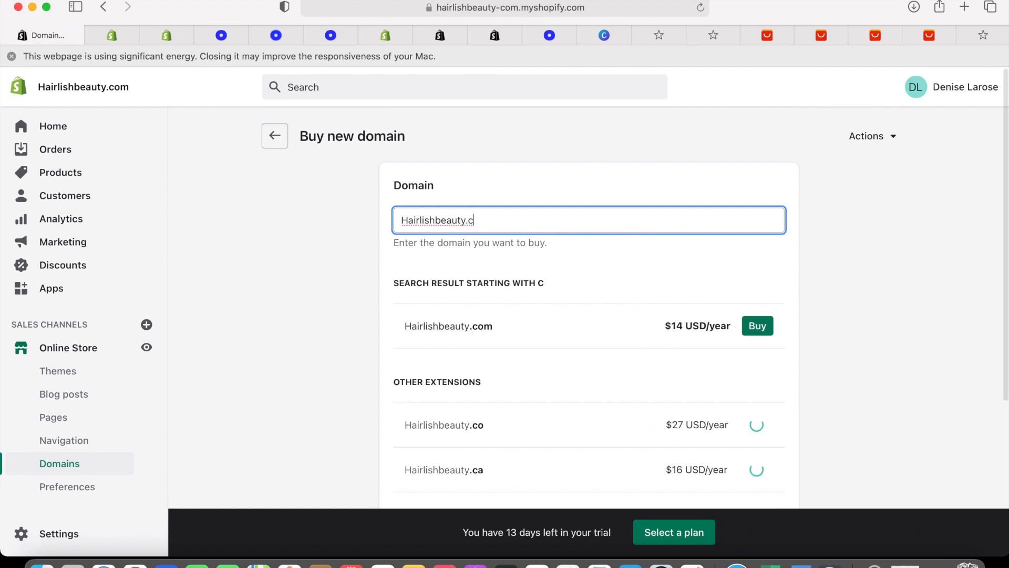
key("BackSpace")
key("BackSpace")
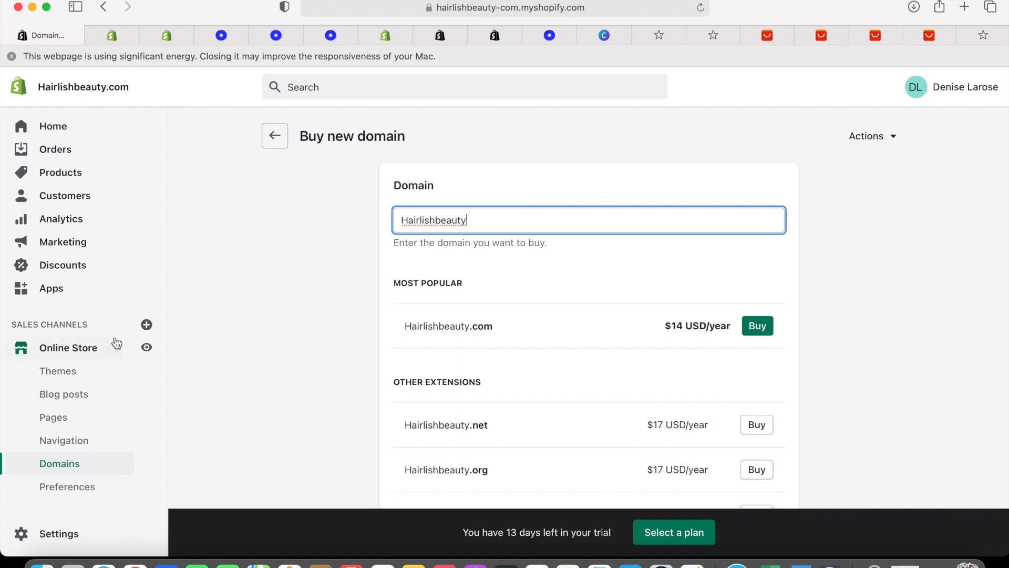
scroll(99, 452, "down", 5)
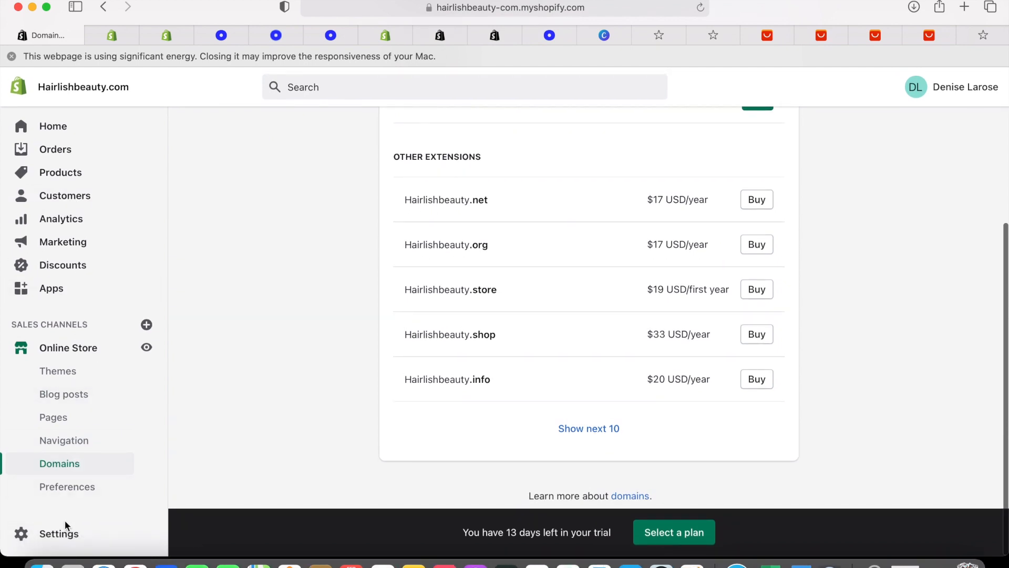
Open Settings > Legal and look over the empty refund, privacy and shipping policy editors
left_click(68, 543)
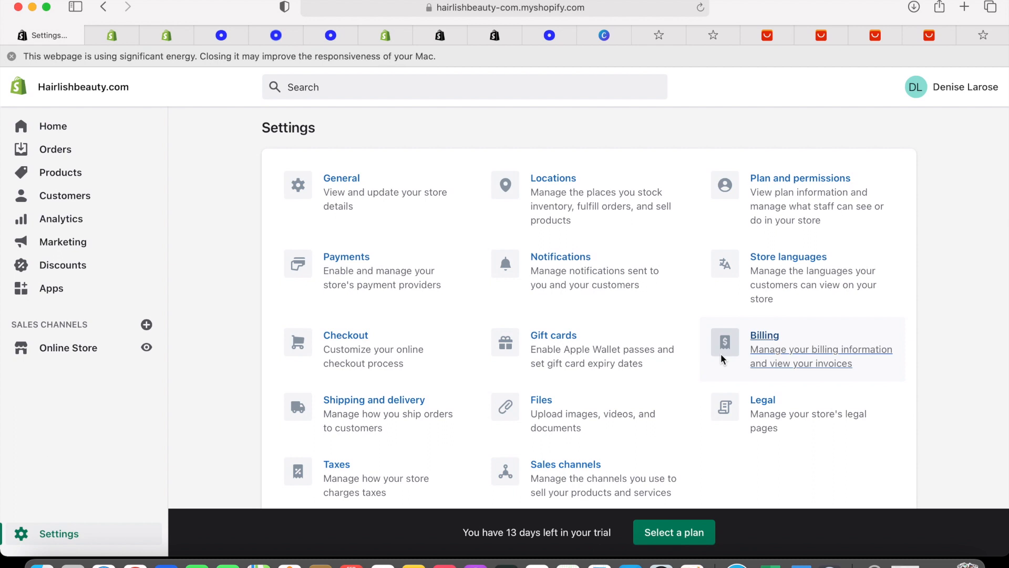
scroll(615, 385, "down", 1)
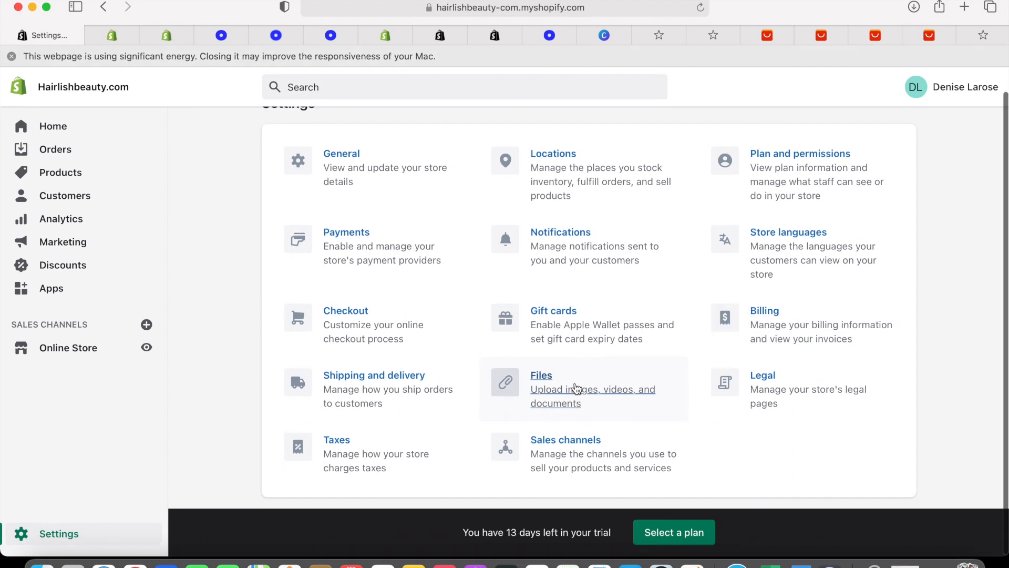
left_click(765, 377)
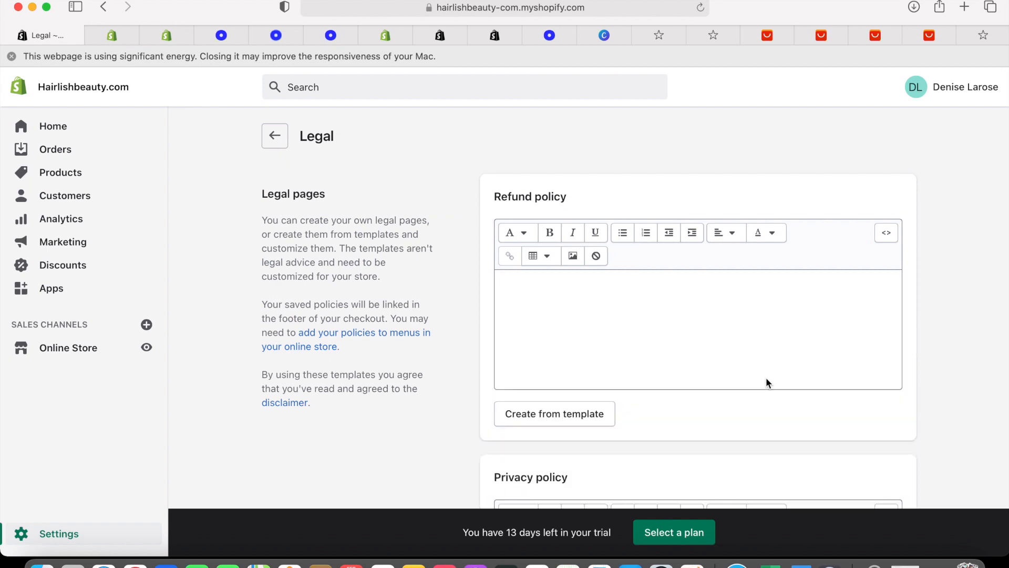
scroll(766, 380, "down", 5)
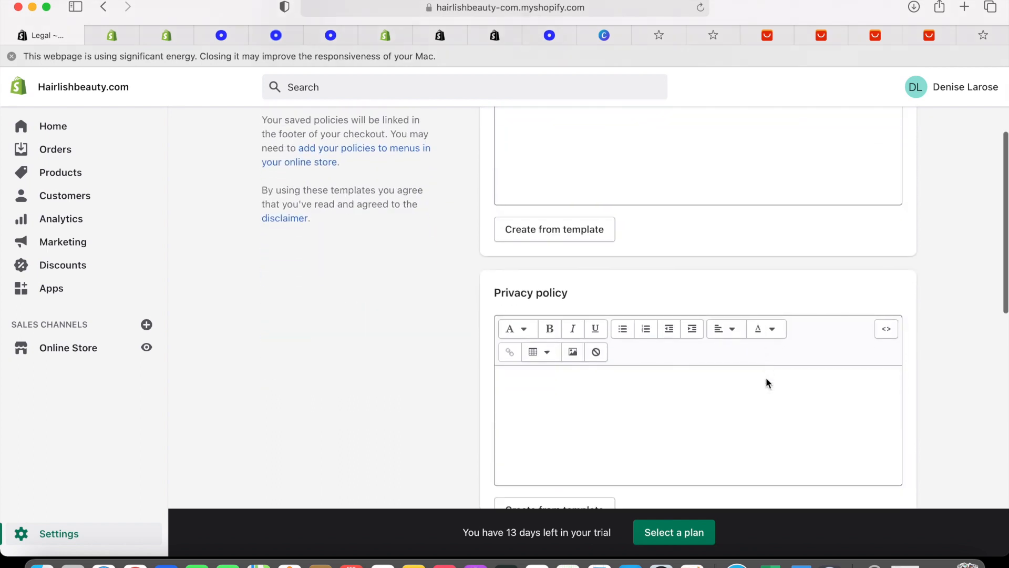
scroll(765, 377, "up", 5)
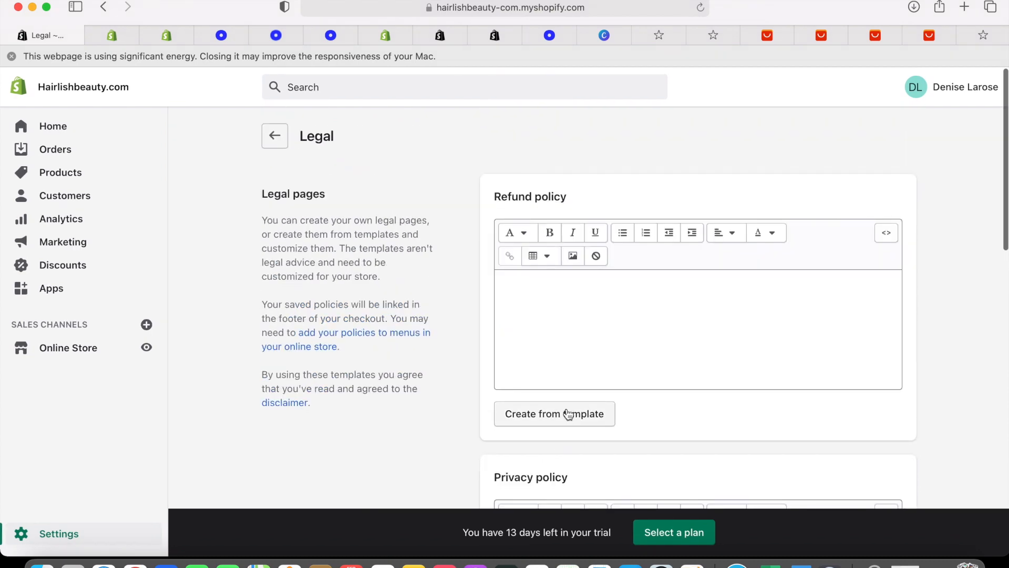
scroll(594, 426, "down", 4)
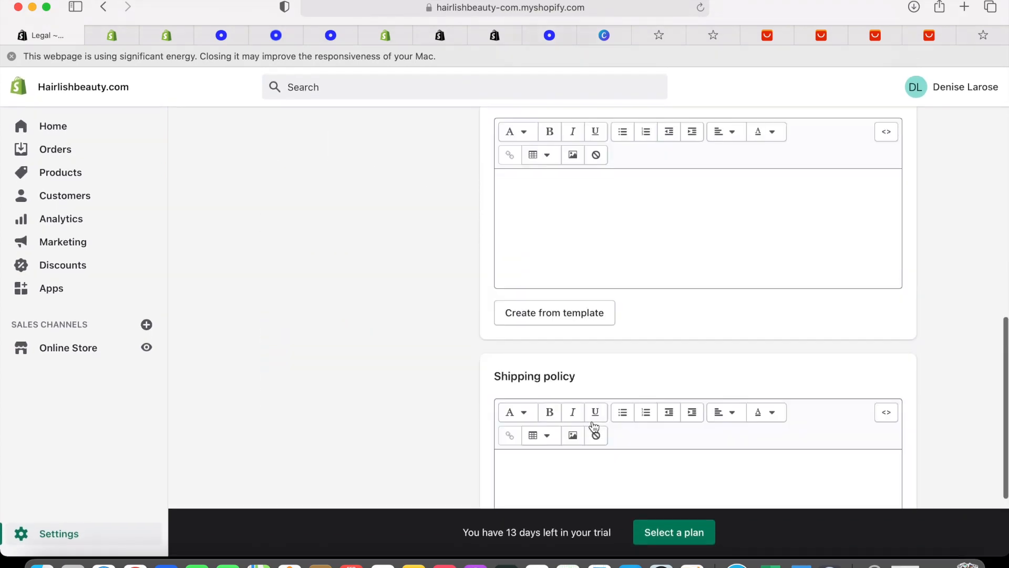
scroll(592, 415, "up", 4)
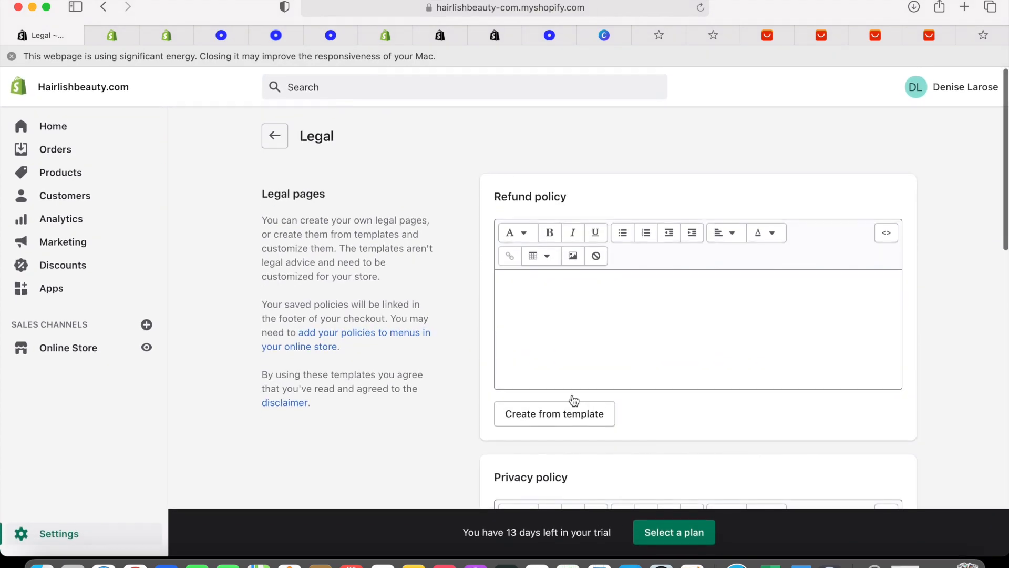
left_click(554, 413)
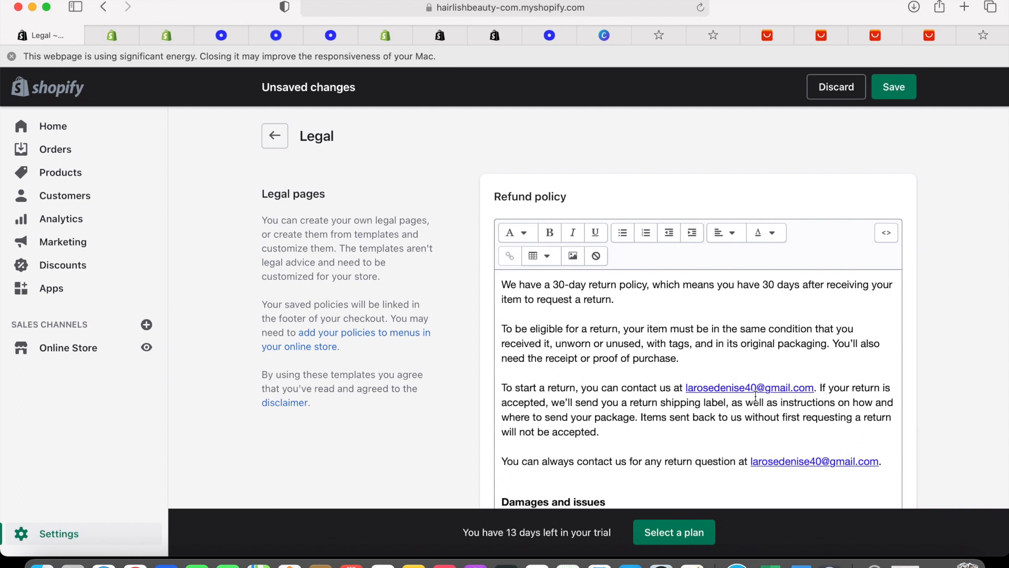
scroll(797, 404, "down", 5)
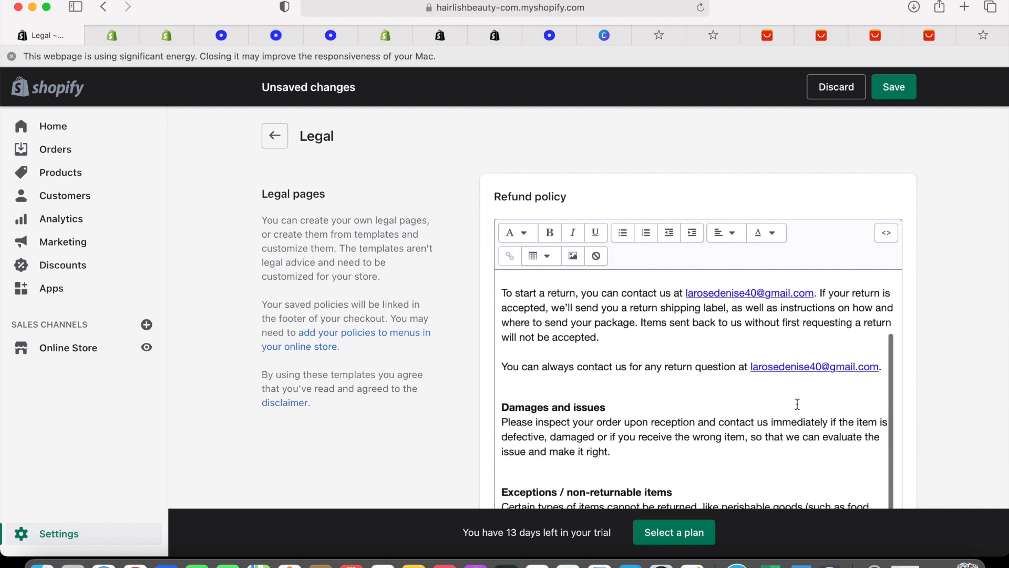
scroll(797, 403, "down", 3)
scroll(797, 404, "down", 1)
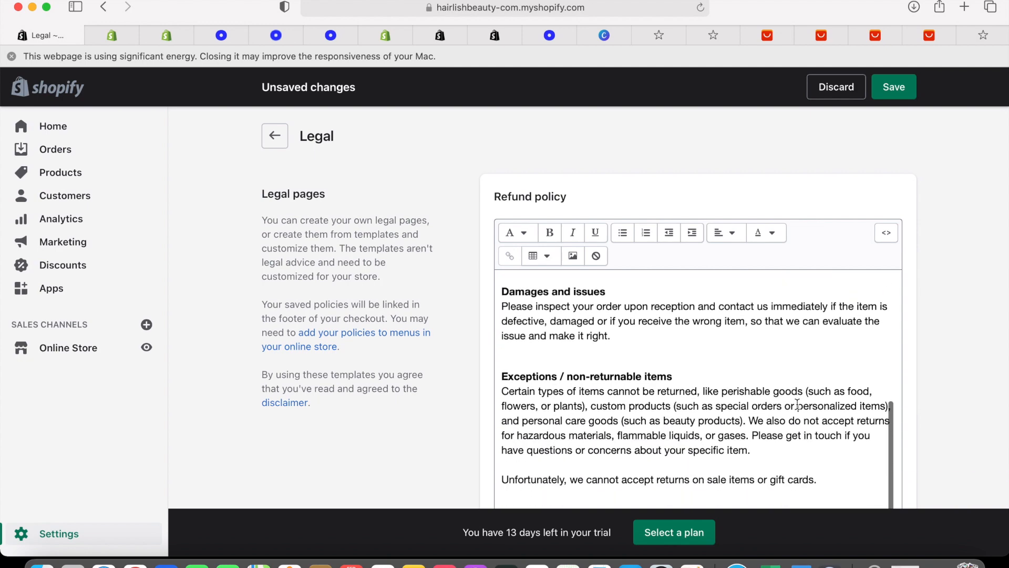
scroll(797, 404, "down", 5)
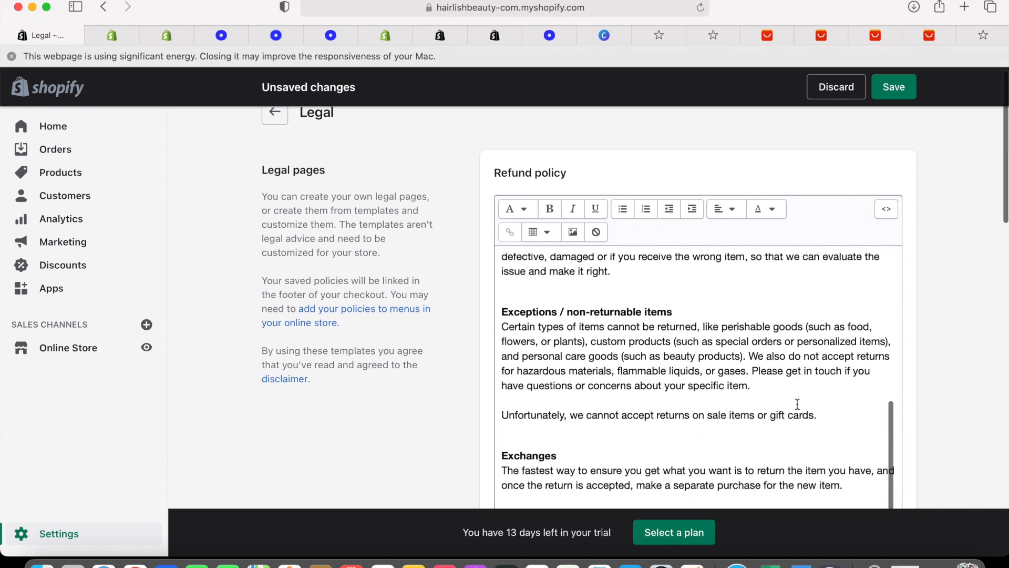
scroll(797, 403, "down", 10)
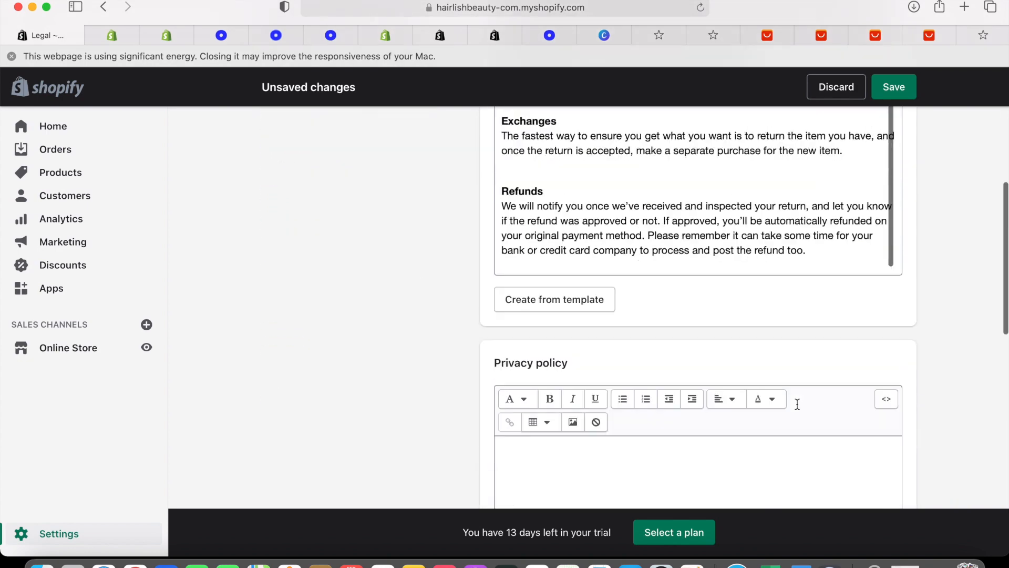
scroll(671, 354, "down", 5)
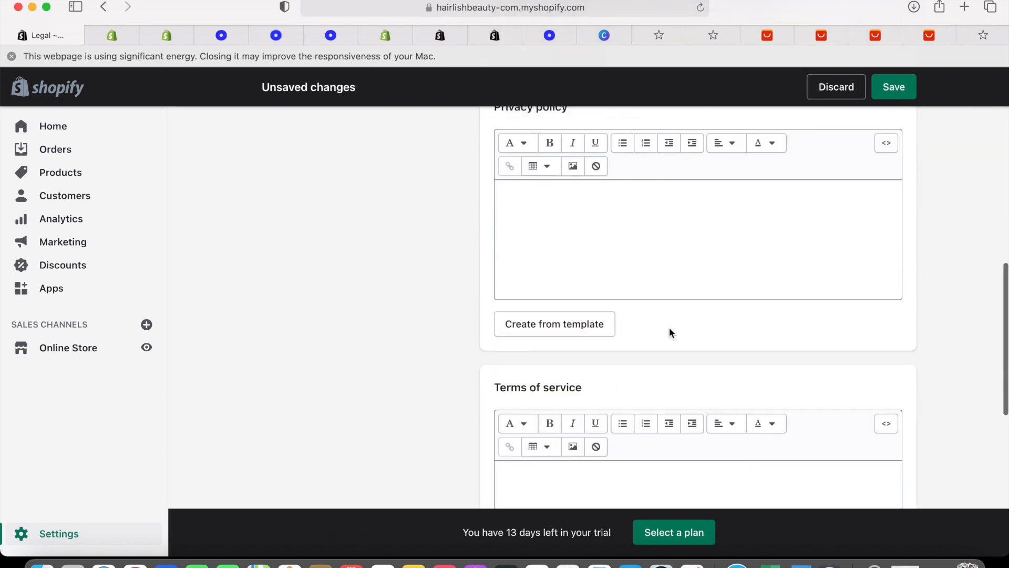
Generate the Privacy policy from the template and delete the '(the Site or we)' aside from its opening
left_click(597, 320)
scroll(689, 369, "up", 3)
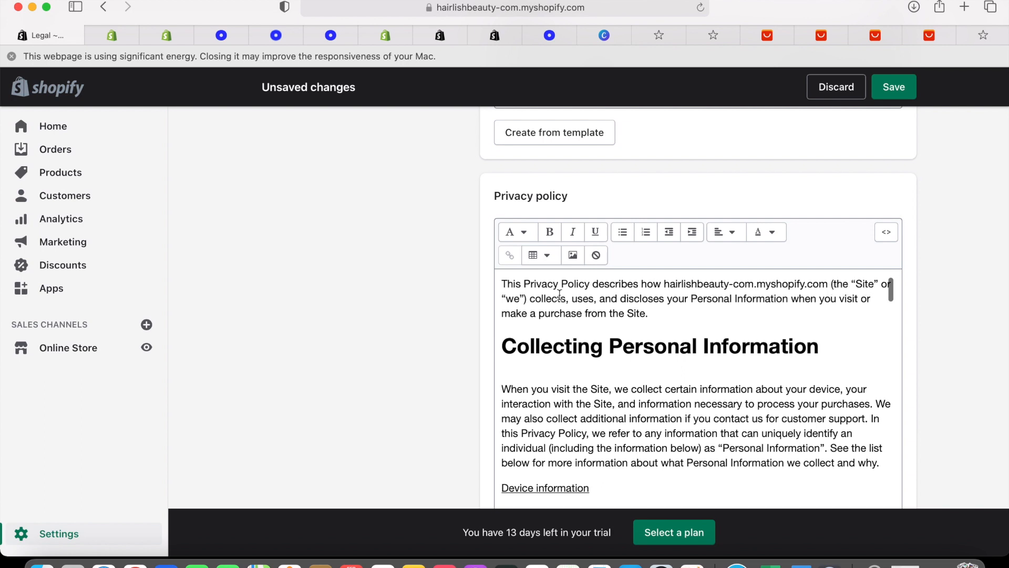
left_click(531, 299)
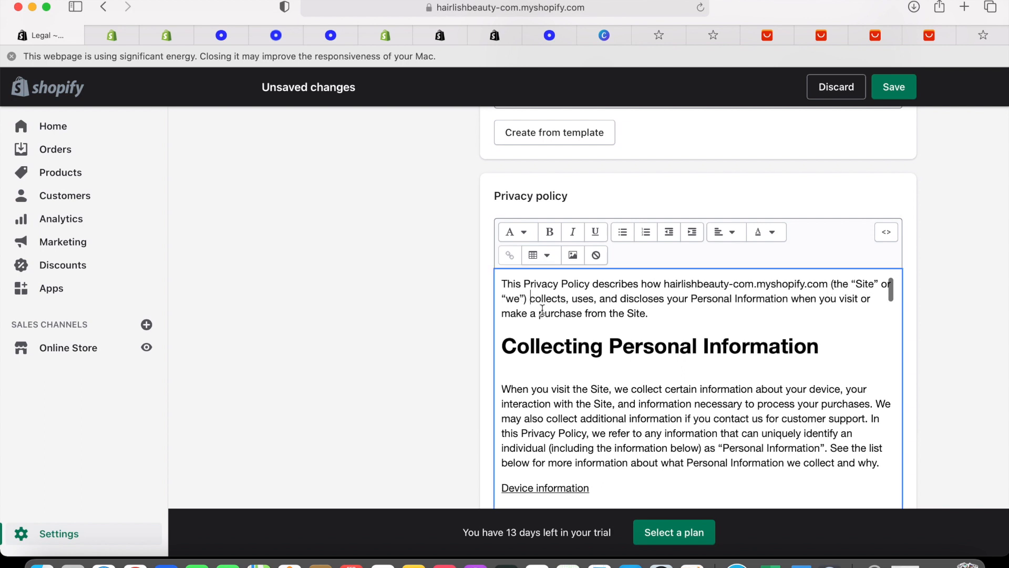
key("BackSpace")
key("BackSpace")
key("BackSpace")
key("BackSpace")
key("BackSpace")
key("BackSpace")
key("BackSpace")
key("BackSpace")
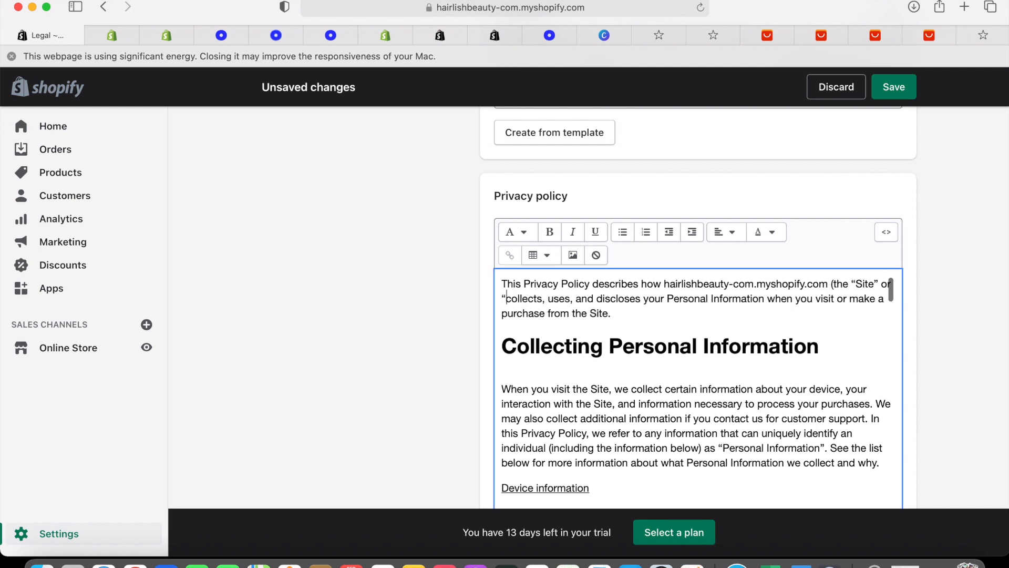
key("BackSpace")
key("BackSpace")
key("BackSpace")
key("BackSpace")
key("BackSpace")
key("BackSpace")
key("BackSpace")
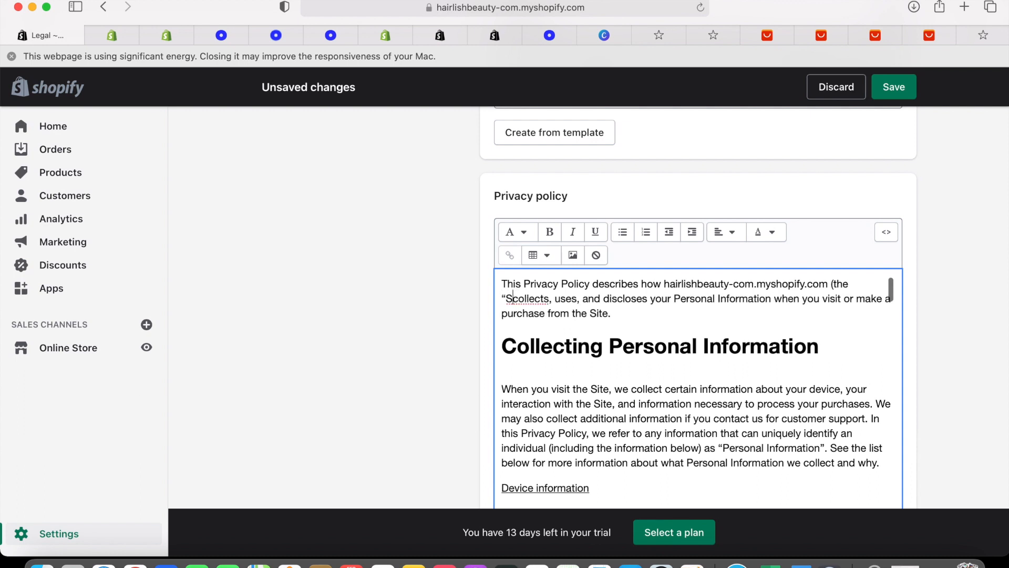
key("BackSpace")
key("BackSpace")
key("BackSpace")
key("BackSpace")
key("BackSpace")
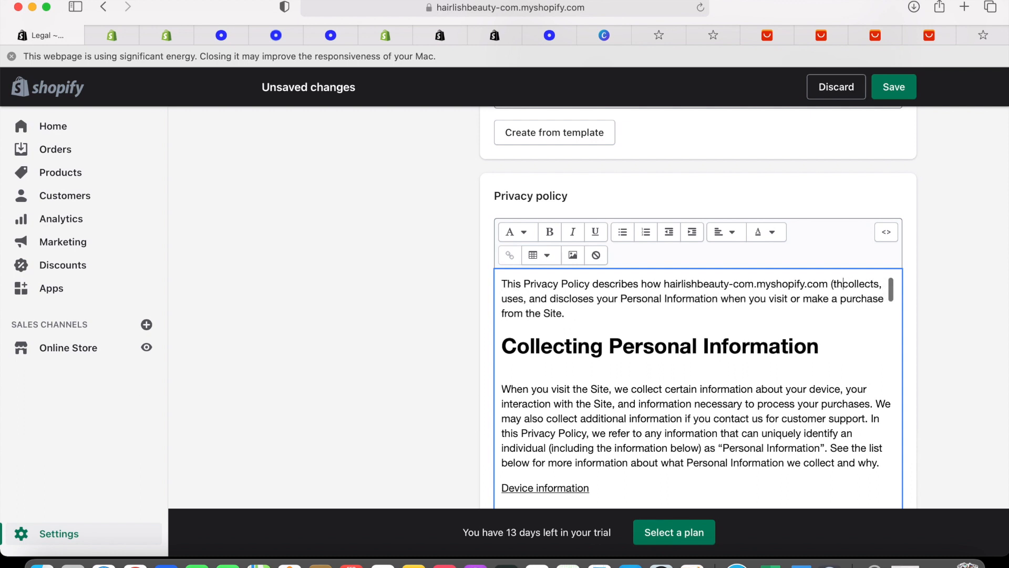
key("BackSpace")
scroll(569, 371, "down", 3)
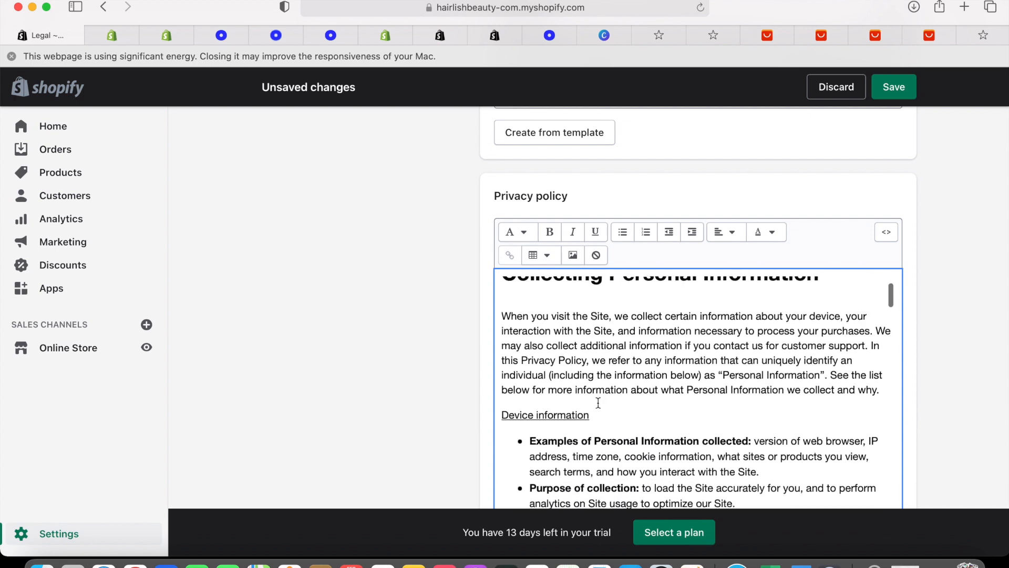
scroll(598, 403, "down", 1)
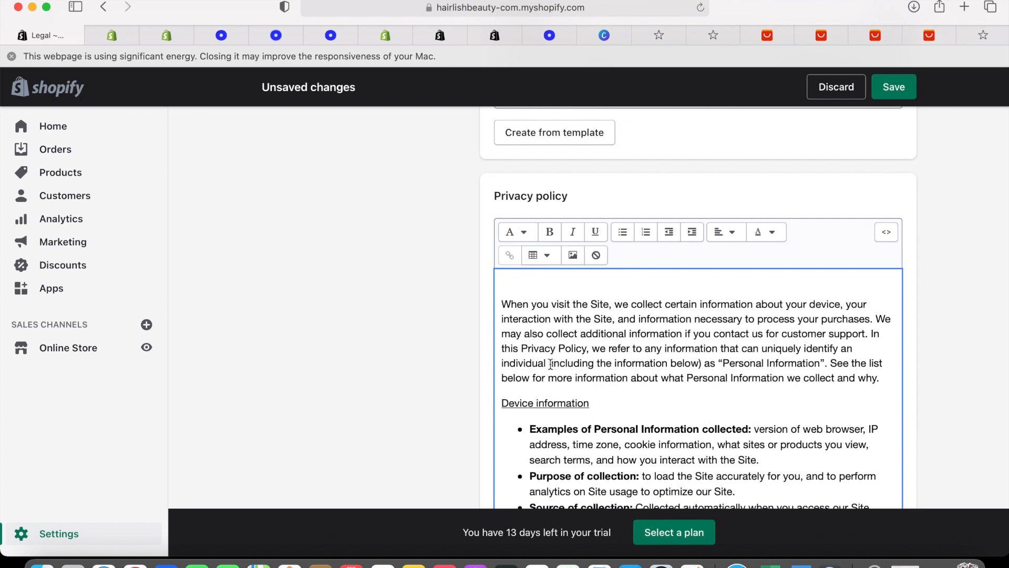
Delete the opening parenthetical and the first bracketed placeholders from the Privacy policy
left_click_drag(549, 363, 701, 364)
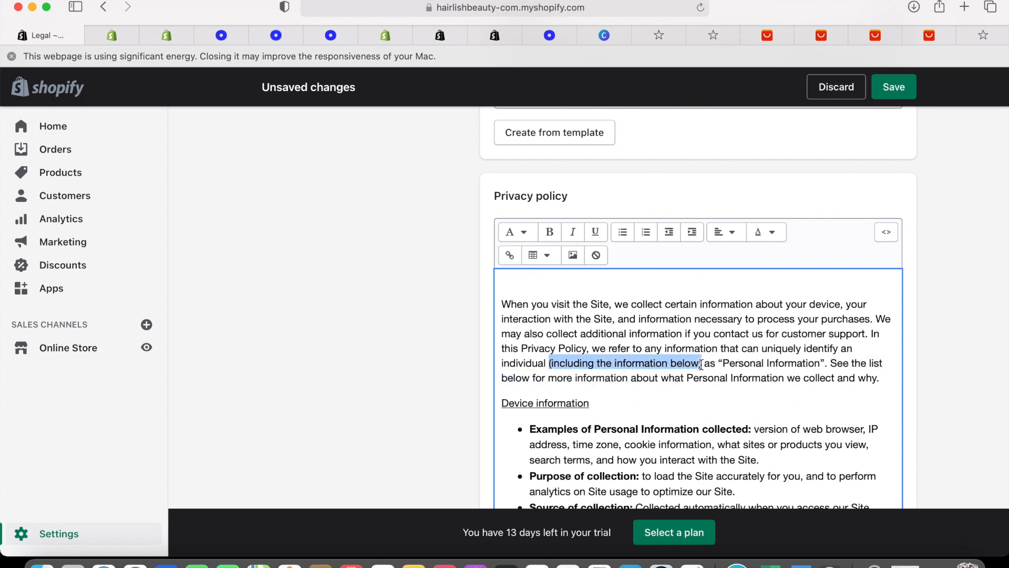
key("BackSpace")
scroll(717, 399, "down", 12)
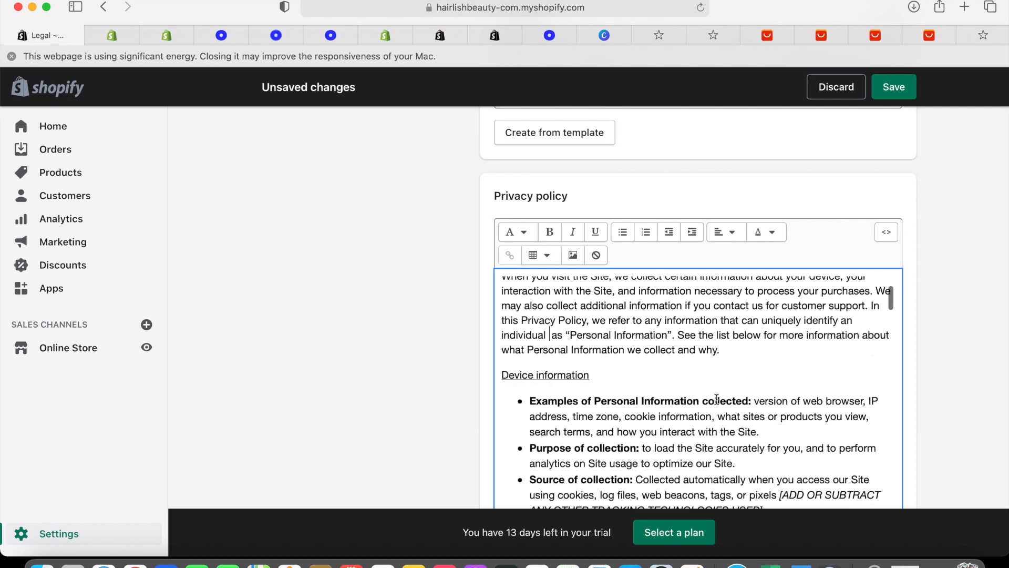
left_click_drag(780, 347, 530, 348)
key("BackSpace")
scroll(760, 362, "down", 6)
left_click_drag(633, 374, 870, 327)
key("BackSpace")
scroll(789, 336, "down", 5)
left_click_drag(706, 343, 693, 357)
key("BackSpace")
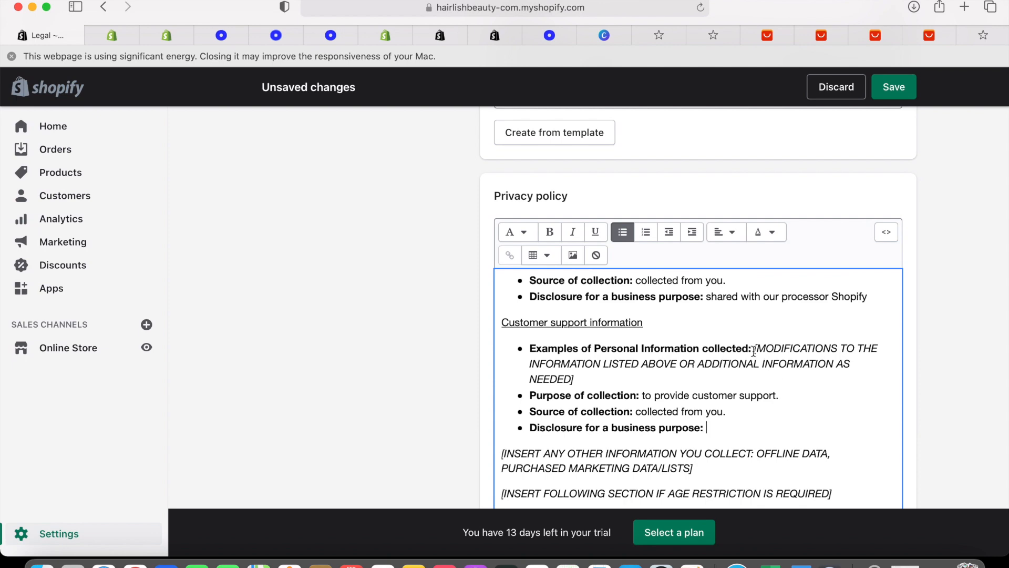
Replace the customer support placeholder with 'Email,phone number.' and remove the leftover placeholder
left_click_drag(754, 348, 770, 379)
key("BackSpace")
type("Email,phone number.")
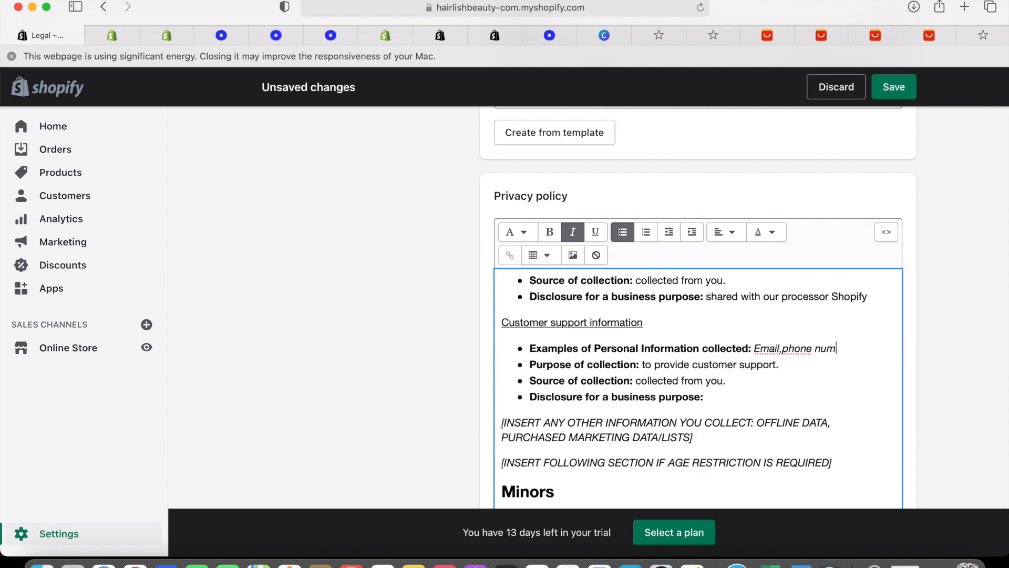
scroll(713, 341, "down", 3)
left_click_drag(501, 350, 843, 389)
key("BackSpace")
Remove the Minors section and the service-provider, [INSERT IF APPLICABLE] and third-party marketing placeholders
left_click_drag(500, 316, 718, 337)
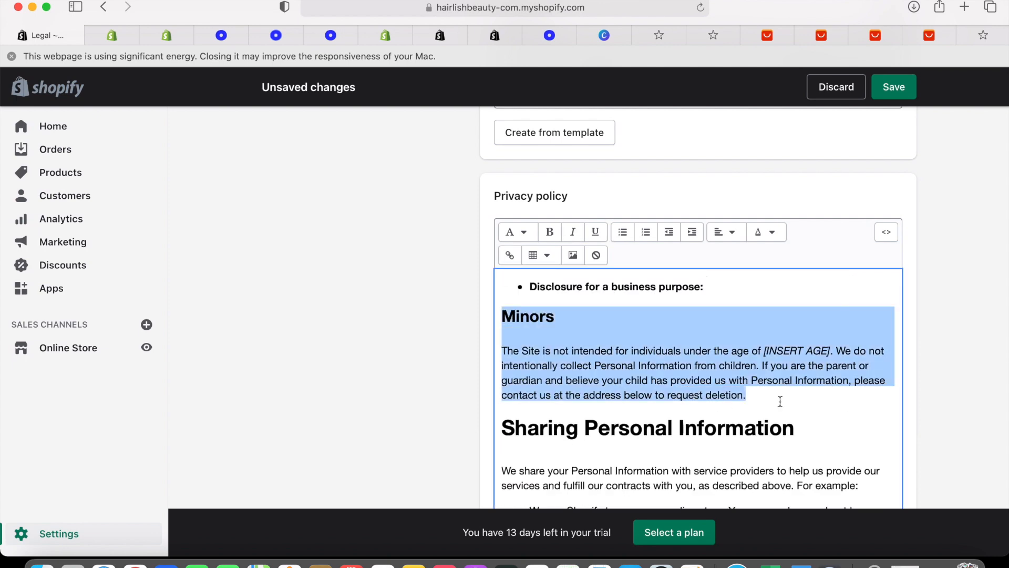
key("BackSpace")
scroll(718, 336, "down", 5)
left_click(517, 347)
key("BackSpace")
key("BackSpace")
left_click_drag(517, 347, 650, 337)
scroll(552, 362, "down", 5)
key("BackSpace")
scroll(604, 352, "down", 1)
left_click_drag(528, 370, 502, 501)
key("BackSpace")
Delete the opt-out, Europe and INCLUDE ALL THAT APPLY placeholders plus the merged 'Your consent;' line
scroll(604, 368, "down", 3)
left_click_drag(502, 343, 636, 360)
key("BackSpace")
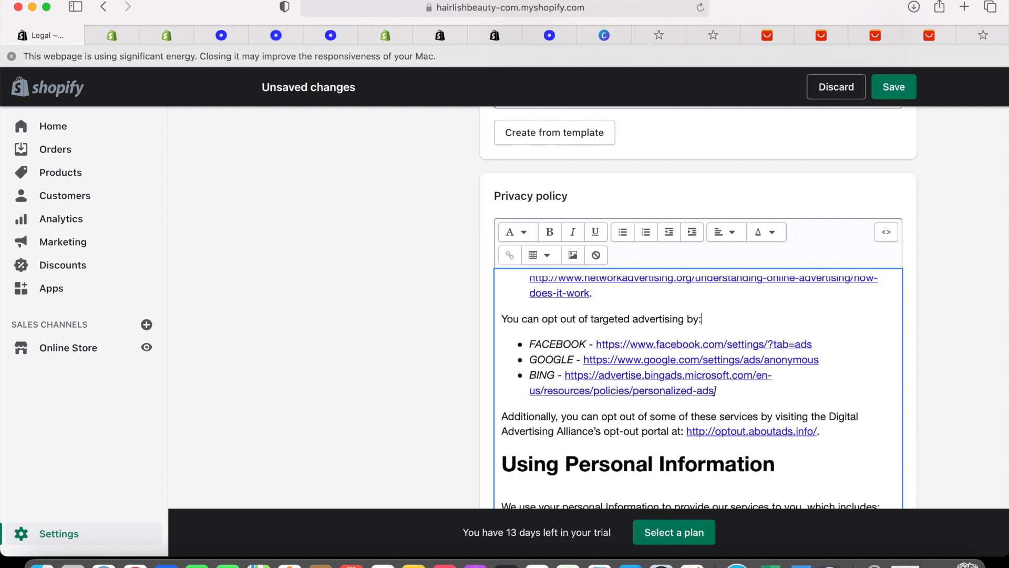
scroll(604, 368, "down", 5)
left_click_drag(501, 323, 605, 355)
key("BackSpace")
scroll(605, 355, "down", 5)
left_click_drag(503, 302, 720, 313)
scroll(720, 313, "up", 3)
key("BackSpace")
left_click_drag(571, 376, 498, 378)
key("BackSpace")
scroll(665, 178, "down", 10)
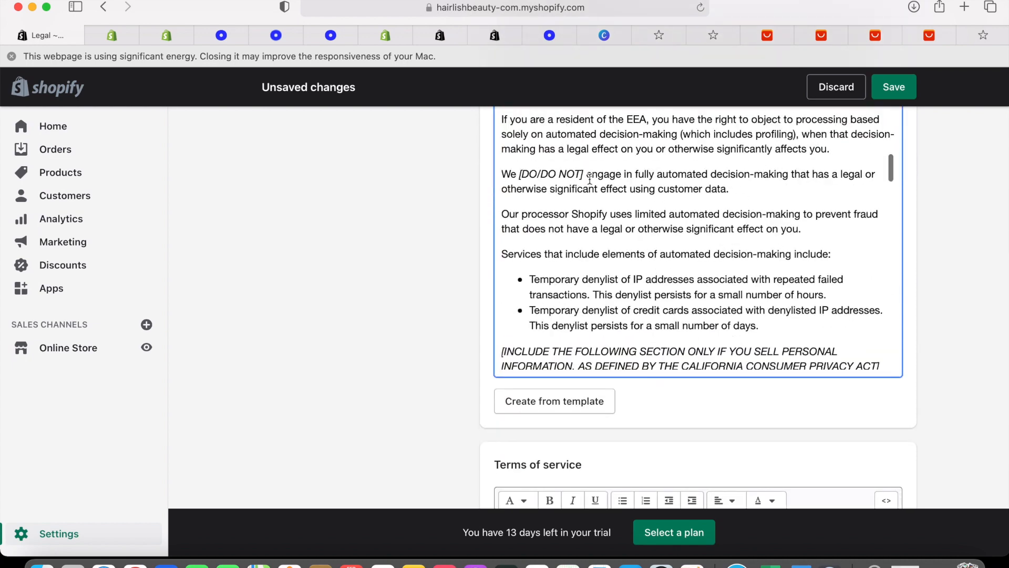
Change the selling-information wording to 'do not' and delete the California note
left_click_drag(583, 174, 519, 174)
type("do not")
scroll(867, 248, "down", 3)
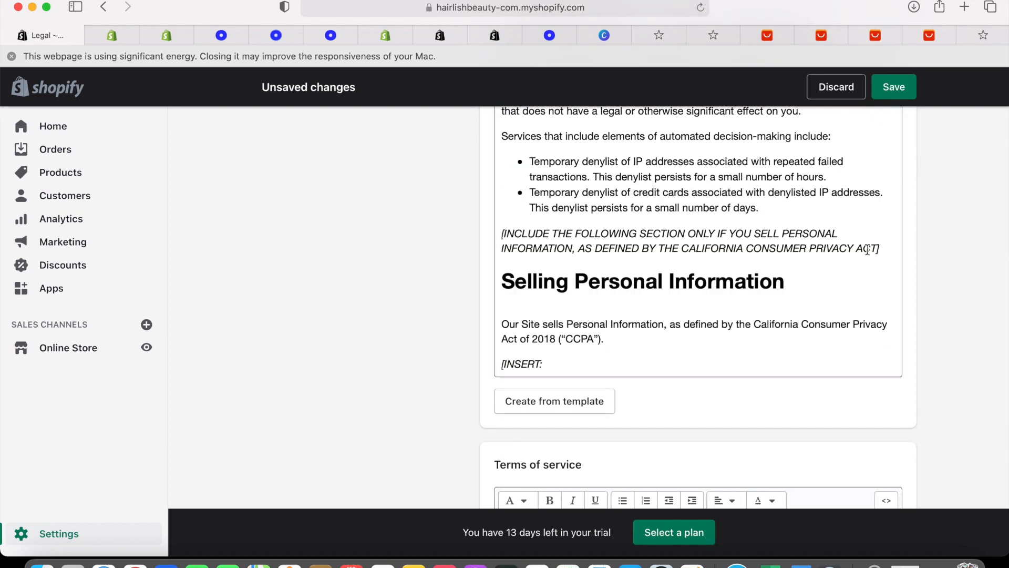
left_click_drag(880, 248, 503, 230)
key("BackSpace")
scroll(503, 229, "down", 5)
Delete the [INSERT: block, the Europe 'Your rights' note, and the GDPR section
left_click(484, 142)
left_click_drag(502, 161, 824, 265)
key("BackSpace")
key("BackSpace")
key("BackSpace")
left_click_drag(505, 164, 685, 239)
key("BackSpace")
scroll(685, 238, "down", 1)
left_click_drag(503, 141, 759, 368)
key("BackSpace")
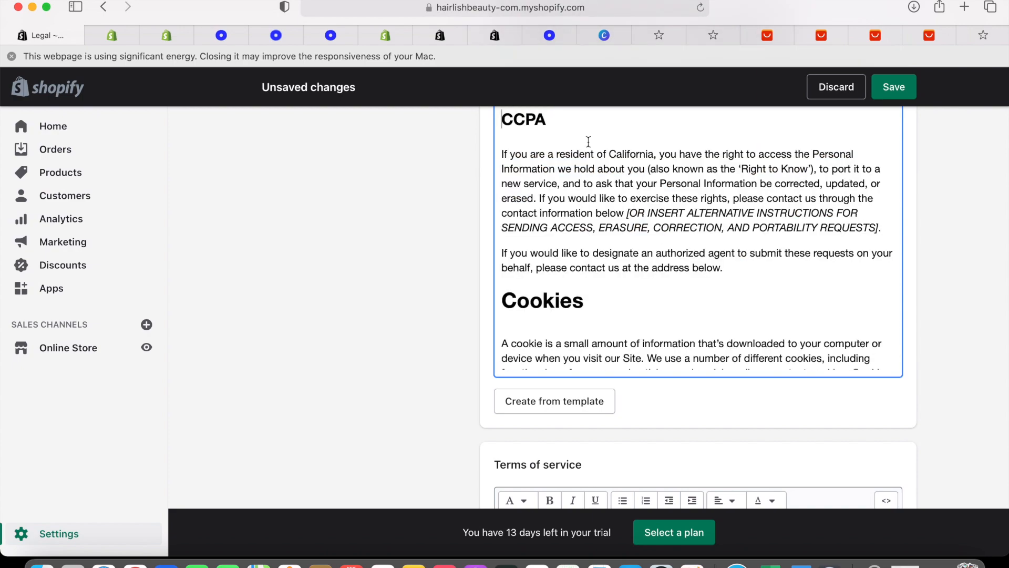
left_click_drag(627, 213, 879, 228)
scroll(698, 236, "down", 15)
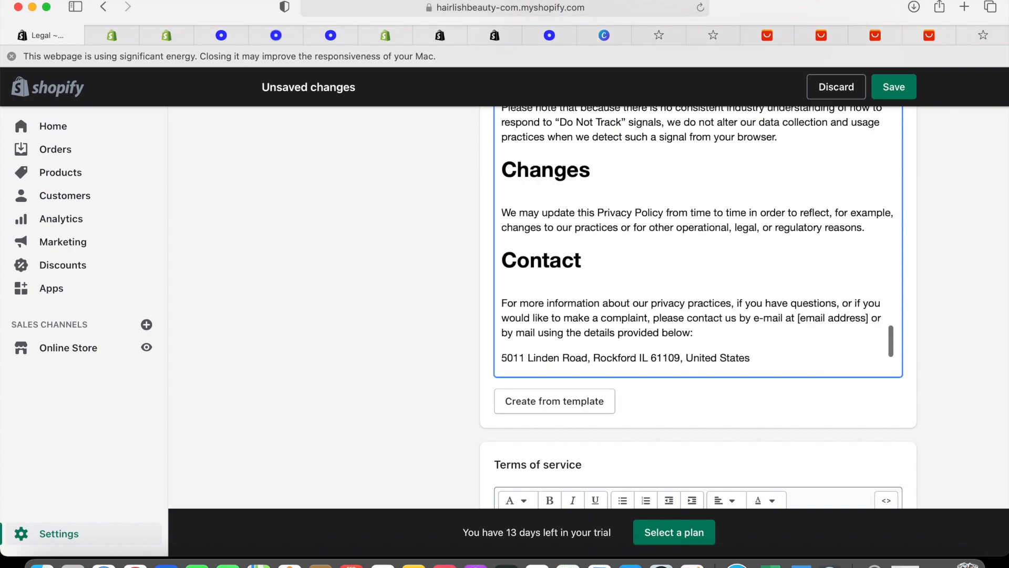
Set the Last updated date to 2/11/21
left_click_drag(602, 215, 566, 215)
type("2/11/21")
scroll(747, 300, "down", 5)
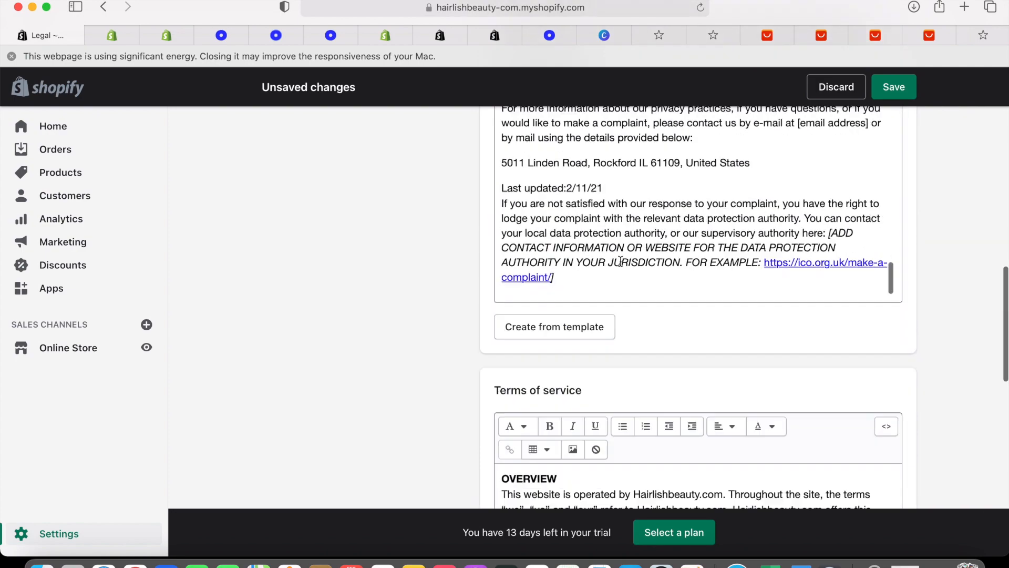
Copy the Refund policy's first paragraph about 30-day returns
scroll(778, 344, "down", 20)
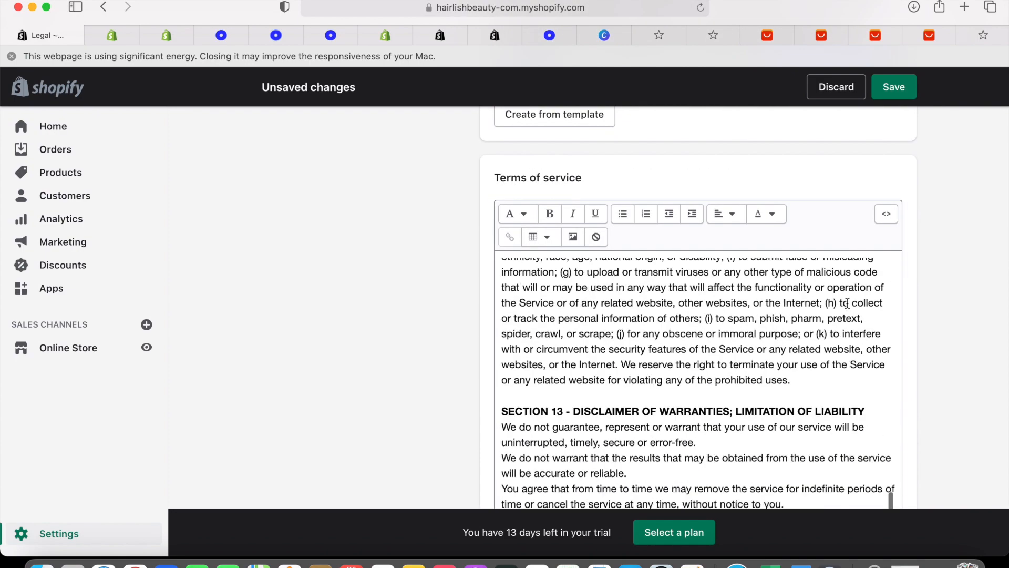
scroll(847, 303, "down", 15)
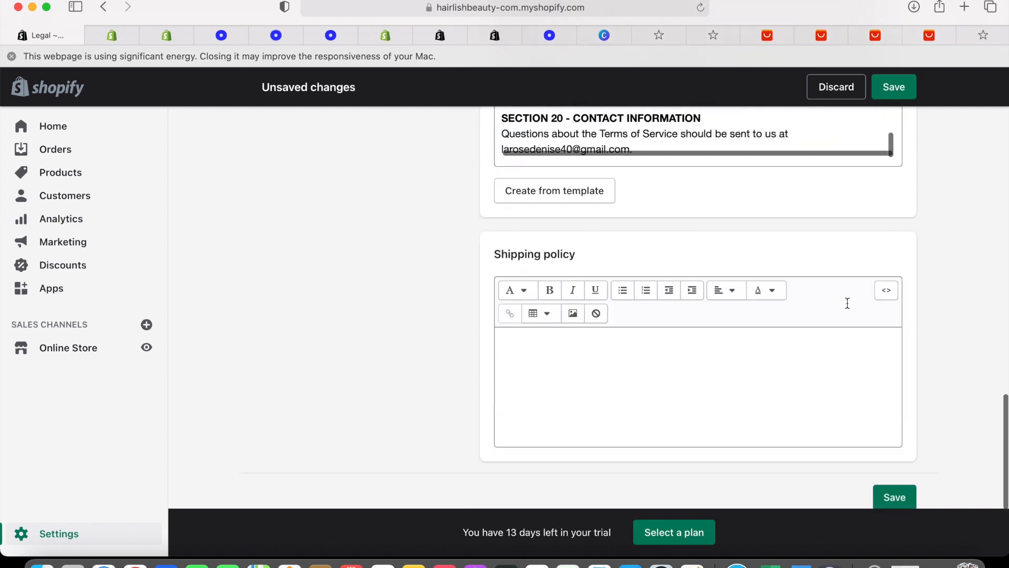
scroll(847, 295, "up", 2)
scroll(846, 295, "down", 2)
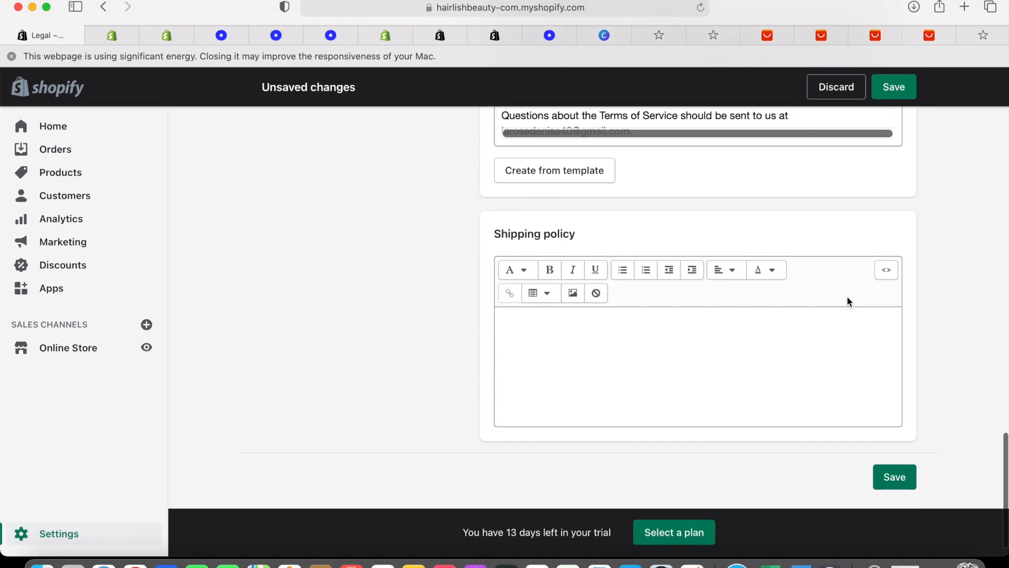
left_click(602, 387)
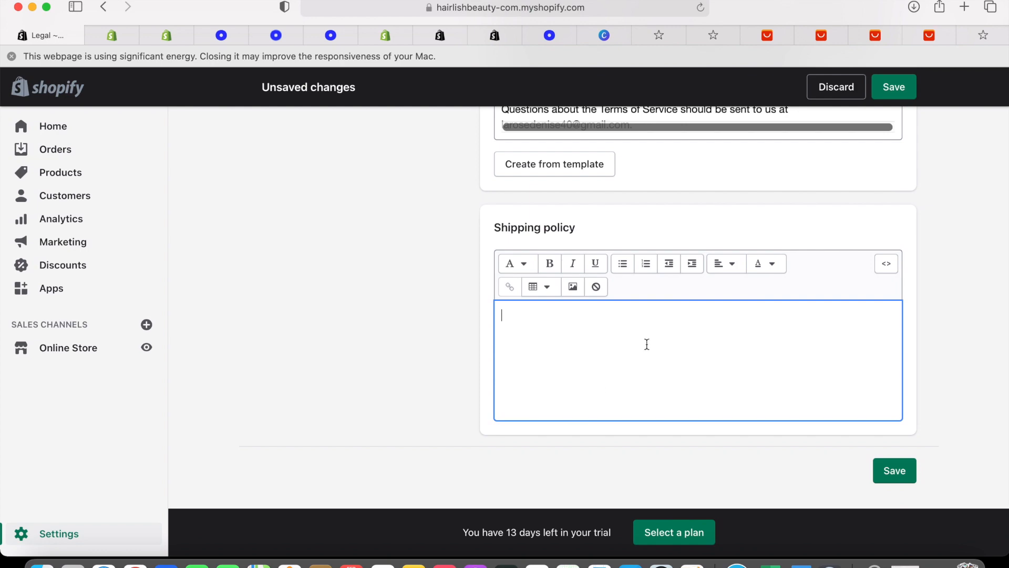
scroll(671, 336, "up", 20)
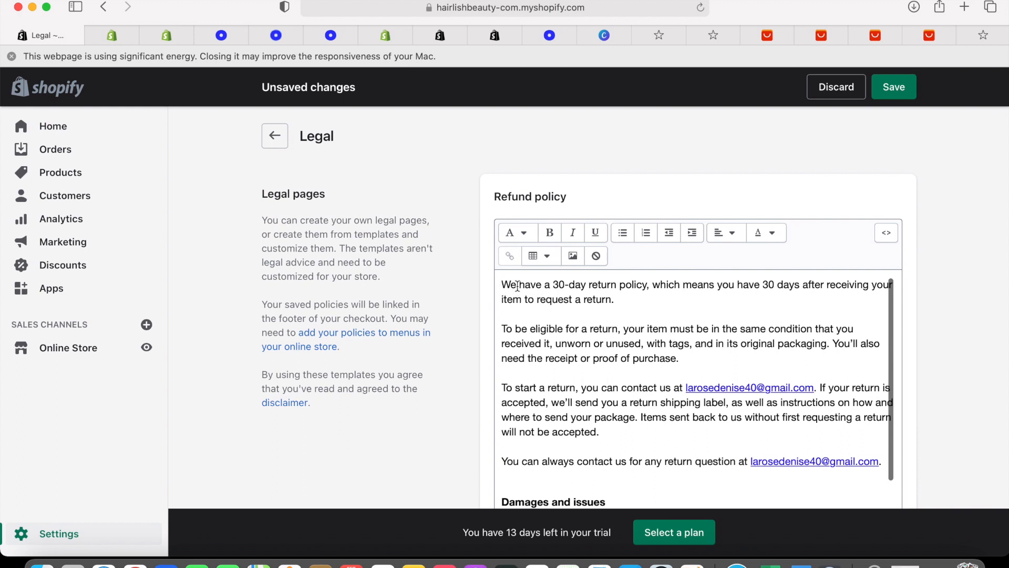
left_click_drag(504, 284, 635, 302)
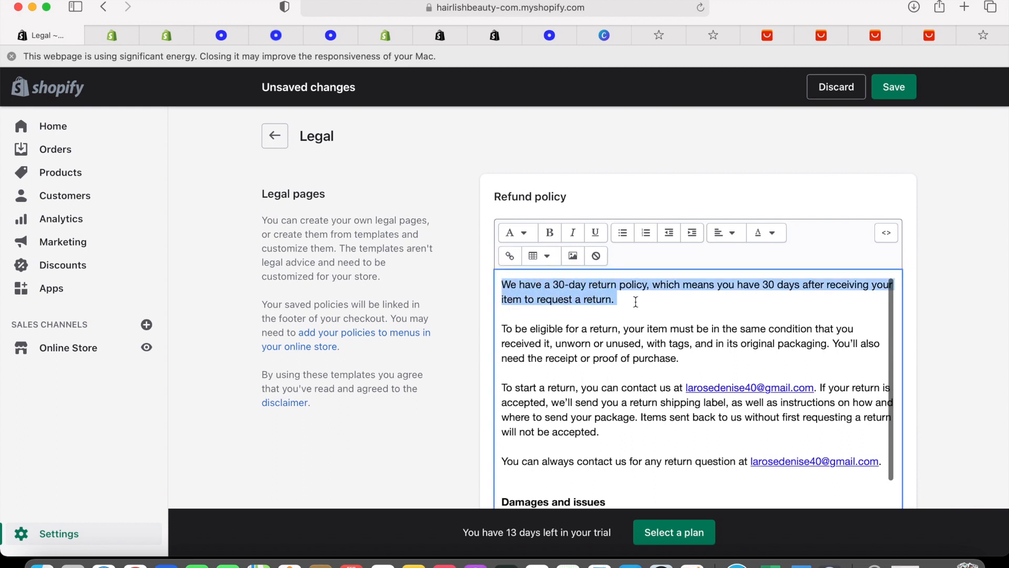
right_click(588, 301)
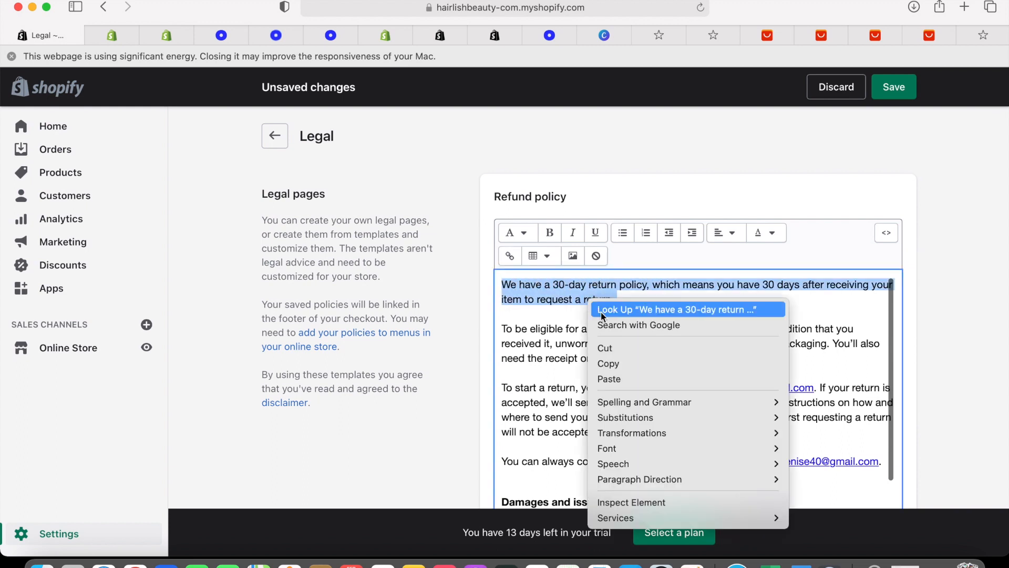
left_click(620, 364)
Paste the 30-day return sentence into the Shipping policy and begin a new line 'We will'
scroll(620, 363, "down", 5)
scroll(620, 363, "down", 20)
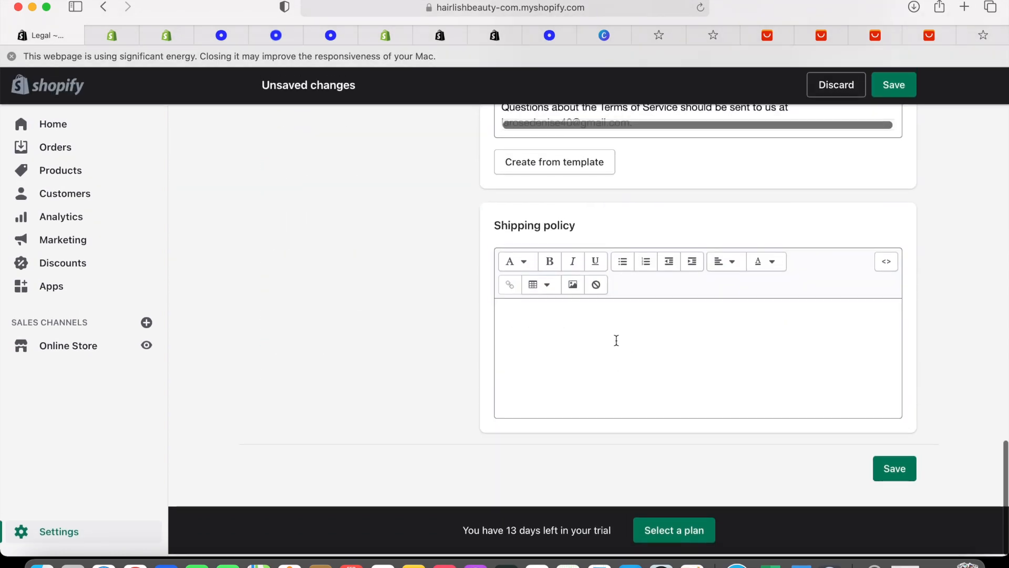
left_click(615, 340)
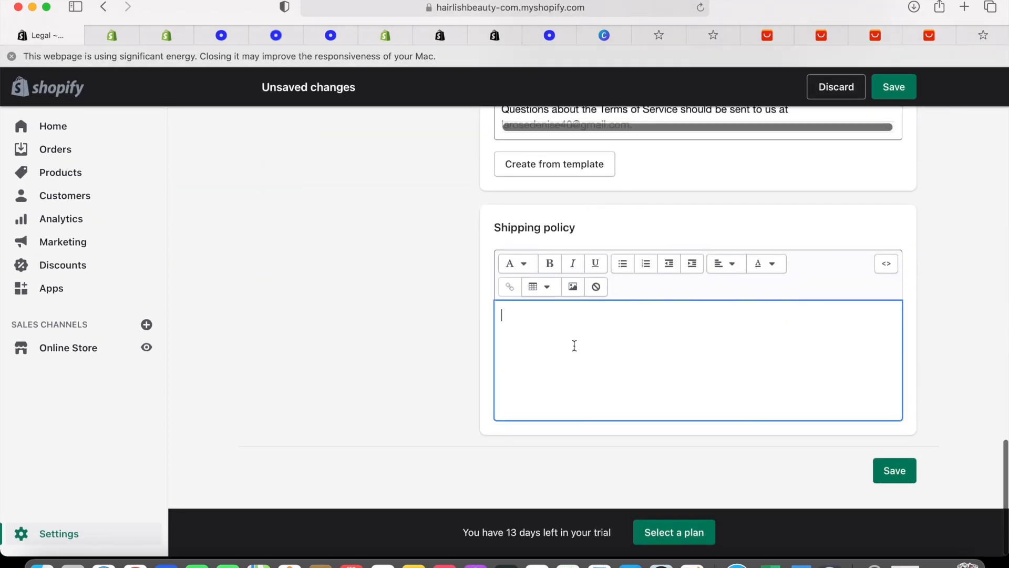
key("super+v")
key("Return")
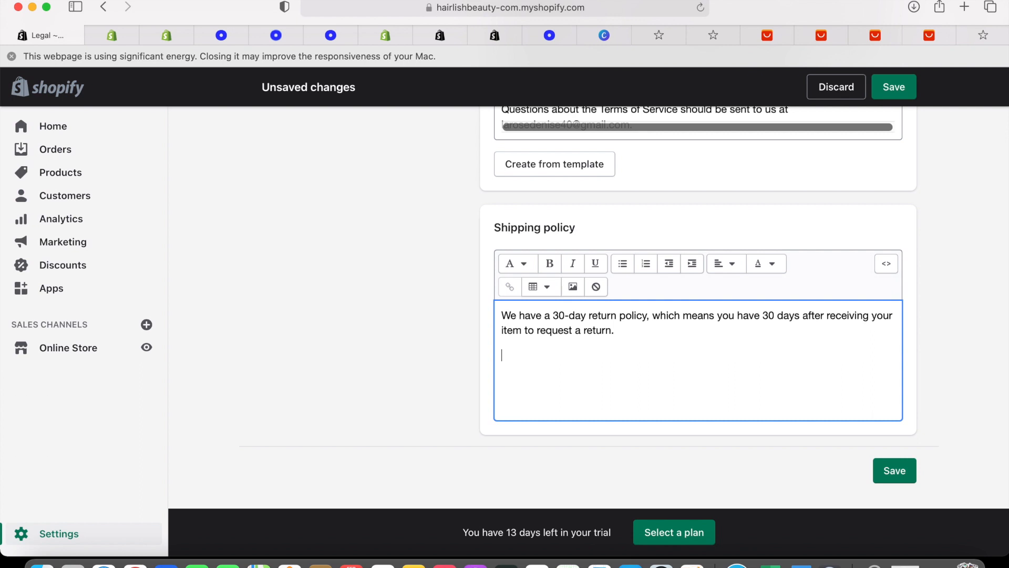
type("If you")
key("BackSpace")
key("BackSpace")
key("BackSpace")
key("BackSpace")
type("We will take the return if the hair have not been worn.")
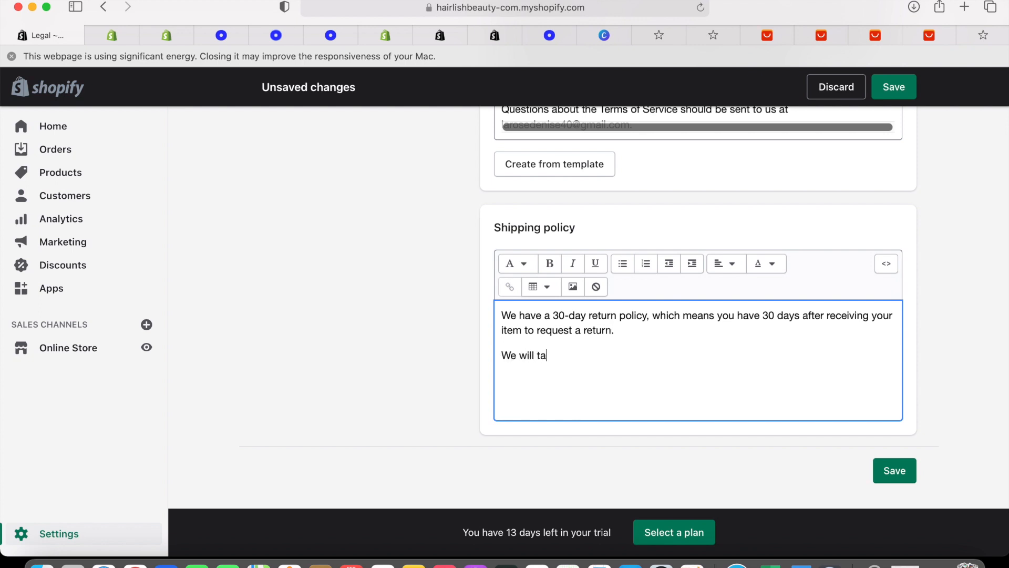
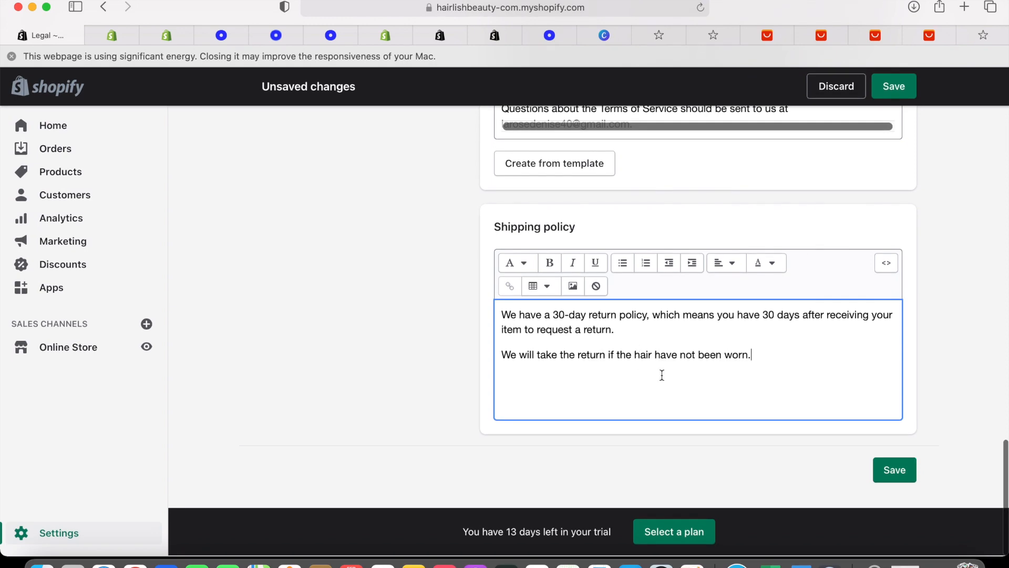
Save the legal pages with the updated Shipping policy and return to the Settings overview
scroll(732, 383, "up", 15)
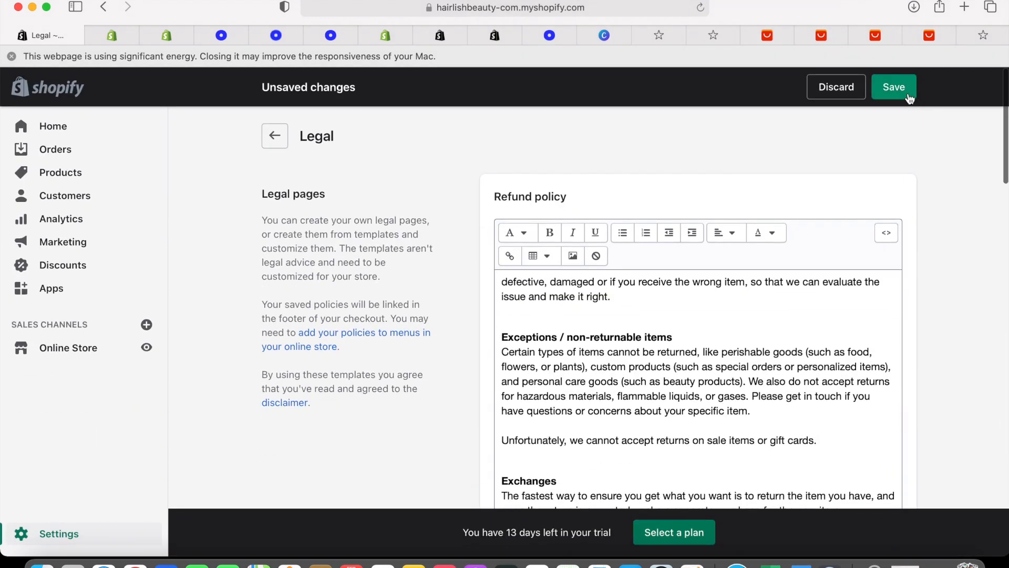
left_click(907, 93)
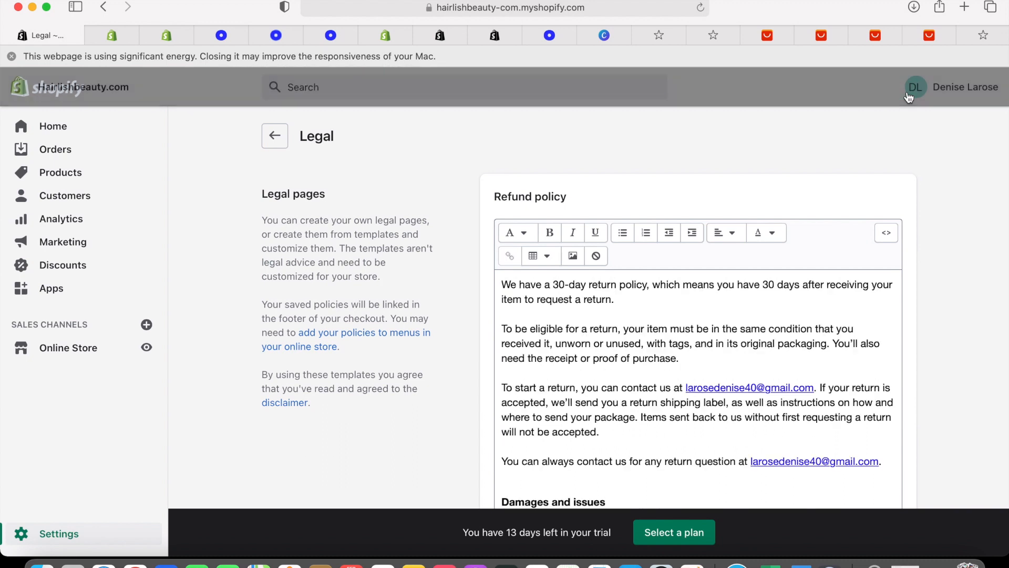
left_click(280, 139)
Open the general shipping profile's rates under Shipping and delivery
scroll(434, 248, "down", 1)
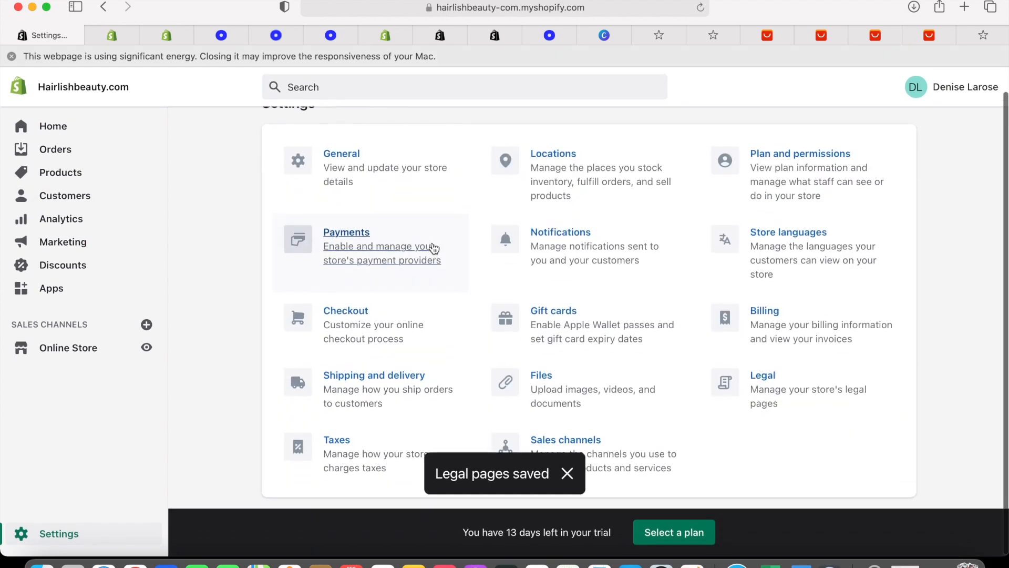
left_click(384, 374)
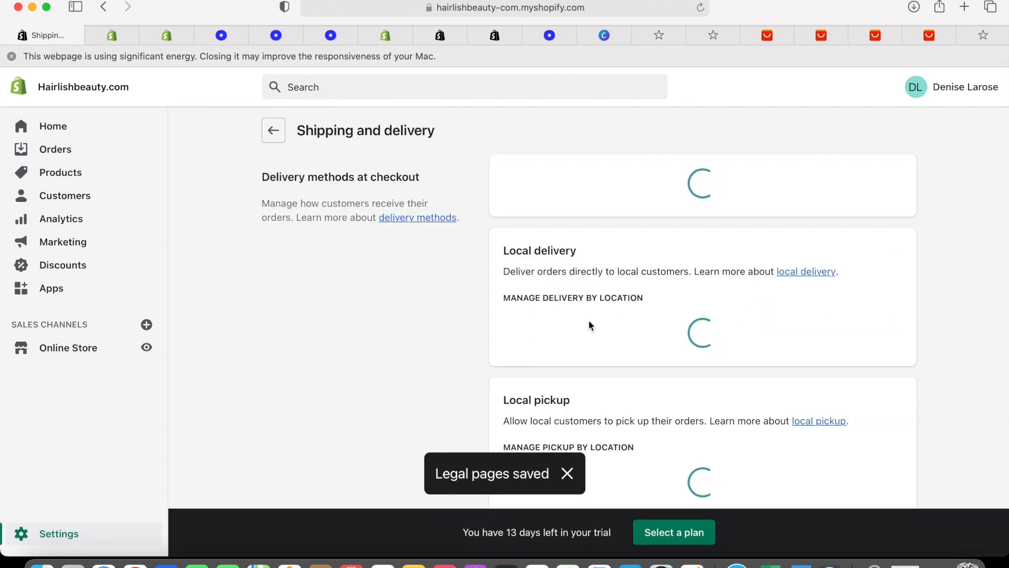
scroll(595, 332, "down", 1)
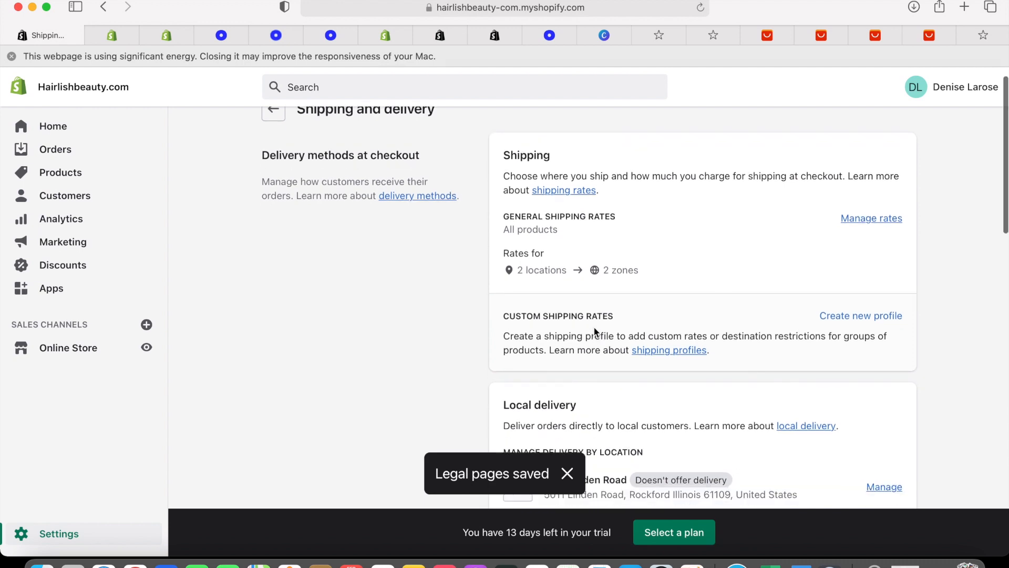
left_click(848, 218)
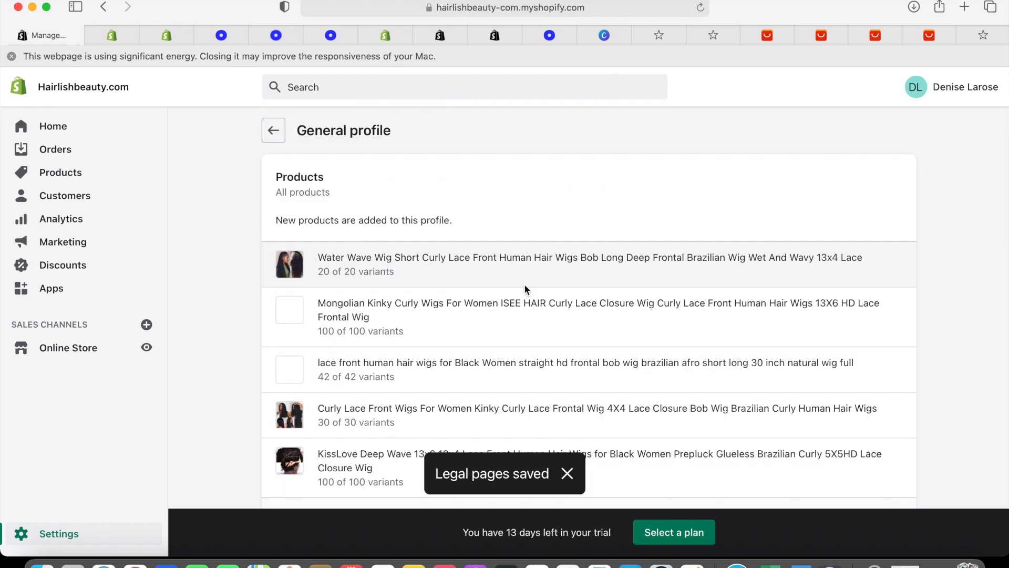
scroll(525, 283, "down", 10)
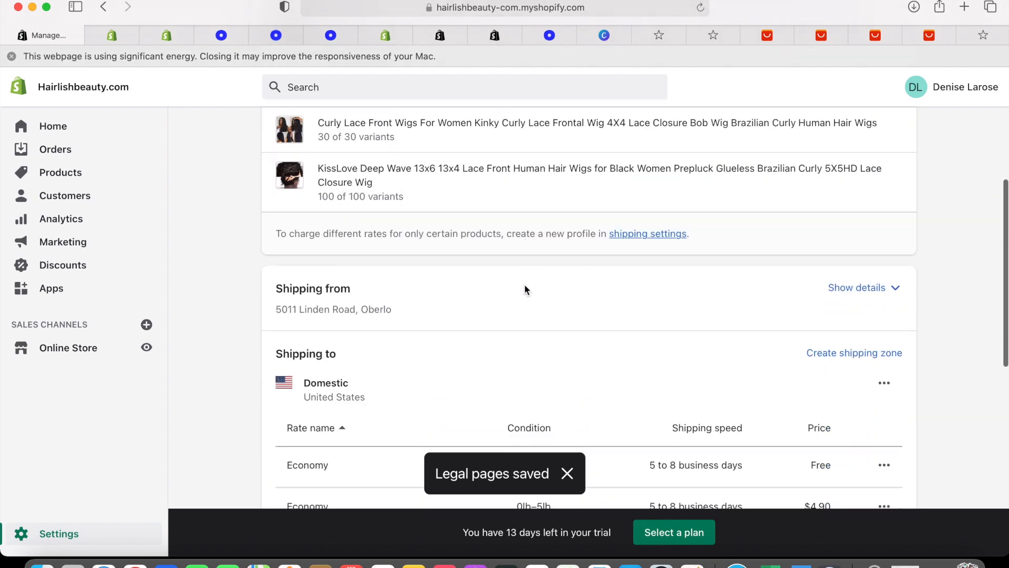
scroll(524, 283, "up", 3)
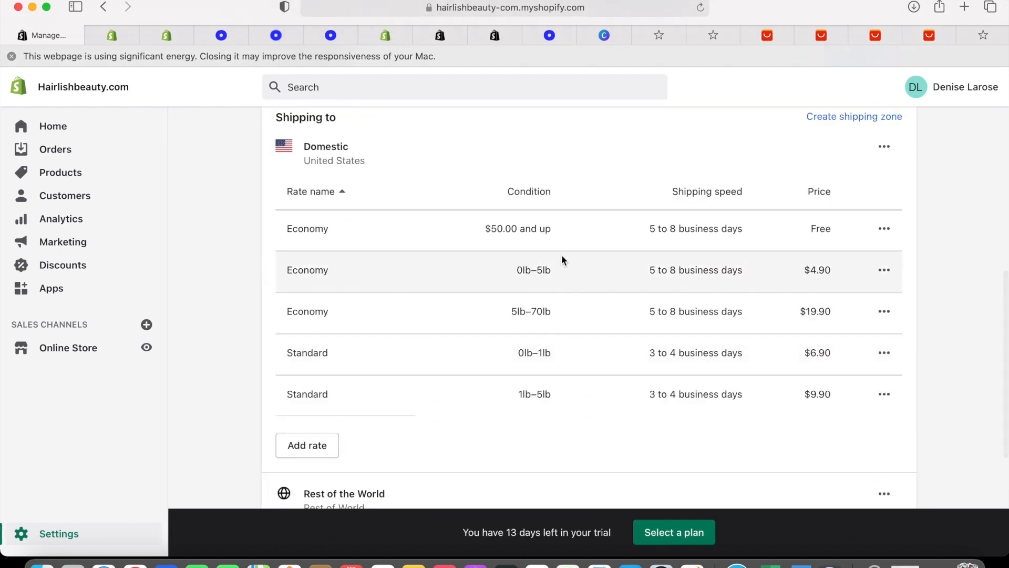
Change the free Economy rate's minimum order price from $50.00 to $0.00
left_click(887, 234)
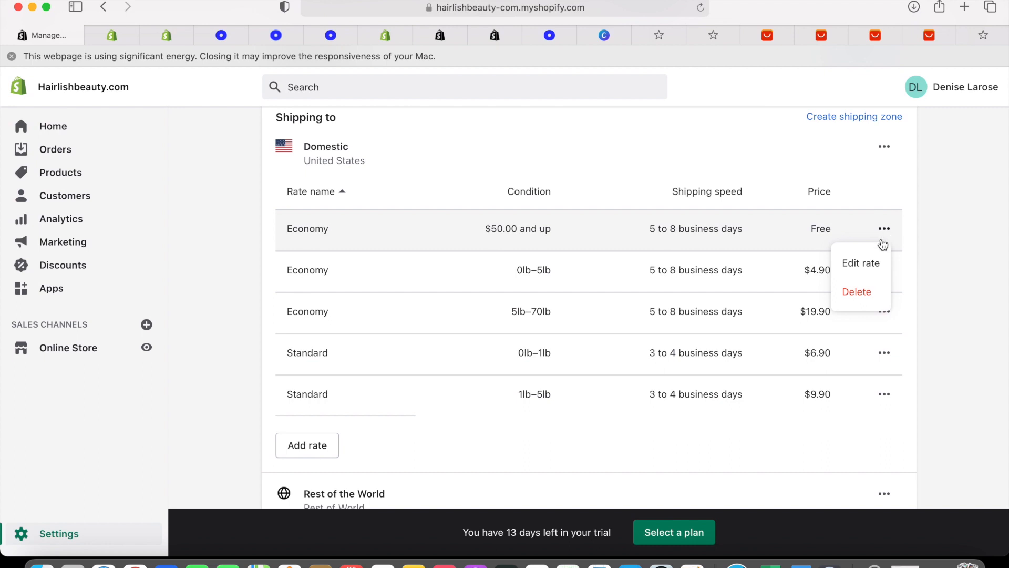
left_click(874, 260)
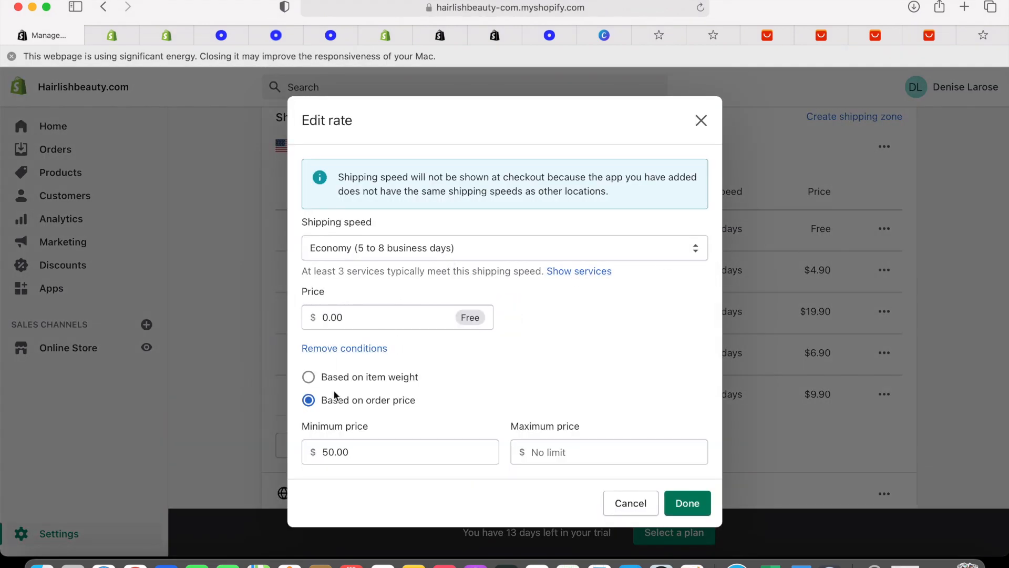
left_click(331, 453)
key("BackSpace")
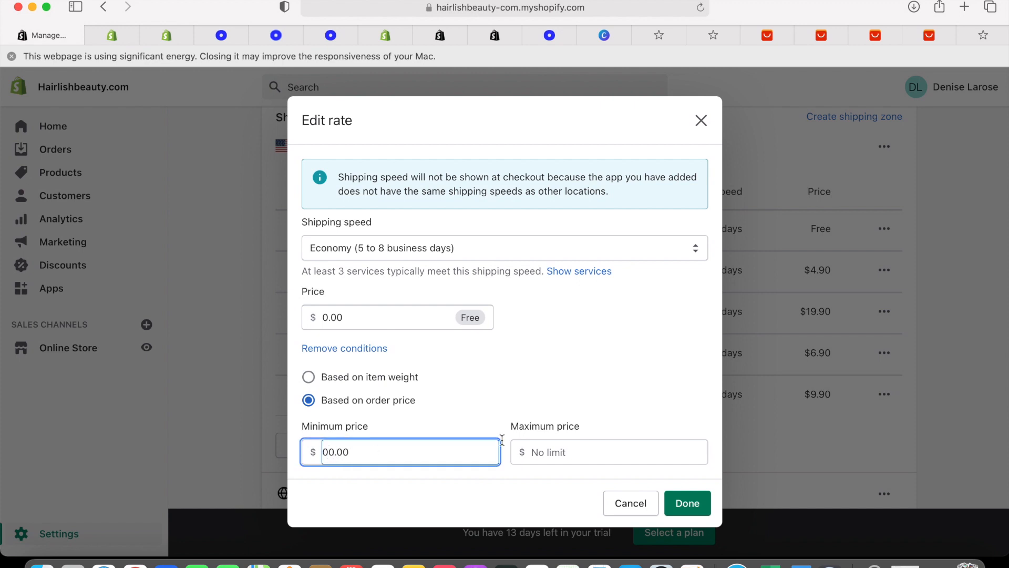
left_click(688, 503)
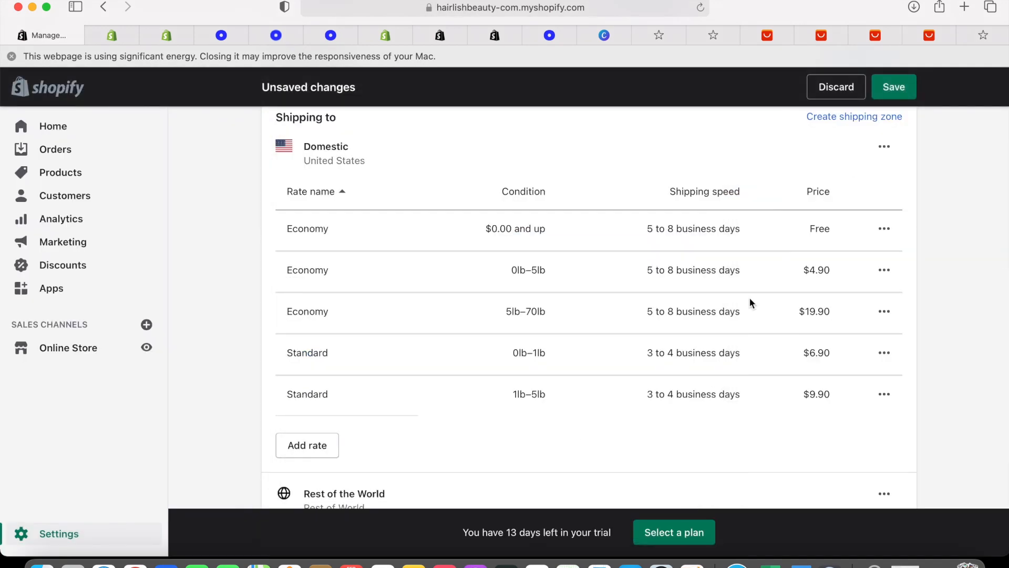
Save, then delete the $4.90 and $19.90 Economy and 0lb–1lb and 1lb–5lb Standard rates
left_click(896, 88)
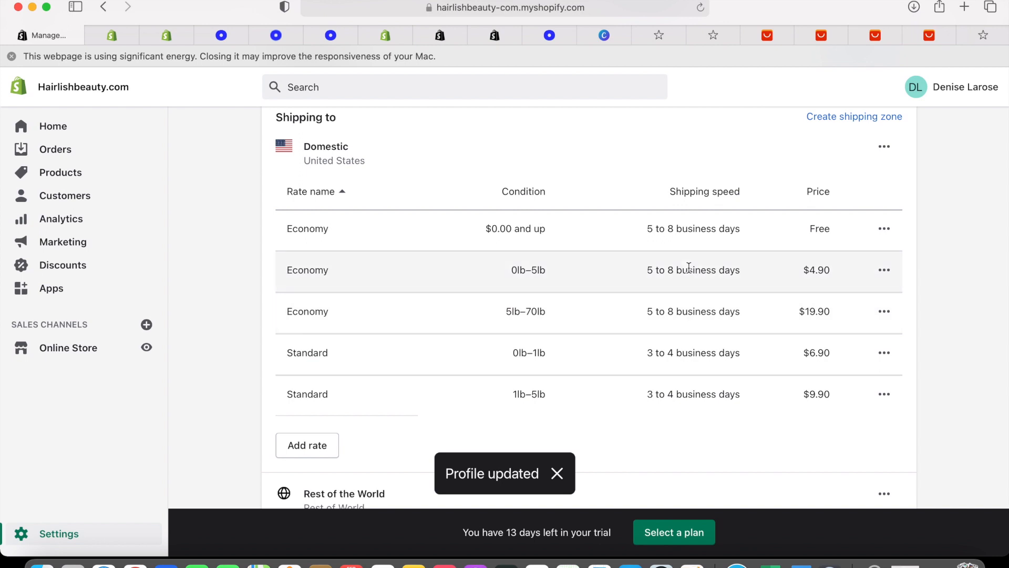
left_click(885, 270)
left_click(862, 331)
left_click(884, 270)
left_click(880, 333)
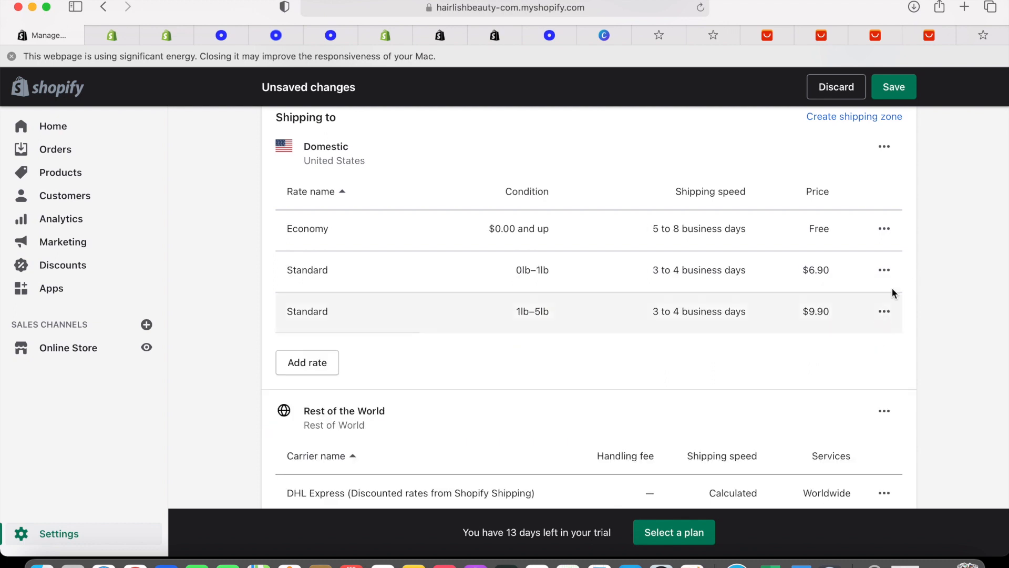
left_click(884, 271)
left_click(868, 334)
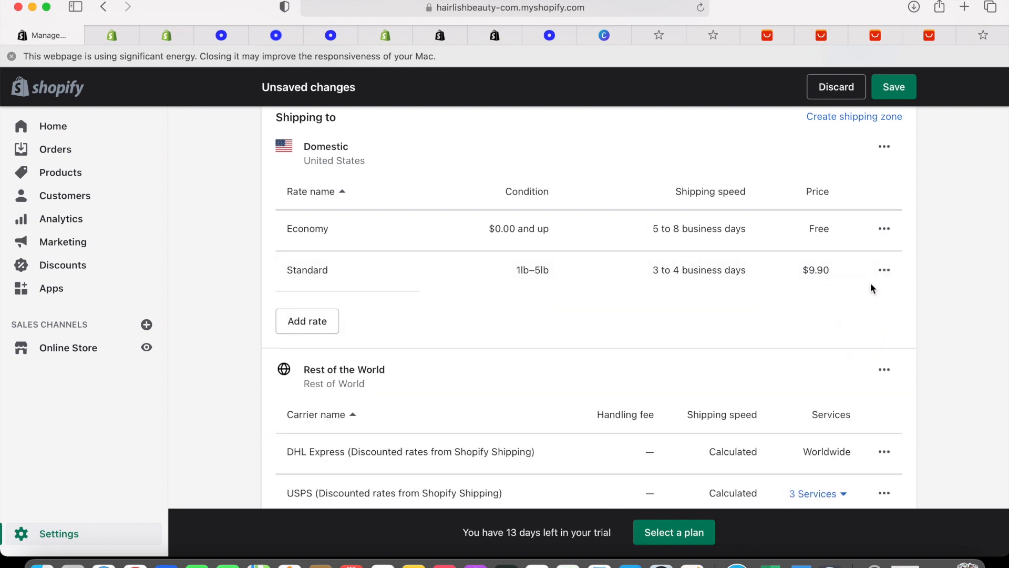
left_click(883, 270)
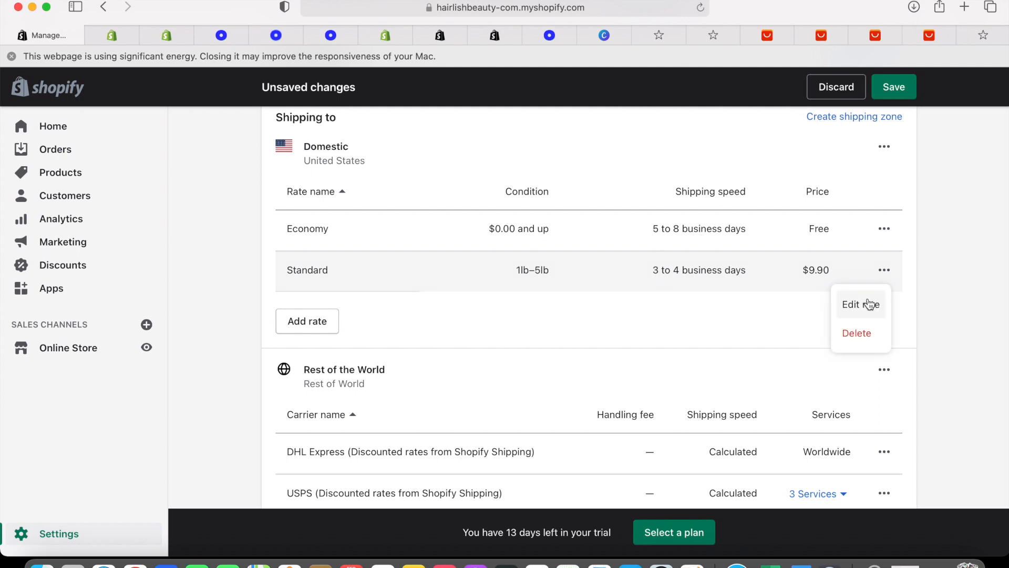
left_click(860, 333)
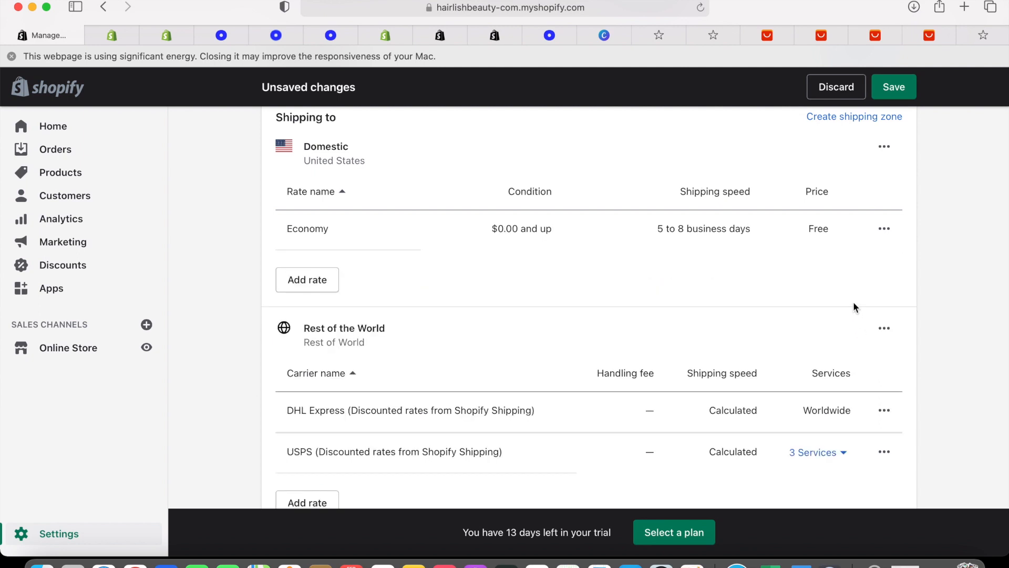
Save the shipping profile with only the free Economy rate and go back to the settings
left_click(890, 100)
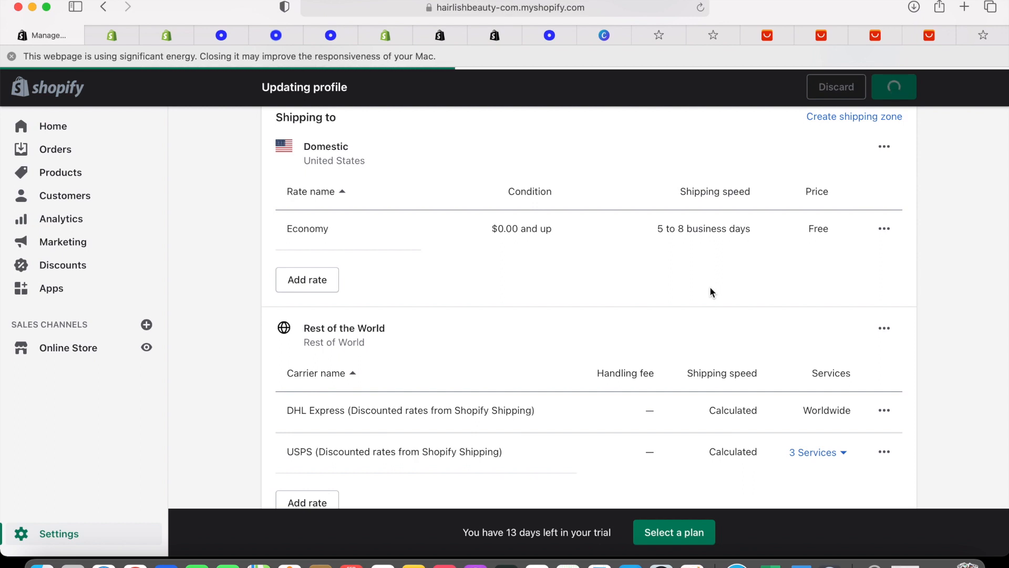
scroll(709, 292, "down", 2)
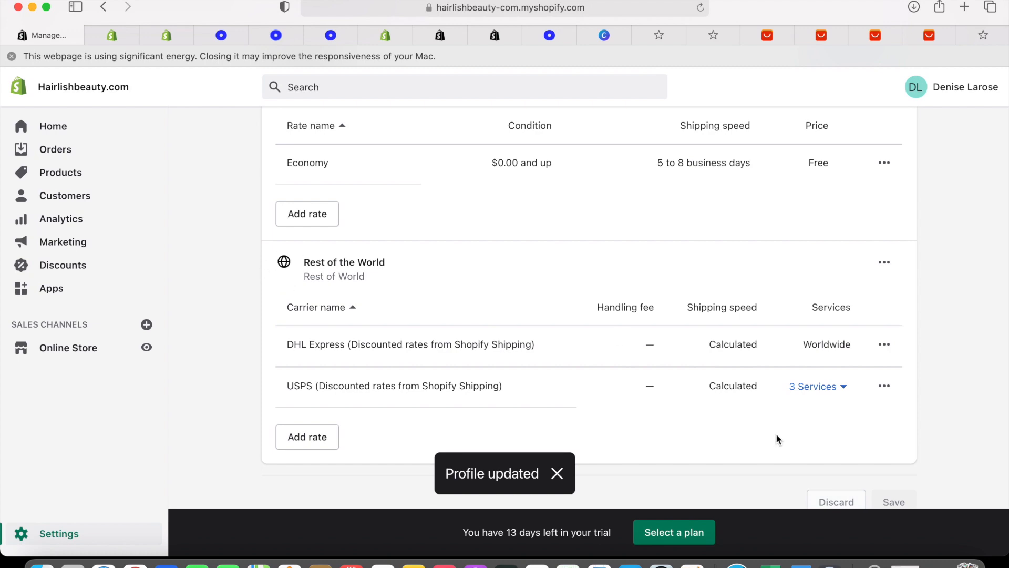
scroll(776, 440, "up", 10)
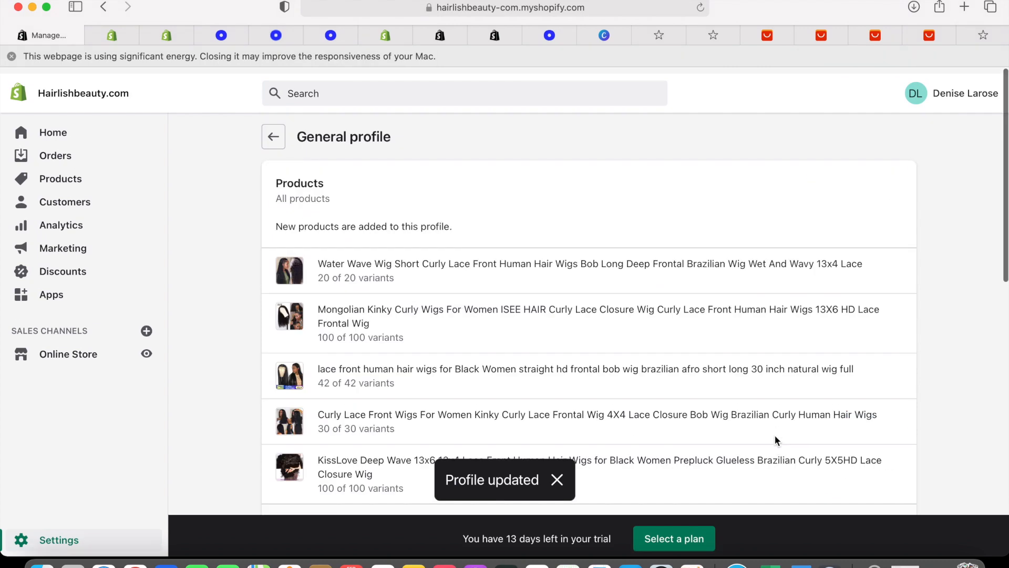
scroll(776, 440, "down", 5)
scroll(776, 441, "down", 5)
scroll(773, 439, "up", 10)
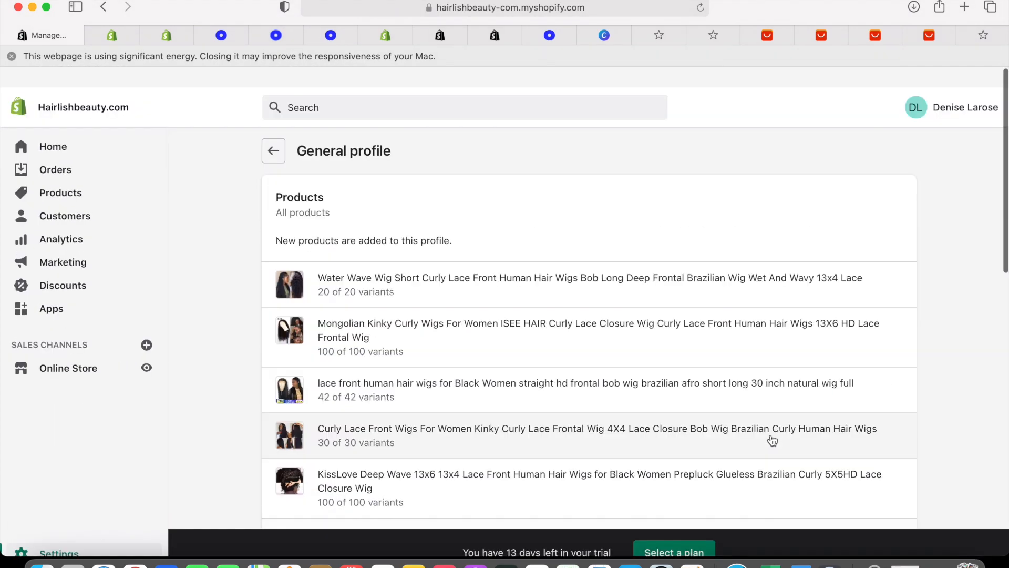
left_click(273, 130)
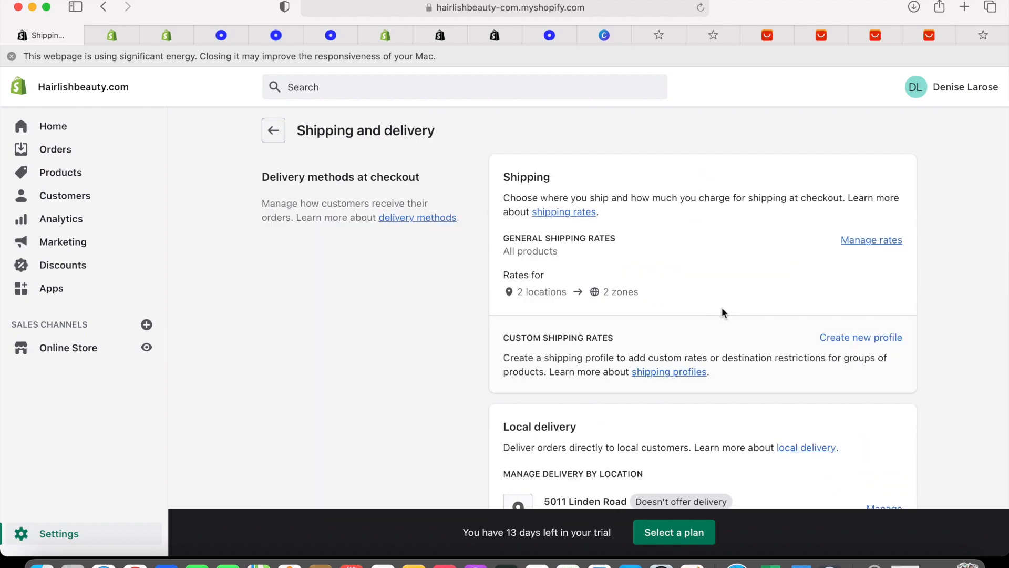
scroll(468, 265, "down", 15)
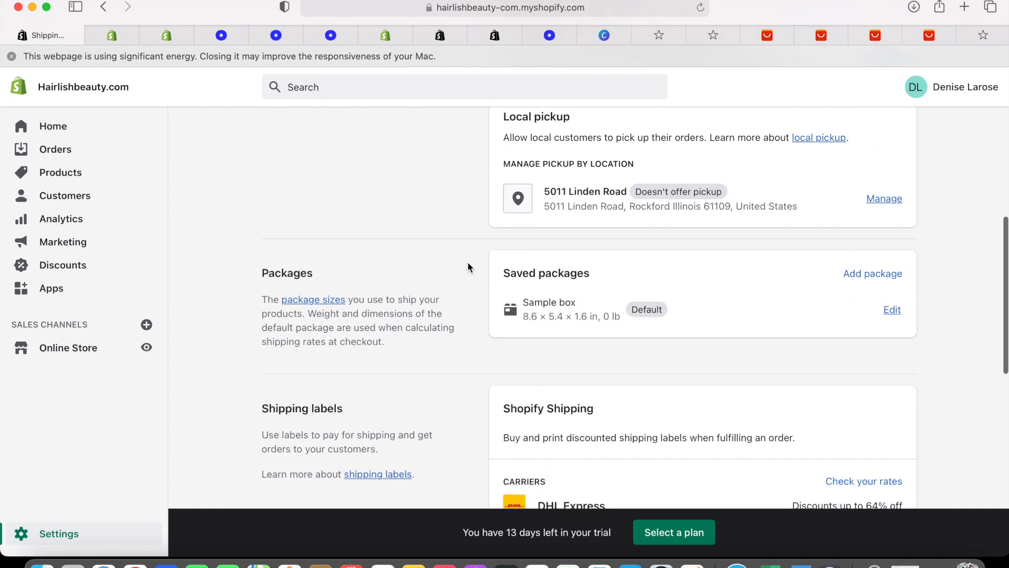
scroll(468, 266, "up", 2)
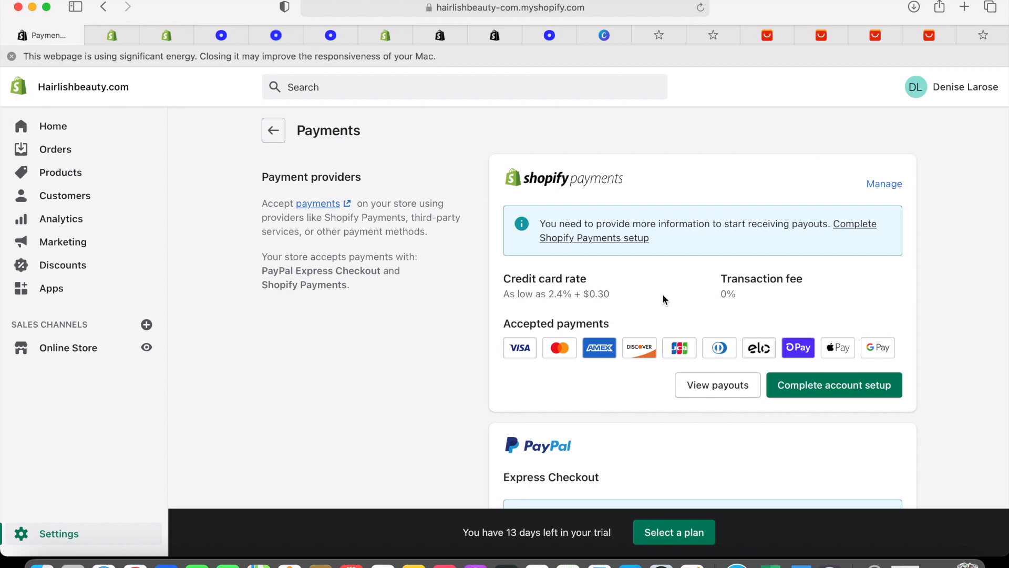
Start the Shopify Payments account setup, keeping Individual/sole proprietor as the business type
scroll(721, 314, "down", 6)
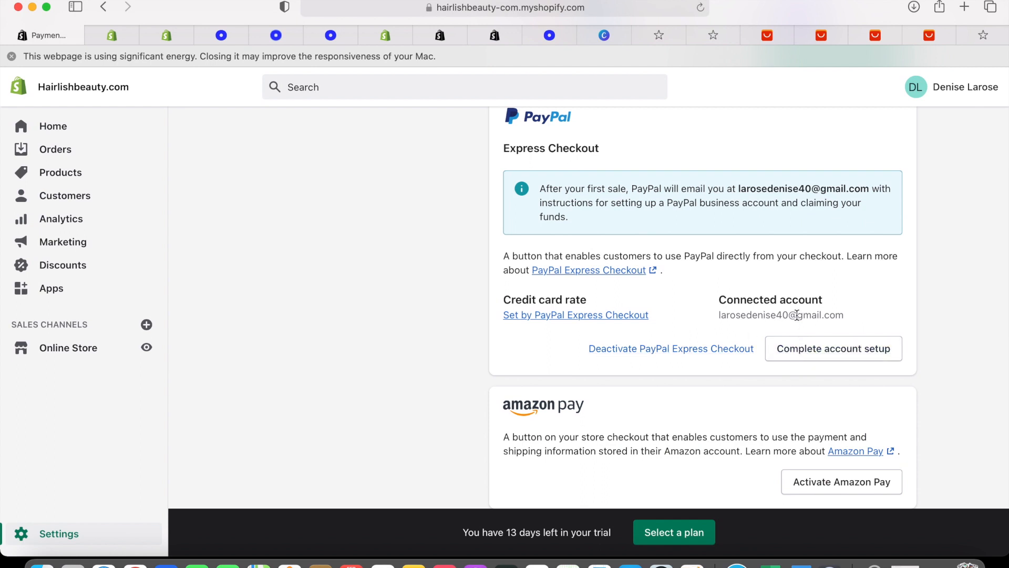
scroll(765, 310, "up", 3)
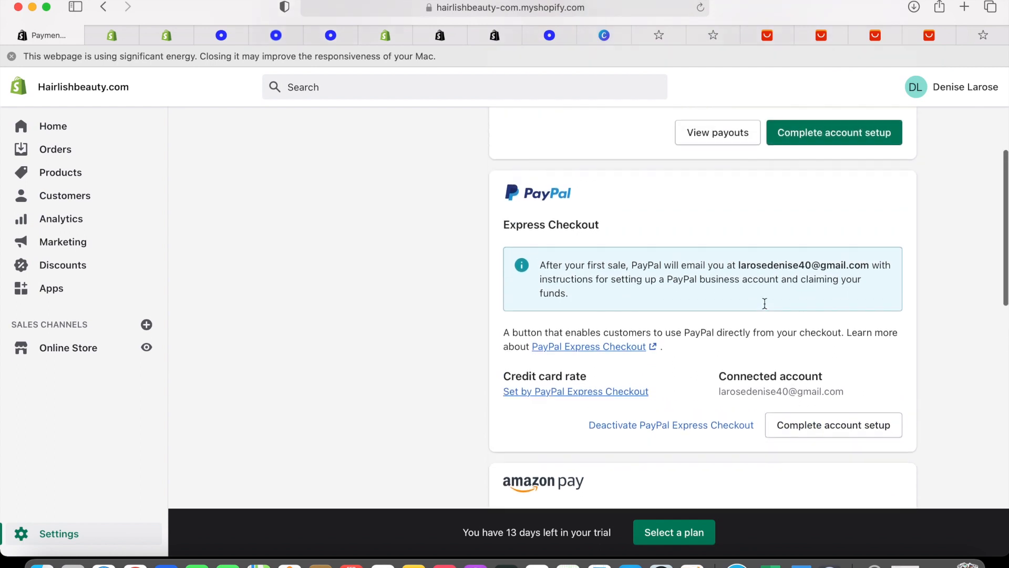
scroll(765, 309, "up", 2)
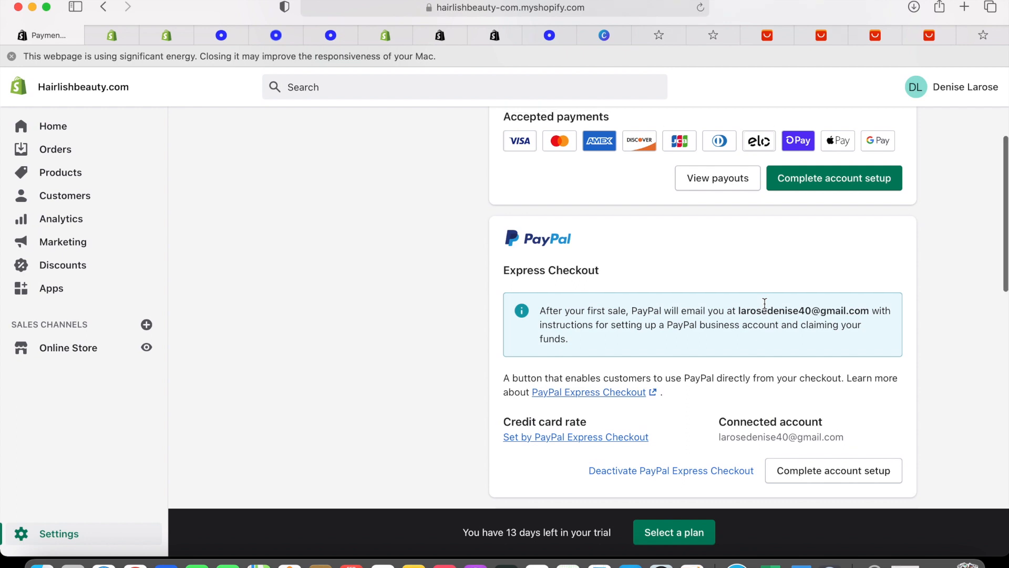
left_click(829, 250)
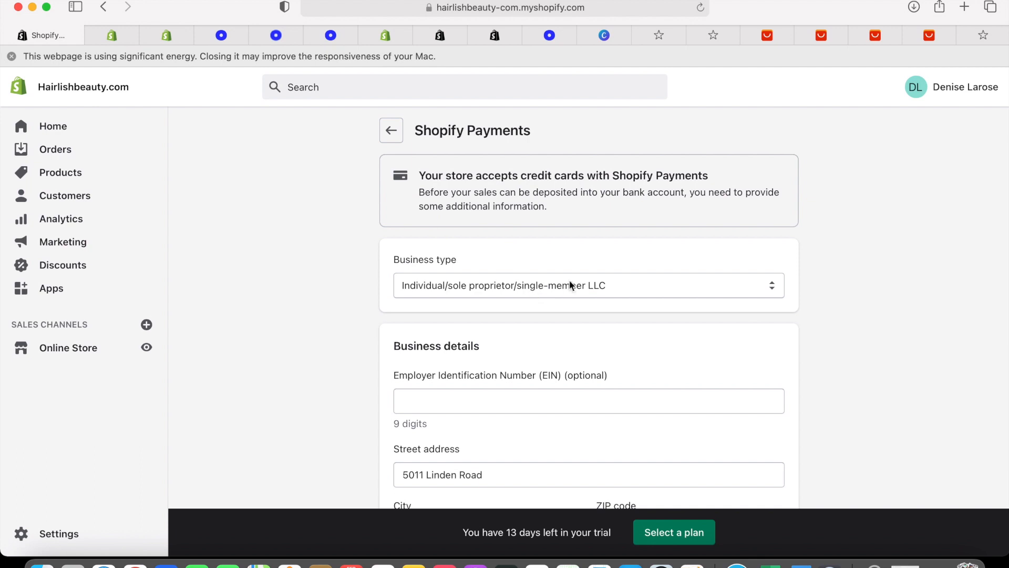
left_click(698, 281)
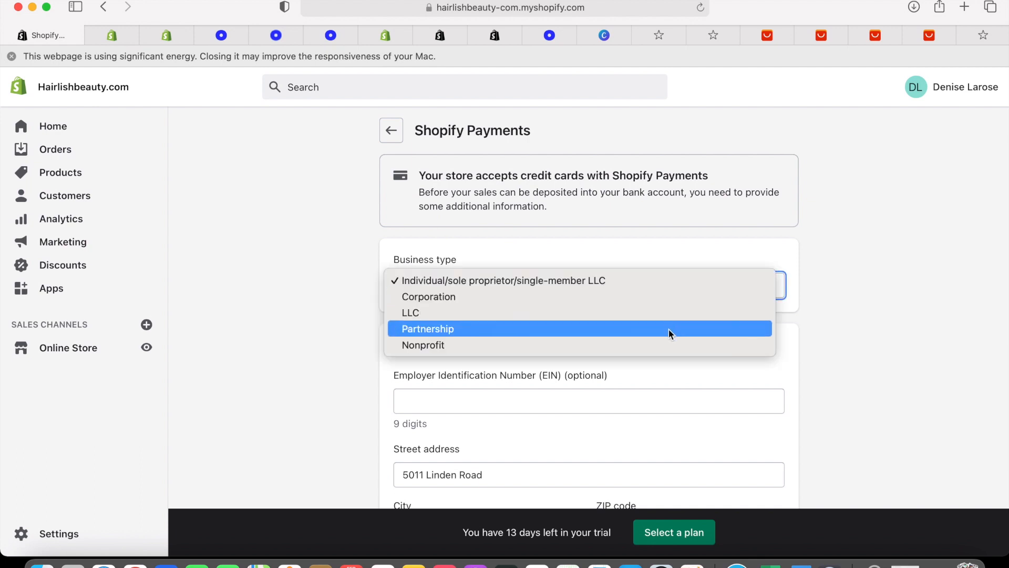
left_click(679, 285)
scroll(680, 286, "down", 5)
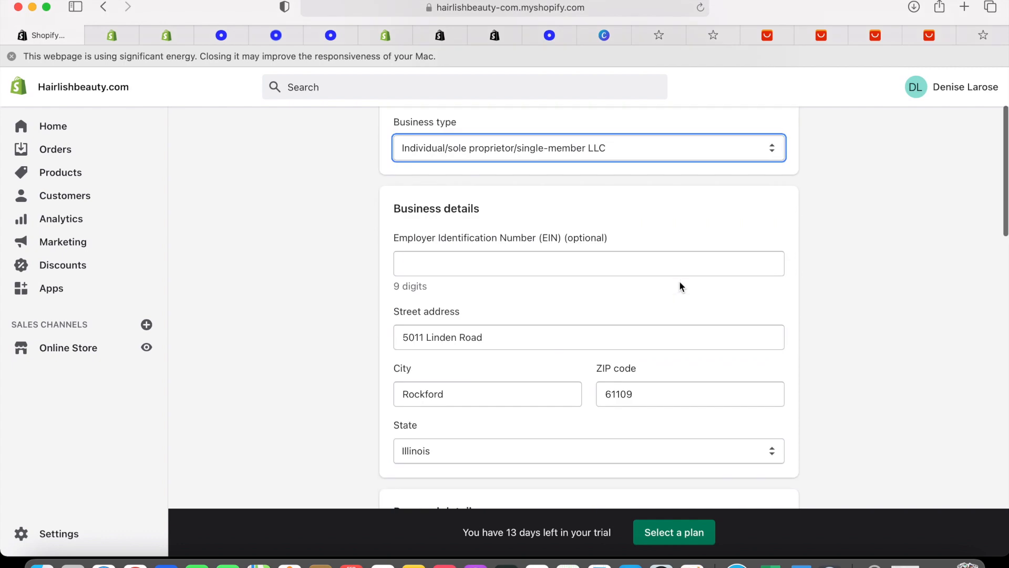
left_click(651, 228)
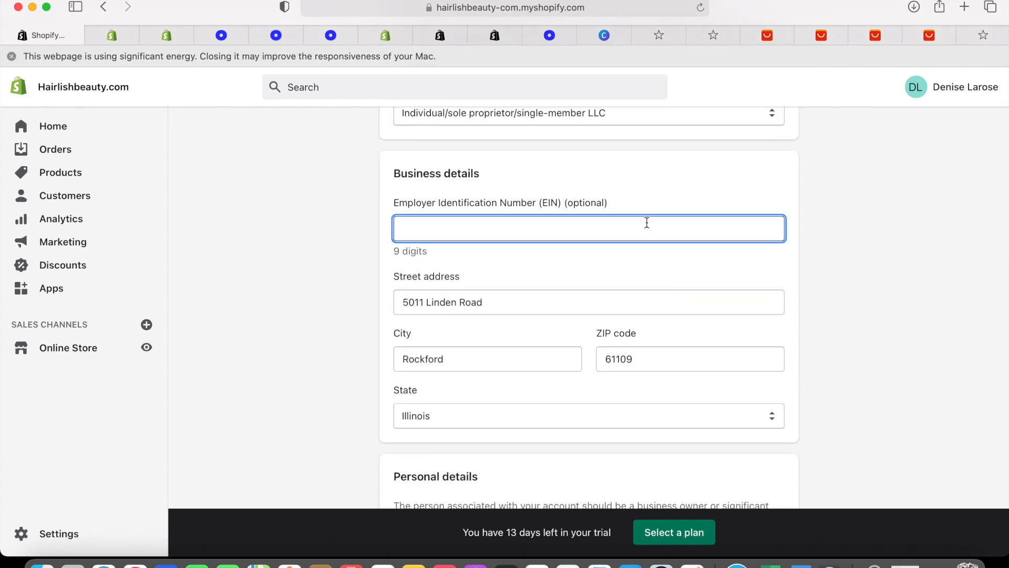
scroll(737, 315, "down", 12)
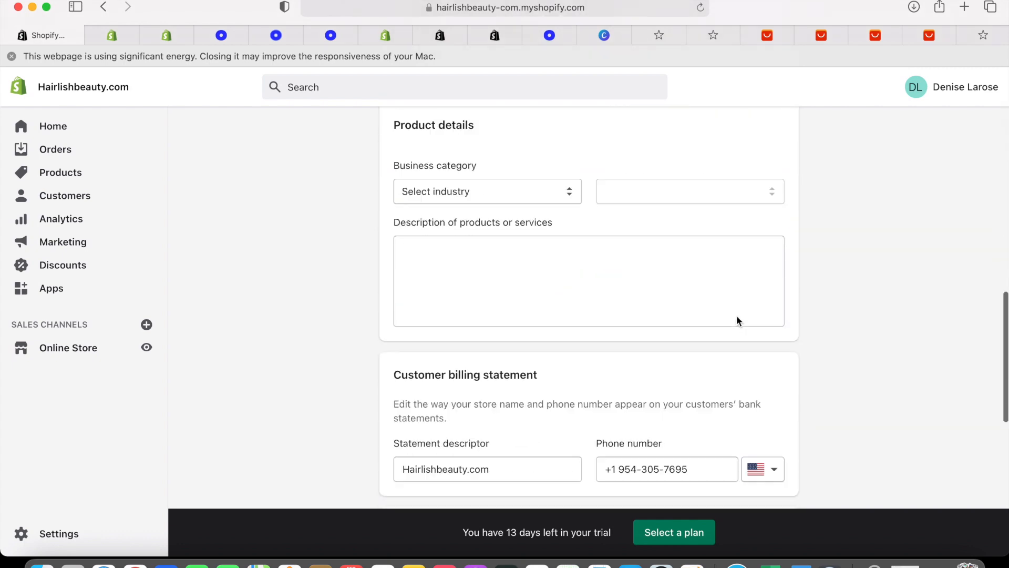
Set the business category to Retail and visit the bank routing and account fields
left_click(570, 182)
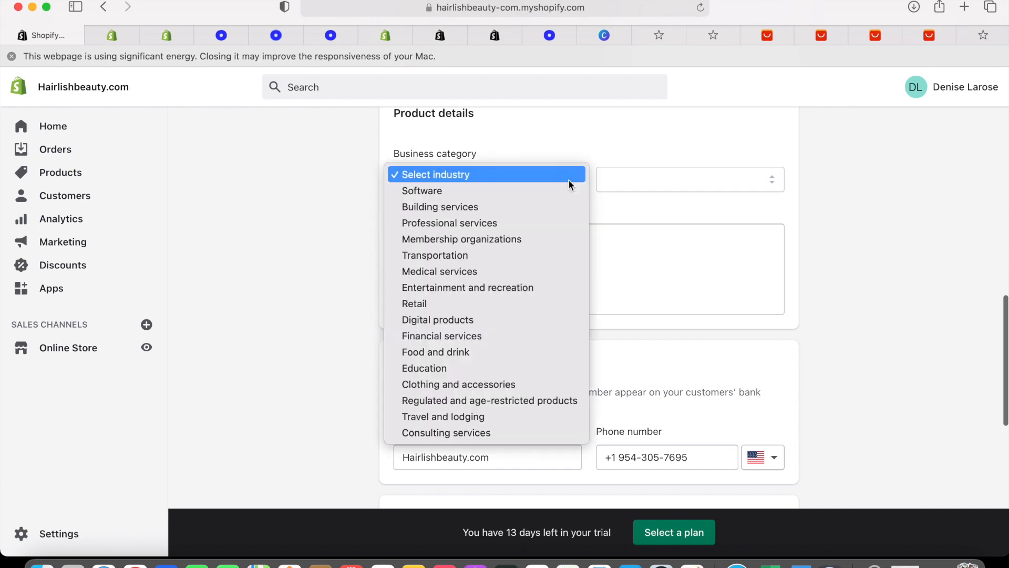
left_click(521, 304)
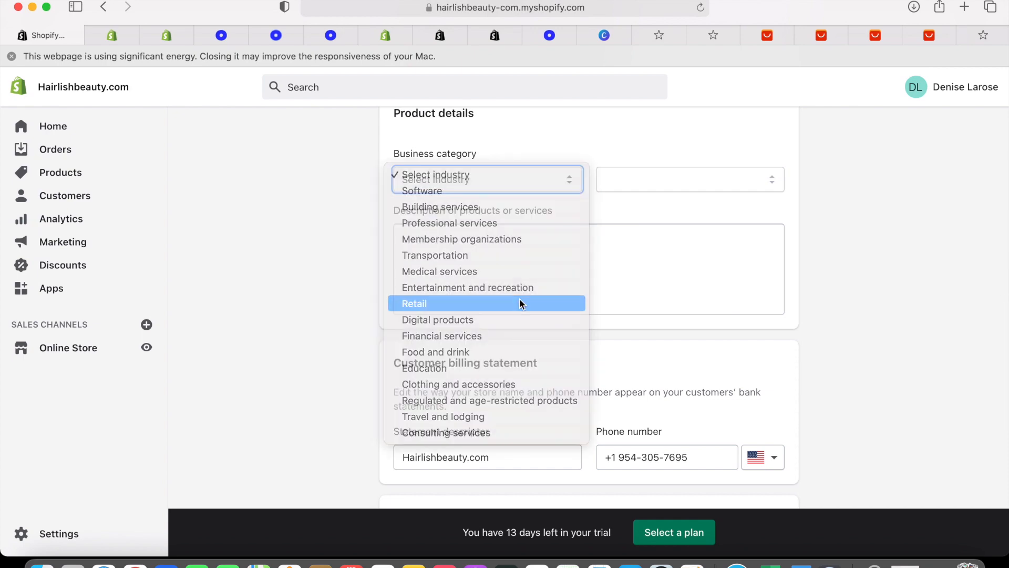
scroll(521, 304, "down", 3)
scroll(519, 298, "down", 5)
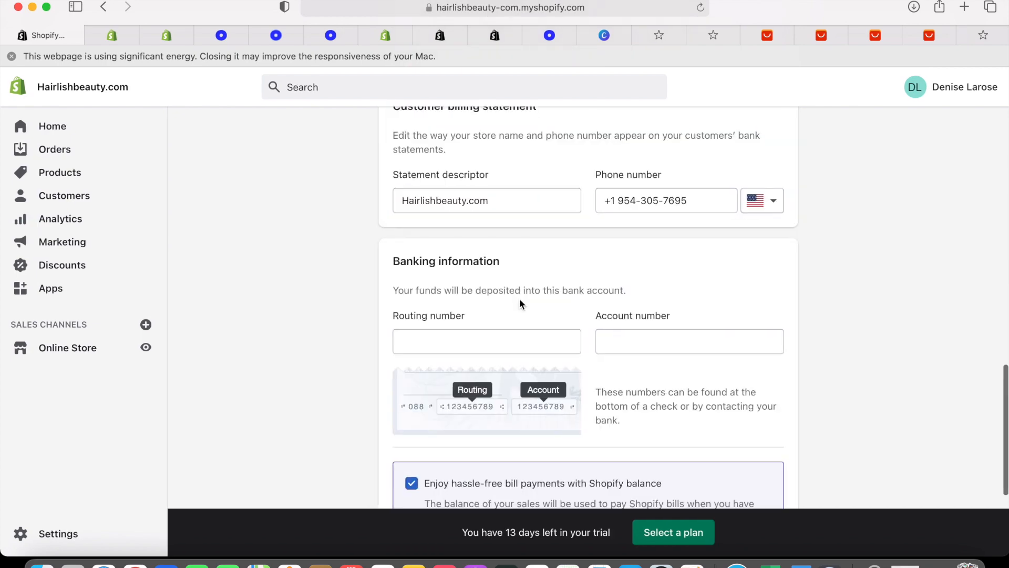
left_click(501, 203)
left_click(675, 211)
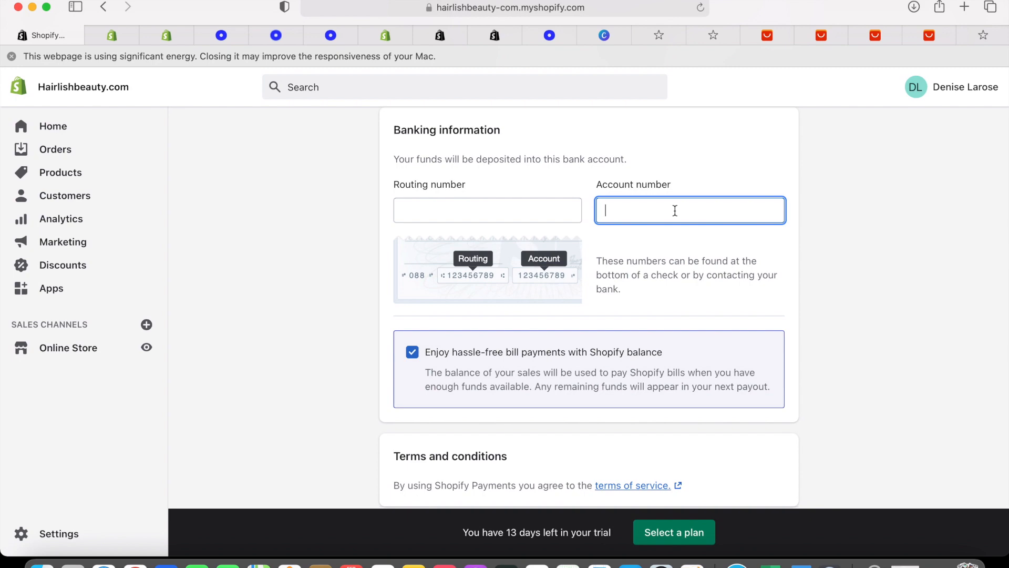
scroll(674, 211, "down", 2)
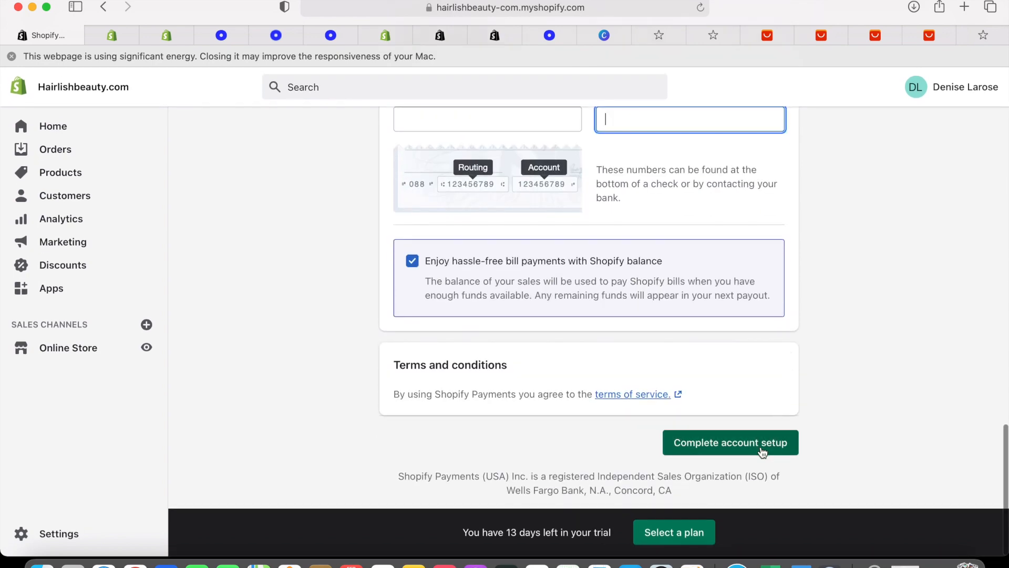
Submit the Shopify Payments setup and leave the form for the Payments page
left_click(762, 452)
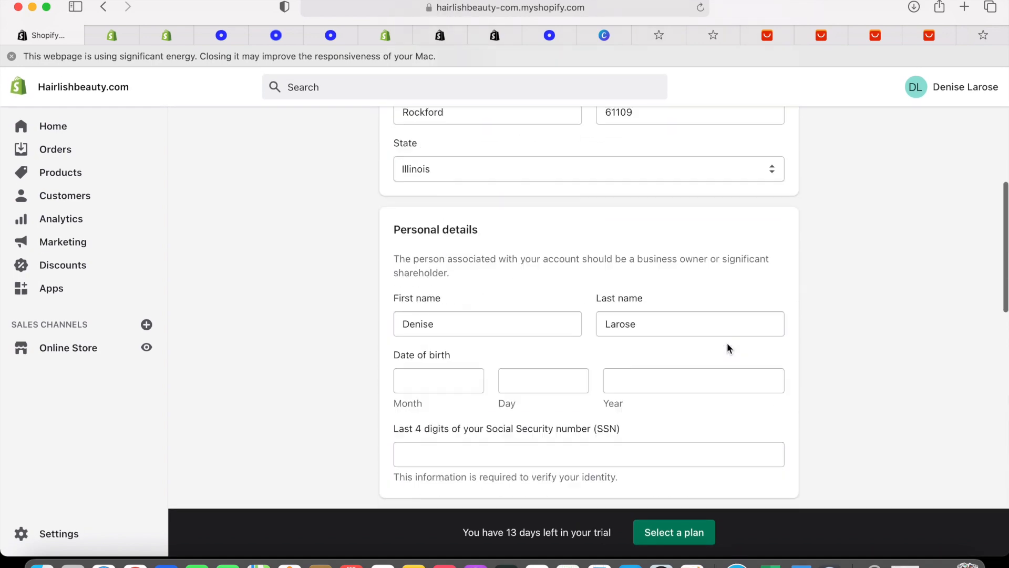
scroll(726, 342, "down", 15)
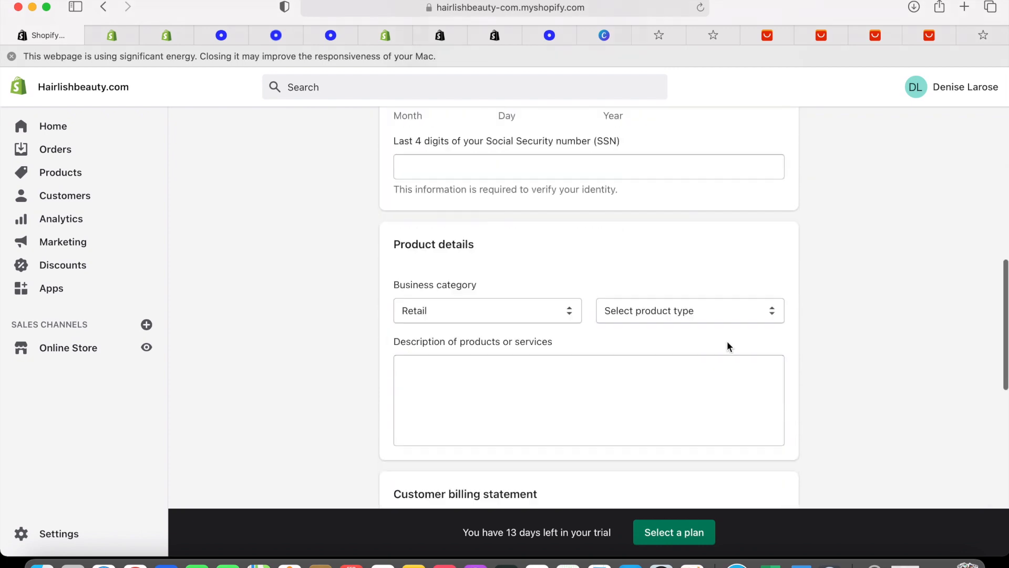
scroll(727, 344, "up", 15)
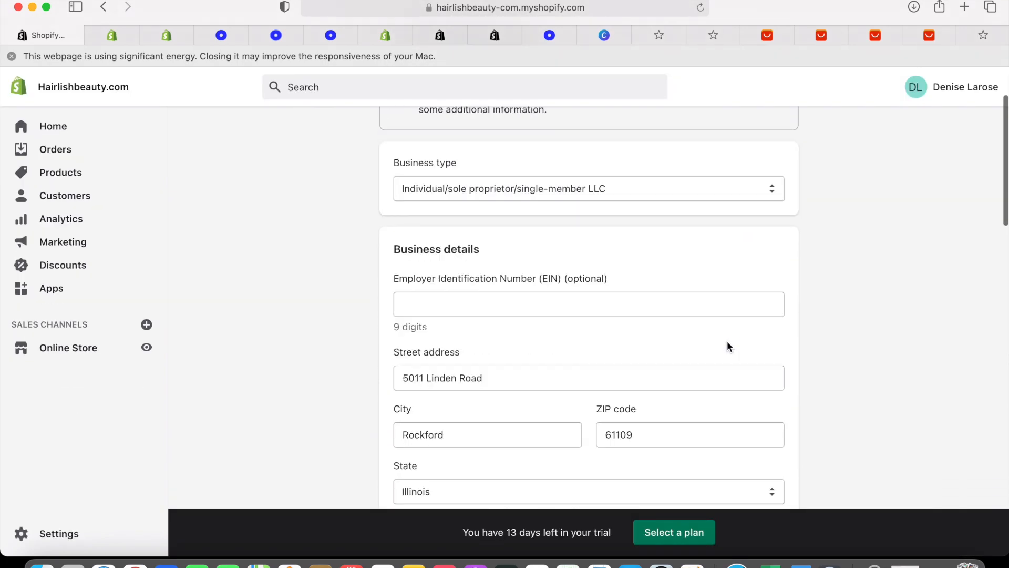
scroll(727, 345, "up", 15)
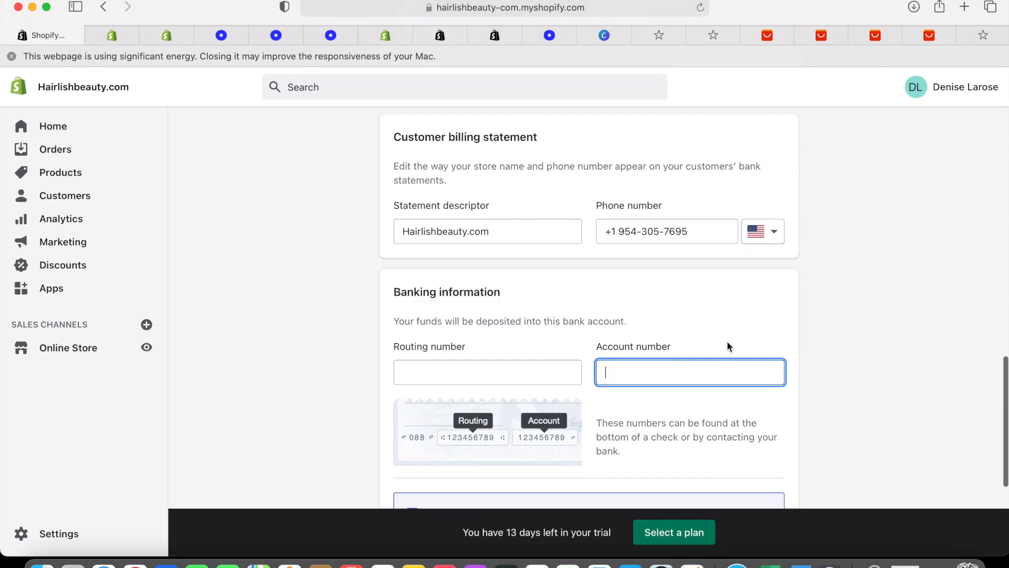
left_click(389, 132)
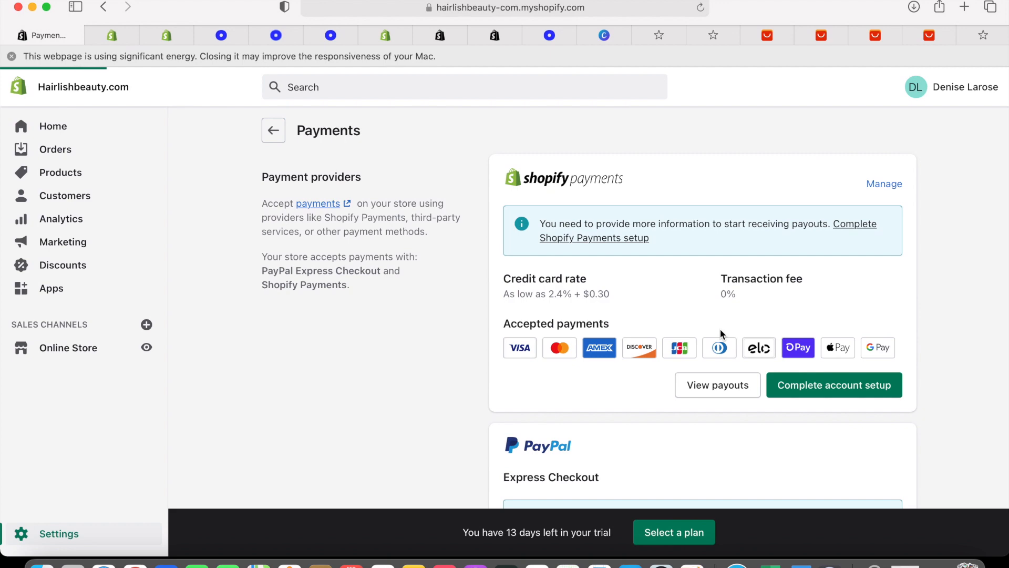
Review the Payments page, glance at General settings, and return to the Settings overview
scroll(720, 328, "down", 5)
scroll(720, 330, "down", 10)
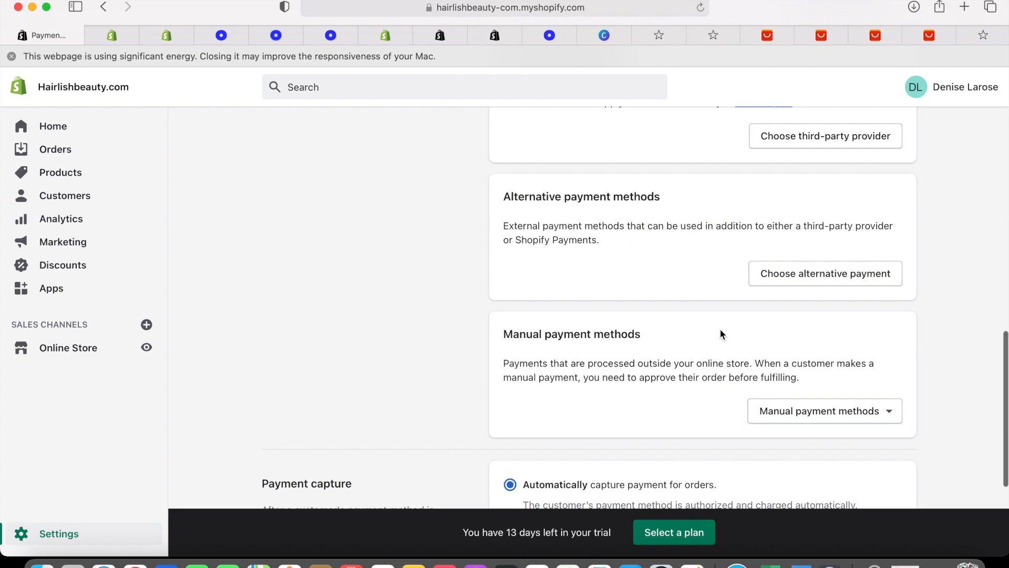
scroll(720, 333, "down", 4)
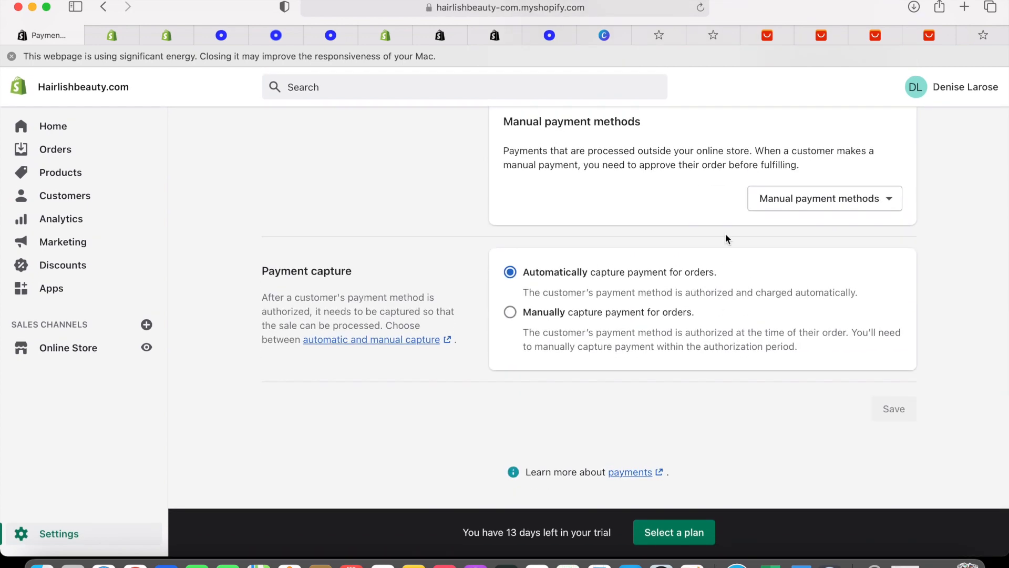
scroll(664, 288, "up", 8)
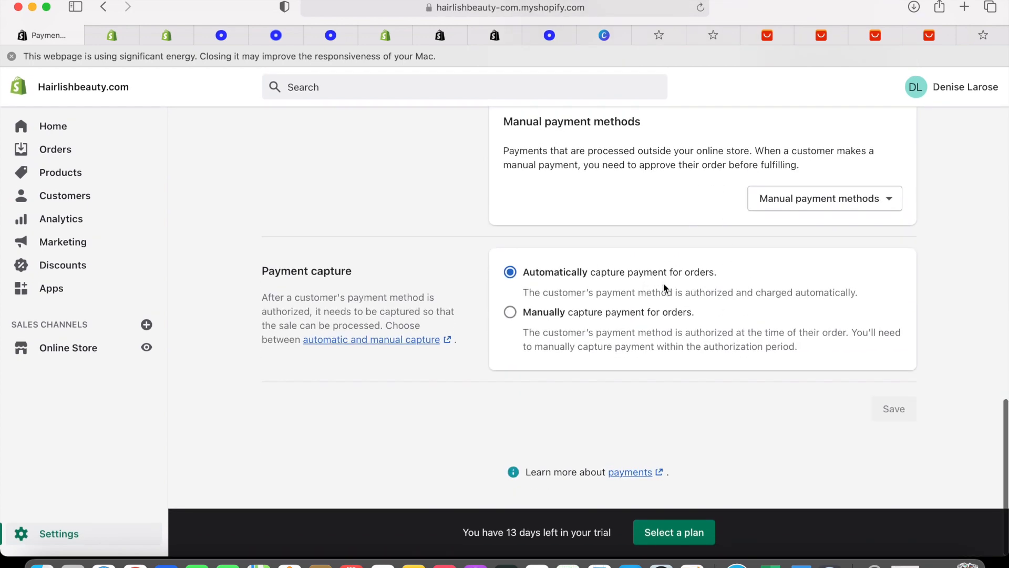
scroll(664, 288, "up", 6)
left_click(274, 138)
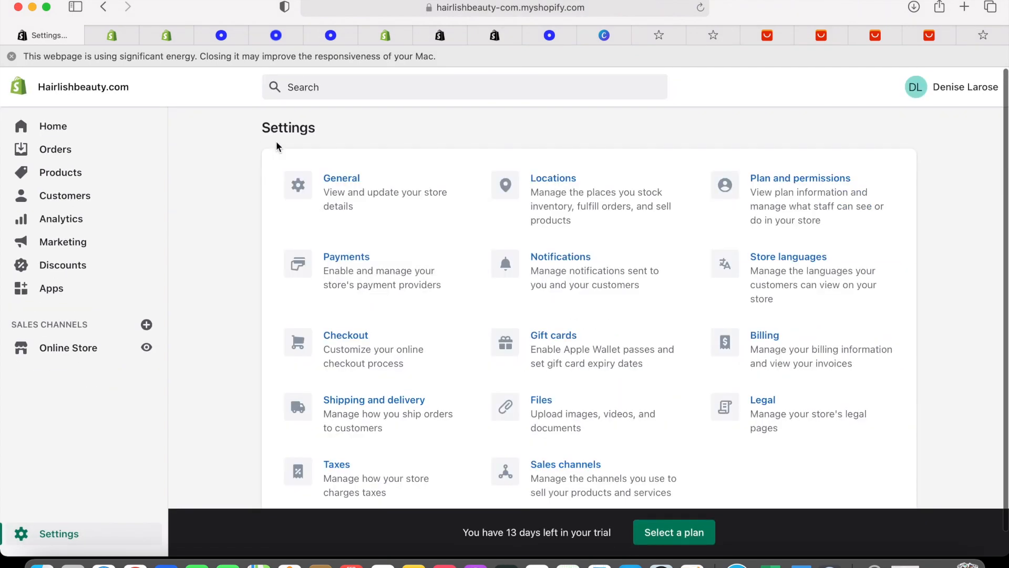
scroll(568, 406, "down", 1)
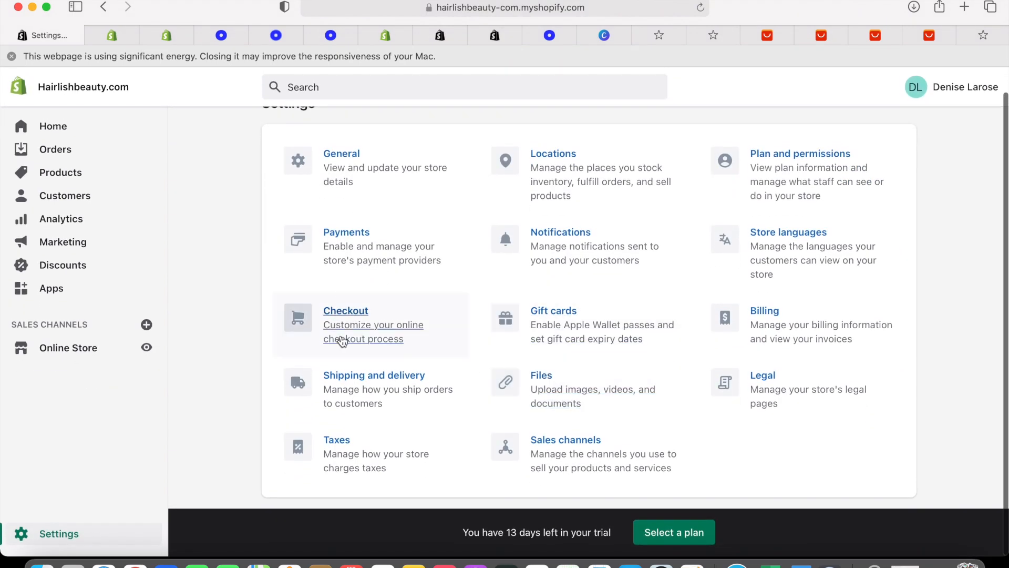
left_click(356, 158)
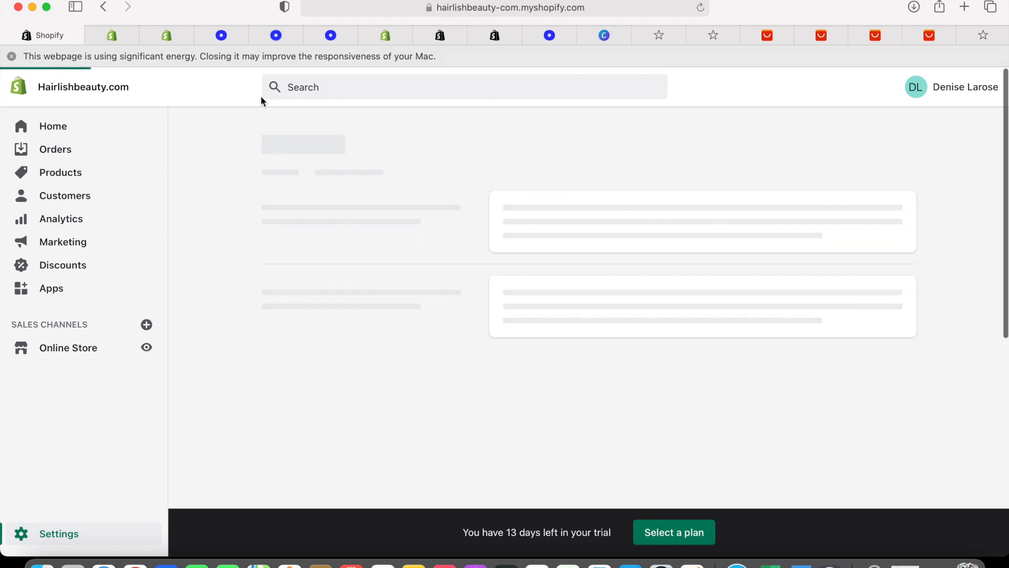
left_click(104, 7)
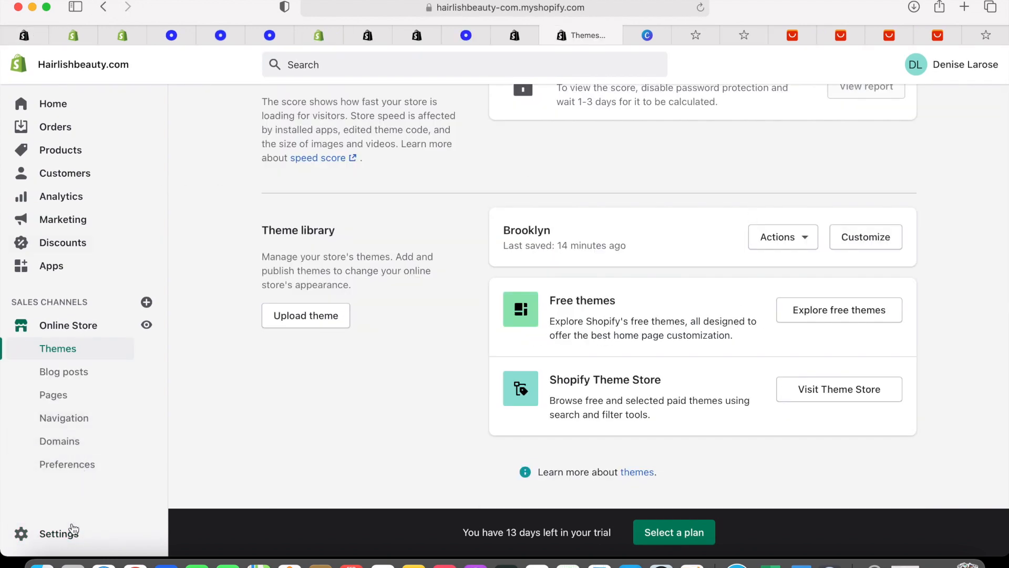
left_click(72, 534)
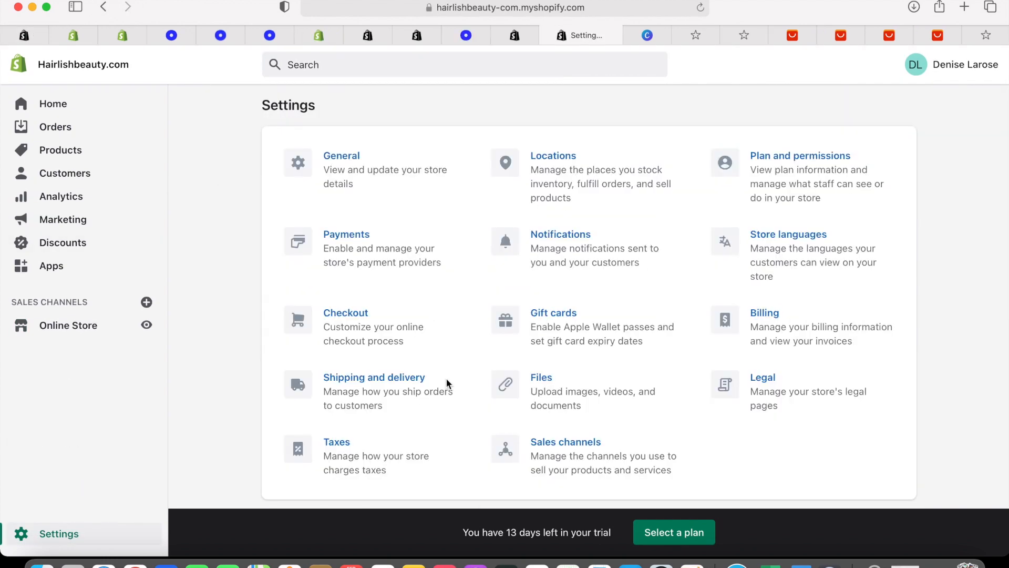
left_click(770, 380)
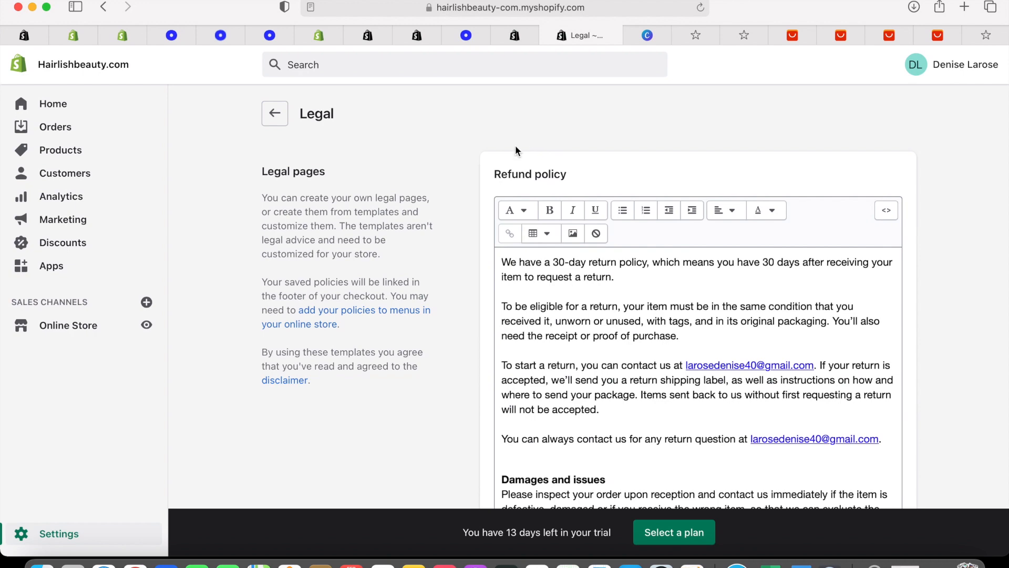
left_click_drag(494, 174, 567, 174)
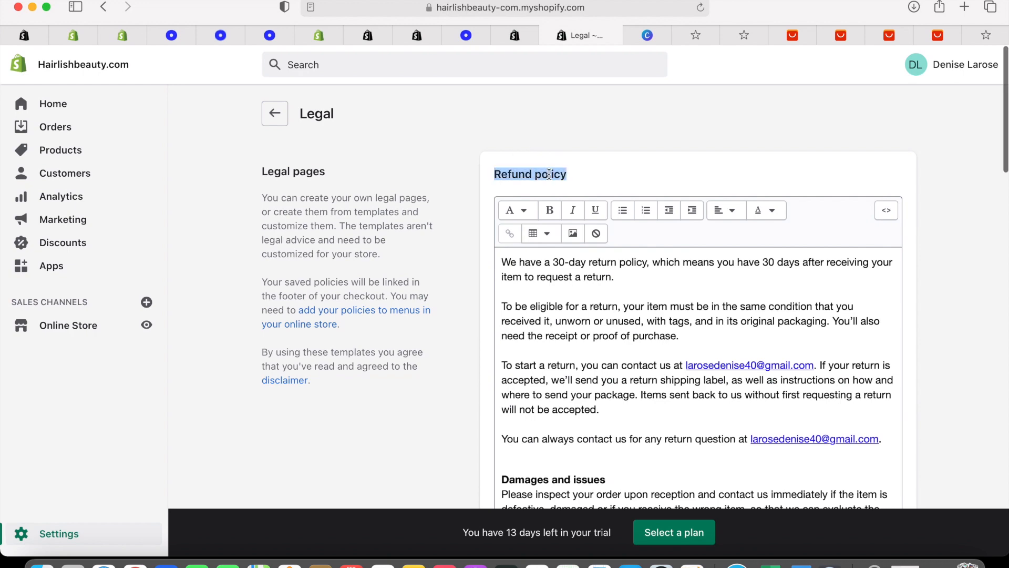
right_click(550, 172)
left_click(585, 220)
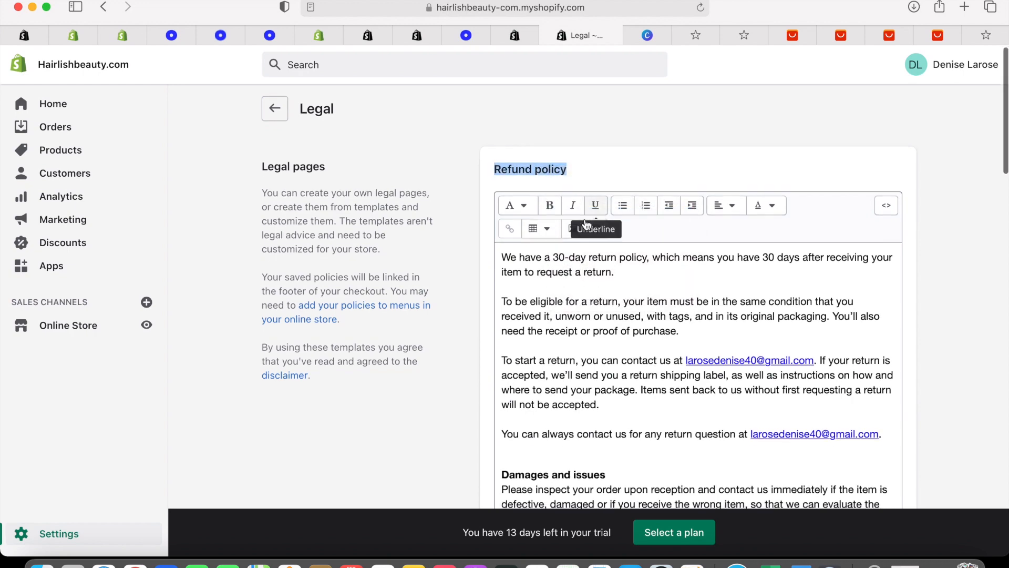
scroll(587, 225, "down", 10)
scroll(587, 225, "down", 5)
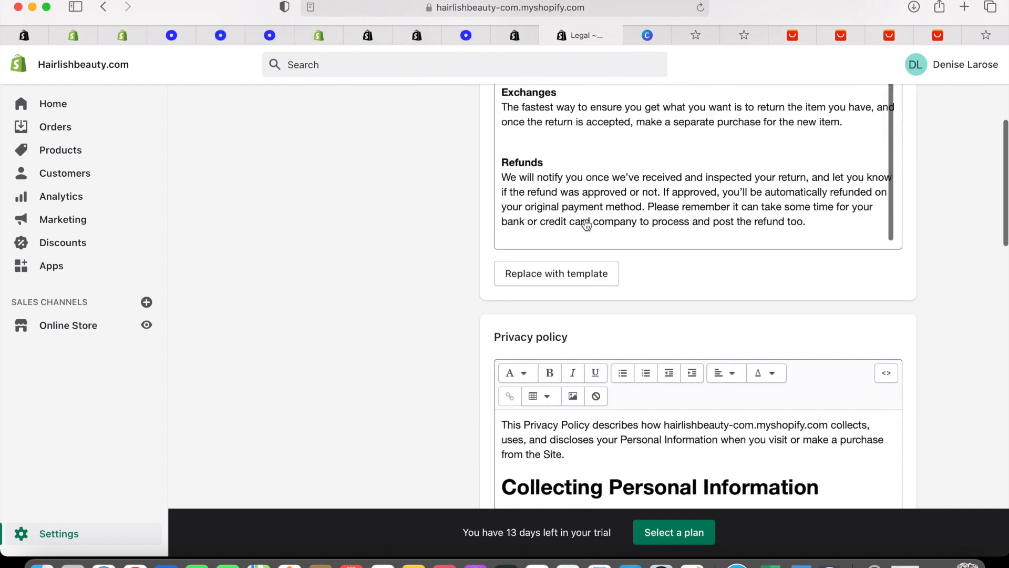
scroll(550, 345, "down", 15)
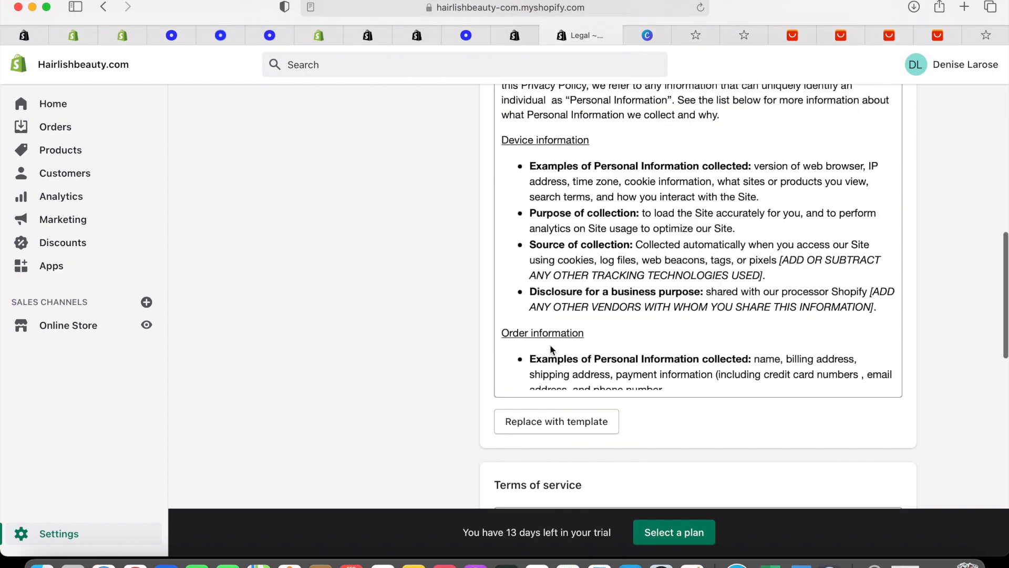
scroll(550, 345, "up", 10)
scroll(549, 344, "up", 10)
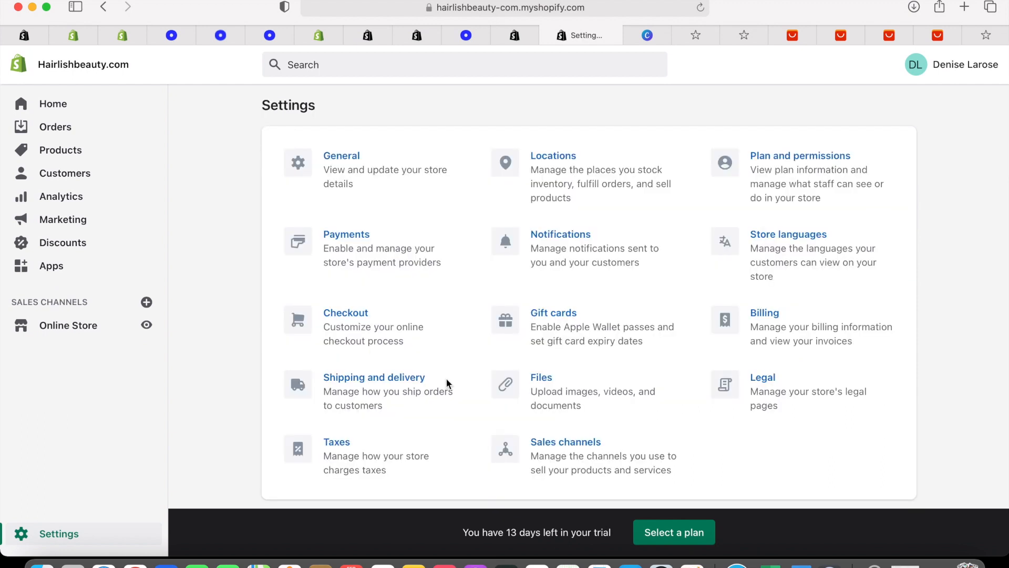
scroll(446, 378, "down", 1)
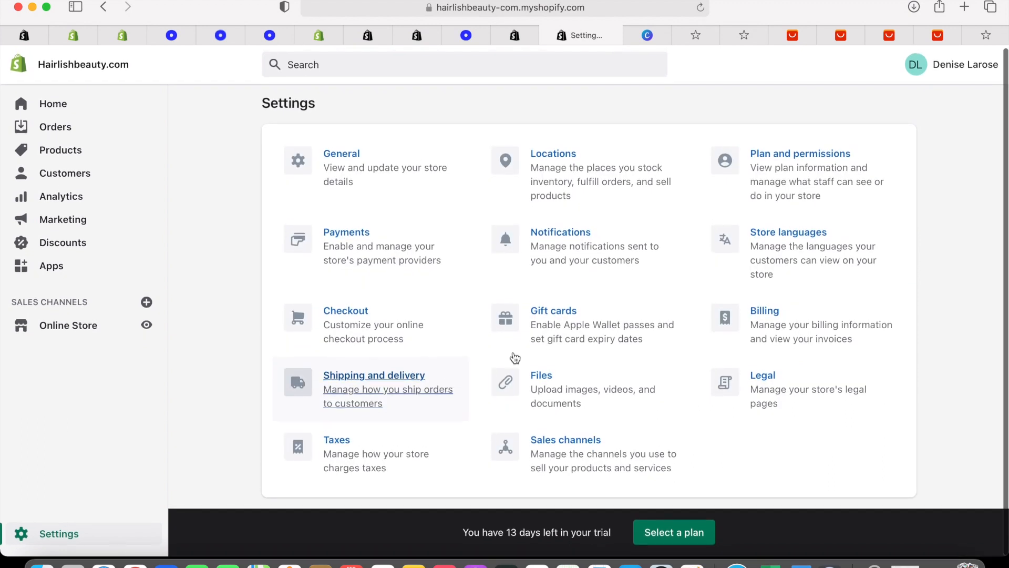
left_click(767, 377)
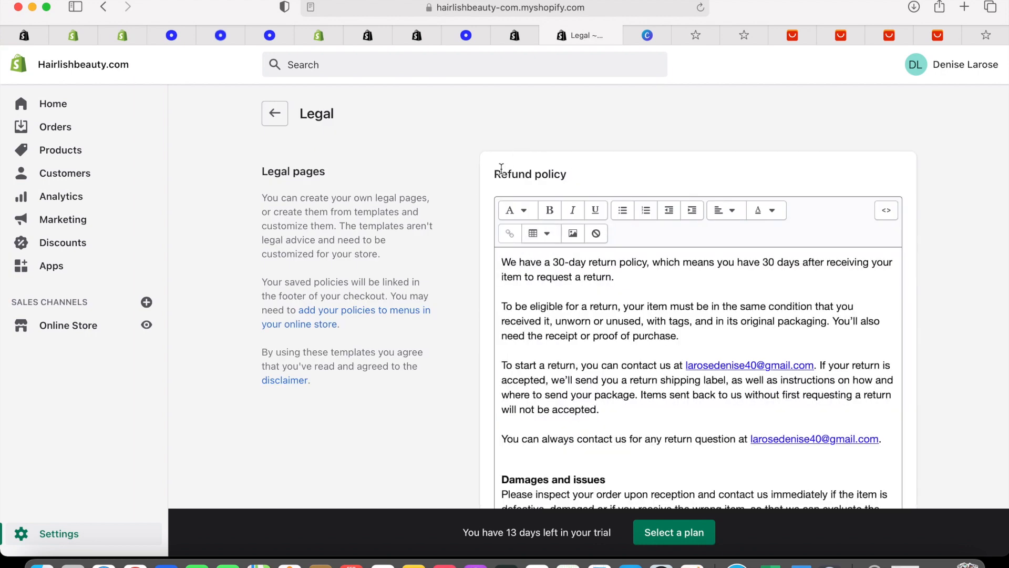
left_click_drag(496, 174, 577, 173)
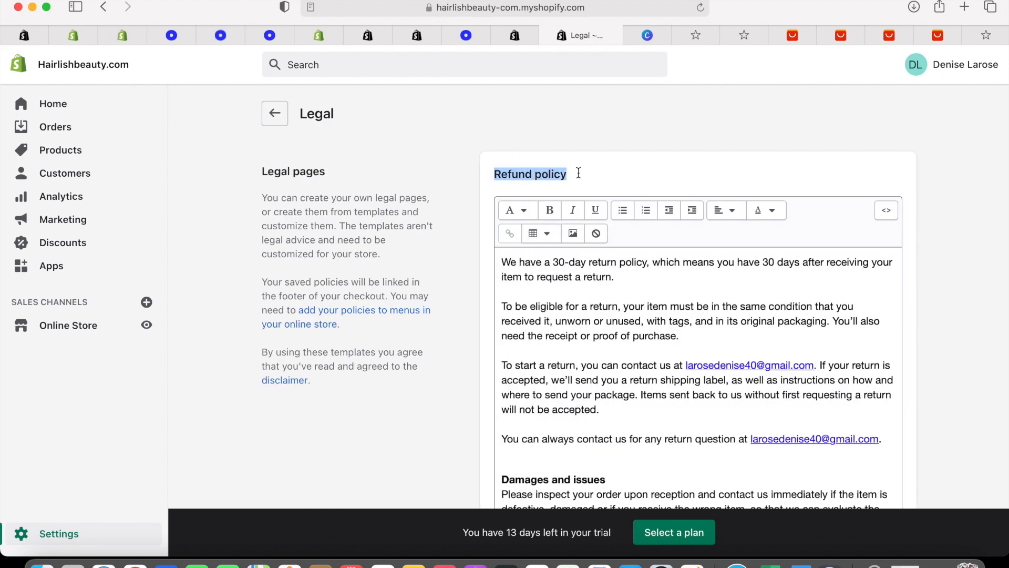
right_click(549, 174)
left_click(585, 220)
scroll(586, 221, "down", 8)
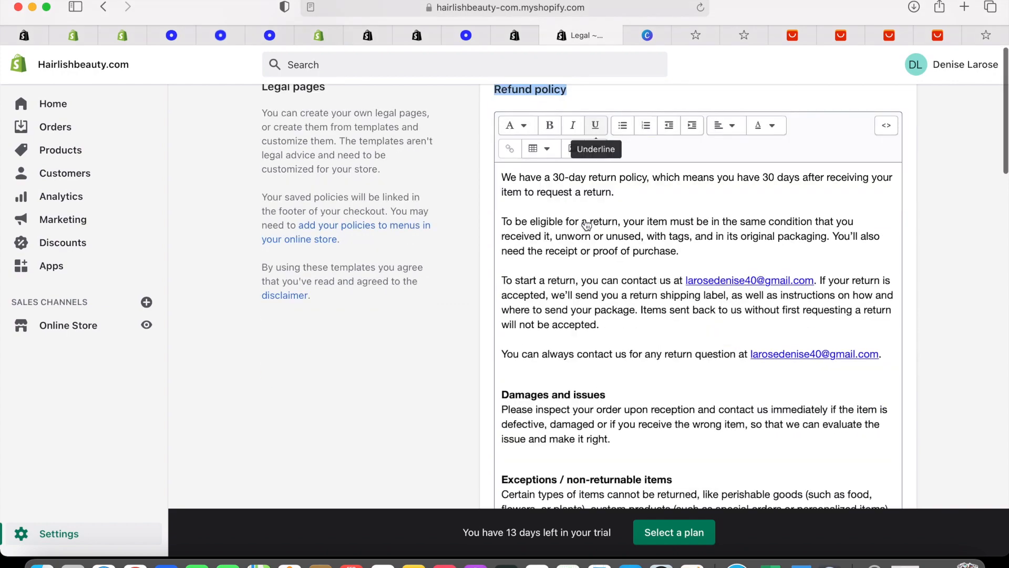
scroll(586, 225, "down", 10)
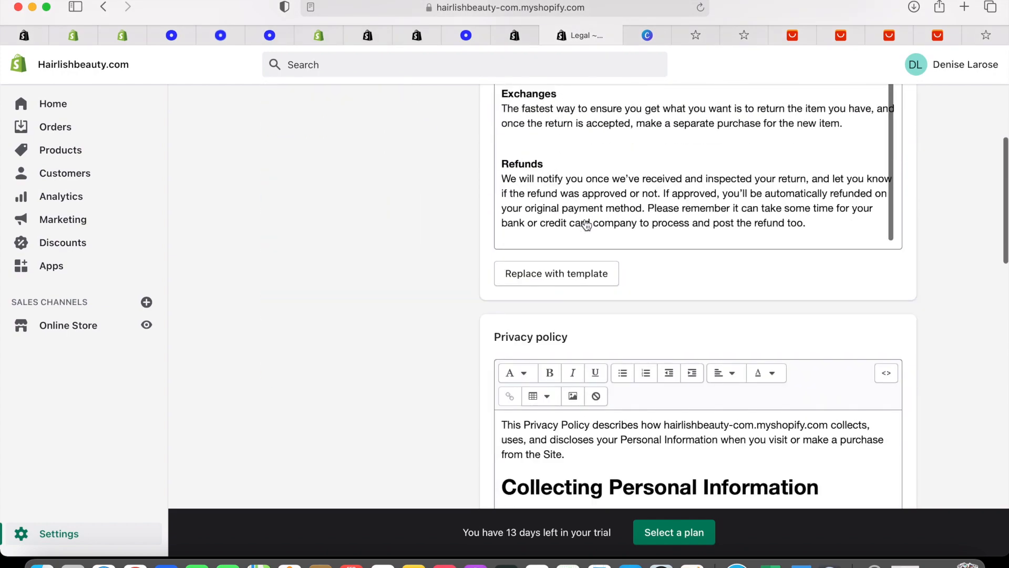
scroll(550, 347, "down", 10)
scroll(550, 346, "up", 5)
scroll(550, 347, "up", 15)
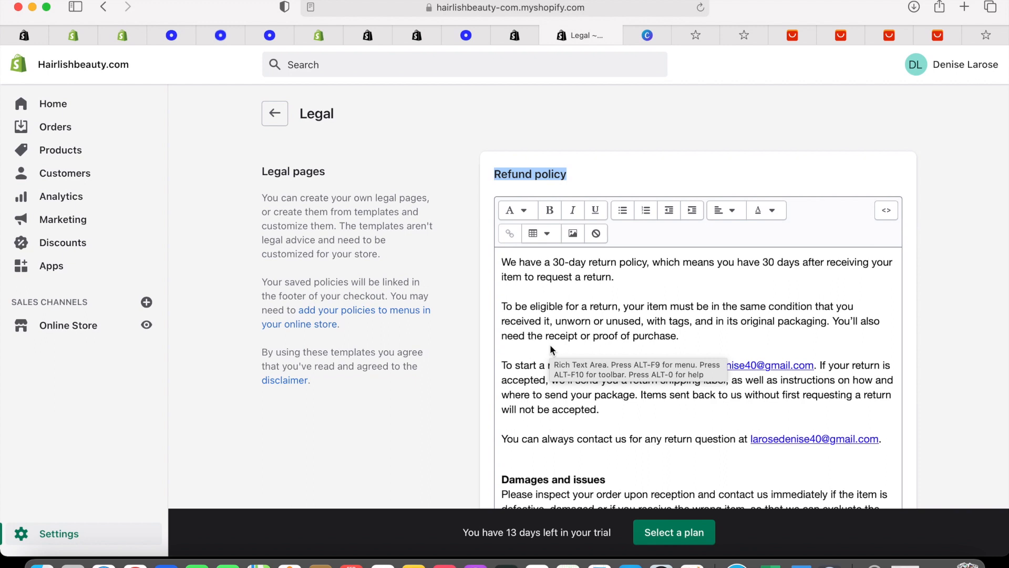
scroll(550, 346, "down", 10)
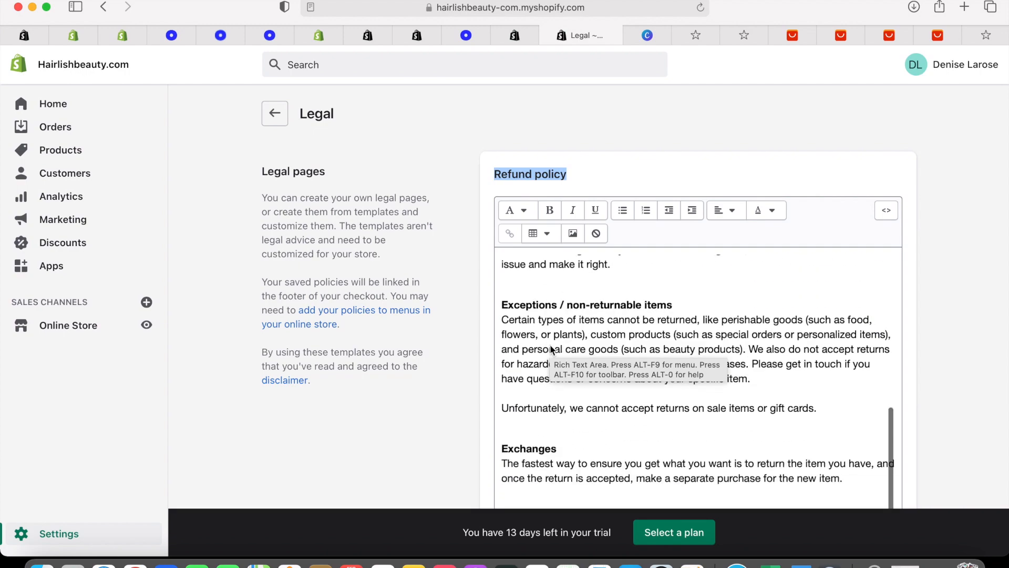
scroll(551, 347, "down", 6)
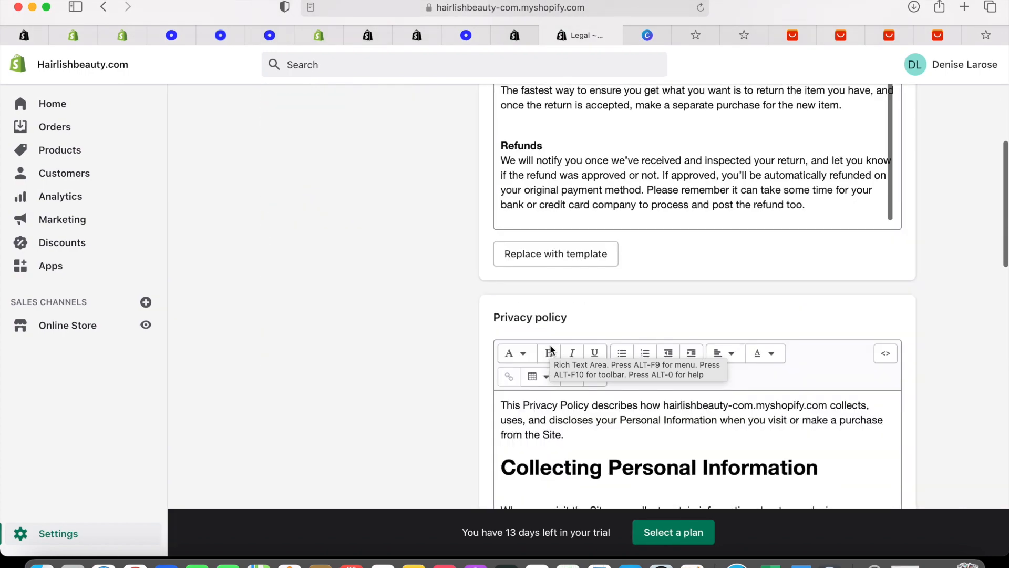
scroll(551, 349, "down", 15)
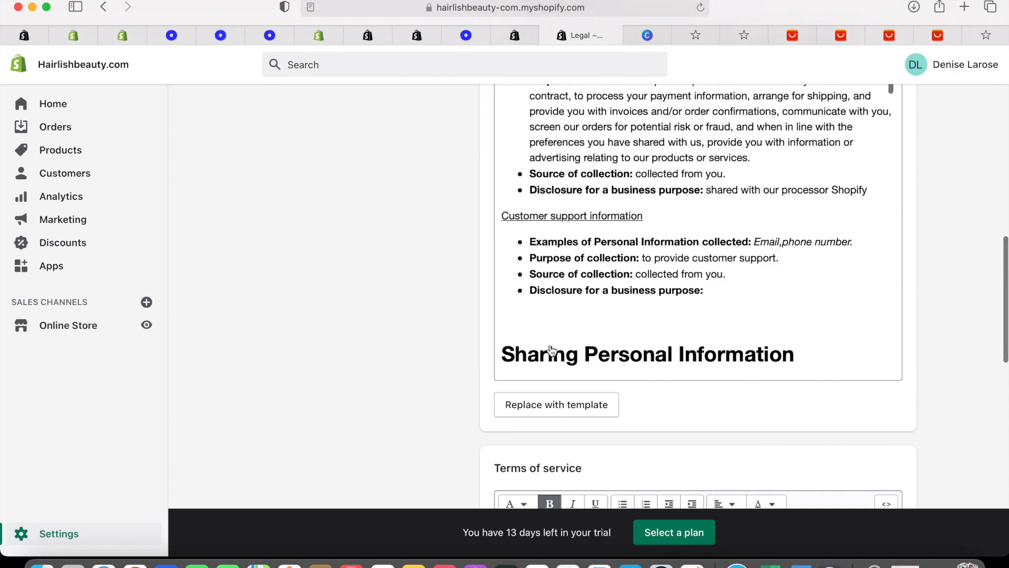
scroll(550, 350, "down", 20)
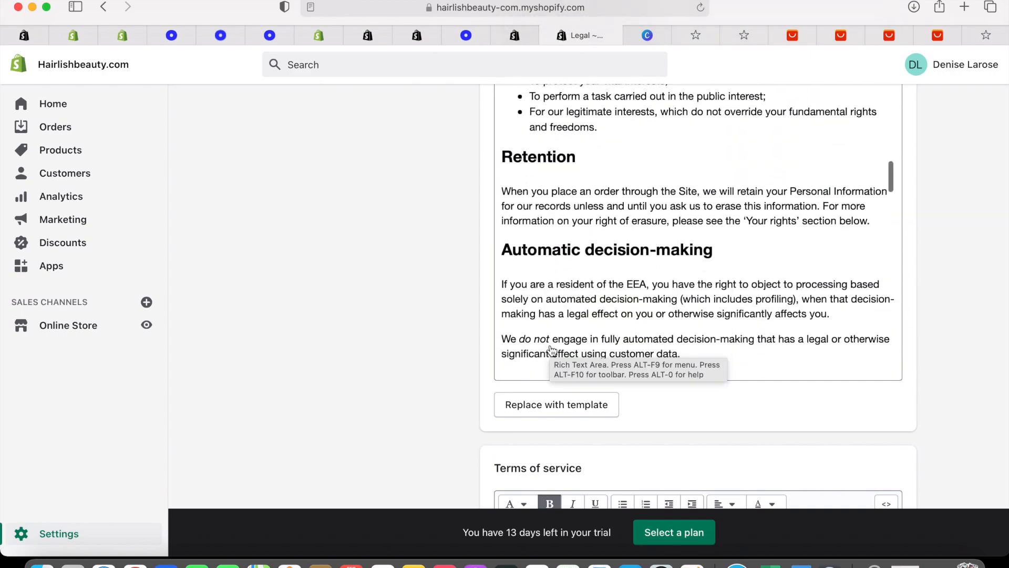
scroll(551, 350, "down", 15)
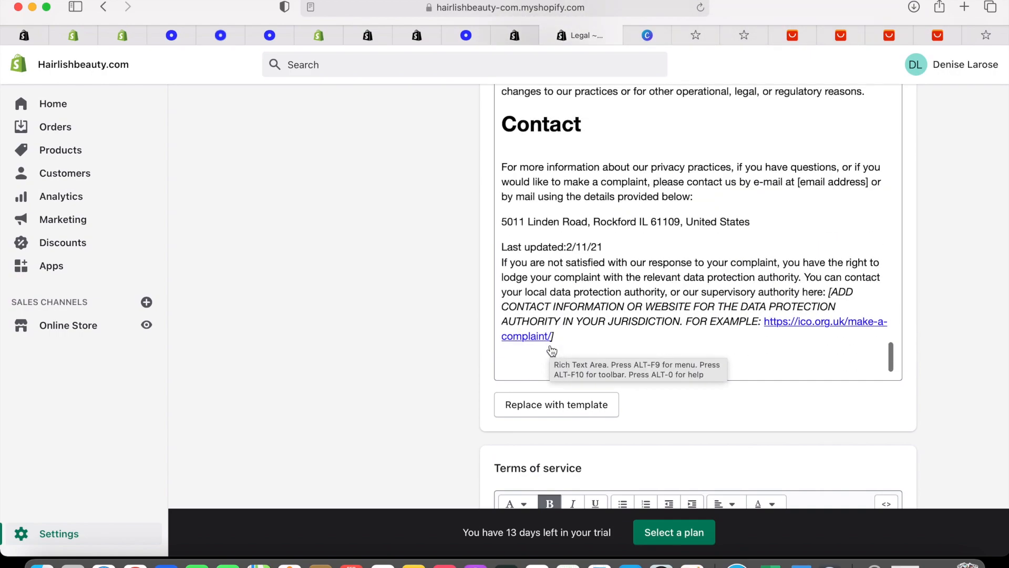
scroll(559, 388, "down", 10)
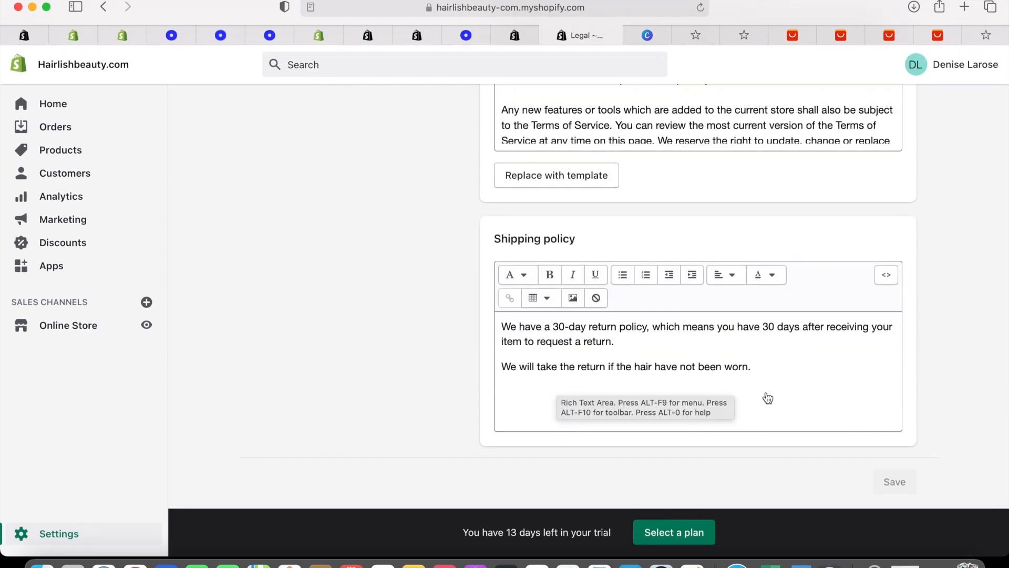
Begin a new line at the end of the Shipping policy, then discard it
left_click(761, 366)
key("Return")
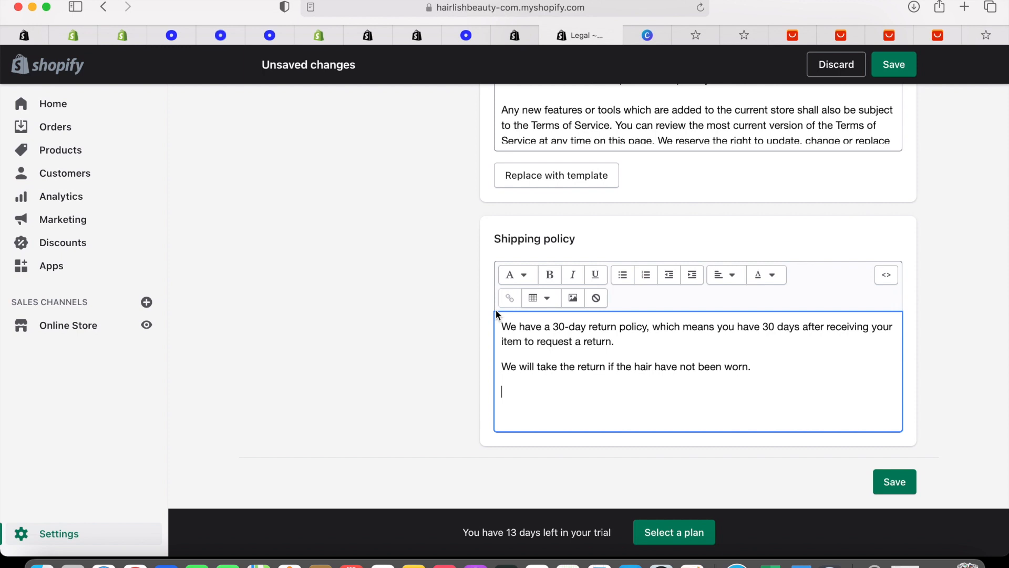
type("We shi")
key("BackSpace")
key("BackSpace")
key("BackSpace")
key("BackSpace")
key("BackSpace")
key("BackSpace")
type("se ship the sm")
Replace the last sentence with the tracking-number, 5-7 business days delivery text and save
key("BackSpace")
key("BackSpace")
left_click_drag(502, 366, 788, 378)
key("BackSpace")
type("You ")
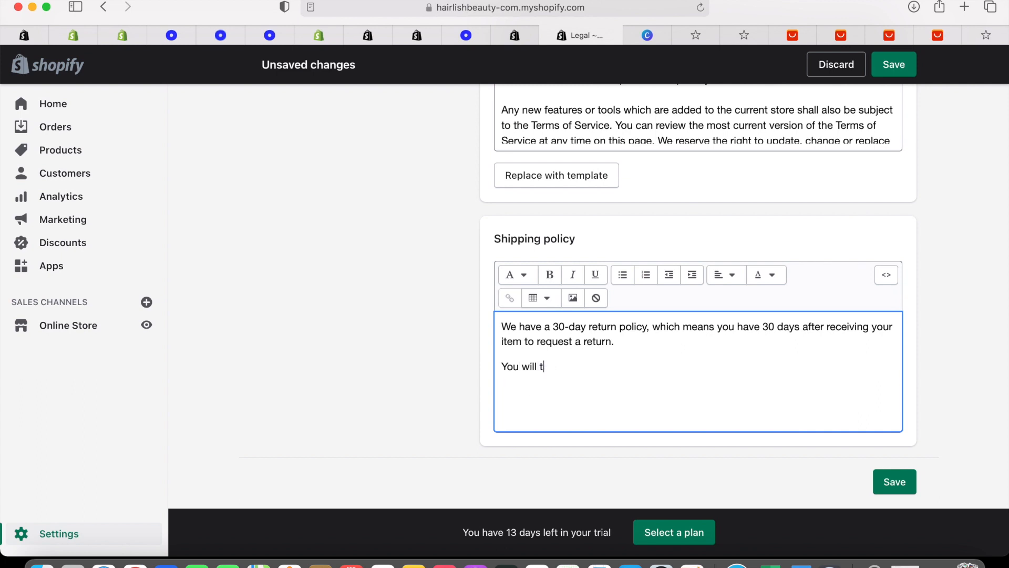
type("will reive a")
key("BackSpace")
key("BackSpace")
key("BackSpace")
type("ceive a tracking number when your ord")
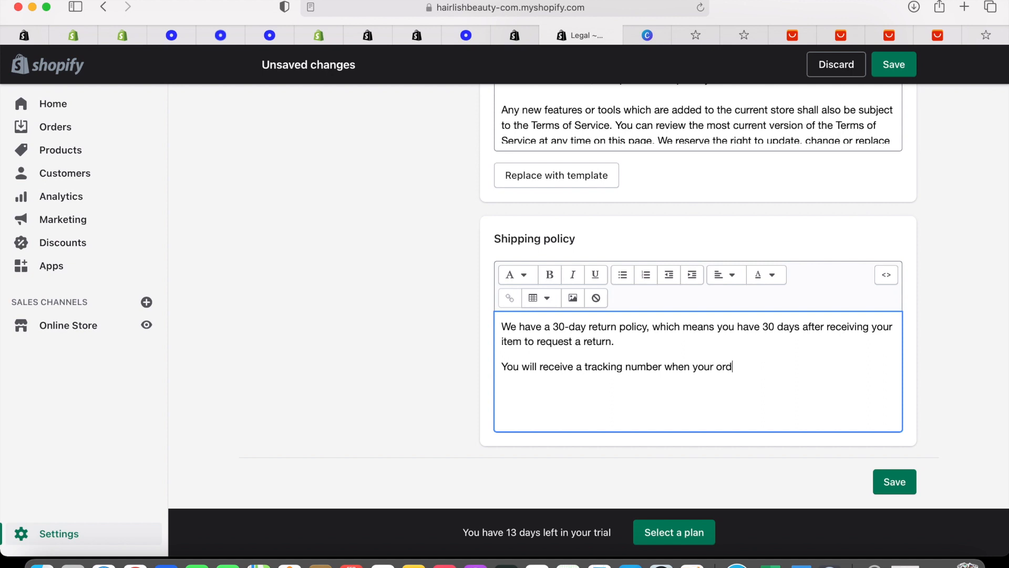
type("er has been ship. And You wil")
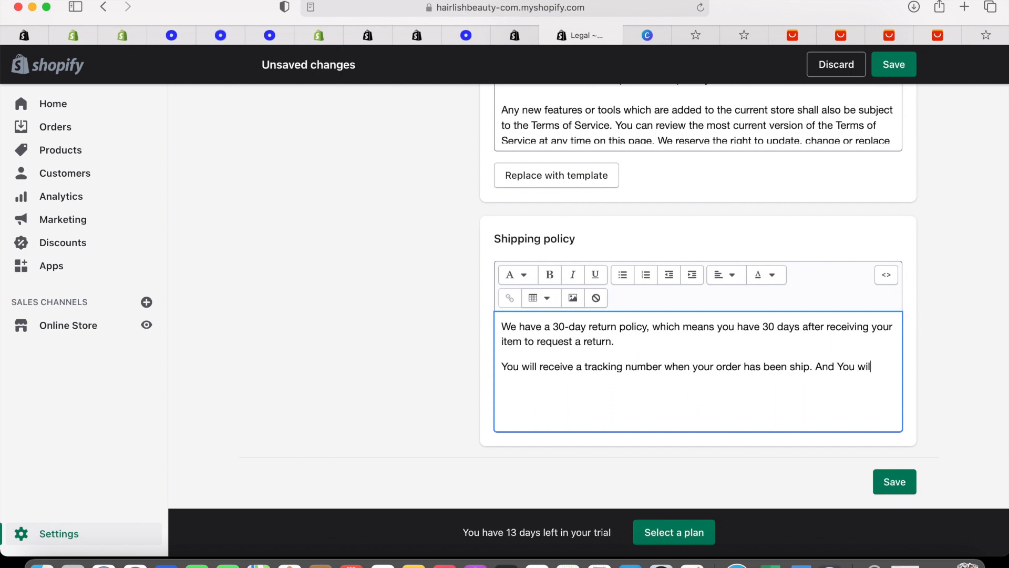
type("ec")
key("BackSpace")
key("BackSpace")
key("BackSpace")
type("eive it in 5-7 business days.")
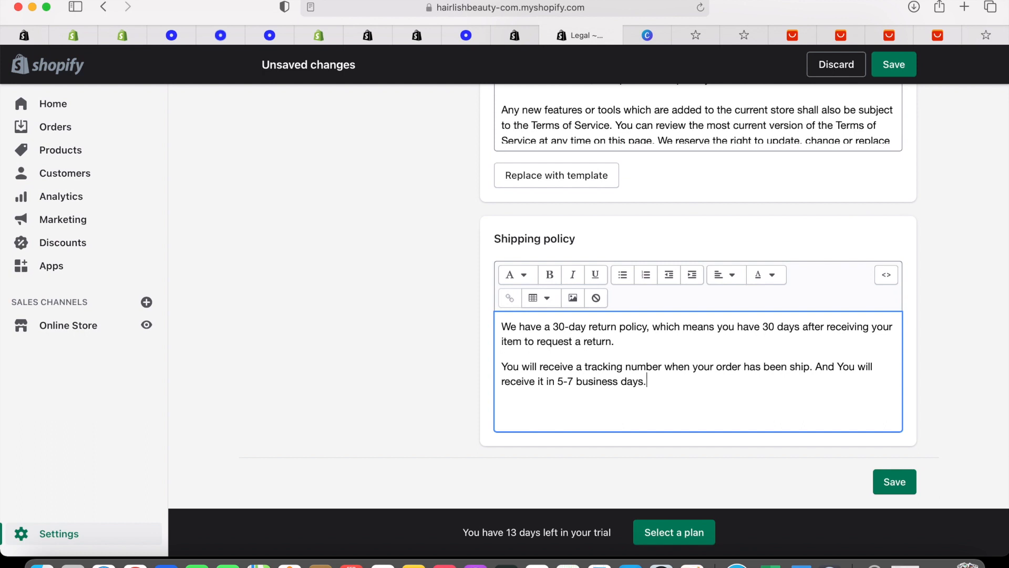
left_click(907, 480)
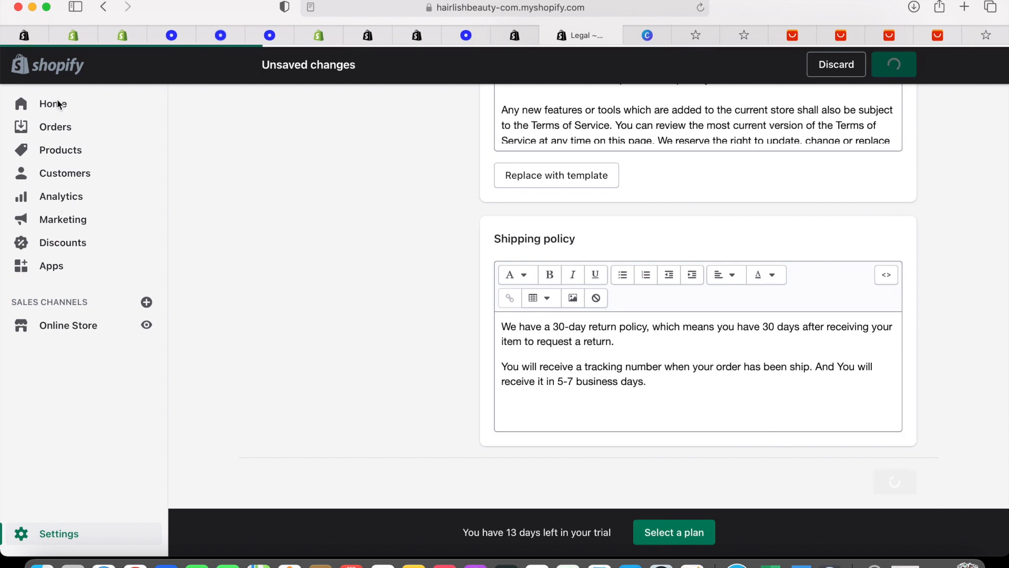
Open the 'Shipping Policys' page from Online Store > Pages and select its title
left_click(86, 326)
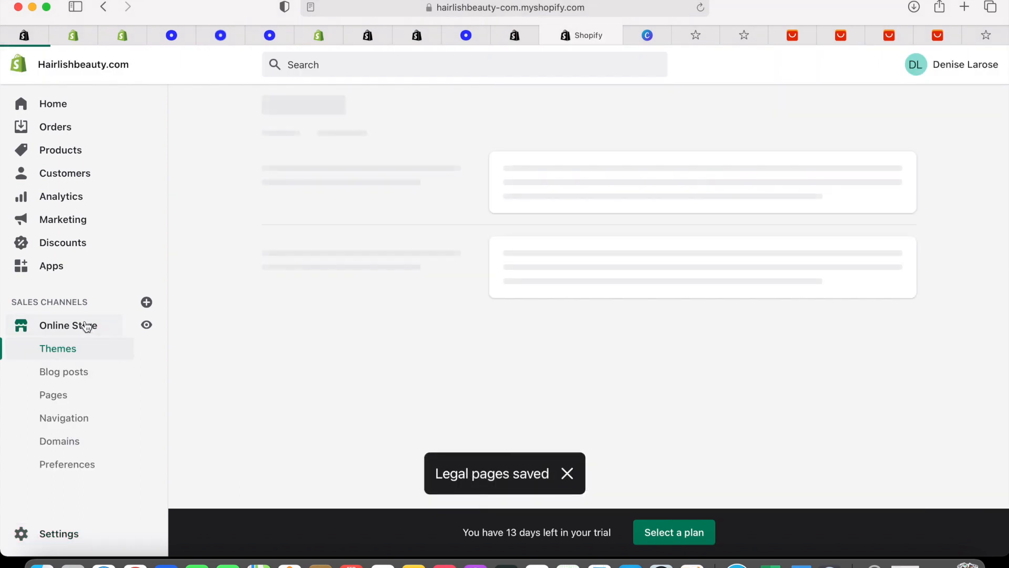
left_click(84, 398)
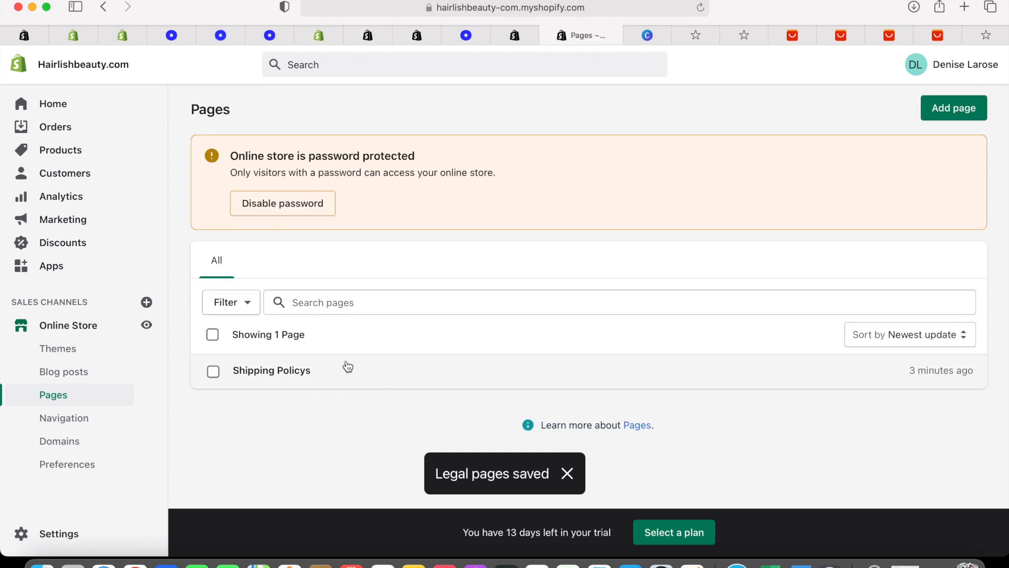
left_click(334, 378)
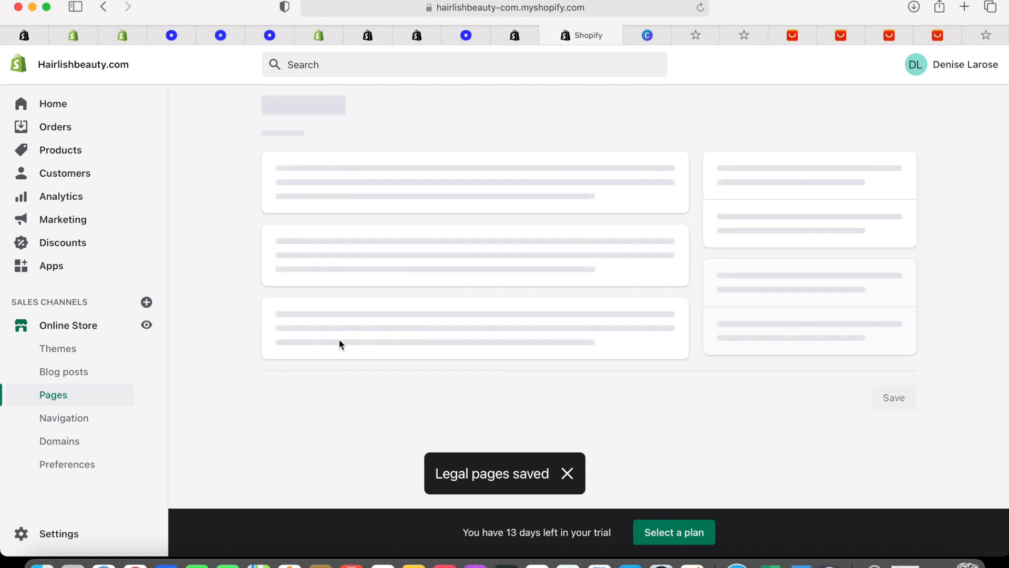
left_click(361, 184)
left_click_drag(360, 184, 272, 175)
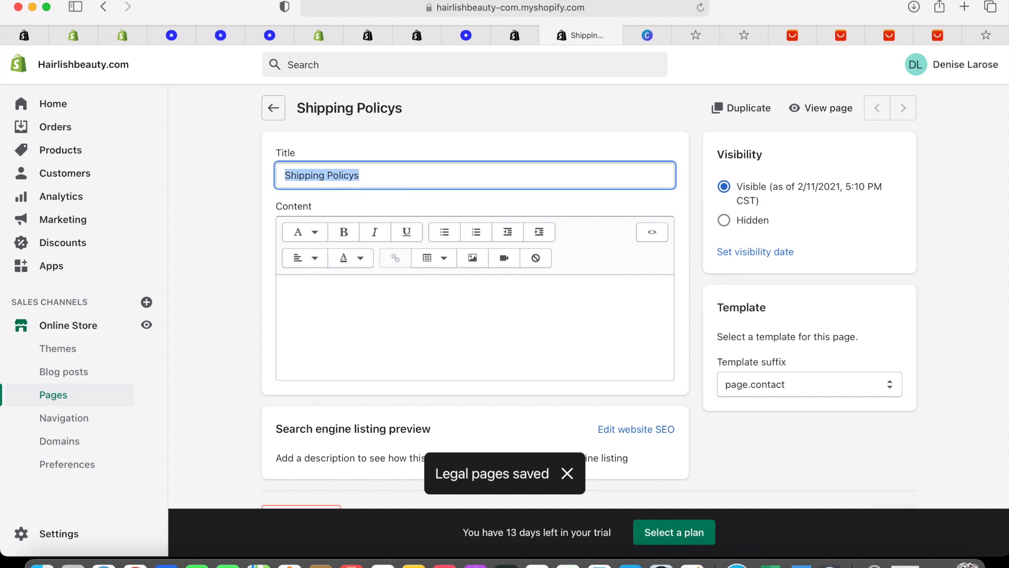
Replace the page title with 'Refund Policy'
key("BackSpace")
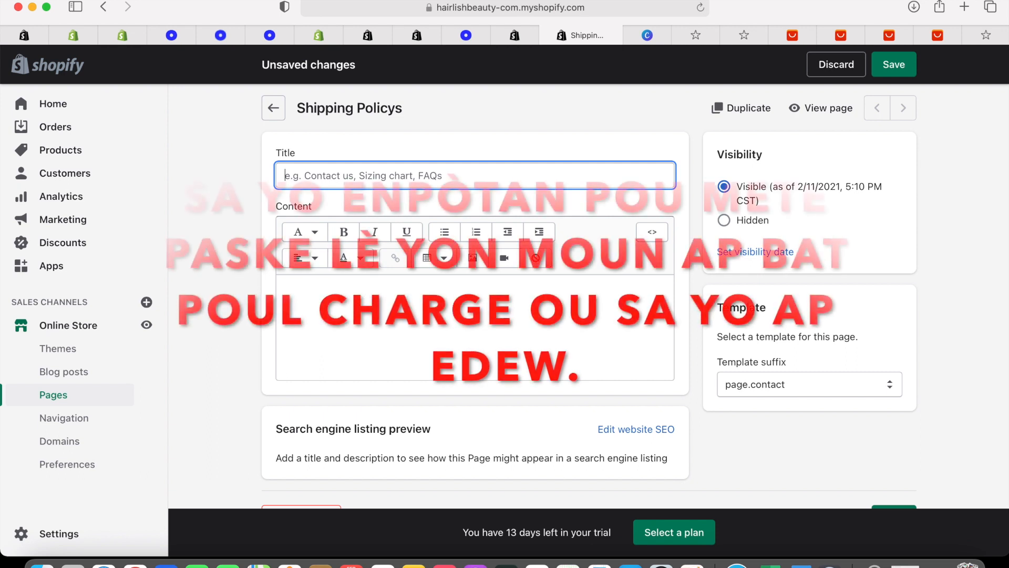
type("Refund Policy")
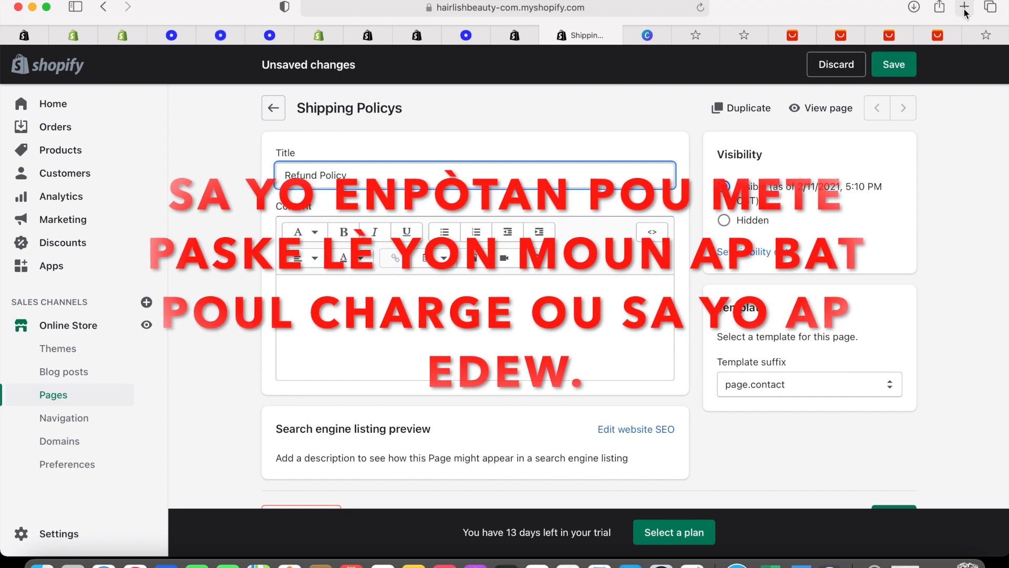
From the App Store tab, go to shopify.com and log back in to the store admin
left_click(84, 36)
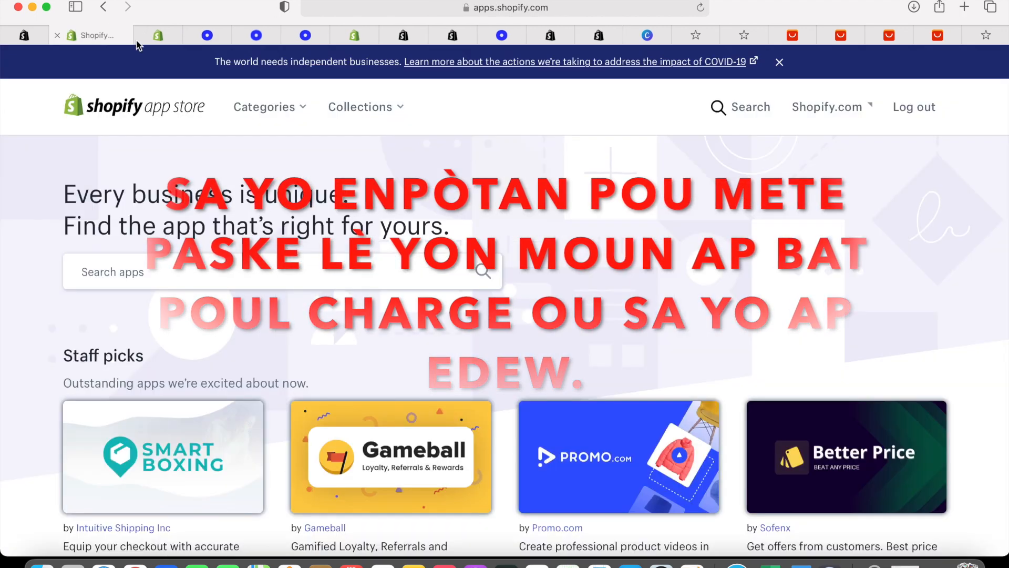
left_click(826, 107)
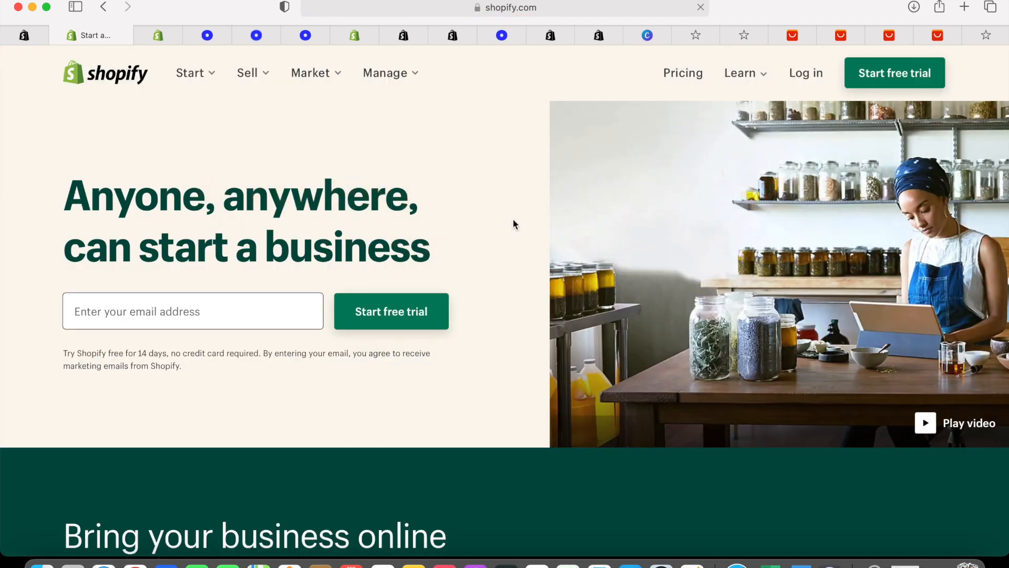
left_click(813, 76)
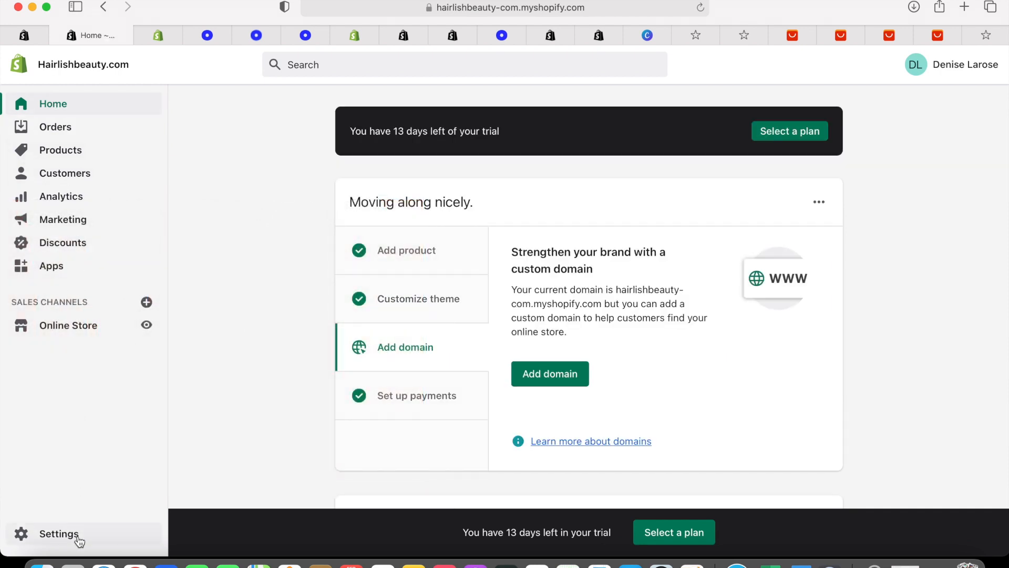
Open the Legal settings and select text in the Refund policy
left_click(59, 534)
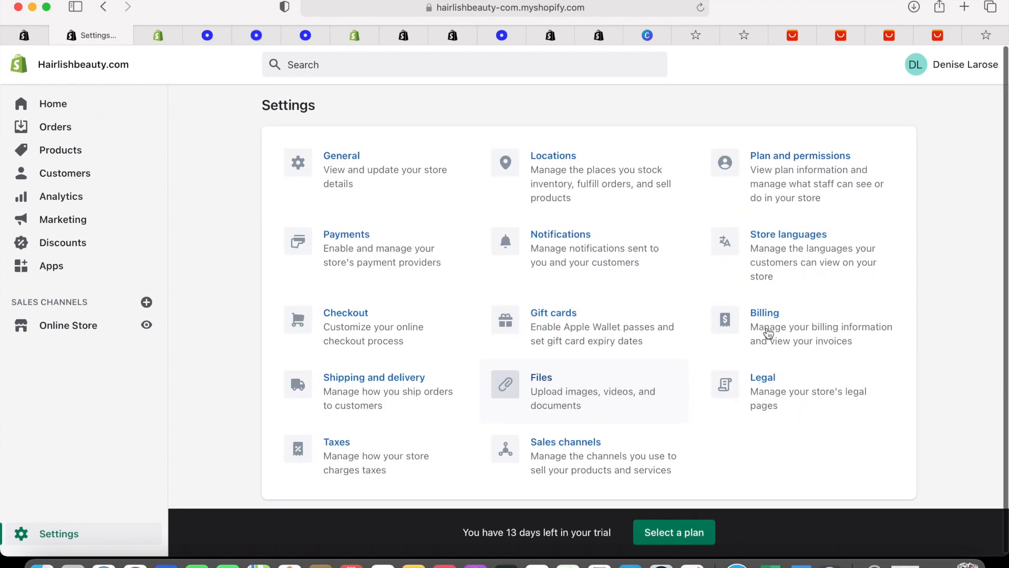
left_click(765, 380)
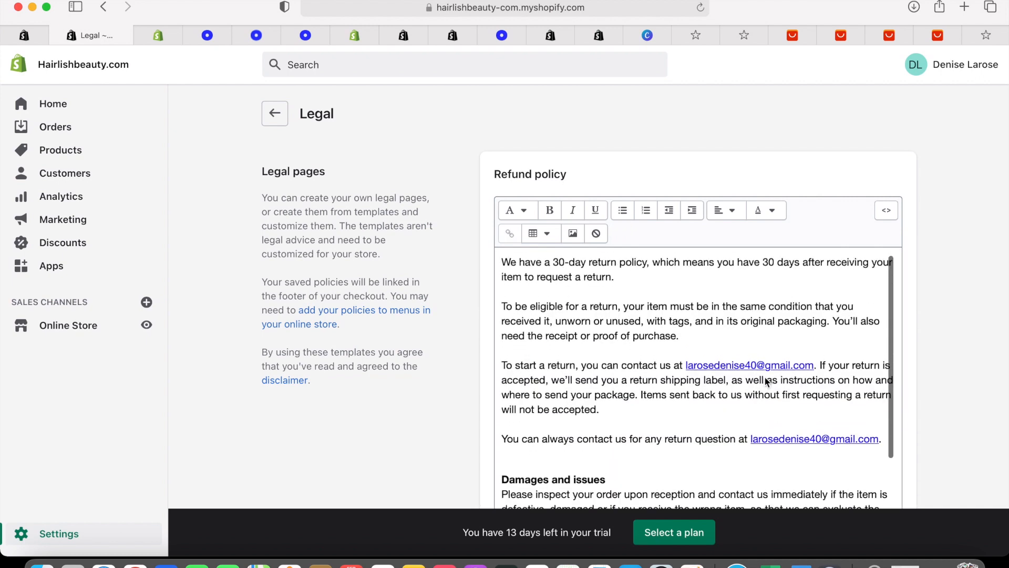
left_click_drag(503, 262, 831, 536)
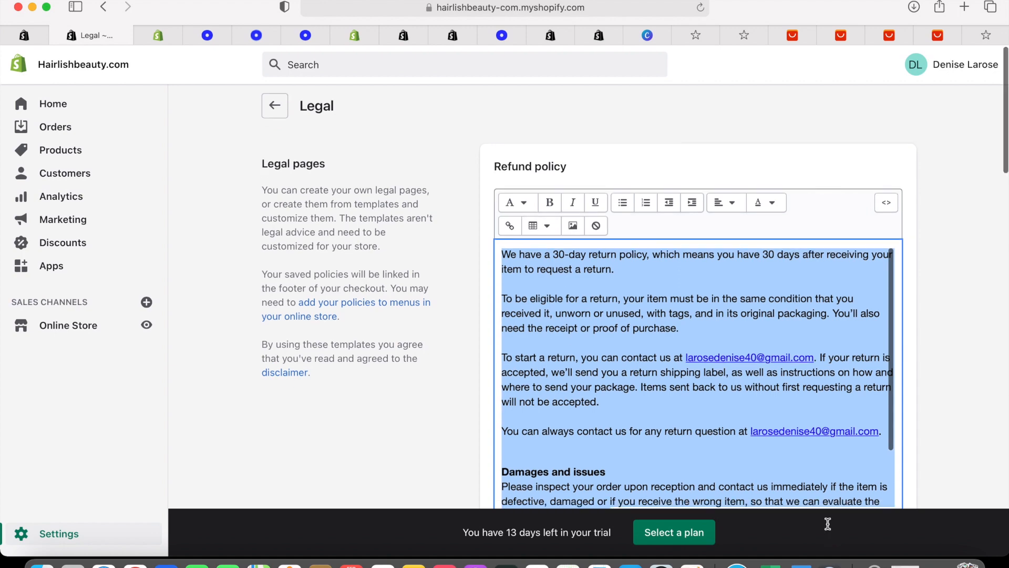
scroll(829, 531, "down", 4)
left_click(653, 368)
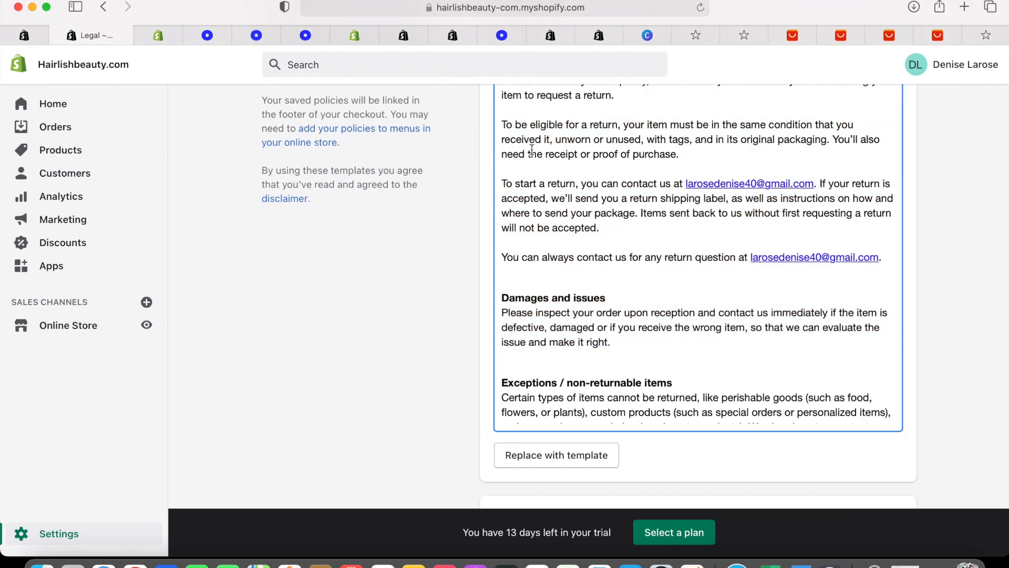
scroll(531, 147, "up", 3)
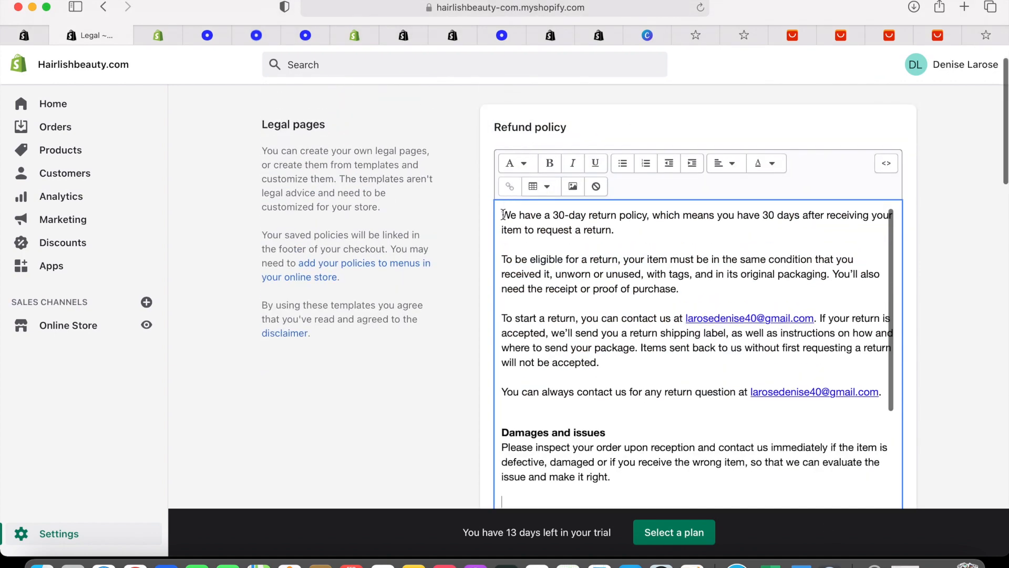
left_click_drag(552, 246, 636, 333)
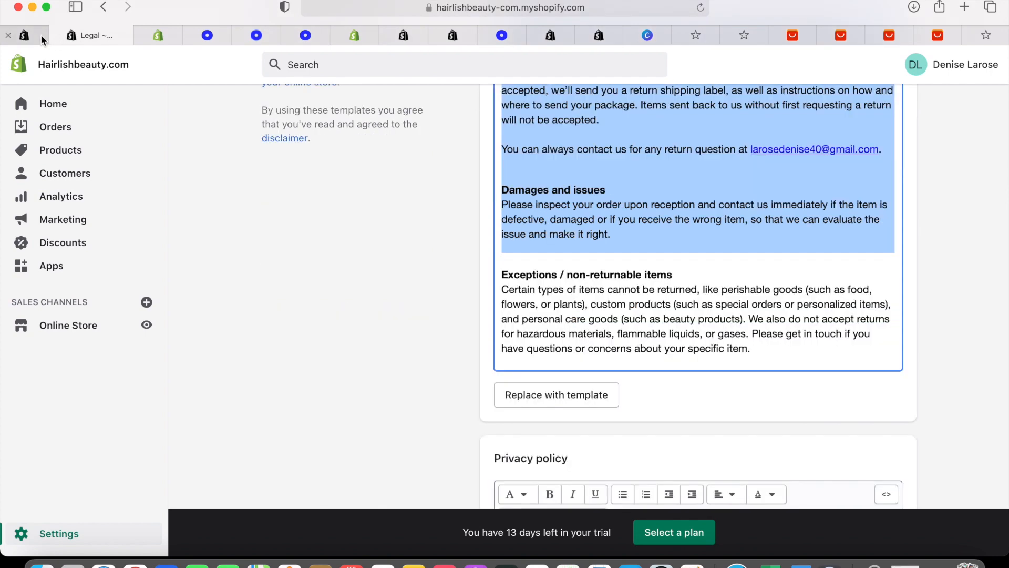
Close the Oberlo app tab and exit the Brooklyn theme editor to the Themes page
left_click(40, 34)
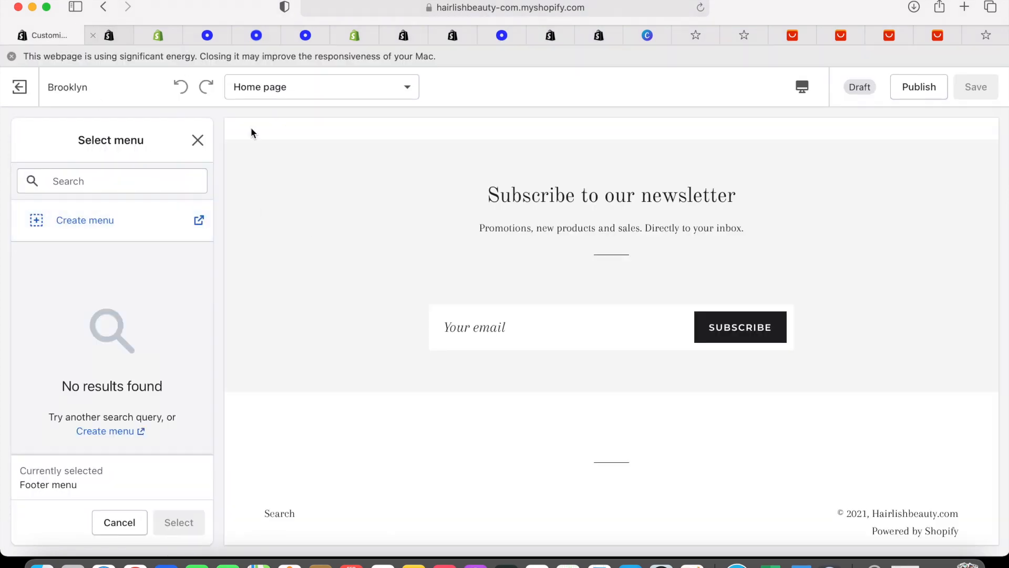
scroll(250, 131, "up", 15)
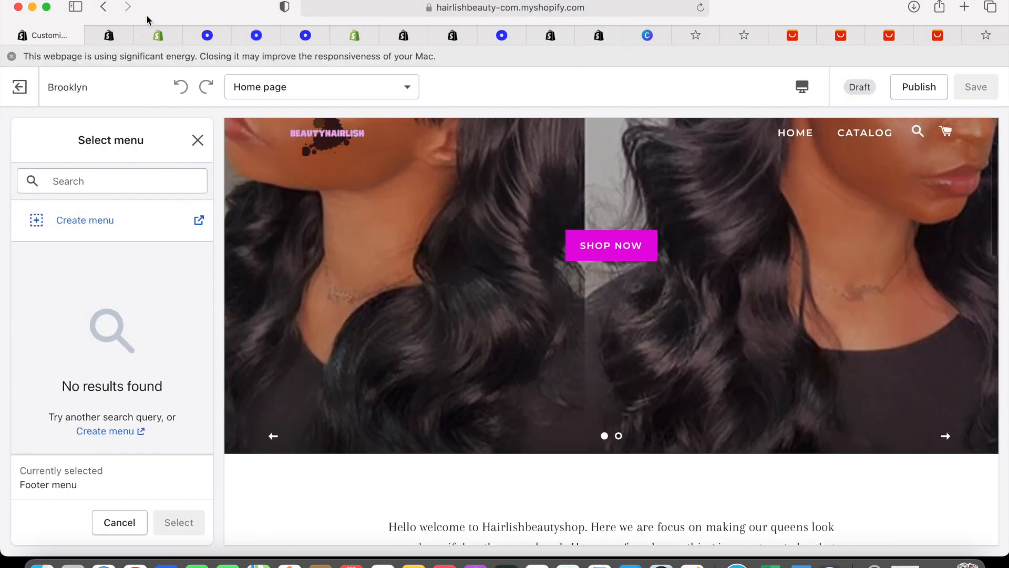
left_click(121, 32)
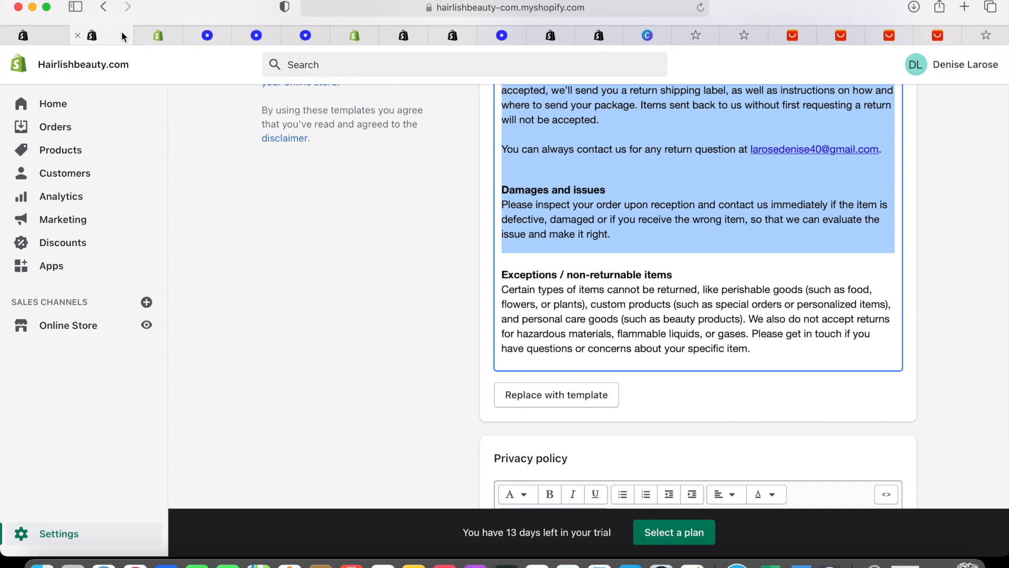
left_click(174, 38)
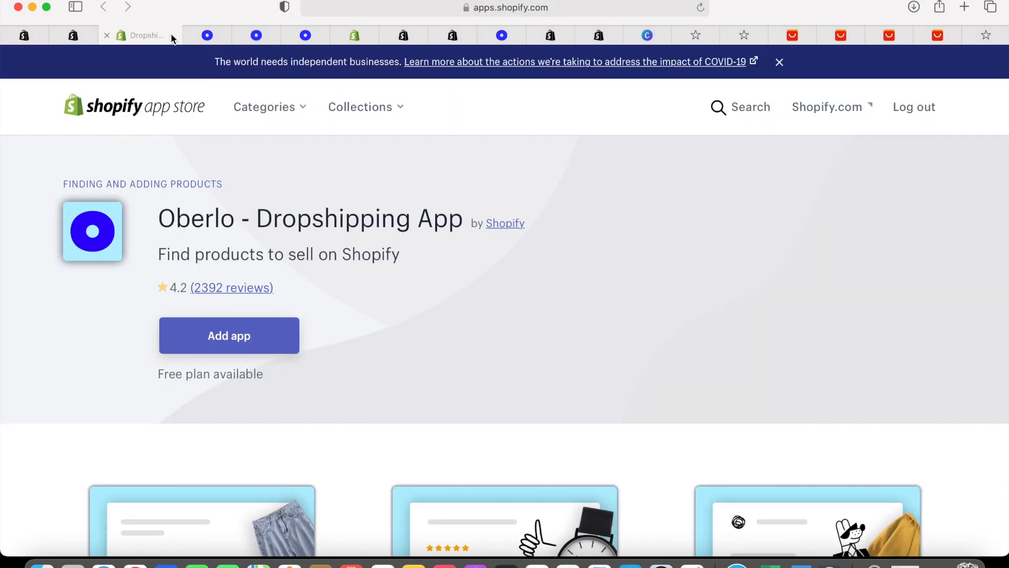
left_click(105, 35)
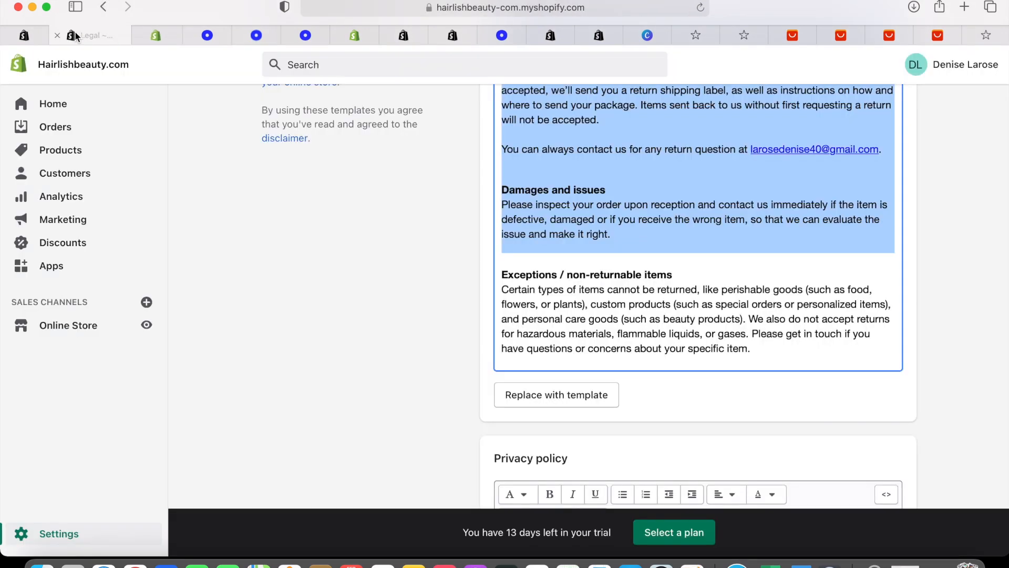
left_click(35, 37)
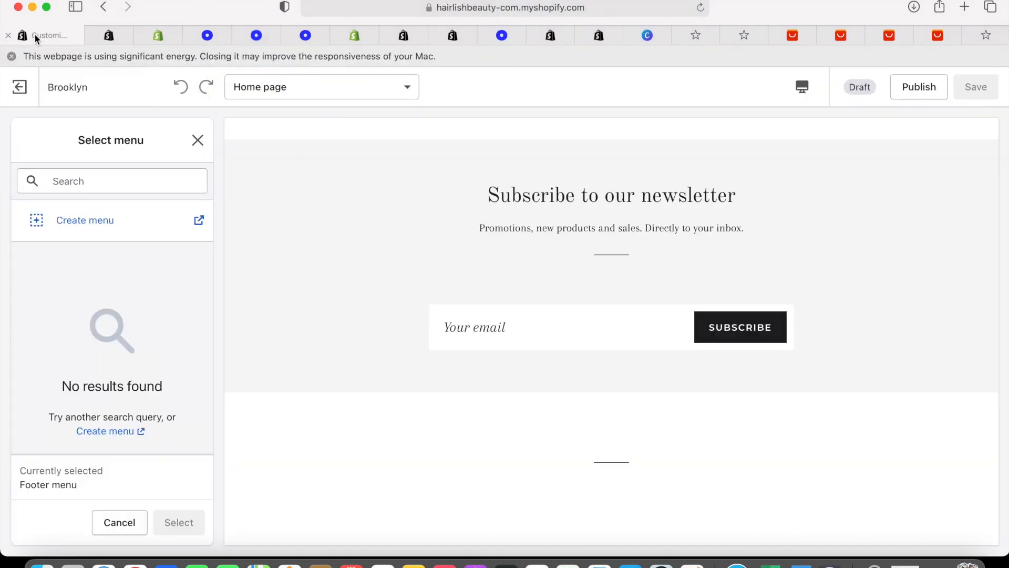
left_click(21, 93)
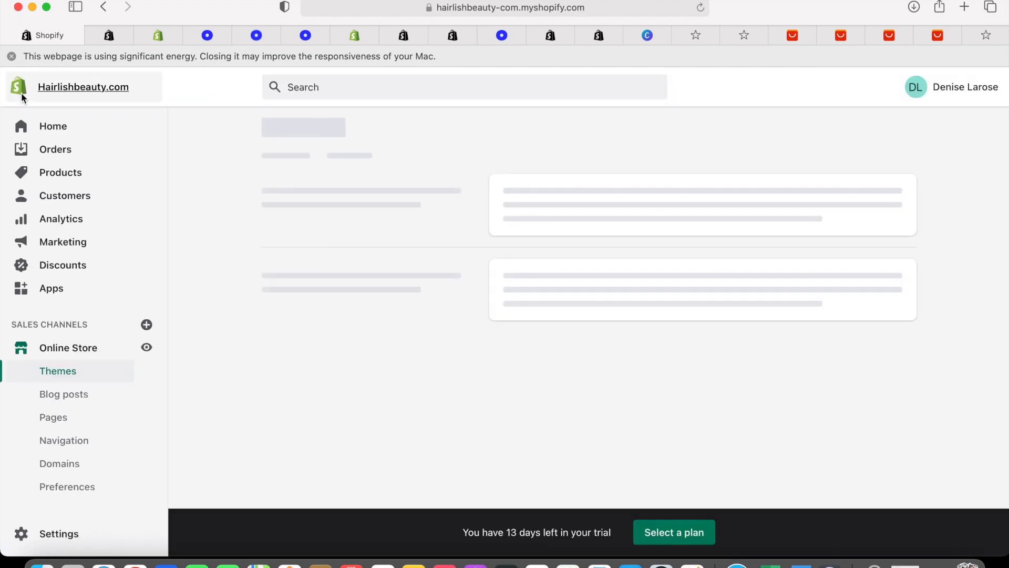
Retitle the Shipping Policys page to 'Refund Policy' and paste in the refund policy text
left_click(67, 417)
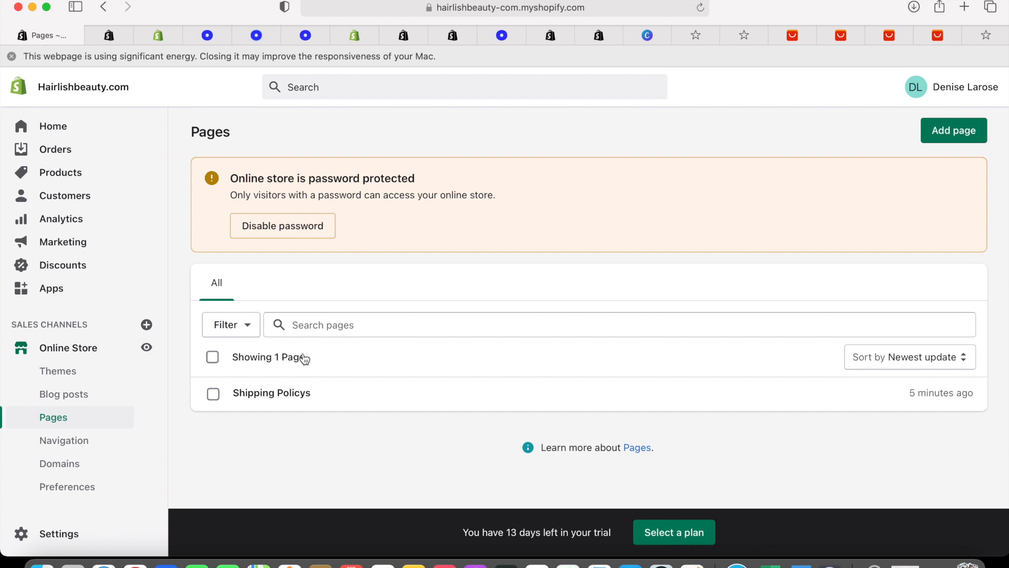
left_click(290, 401)
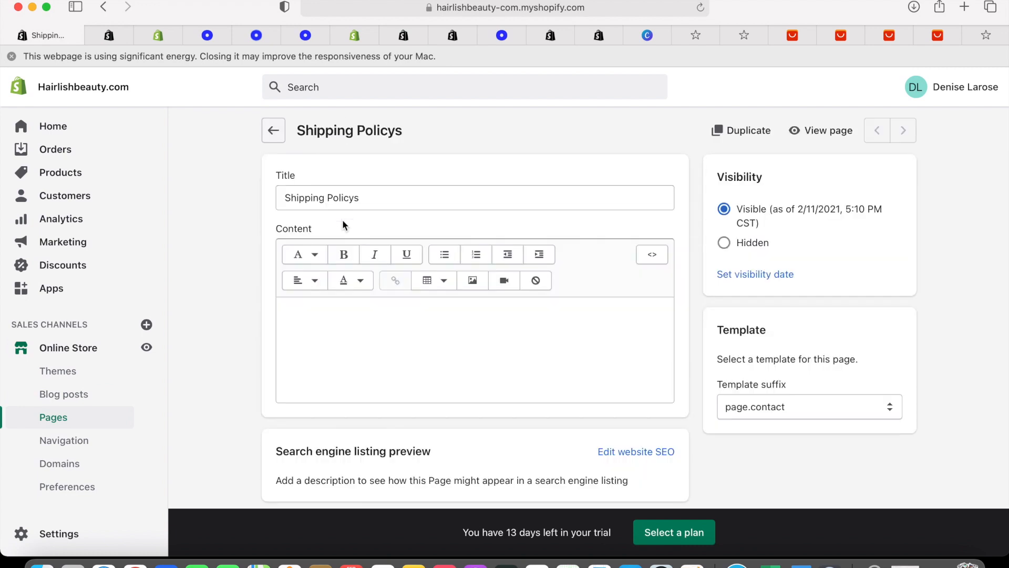
left_click(391, 193)
key("BackSpace")
key("BackSpace")
key("BackSpace")
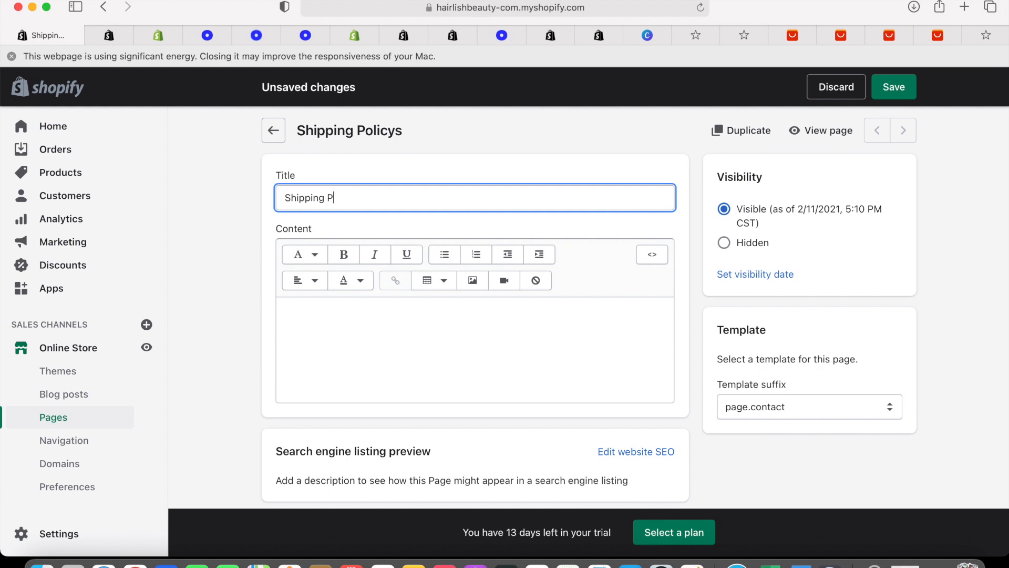
key("BackSpace")
key("BackSpace")
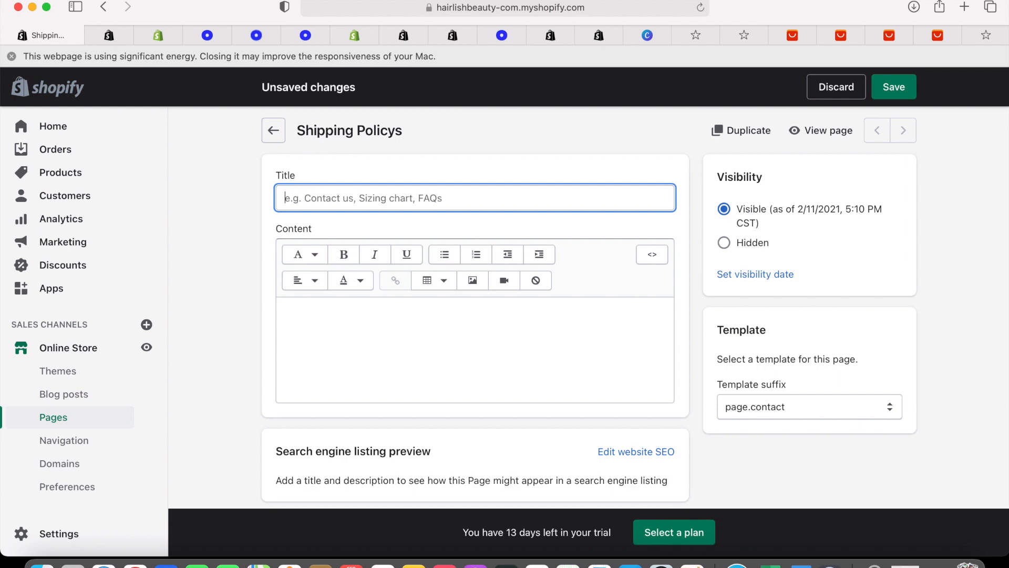
type("Refund Policy")
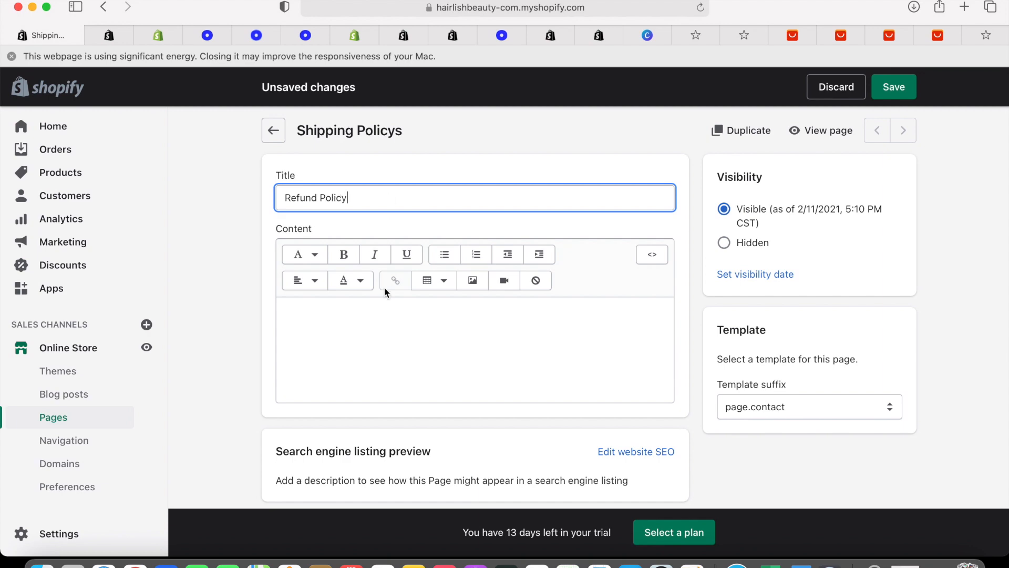
left_click(381, 308)
key("super+v")
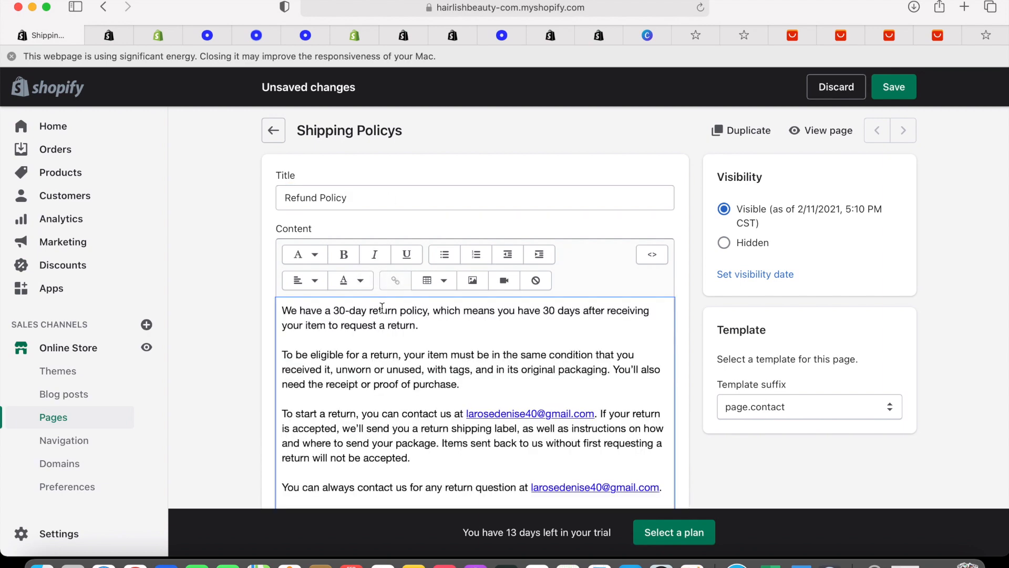
scroll(537, 240, "down", 5)
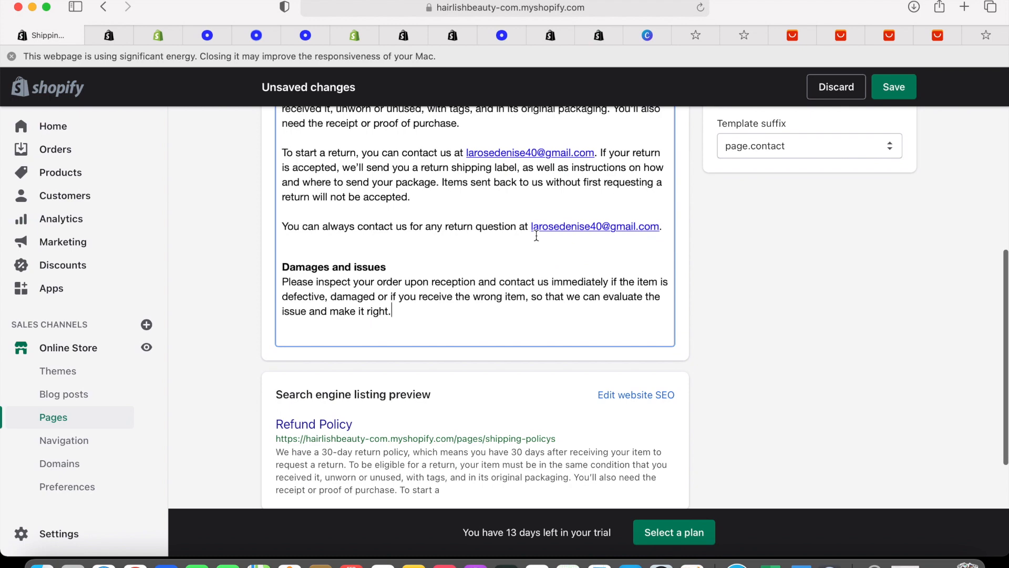
Check the legal policies page, then start a new blank store page
left_click(117, 34)
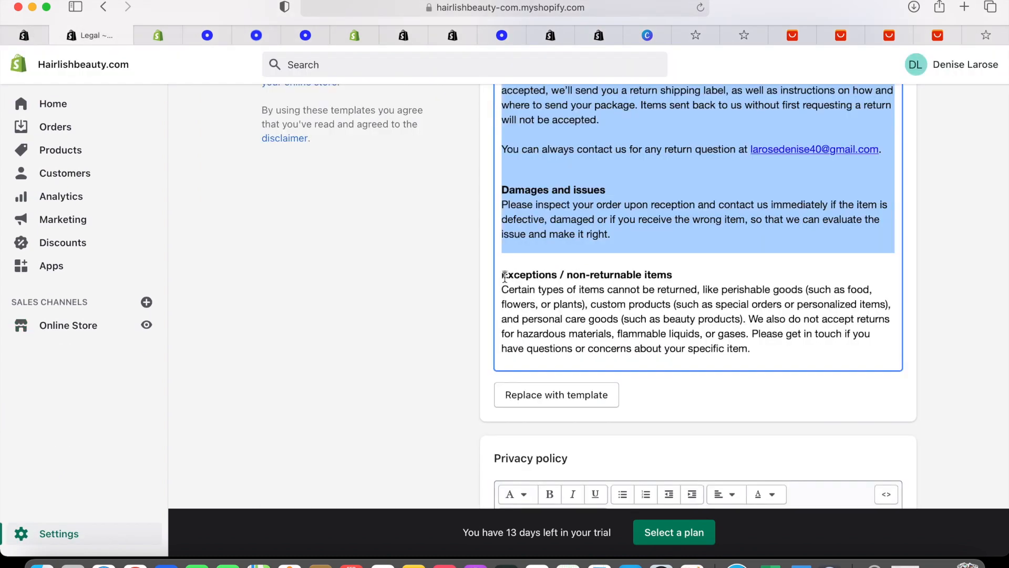
scroll(460, 298, "down", 1)
scroll(459, 297, "up", 1)
left_click(955, 131)
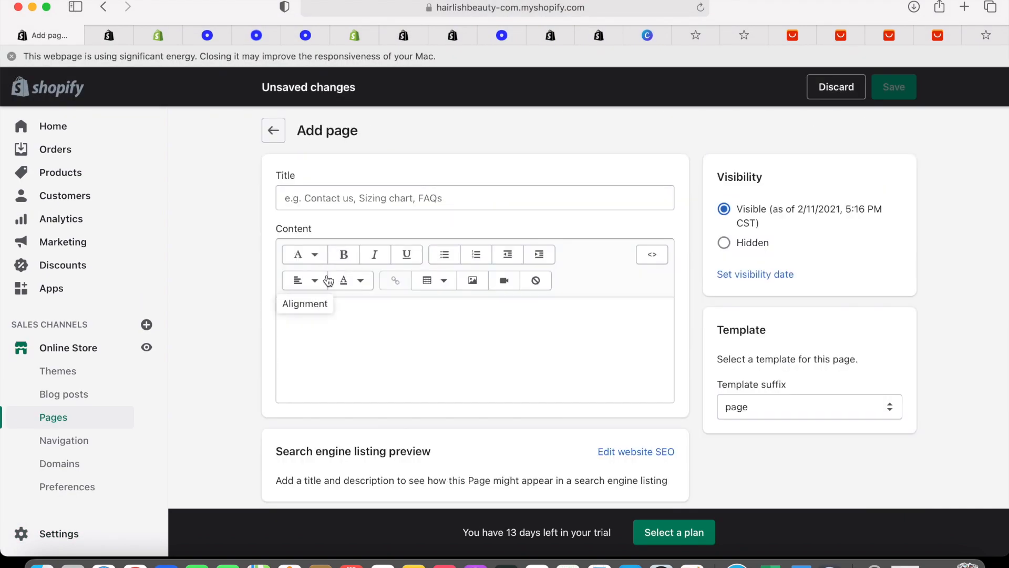
Create a 'Privacy Policy' page holding the copied privacy policy text and save it
left_click(342, 198)
type("Privacy Policy")
left_click(112, 36)
scroll(631, 315, "down", 5)
left_click_drag(501, 163, 885, 545)
right_click(664, 320)
left_click(689, 376)
left_click(25, 36)
right_click(362, 326)
left_click(386, 342)
scroll(386, 368, "down", 5)
left_click(893, 88)
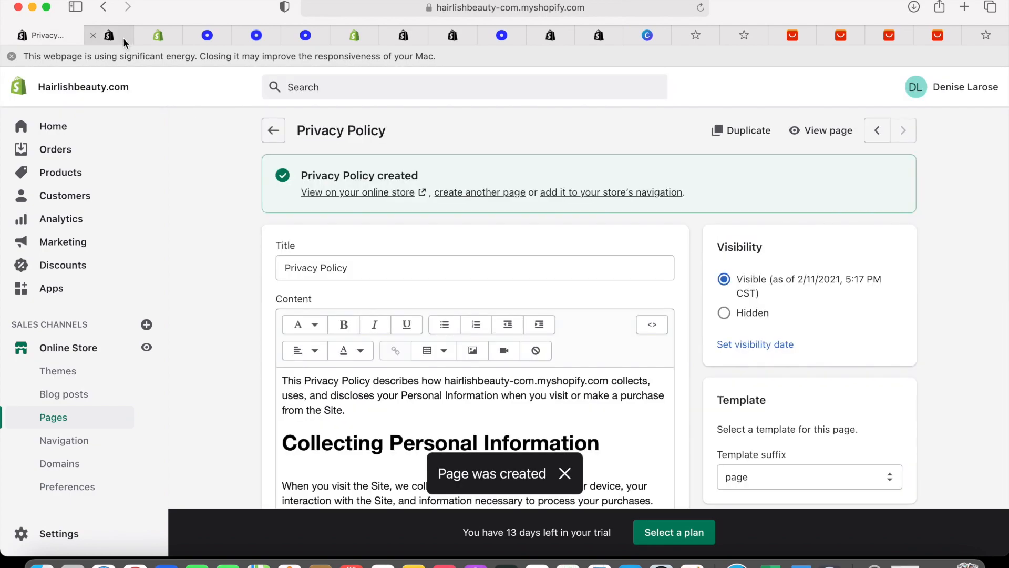
Start another new page titled 'Term Of service'
left_click(124, 42)
scroll(692, 263, "down", 10)
scroll(691, 263, "up", 5)
left_click(53, 36)
left_click(53, 417)
left_click(955, 131)
left_click(401, 204)
type("Term Of service")
scroll(360, 169, "down", 2)
Copy the terms of service text from Legal settings into the page, save it, and return to Pages
left_click(97, 35)
left_click_drag(501, 244, 970, 544)
key("super+c")
left_click(26, 36)
left_click(332, 263)
key("super+v")
scroll(331, 263, "down", 3)
left_click(893, 87)
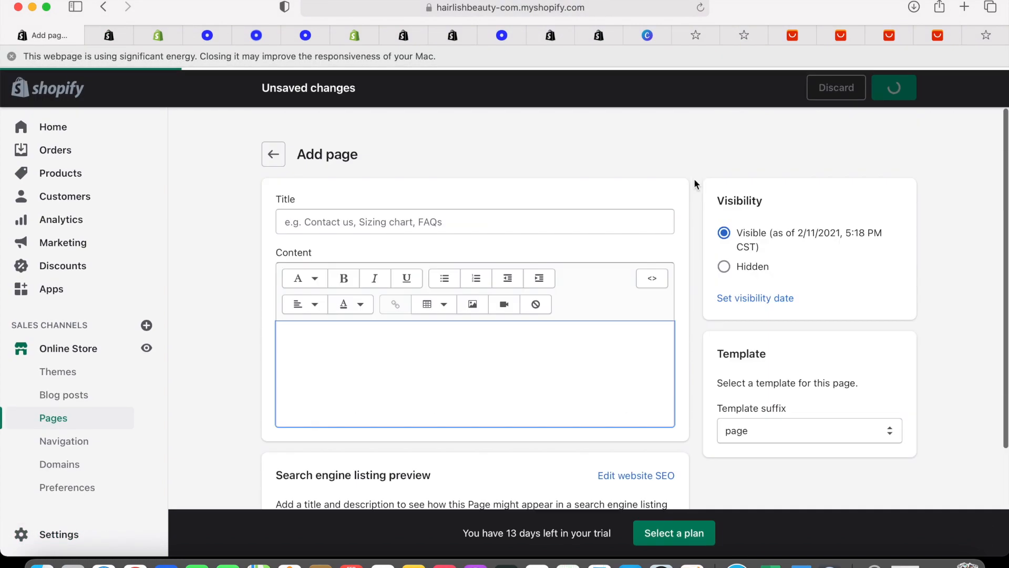
left_click(124, 37)
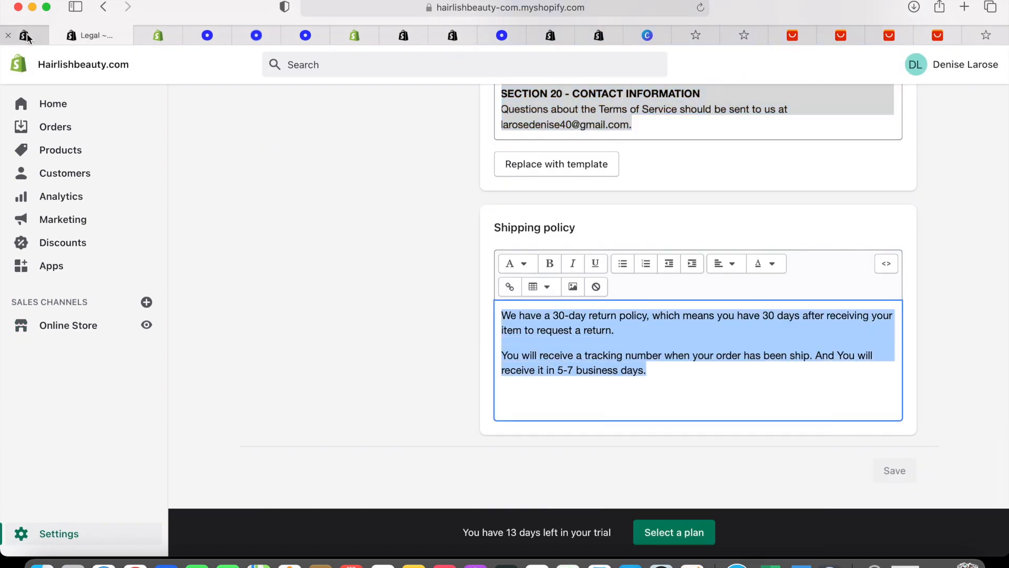
left_click(27, 36)
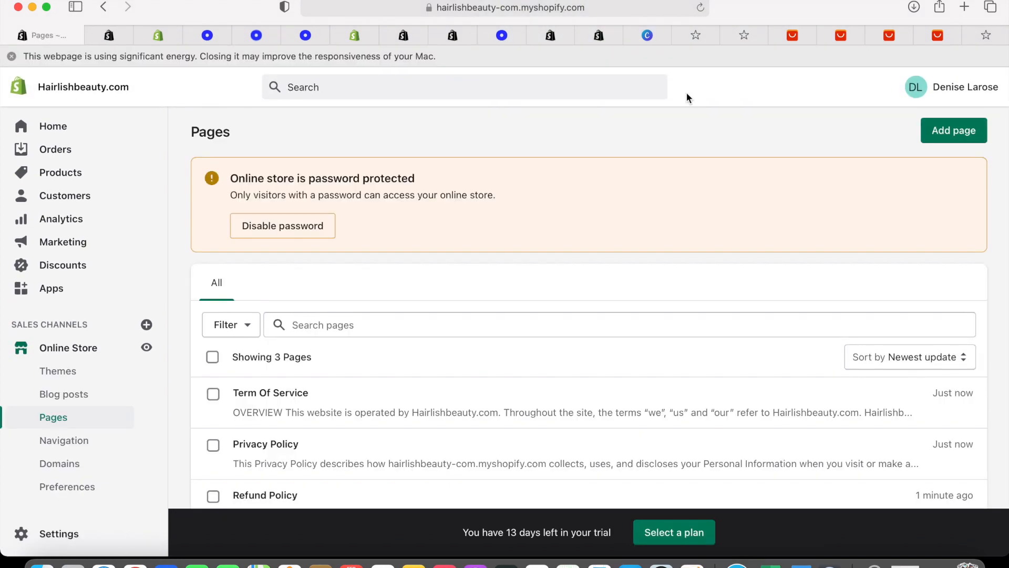
Add a 'Shipping Information' page with the pasted 30-day return and delivery text, and save it
left_click(941, 135)
left_click(392, 209)
type("Shipping Information")
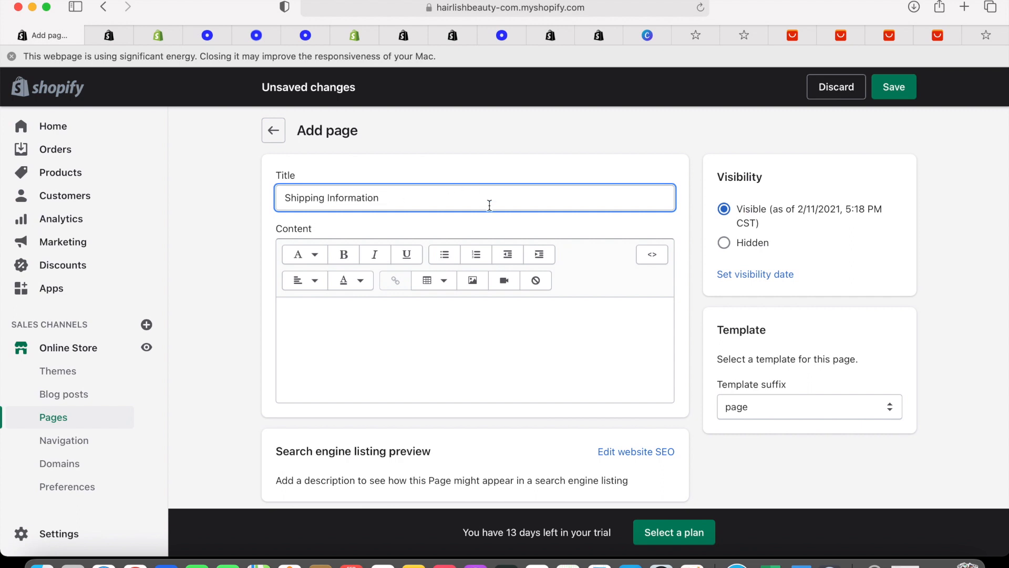
scroll(497, 223, "down", 1)
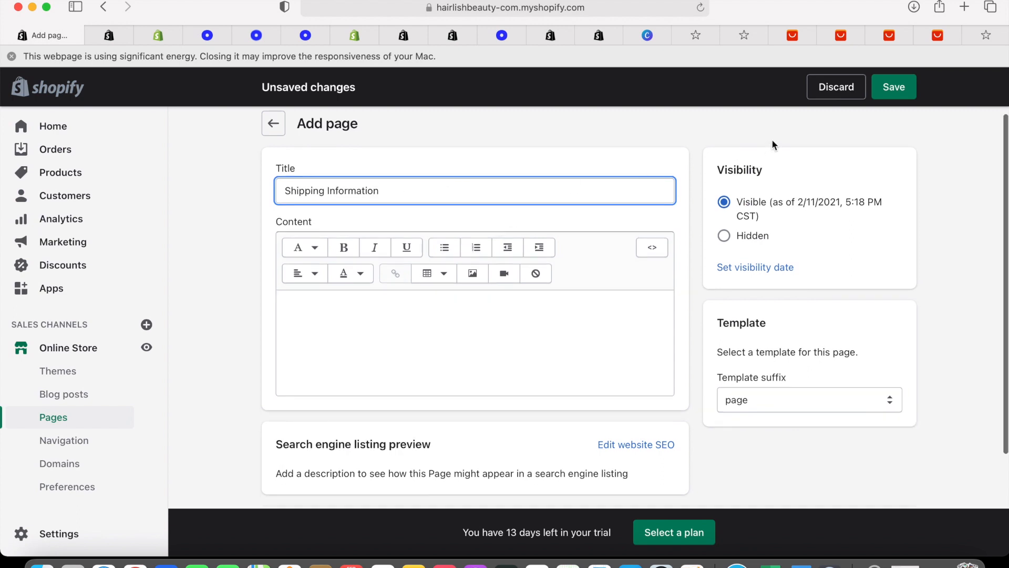
left_click(605, 309)
key("super+v")
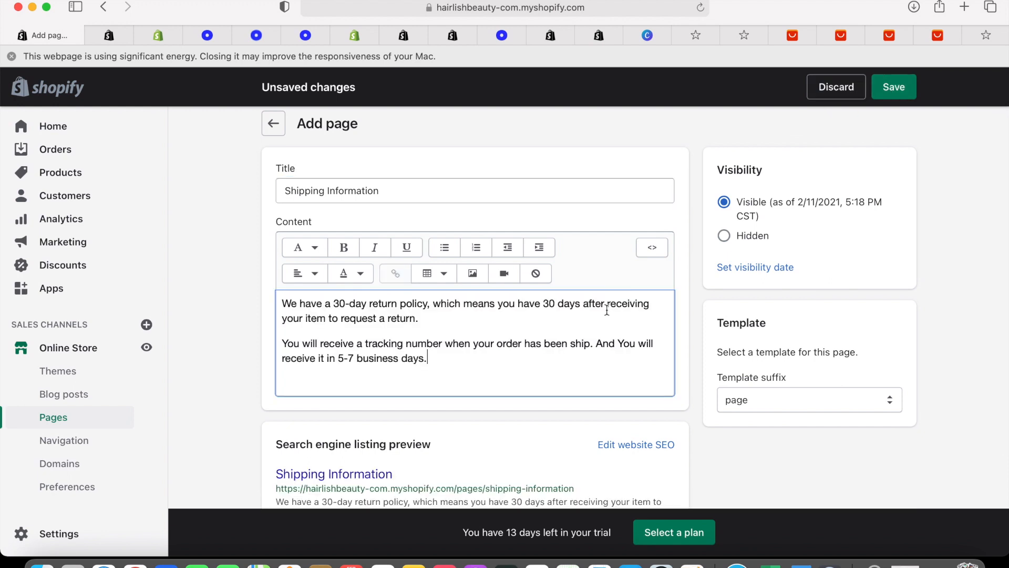
left_click(893, 86)
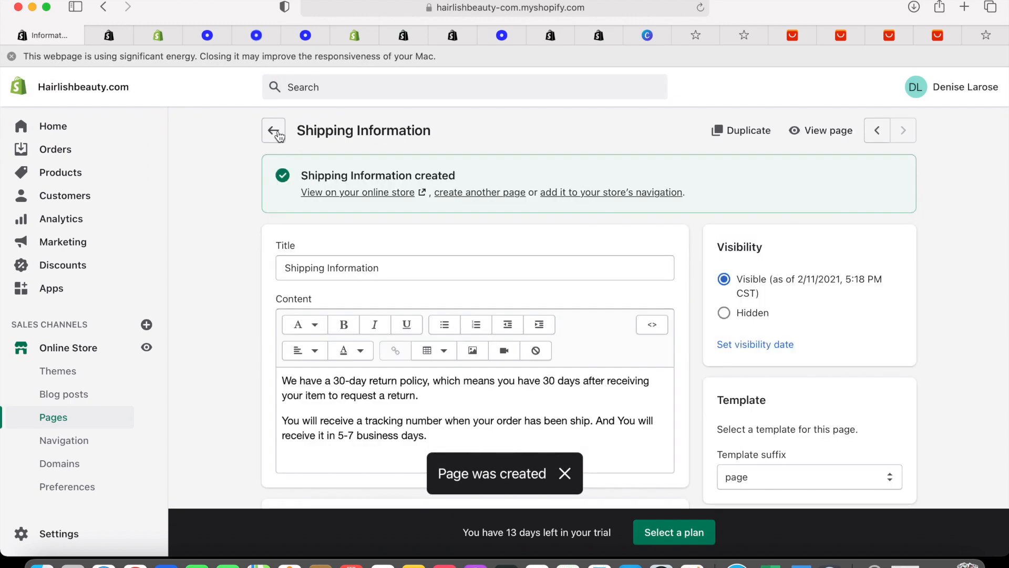
scroll(279, 135, "down", 4)
scroll(282, 136, "up", 4)
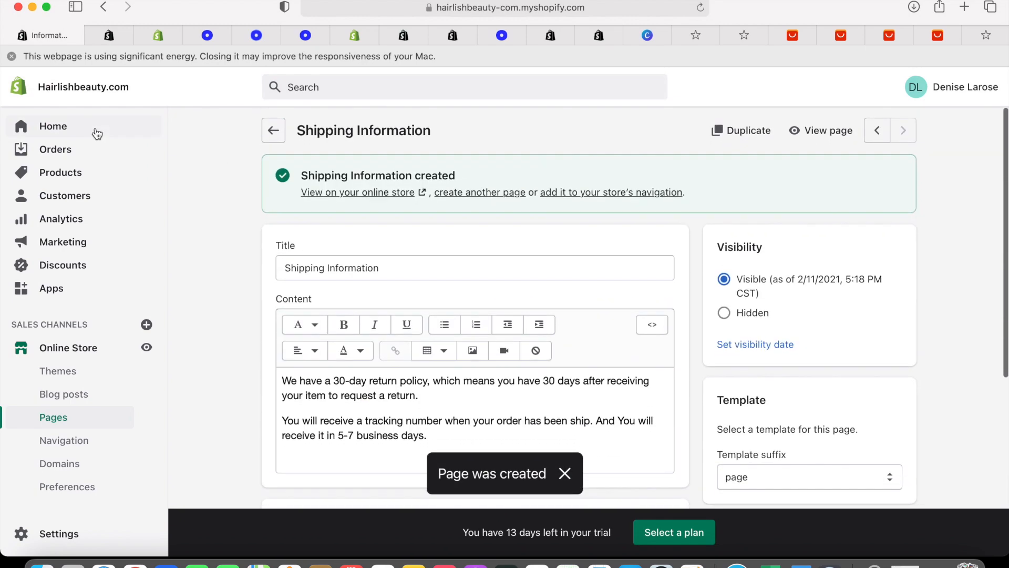
Launch the Brooklyn theme's editor from the Online Store themes library
left_click(97, 368)
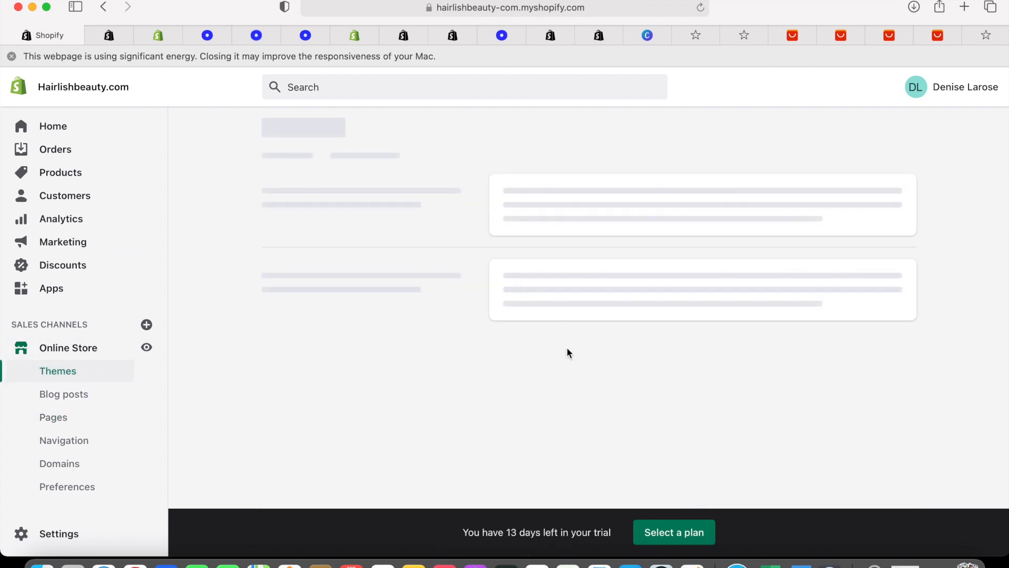
scroll(753, 349, "down", 10)
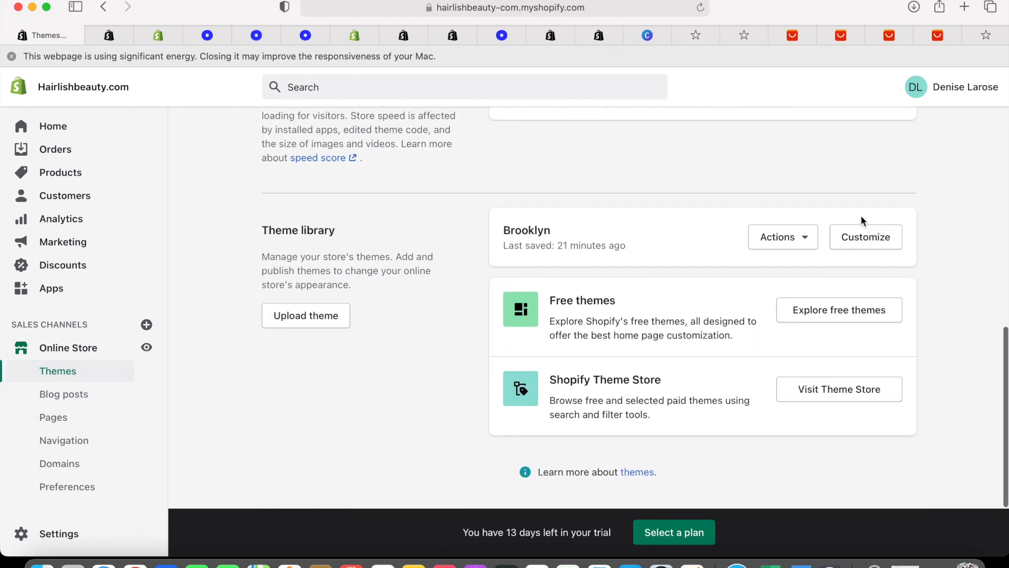
left_click(860, 239)
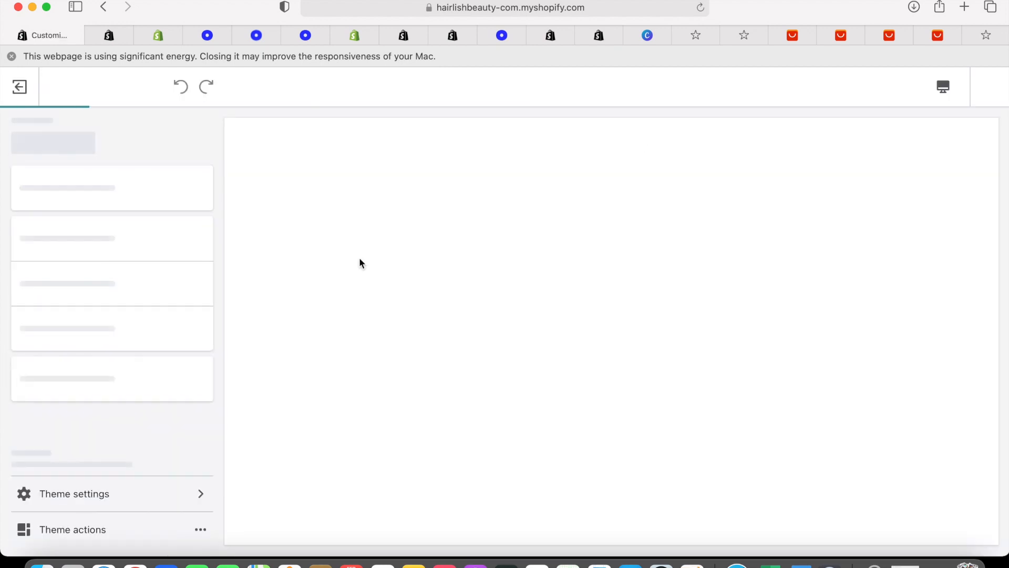
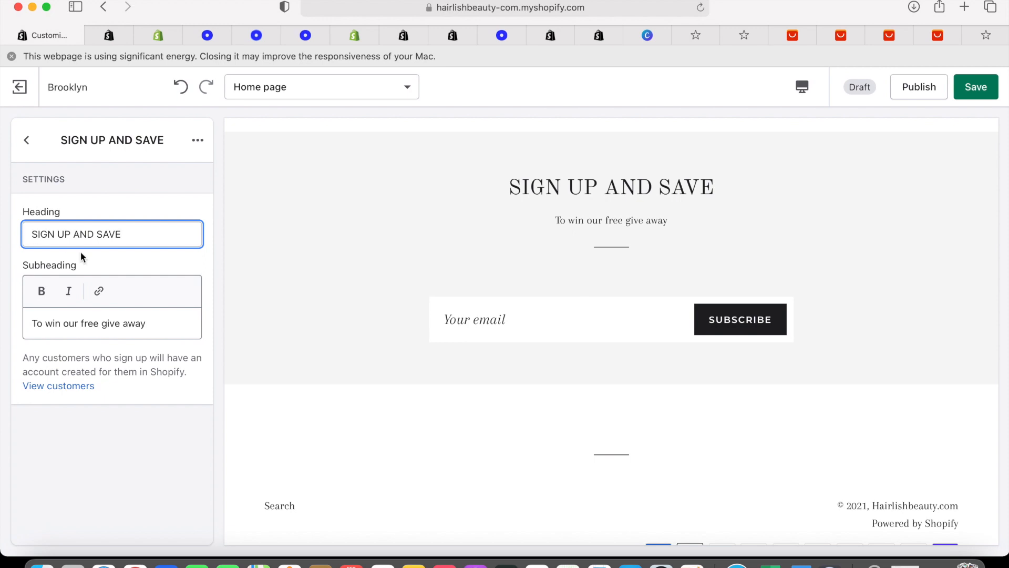
Select the newsletter's old subheading 'To win our free give away' so it can be replaced
left_click_drag(148, 325, 27, 321)
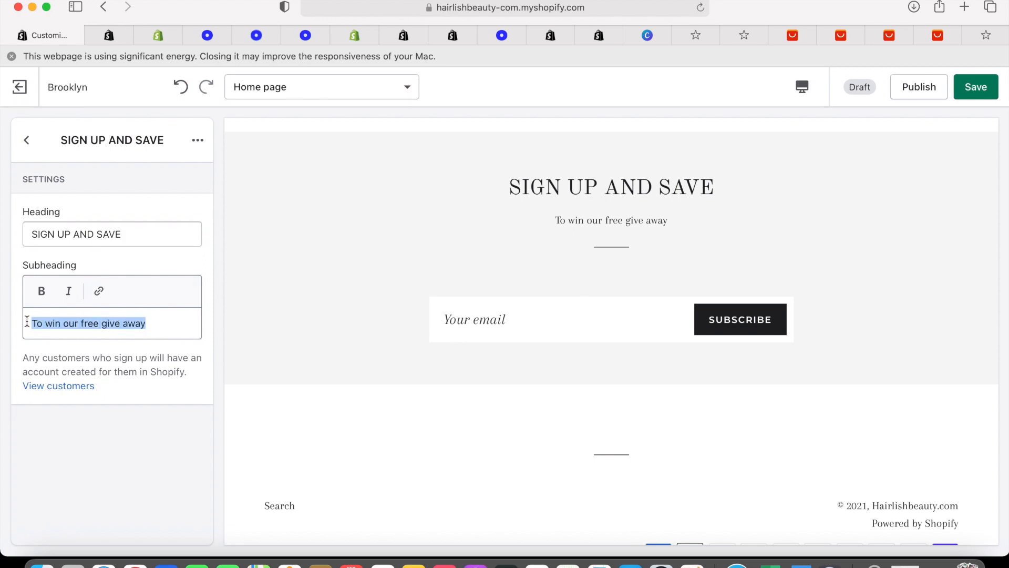
Change the subheading to 'Sign up to get special offers, and free giveawys.' and save the theme
type("S")
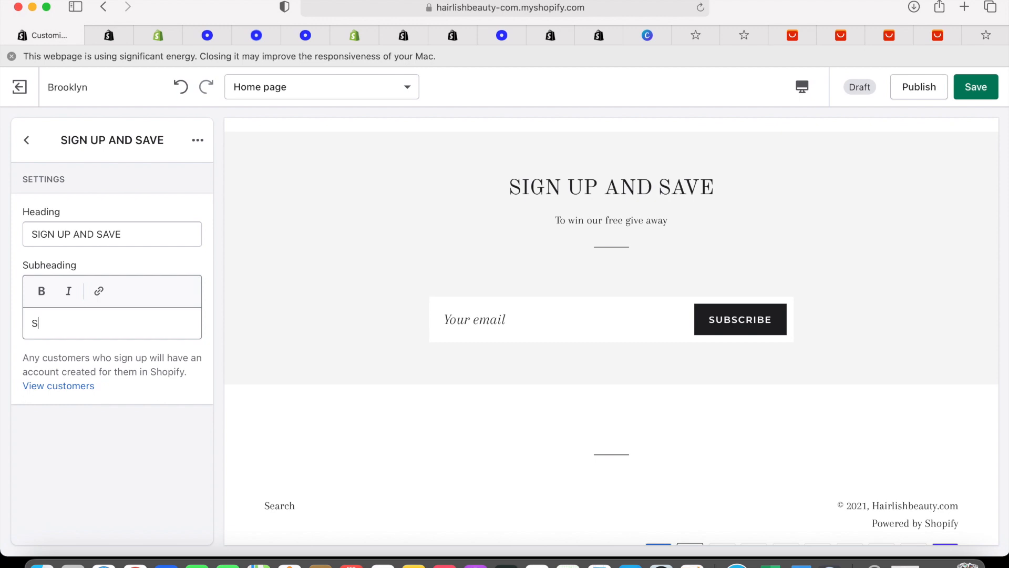
type("IGN")
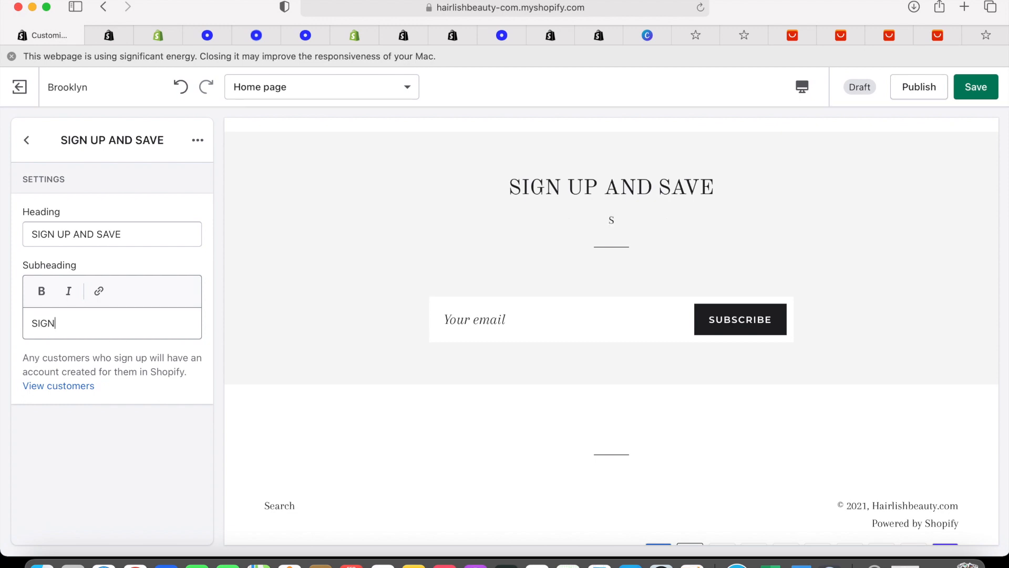
key("BackSpace")
key("BackSpace")
key("BackSpace")
type("ign up to ")
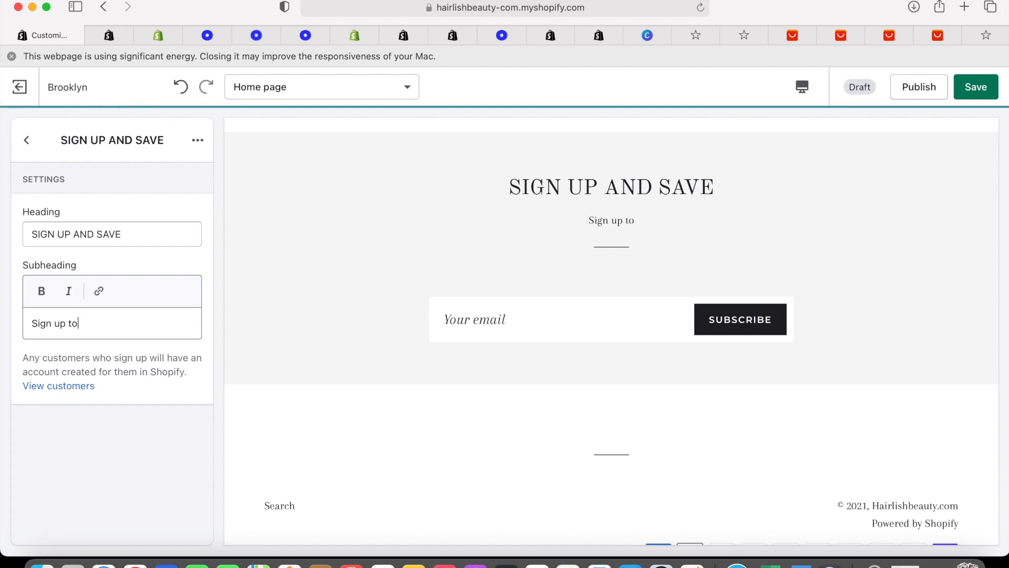
type("get s")
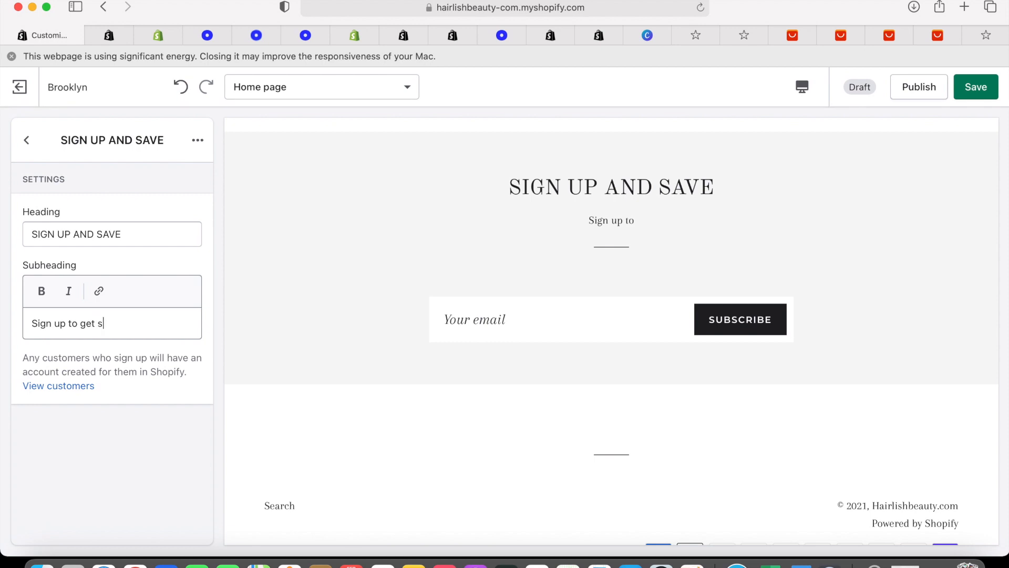
type("pecial offers")
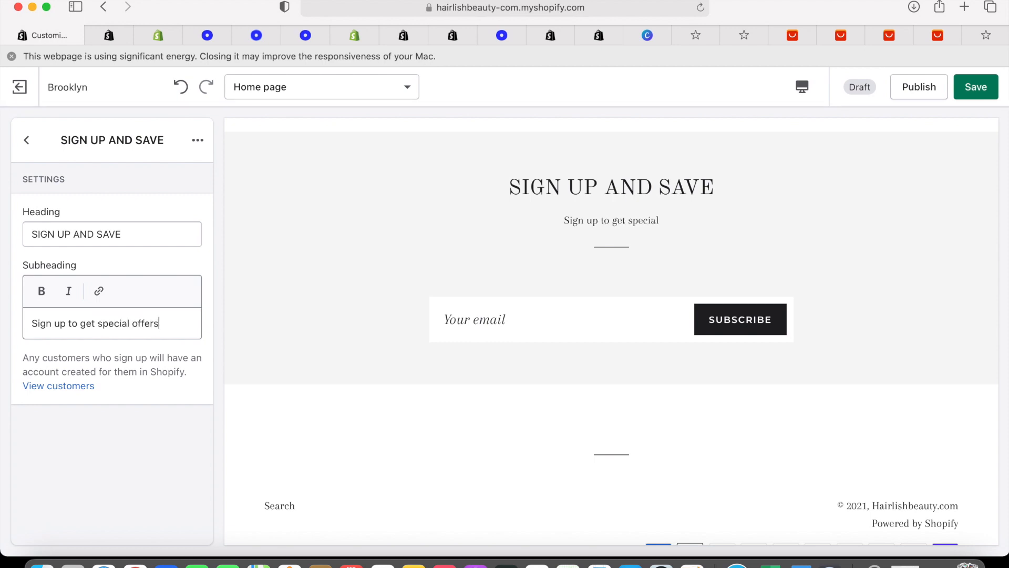
type(", and free")
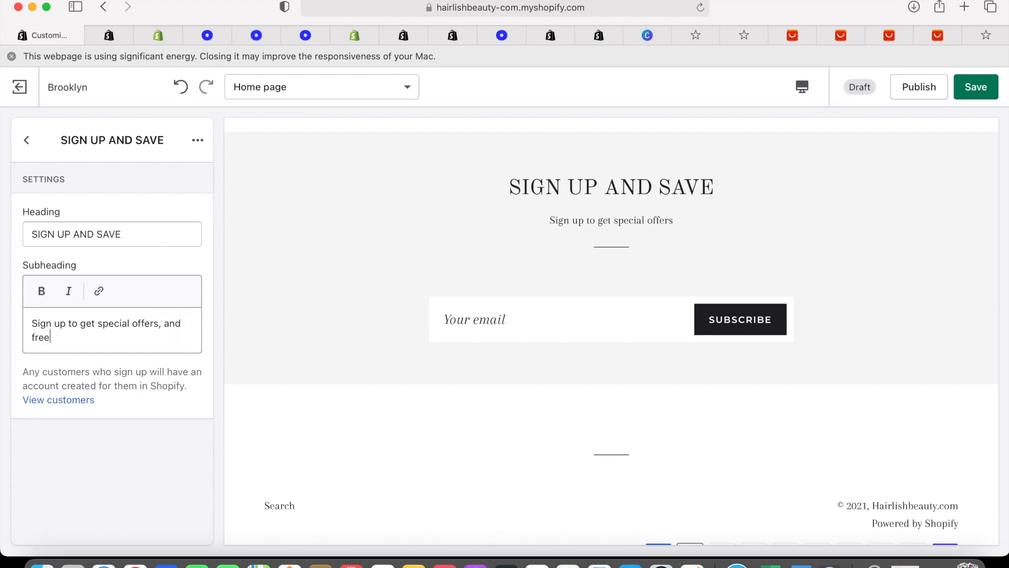
type(" giv")
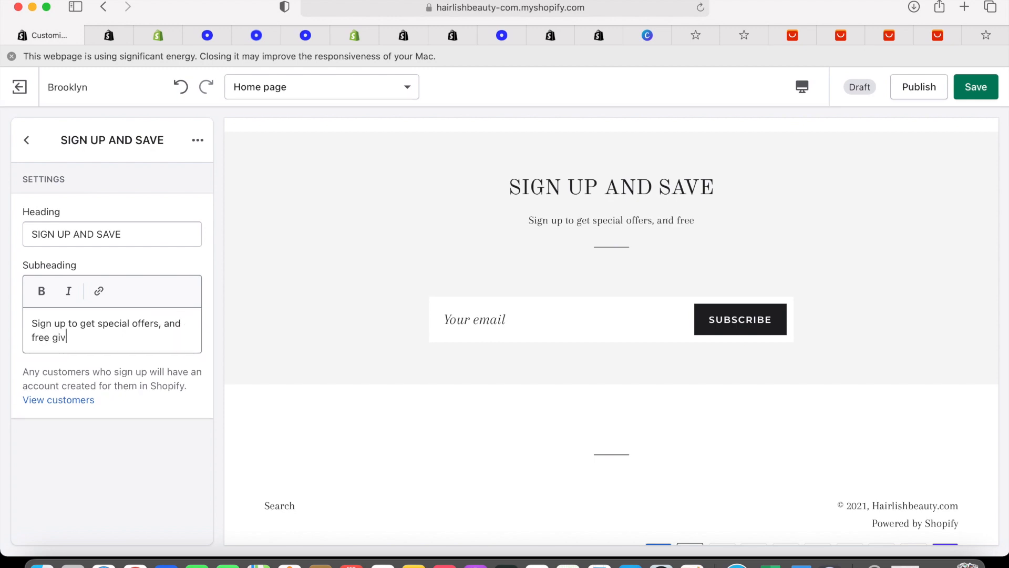
type("eawys")
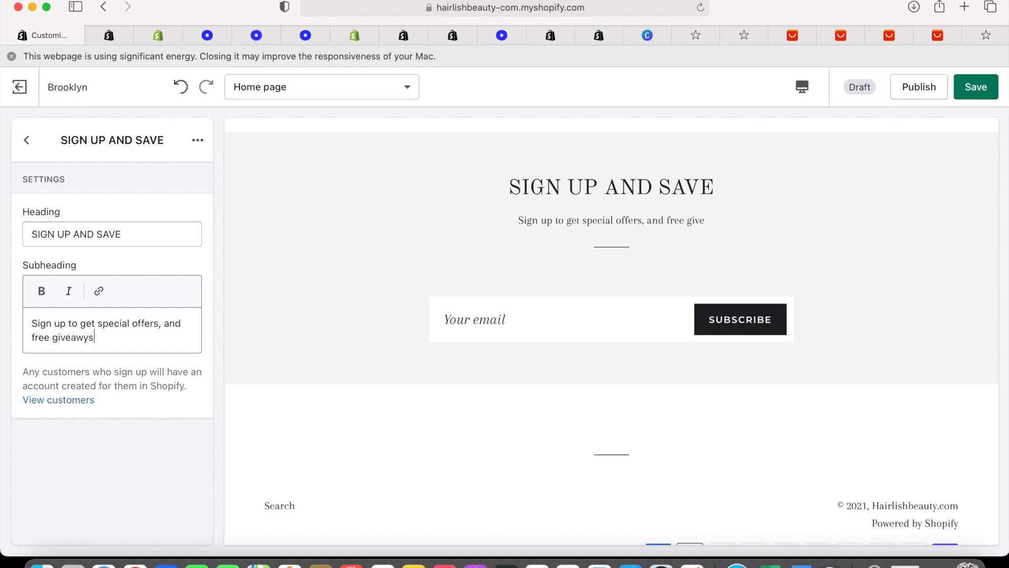
type(".")
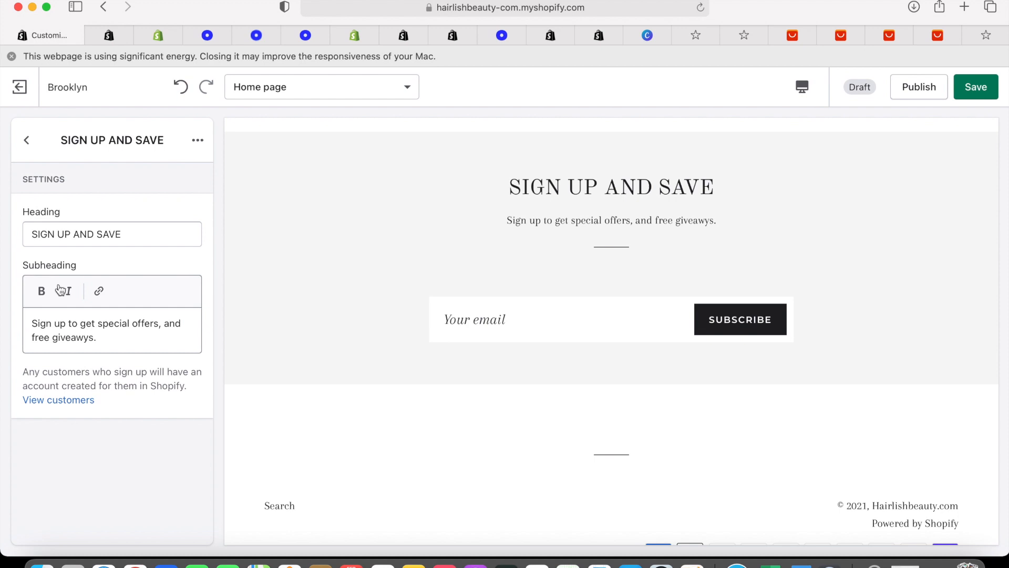
left_click(984, 99)
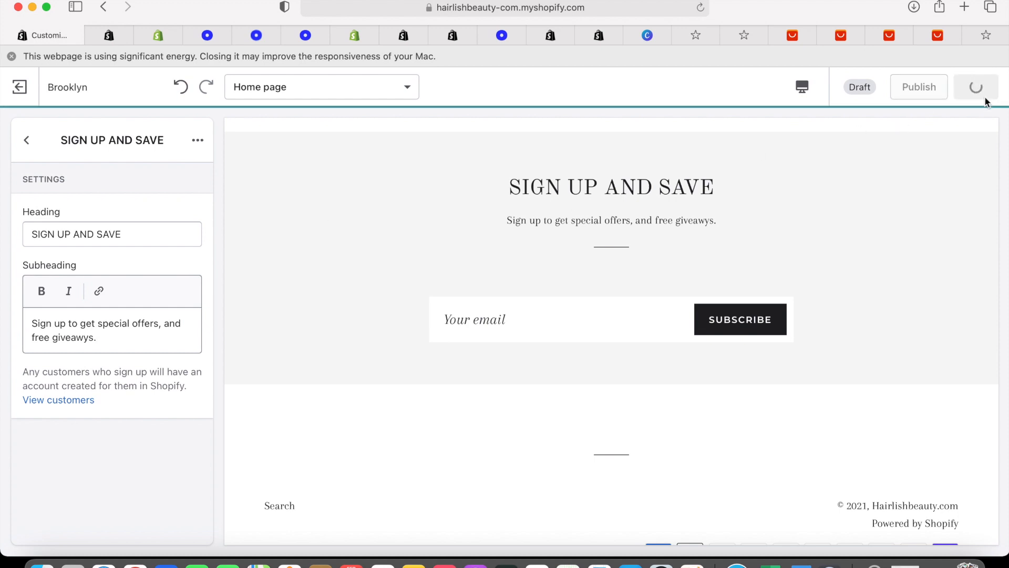
left_click(616, 318)
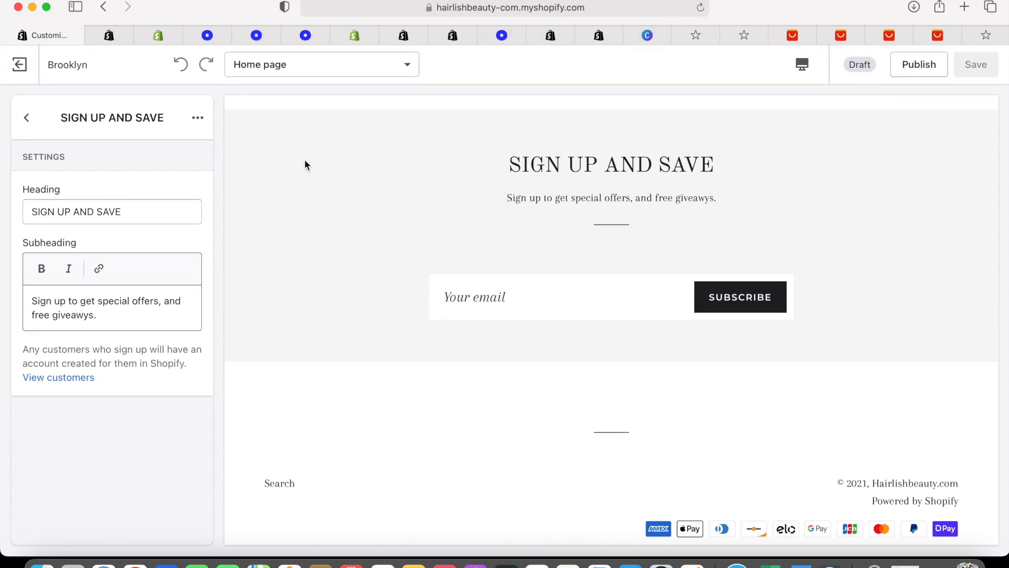
Toggle bold and italic formatting on the subheading, then return to the section list
scroll(226, 340, "down", 2)
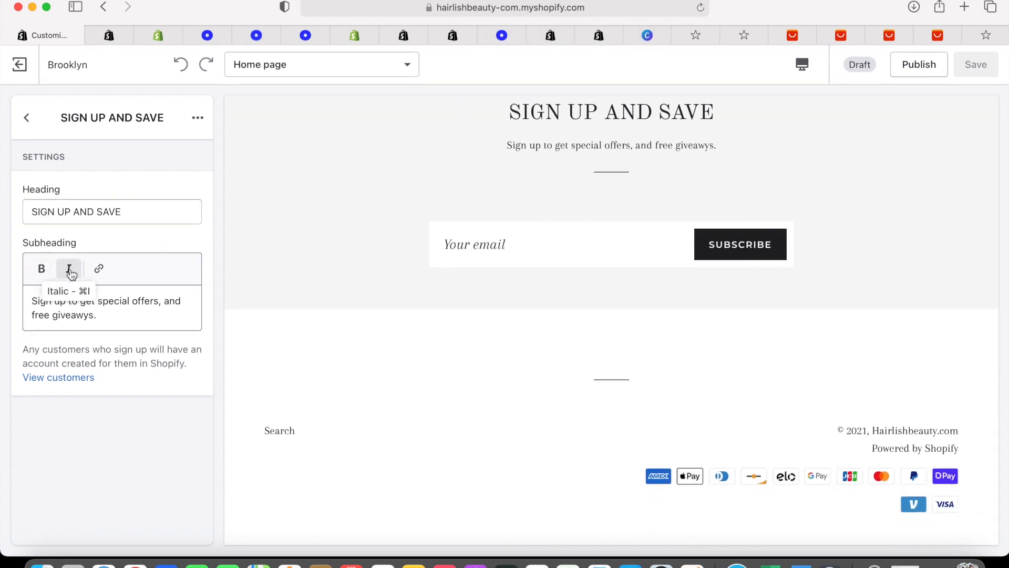
left_click(71, 270)
left_click(42, 270)
left_click(25, 119)
Create a new menu from the Footer section's menu picker
scroll(111, 266, "down", 3)
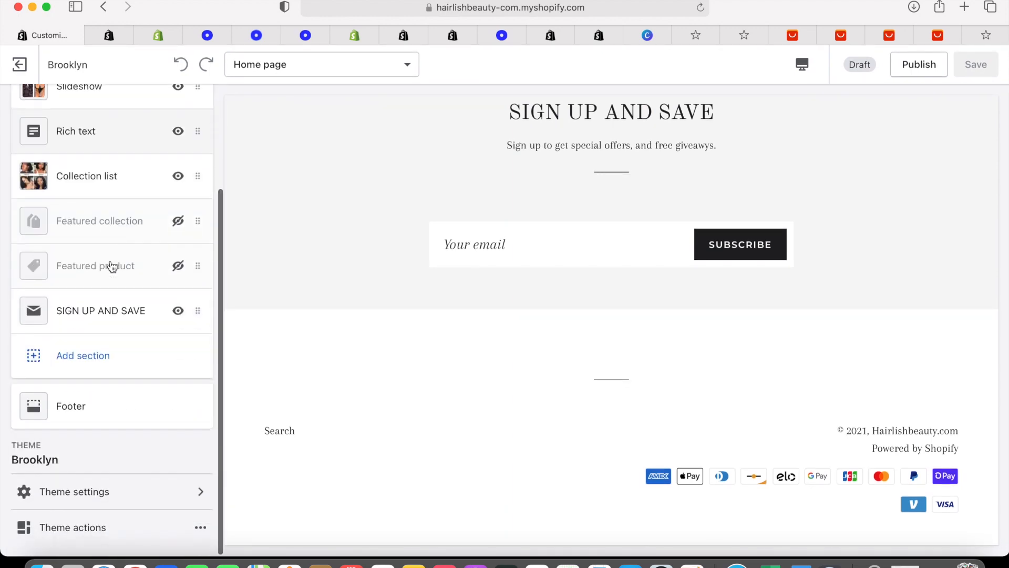
left_click(89, 410)
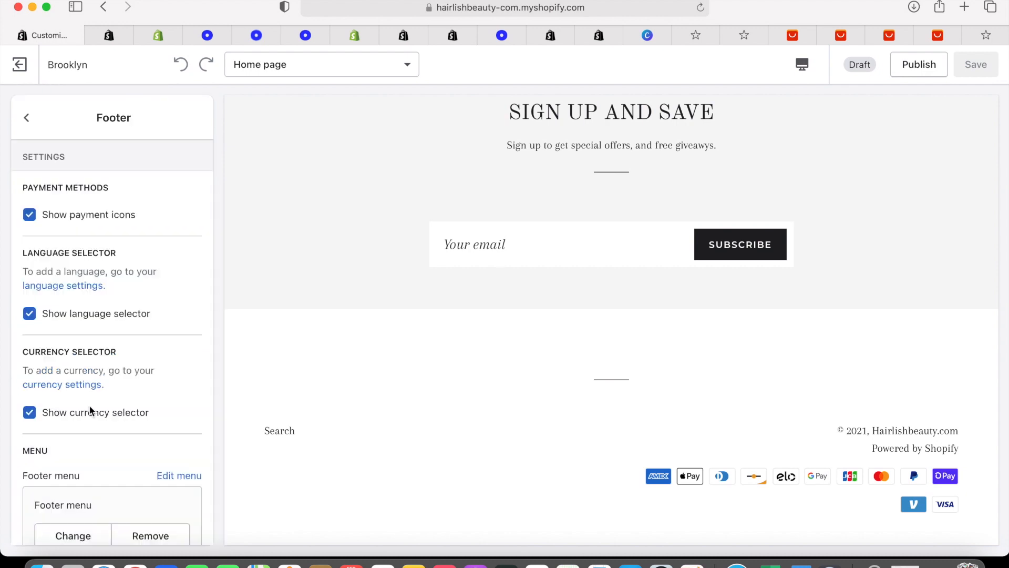
scroll(89, 410, "down", 3)
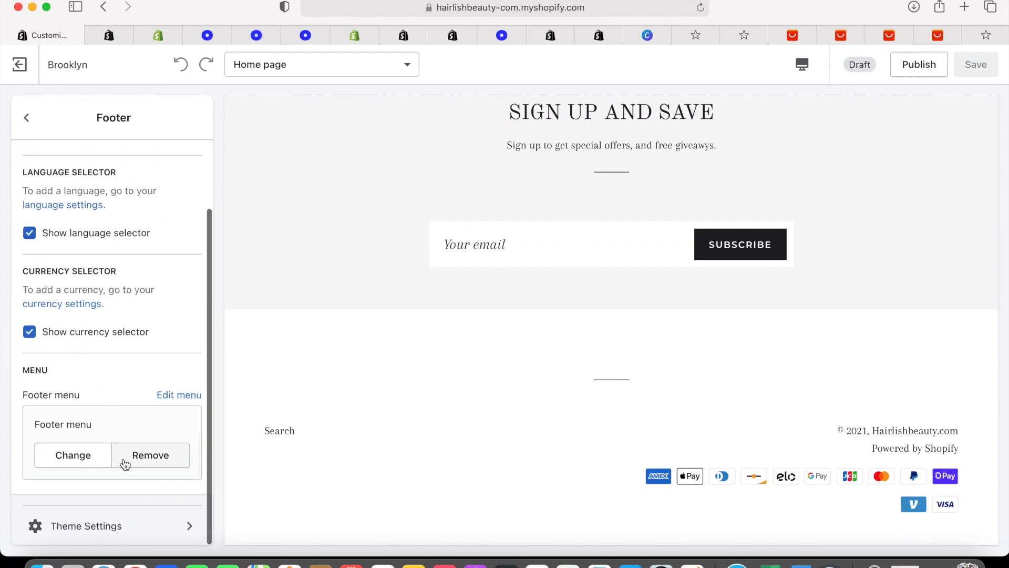
left_click(97, 457)
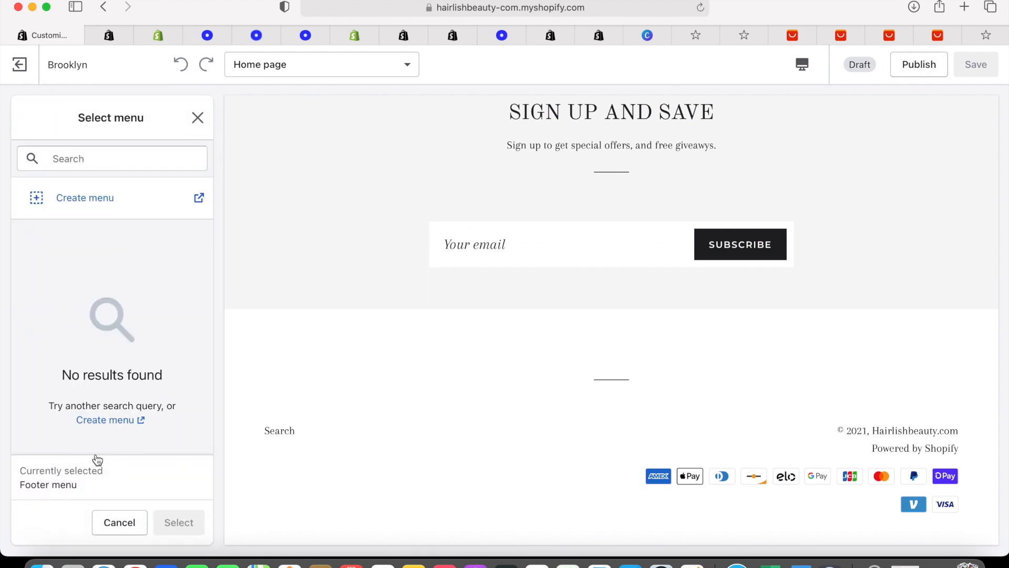
left_click(95, 194)
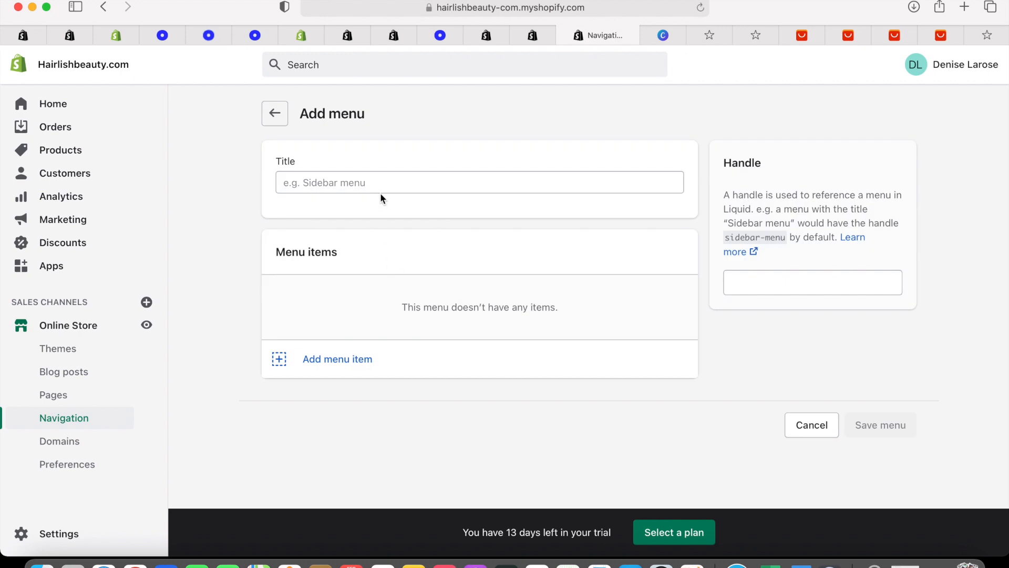
Add a new menu item named 'Refund Policy'
left_click(322, 368)
left_click(339, 312)
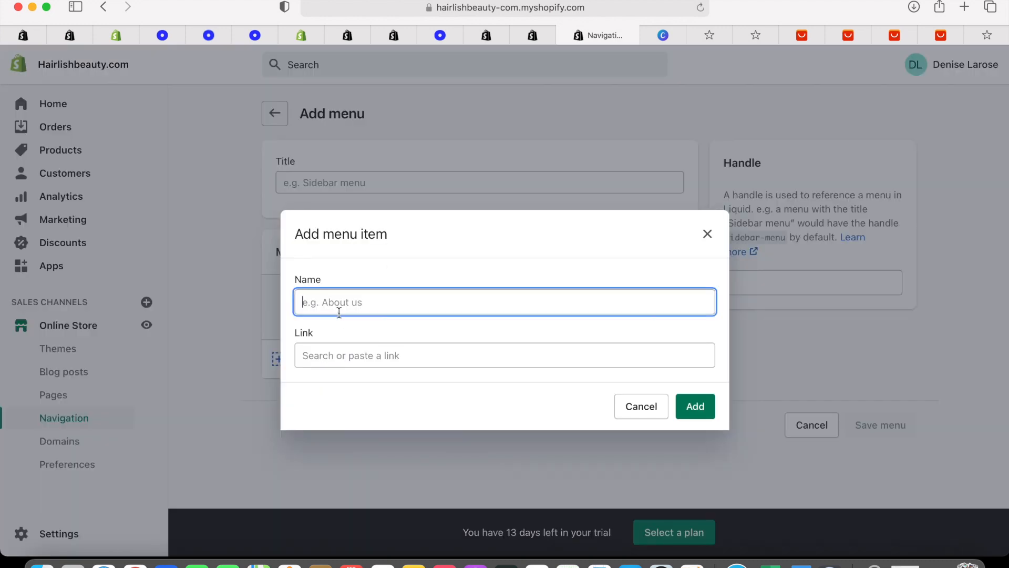
type("Sh")
key("BackSpace")
type("Refund Policy")
Set the item's link to Search by mistake, then clear that link
left_click(346, 352)
scroll(398, 220, "down", 1)
scroll(398, 221, "up", 1)
scroll(399, 221, "down", 1)
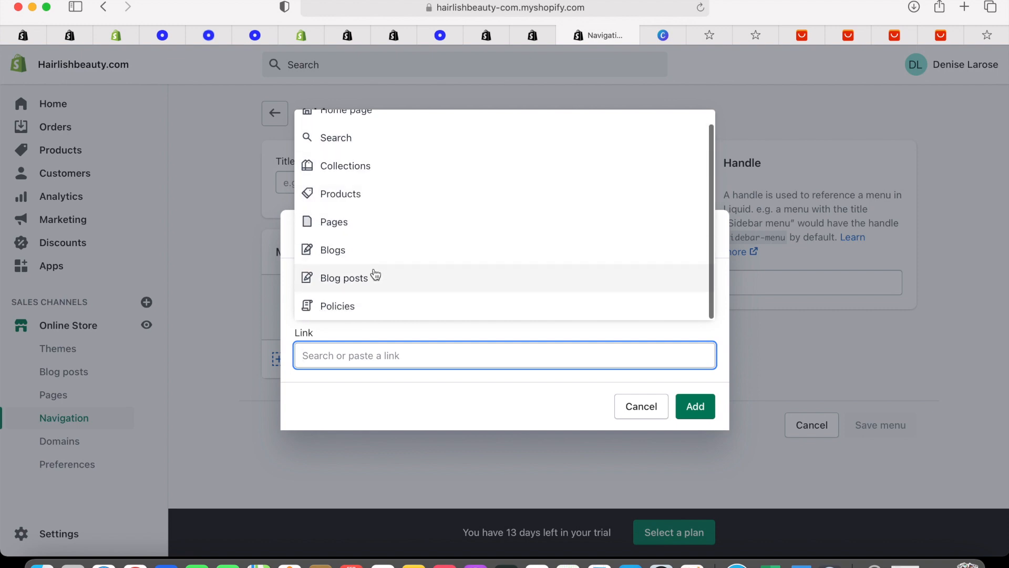
left_click(382, 139)
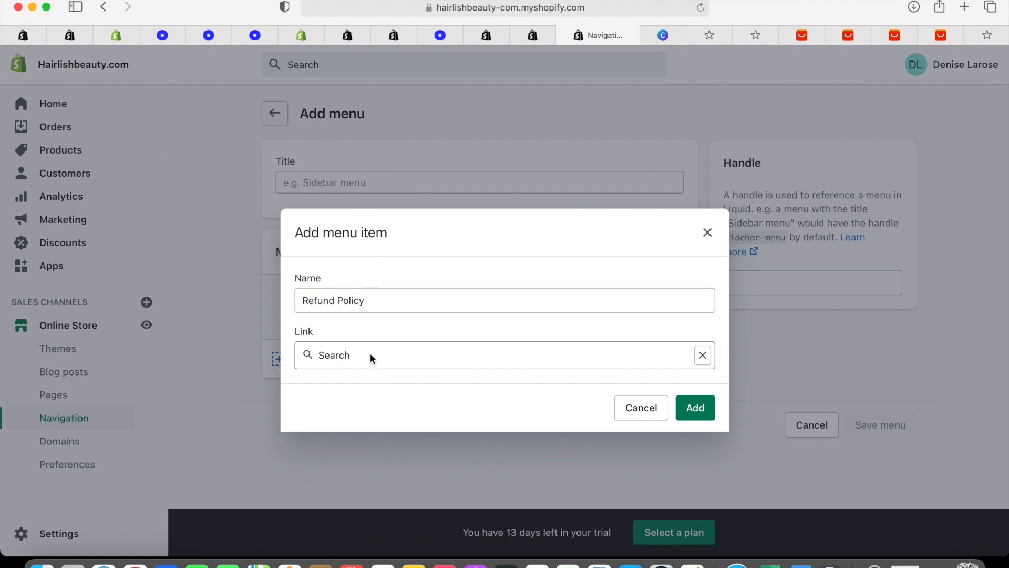
double_click(355, 362)
left_click(355, 362)
double_click(354, 361)
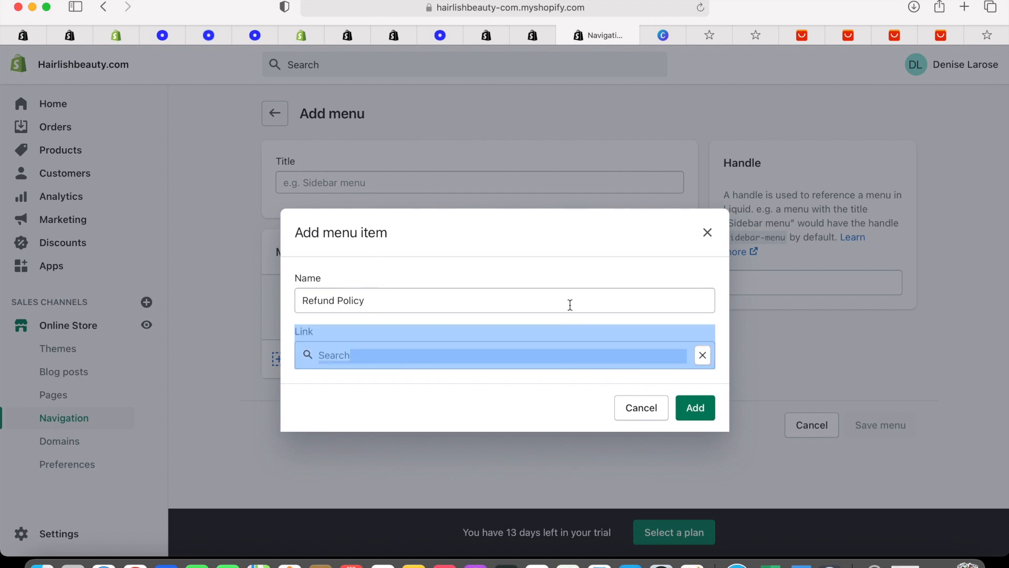
left_click(570, 305)
double_click(446, 362)
left_click(703, 355)
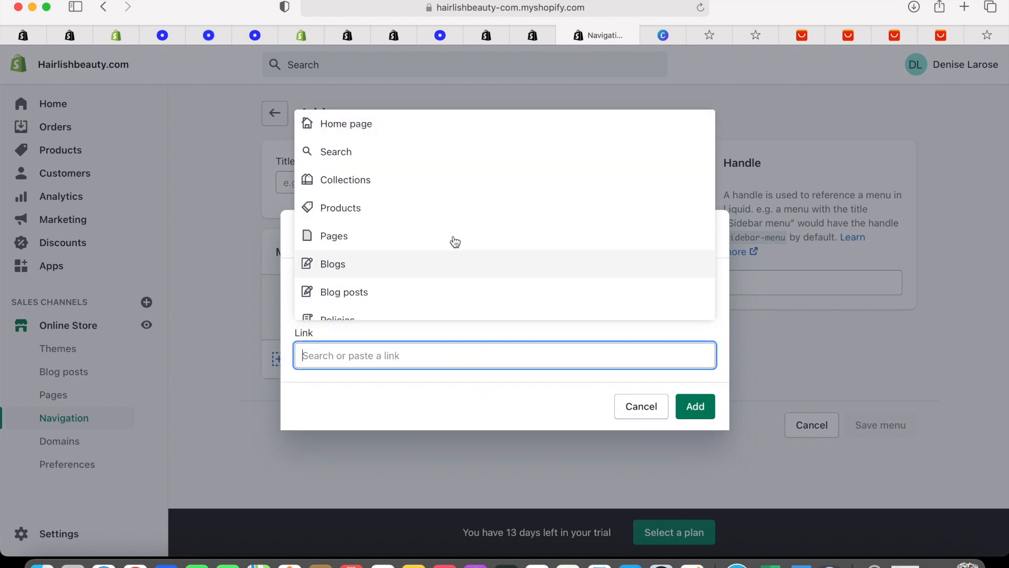
Link the item to the Refund Policy page, add it, and try saving the menu
scroll(455, 242, "down", 1)
left_click(440, 220)
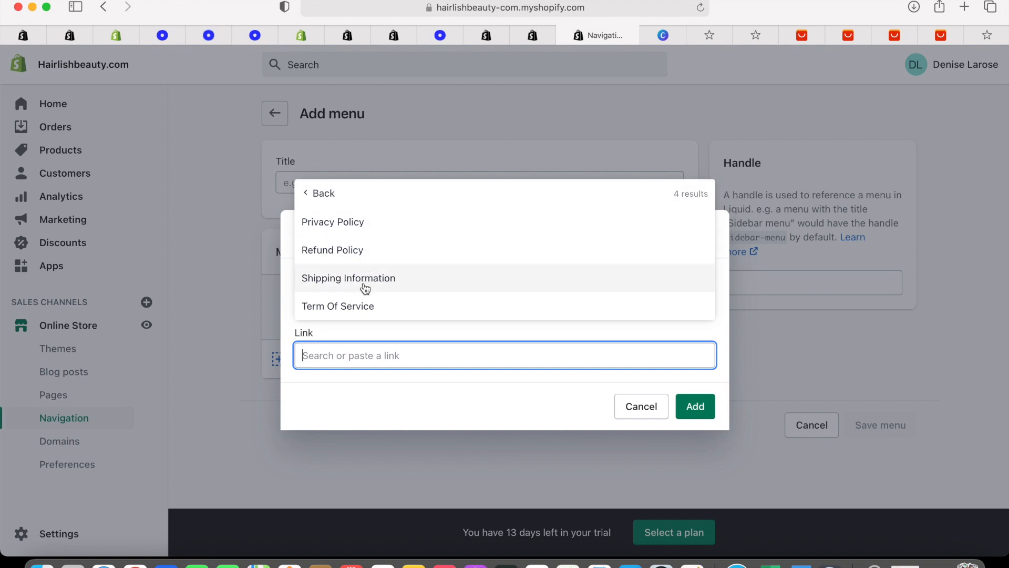
left_click(372, 250)
left_click(701, 407)
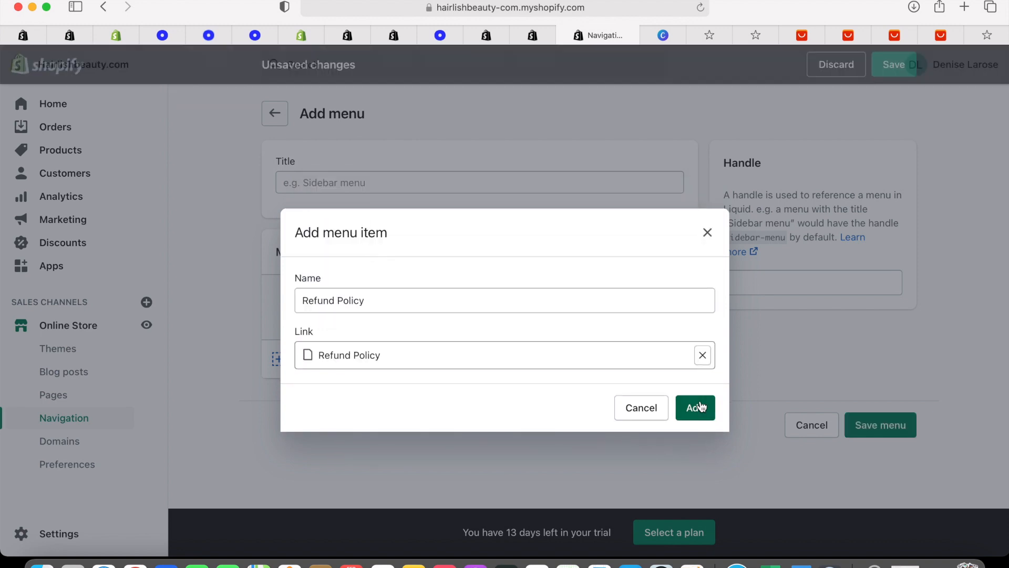
left_click(883, 402)
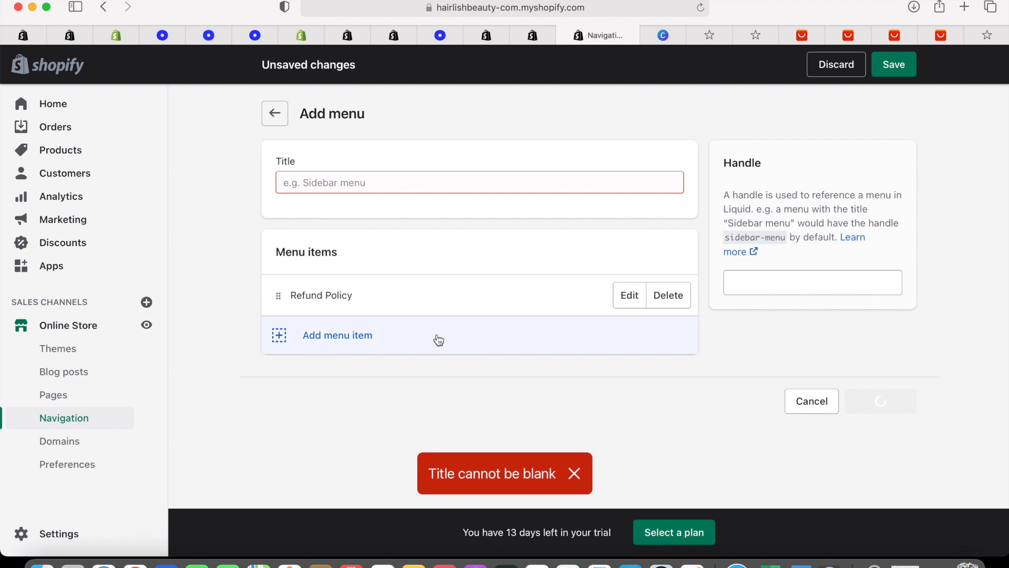
Add a PRIVACY POLICY menu item linked to the Privacy Policy page
left_click(401, 187)
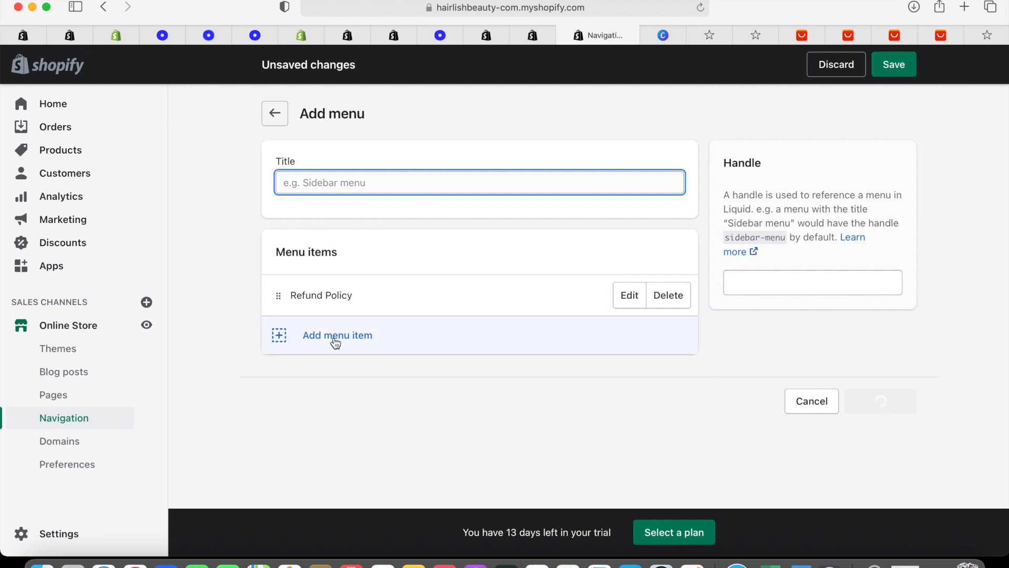
left_click(334, 340)
left_click(339, 301)
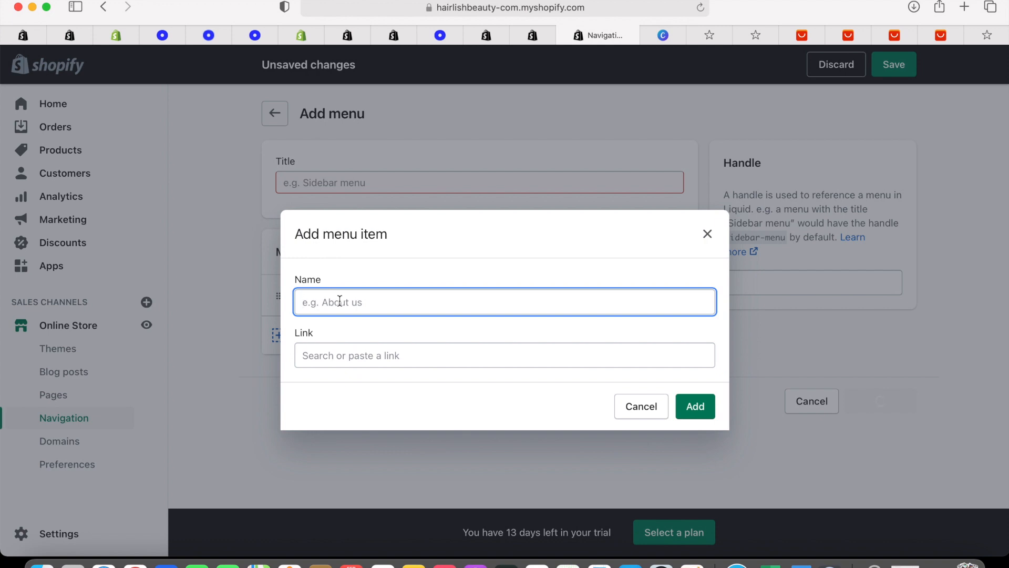
type("Privacy")
key("BackSpace")
key("BackSpace")
key("BackSpace")
key("BackSpace")
key("BackSpace")
key("BackSpace")
type("RIVACY POLICY")
left_click(458, 349)
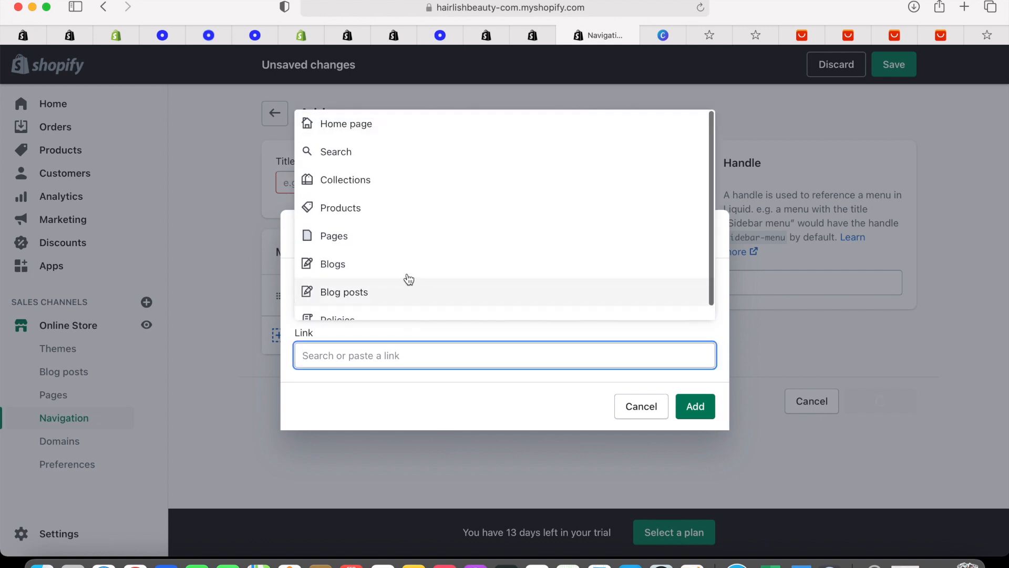
left_click(397, 243)
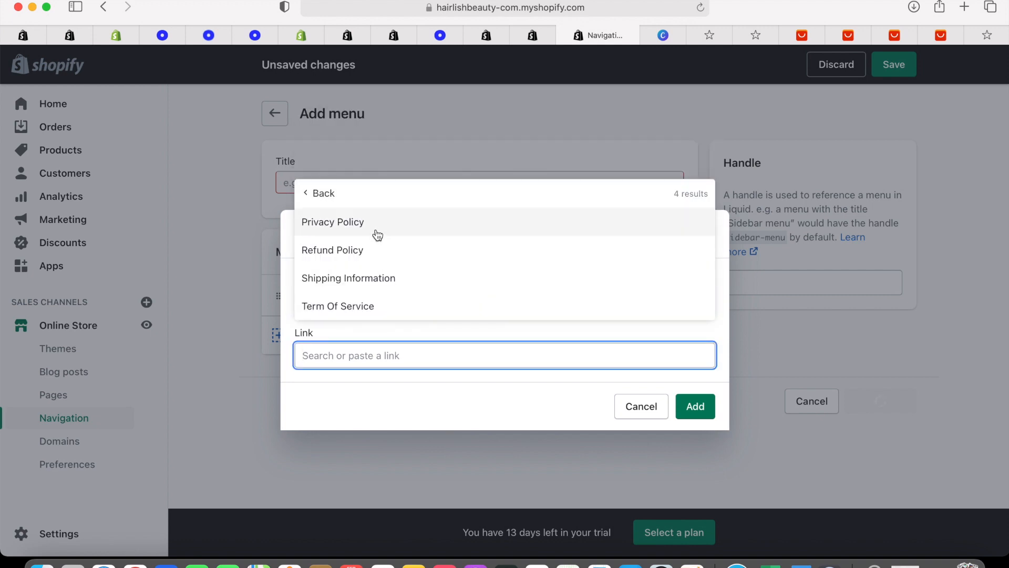
left_click(376, 231)
left_click(694, 409)
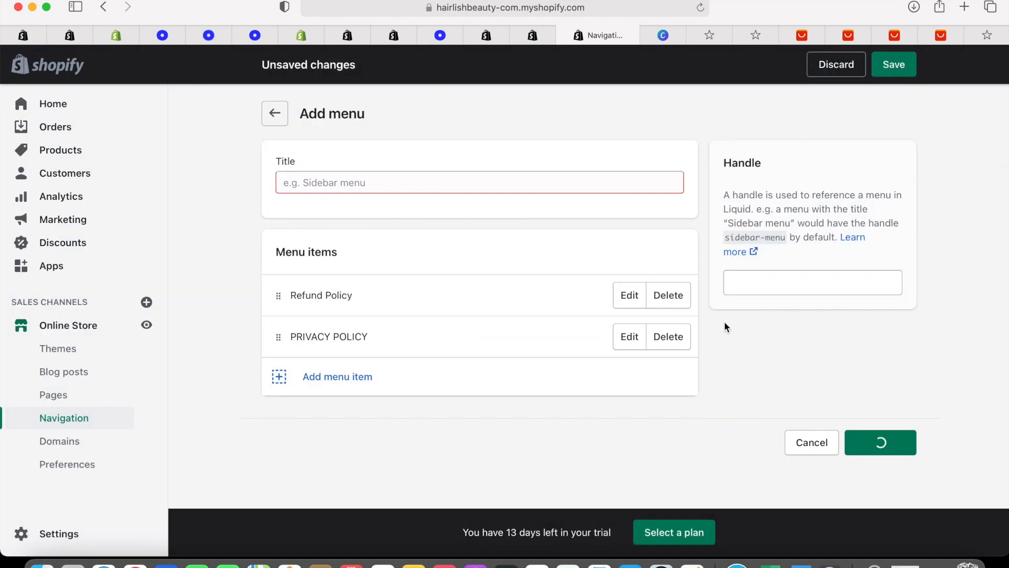
left_click(315, 377)
Add a TERM OF SERVICE menu item linked to the Term Of Service page
left_click(323, 298)
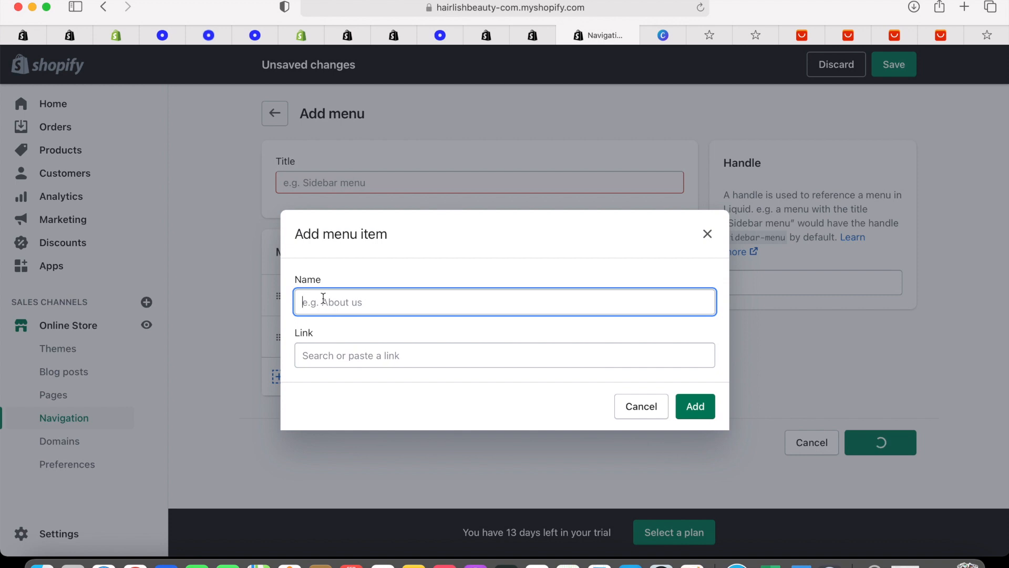
type("TER")
type("R")
type("M")
key("BackSpace")
key("BackSpace")
key("BackSpace")
type("erm O")
key("BackSpace")
key("BackSpace")
key("BackSpace")
key("BackSpace")
key("BackSpace")
type("ERM OF SERVICE")
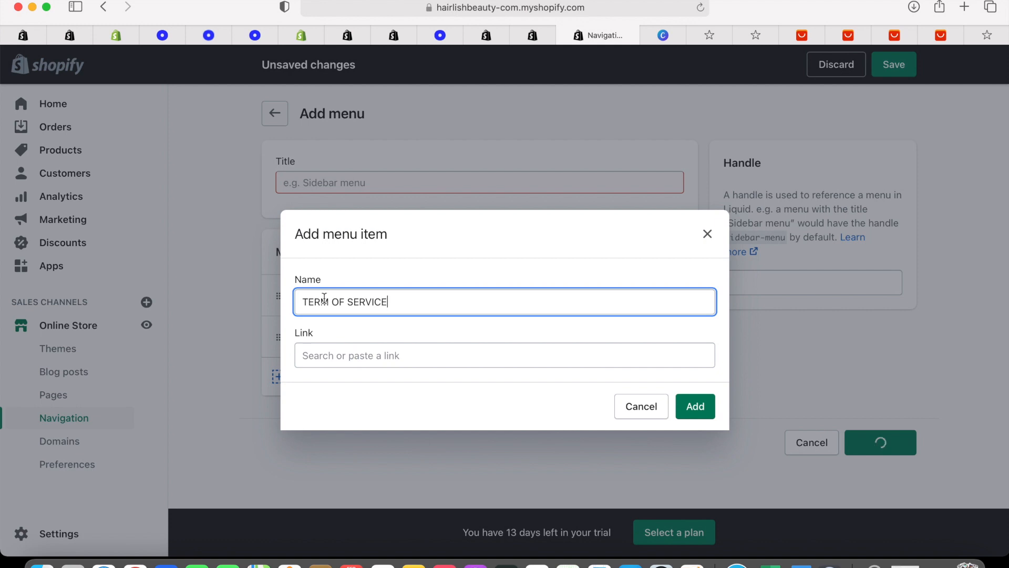
left_click(367, 354)
left_click(376, 237)
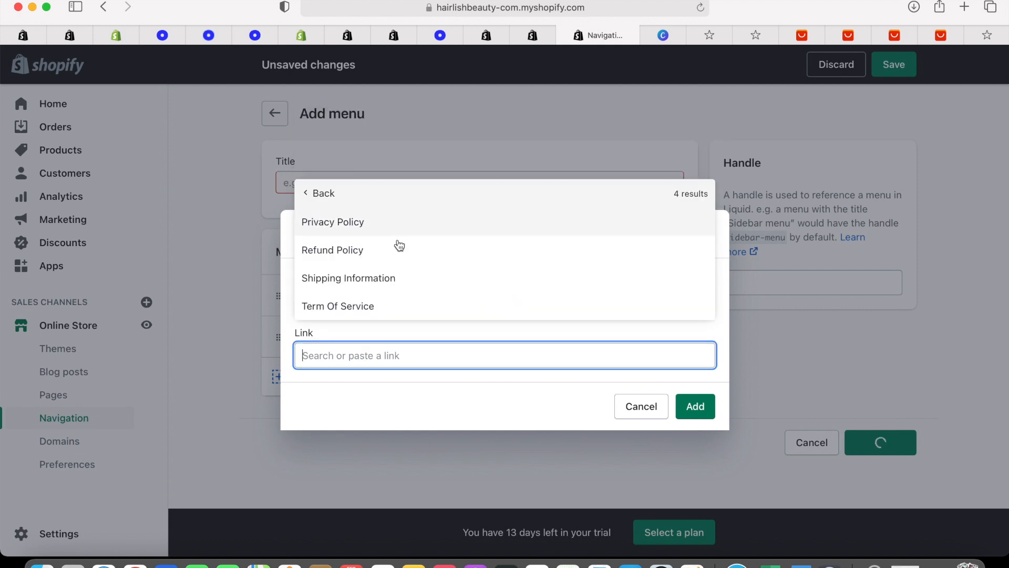
left_click(393, 301)
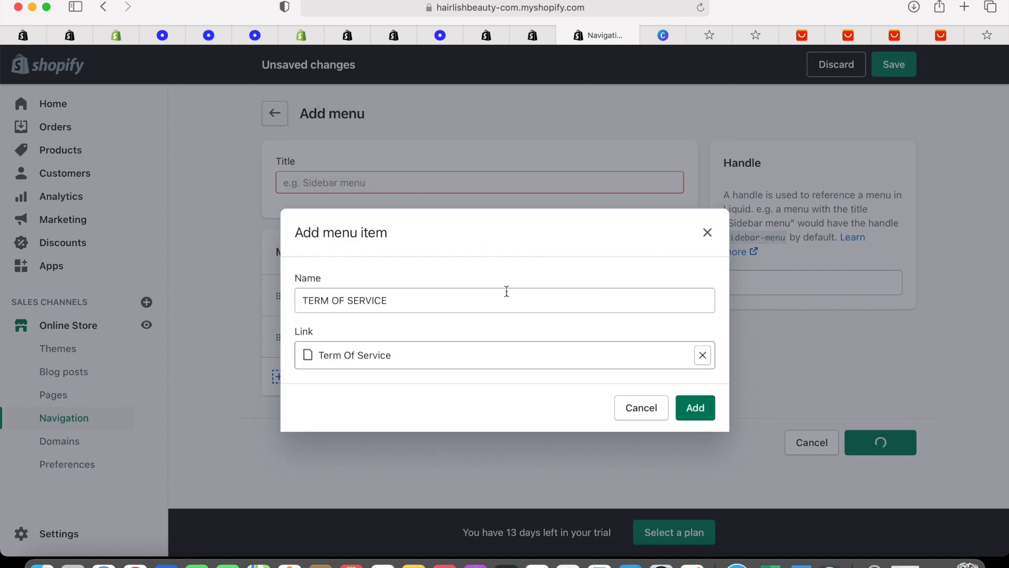
left_click(687, 408)
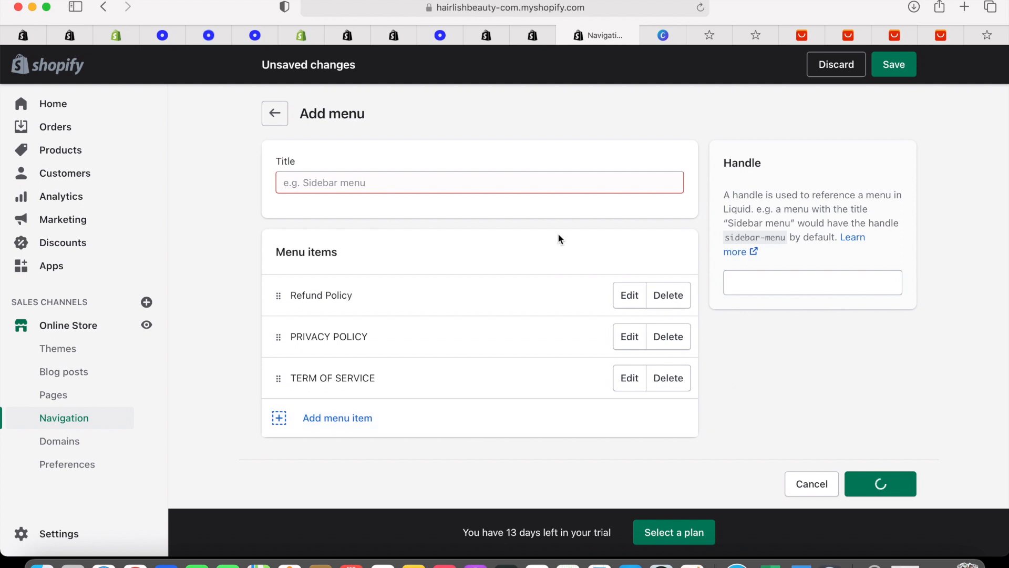
Add a SHIPPING INFORMATION item linked to the Shipping Information page and try saving the menu
left_click(338, 417)
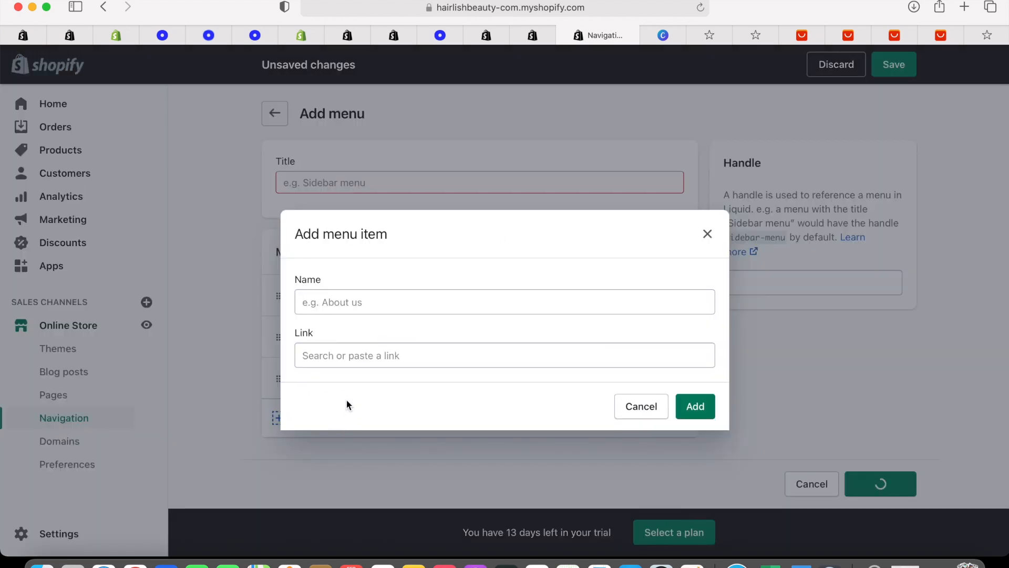
left_click(360, 302)
type("Shi")
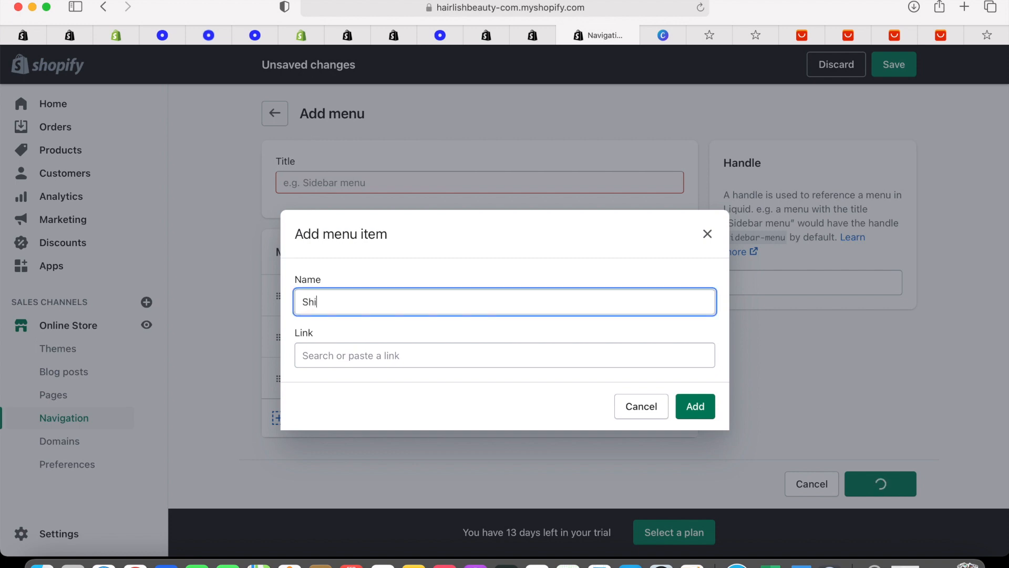
type("pping Infom")
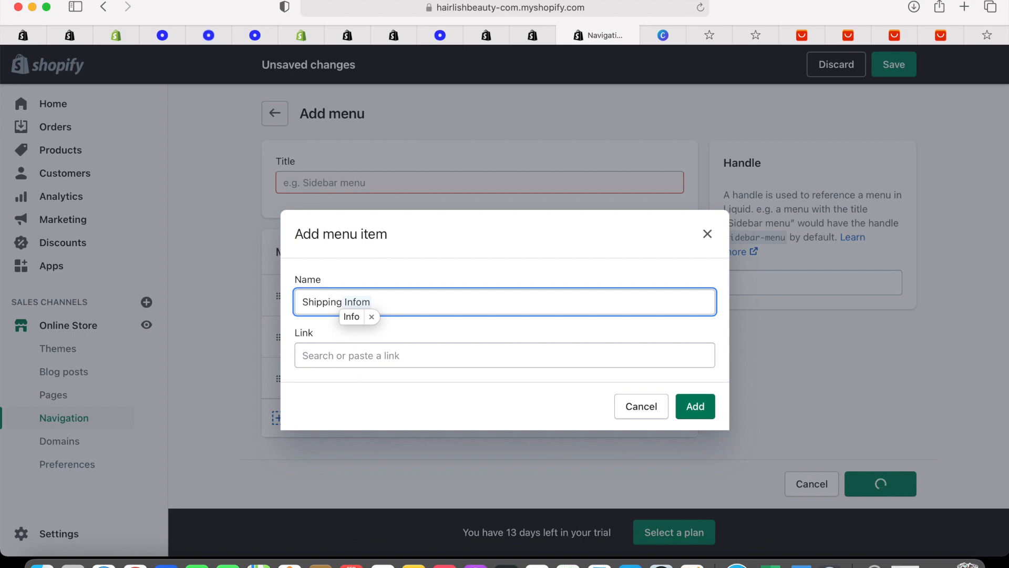
key("BackSpace")
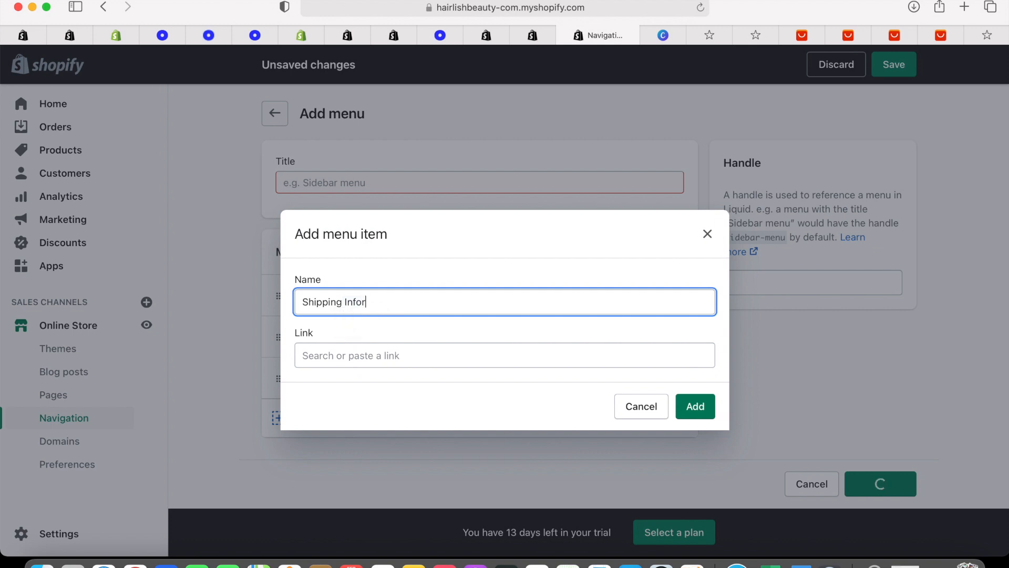
type("rmation")
left_click_drag(301, 304, 440, 313)
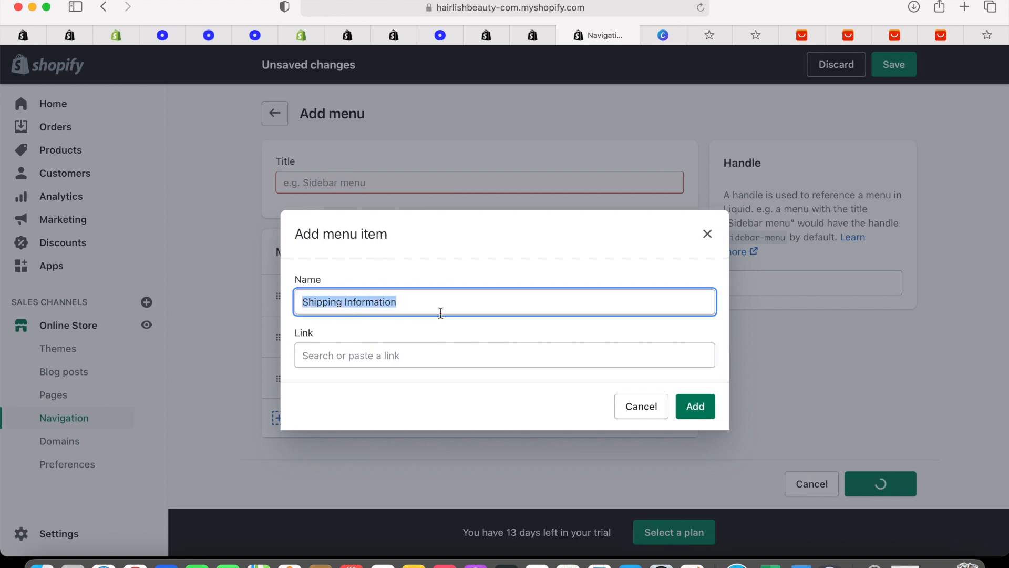
type("SHIPPING INF")
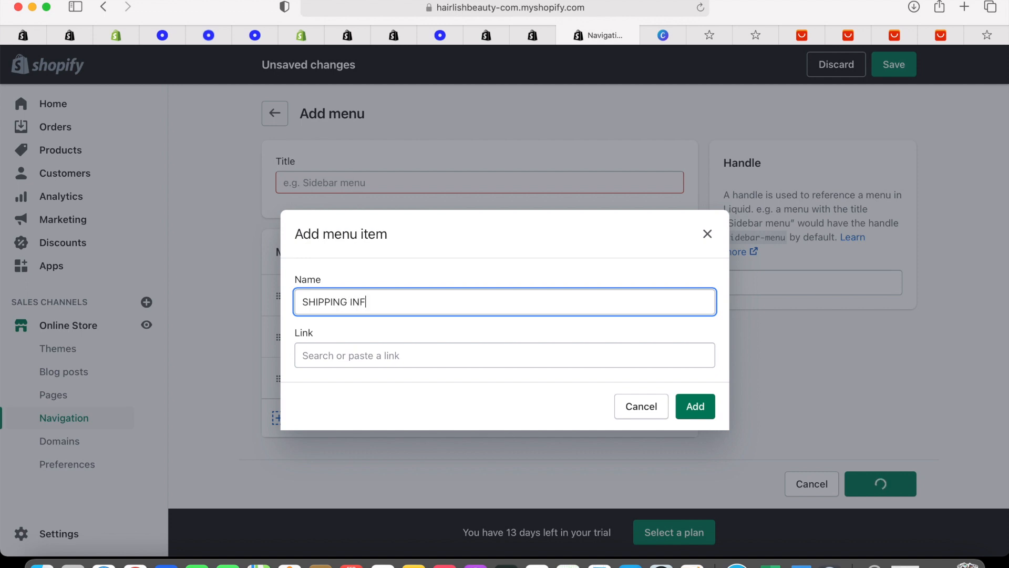
type("ORMATION")
left_click(466, 356)
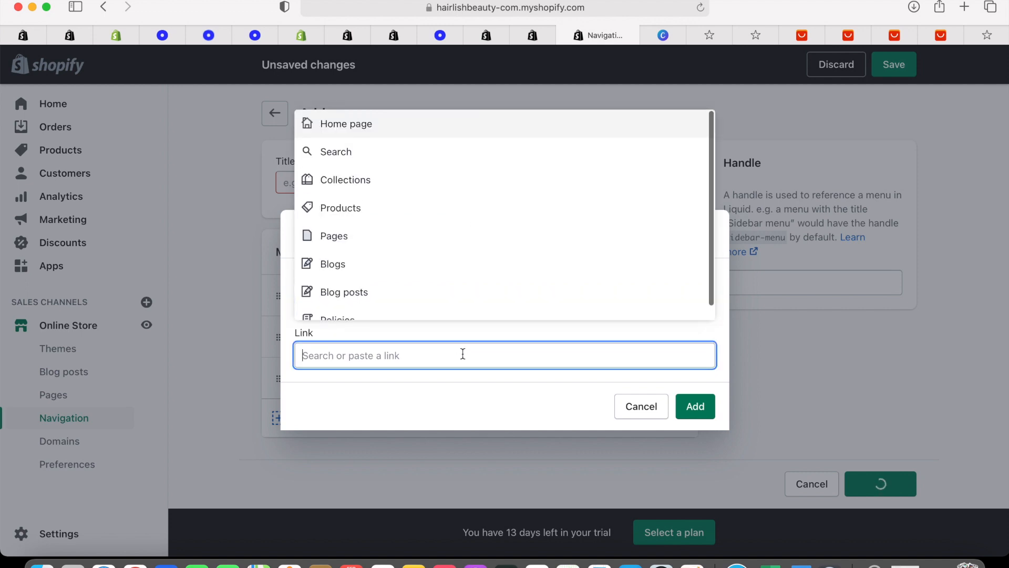
left_click(418, 242)
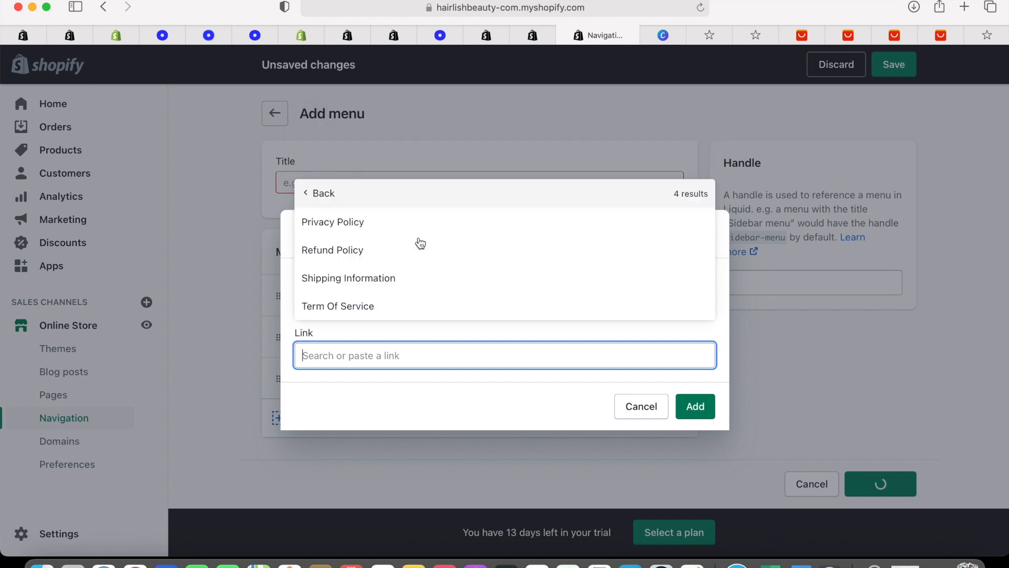
left_click(394, 290)
left_click(707, 409)
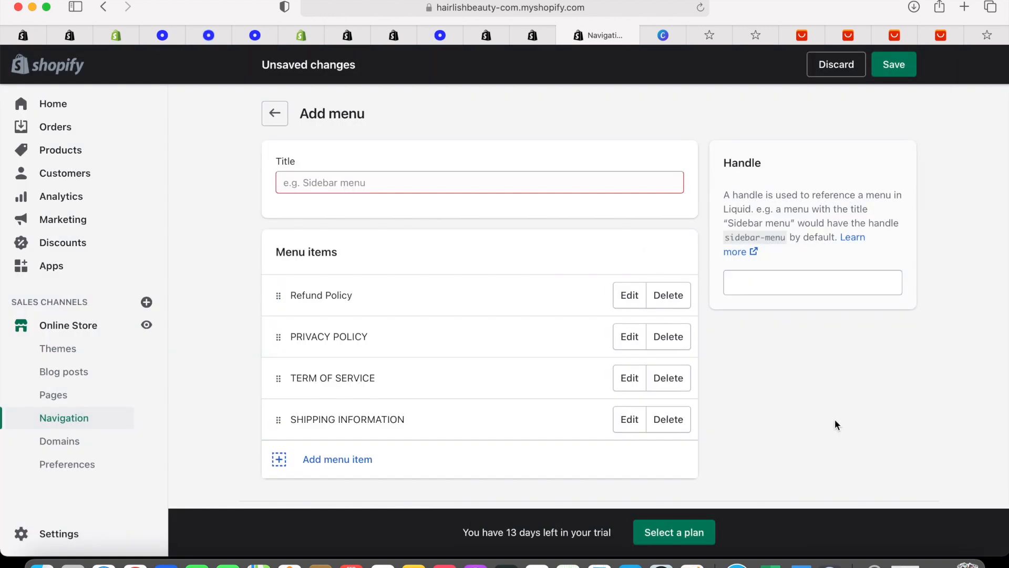
left_click(898, 71)
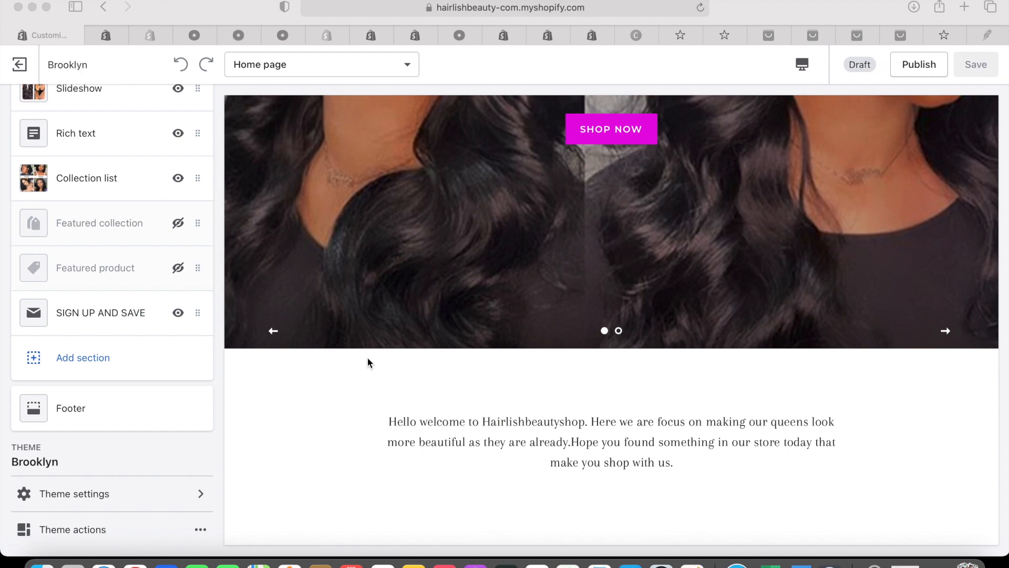
Open the Brooklyn footer's Footer menu for editing and begin a new item
scroll(367, 356, "down", 10)
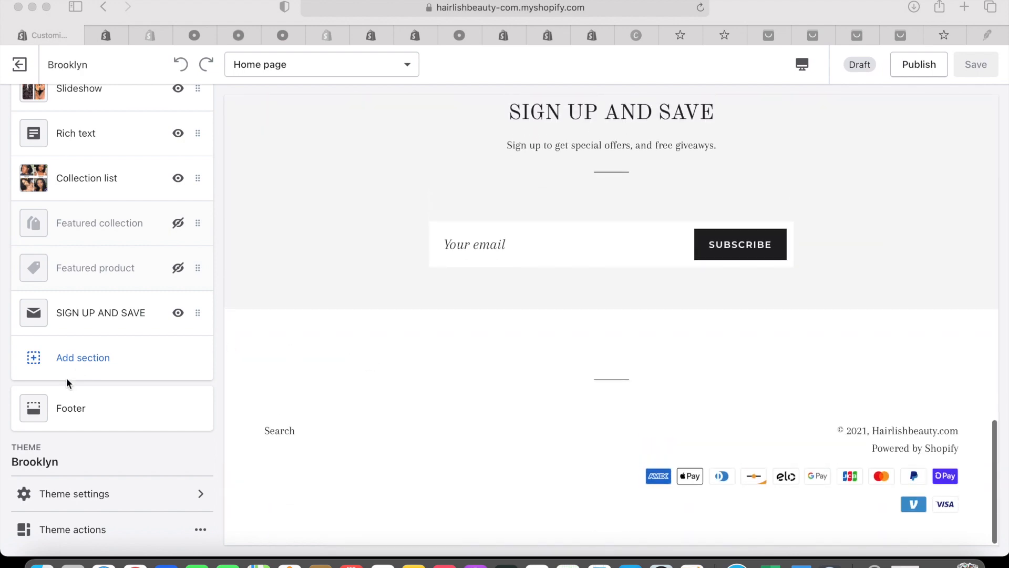
left_click(74, 413)
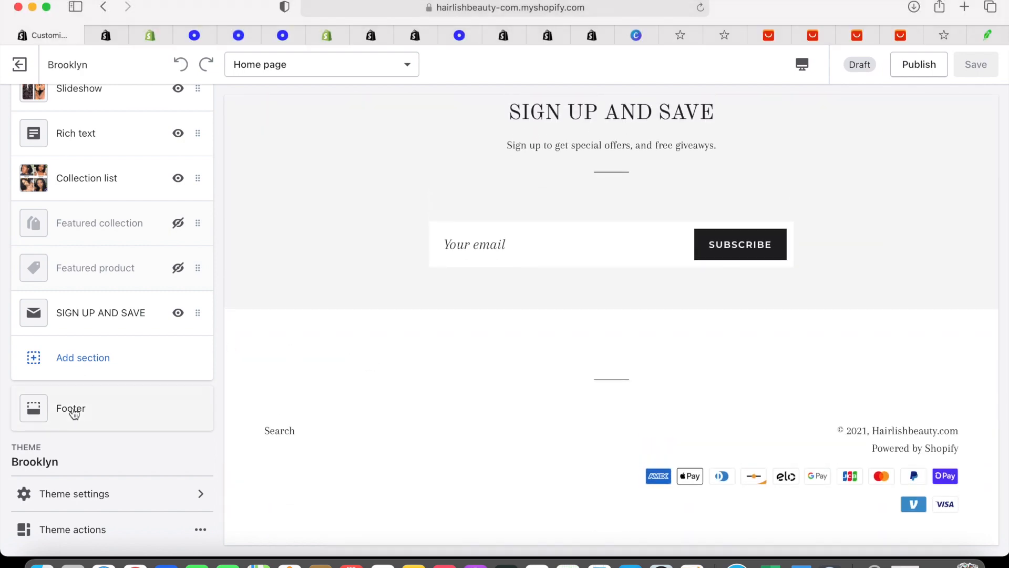
left_click(73, 413)
scroll(77, 392, "down", 3)
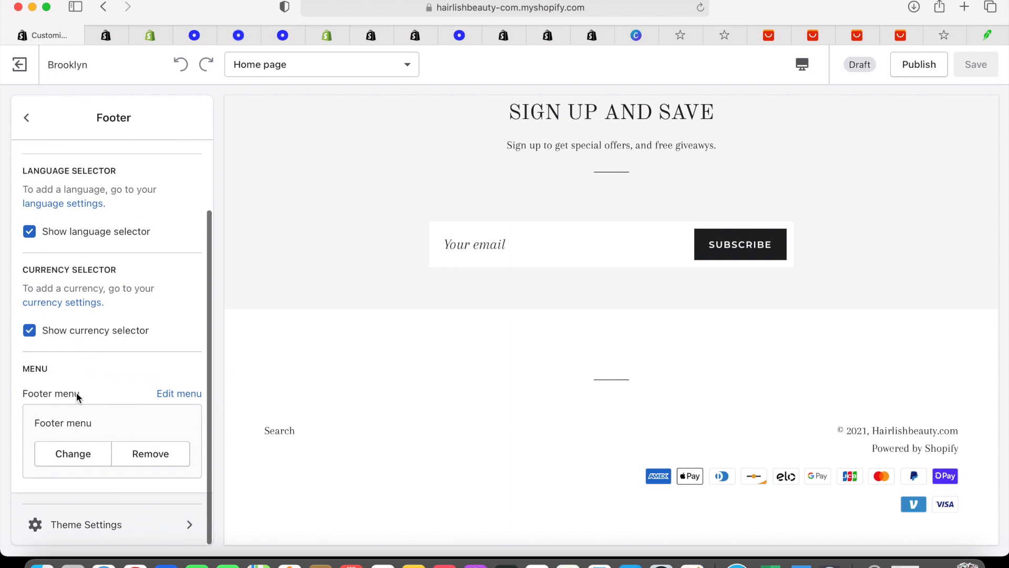
left_click(169, 395)
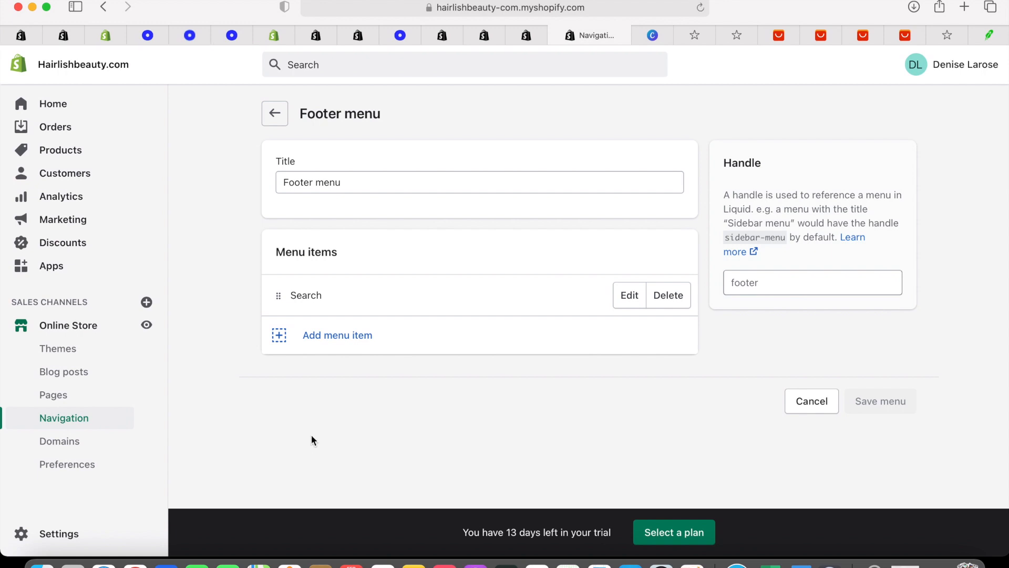
left_click(329, 336)
Add a REFUND POLICY item linked to the Refund Policy page to the Footer menu
left_click(332, 304)
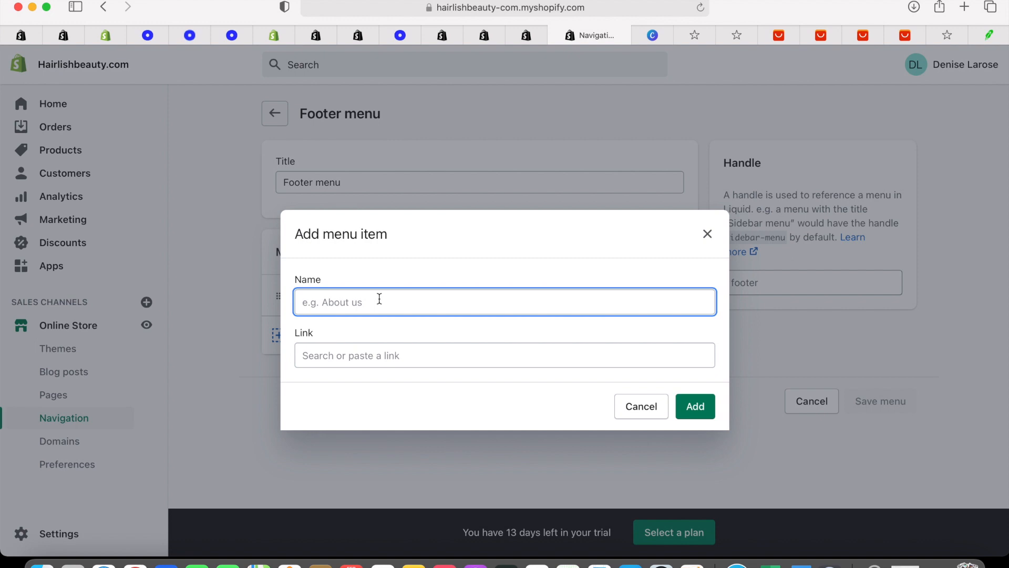
type("REFUND POLICY")
left_click(367, 358)
left_click(380, 246)
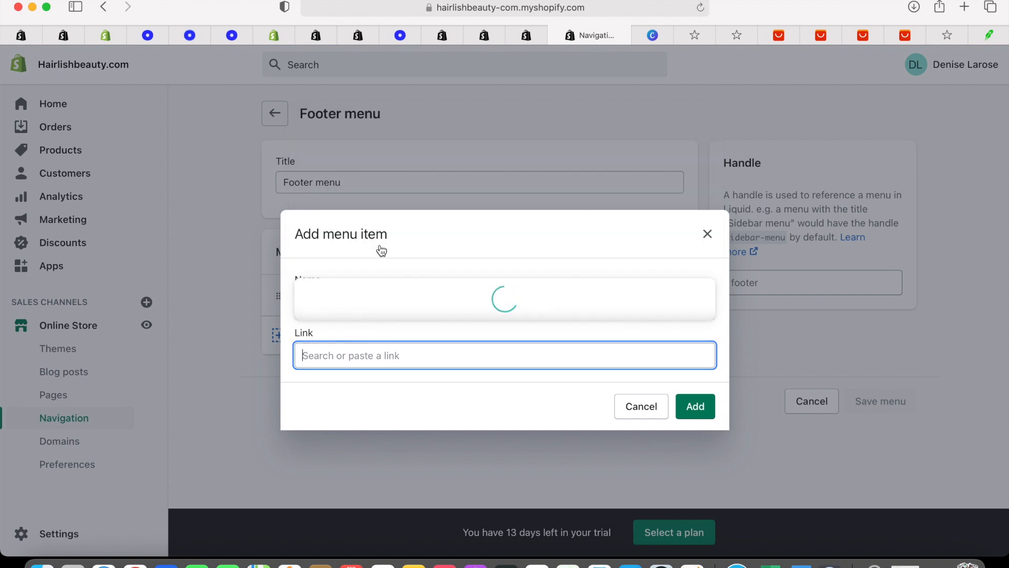
left_click(410, 250)
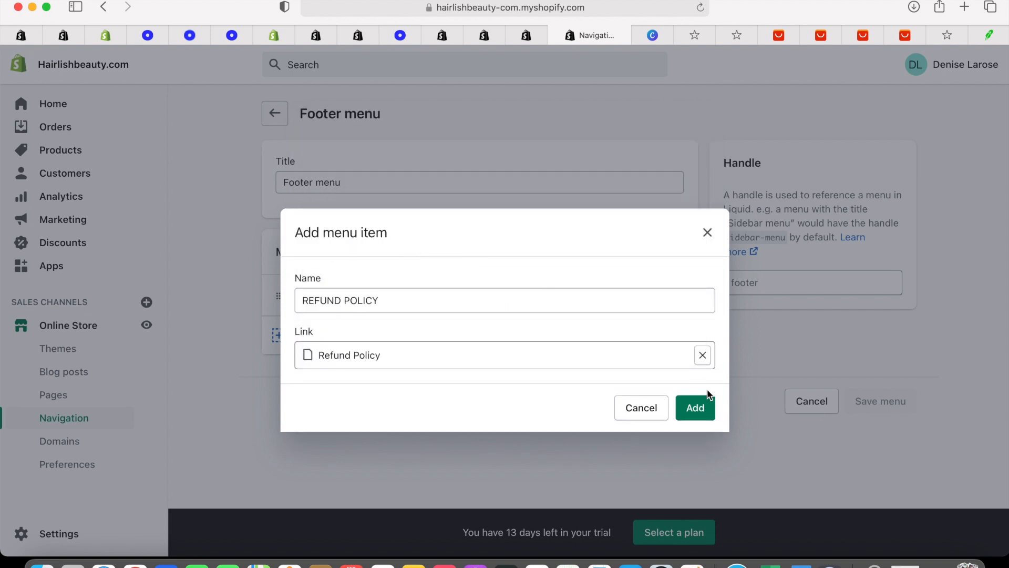
left_click(695, 408)
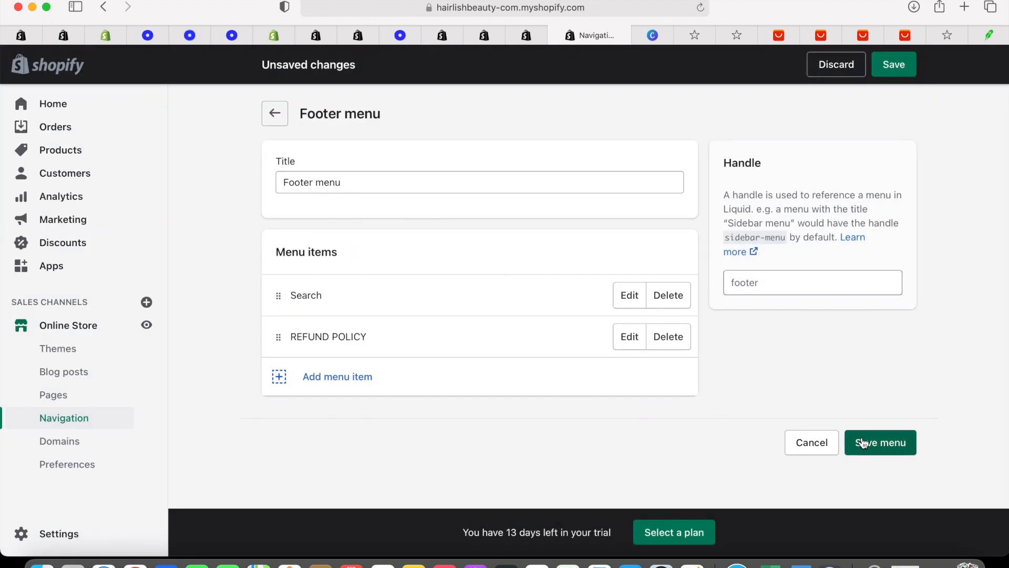
Remove the Search item and add PRIVACY POLICY linked to the Privacy Policy page
left_click(657, 295)
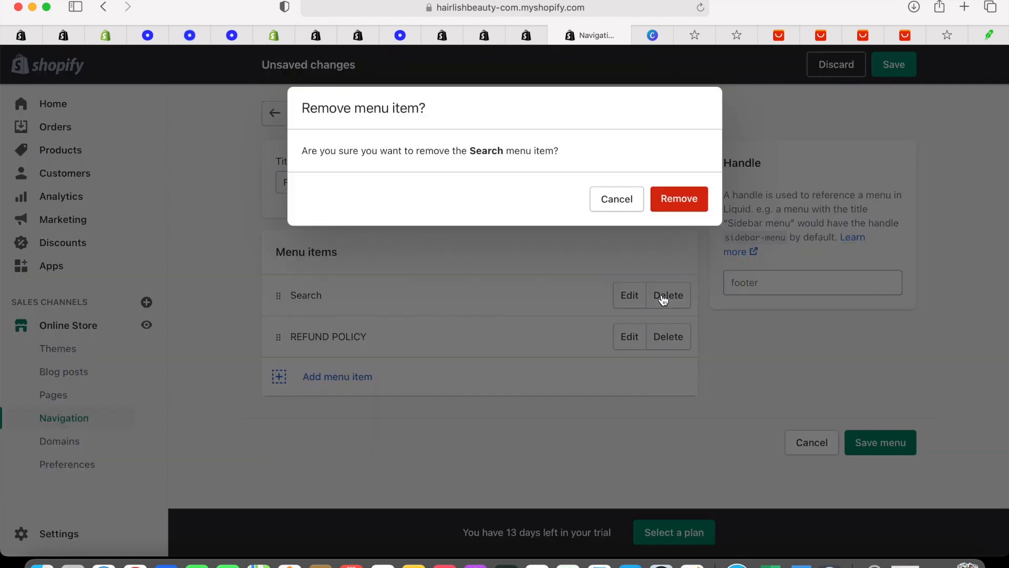
left_click(657, 208)
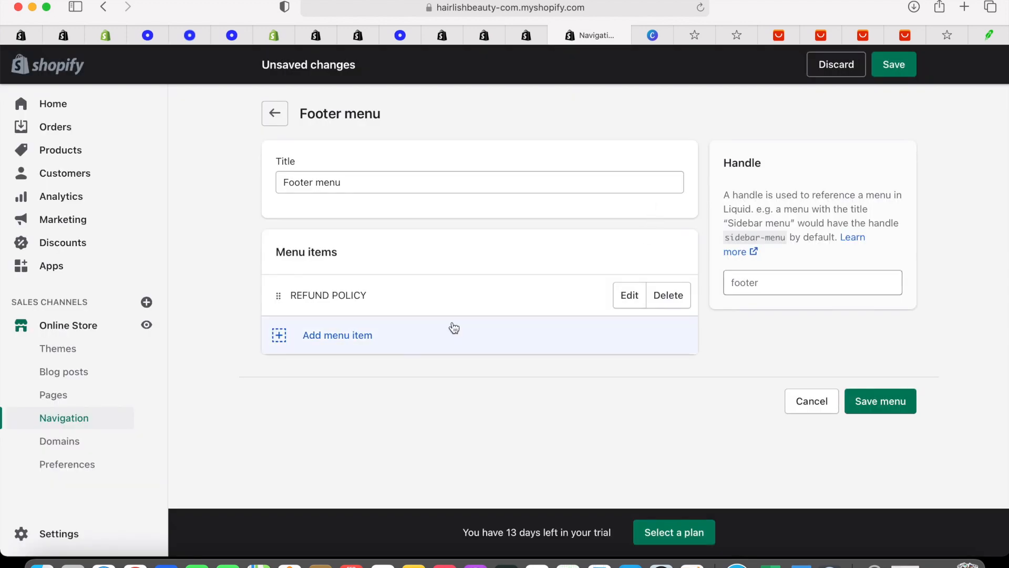
left_click(375, 336)
left_click(363, 302)
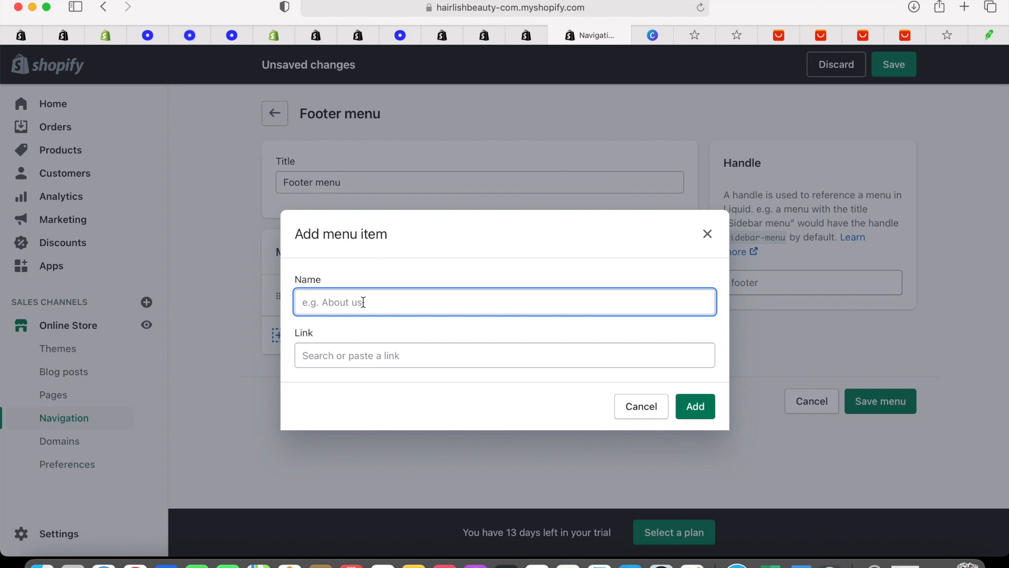
type("PRIVACY POLICY")
left_click(464, 361)
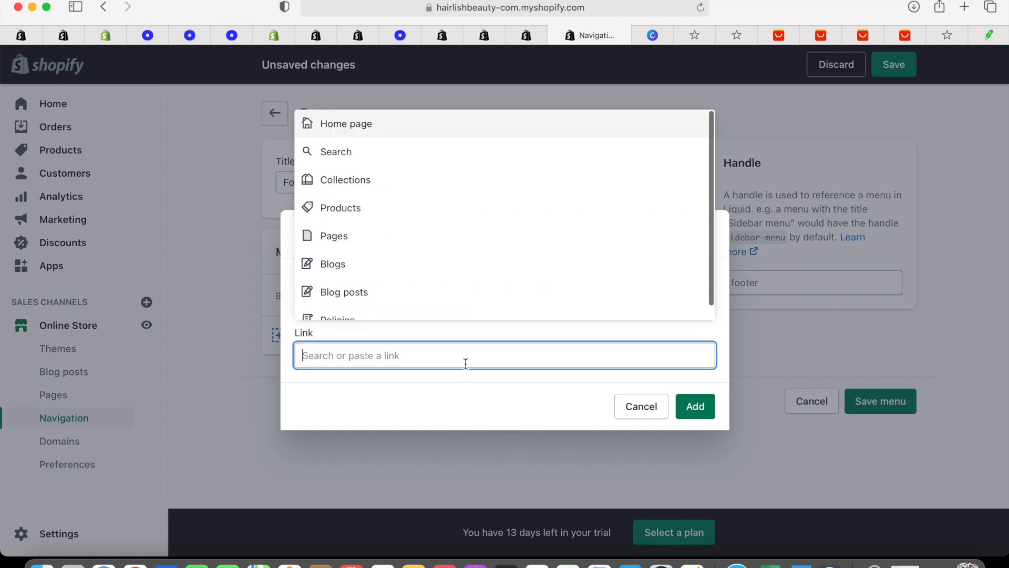
left_click(412, 248)
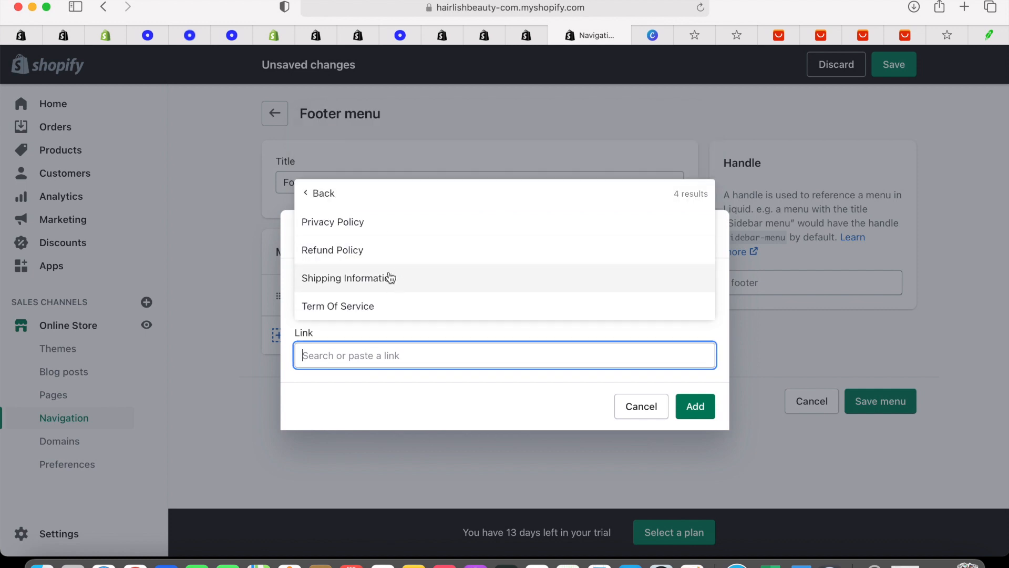
left_click(379, 231)
left_click(693, 409)
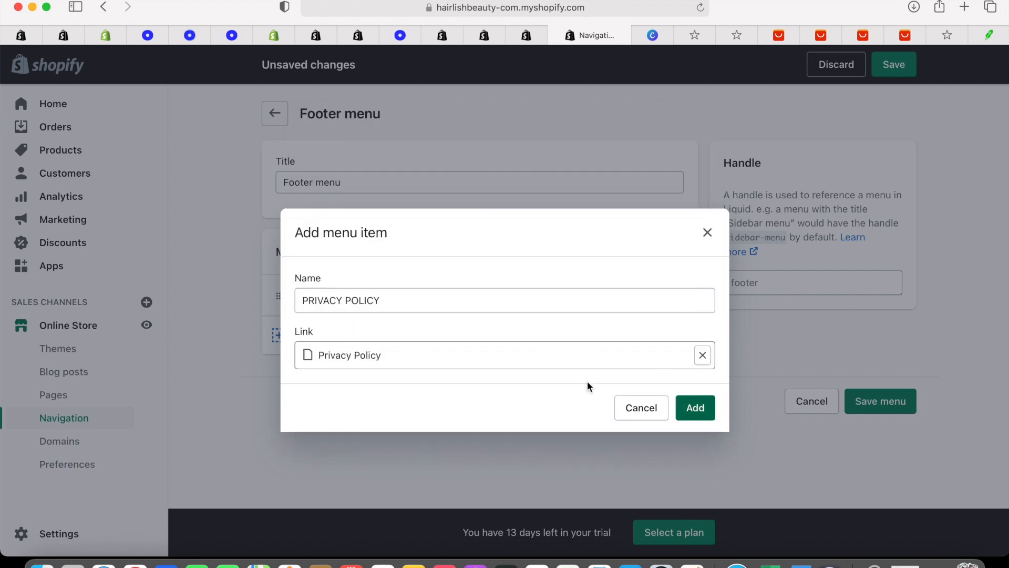
left_click(368, 380)
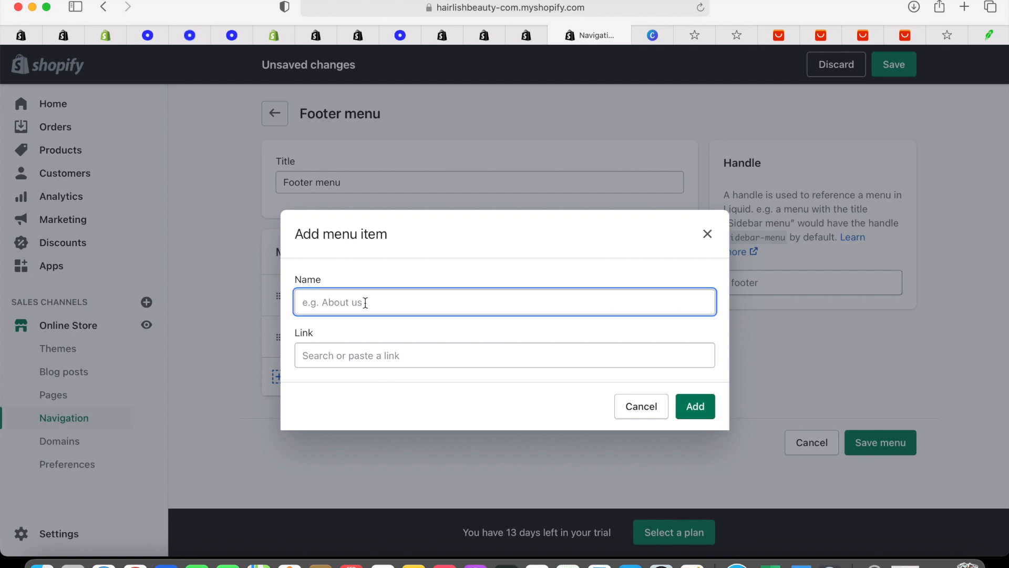
Add a TERMS OF SERVICE item linked to the Term Of Service page
type("TERMS OF SERVICE")
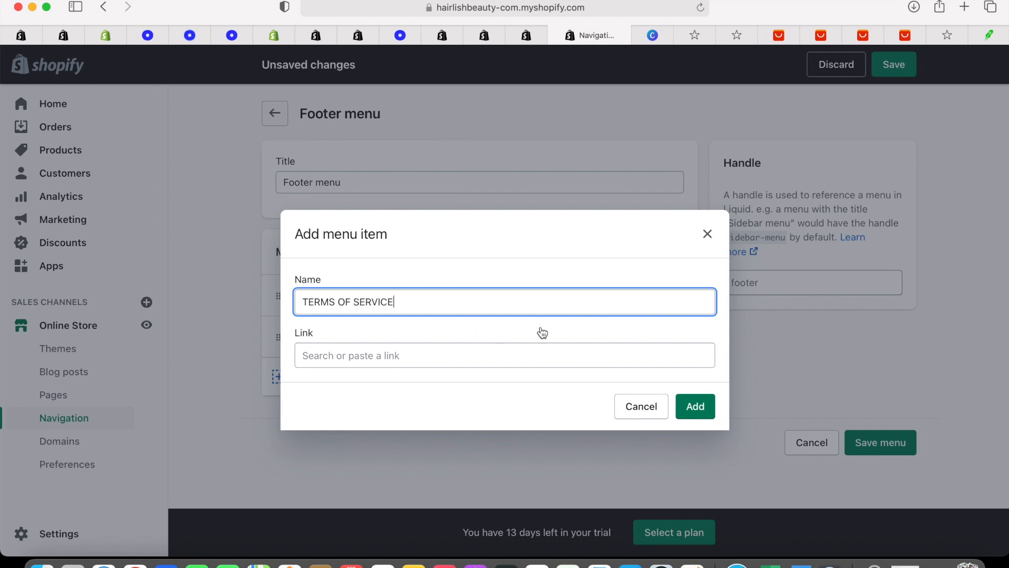
left_click(597, 360)
left_click(435, 241)
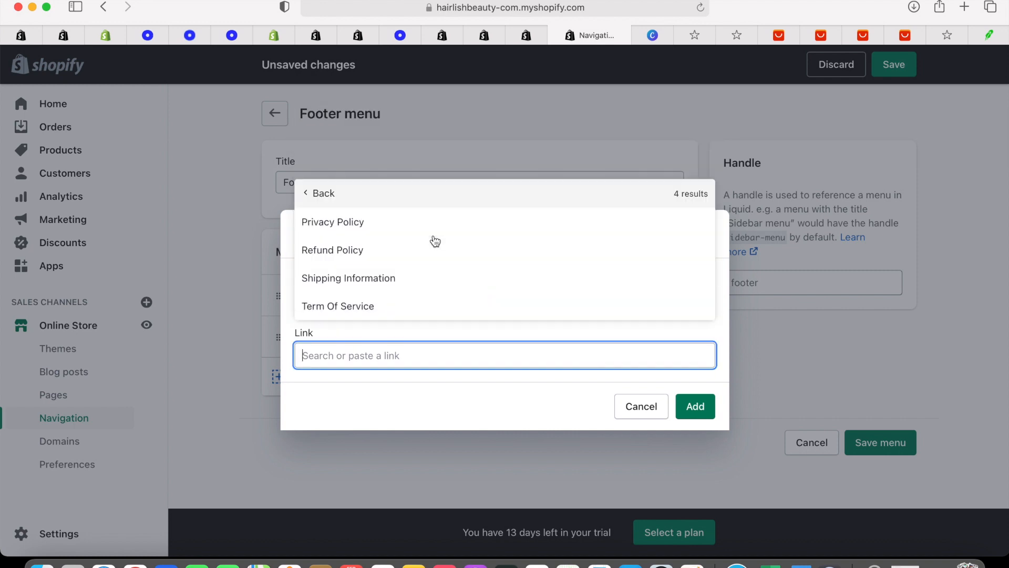
left_click(393, 305)
left_click(692, 406)
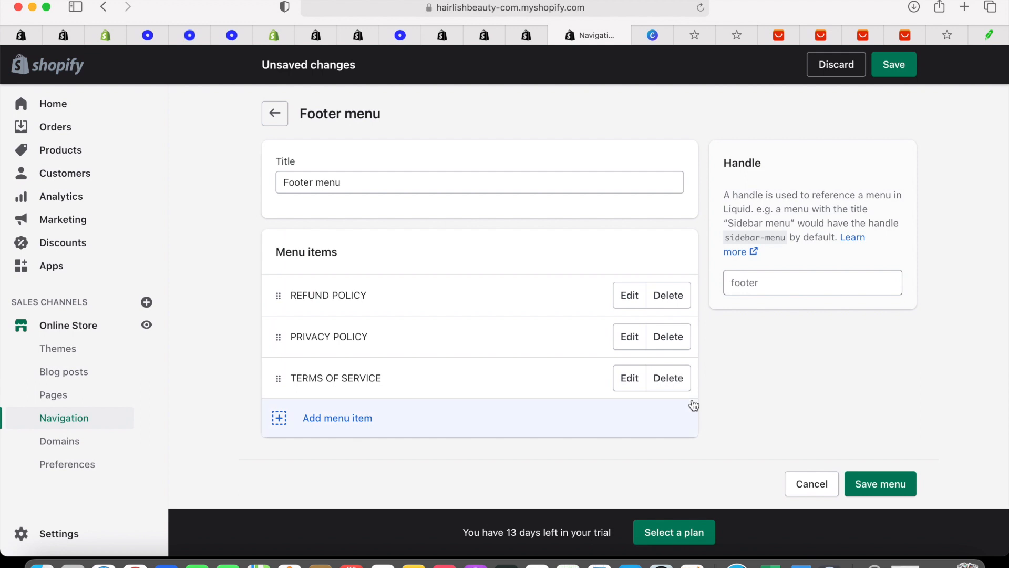
Add a SHIPPING INFORMATION item linked to the Shipping Information page and save the Footer menu
left_click(350, 419)
left_click(338, 308)
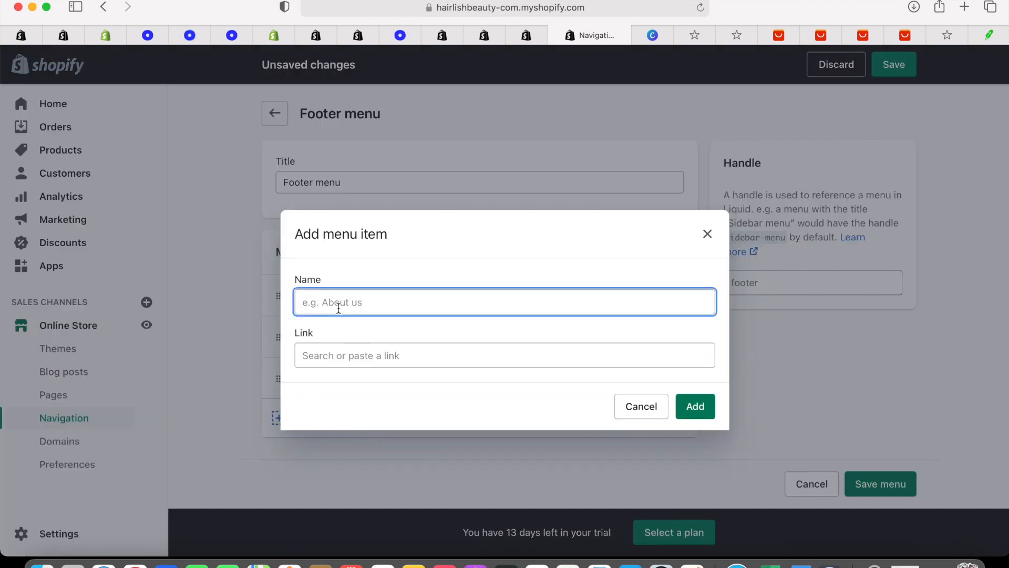
type("SHIPPING INFORMATION")
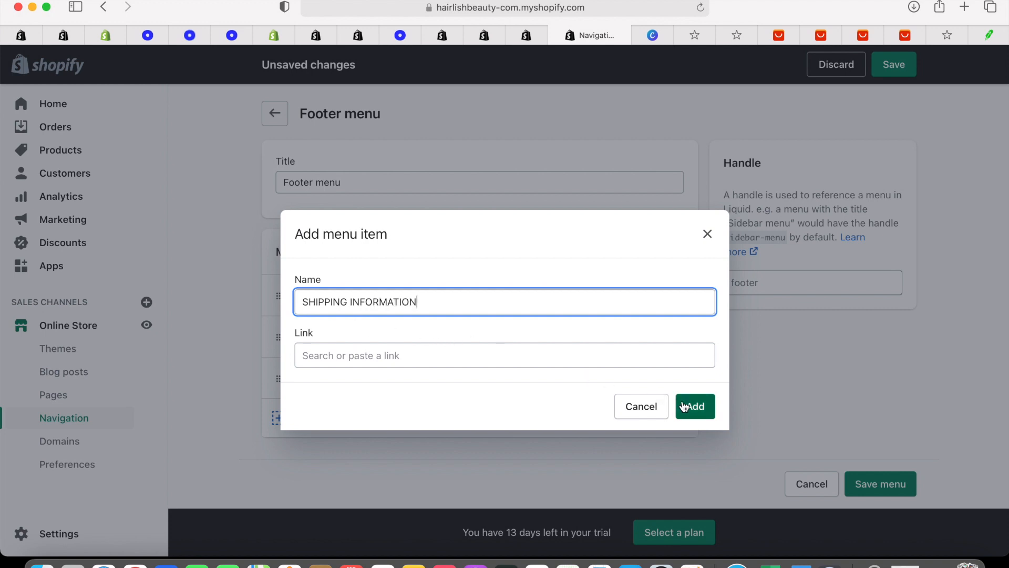
left_click(599, 347)
left_click(448, 231)
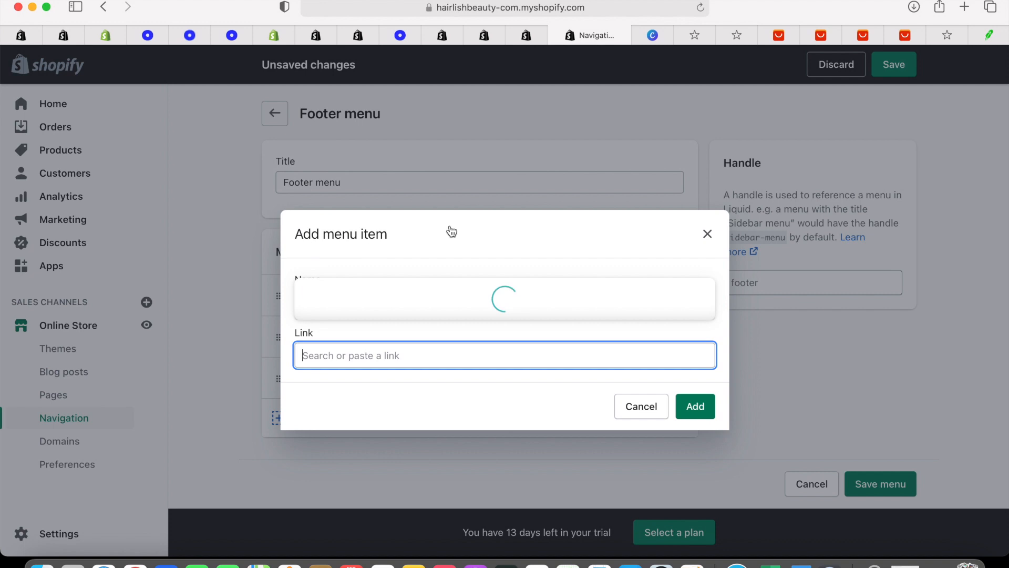
left_click(432, 293)
left_click(699, 413)
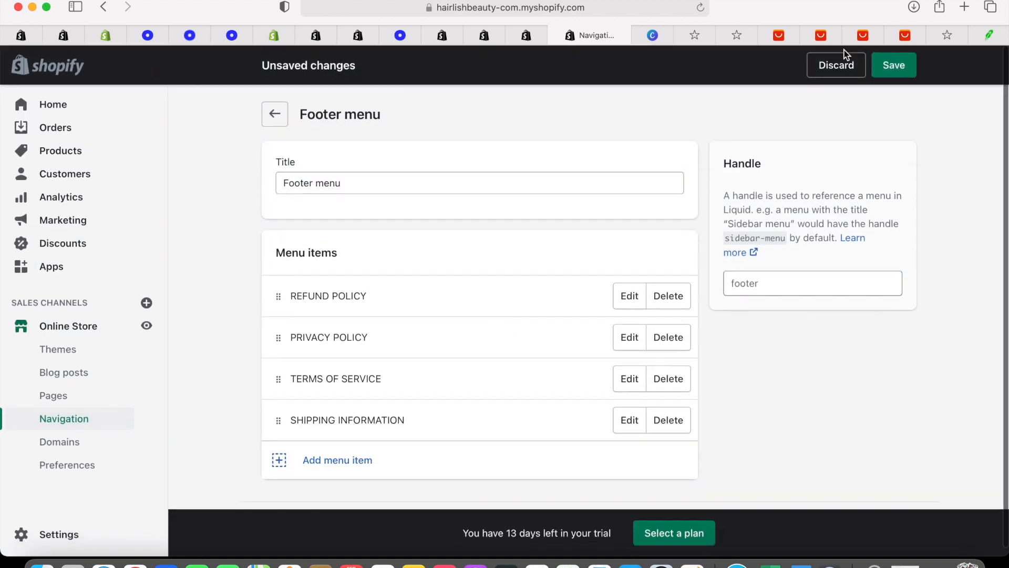
left_click(888, 69)
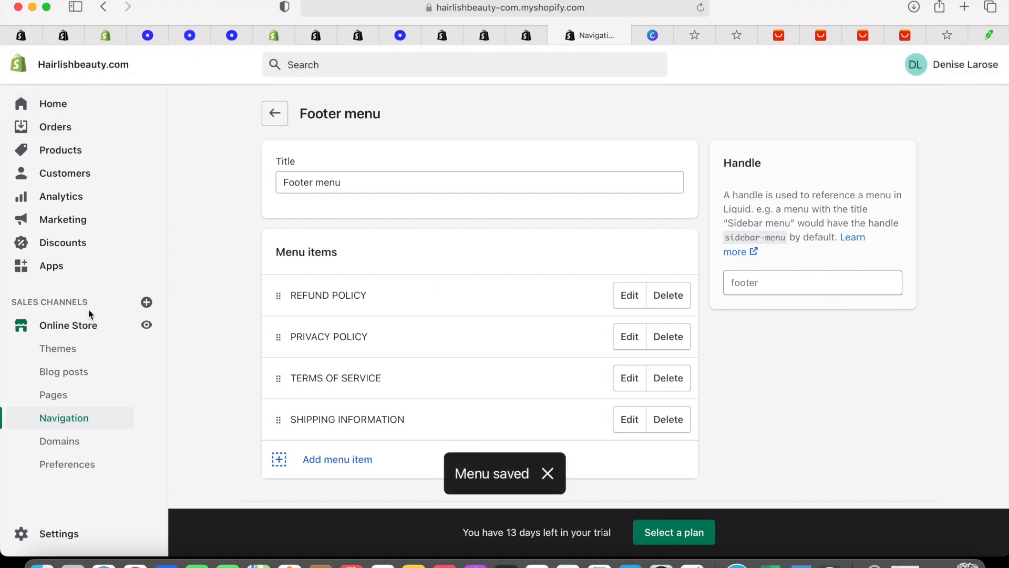
left_click(103, 325)
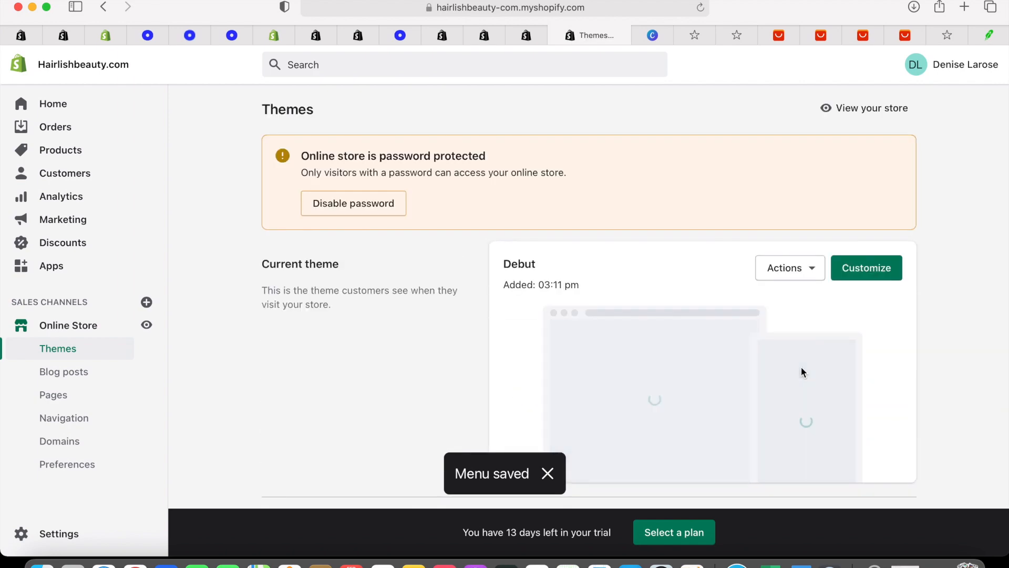
Preview the magenta Brooklyn storefront with the preview bar hidden
scroll(801, 367, "down", 10)
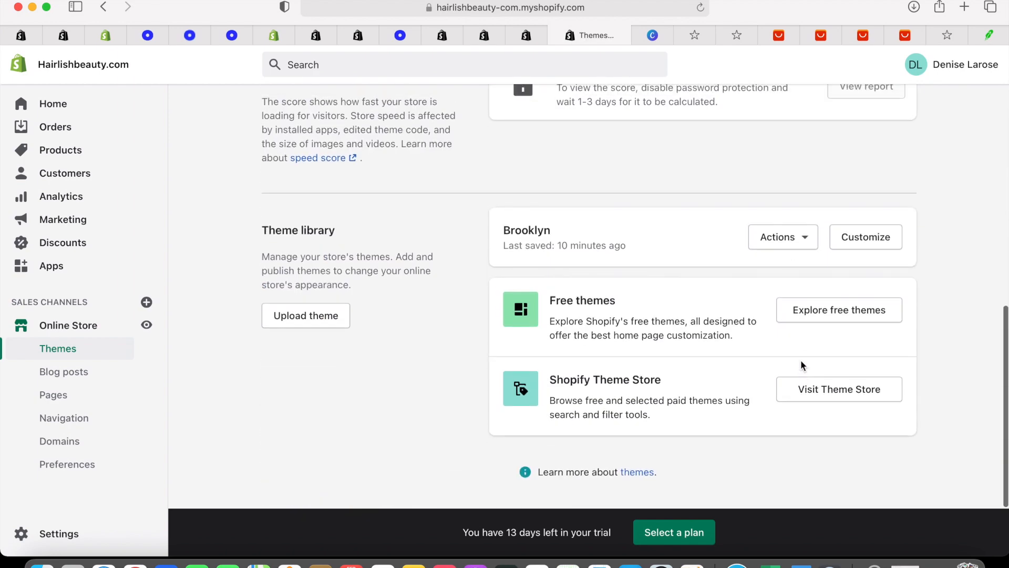
left_click(808, 239)
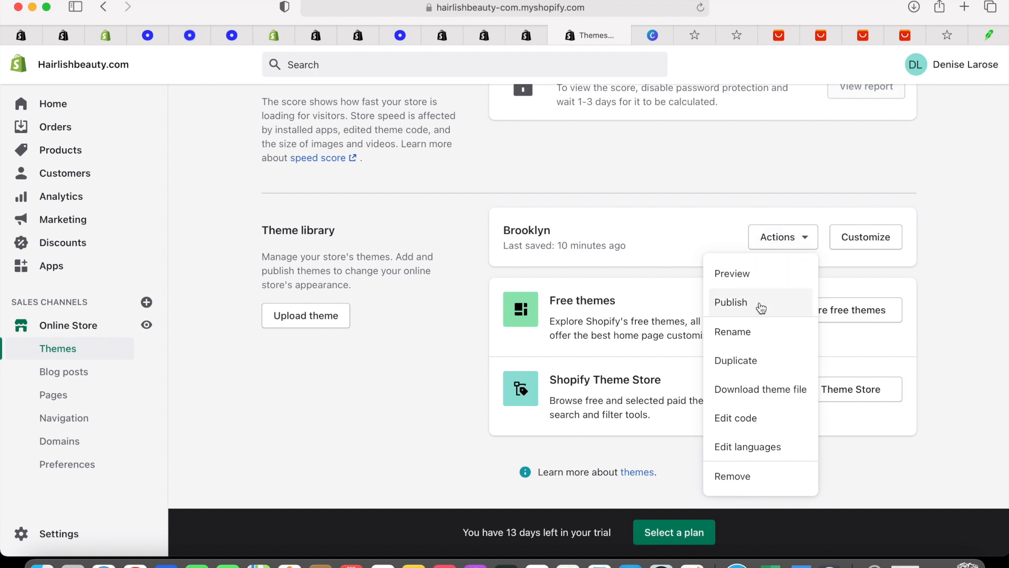
left_click(775, 271)
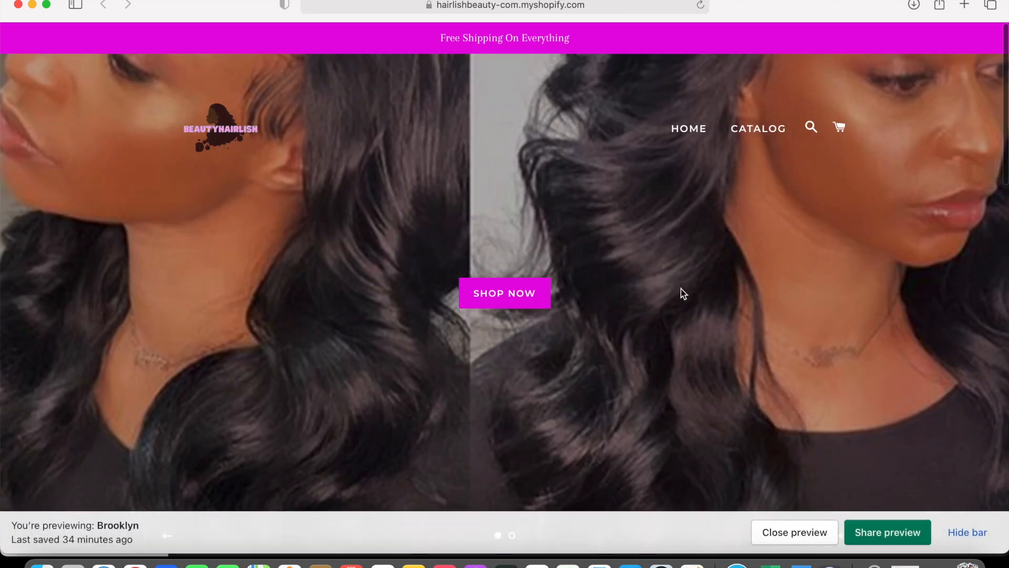
left_click(971, 525)
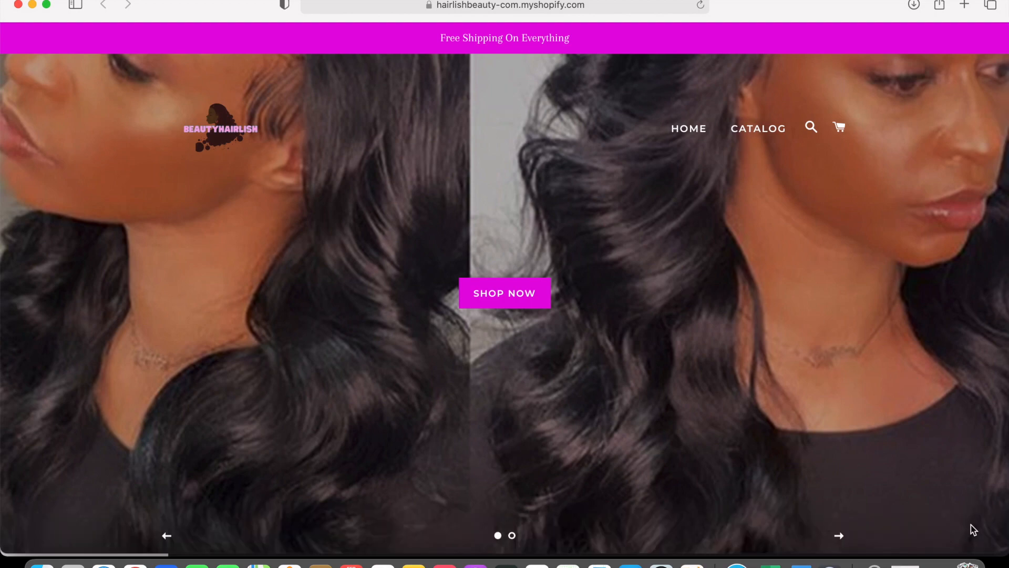
scroll(971, 523, "down", 8)
scroll(970, 522, "up", 5)
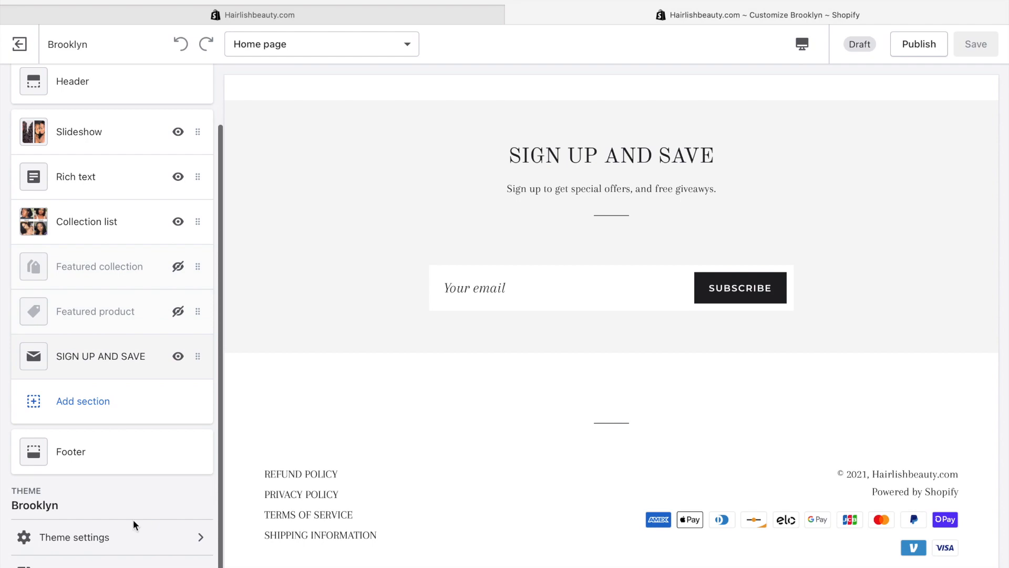
Open the Colors section of the Brooklyn theme settings
left_click(135, 541)
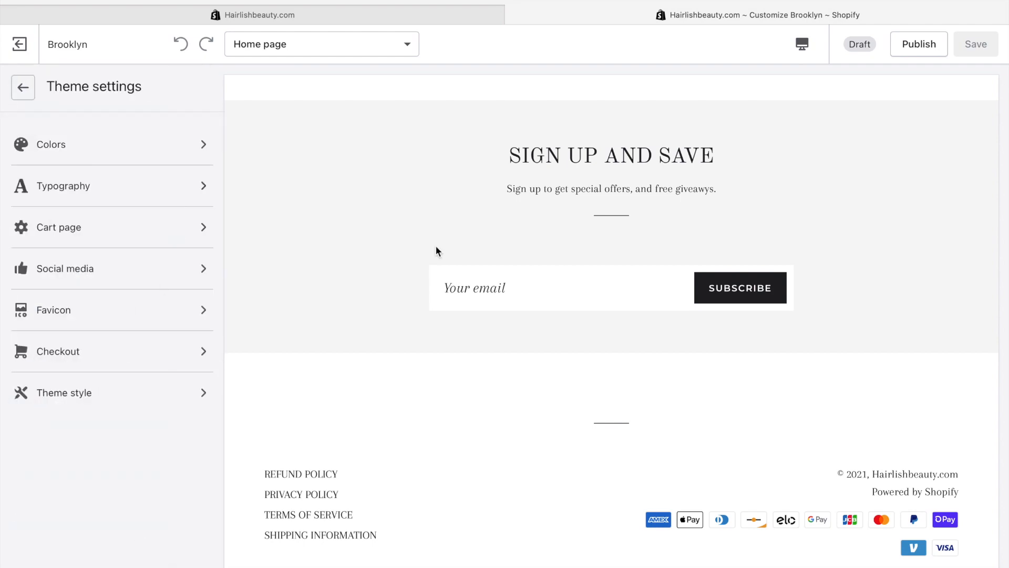
scroll(562, 231, "up", 20)
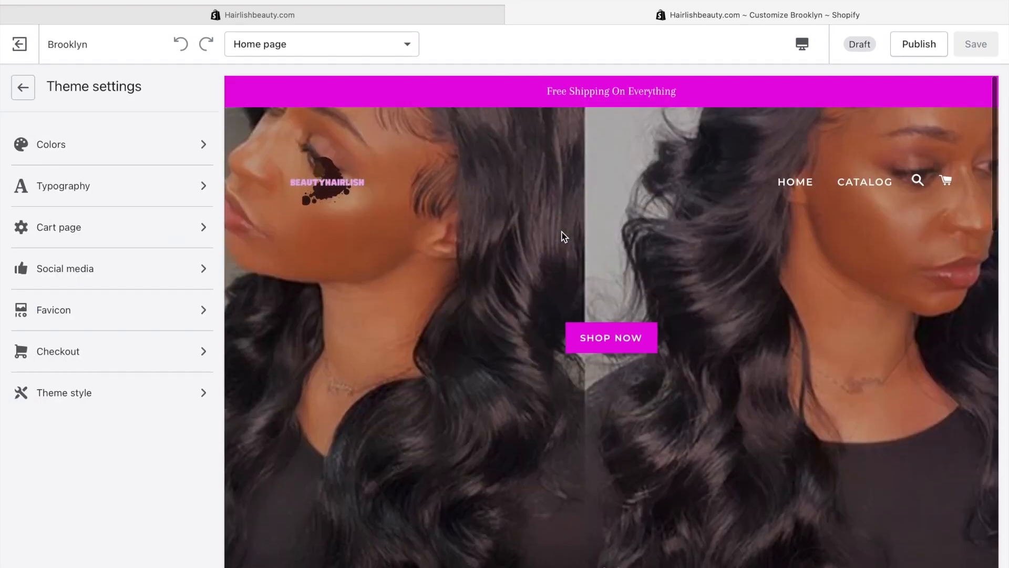
scroll(561, 232, "down", 13)
scroll(561, 235, "down", 5)
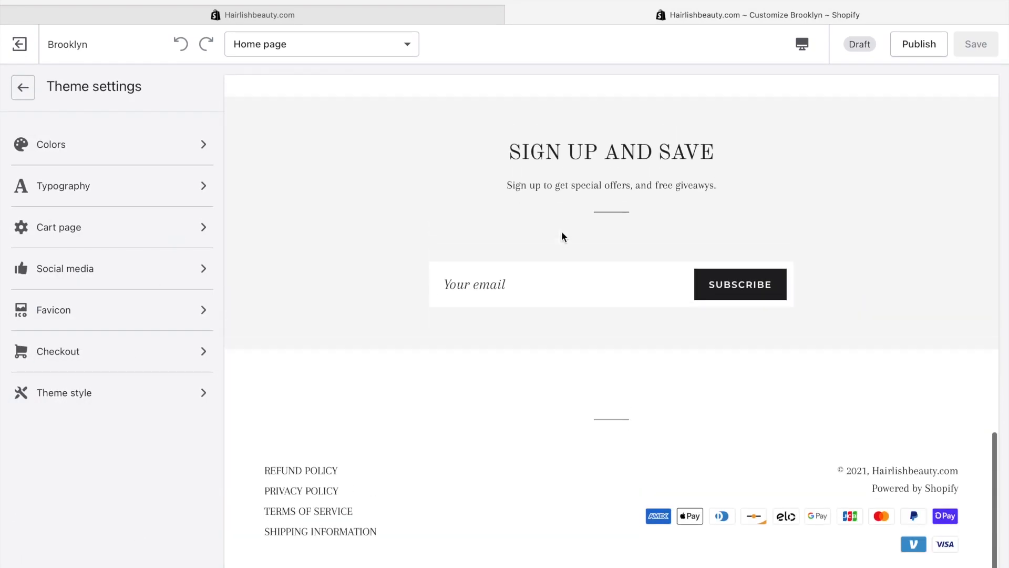
left_click(157, 191)
left_click(23, 88)
left_click(114, 158)
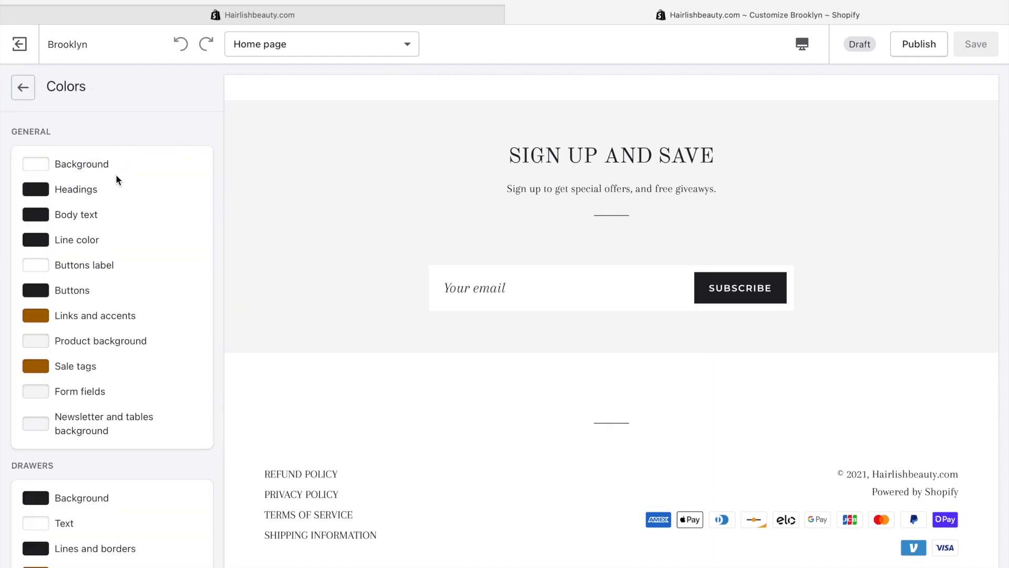
scroll(453, 267, "up", 15)
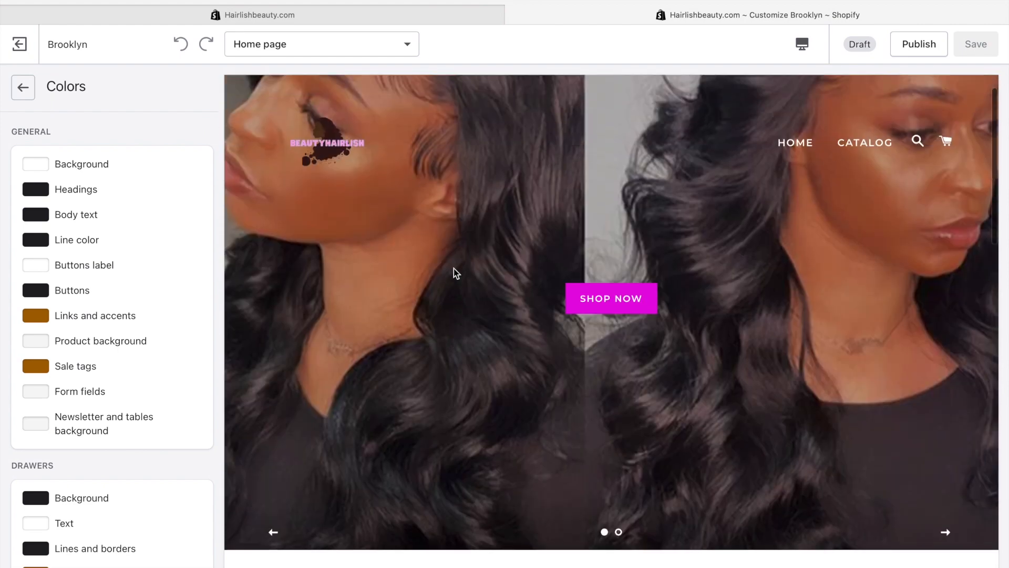
scroll(453, 268, "down", 10)
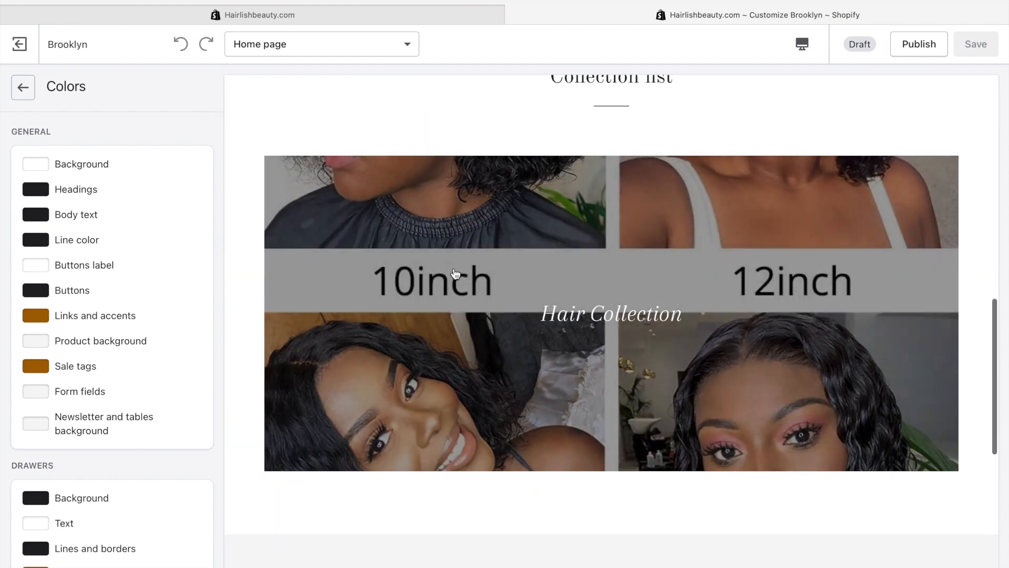
scroll(455, 273, "up", 3)
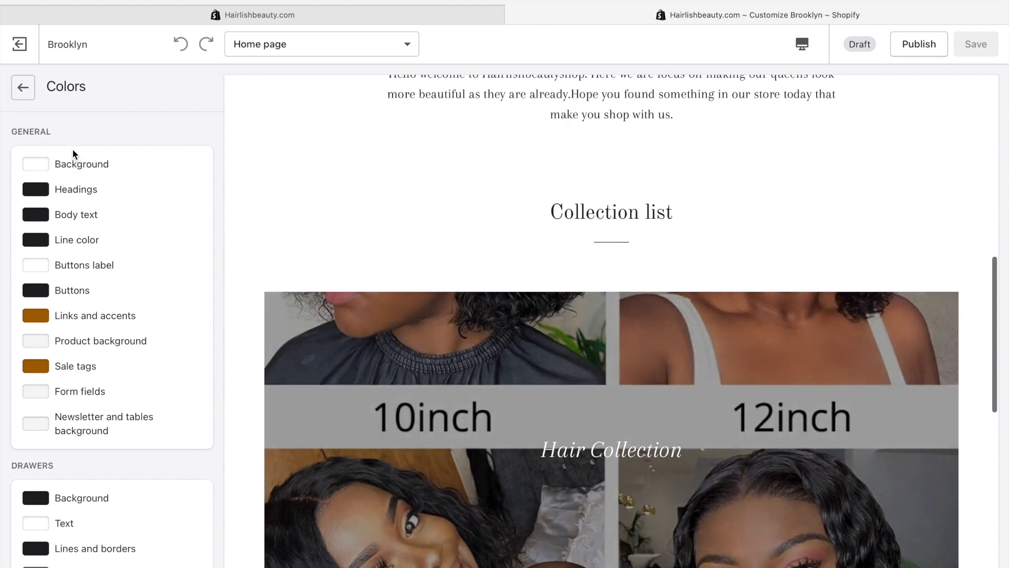
Set the Headings colour to magenta #E407E1
left_click(36, 189)
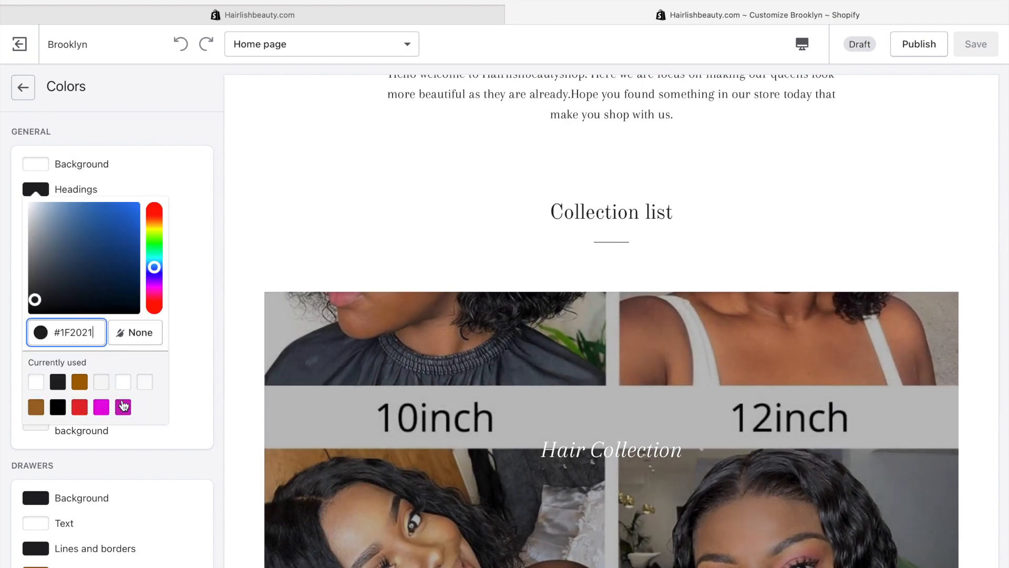
left_click(103, 407)
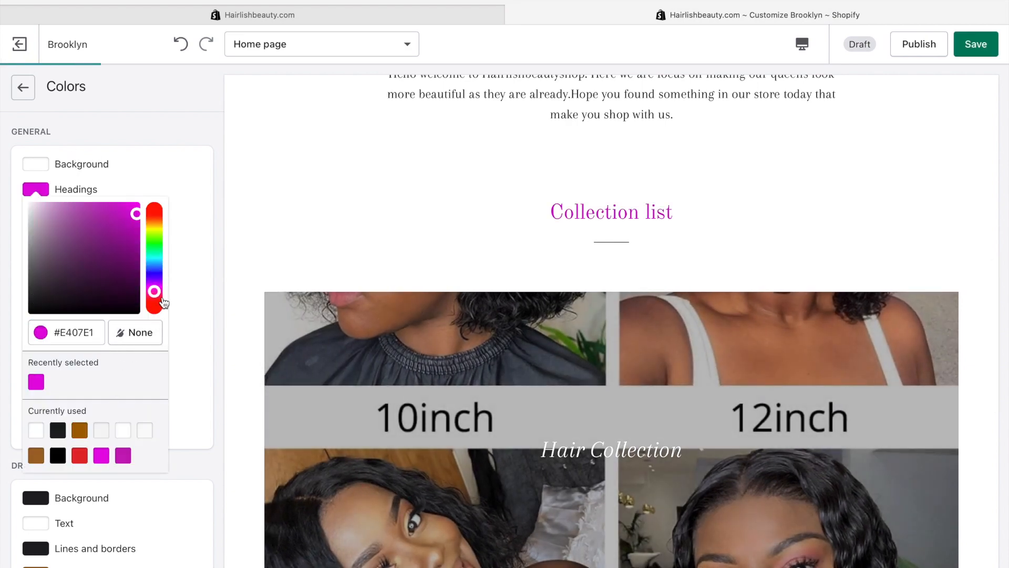
left_click(191, 203)
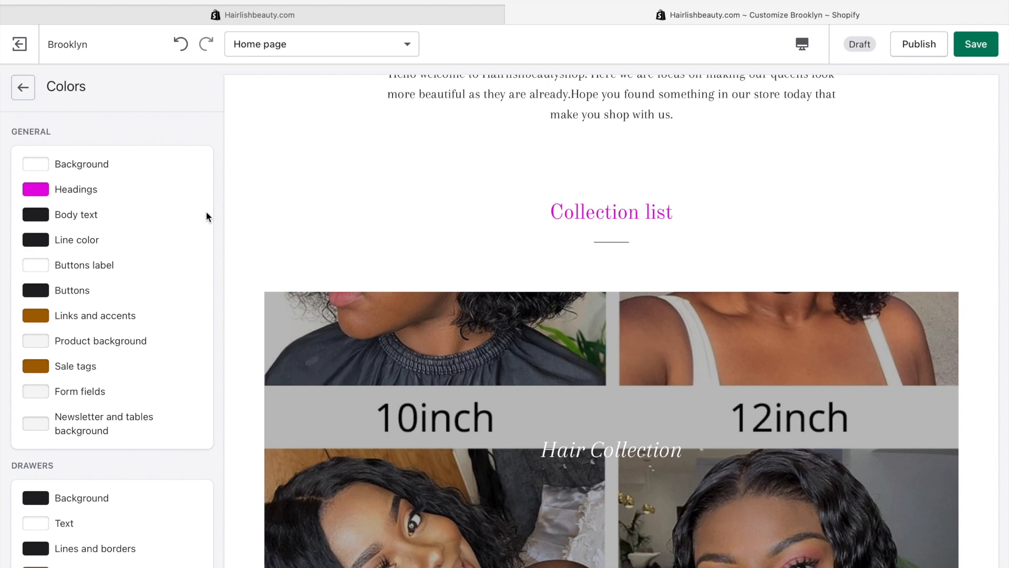
Set the Body text colour to the same magenta #E407E1
scroll(342, 315, "down", 3)
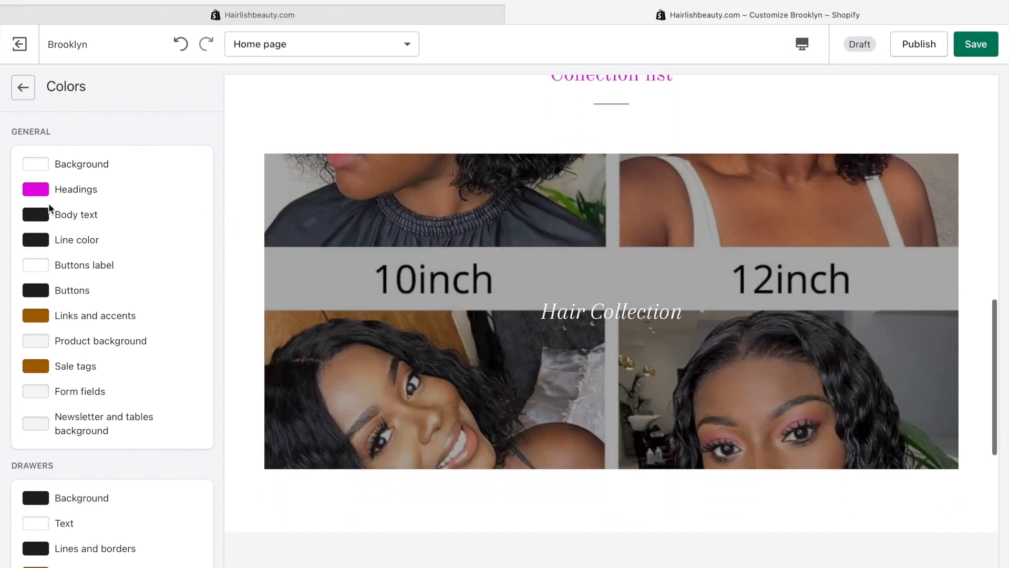
left_click(42, 222)
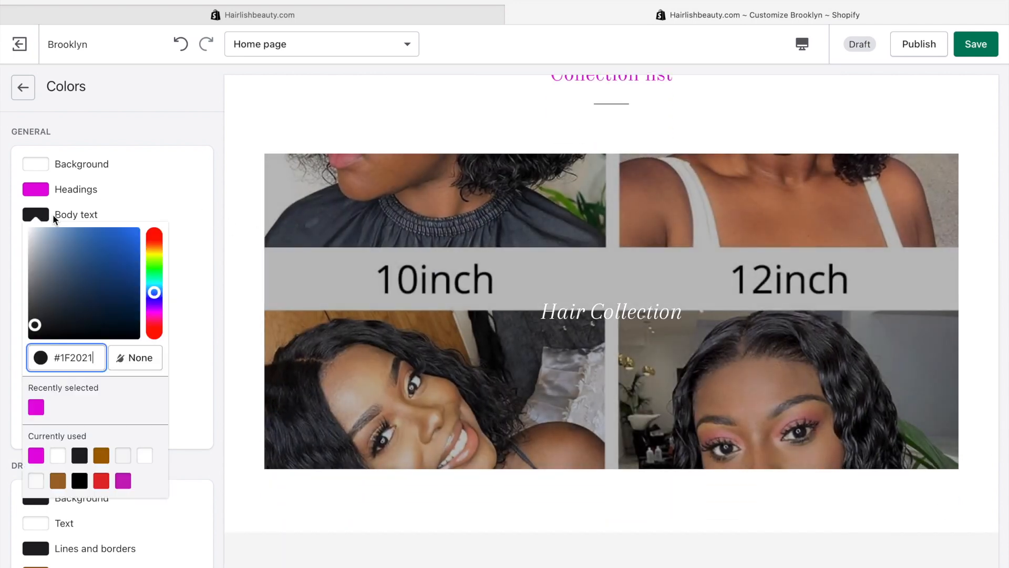
left_click(165, 206)
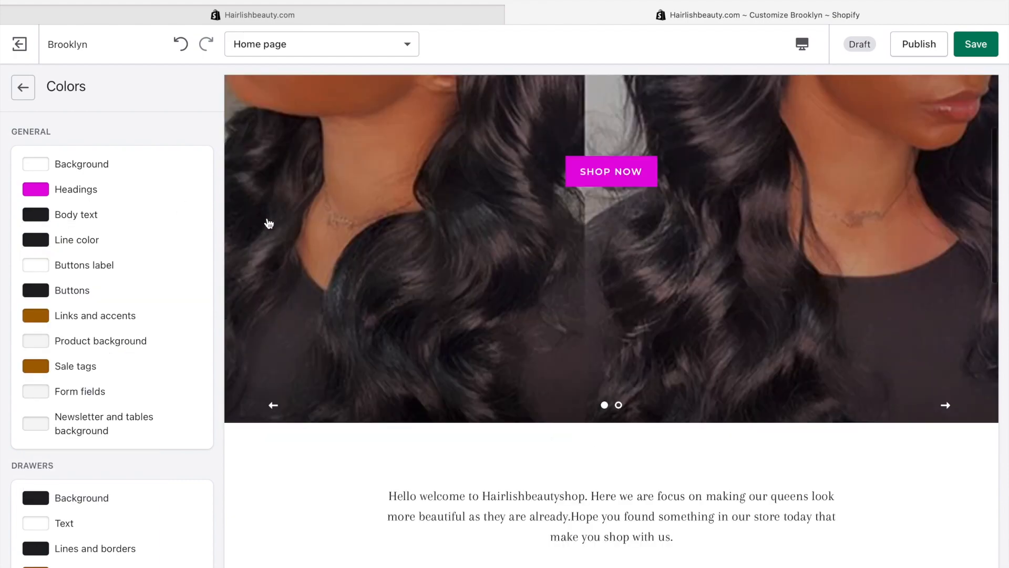
scroll(267, 219, "down", 5)
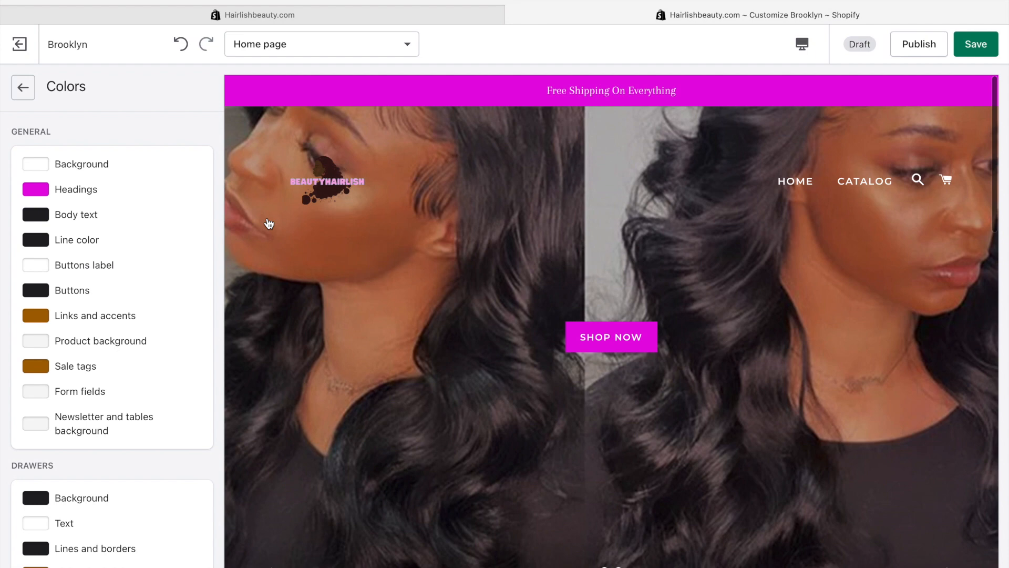
scroll(268, 223, "down", 5)
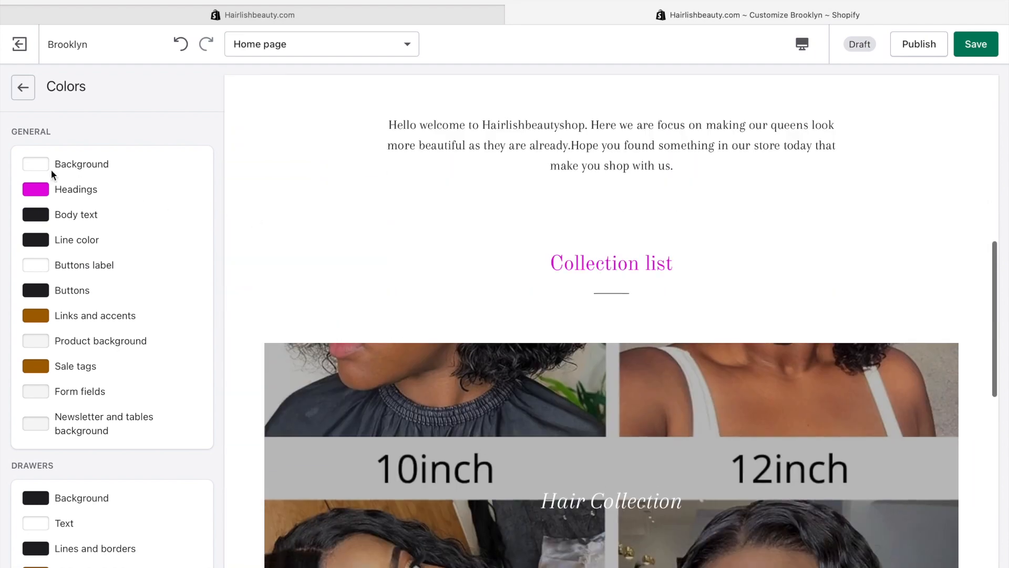
left_click(37, 217)
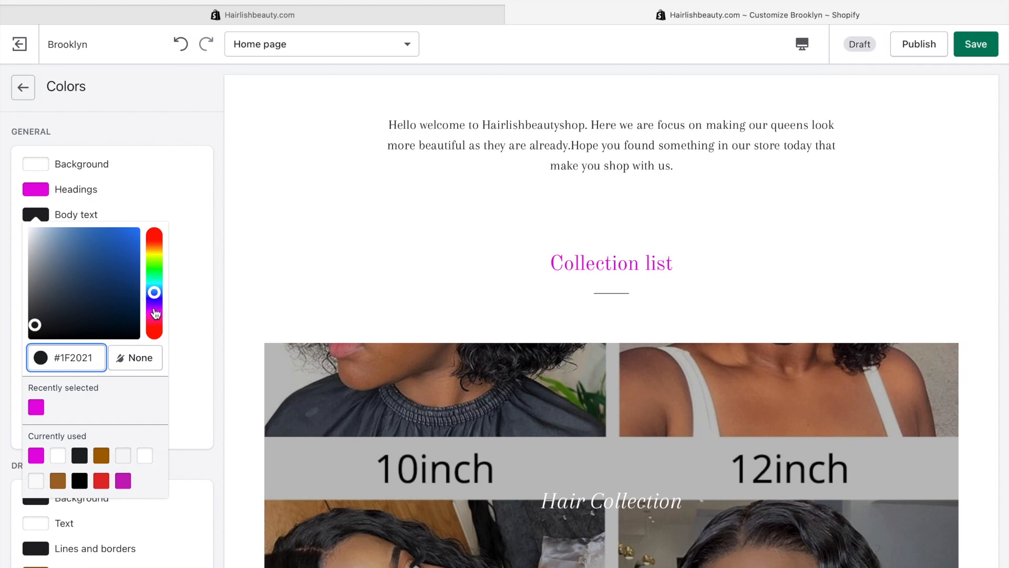
left_click(39, 455)
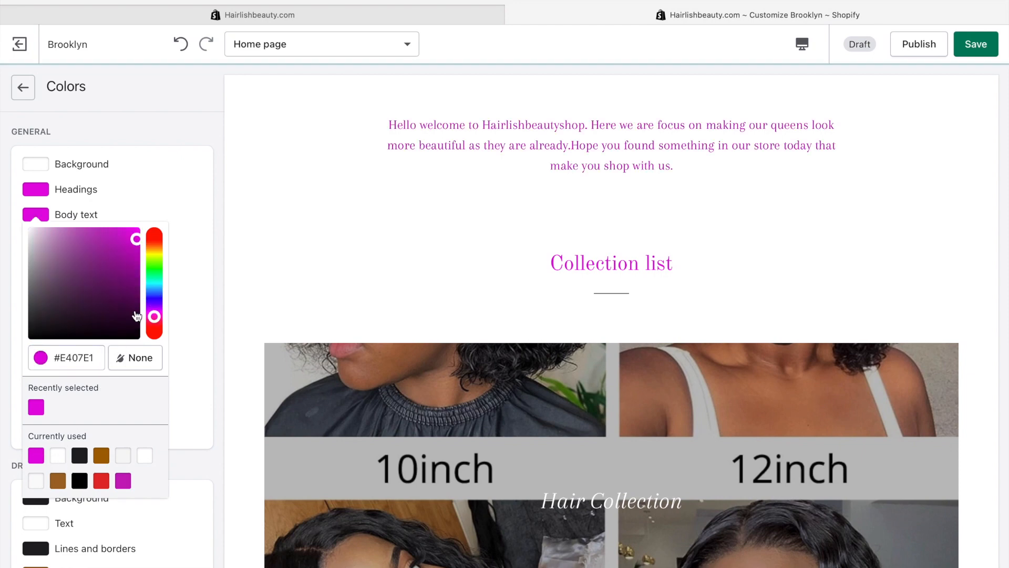
scroll(237, 252, "down", 6)
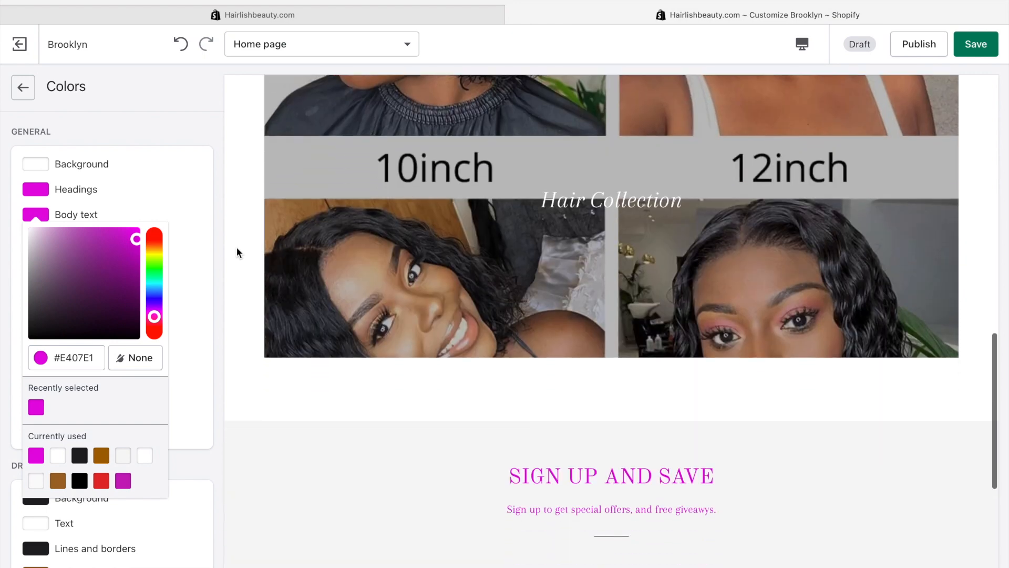
Set both Line color and Buttons to the magenta swatch, after briefly trying teal for lines
left_click(166, 198)
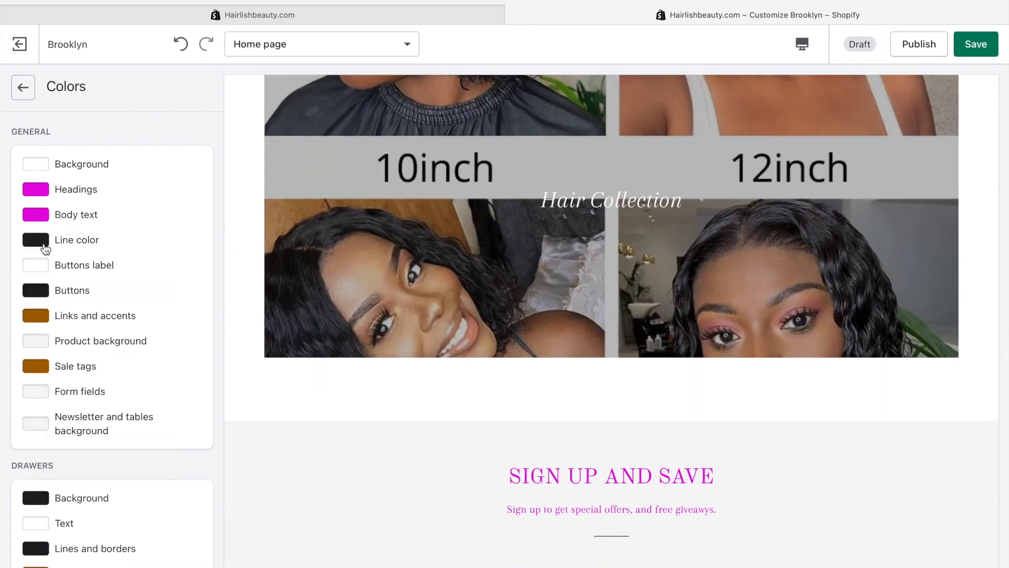
left_click(61, 238)
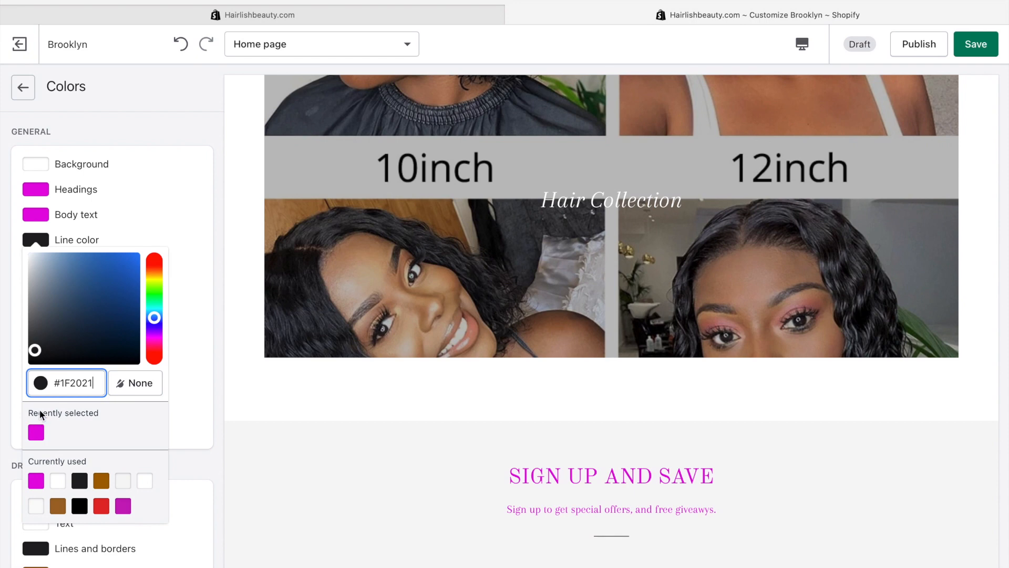
left_click(35, 432)
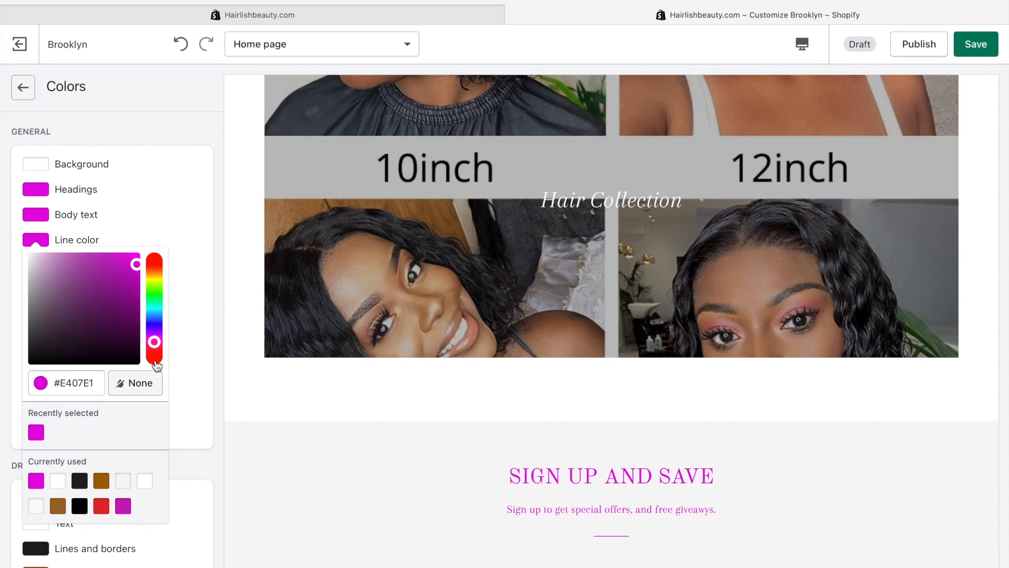
left_click(154, 307)
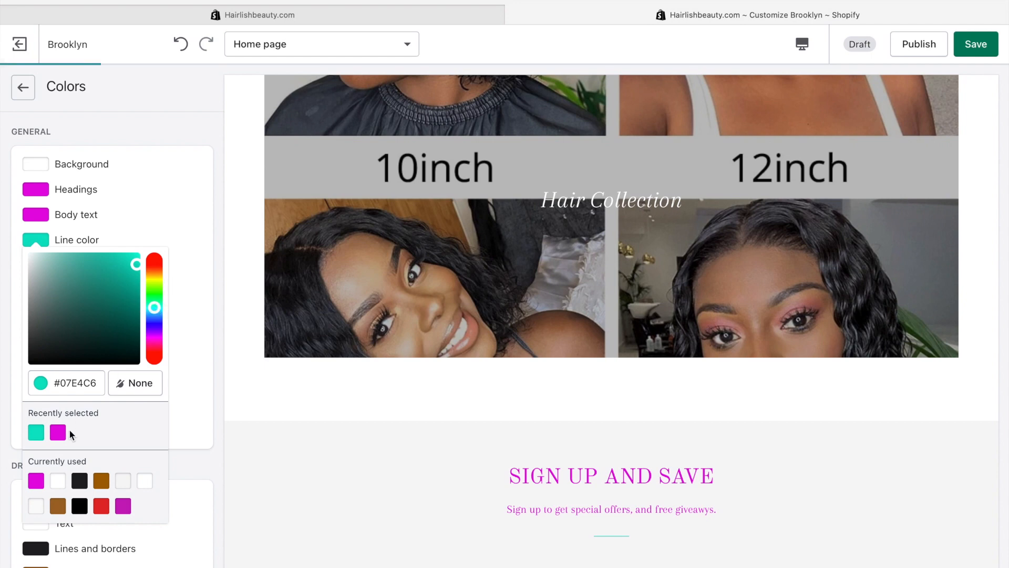
left_click(57, 432)
scroll(210, 267, "down", 1)
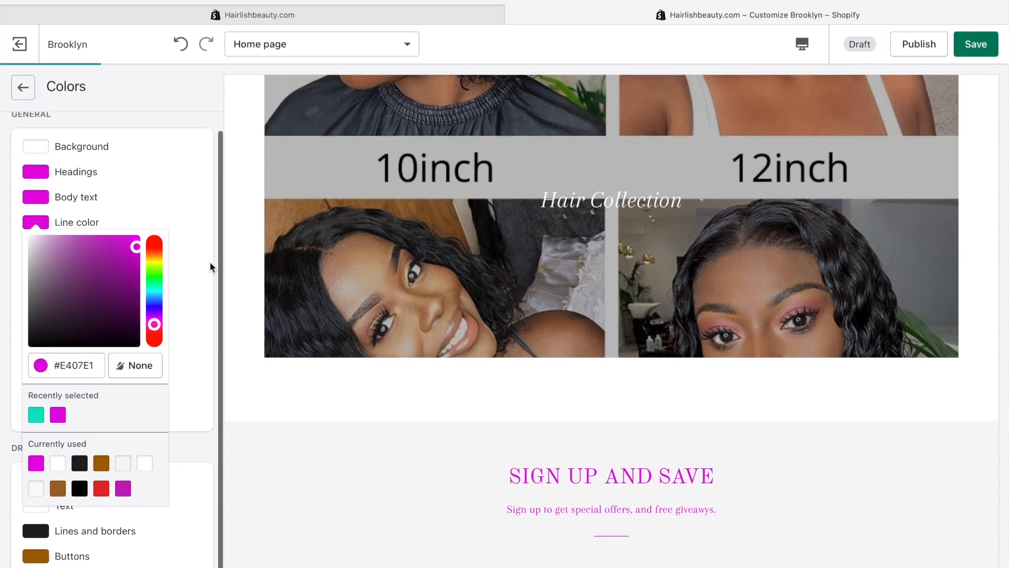
left_click(210, 267)
left_click(35, 275)
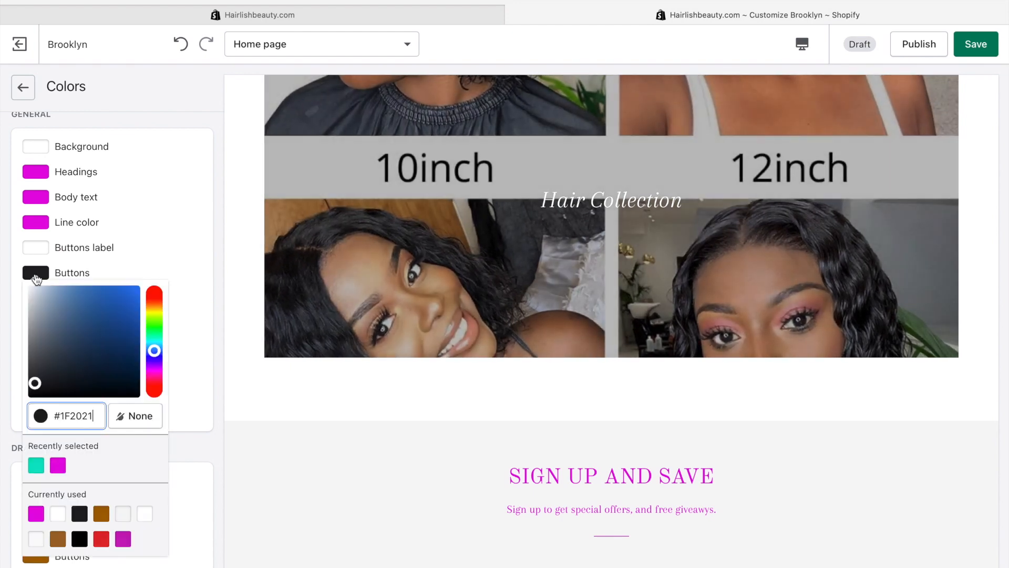
left_click(58, 465)
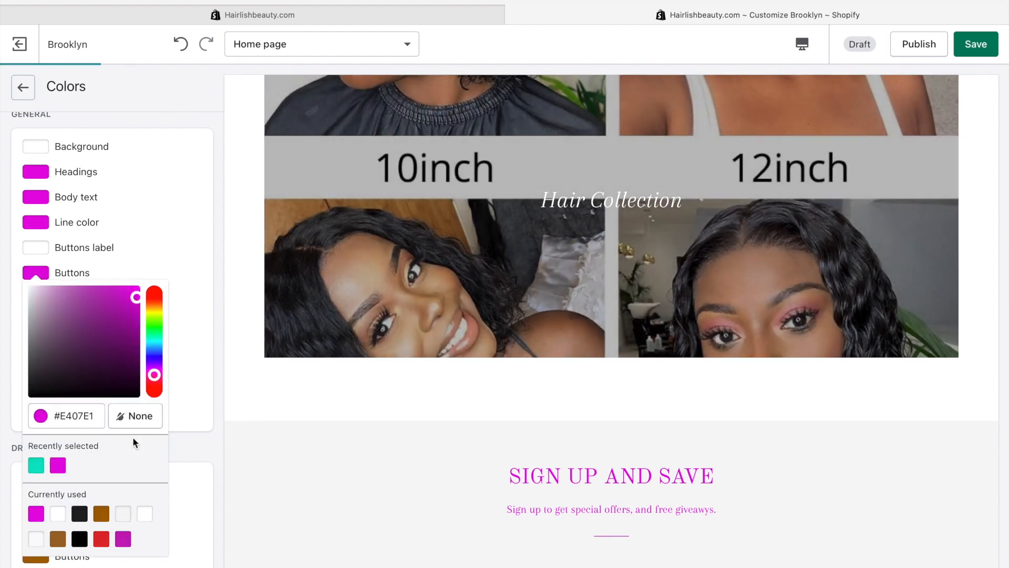
left_click(205, 264)
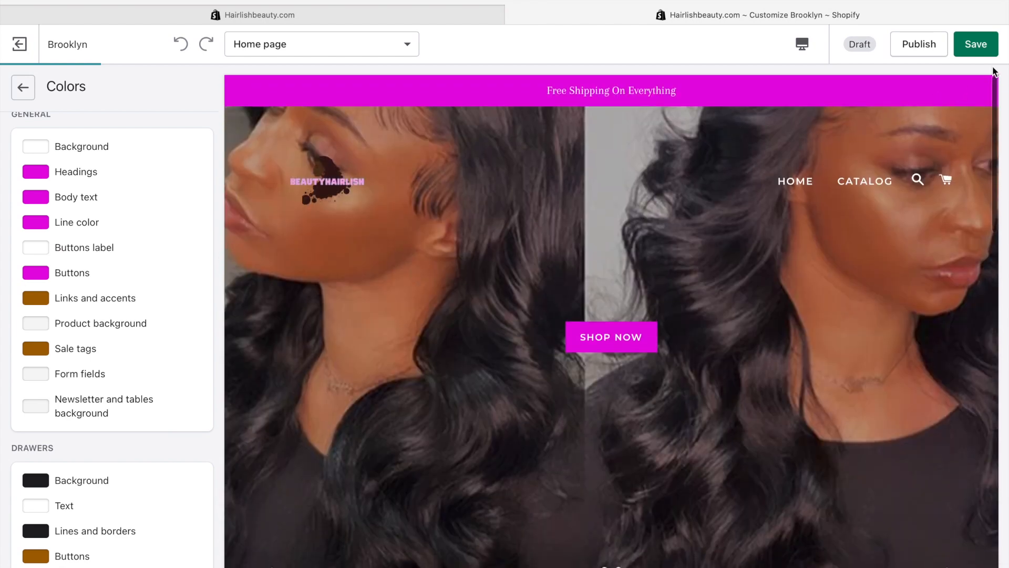
Save the theme colour changes and check the magenta home page preview
left_click(982, 52)
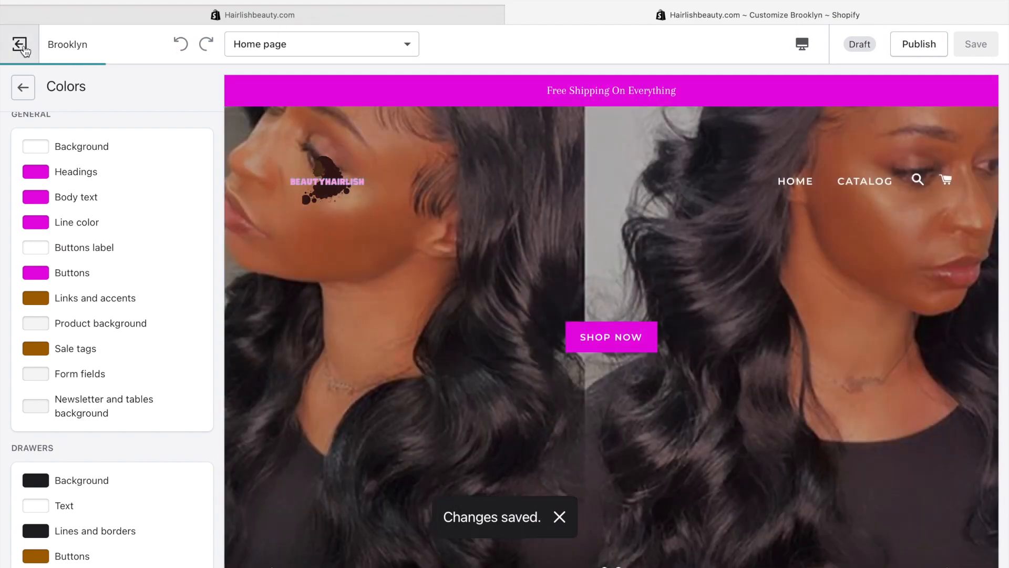
scroll(627, 288, "down", 20)
scroll(627, 288, "up", 20)
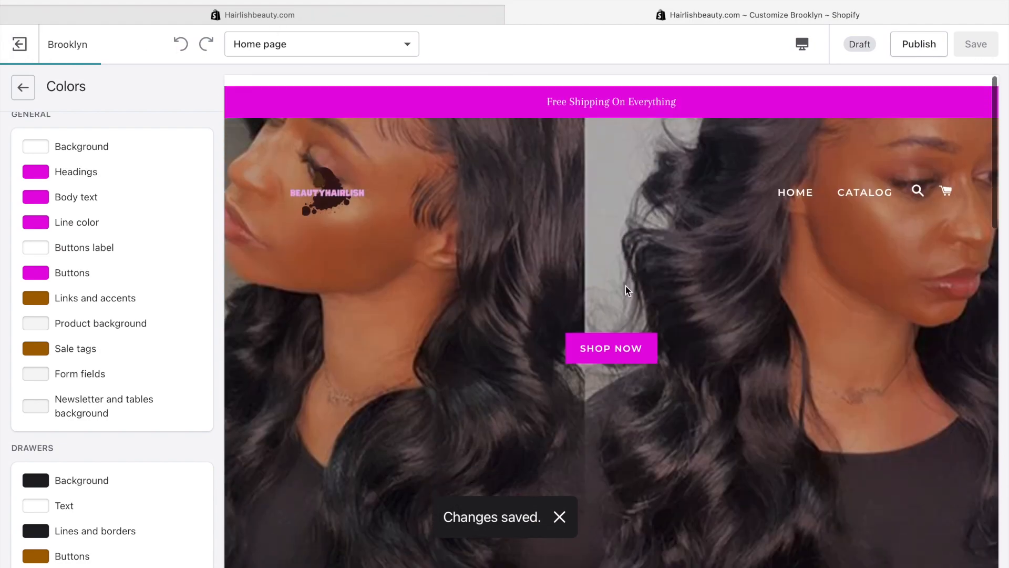
scroll(456, 244, "down", 12)
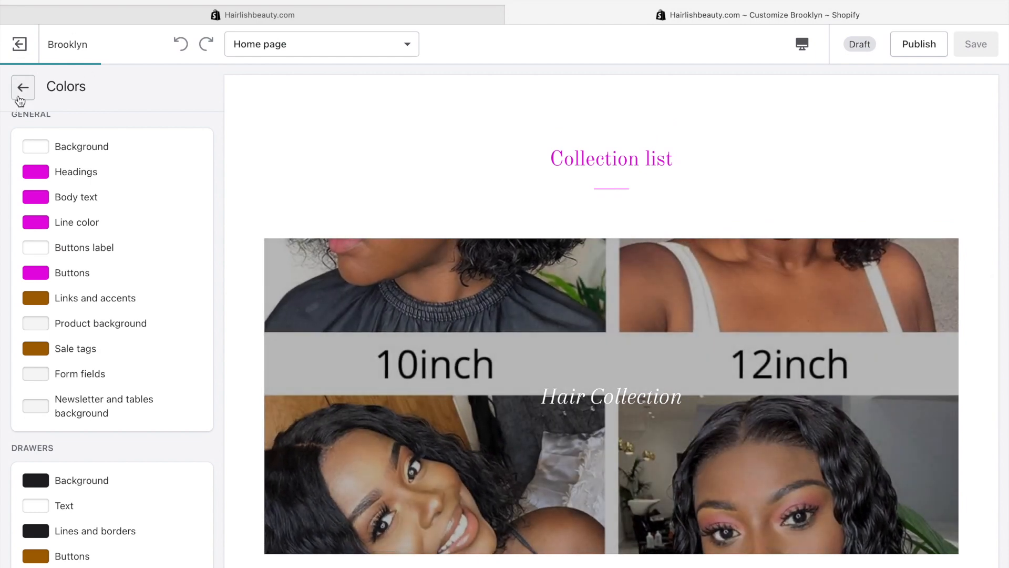
Look at the Social media settings and its Facebook field, then return to the Theme settings list
left_click(19, 97)
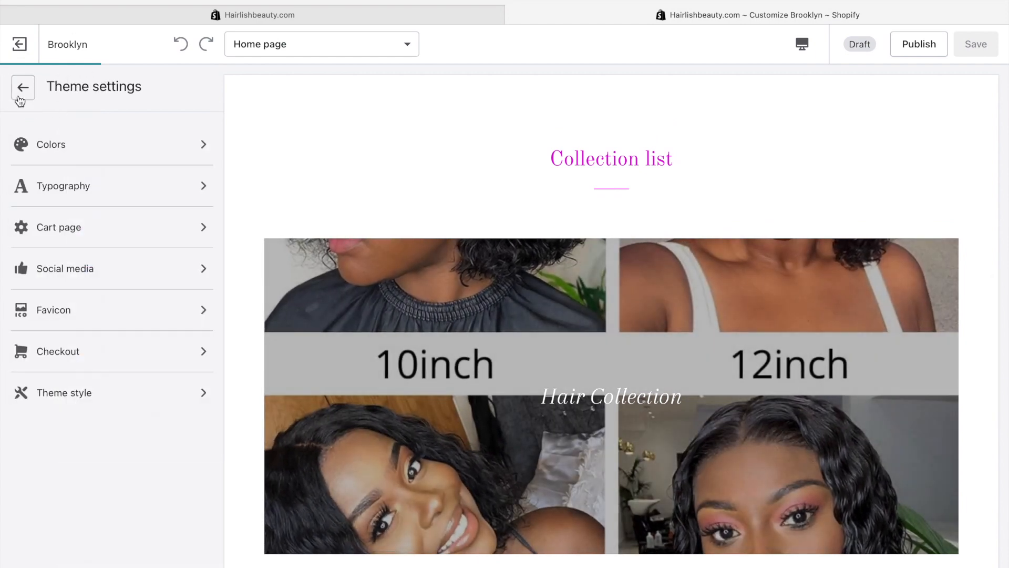
left_click(79, 268)
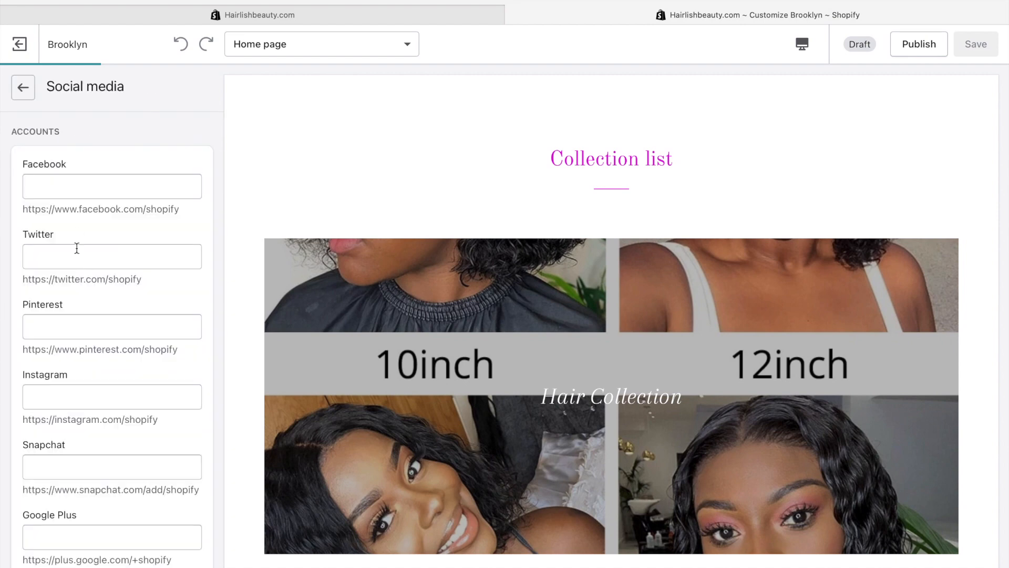
left_click(92, 184)
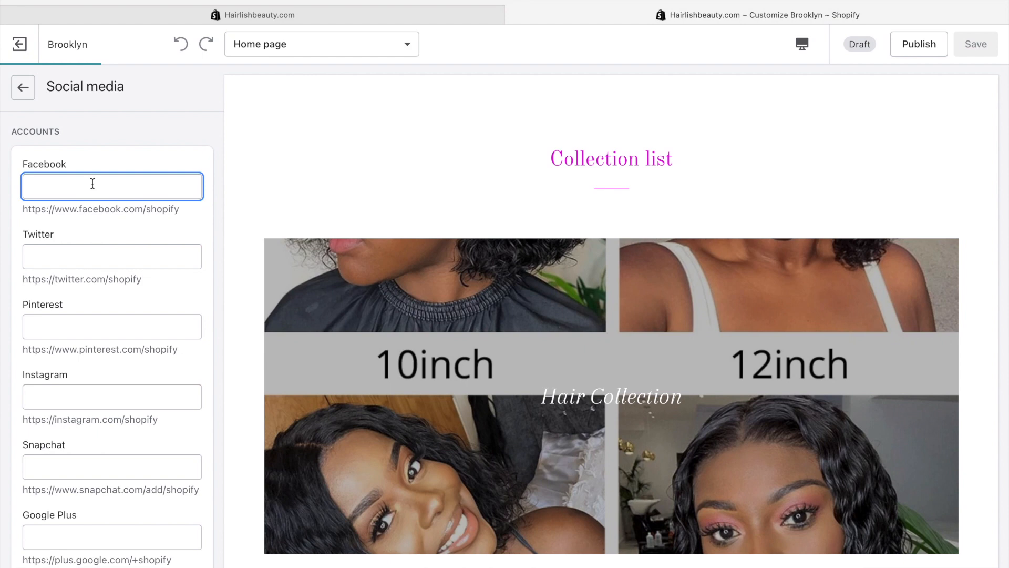
scroll(92, 184, "down", 2)
scroll(93, 183, "up", 2)
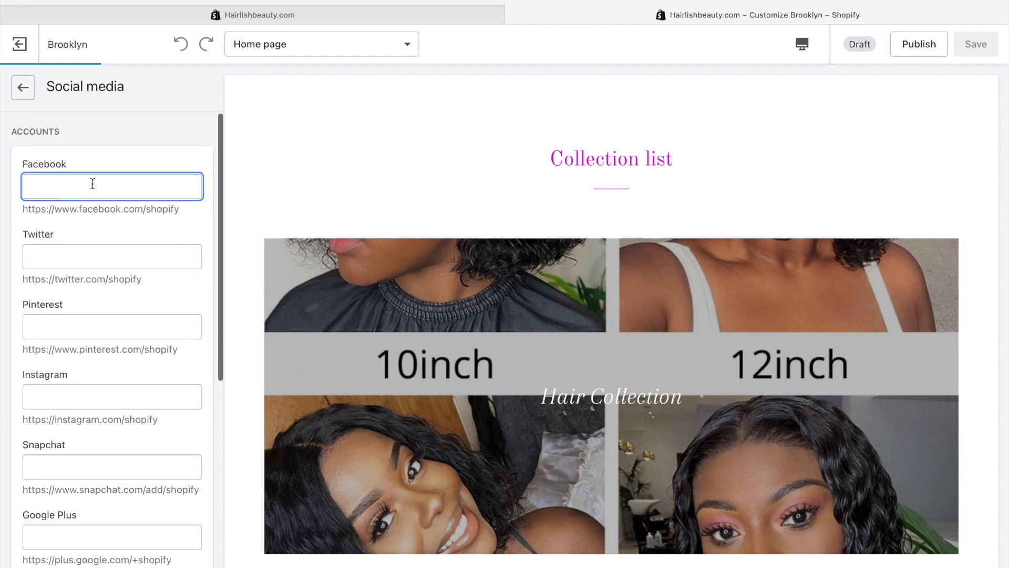
left_click(21, 90)
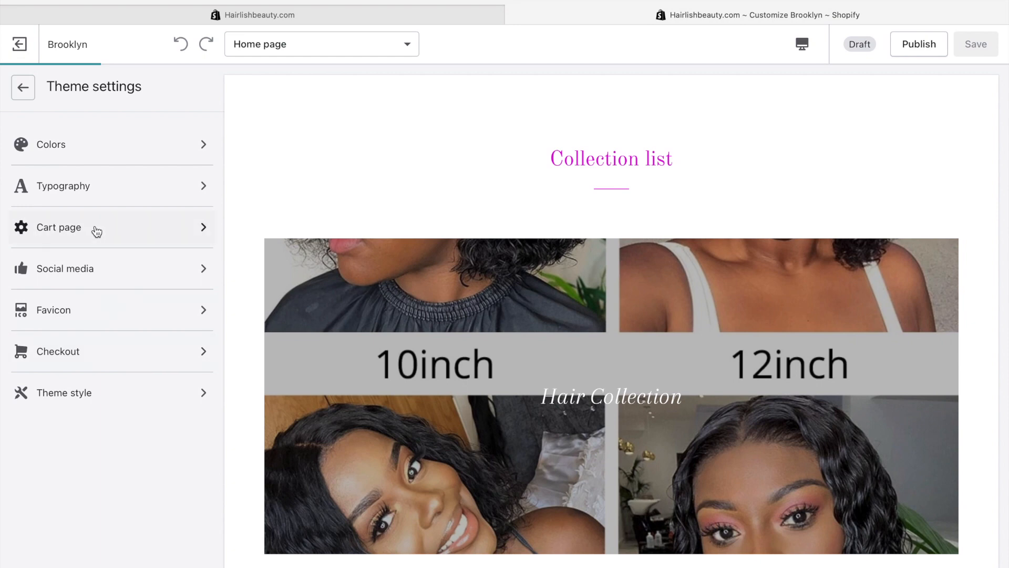
In Checkout settings, use the store logo as both the banner background and the checkout logo
left_click(102, 351)
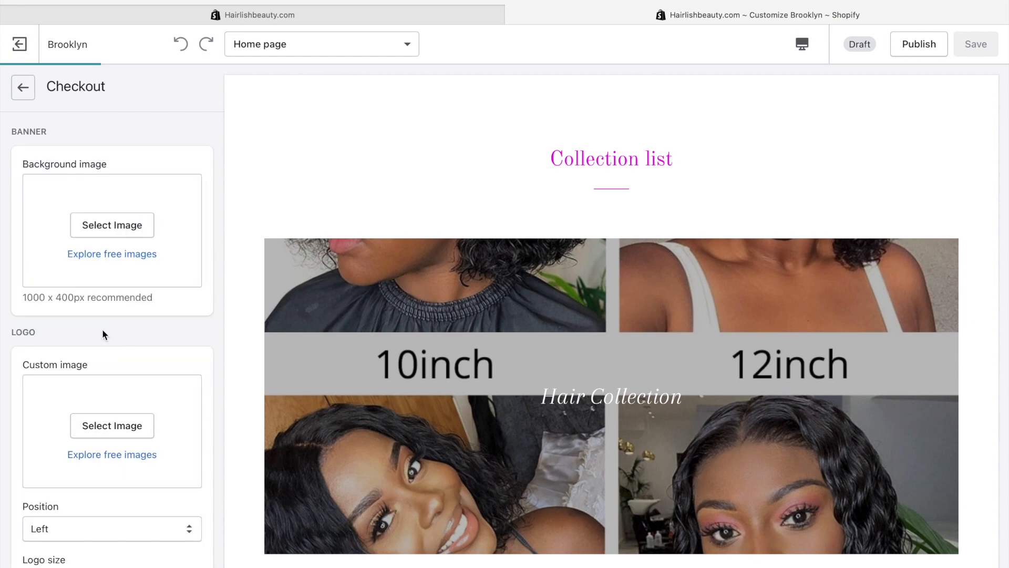
scroll(114, 243, "down", 7)
scroll(112, 223, "up", 7)
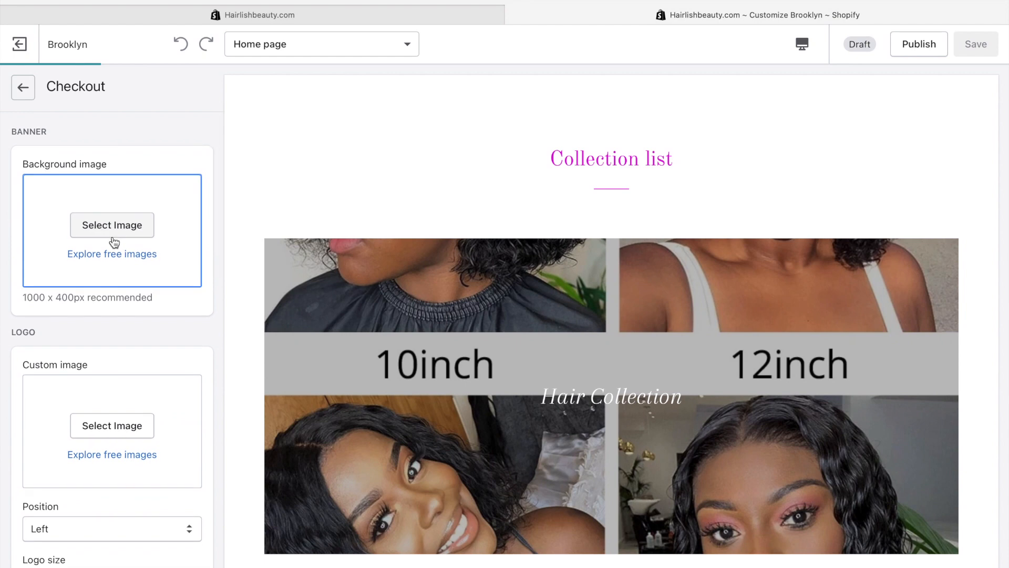
left_click(113, 236)
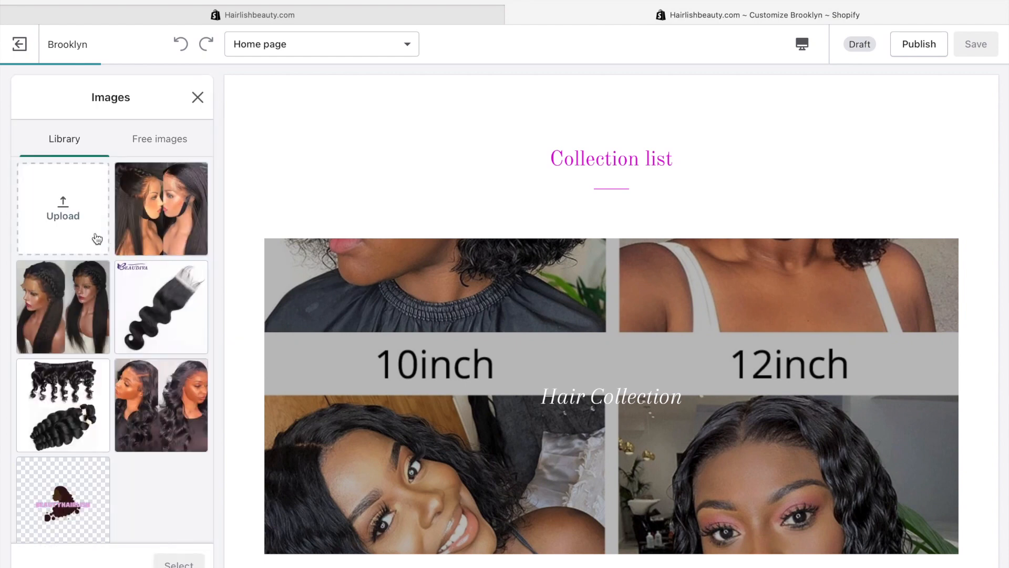
left_click(74, 490)
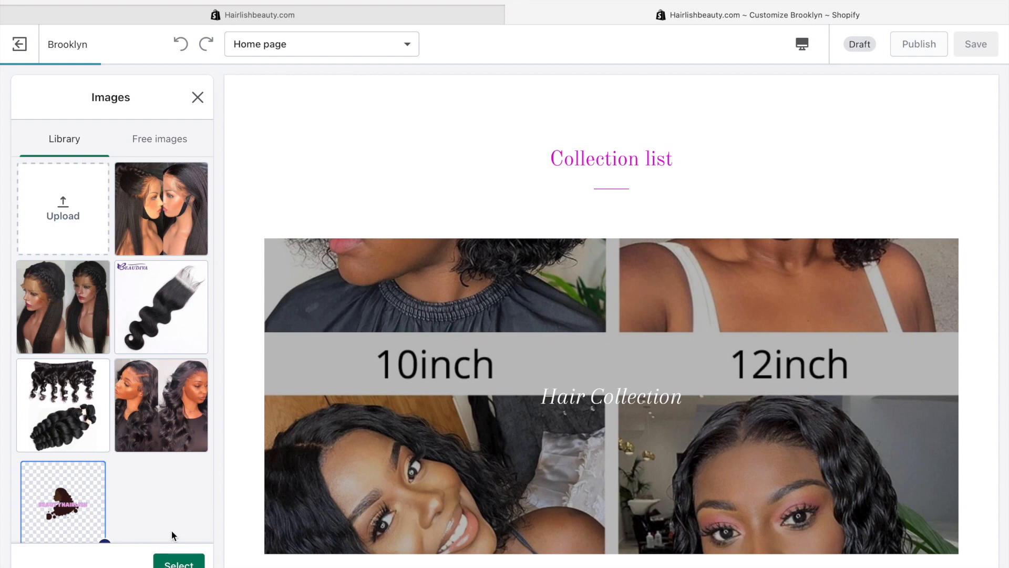
left_click(176, 561)
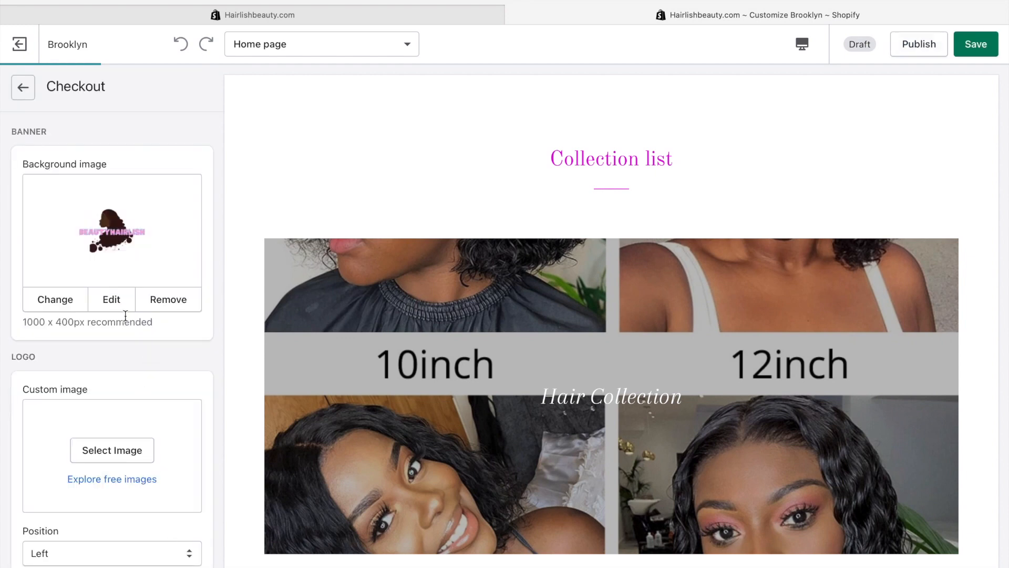
scroll(163, 295, "down", 2)
scroll(164, 297, "down", 3)
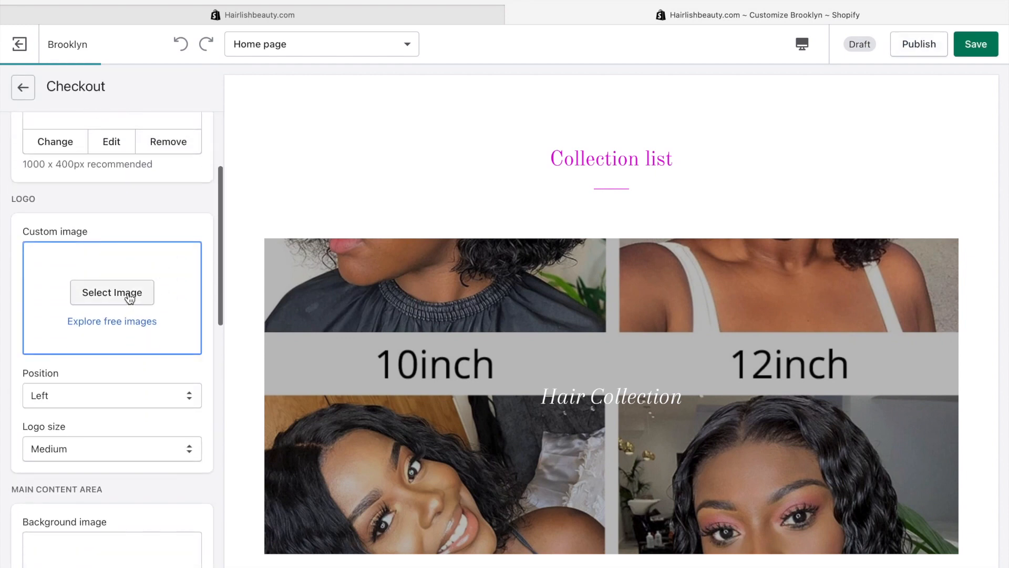
left_click(131, 293)
left_click(70, 477)
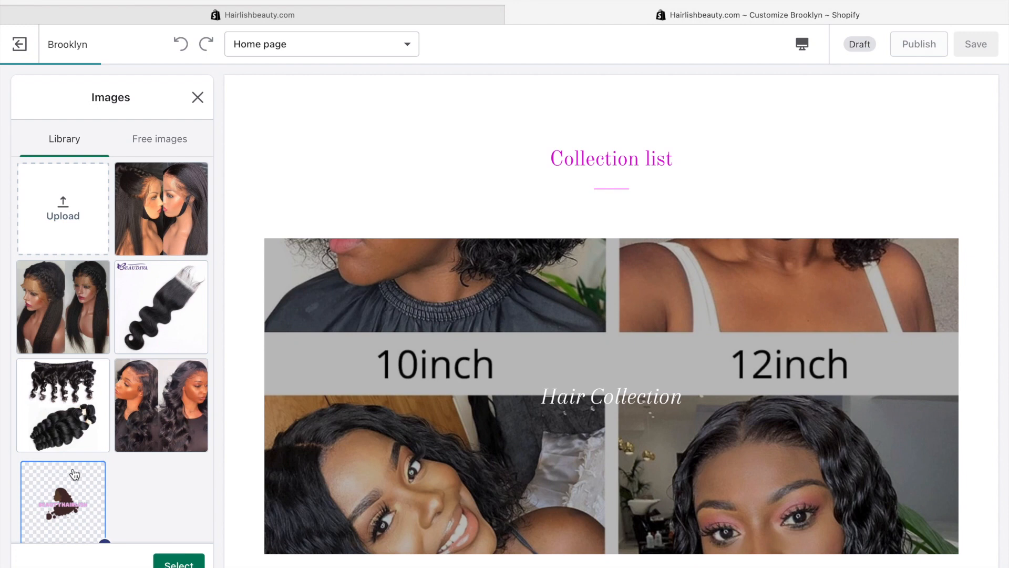
left_click(193, 562)
Use the store logo as the main content and order summary background images
scroll(190, 561, "down", 3)
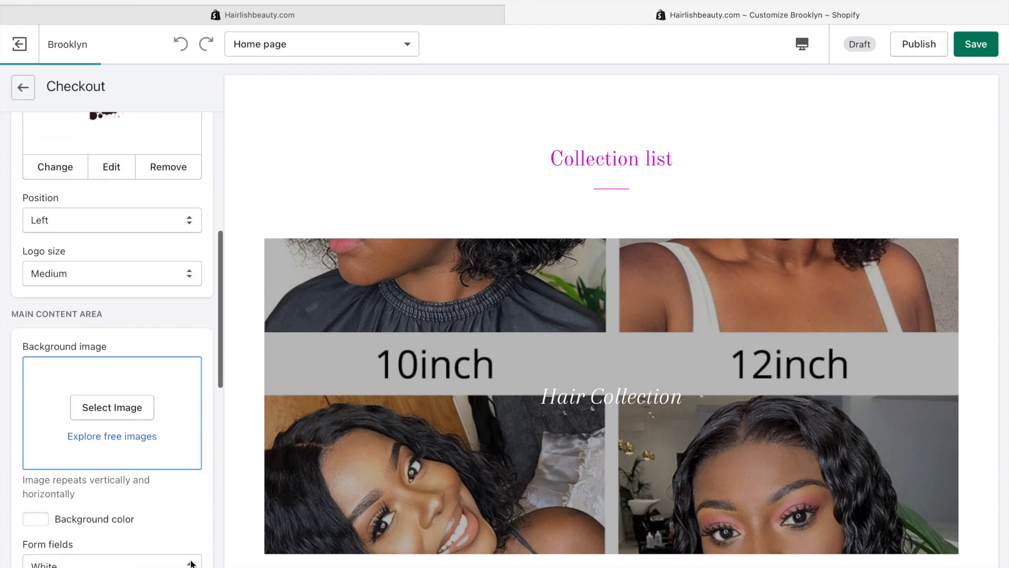
left_click(131, 399)
left_click(63, 496)
left_click(181, 561)
scroll(182, 565, "down", 10)
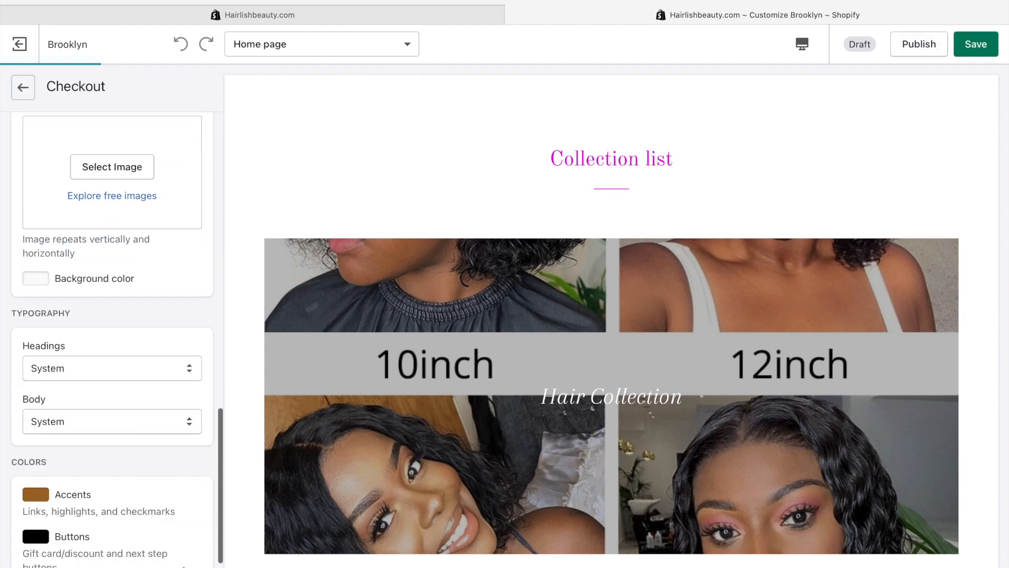
scroll(129, 418, "up", 5)
left_click(128, 365)
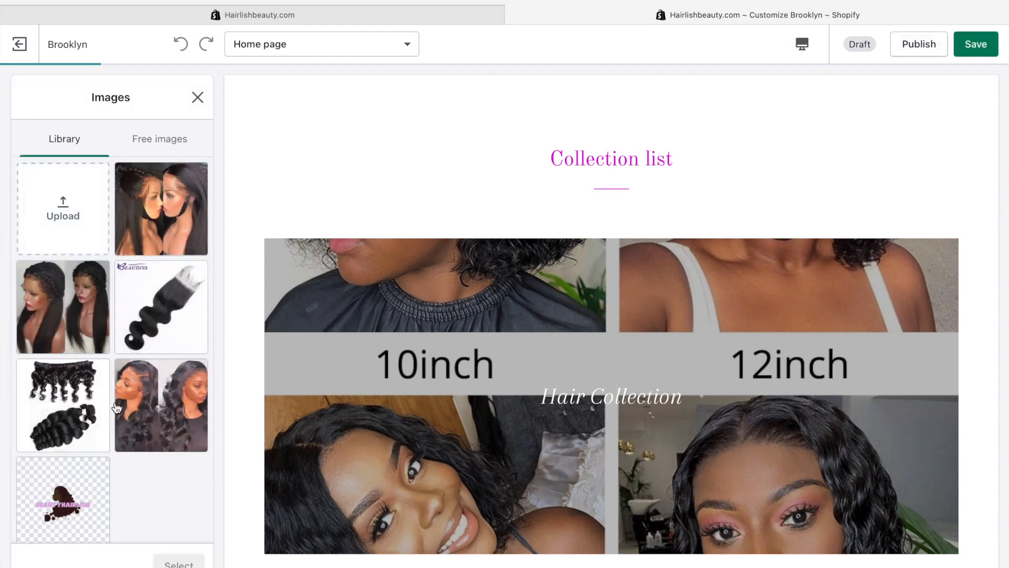
left_click(86, 468)
left_click(174, 562)
Set the checkout Accents colour to the theme's magenta
scroll(162, 562, "down", 6)
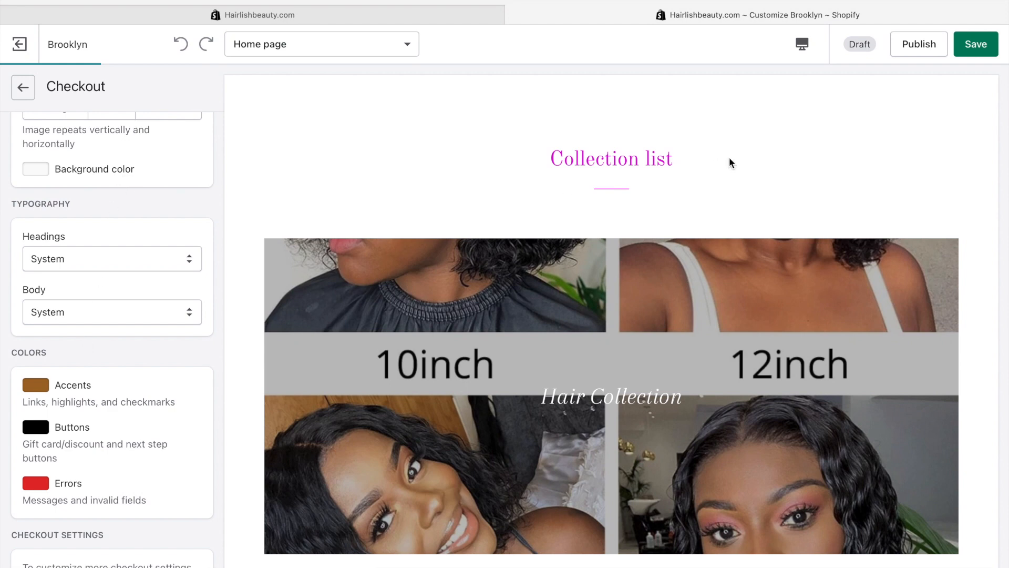
left_click(45, 386)
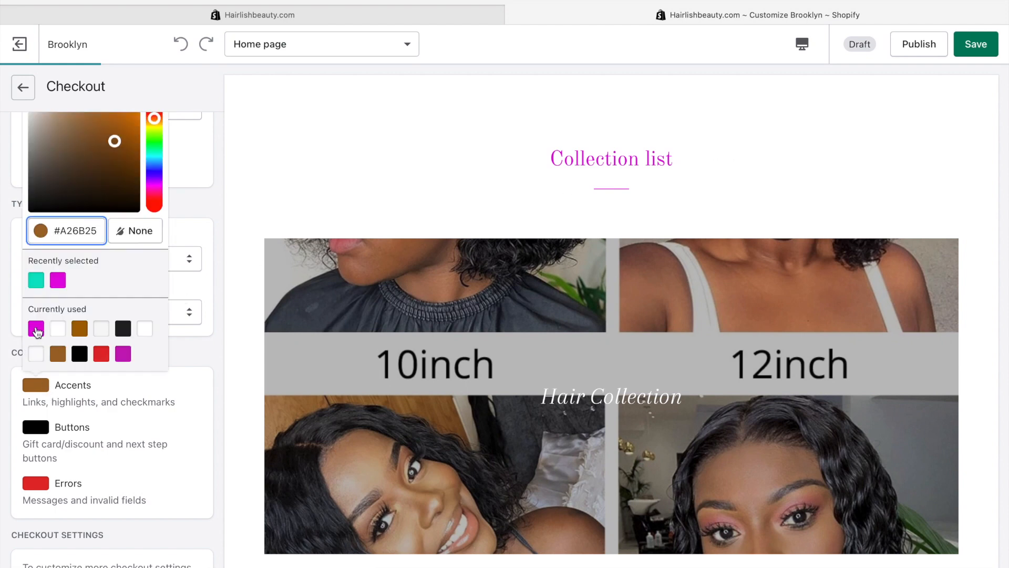
left_click(36, 329)
left_click(222, 234)
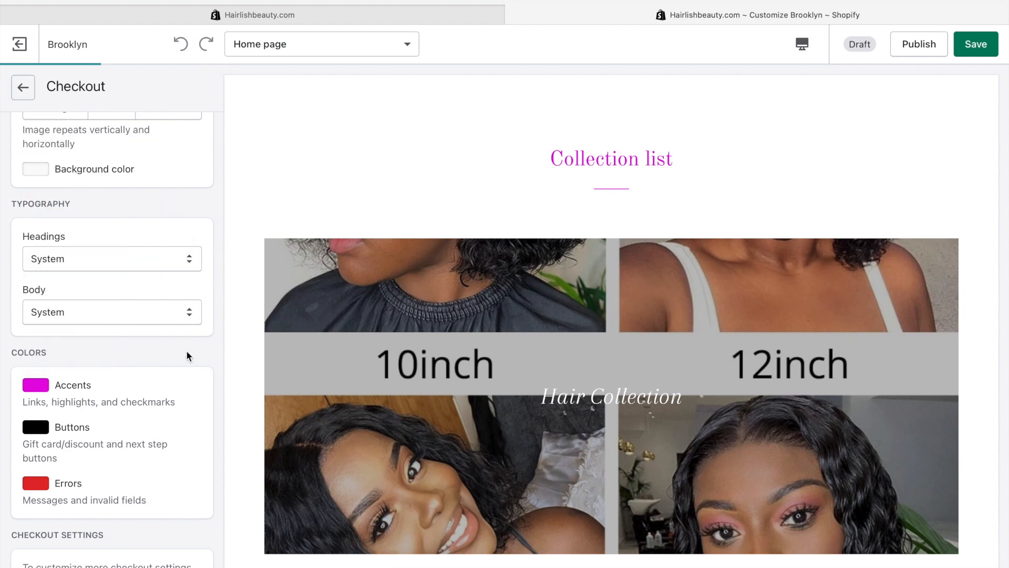
scroll(186, 350, "down", 1)
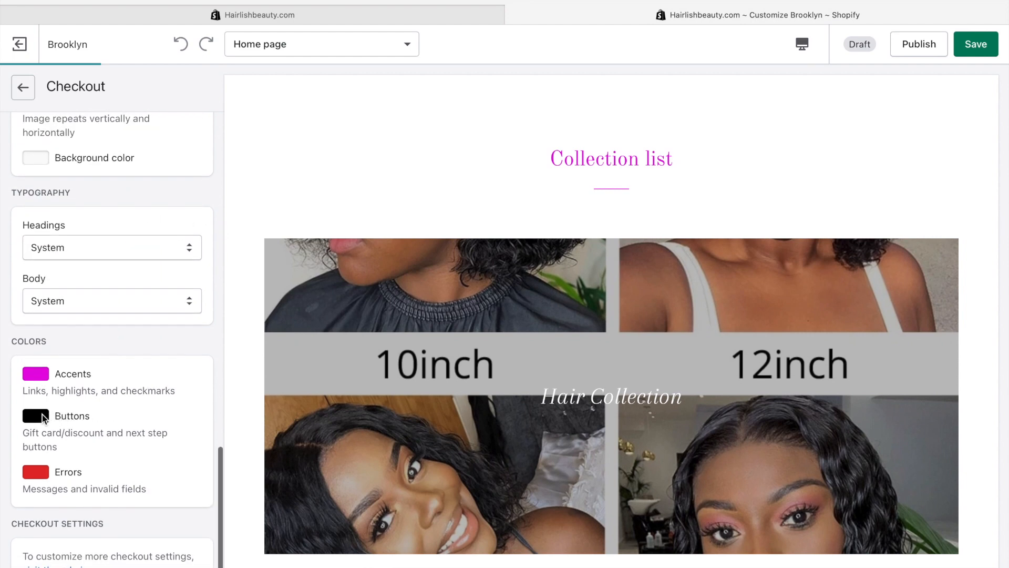
Save the theme and return to the main theme editor sidebar
key("super+Left")
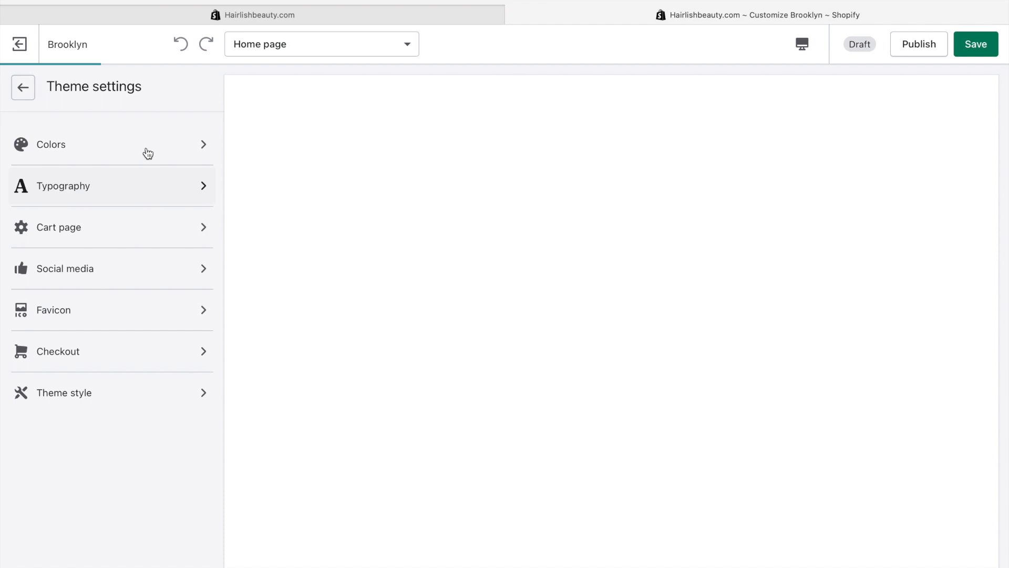
left_click(148, 153)
scroll(572, 303, "down", 4)
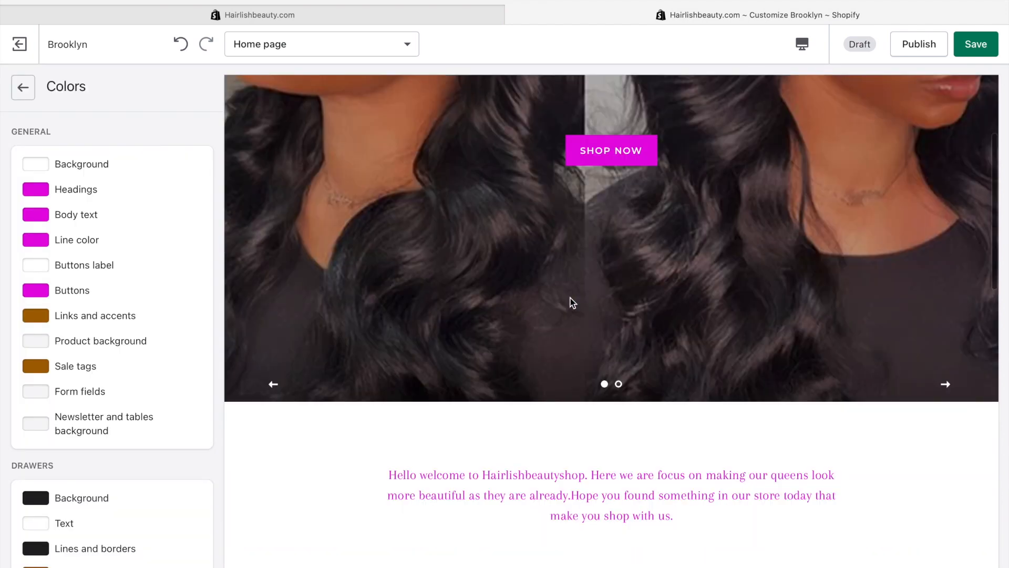
scroll(573, 303, "down", 10)
left_click(970, 40)
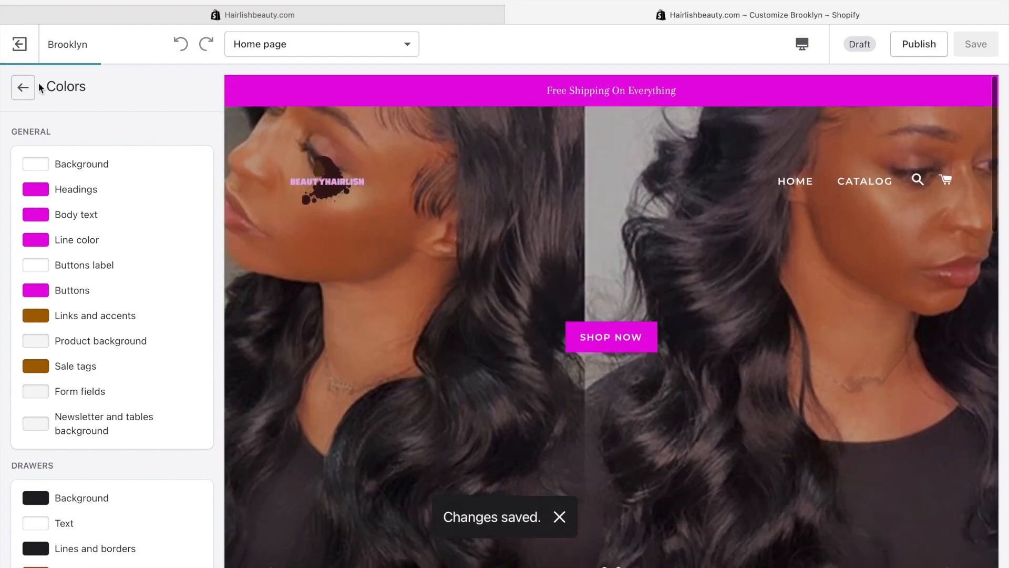
left_click(23, 87)
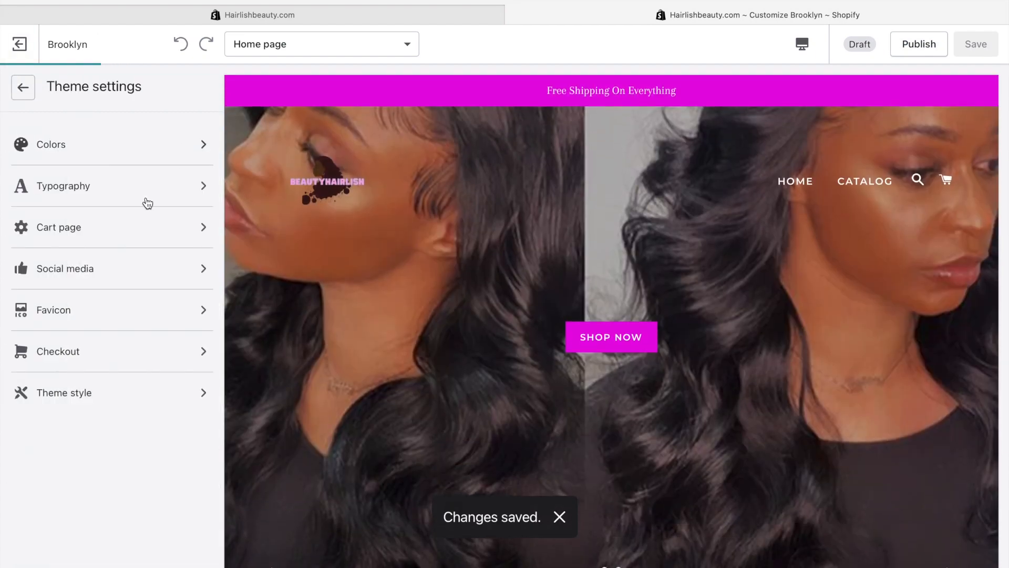
left_click(23, 87)
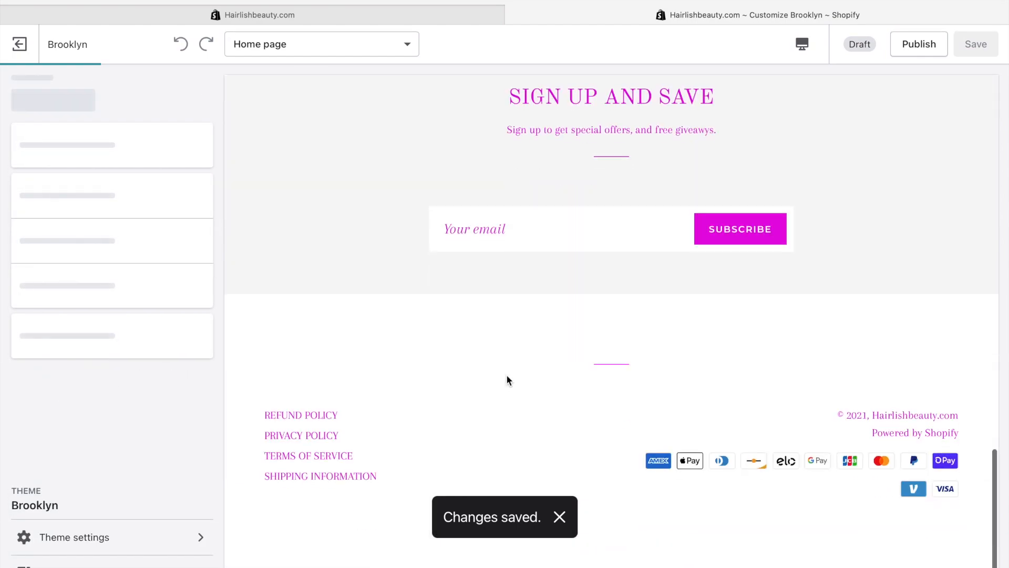
scroll(506, 374, "up", 10)
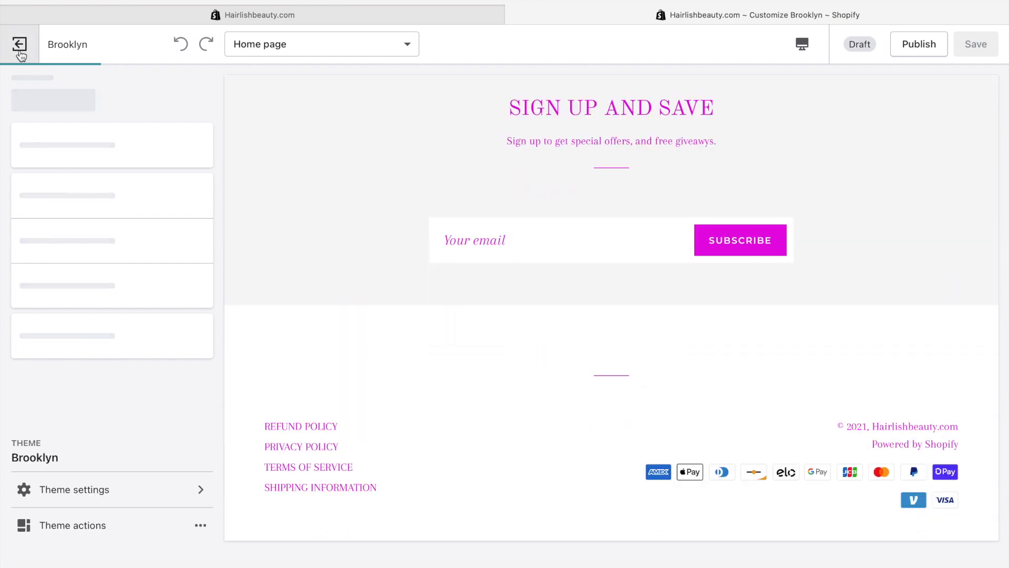
Exit the theme editor and open the Online Store Themes page, scrolled down to the theme library
left_click(19, 44)
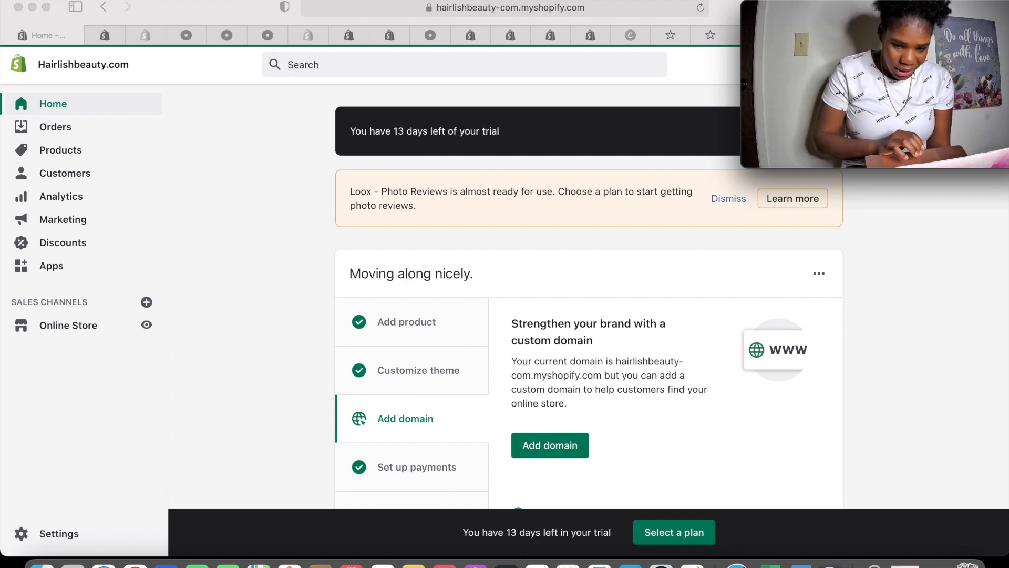
scroll(681, 206, "down", 10)
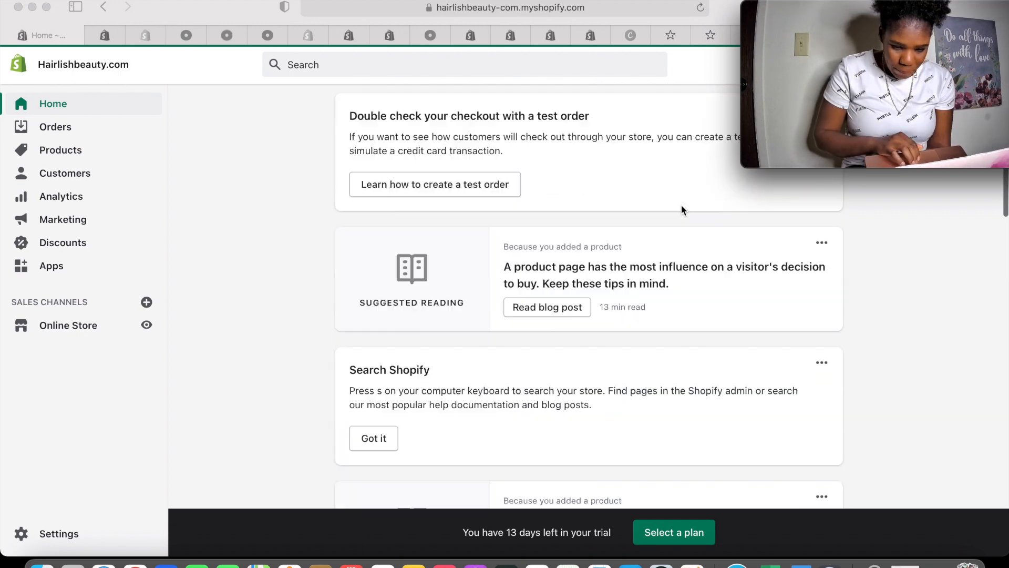
scroll(681, 209, "down", 15)
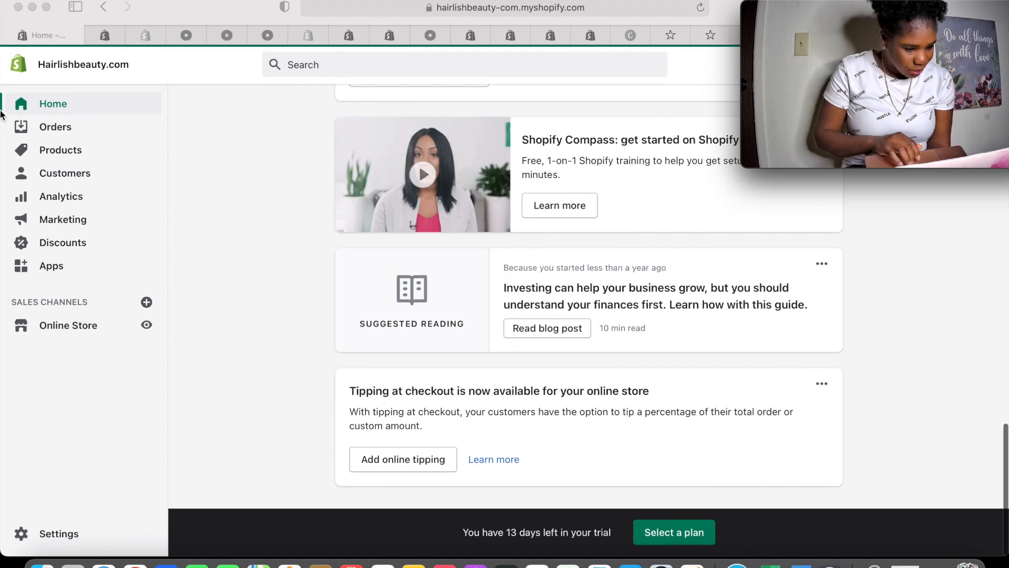
left_click(77, 329)
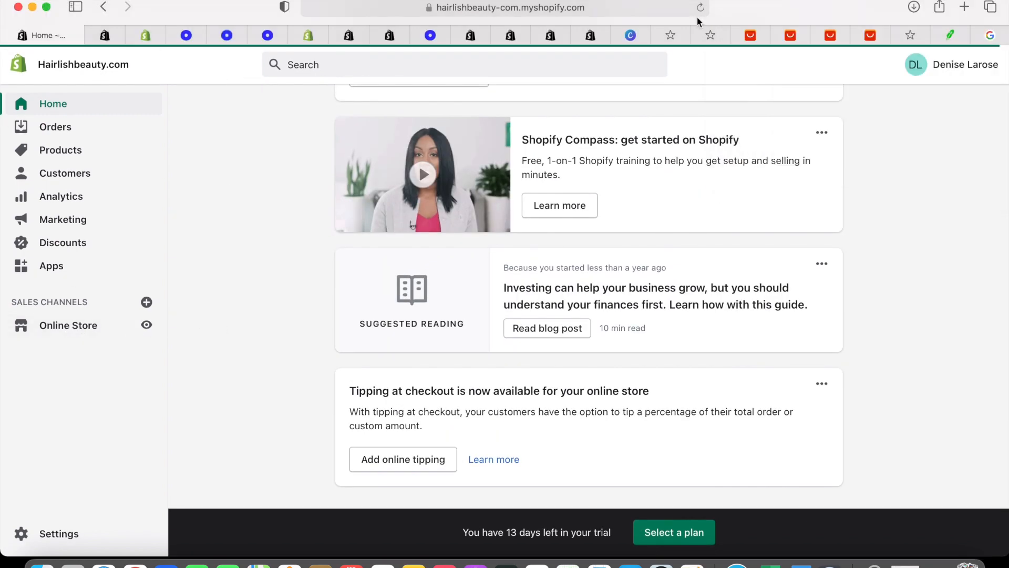
left_click(81, 328)
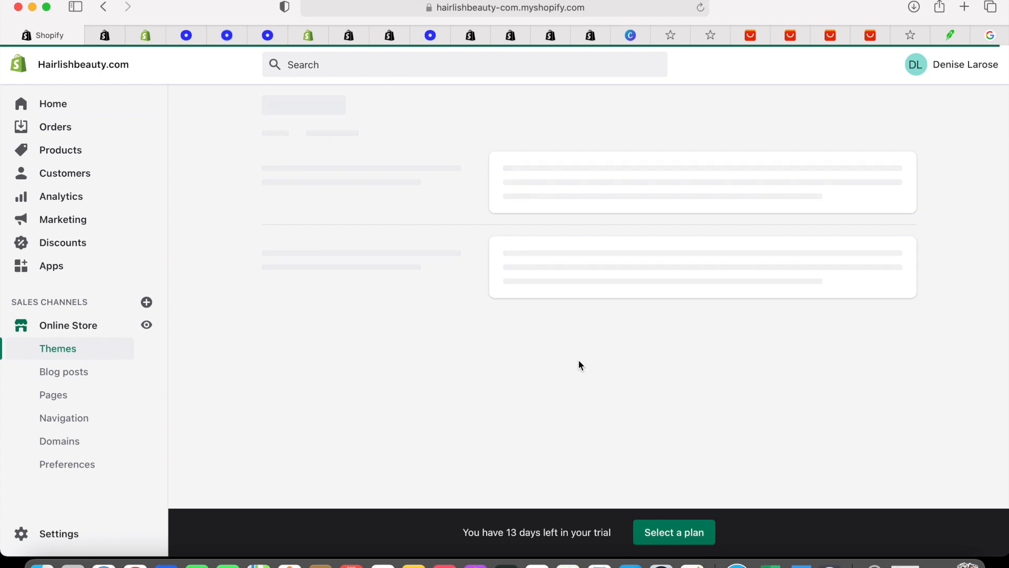
scroll(578, 359, "down", 5)
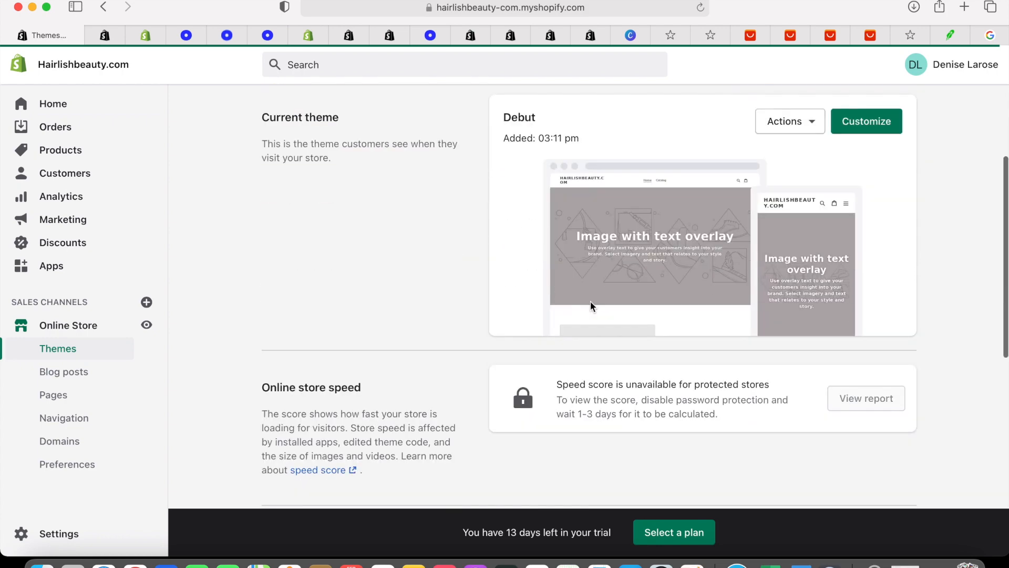
scroll(590, 301, "down", 6)
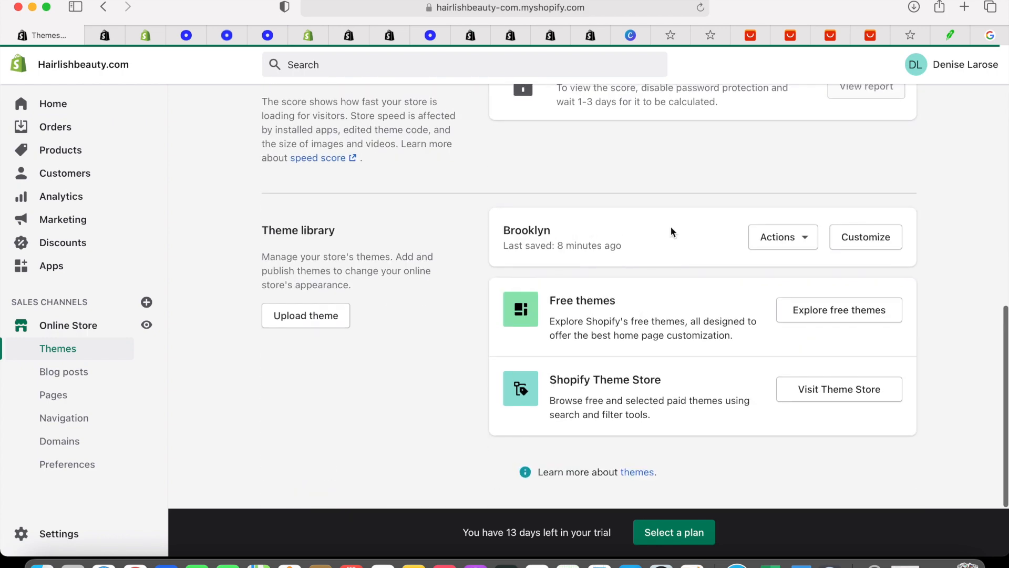
Open the Brooklyn theme's language editor and search the translations for 'POWERD'
left_click(806, 241)
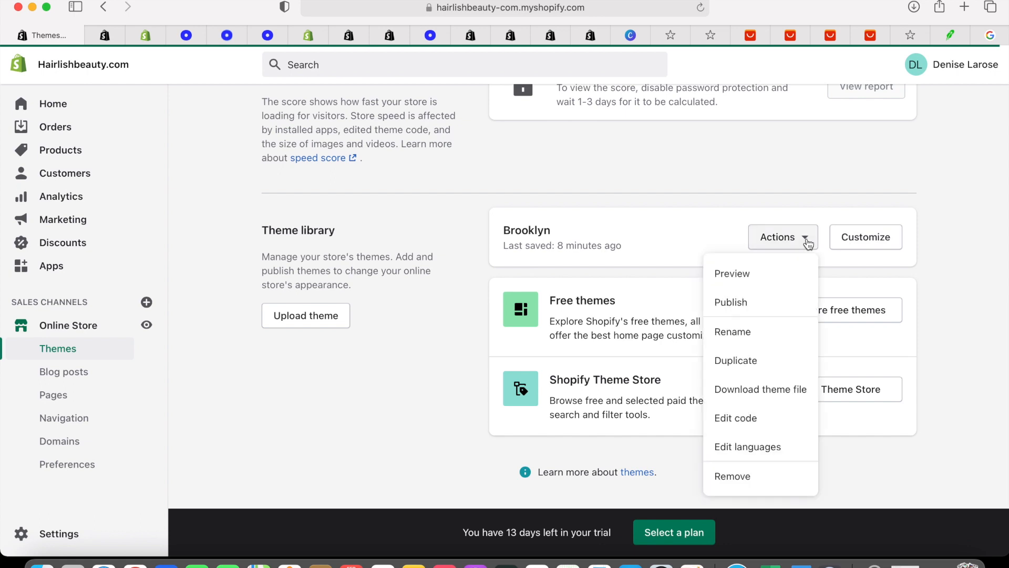
left_click(748, 445)
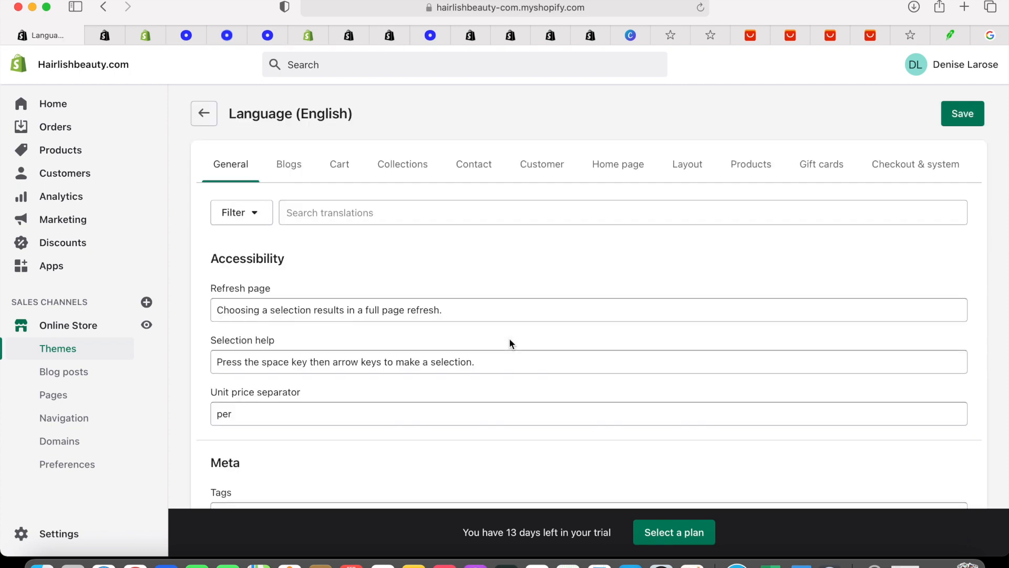
left_click(334, 215)
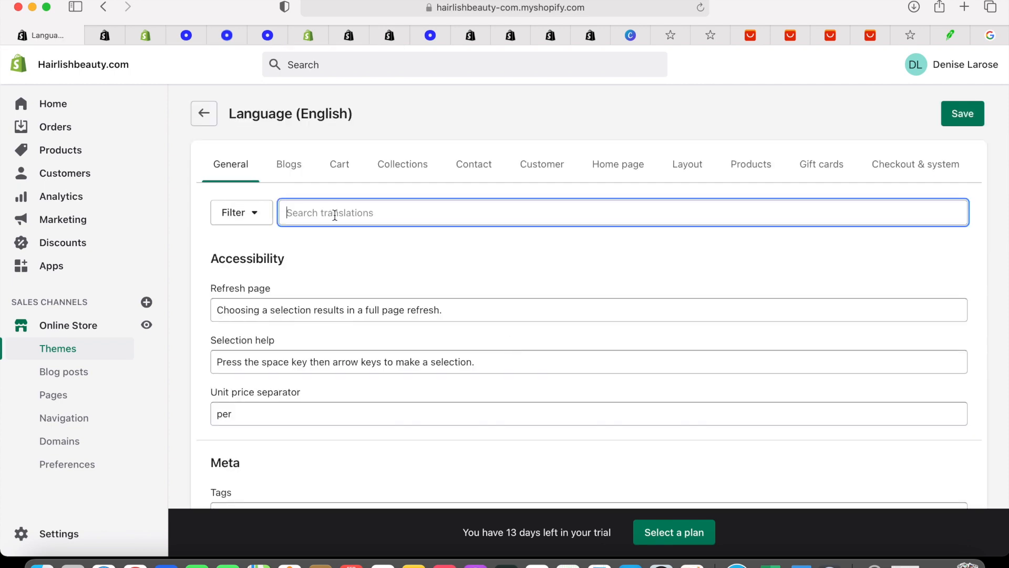
type("POWERD")
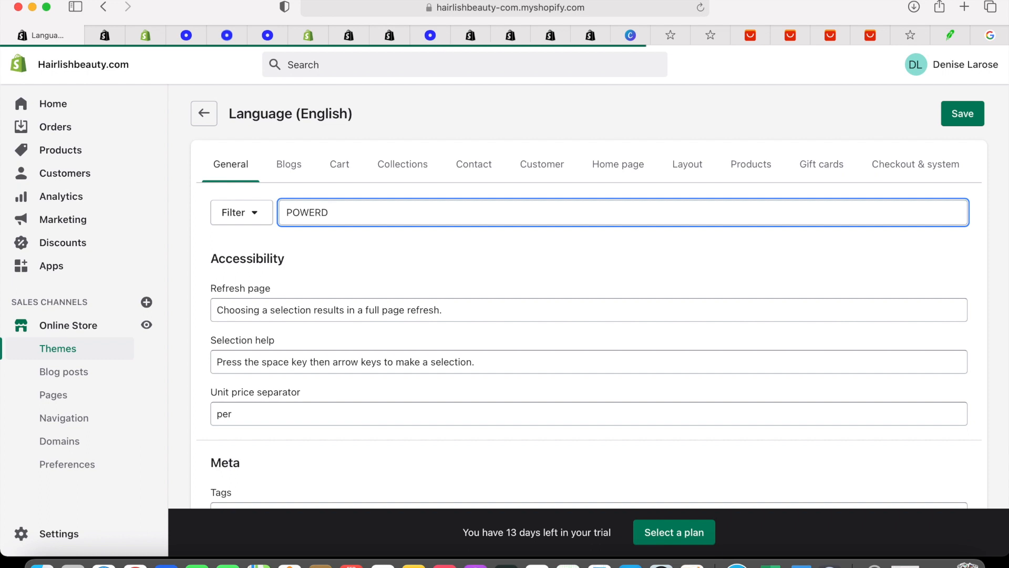
scroll(337, 386, "down", 2)
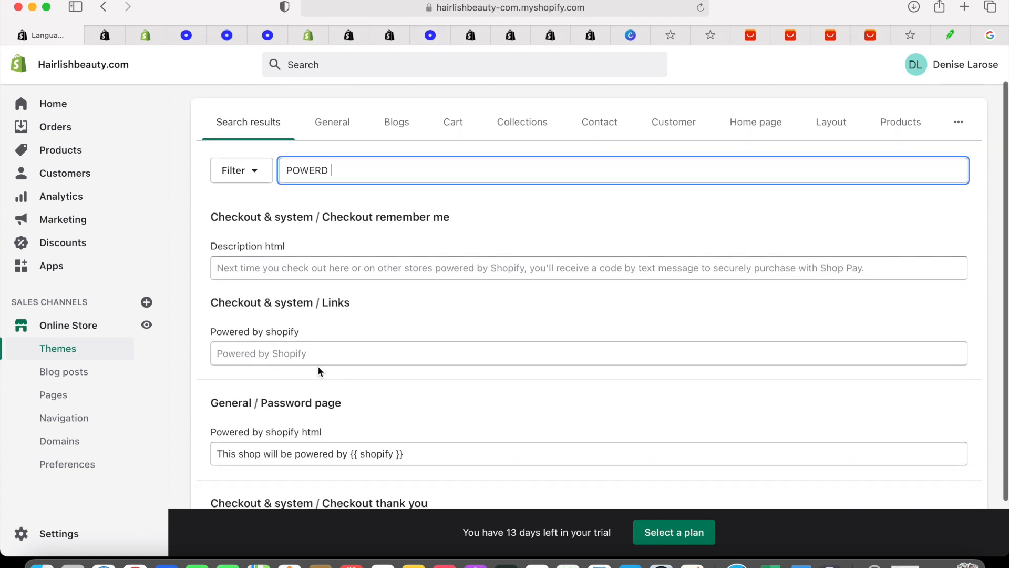
Change the Checkout Links 'Powered by shopify' text to 'Powerd by hairlishbeauty'
left_click(315, 357)
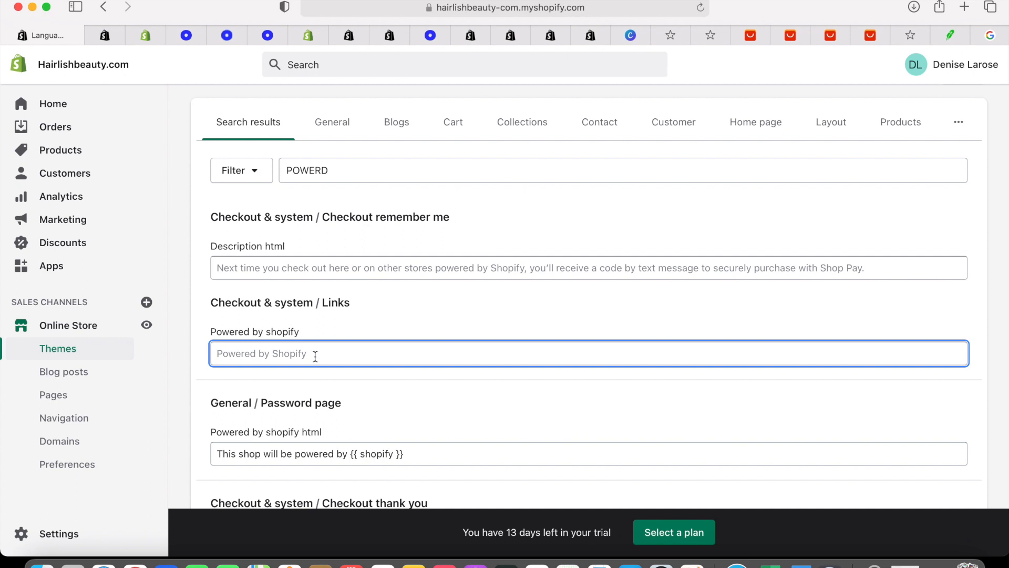
type("POWERD BY")
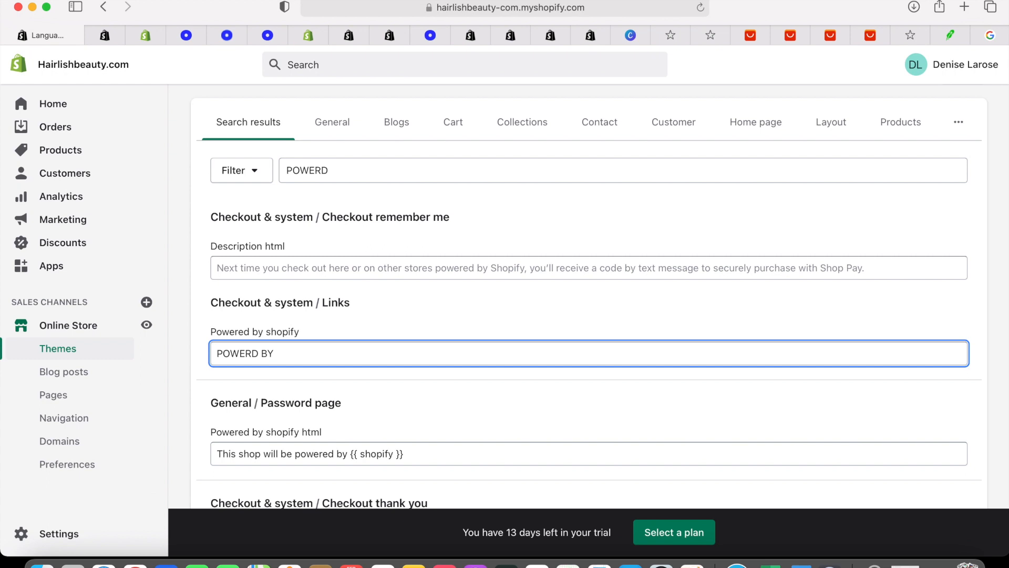
type("HA")
key("BackSpace")
key("BackSpace")
key("BackSpace")
key("BackSpace")
key("BackSpace")
key("BackSpace")
key("BackSpace")
key("BackSpace")
type("owerd")
type("by hairli")
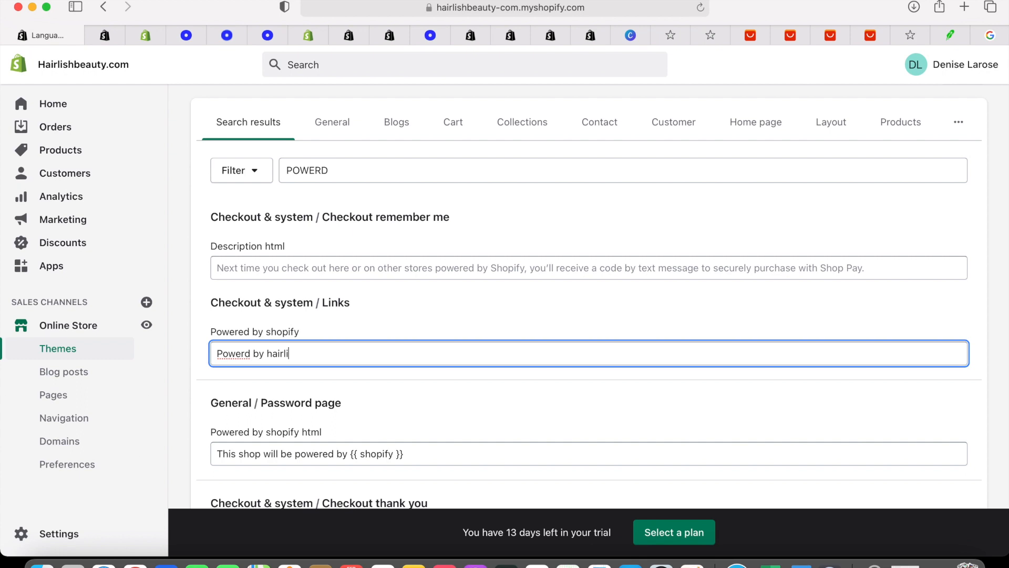
type("sh")
type("rea")
key("BackSpace")
key("BackSpace")
key("BackSpace")
type("eauty")
scroll(334, 404, "down", 2)
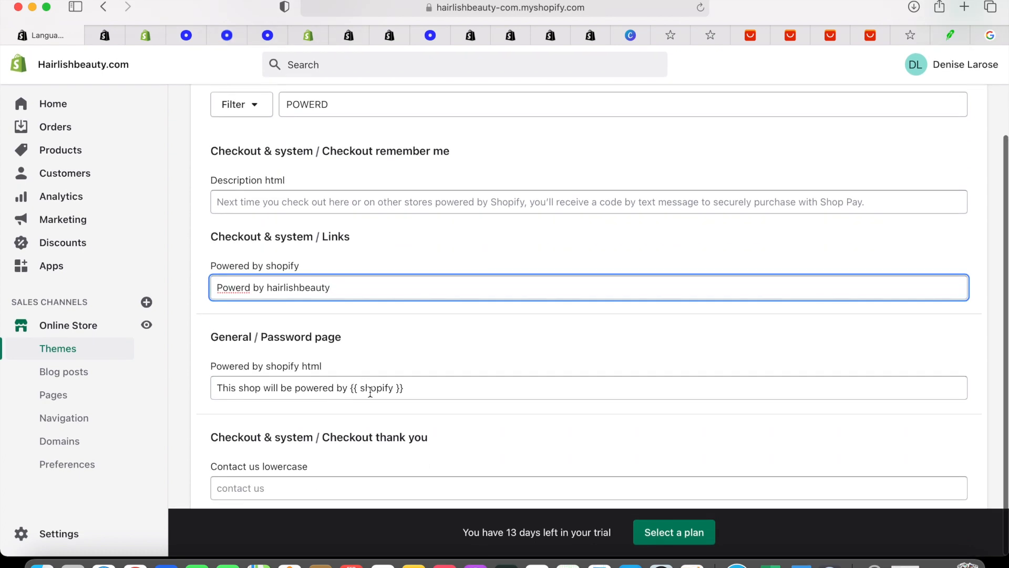
Replace the Password page 'Powered by shopify html' text with 'Hairlishbeauty all right reserved.'
left_click_drag(350, 387, 415, 388)
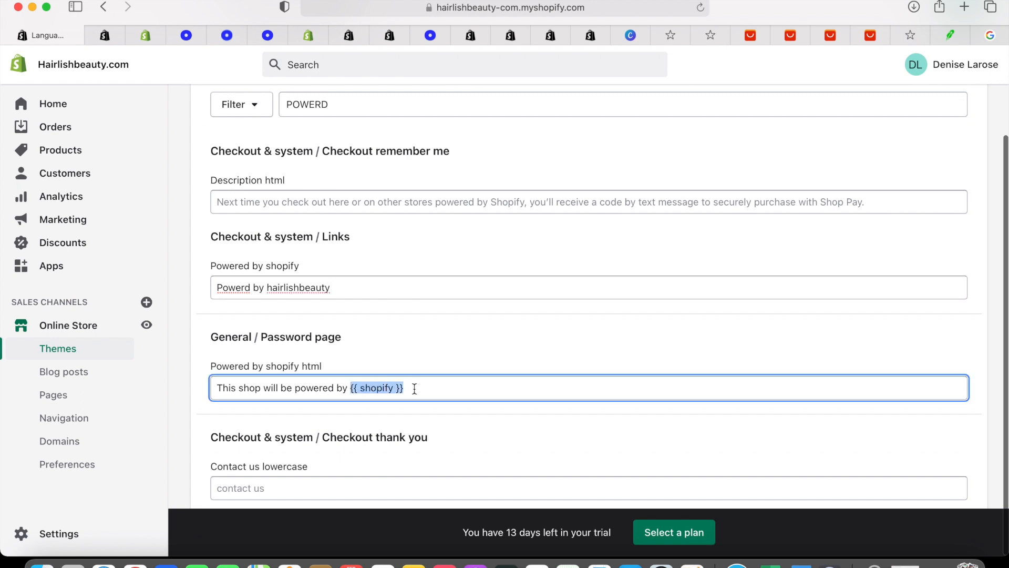
key("BackSpace")
key("BackSpace")
key("BackSpace")
key("BackSpace")
key("BackSpace")
key("BackSpace")
key("BackSpace")
key("BackSpace")
key("BackSpace")
key("BackSpace")
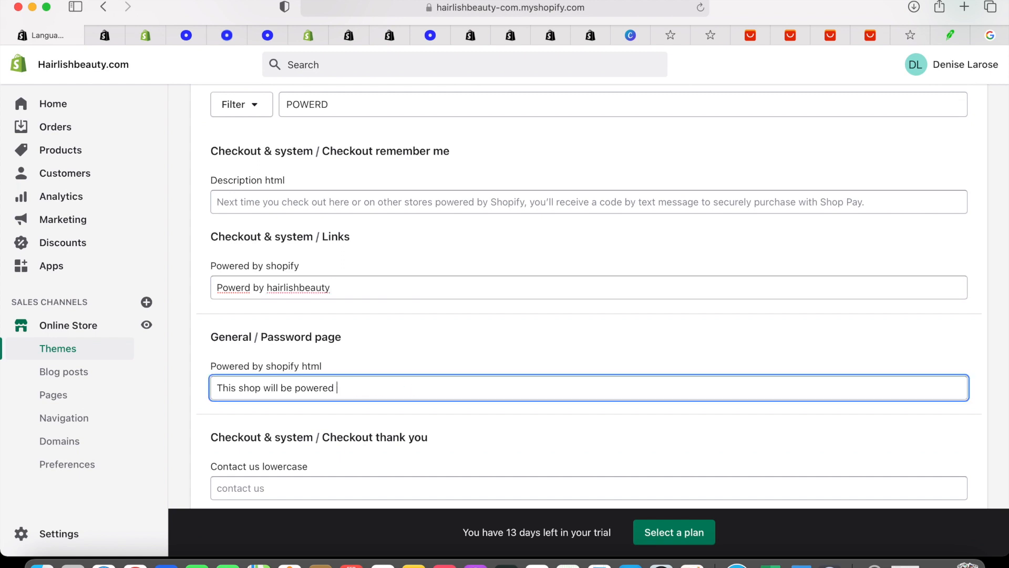
key("BackSpace")
key("BackSpace")
key("BackSpace")
key("BackSpace")
key("BackSpace")
key("BackSpace")
key("BackSpace")
key("BackSpace")
key("BackSpace")
key("BackSpace")
key("BackSpace")
key("BackSpace")
key("BackSpace")
key("BackSpace")
key("BackSpace")
key("BackSpace")
key("BackSpace")
key("BackSpace")
key("BackSpace")
key("BackSpace")
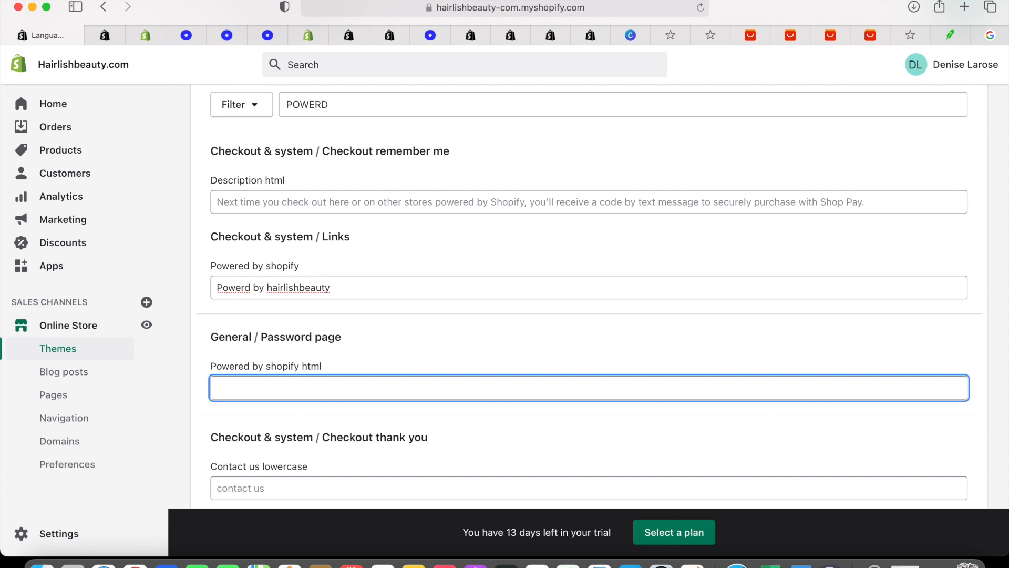
type("Hairlishbeat")
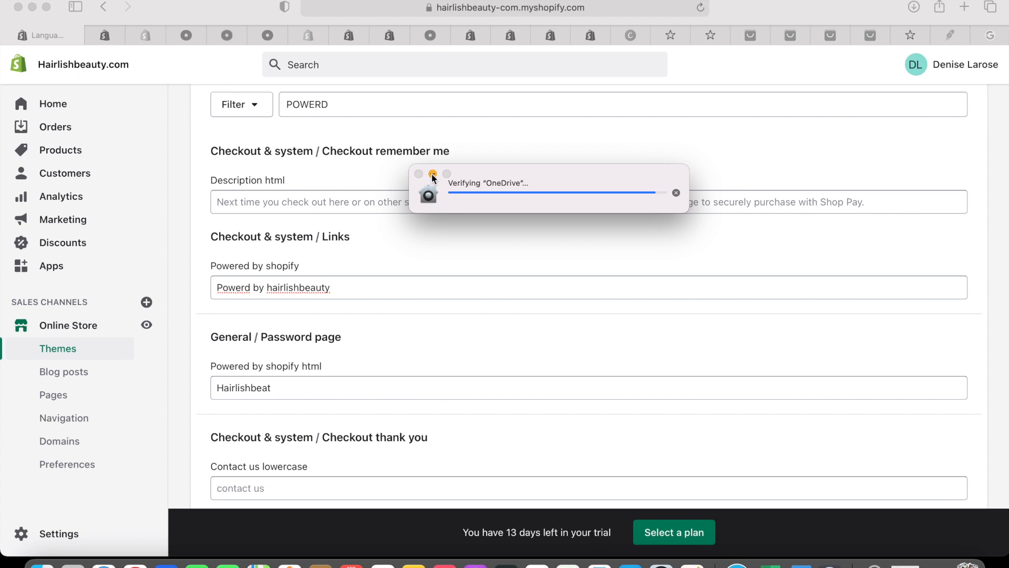
key("BackSpace")
type("uty")
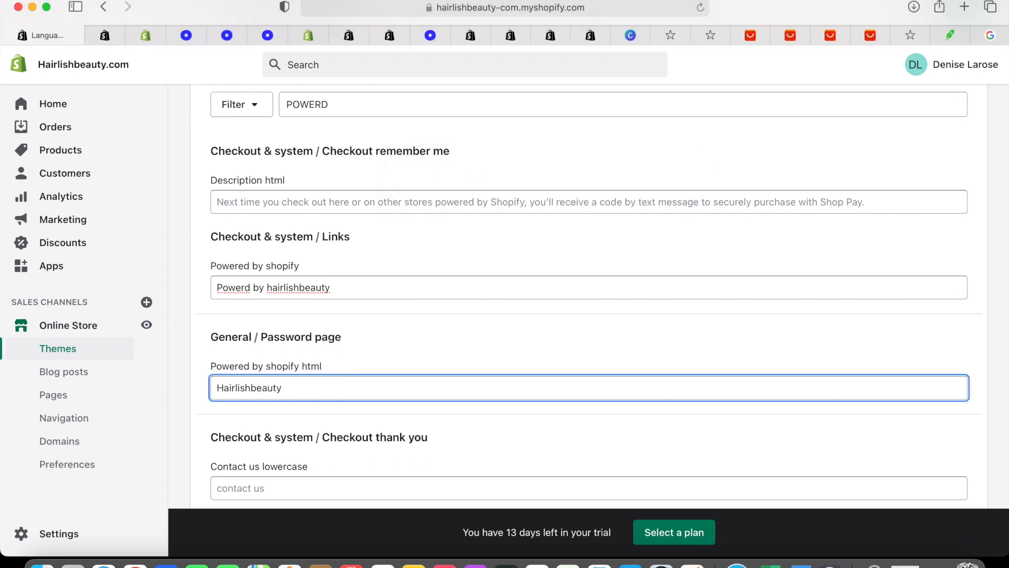
type(" all right reserver")
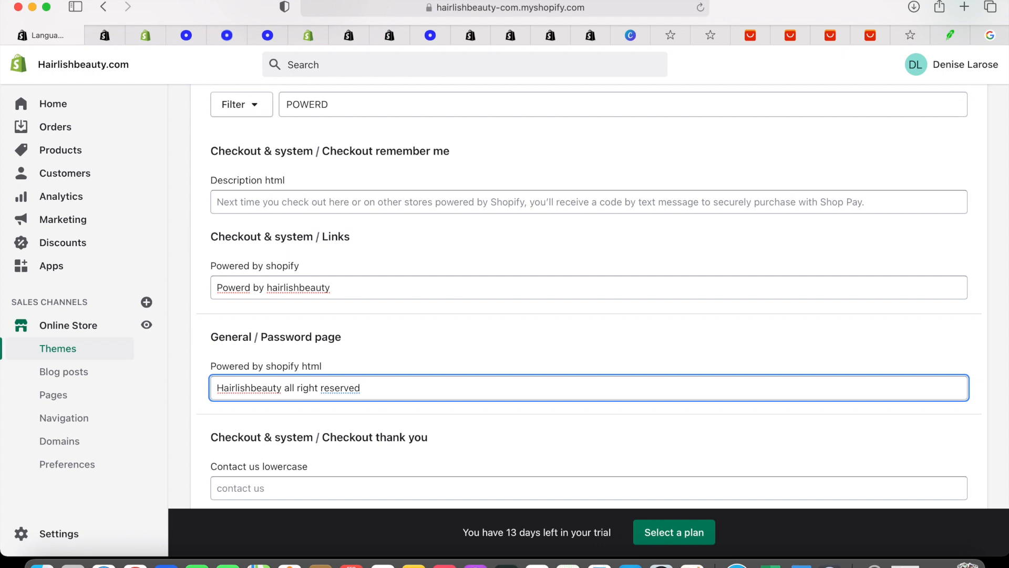
type(" .")
scroll(634, 451, "up", 3)
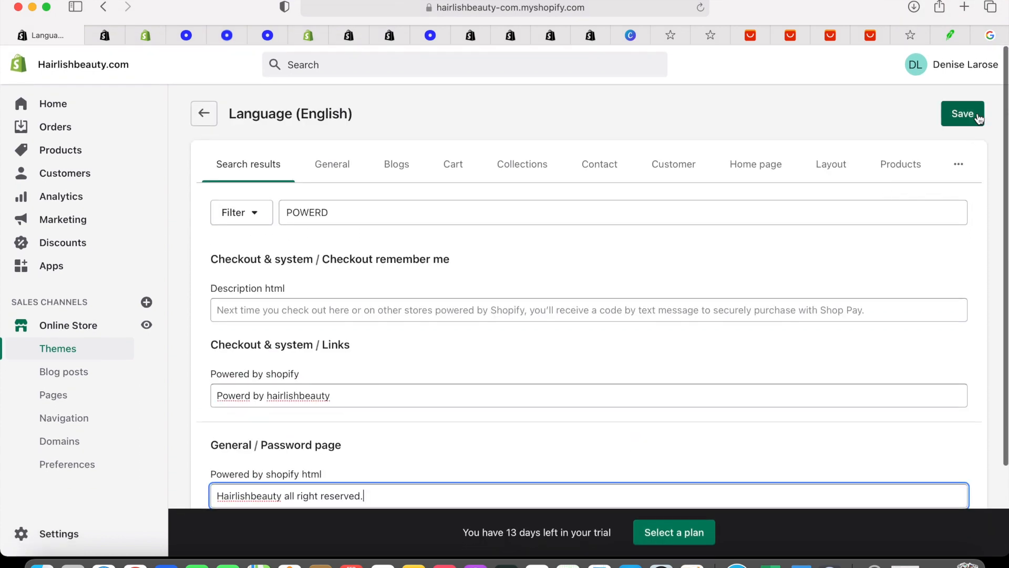
Save the translation edits, then open the Brooklyn theme from the theme library for customizing
left_click(975, 115)
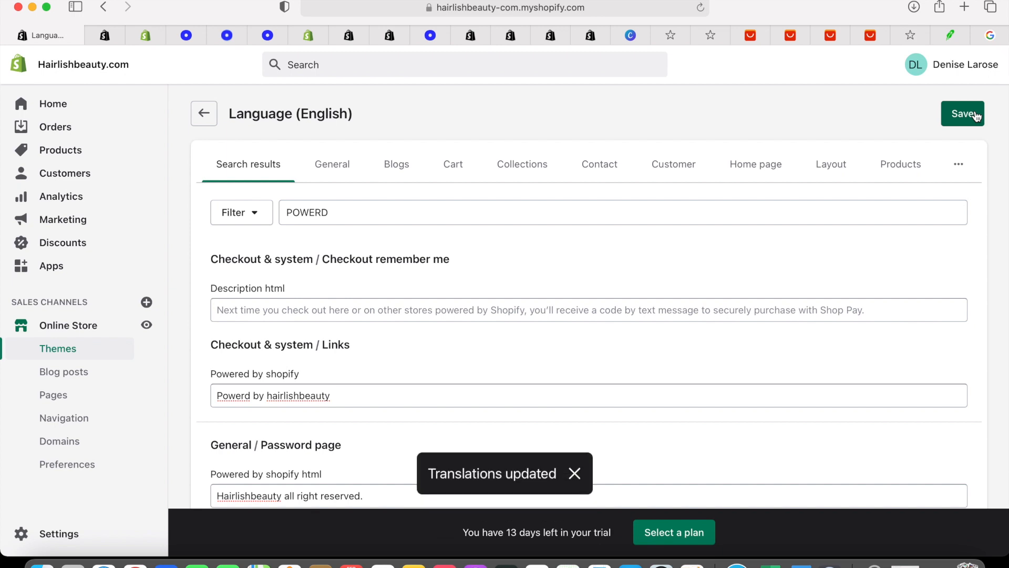
left_click(974, 115)
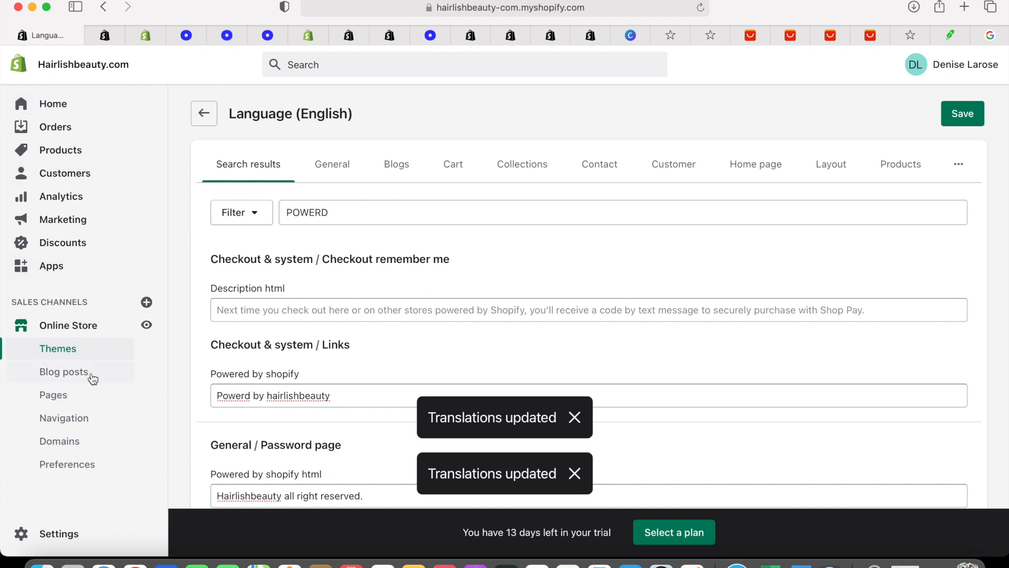
left_click(95, 326)
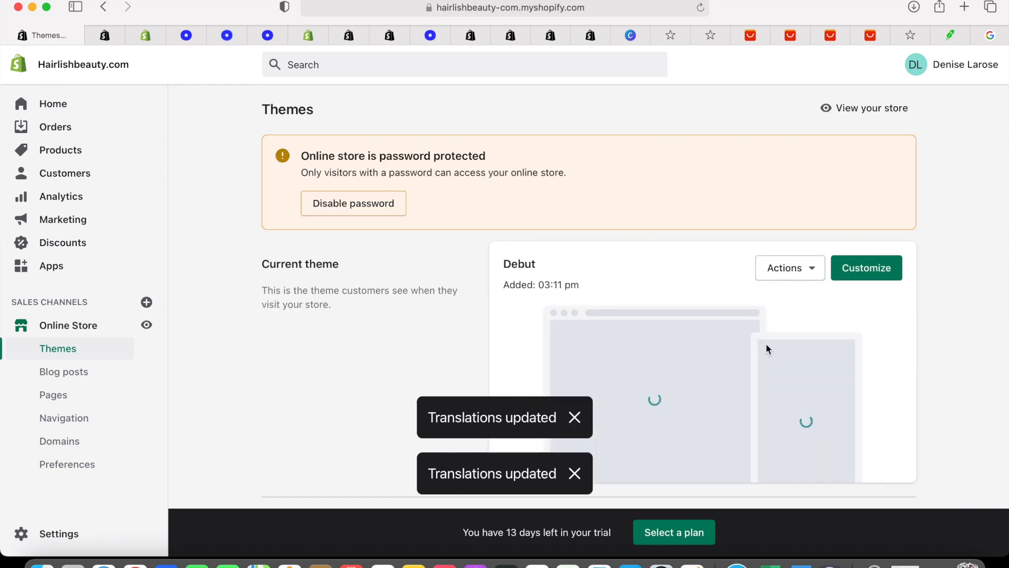
scroll(765, 343, "down", 1)
scroll(766, 347, "down", 1)
scroll(758, 250, "down", 10)
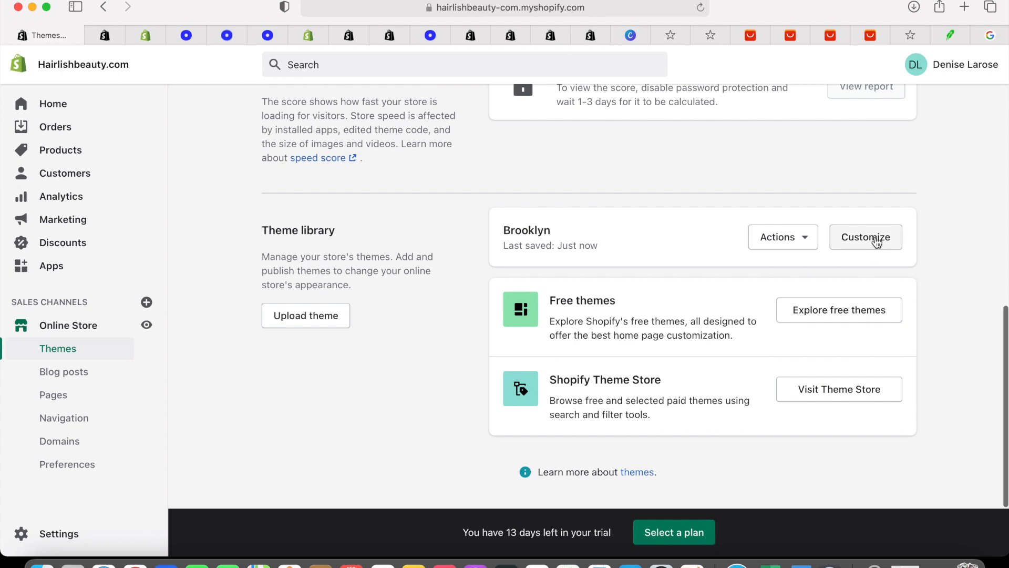
left_click(874, 248)
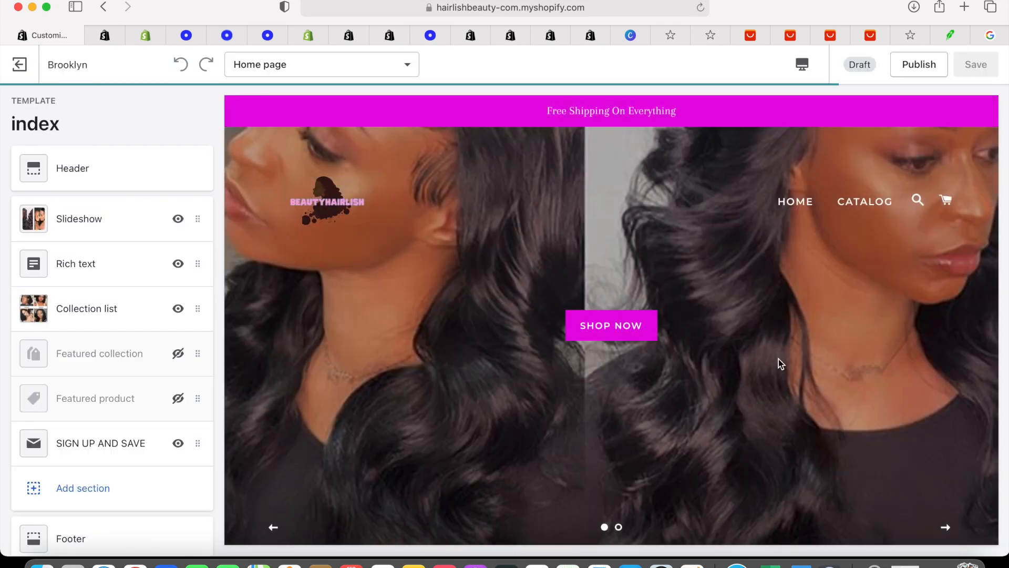
Scroll the Brooklyn home page preview down to its footer
scroll(778, 358, "down", 5)
scroll(778, 358, "up", 5)
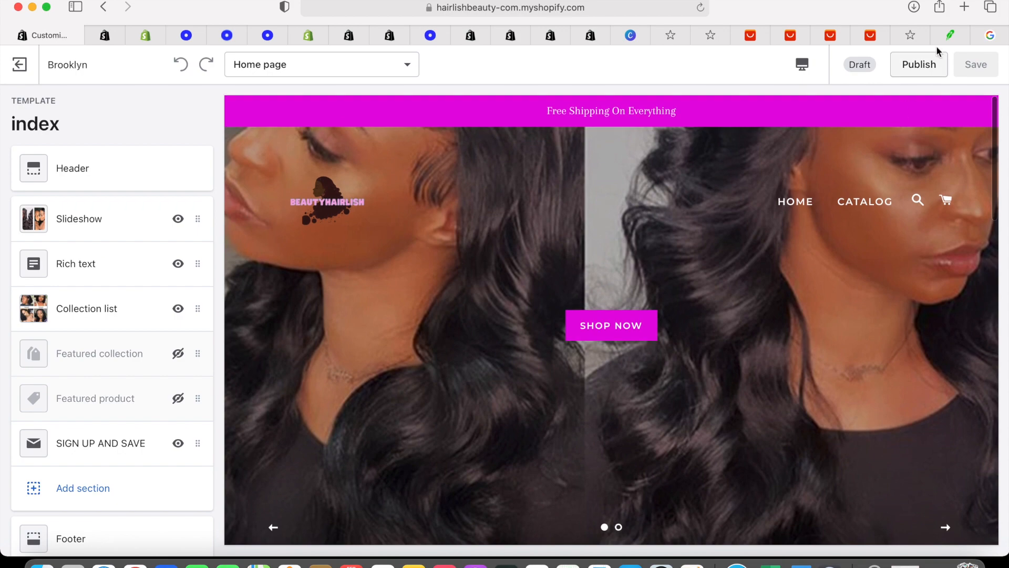
scroll(657, 408, "down", 15)
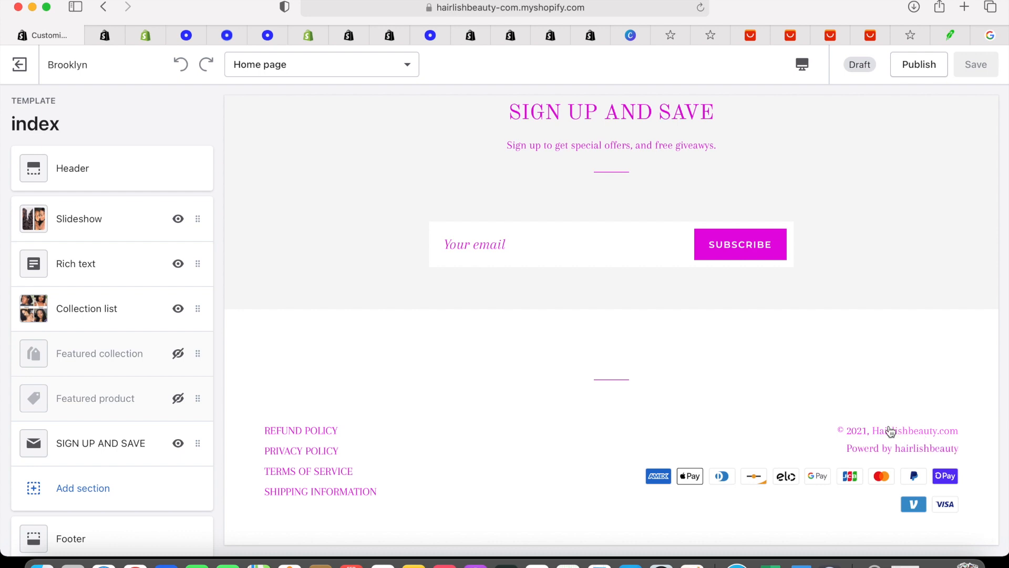
scroll(946, 463, "down", 2)
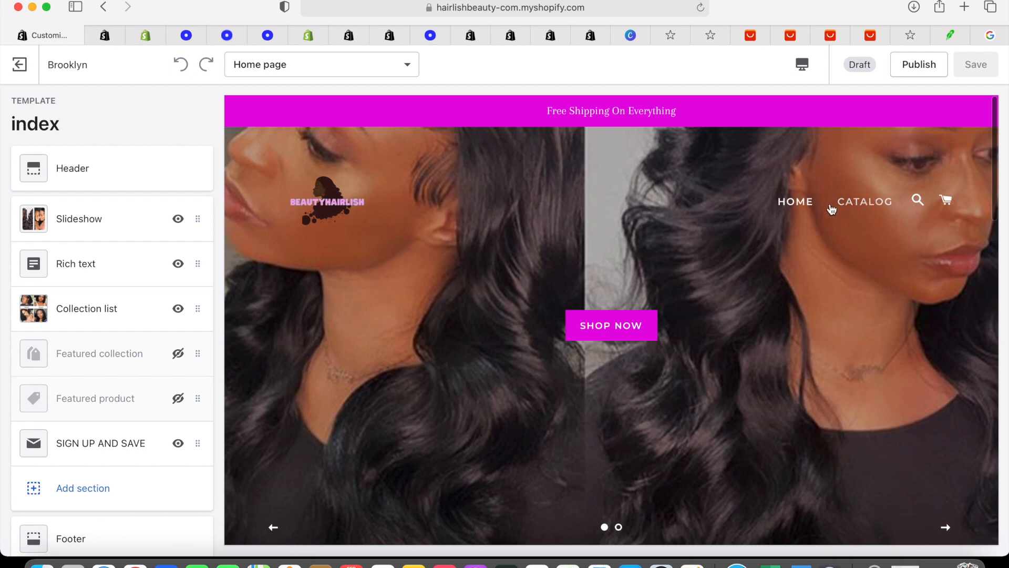
Open the CATALOG page in the preview and check its 'Powerd by hairlishbeauty' footer
left_click(794, 202)
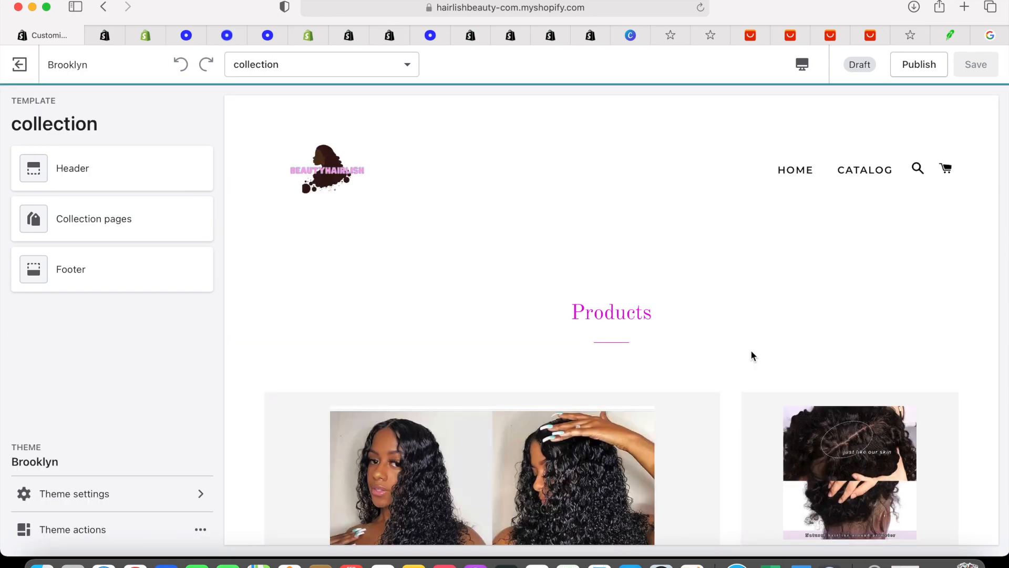
scroll(751, 344, "down", 15)
scroll(752, 347, "up", 15)
scroll(741, 254, "down", 15)
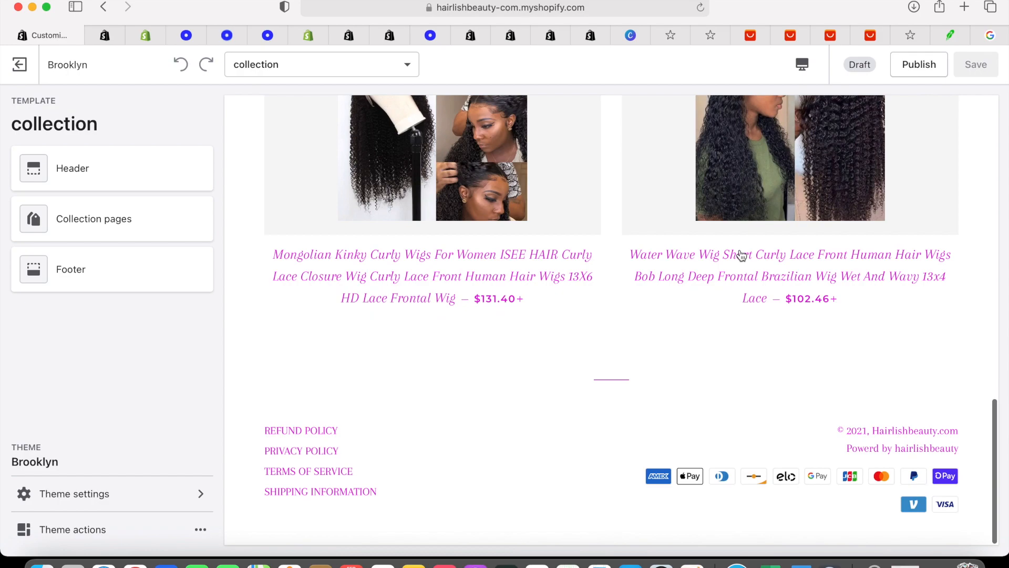